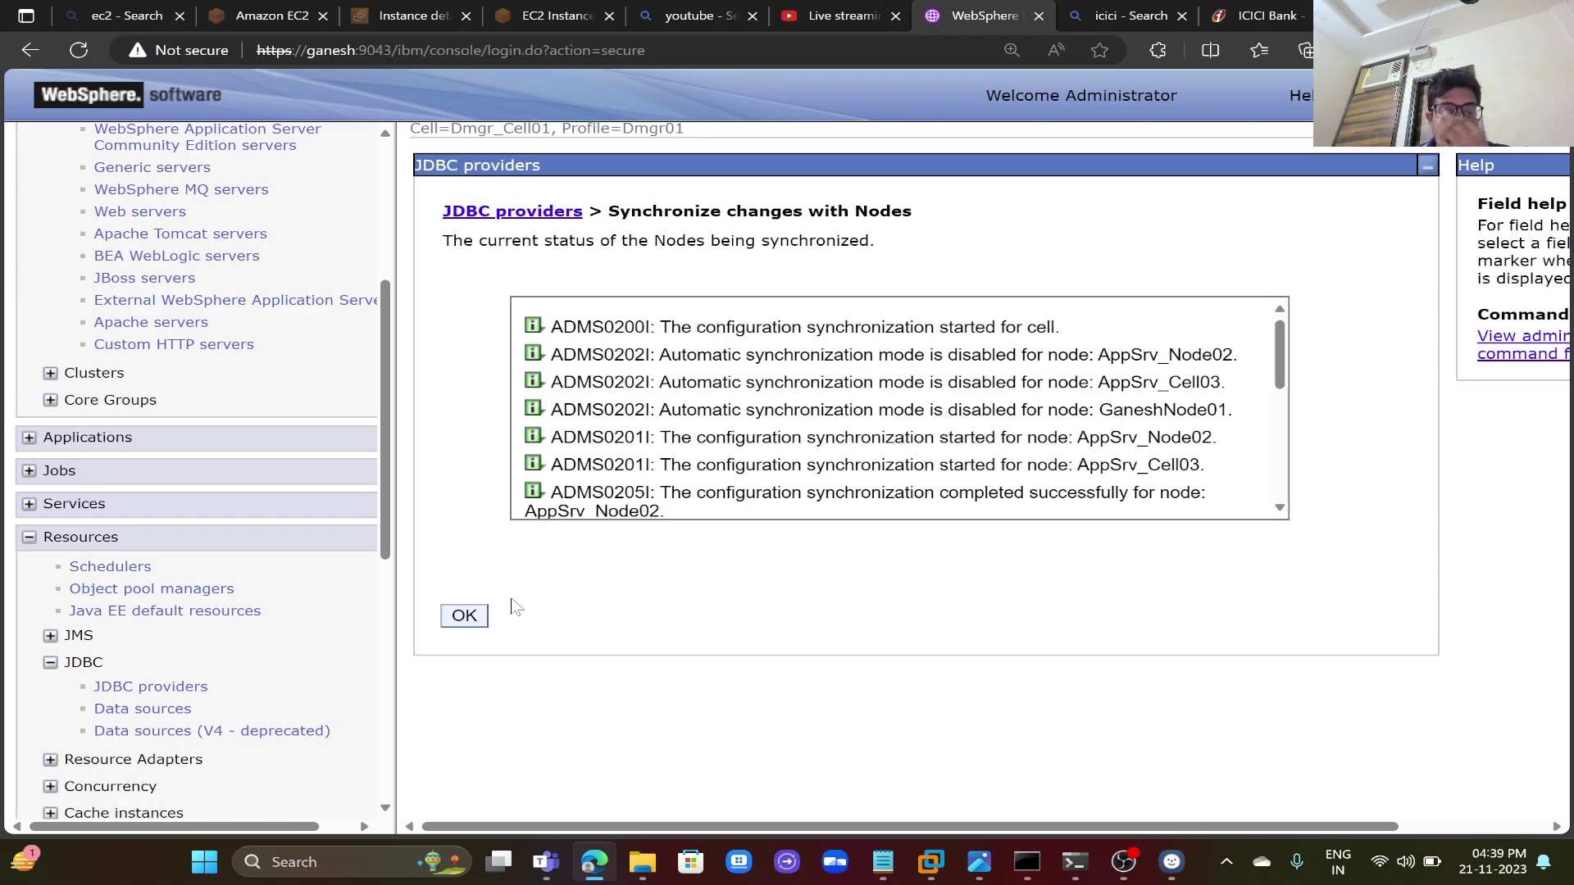
- Close the sync results and show the J2C authentication data list under Global security's JAAS
click(478, 619)
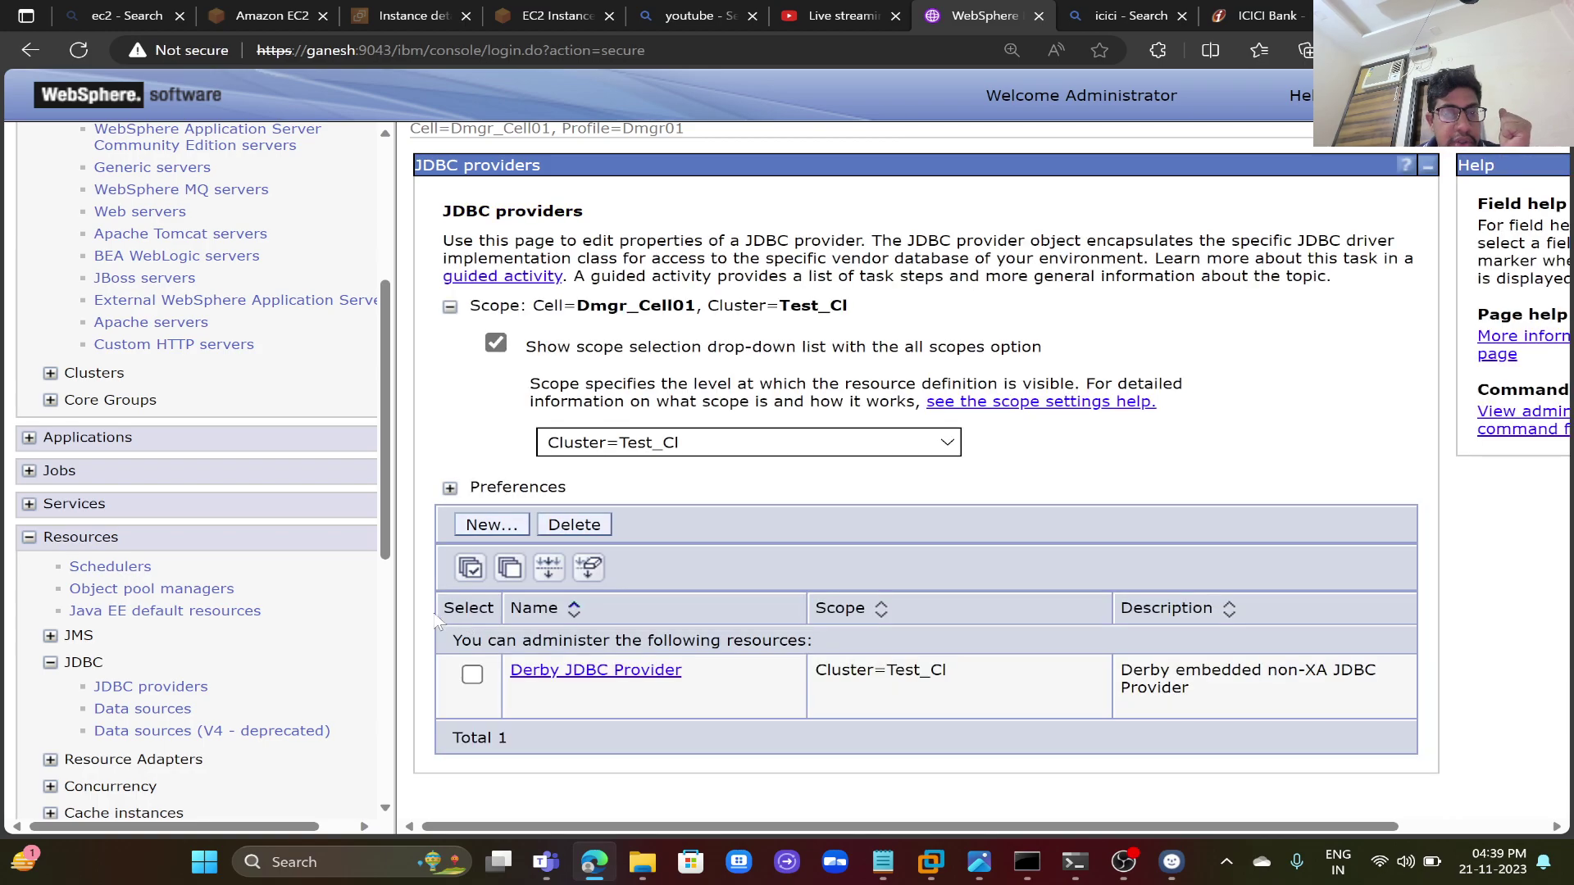
drag(390, 555, 382, 731)
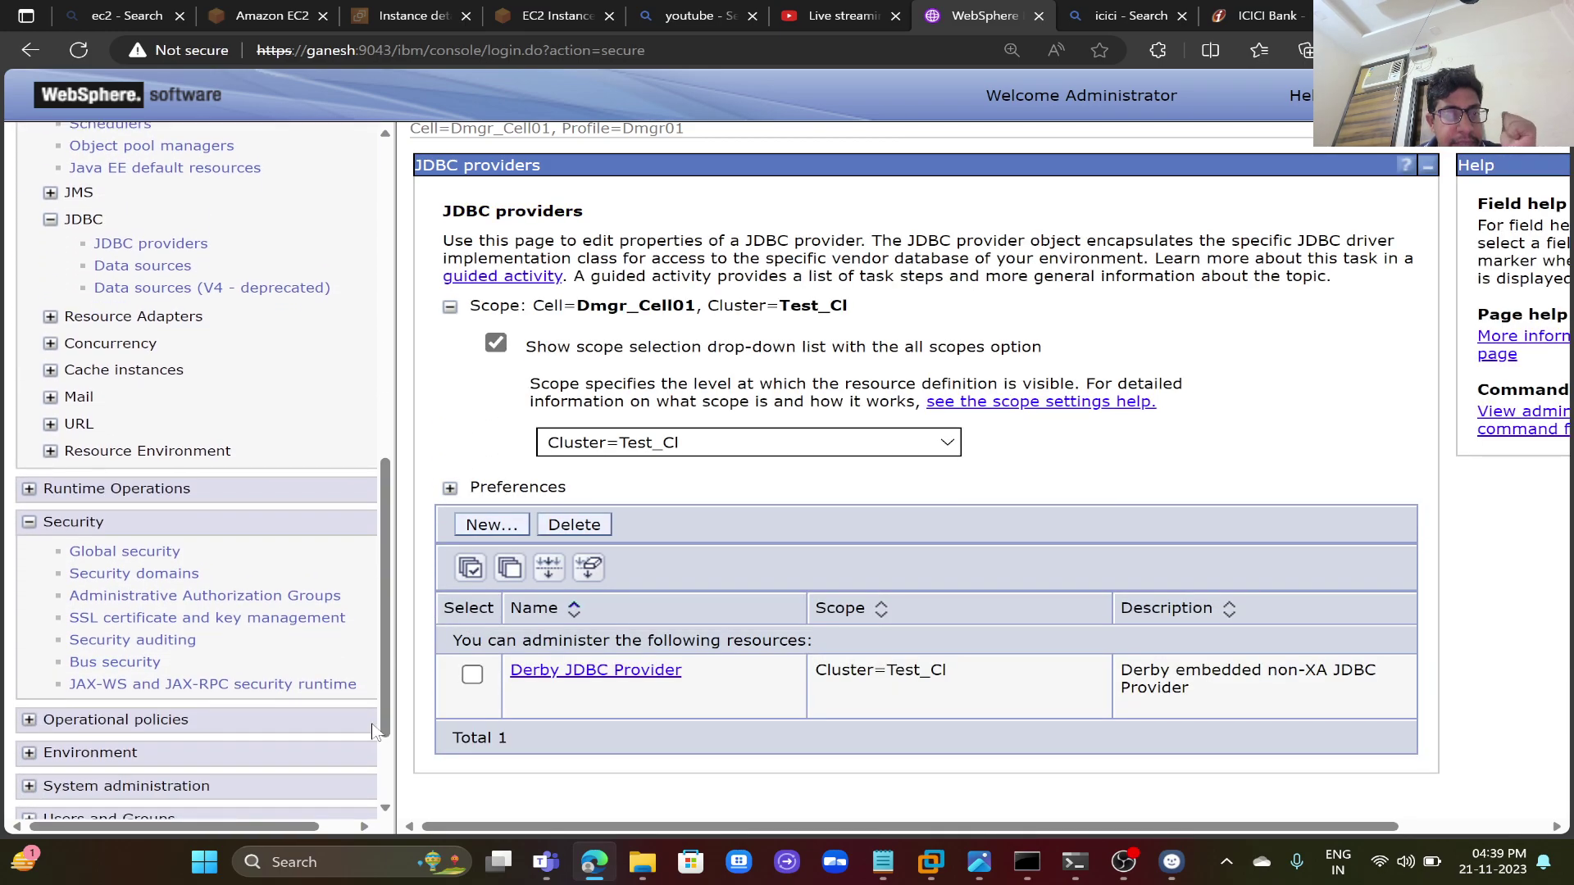
click(166, 559)
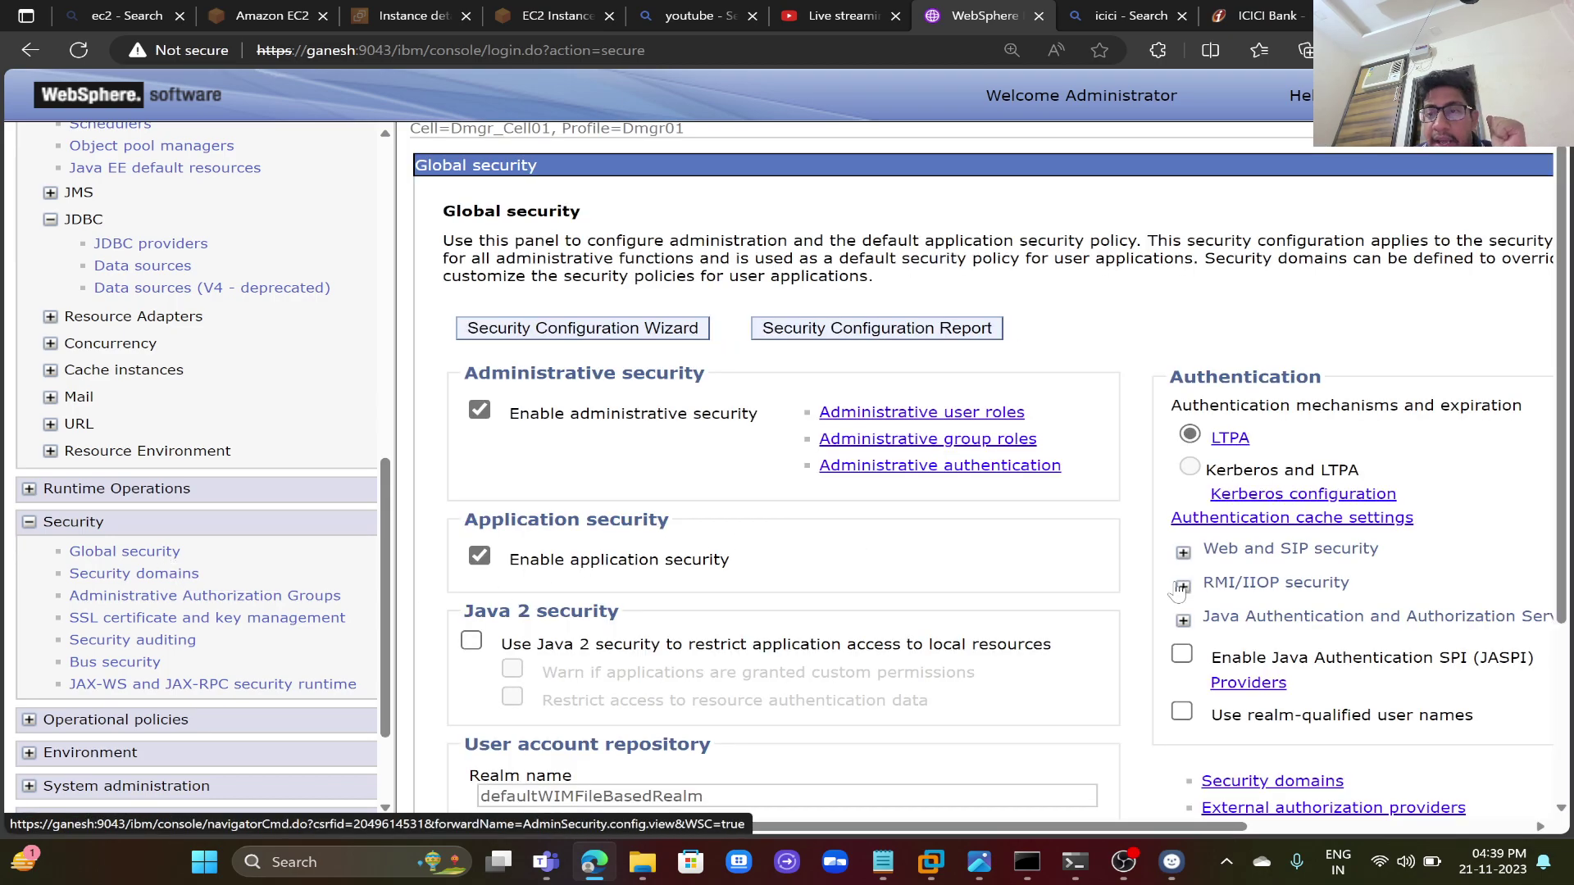
click(1216, 625)
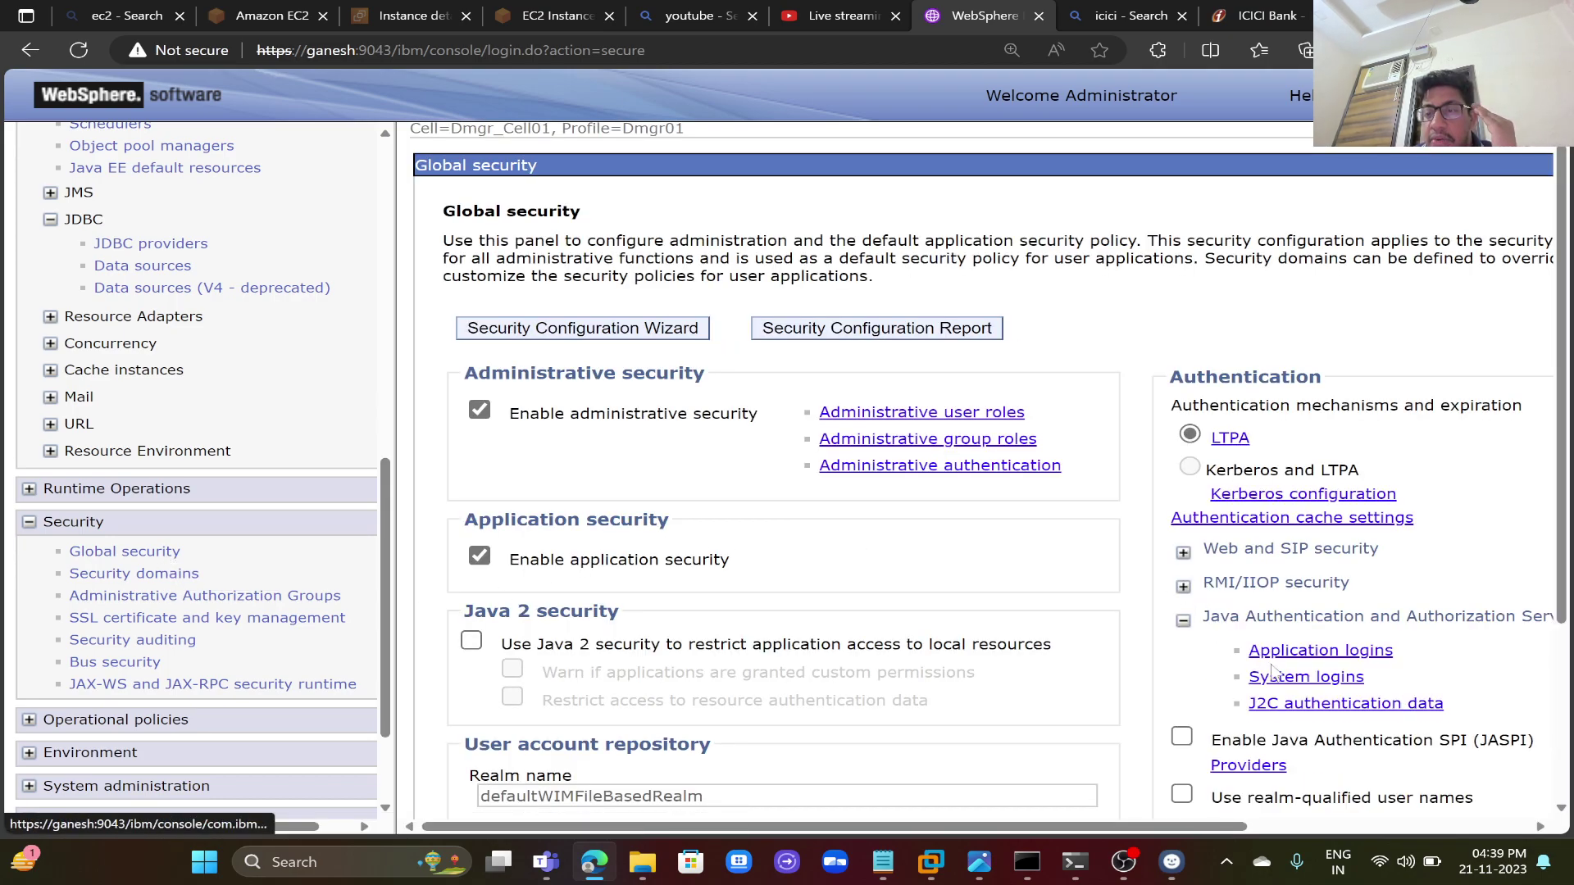
click(1288, 705)
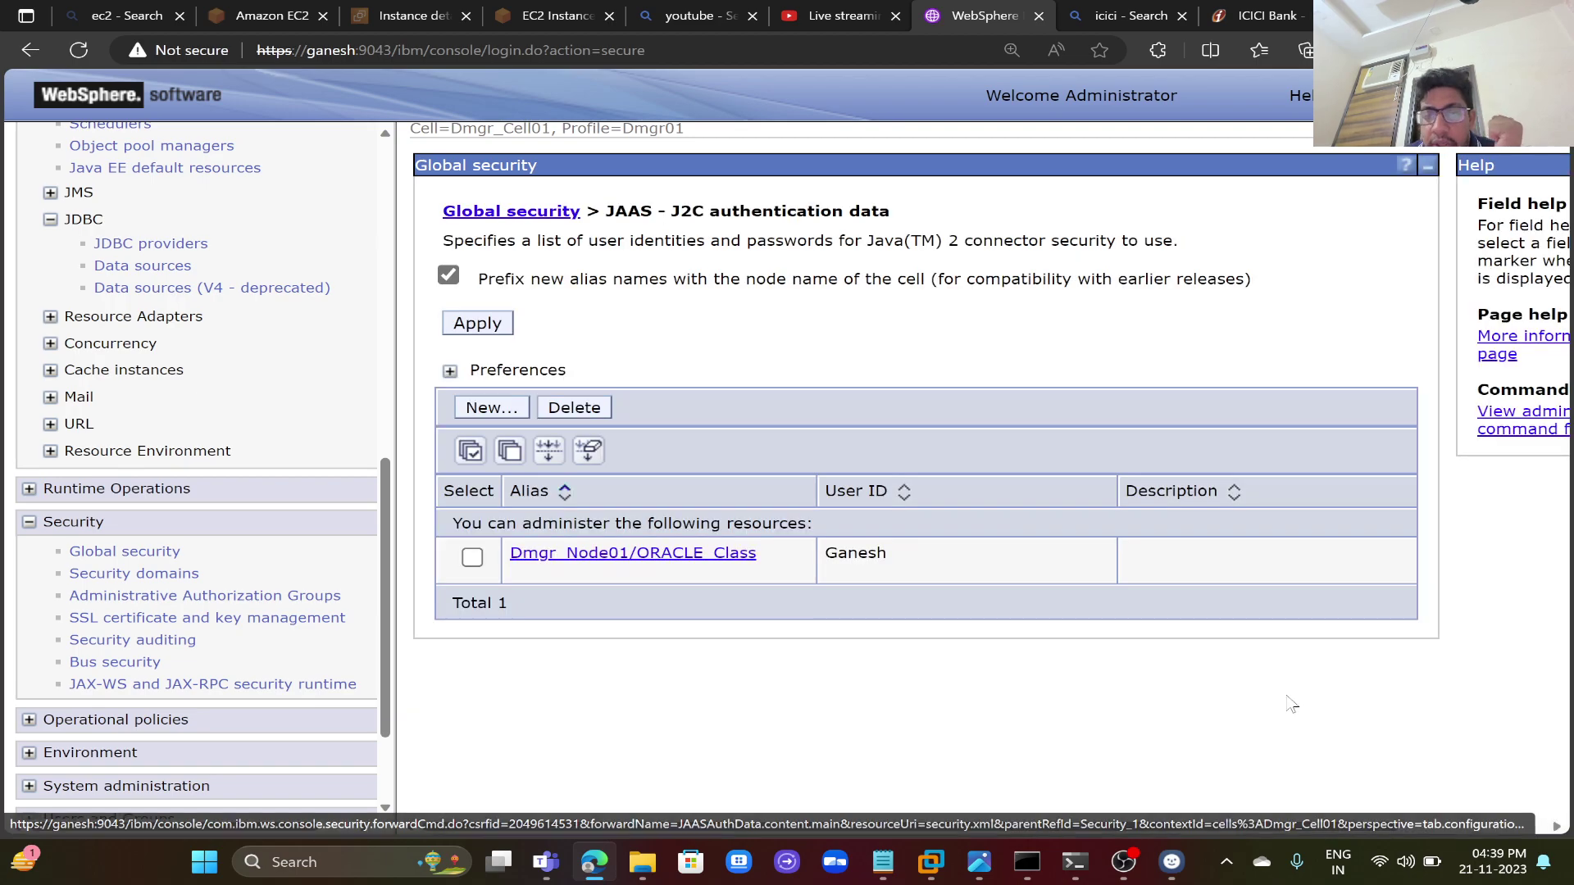
- Delete the Dmgr_Node01/ORACLE_Class alias and save with node synchronization
click(471, 452)
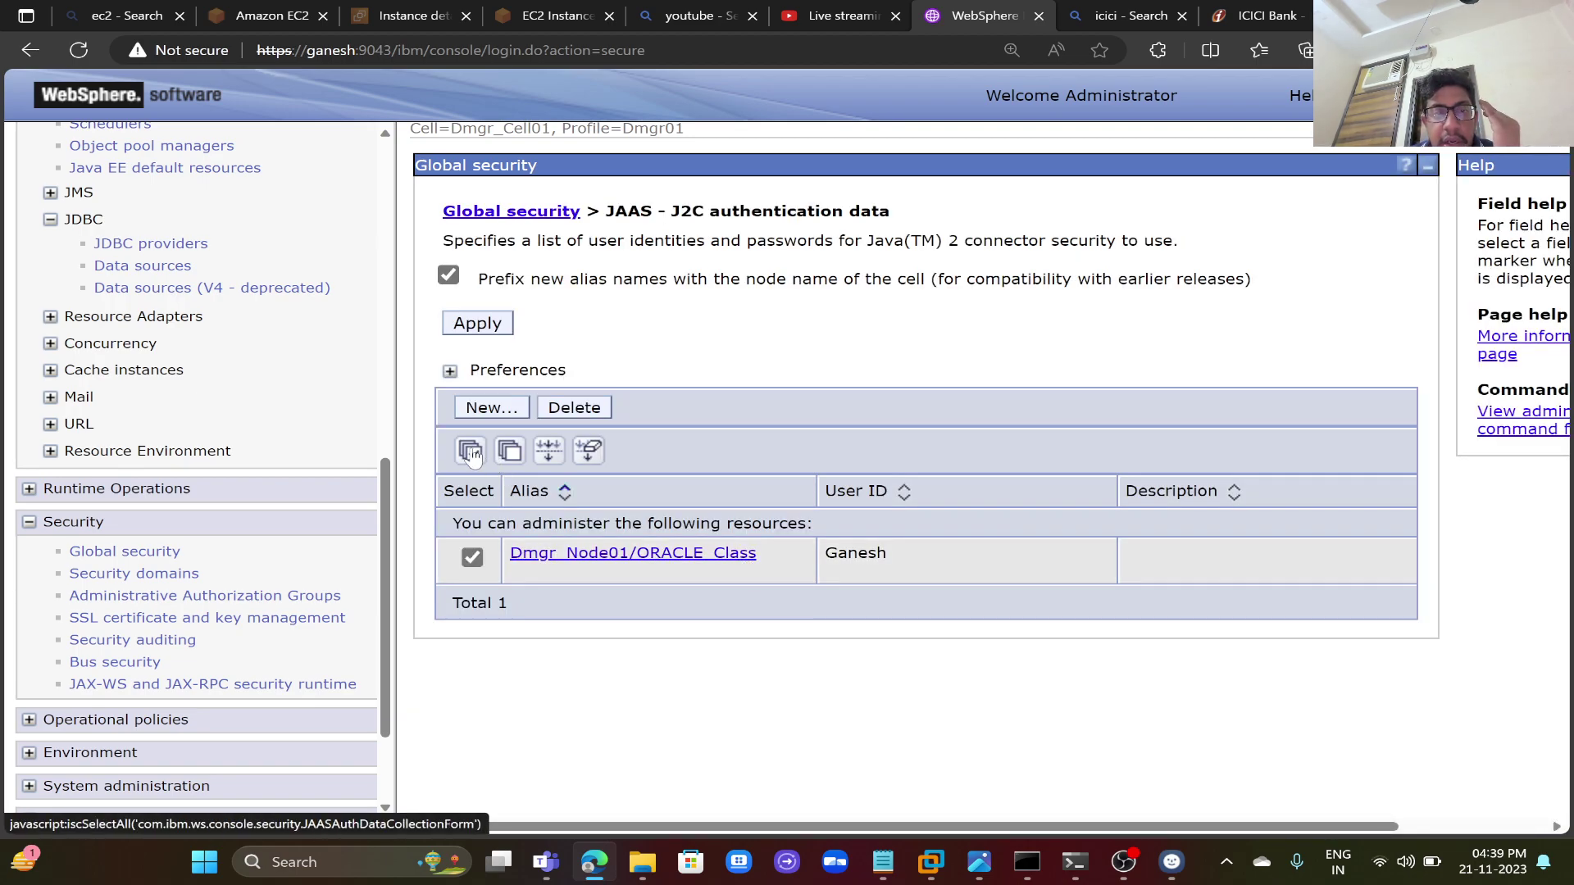
click(601, 412)
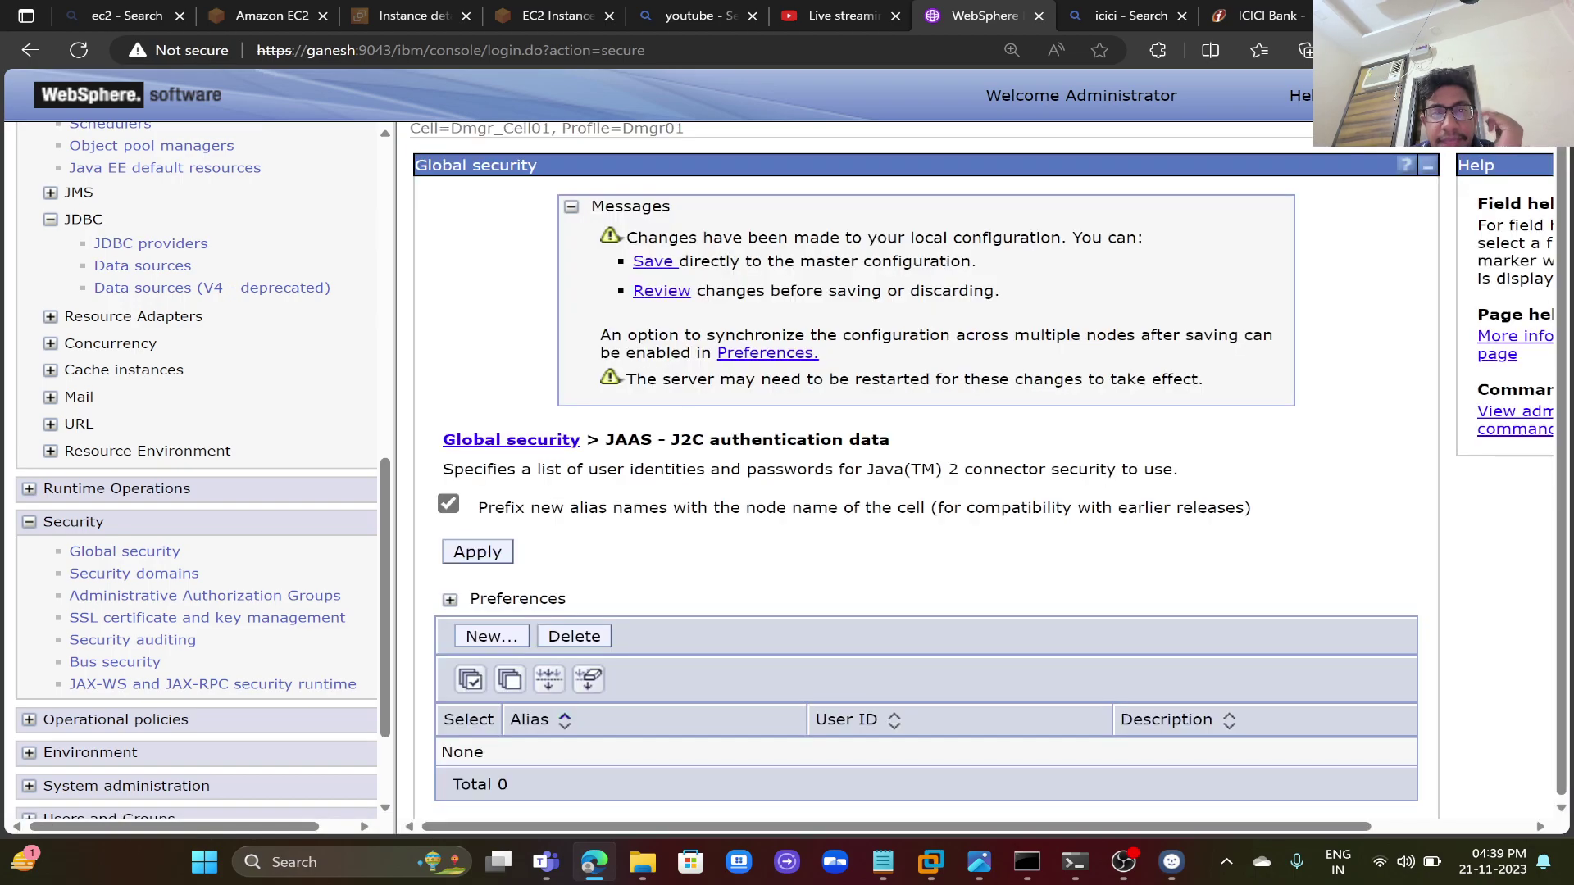
click(662, 292)
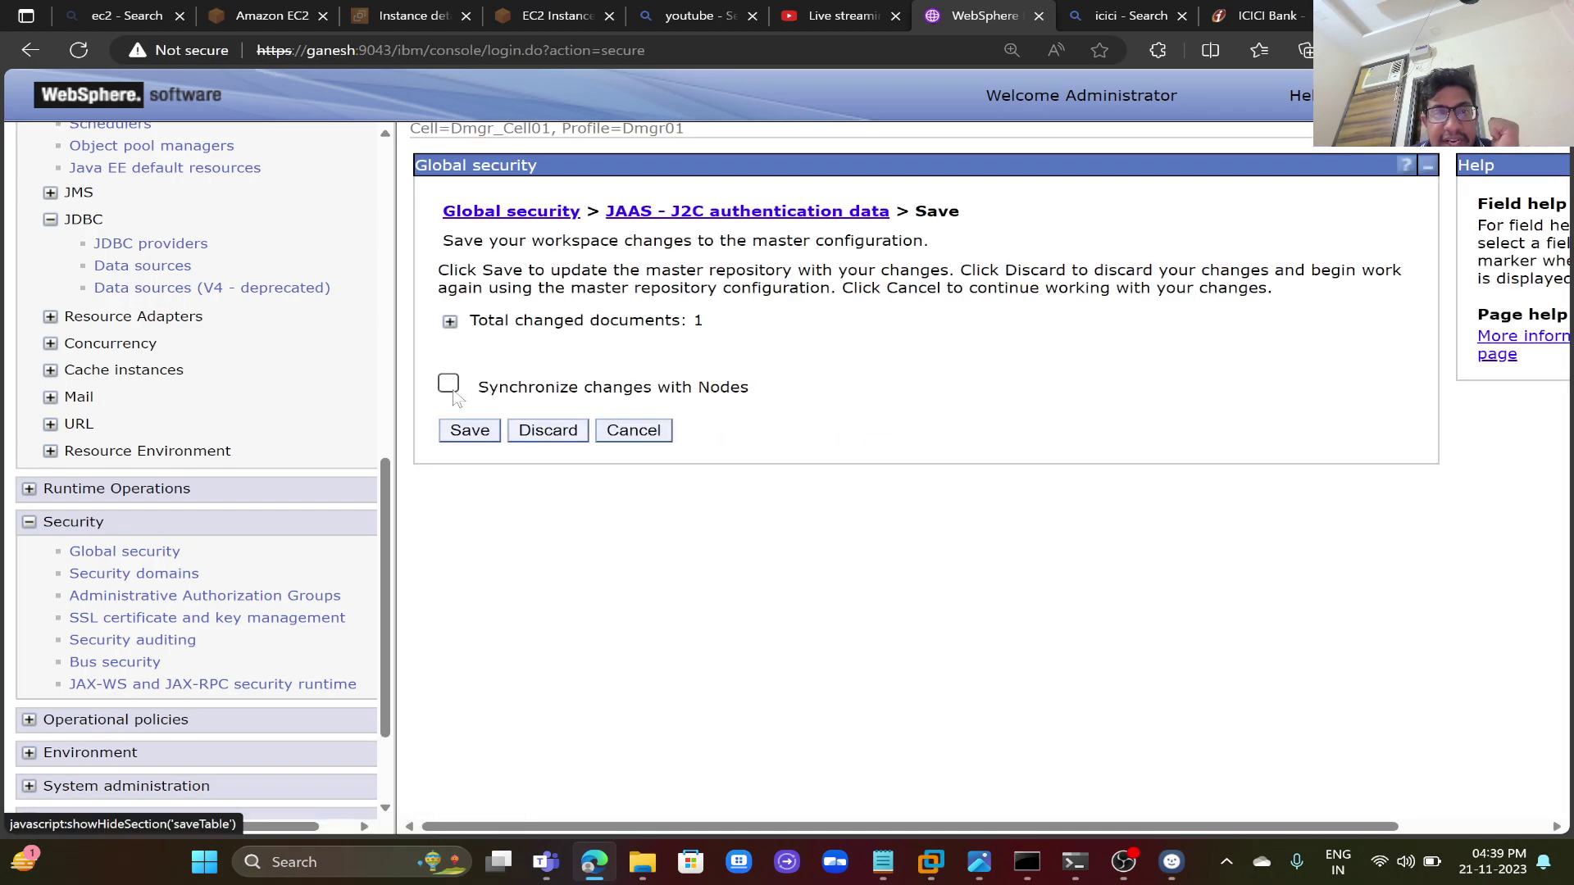
click(450, 386)
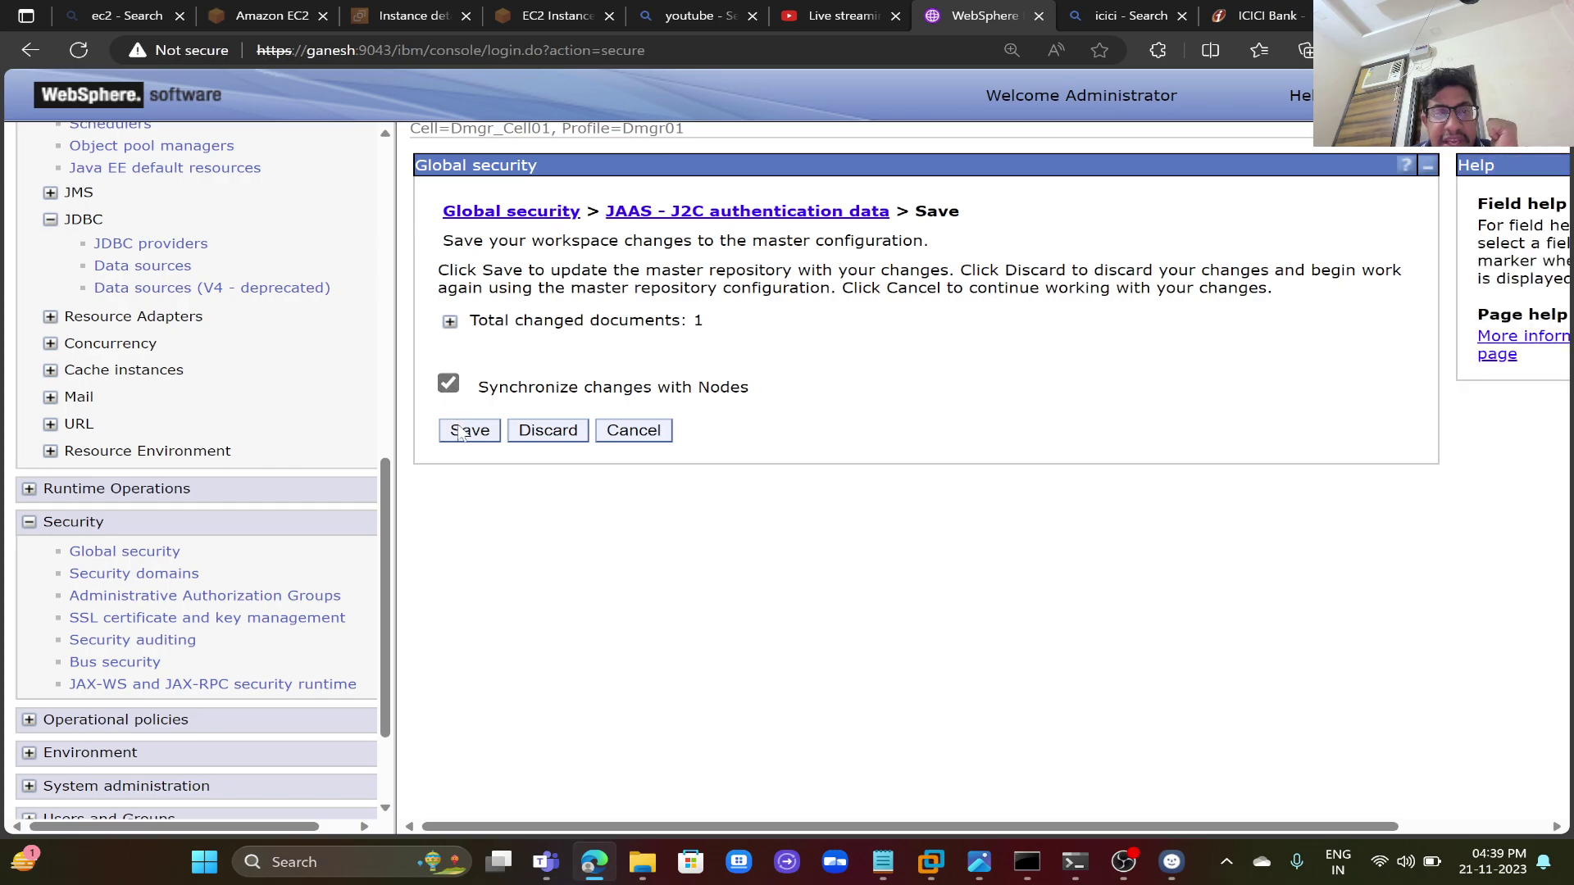
click(467, 431)
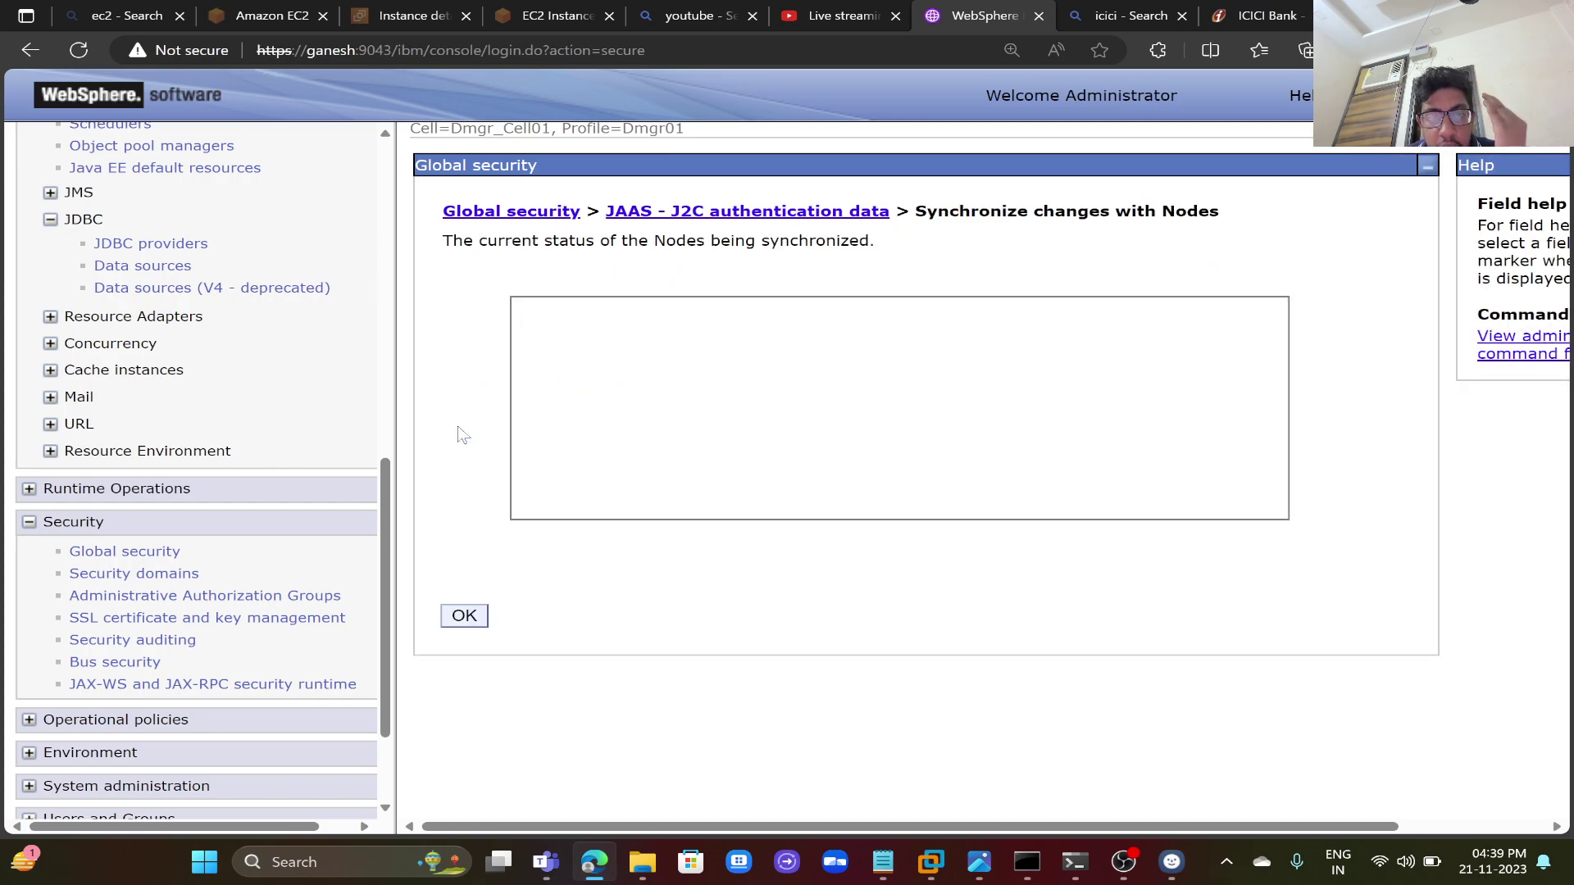
click(474, 619)
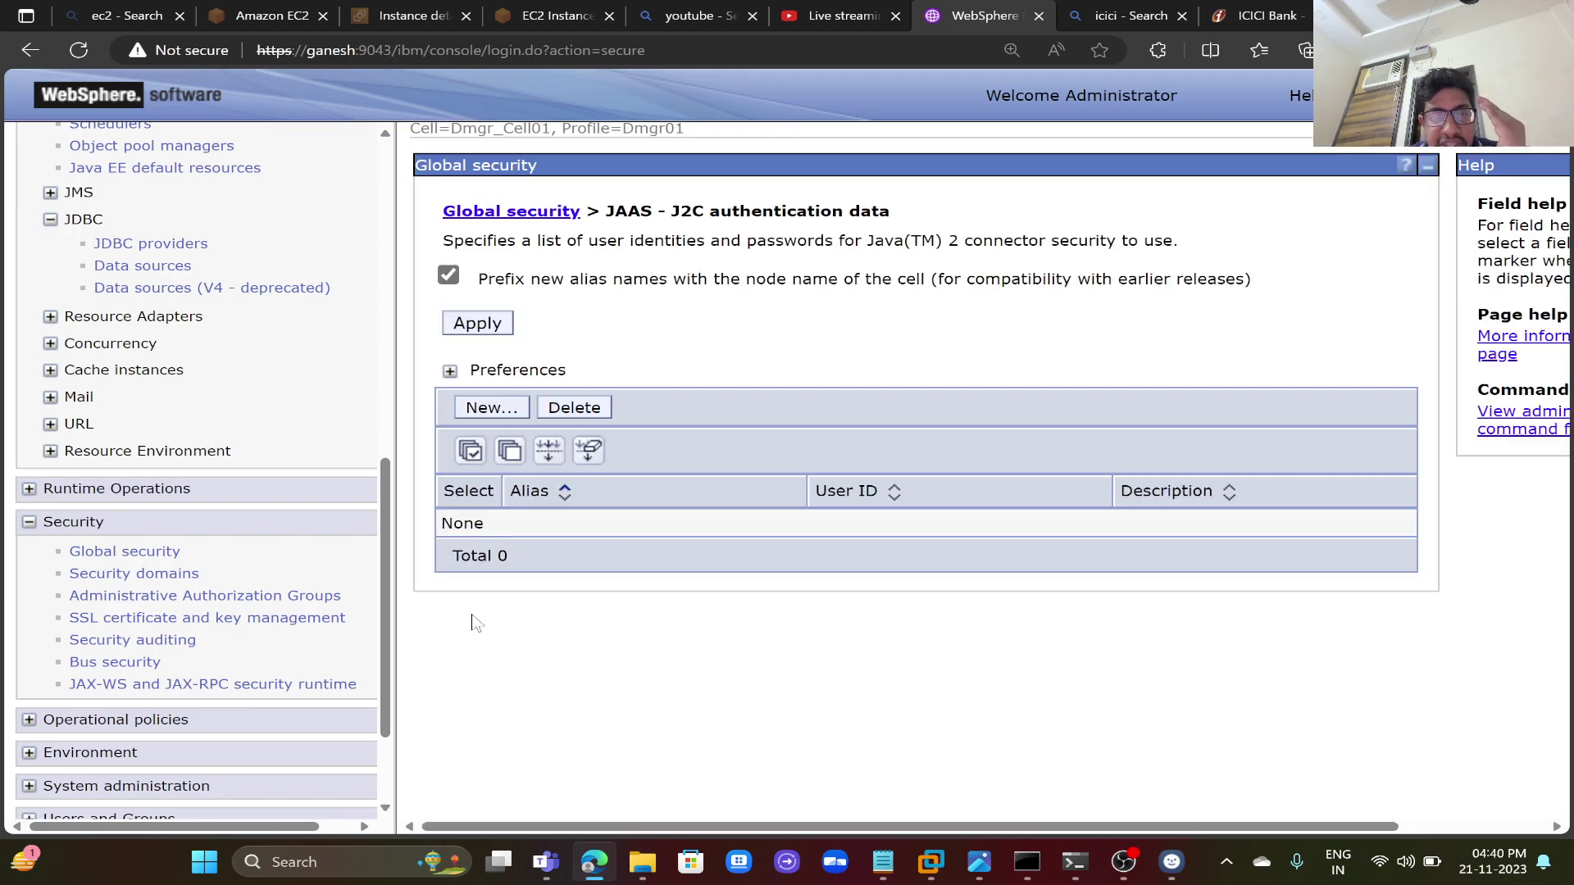
- Apply the Global security settings and save them, synchronized with the nodes
click(497, 324)
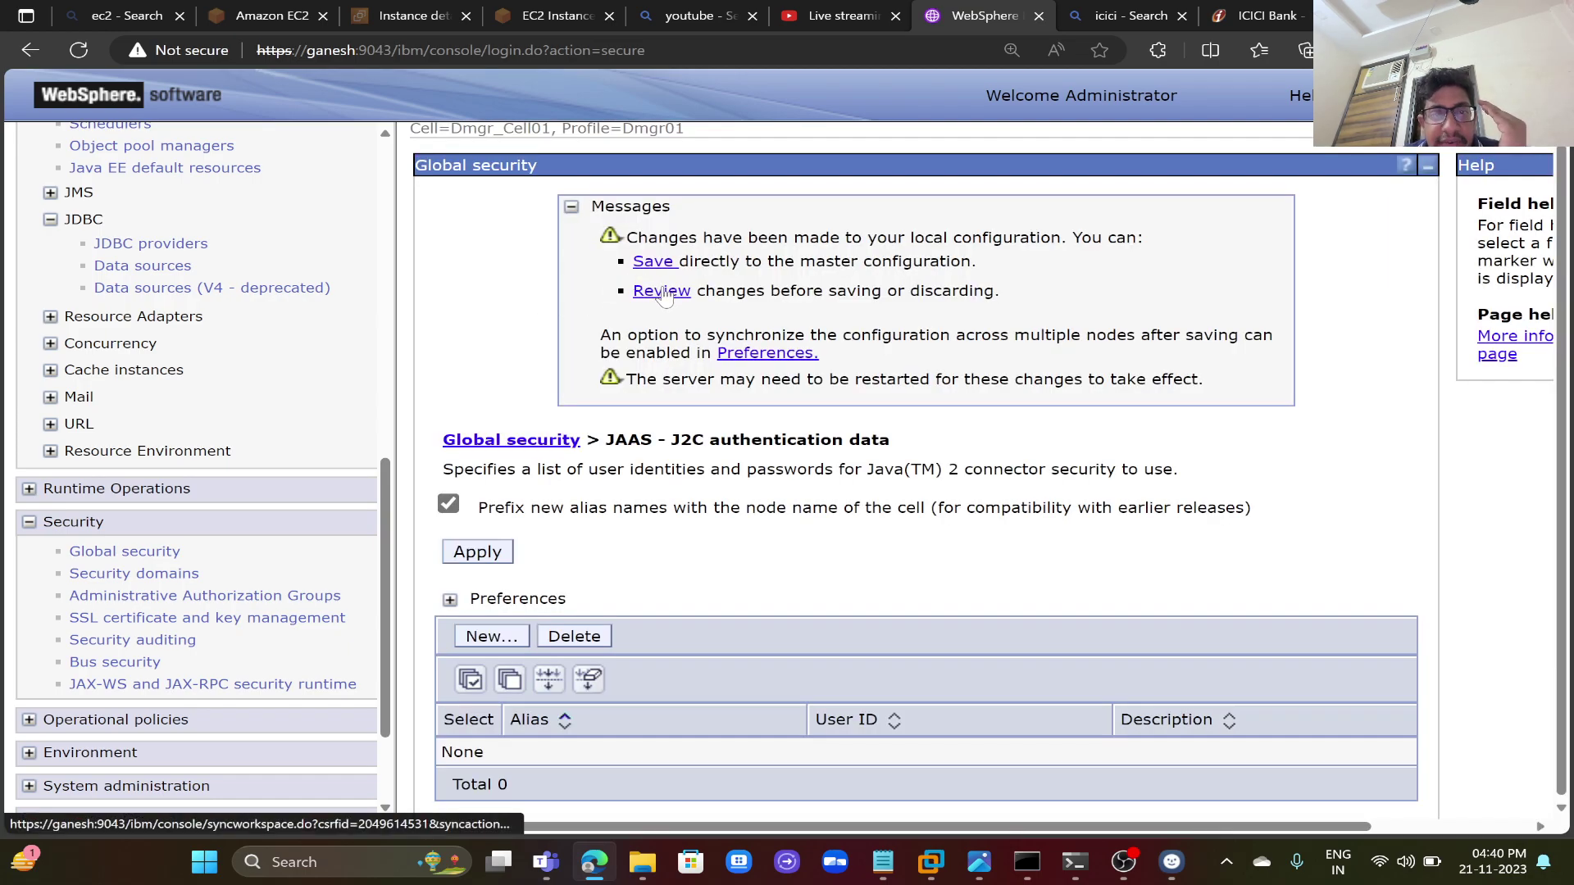
click(662, 292)
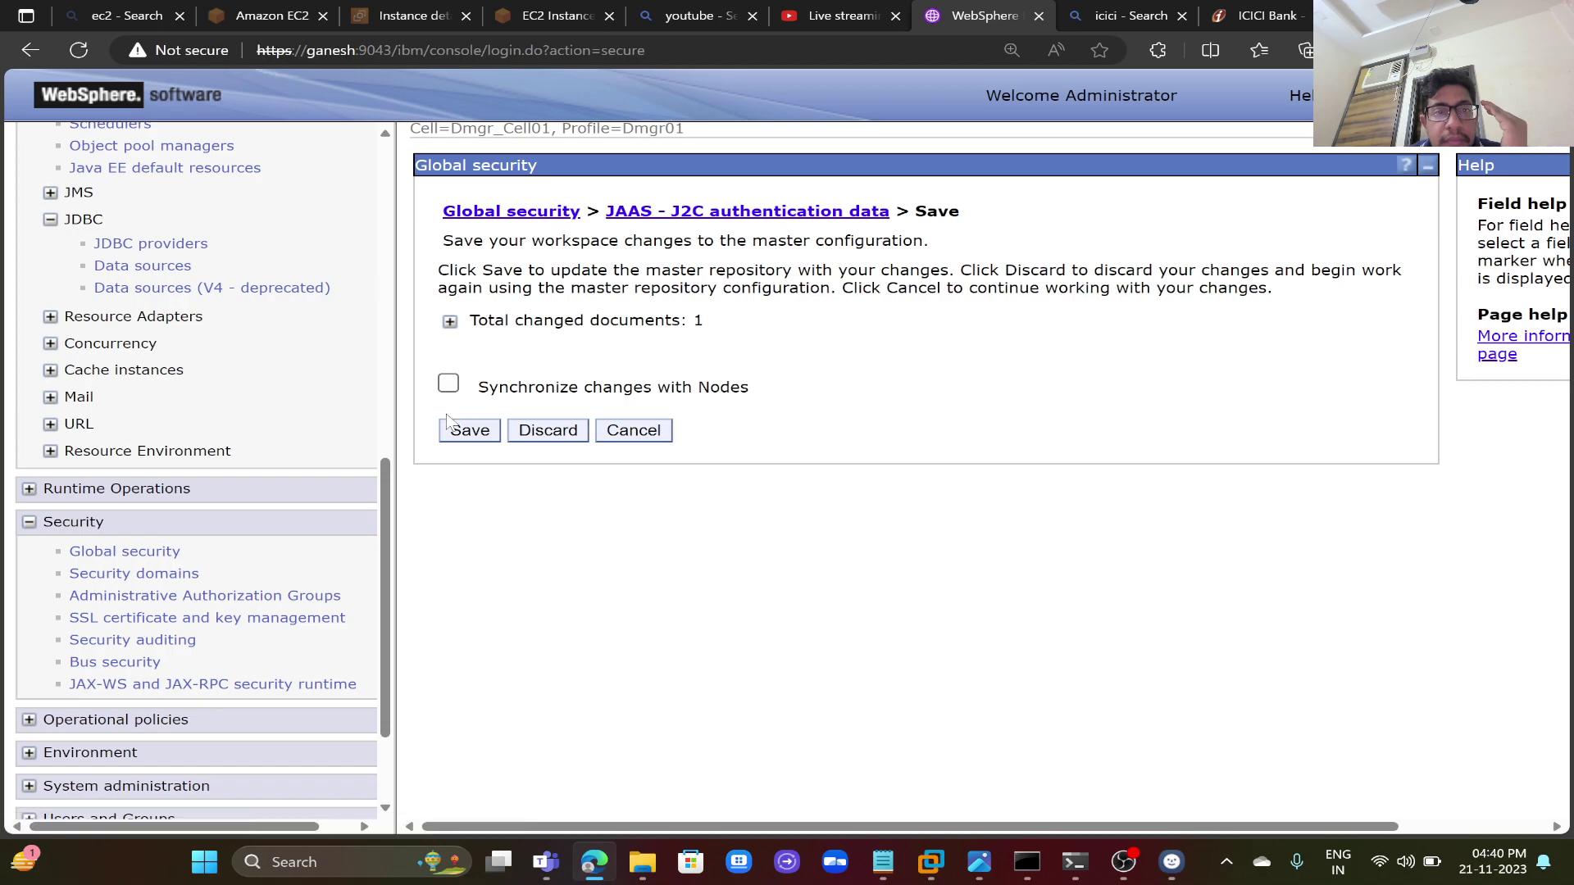
click(448, 386)
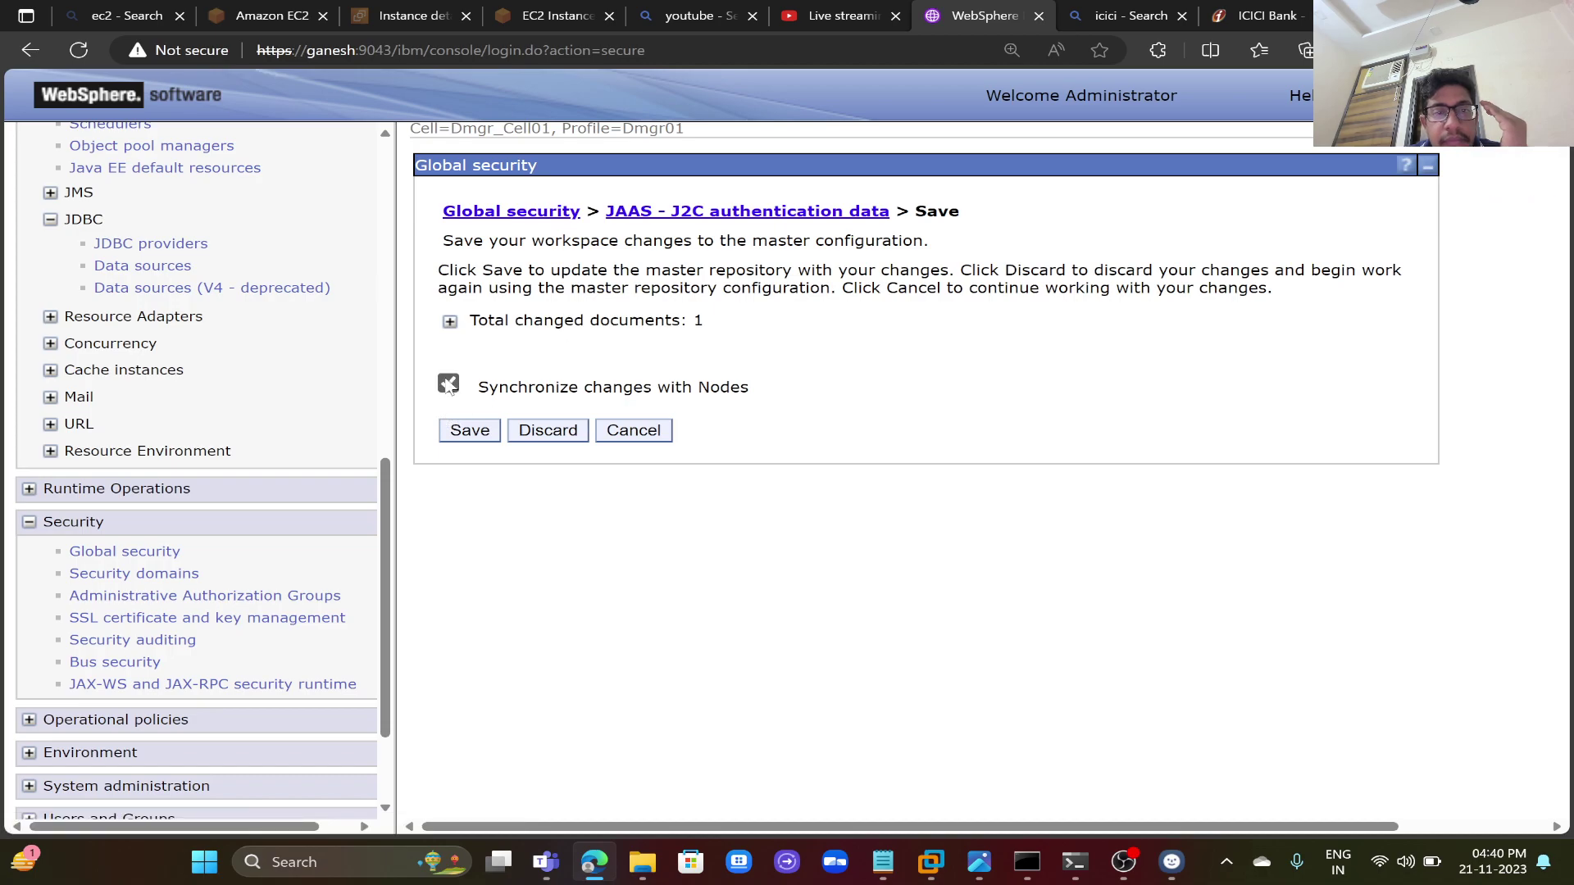
click(465, 432)
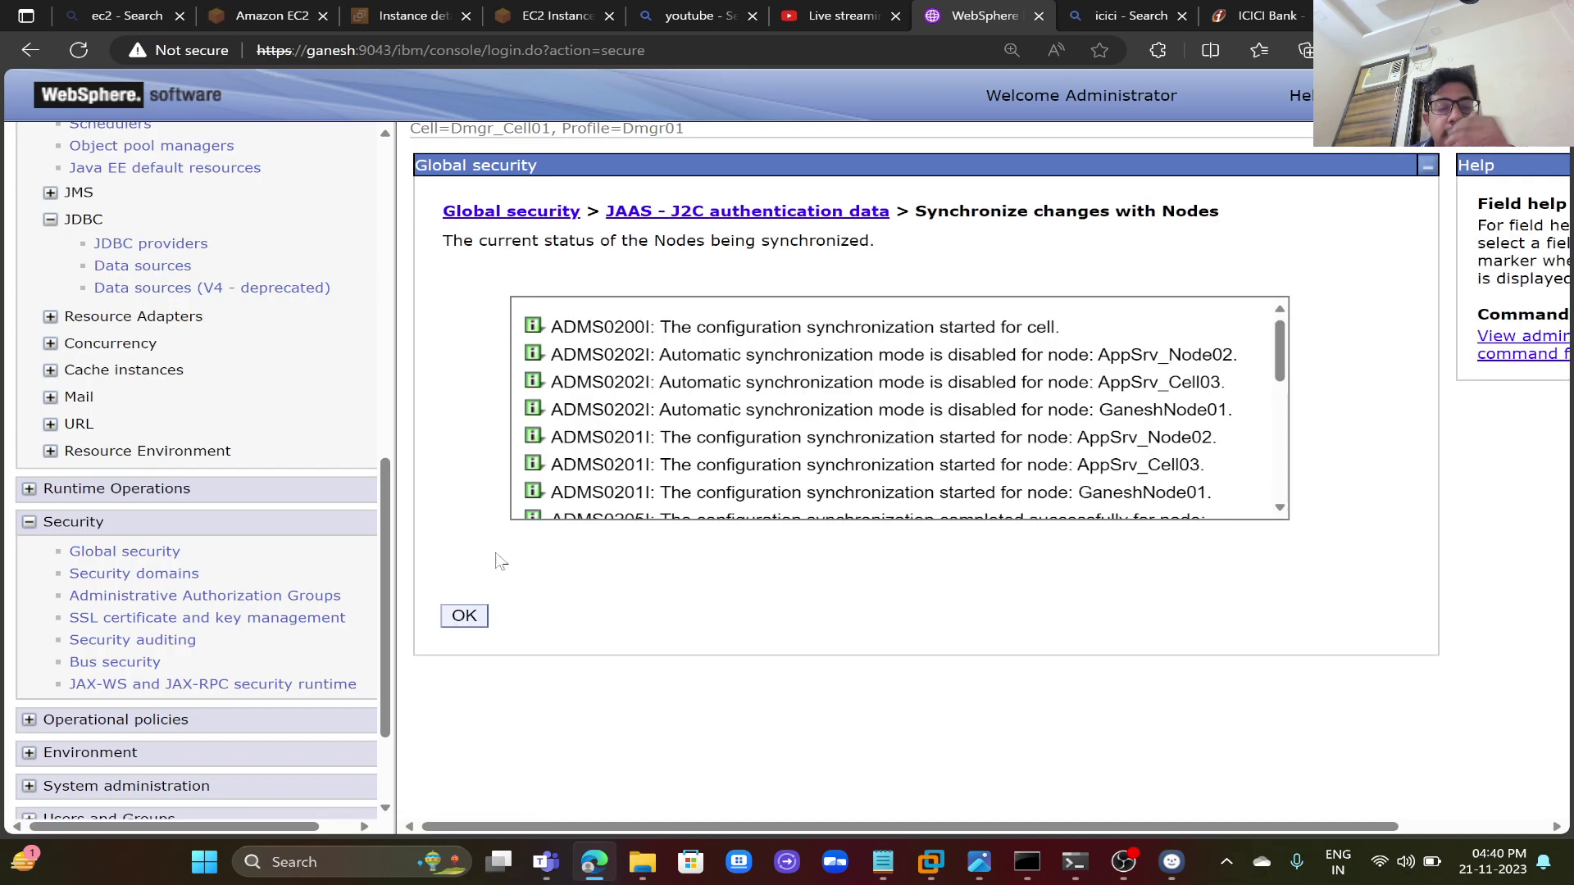
click(464, 616)
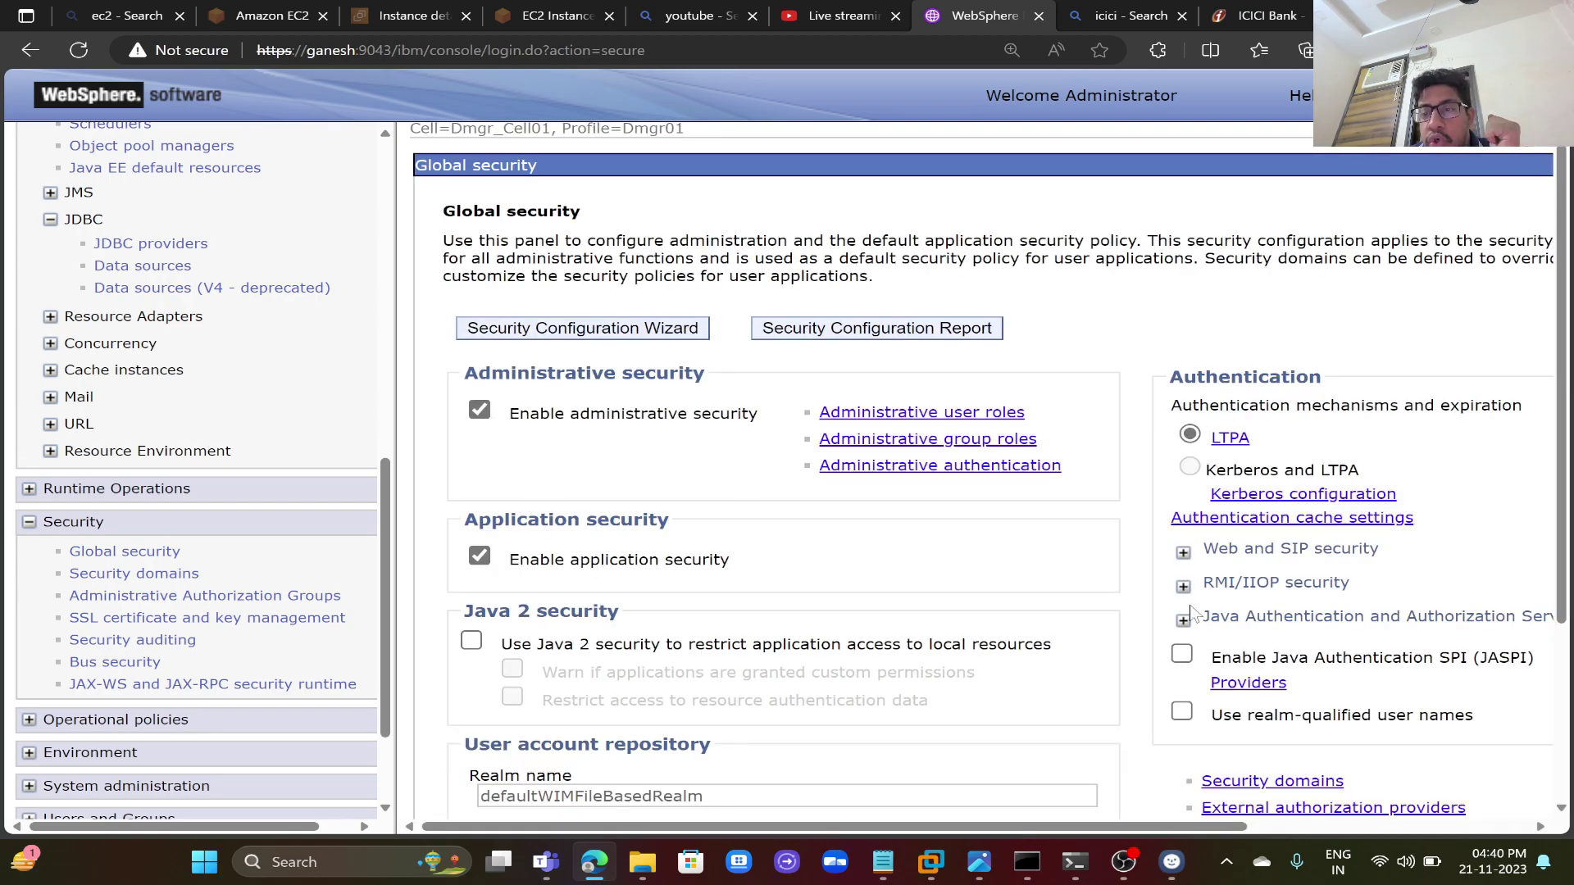
- Start a new J2C alias with name ORACLE_Class and the saved user ID from autofill
click(1186, 620)
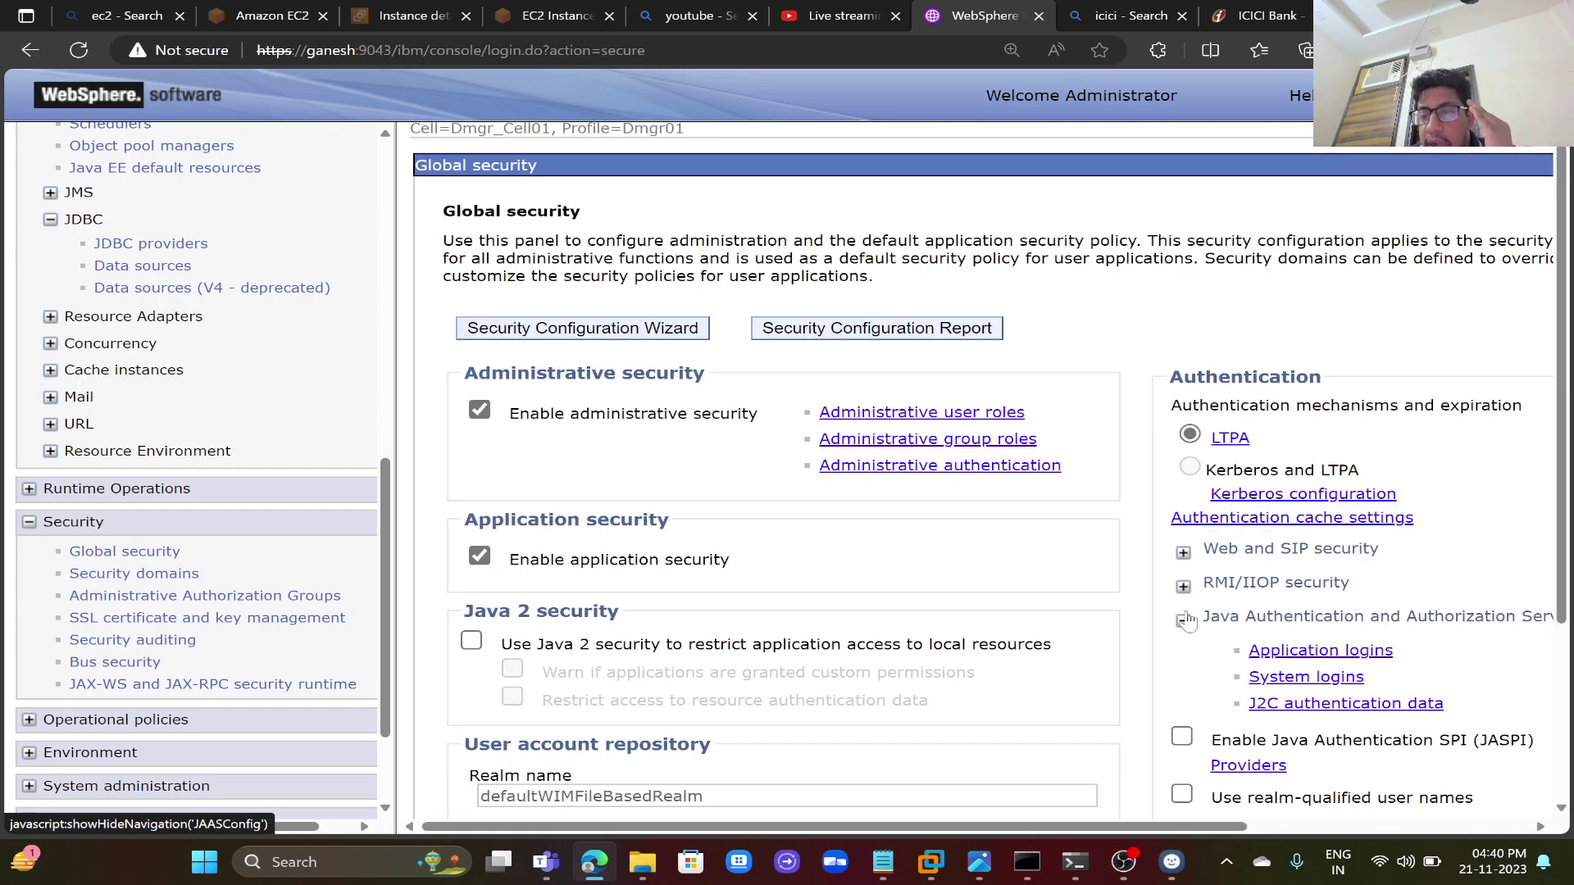
click(1275, 707)
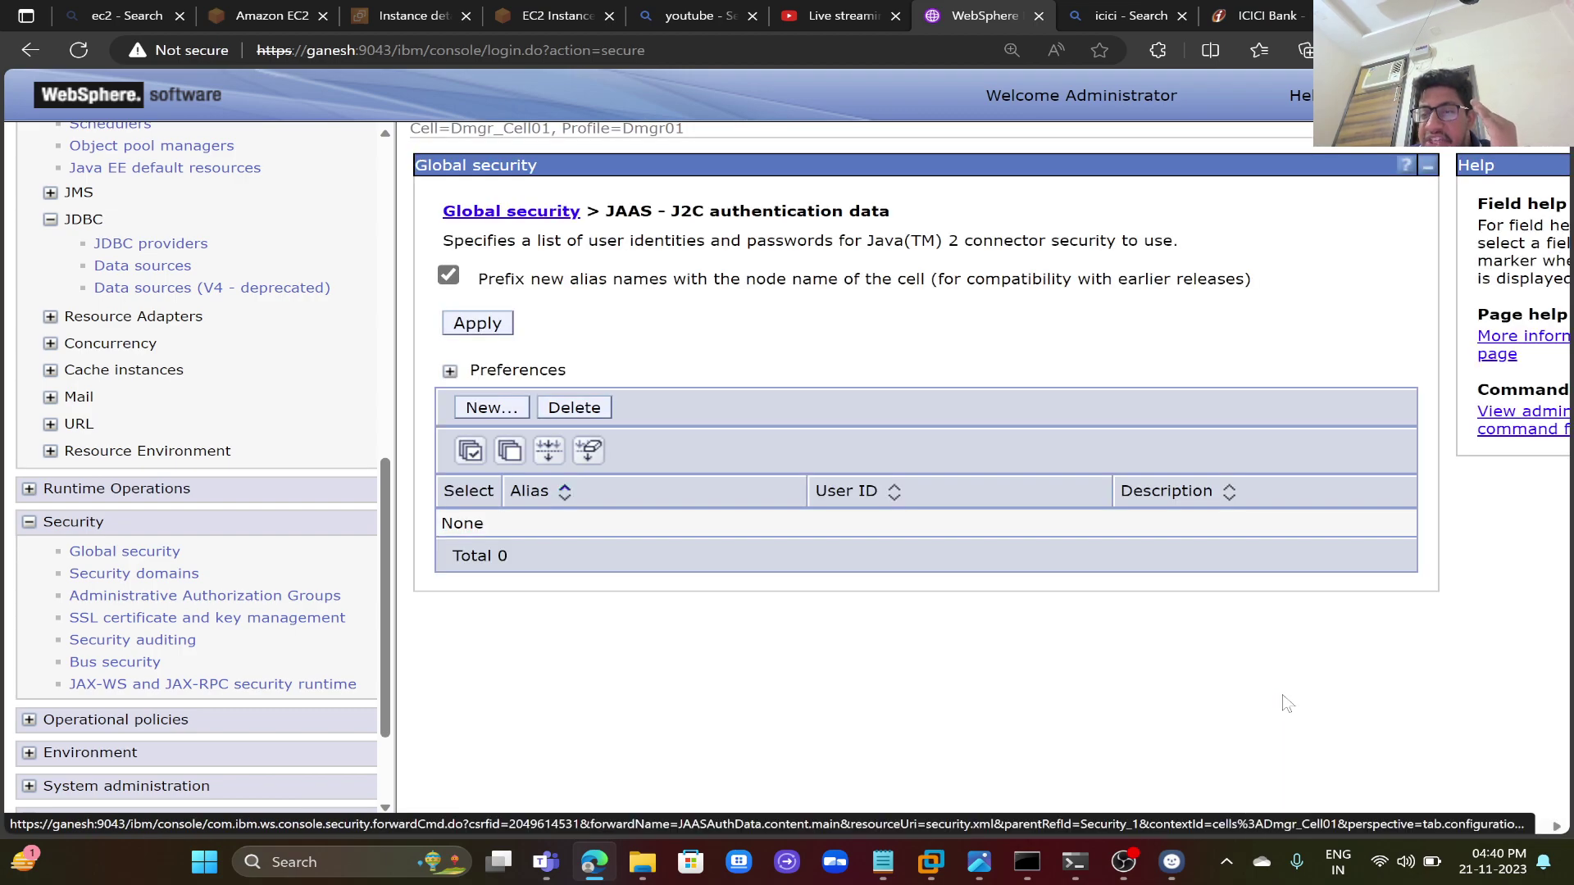
click(513, 405)
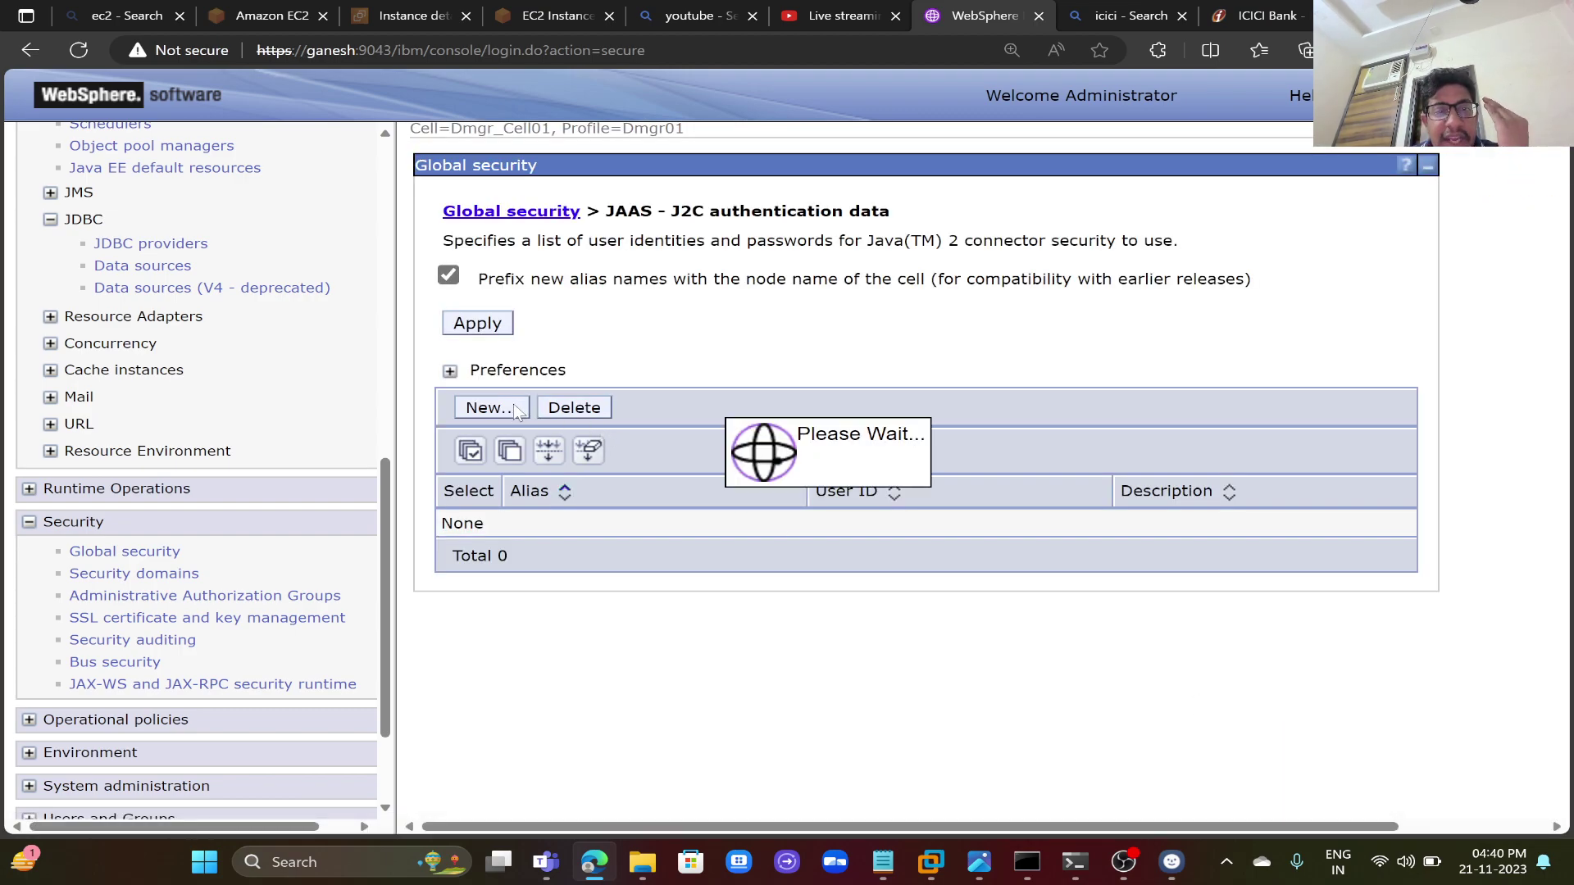
key(Down)
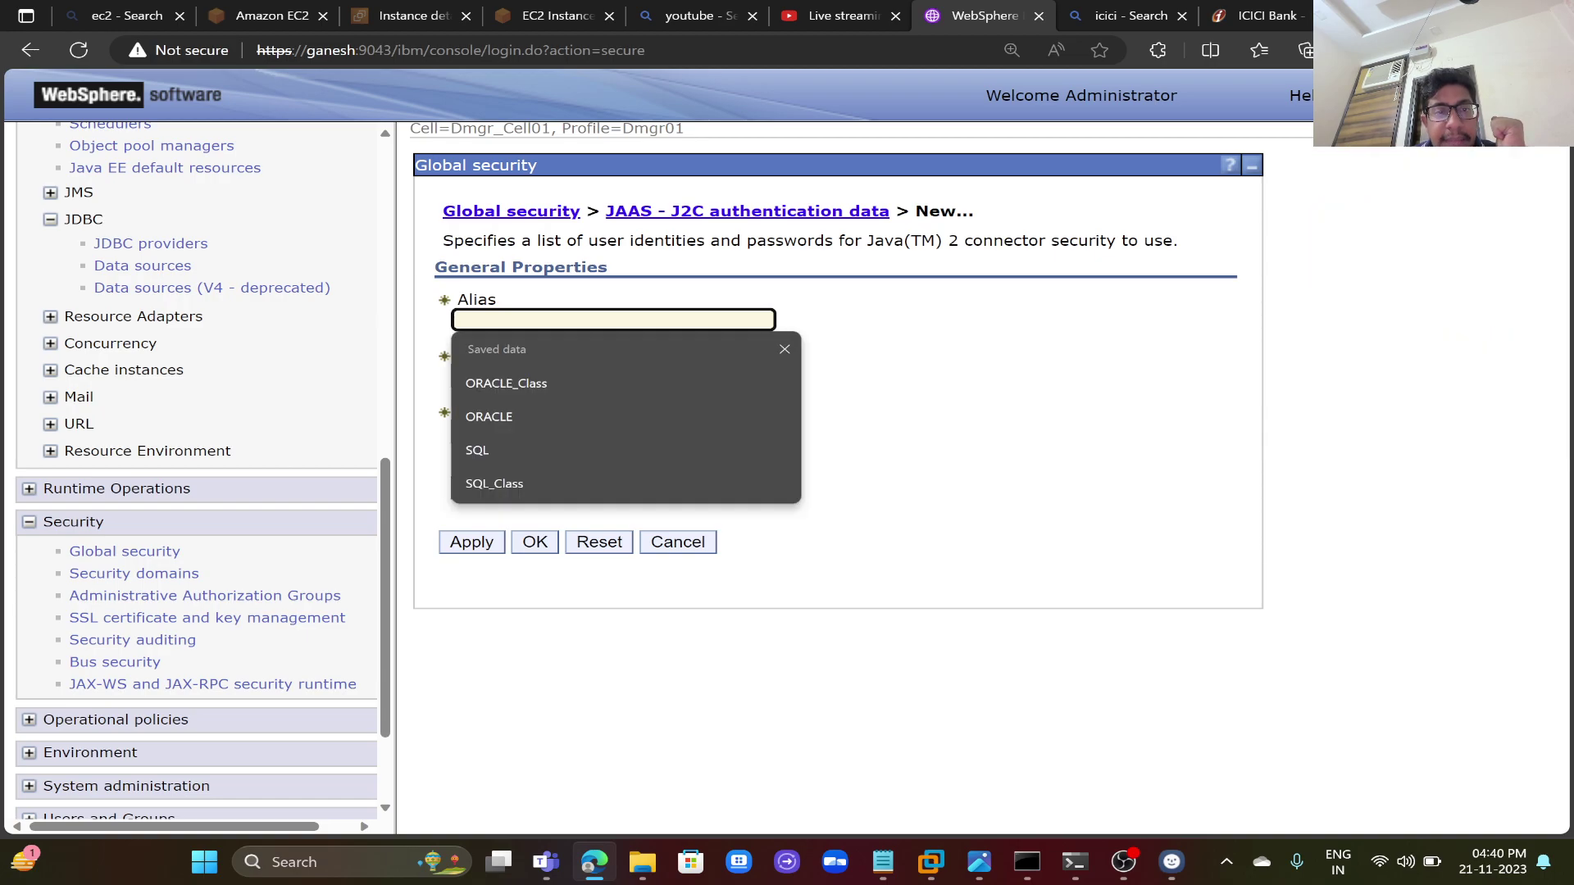
click(553, 380)
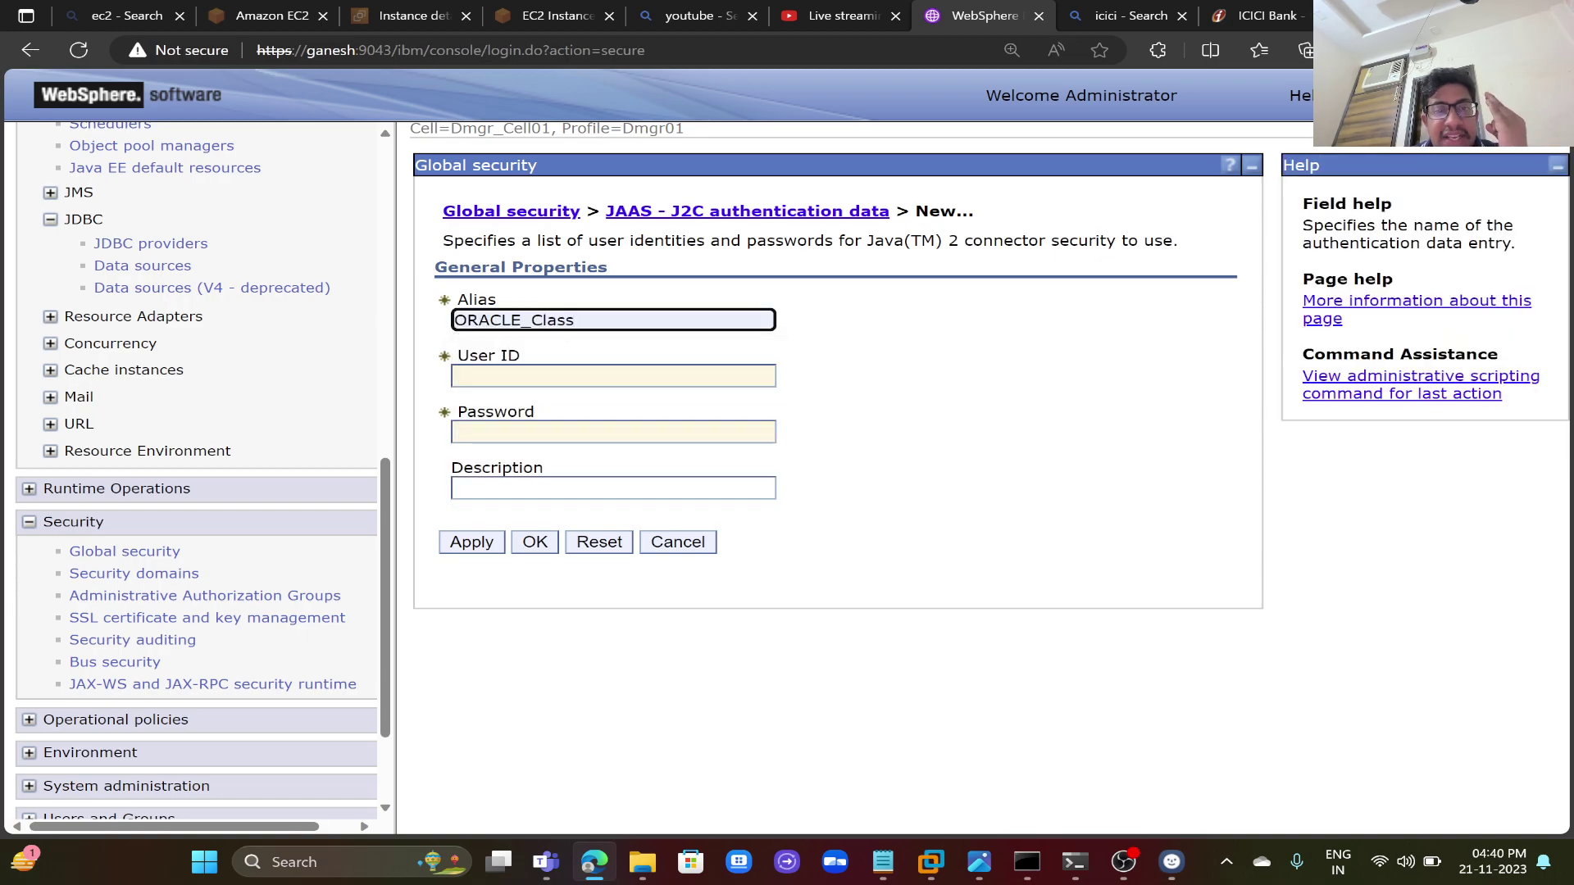
click(542, 375)
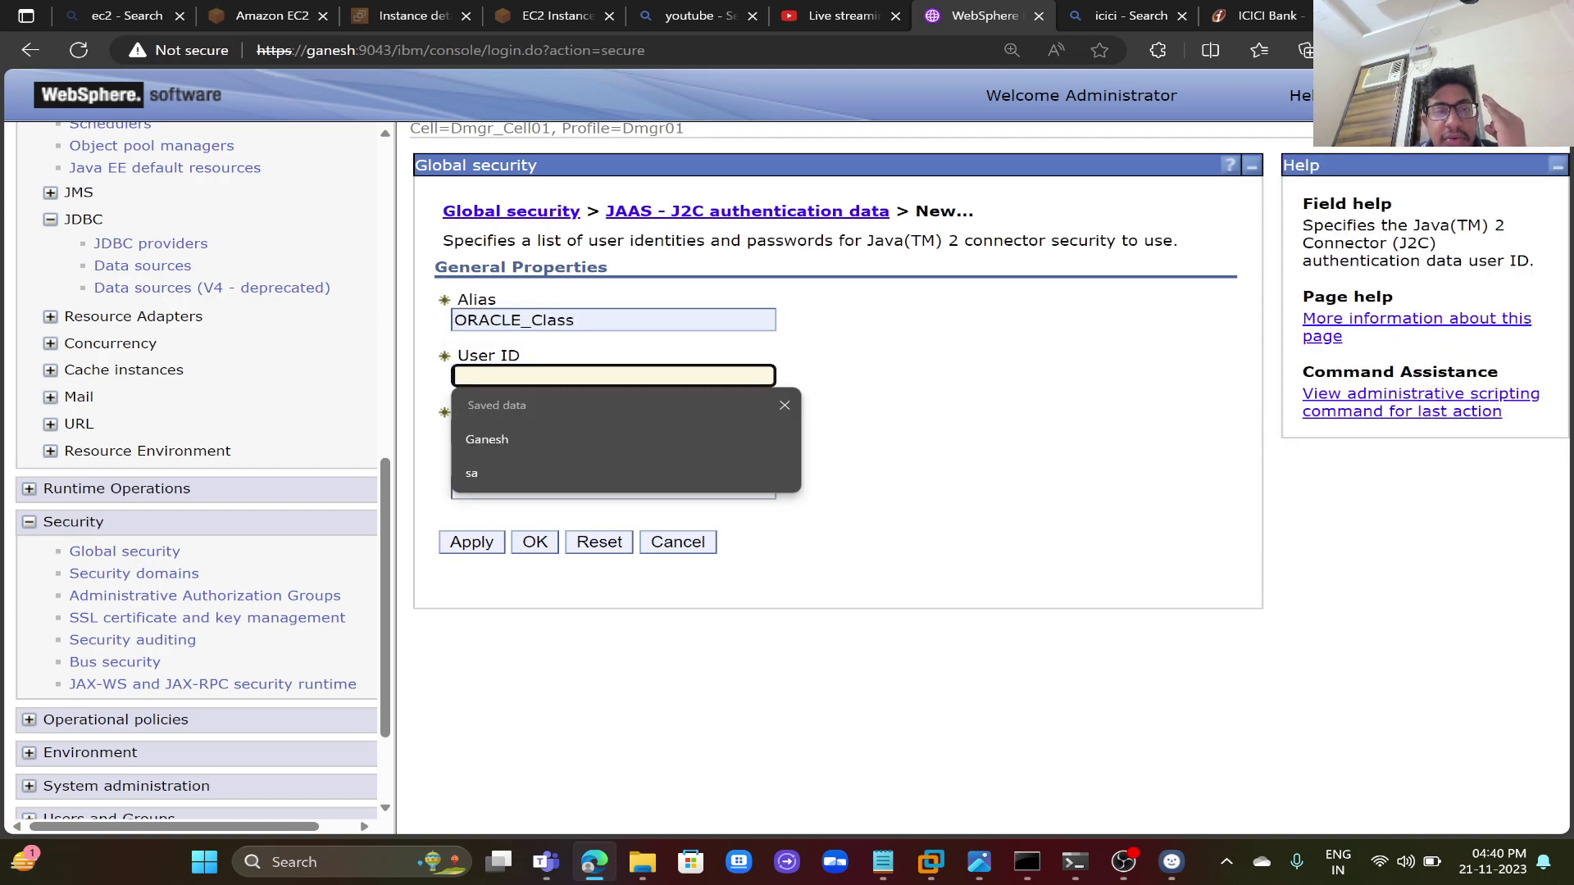
click(526, 432)
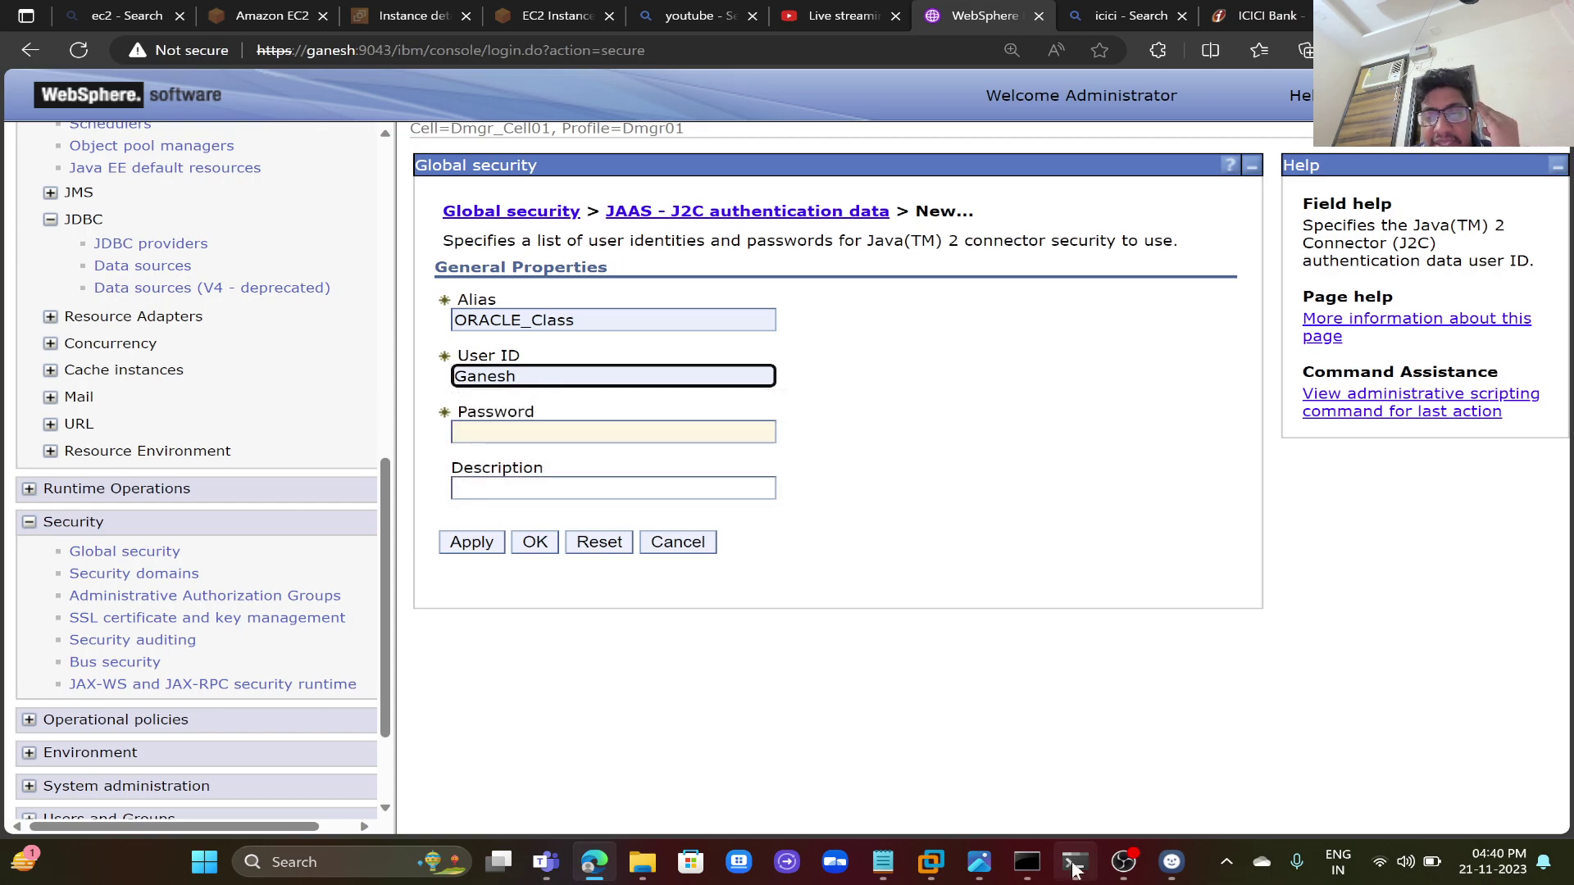
click(1074, 862)
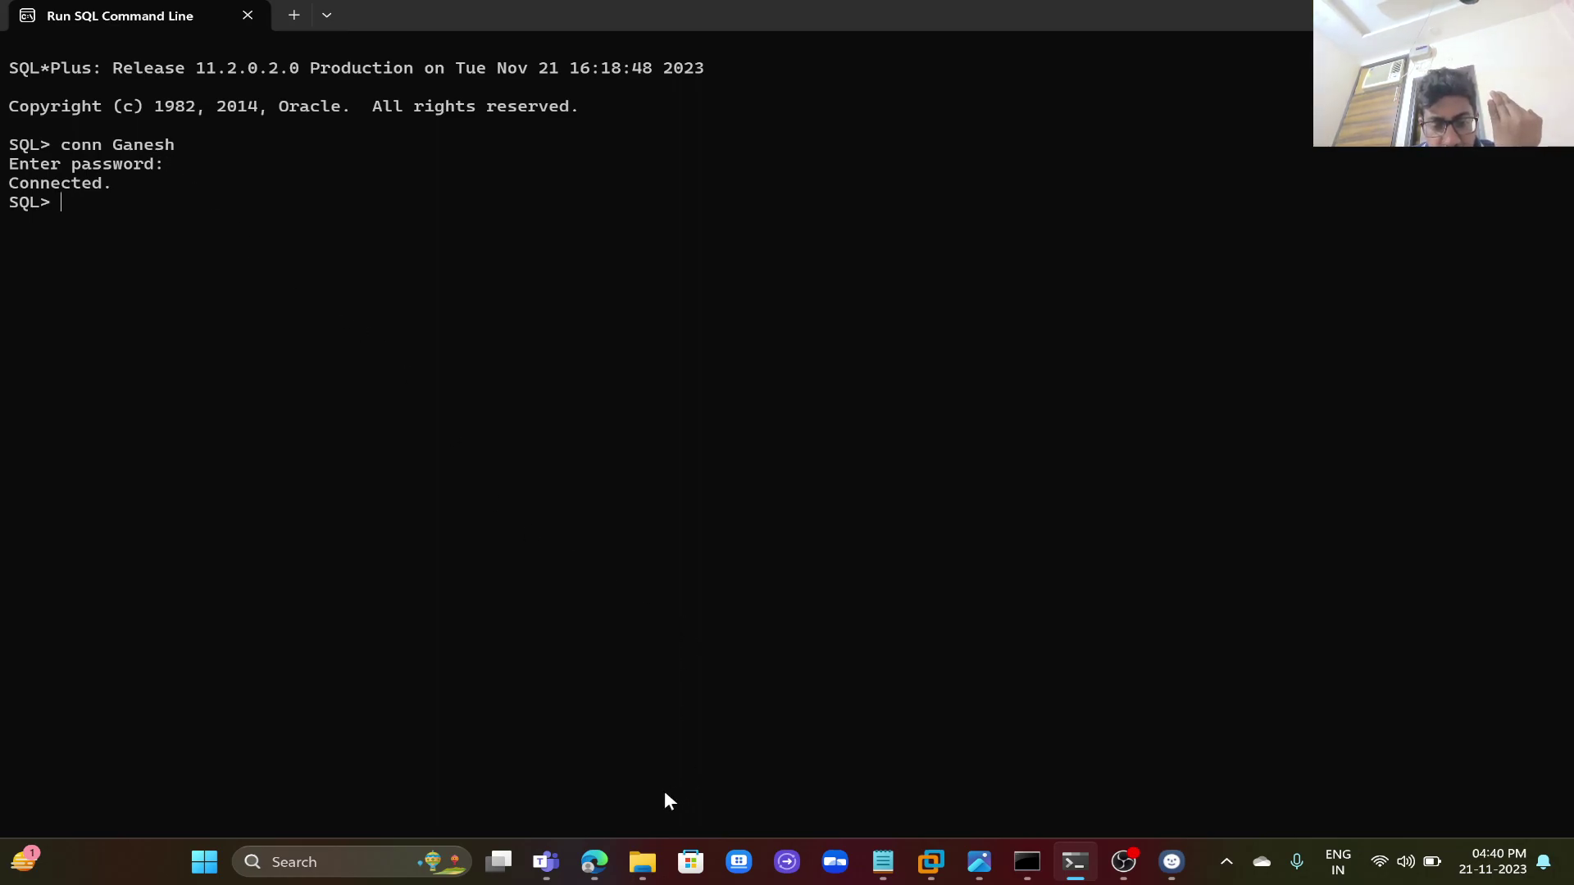
click(605, 861)
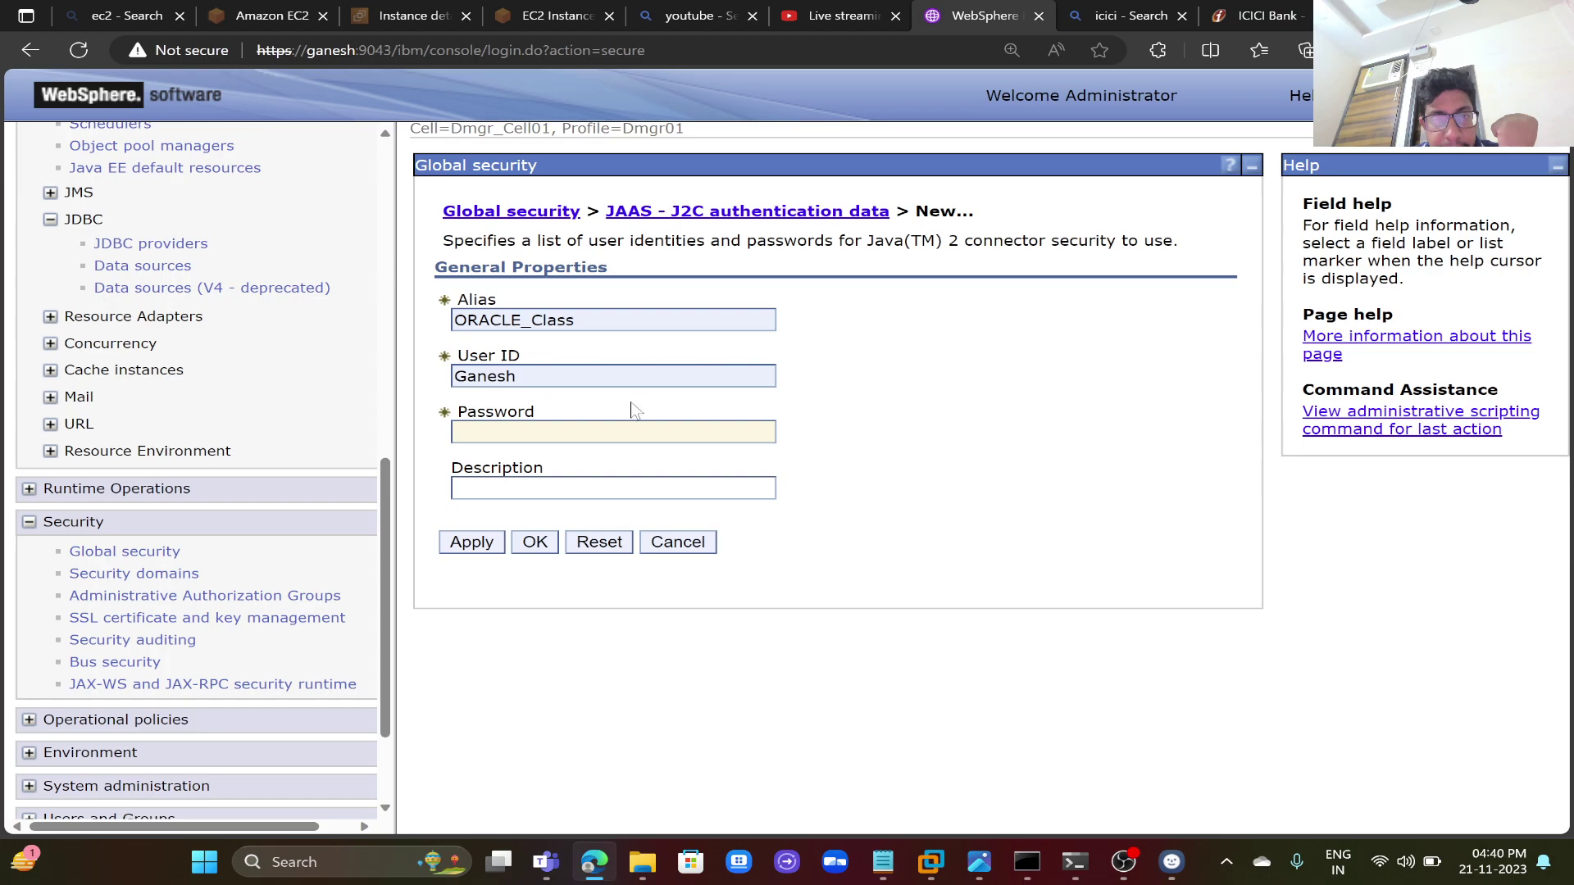
- Enter and verify the alias password, then apply the new ORACLE_Class alias
click(613, 431)
text(•••••••)
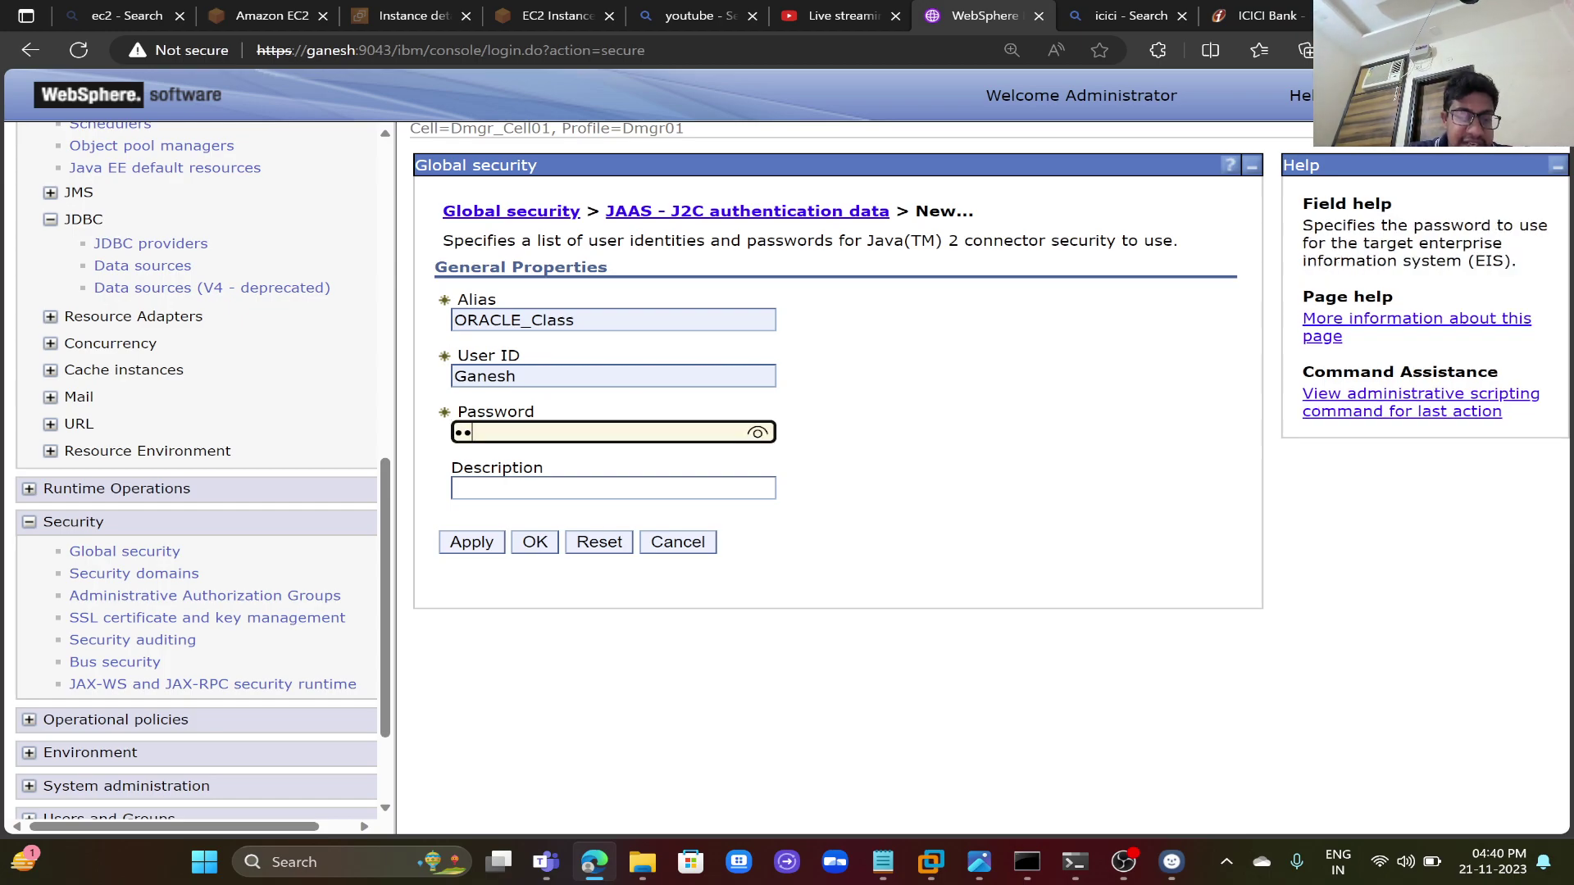
text(•)
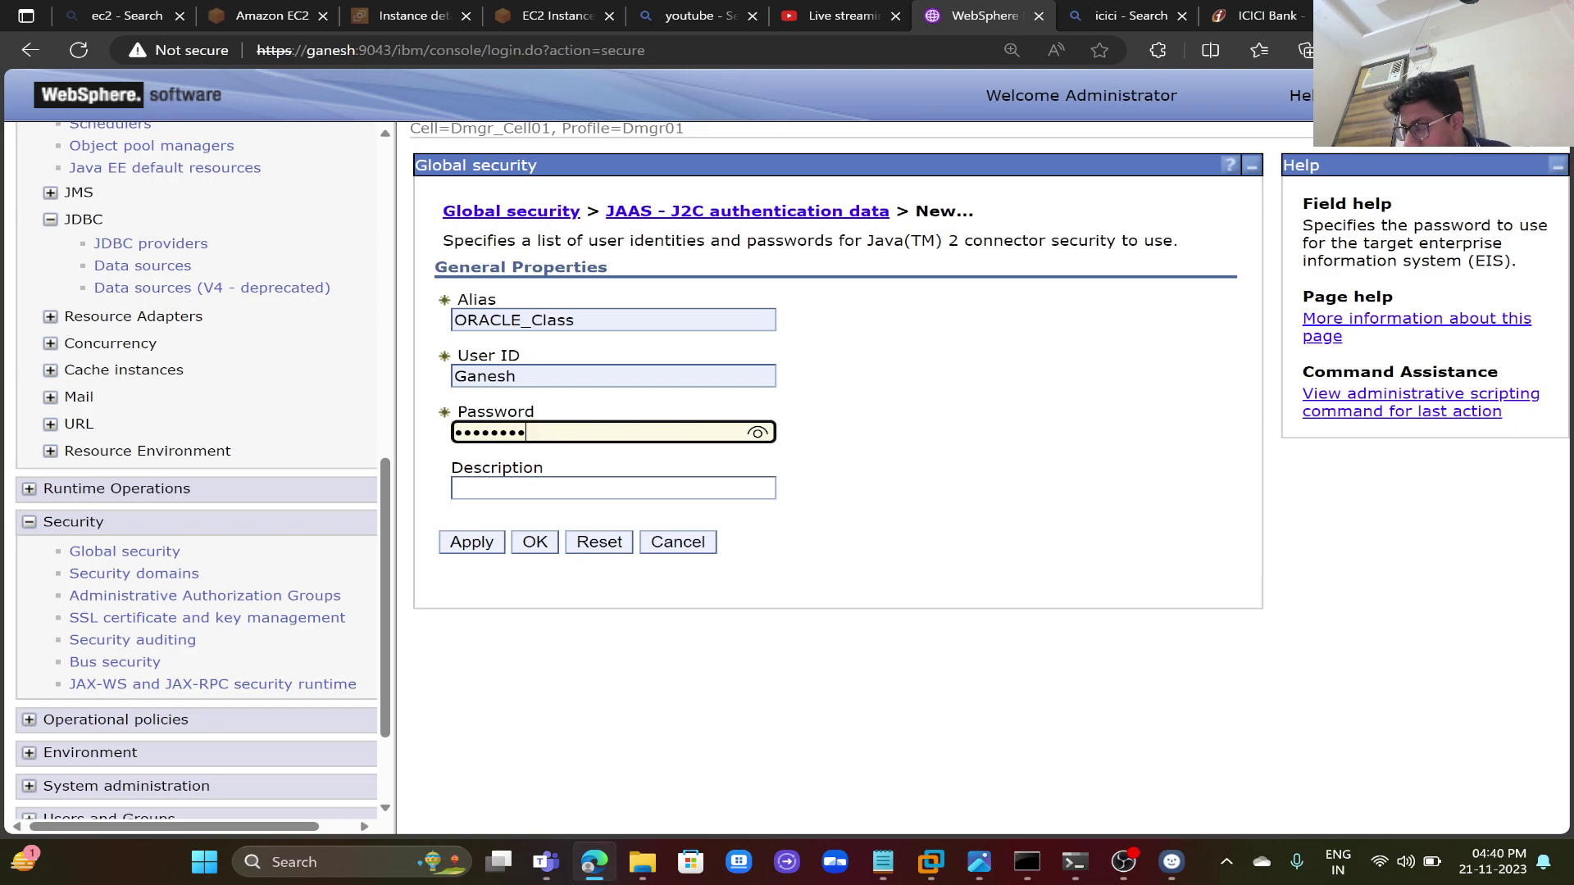
click(757, 432)
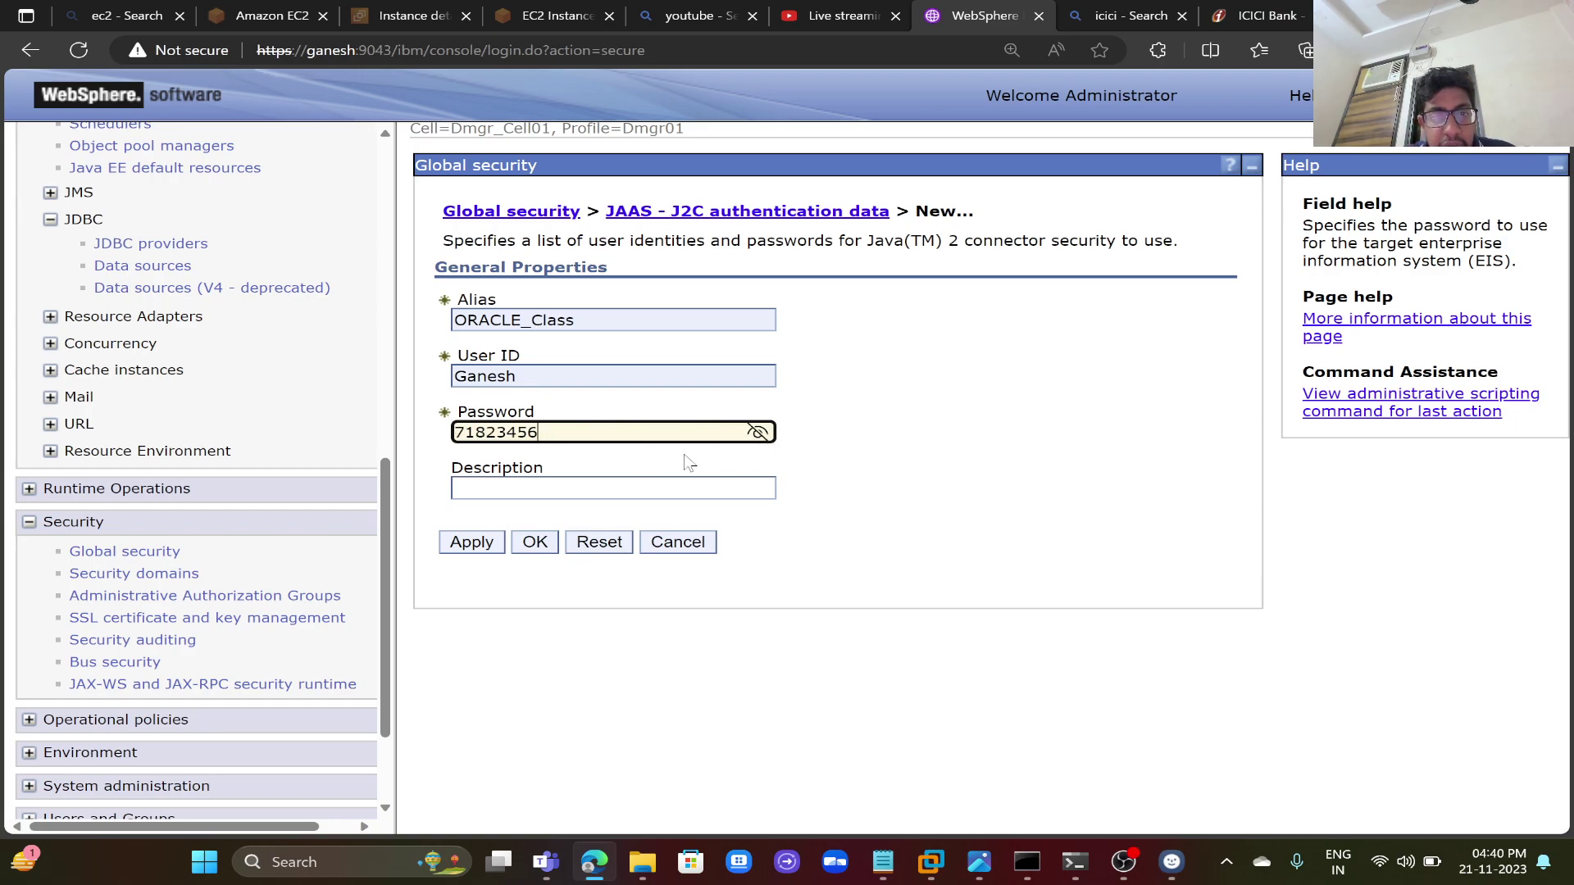
click(475, 543)
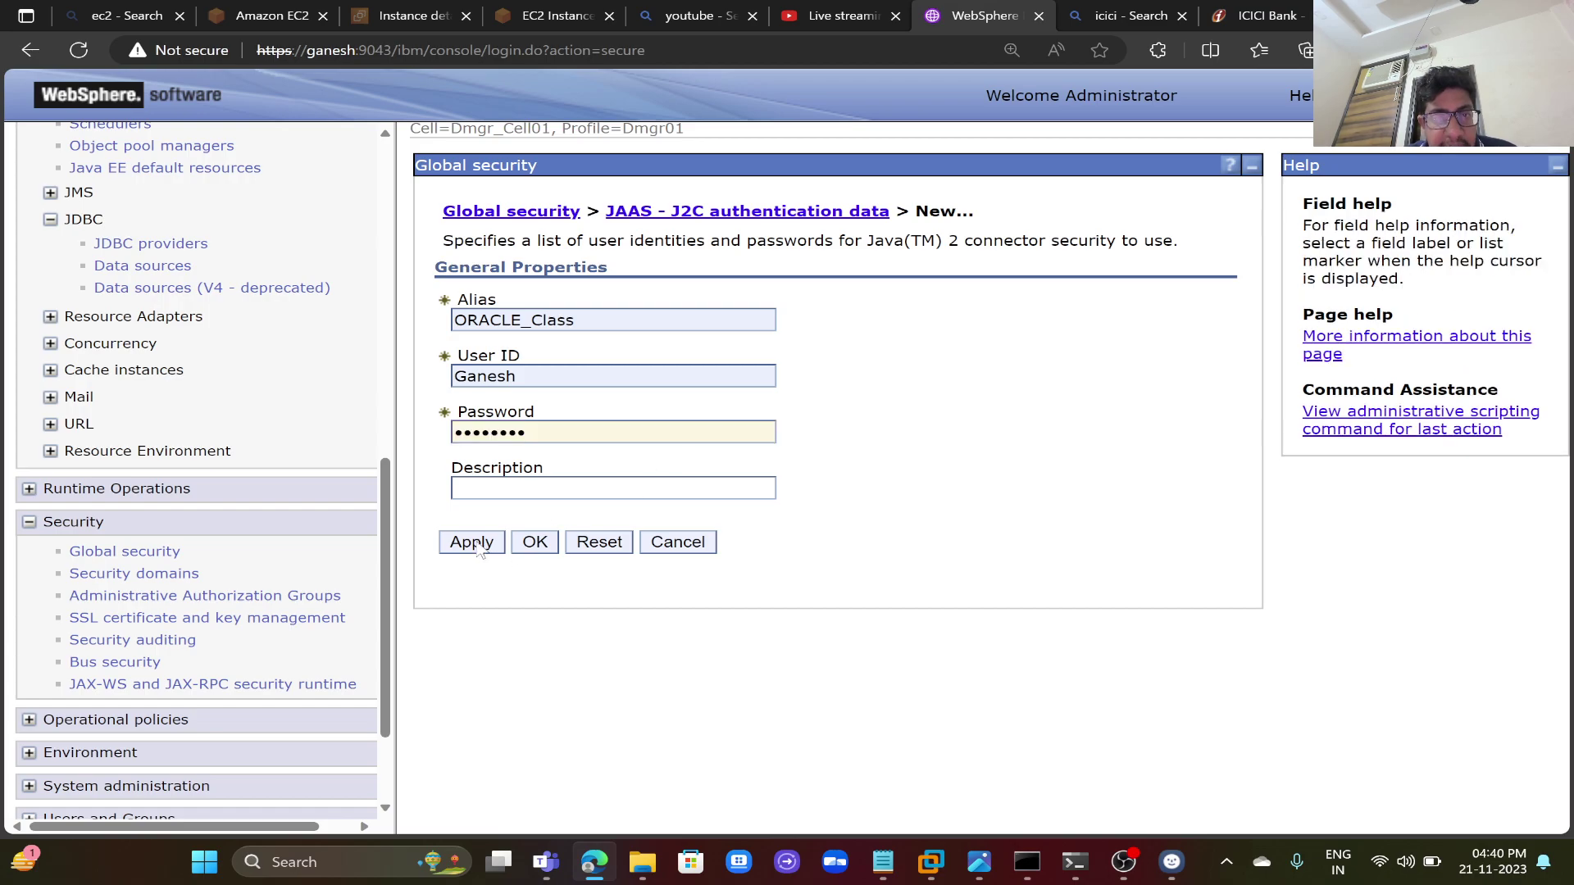
- Save the new alias to the master configuration with node synchronization
click(639, 292)
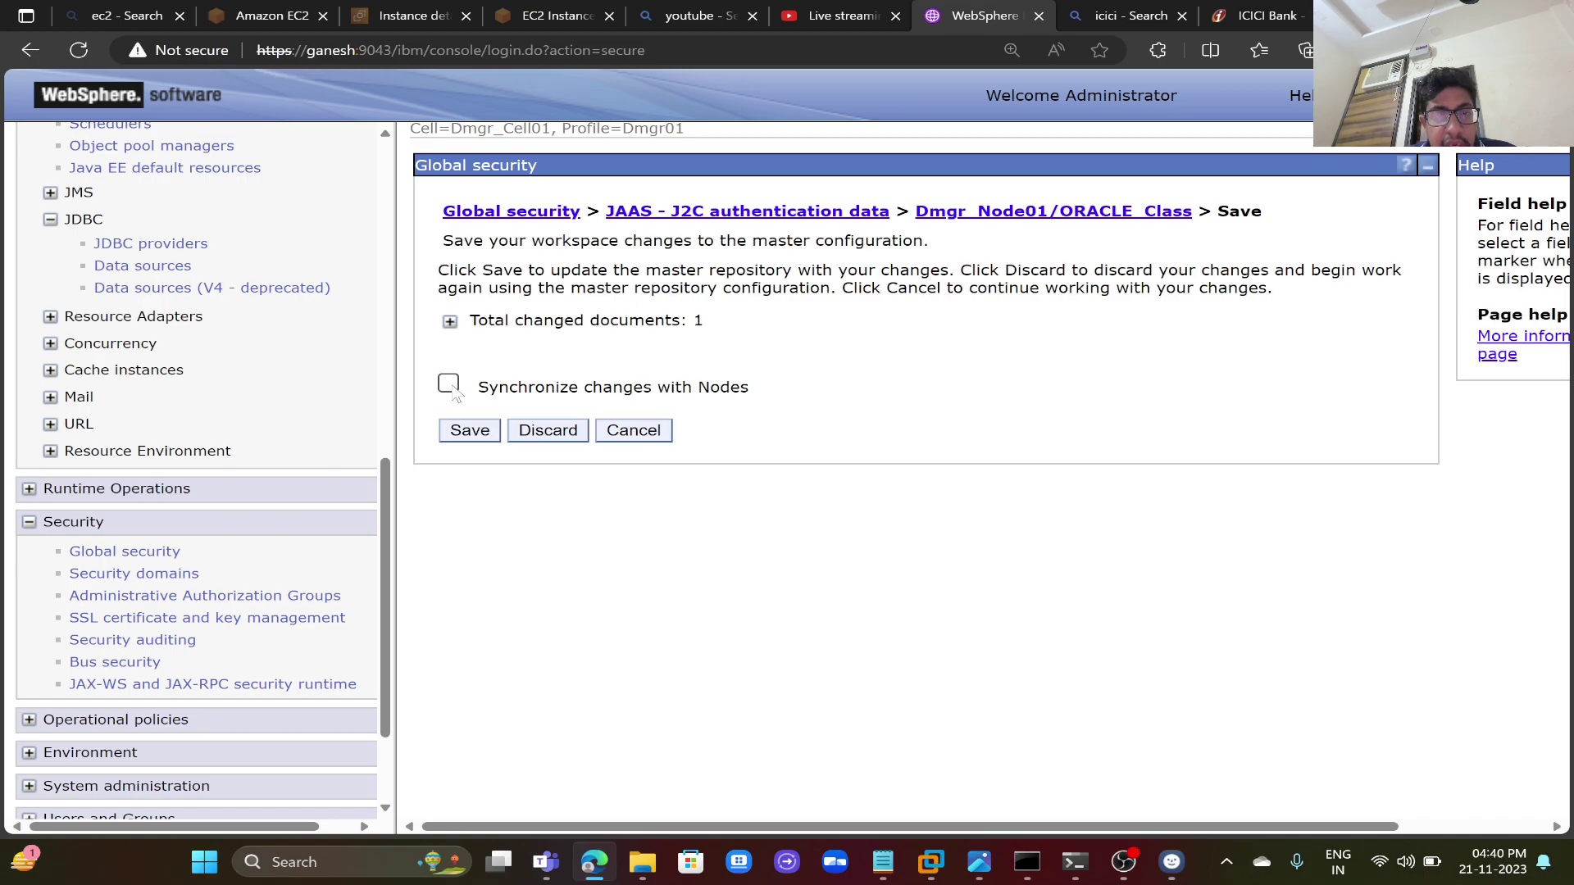
click(450, 385)
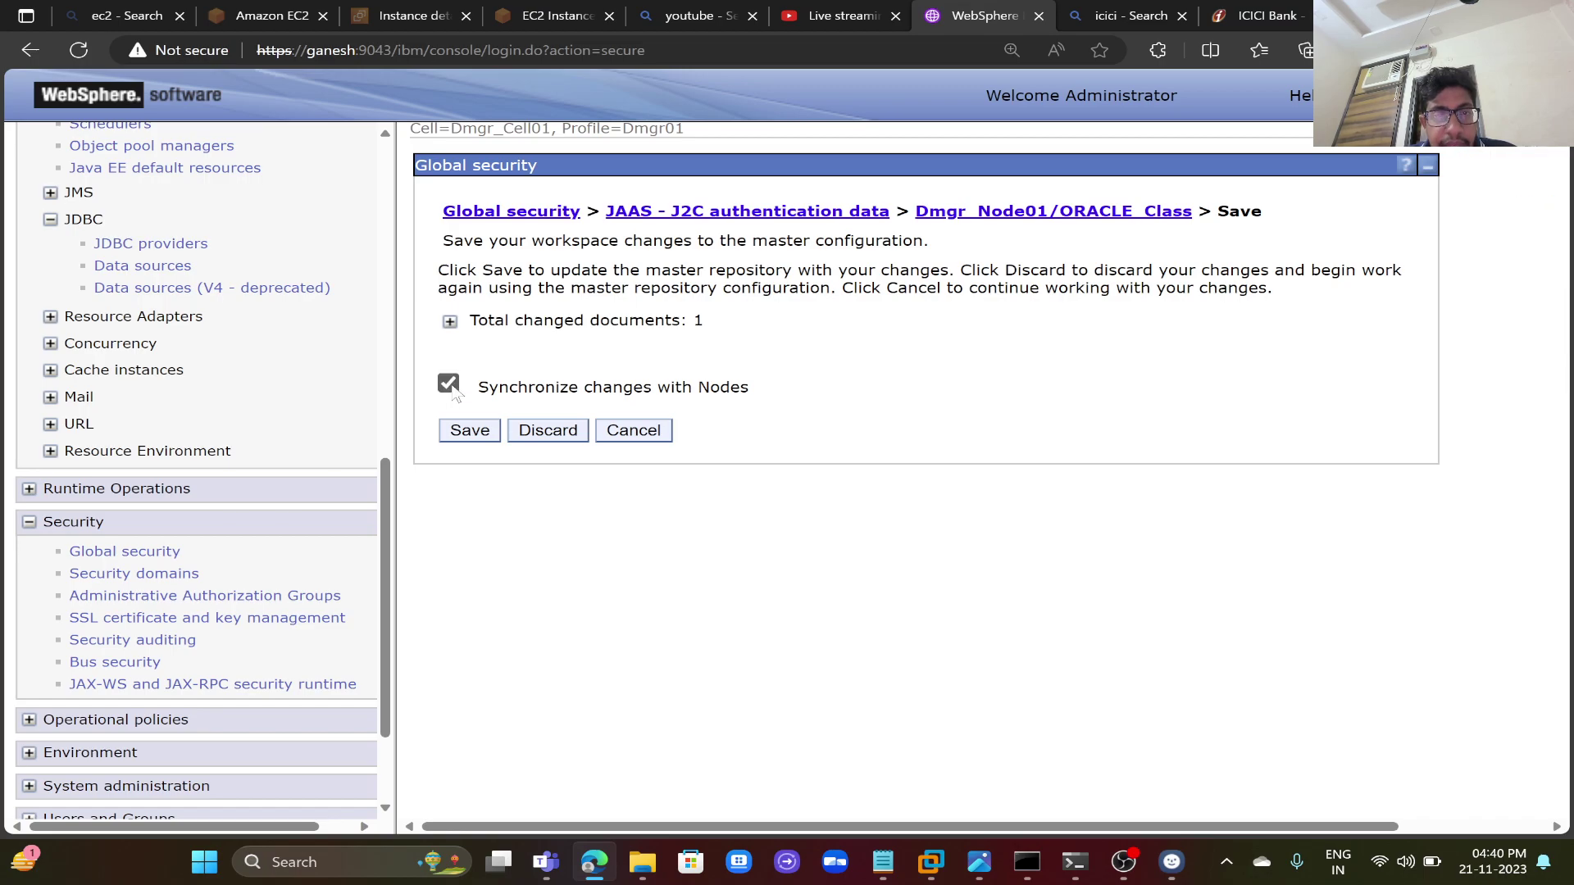
click(450, 322)
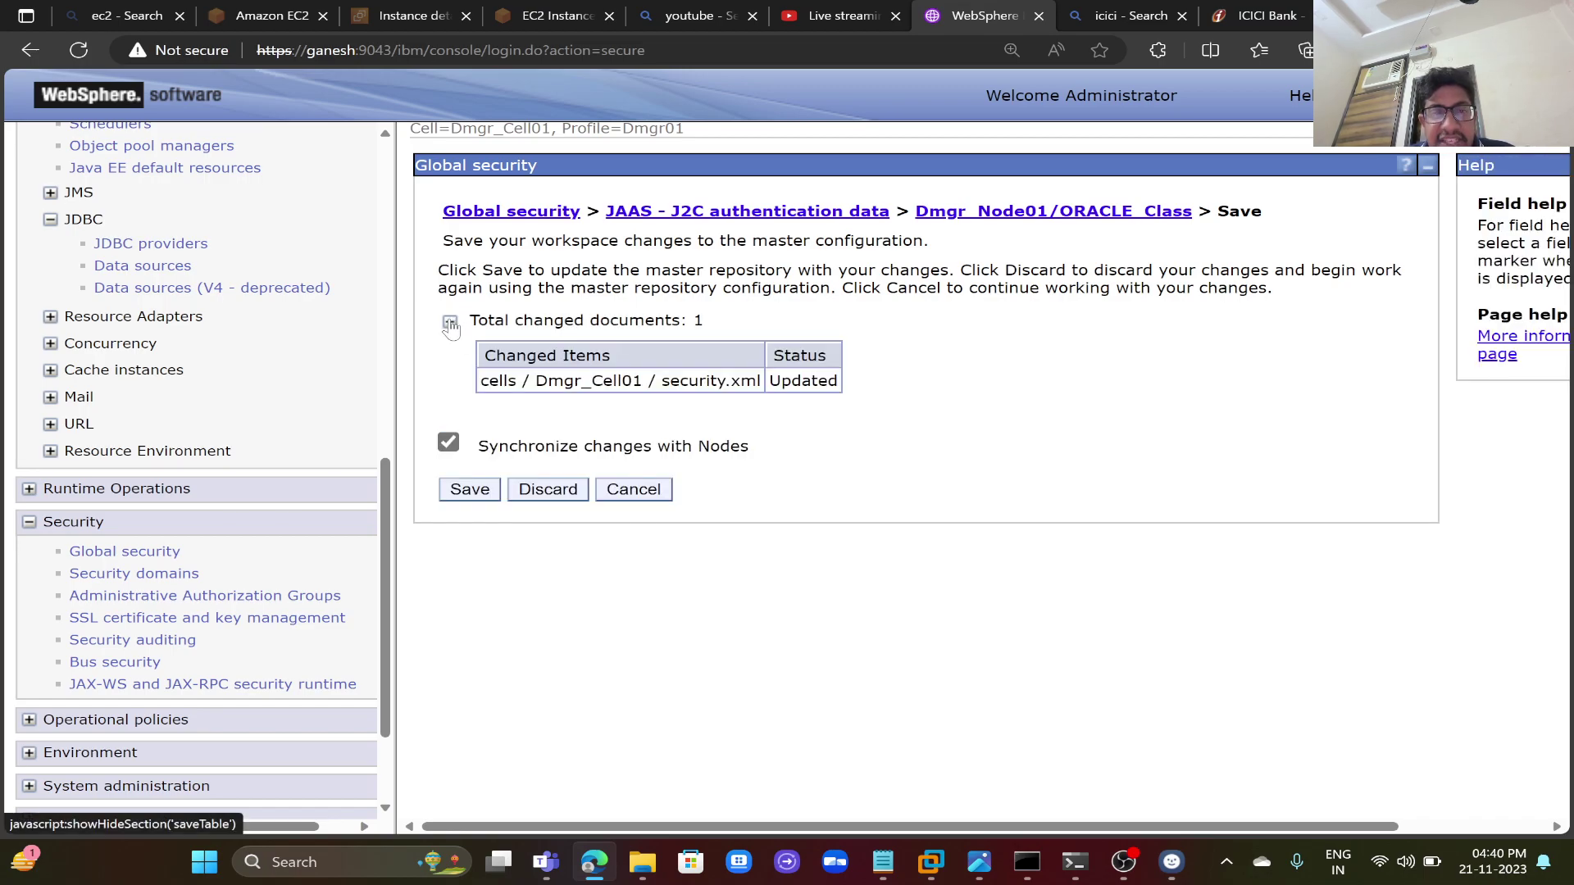
click(465, 492)
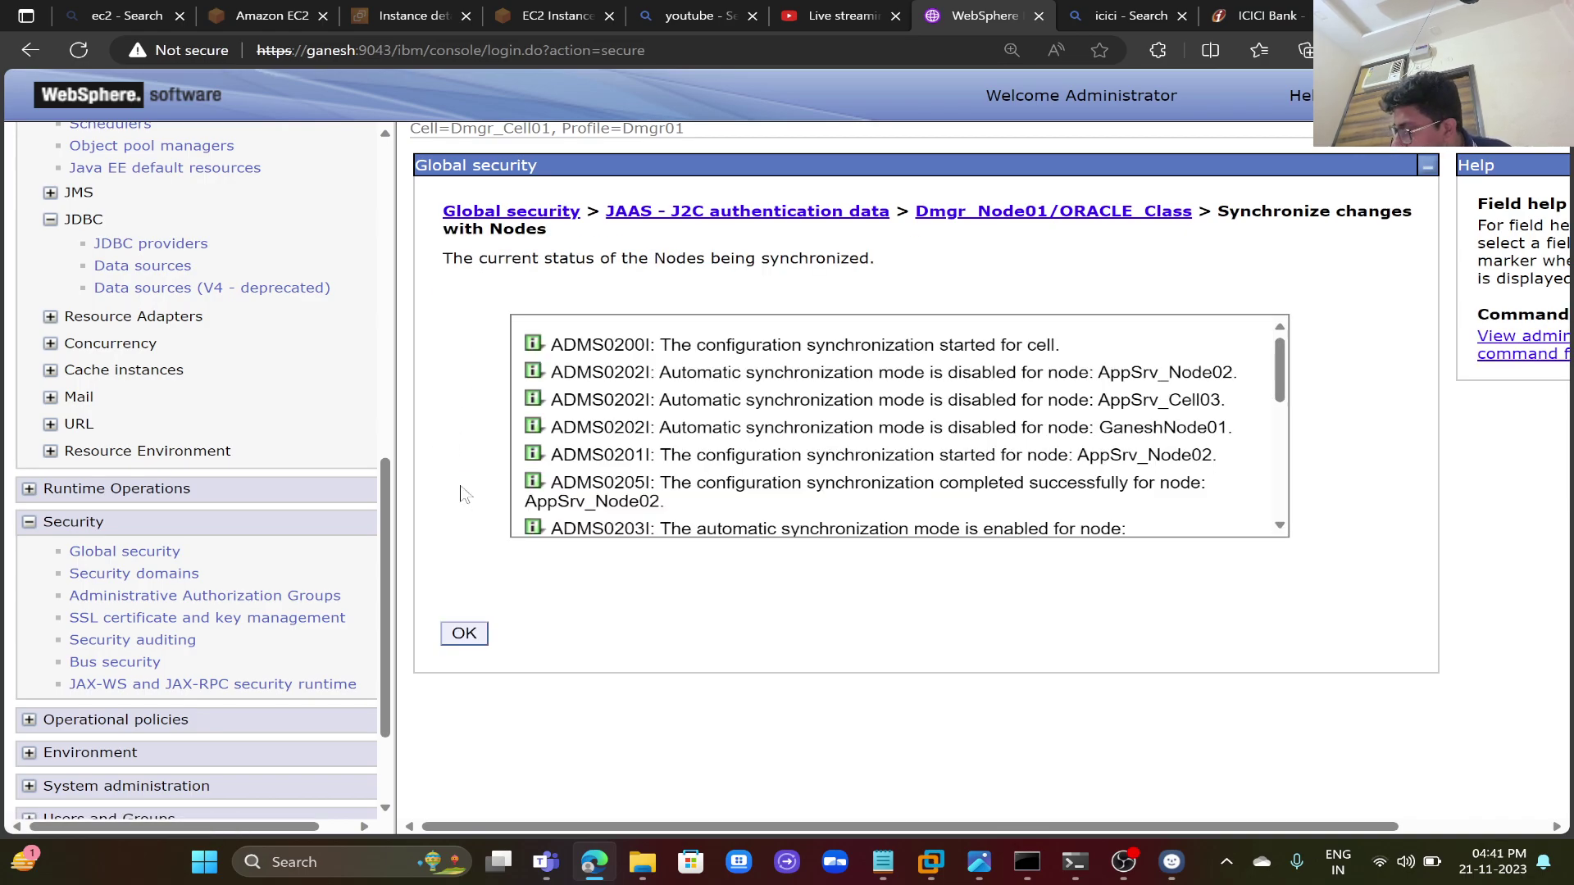
click(464, 634)
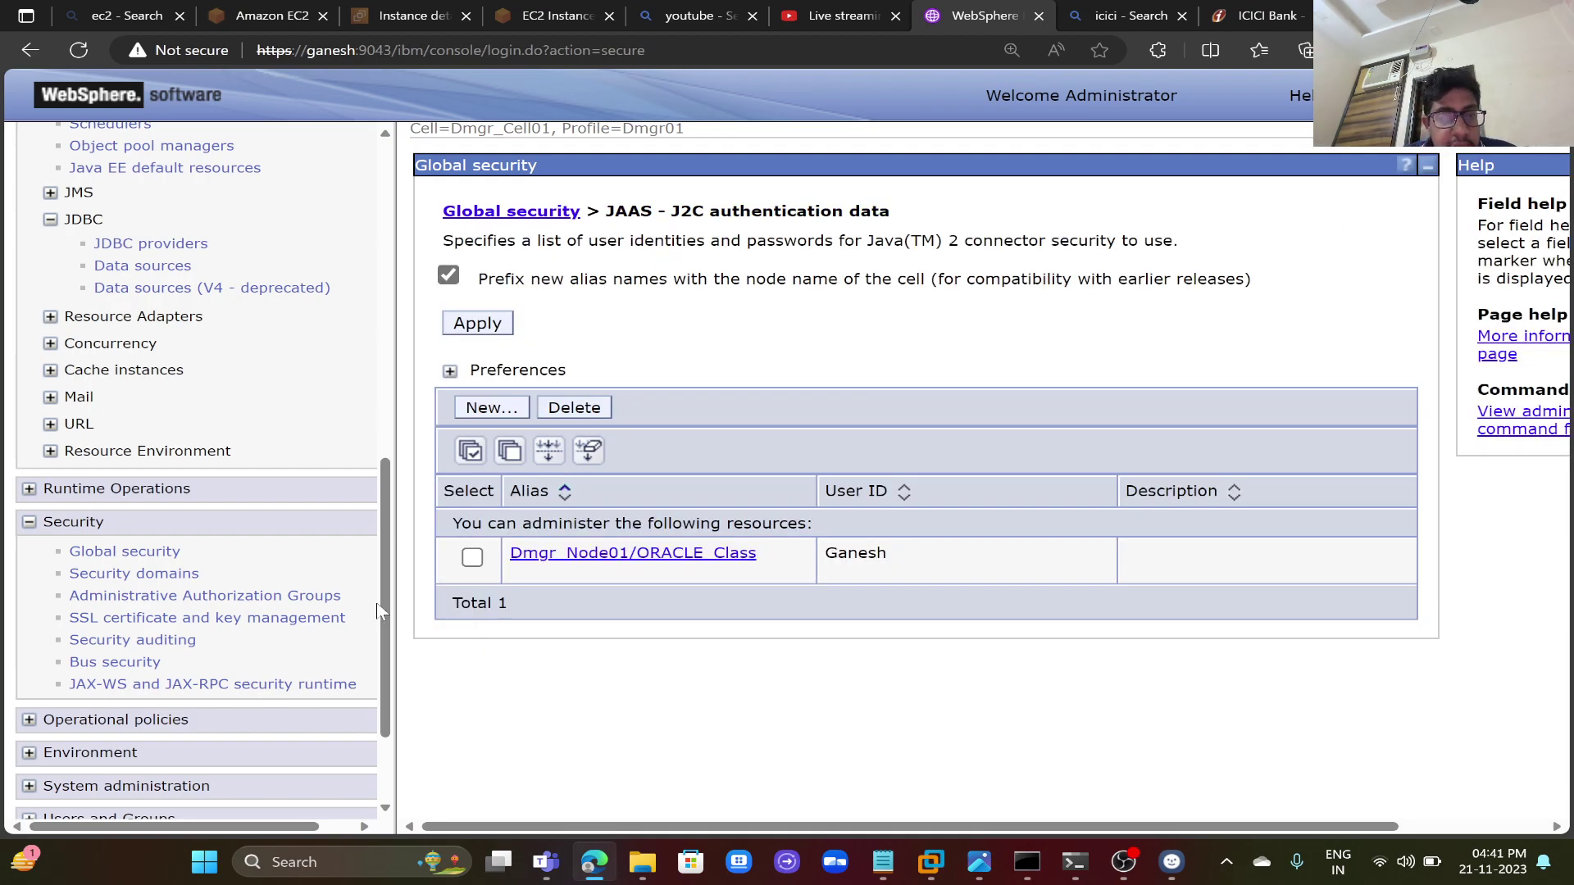
scroll(392, 574, up, 1)
scroll(392, 565, up, 5)
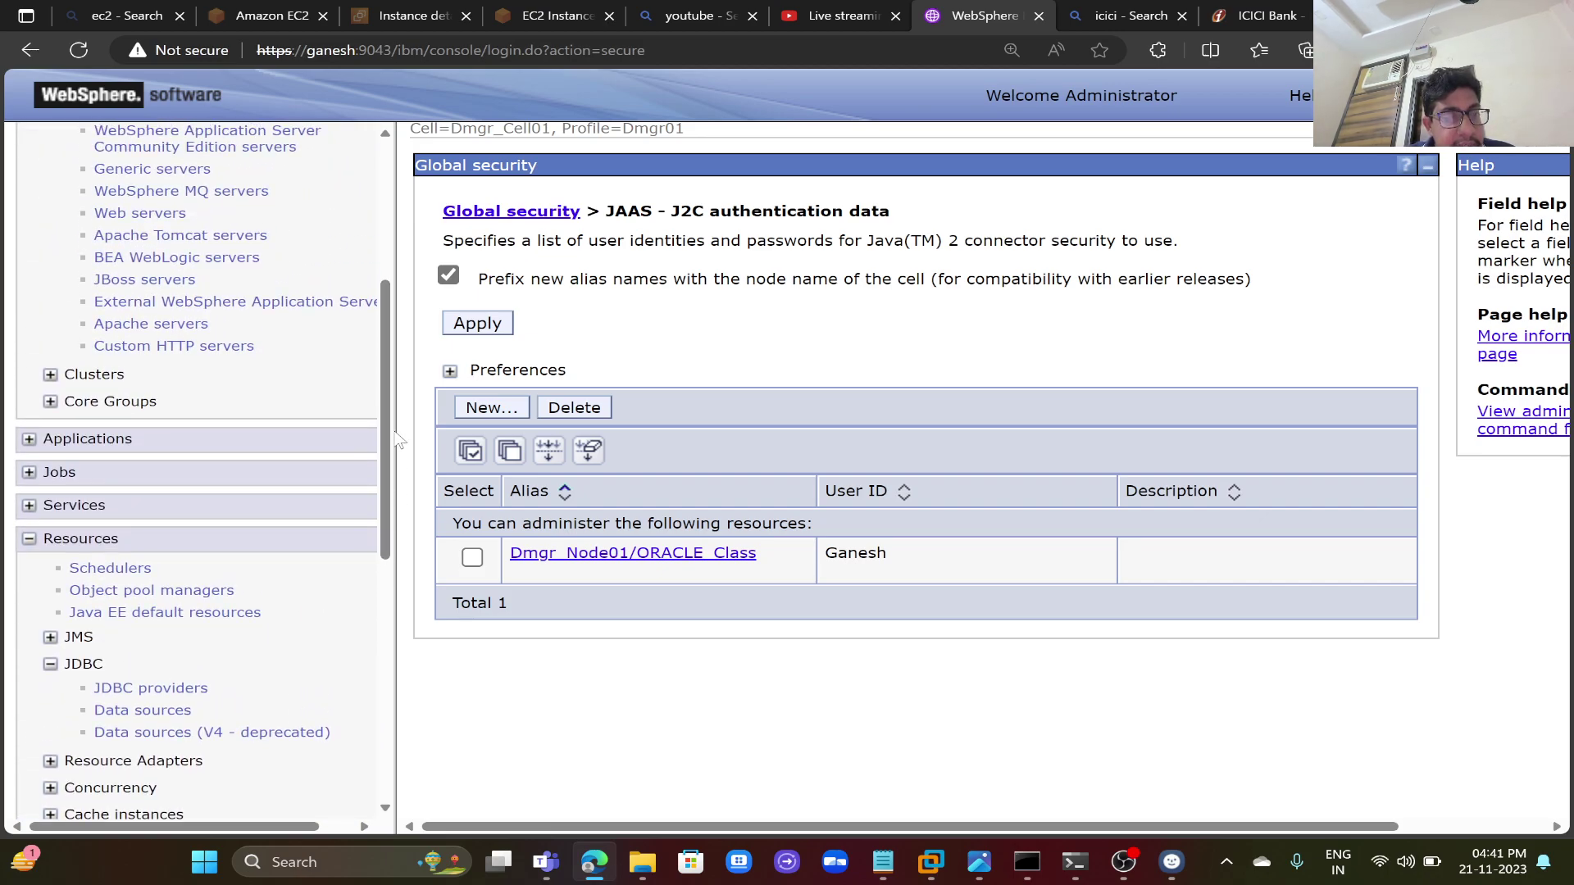
- Go to Resources > JDBC > JDBC providers and start a new provider
click(29, 539)
click(30, 539)
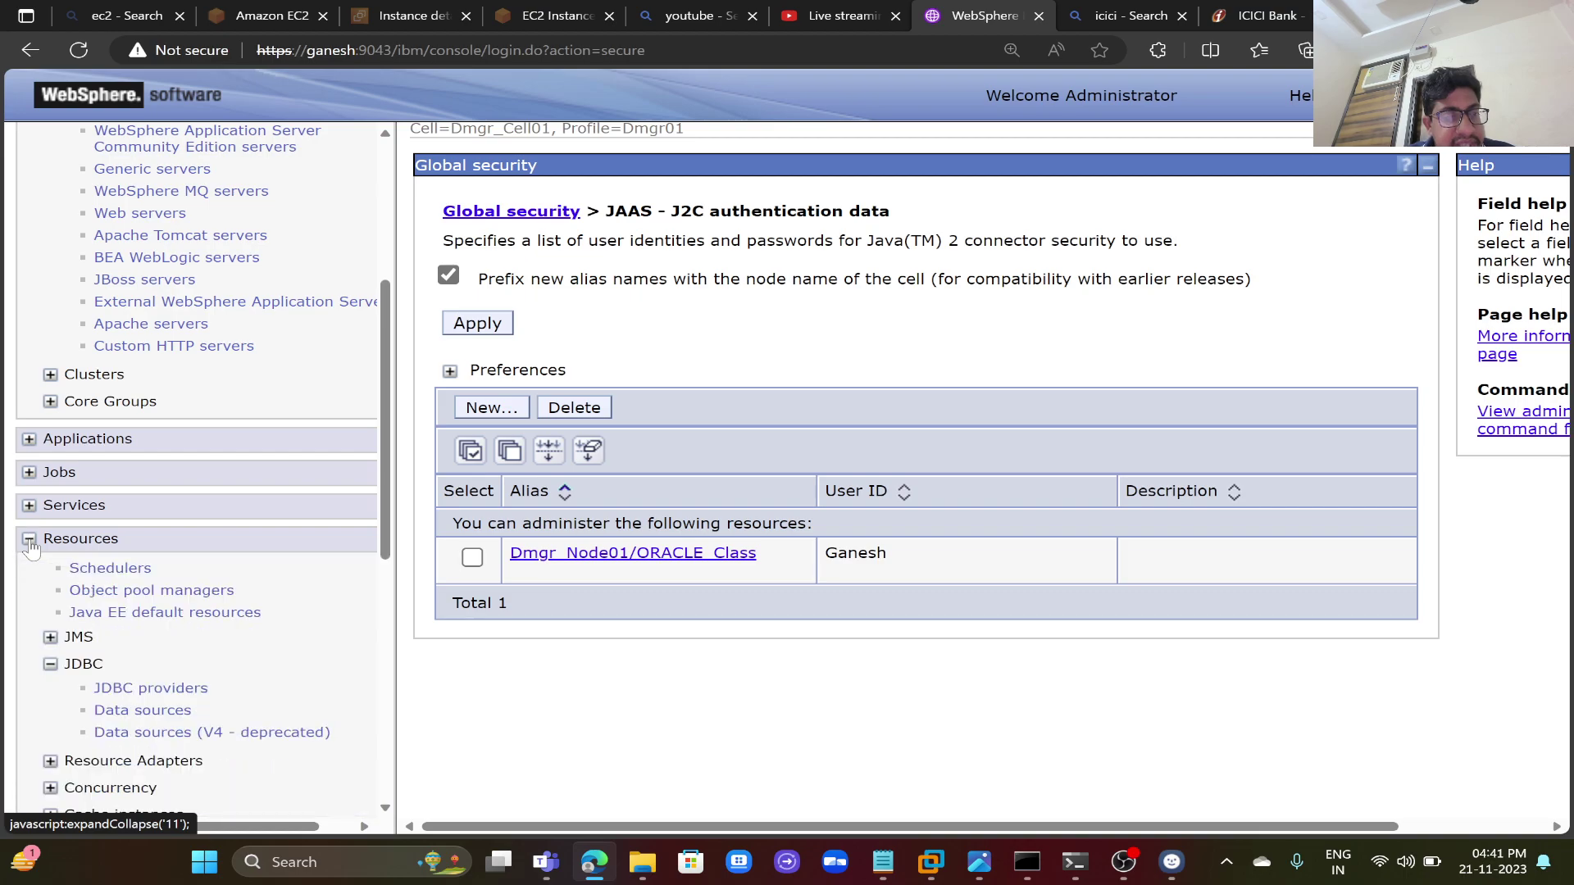
click(29, 540)
click(30, 540)
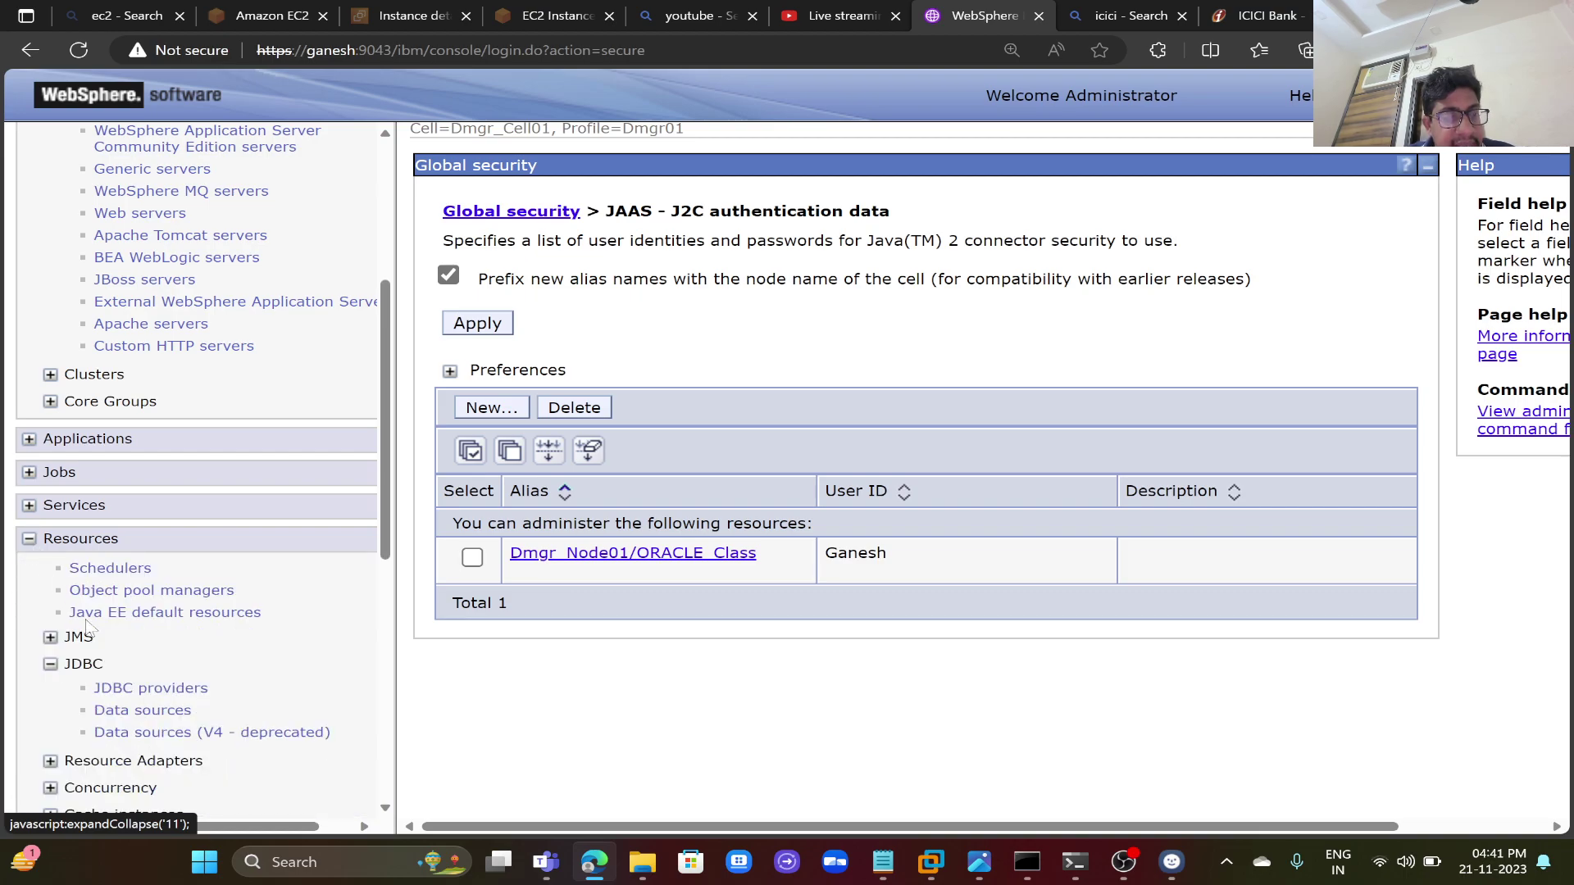
click(113, 690)
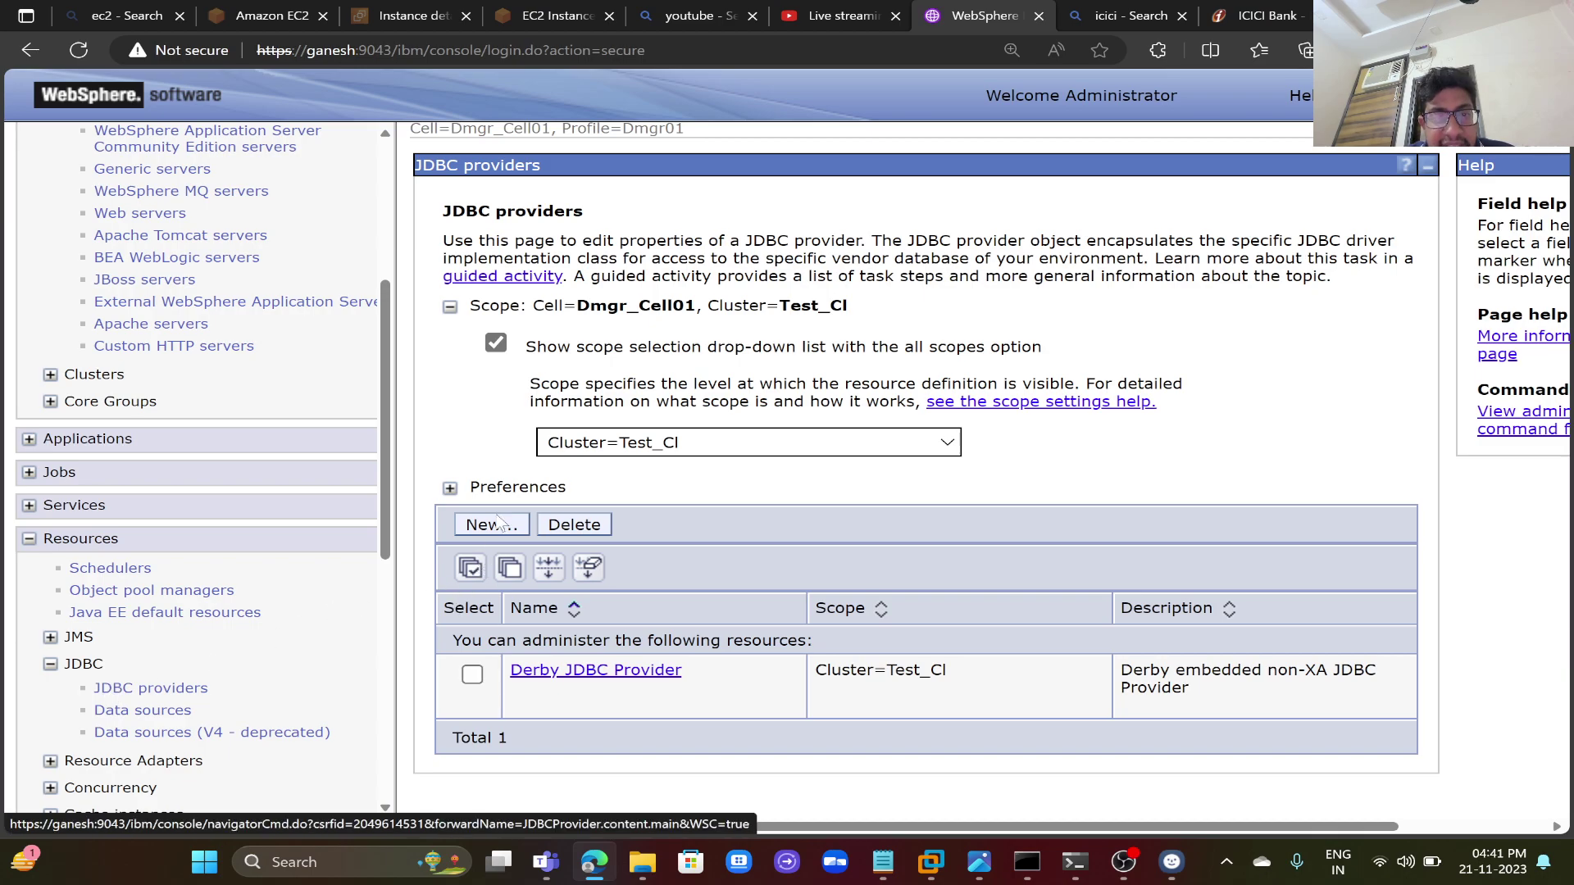
click(495, 523)
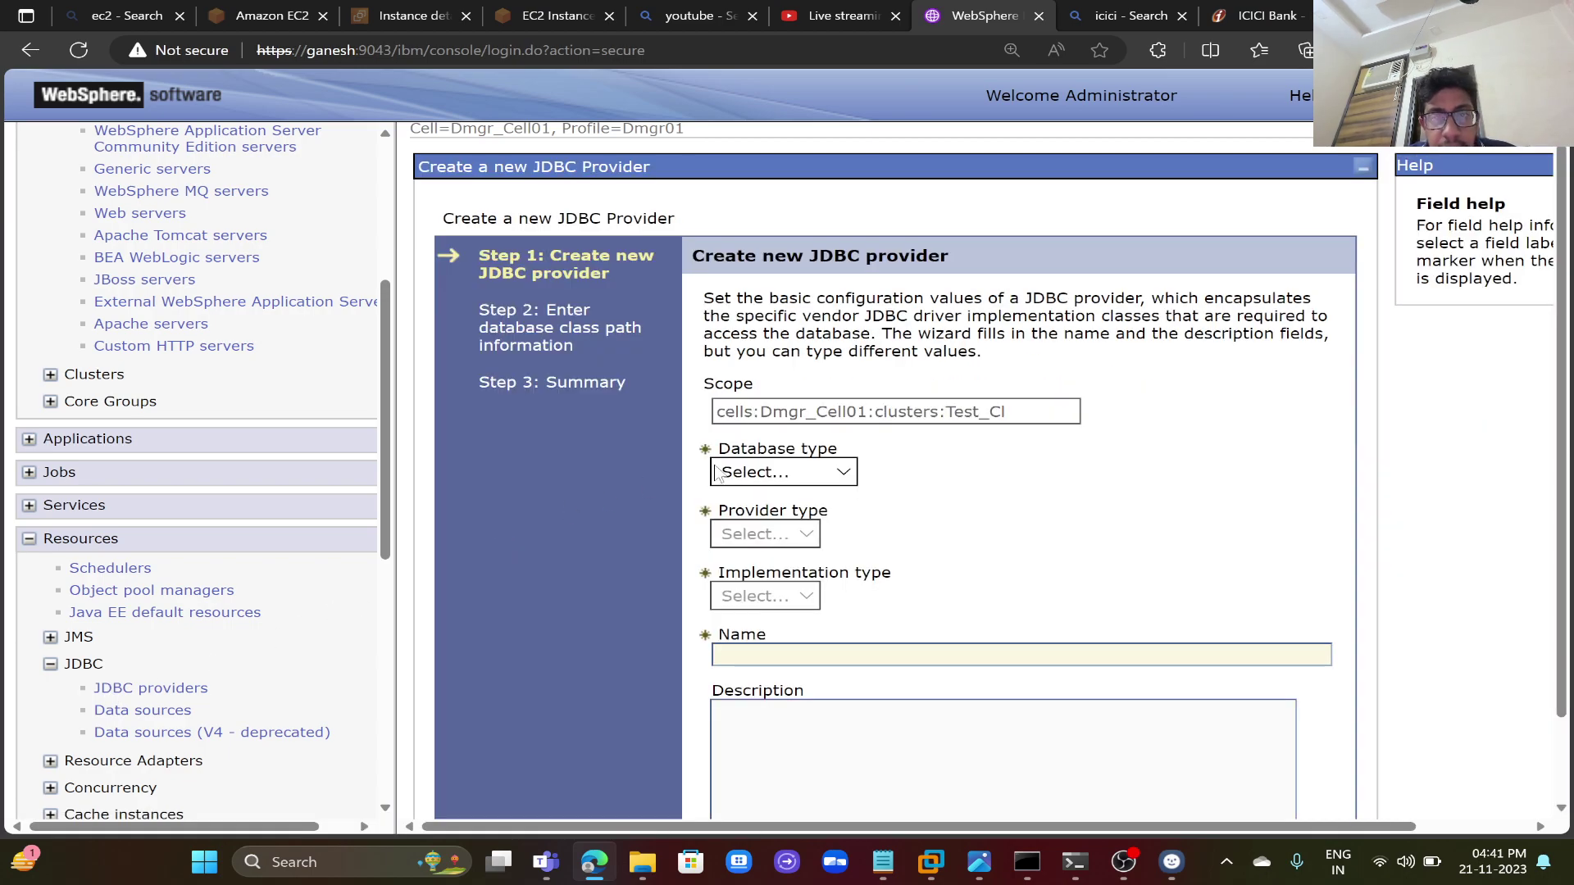
- Choose database type Oracle, provider Oracle JDBC Driver, and XA data source implementation
click(754, 472)
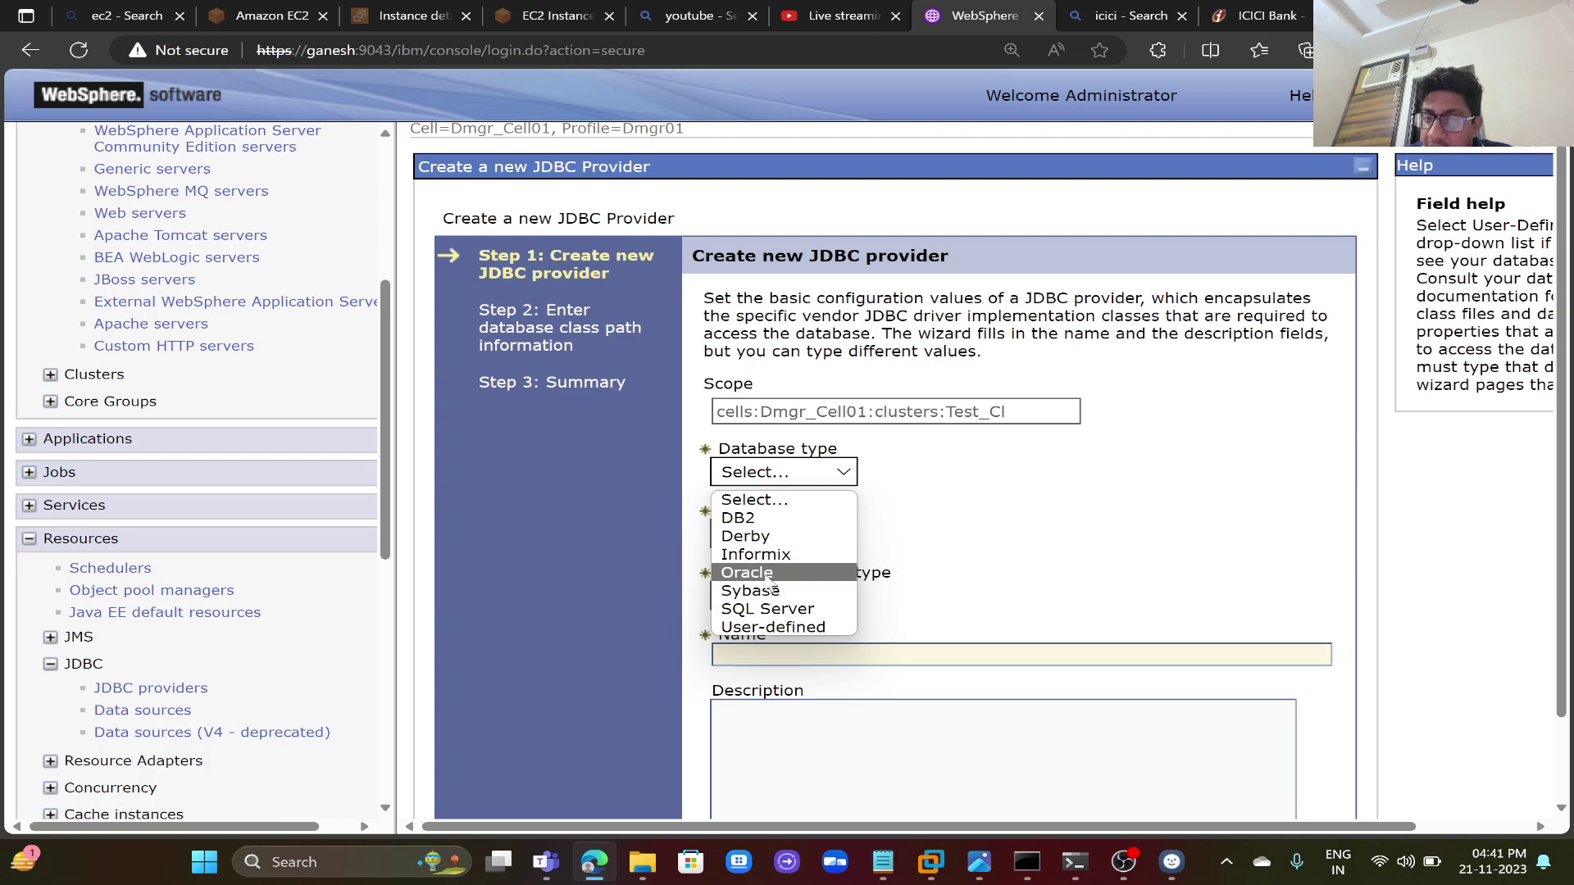
click(768, 574)
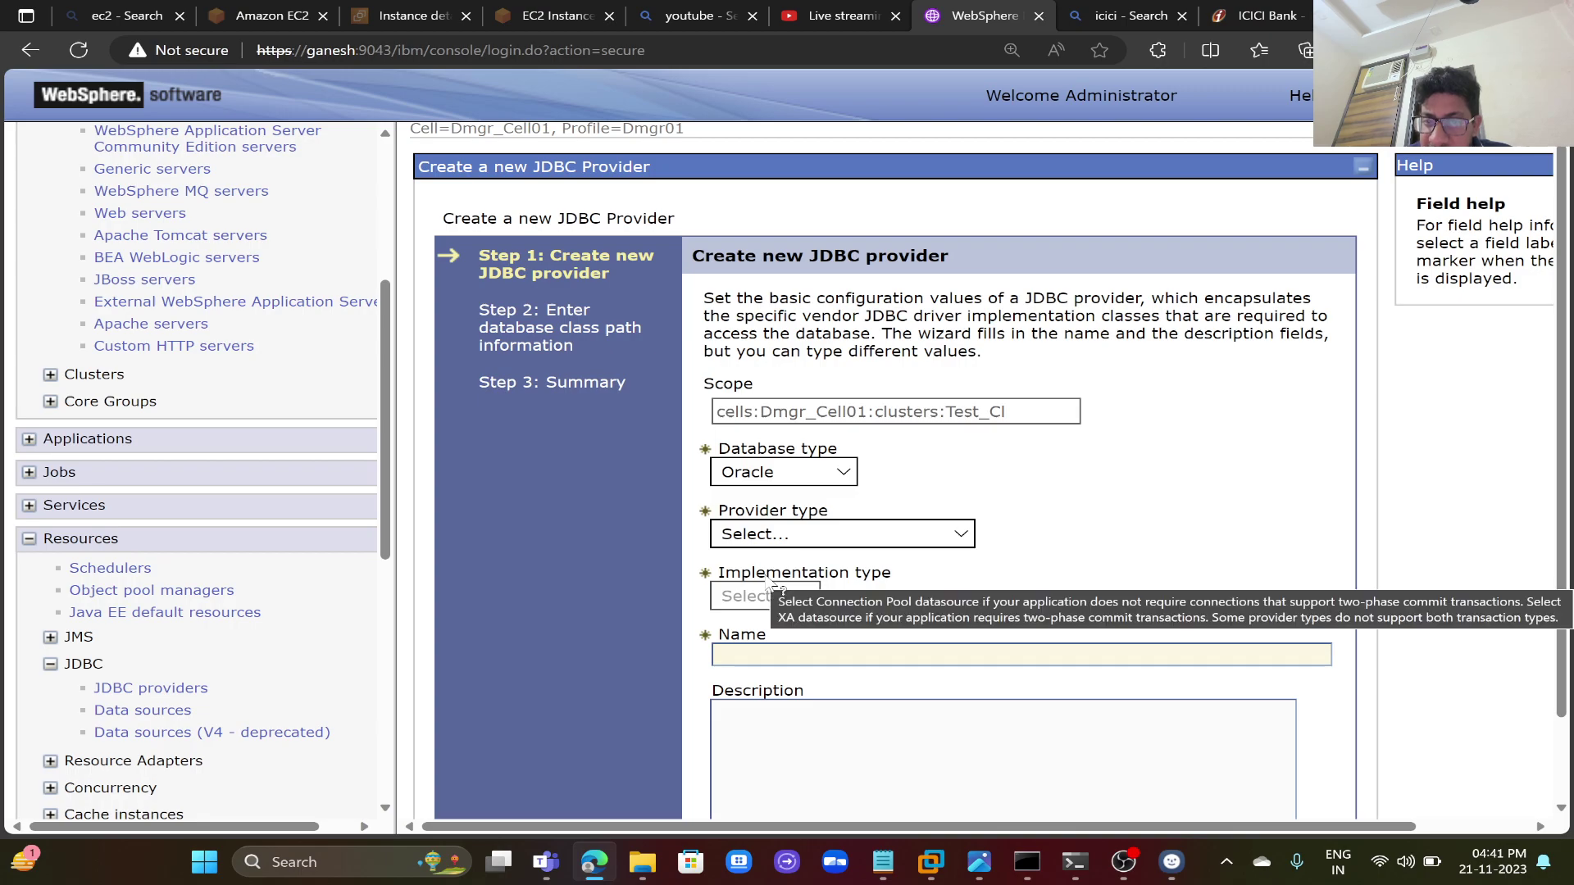
click(832, 537)
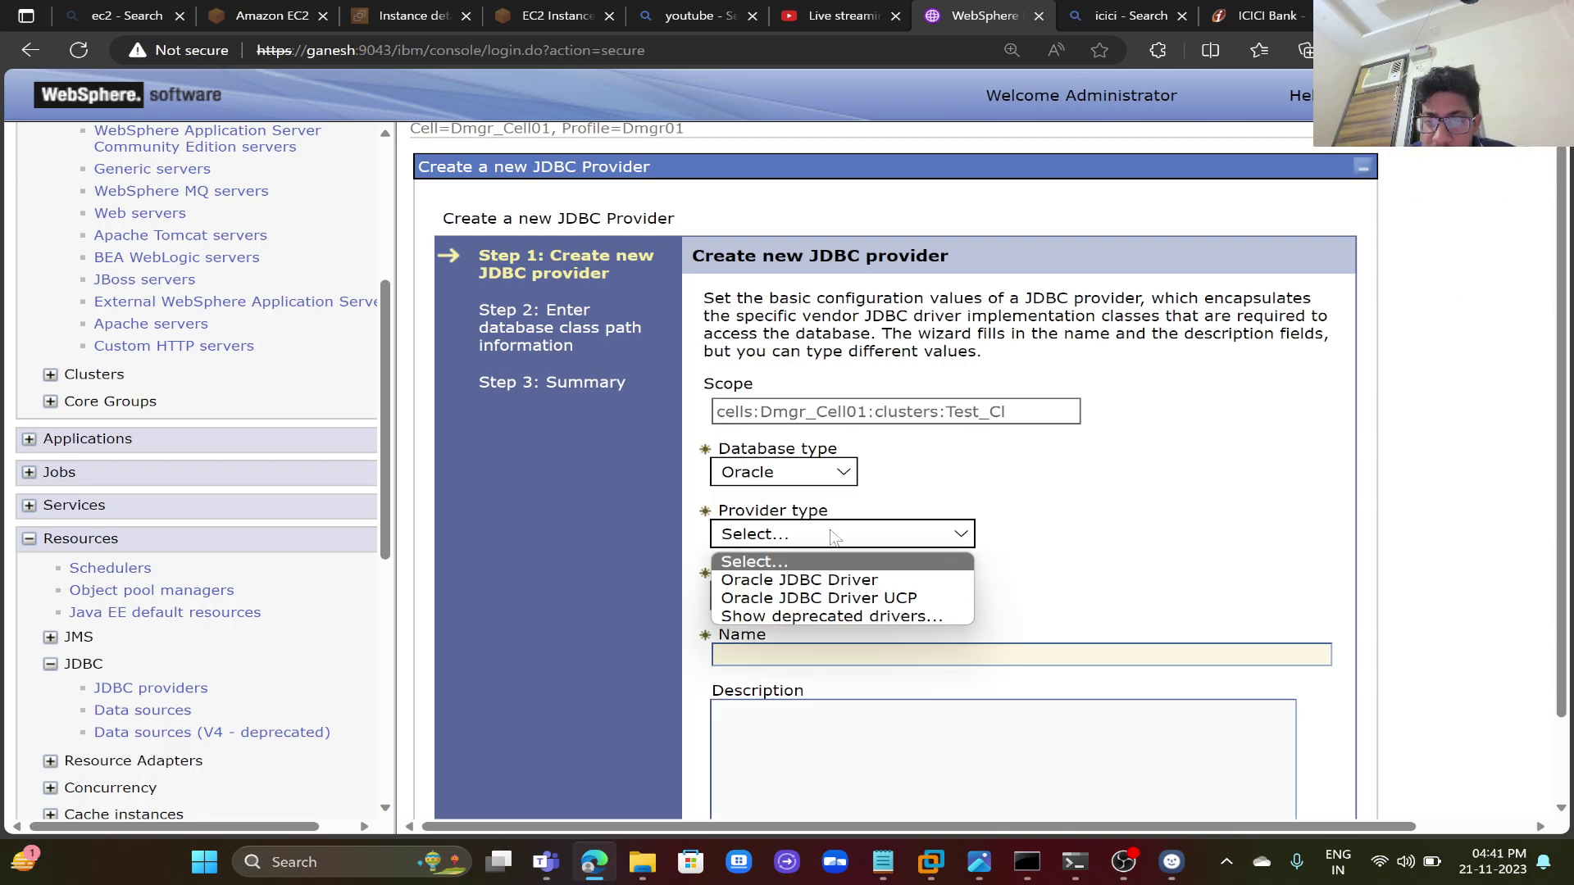
click(823, 584)
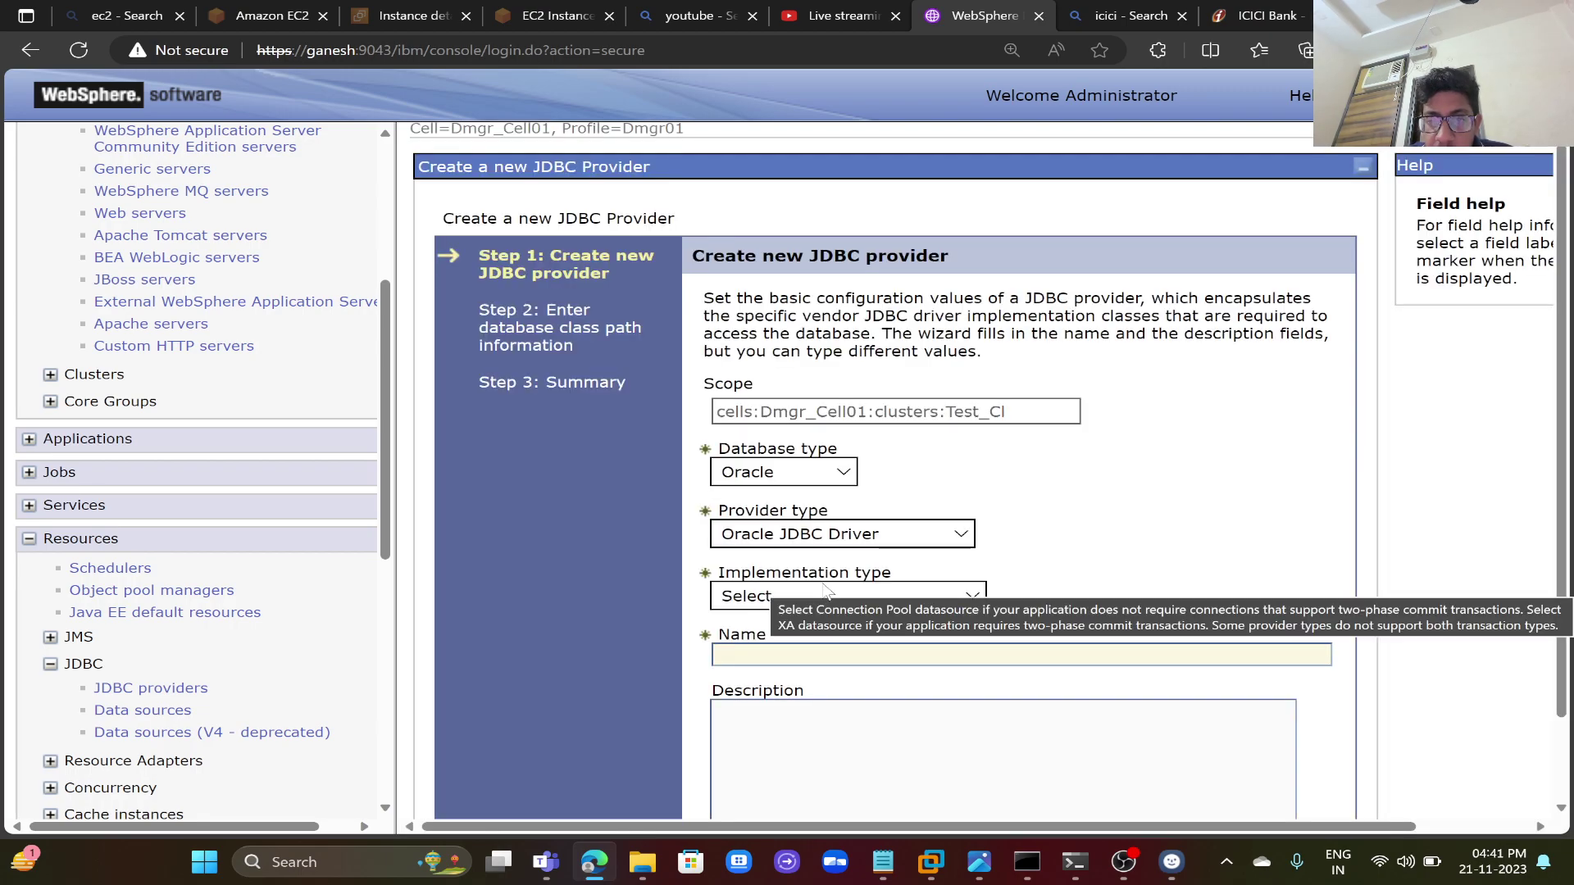
click(847, 537)
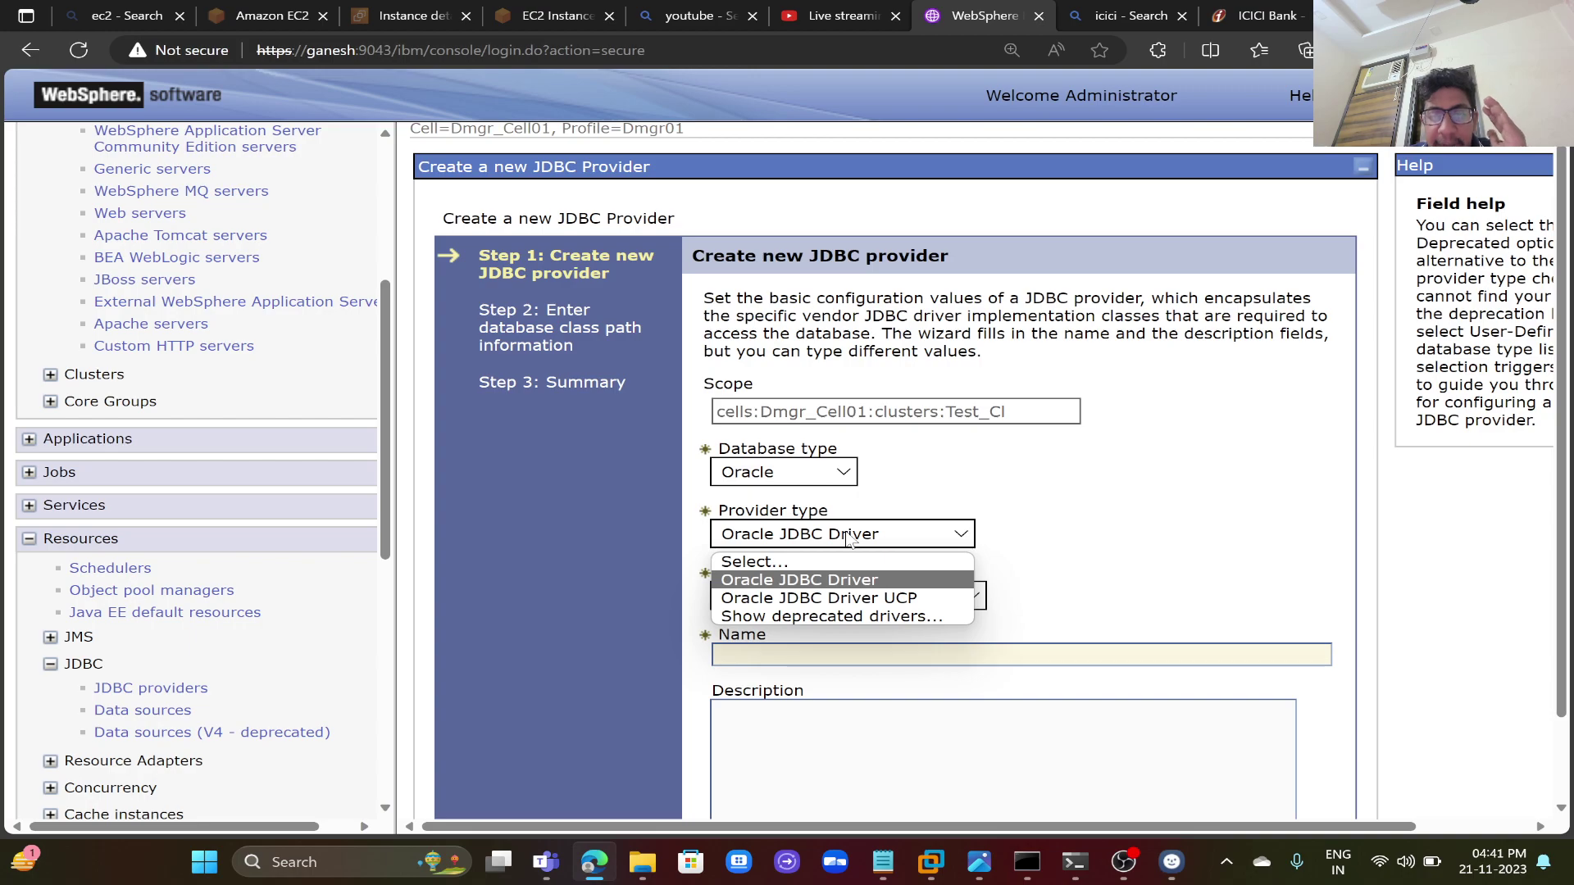
click(847, 536)
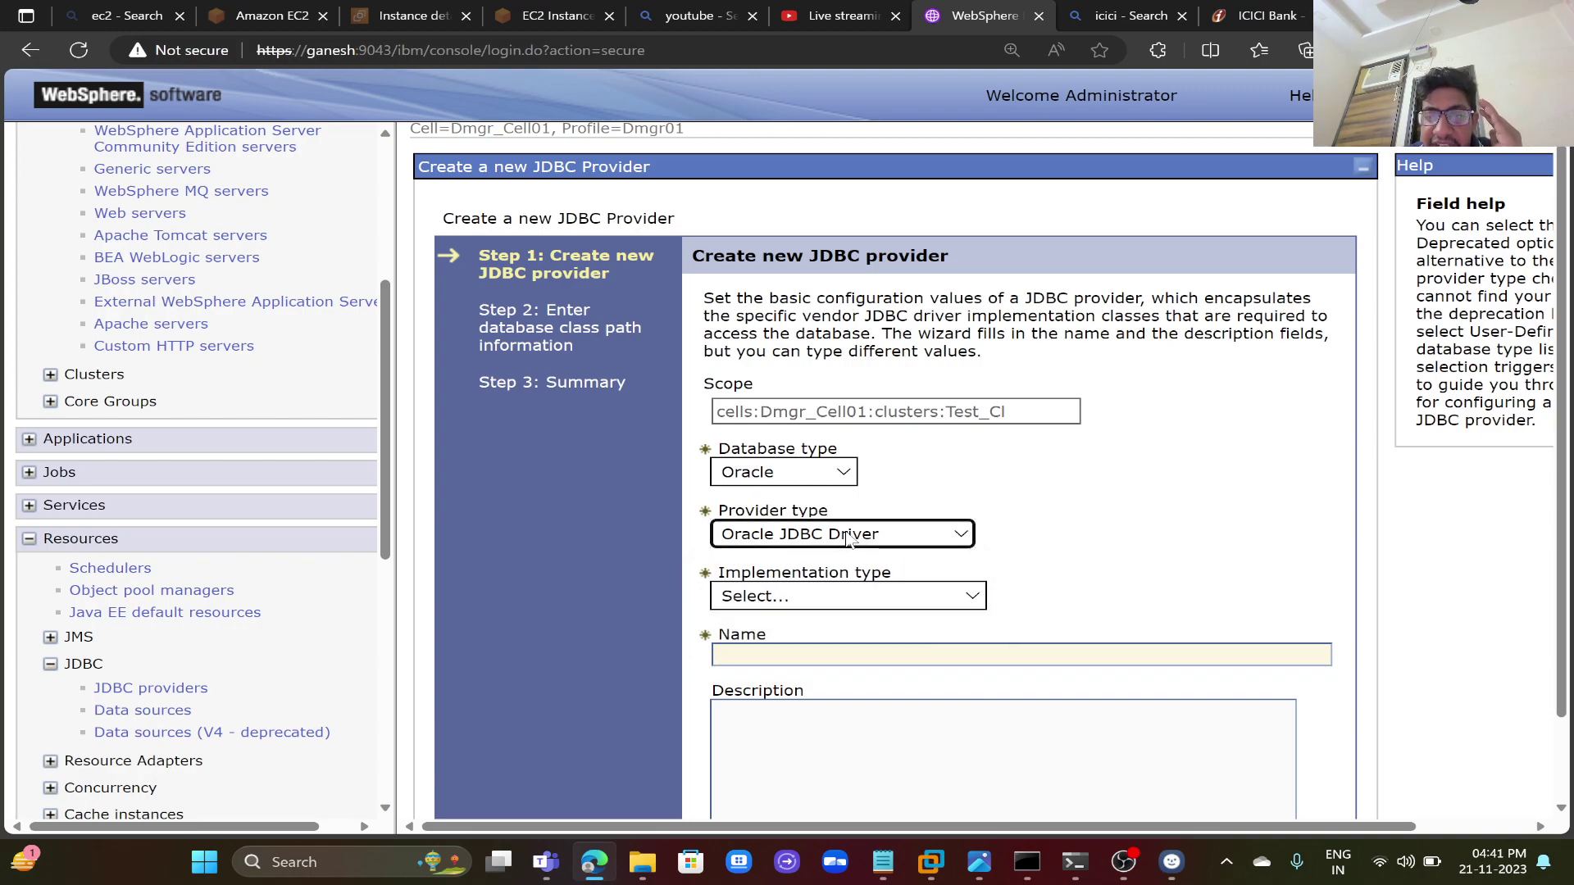
click(787, 596)
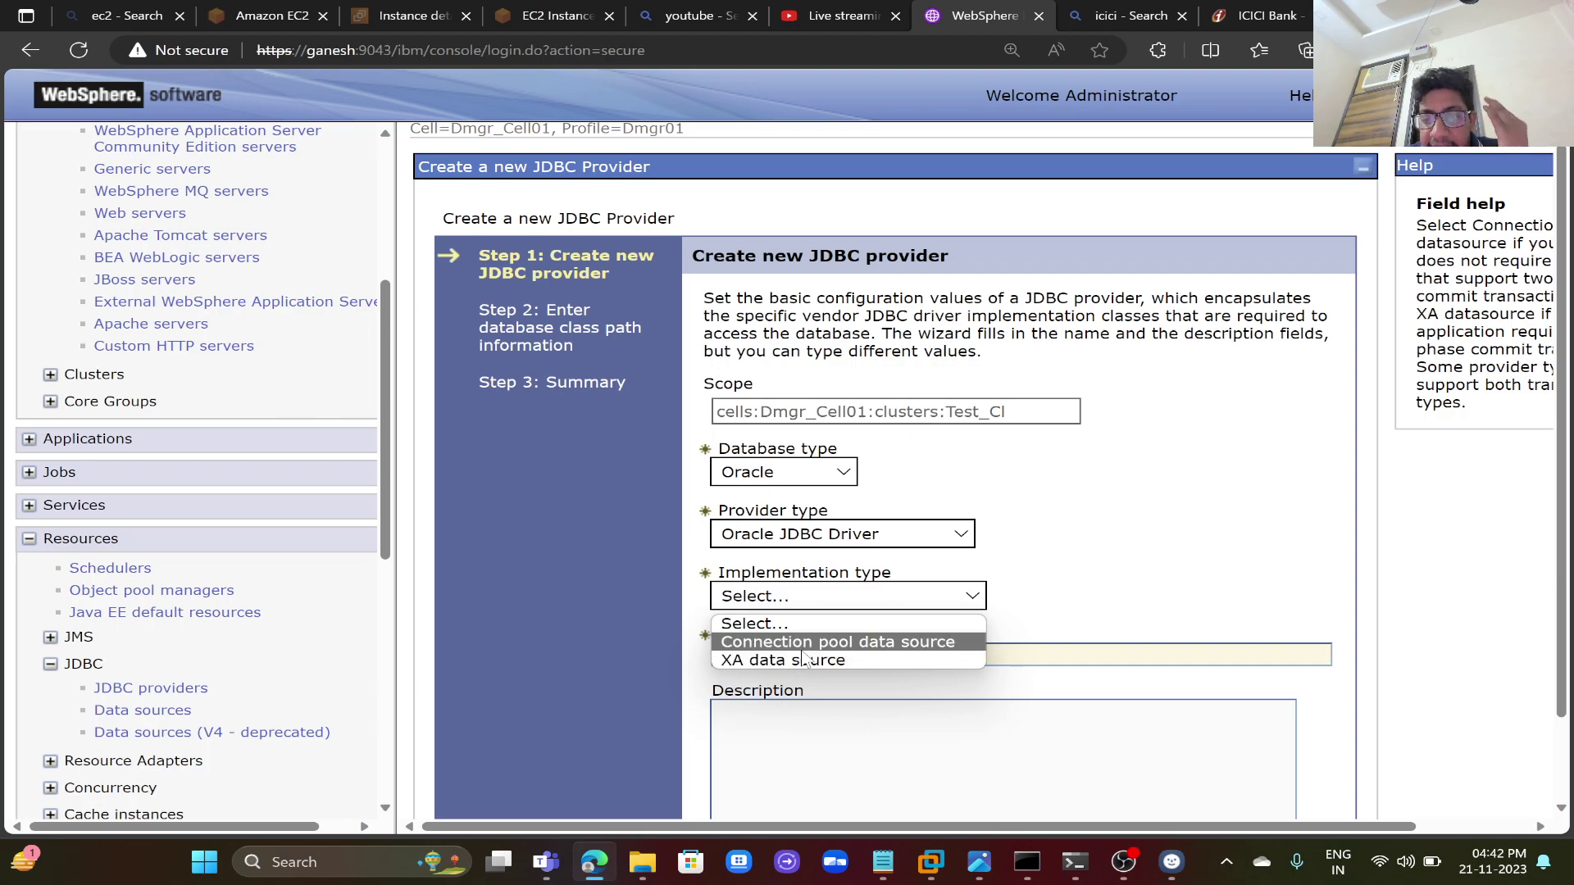
click(803, 660)
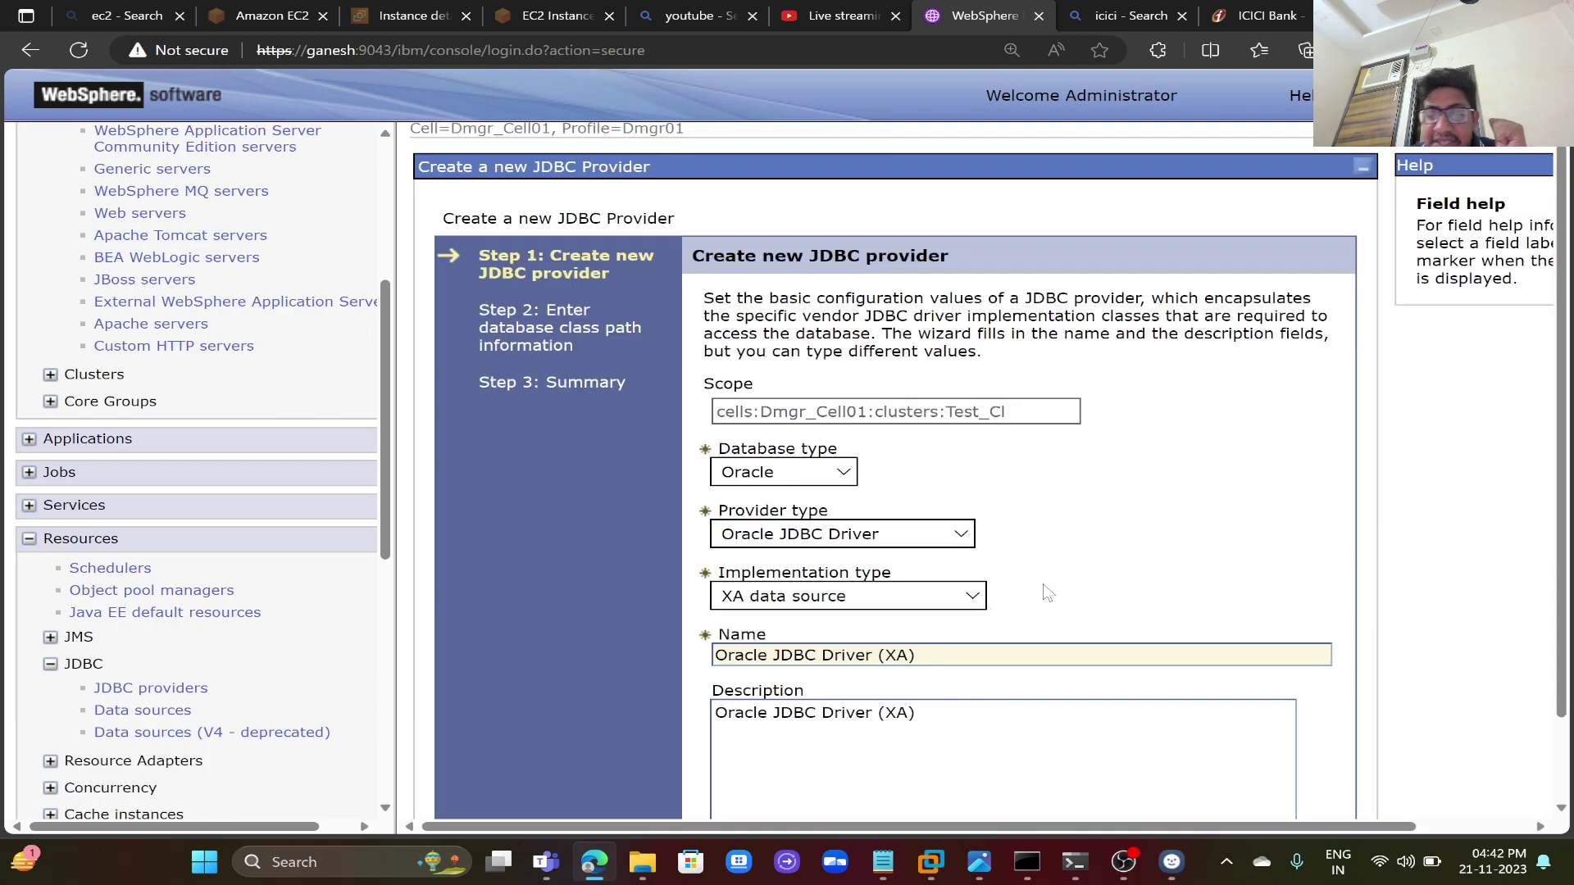
scroll(1025, 595, down, 1)
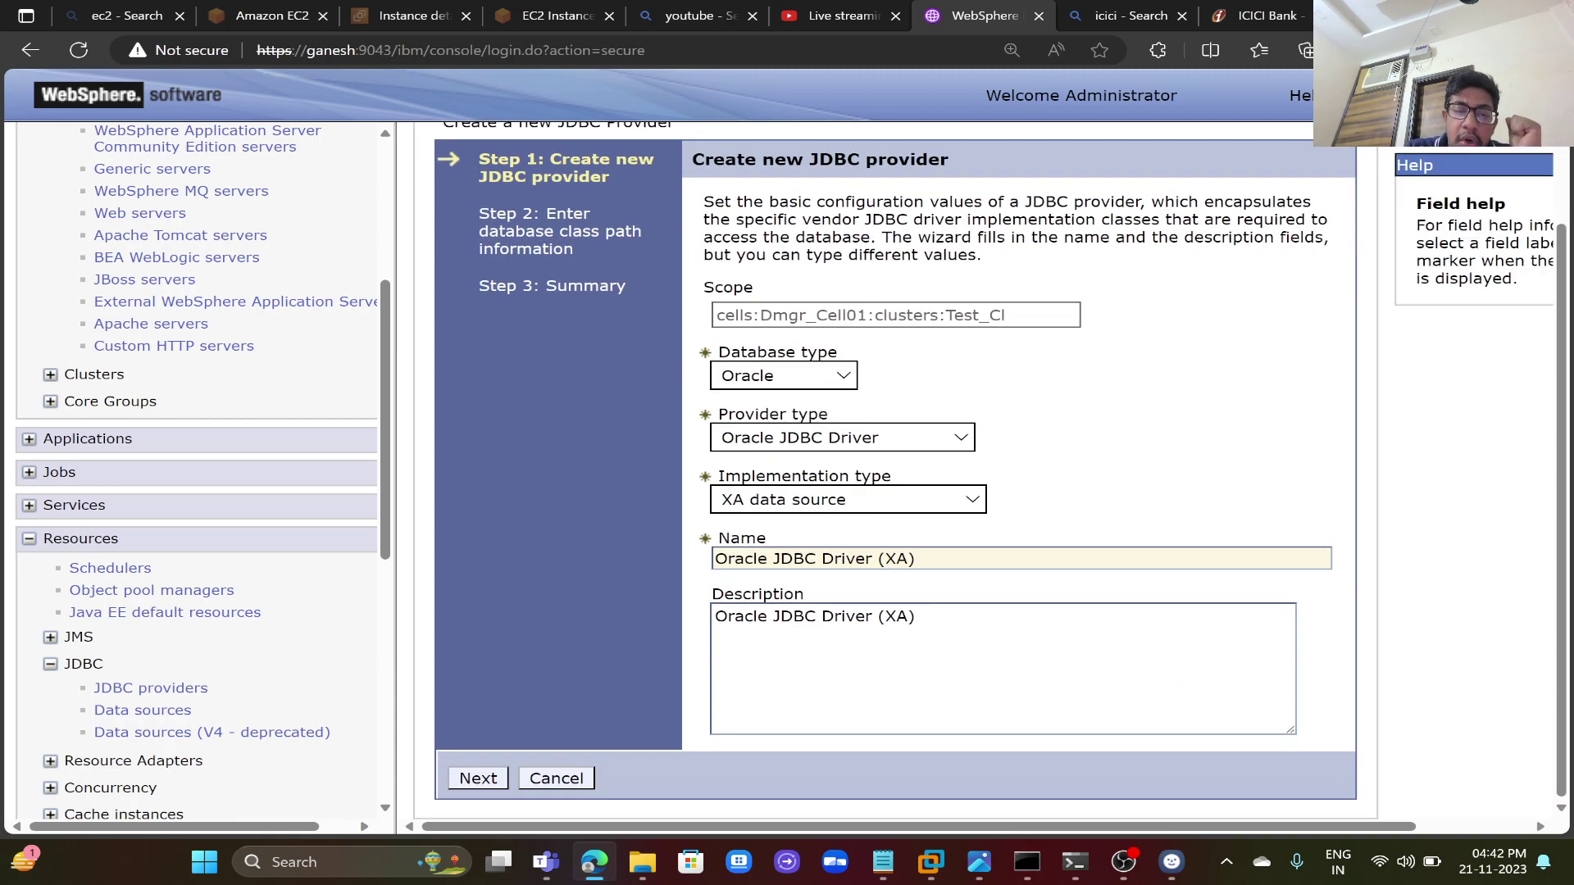
click(476, 778)
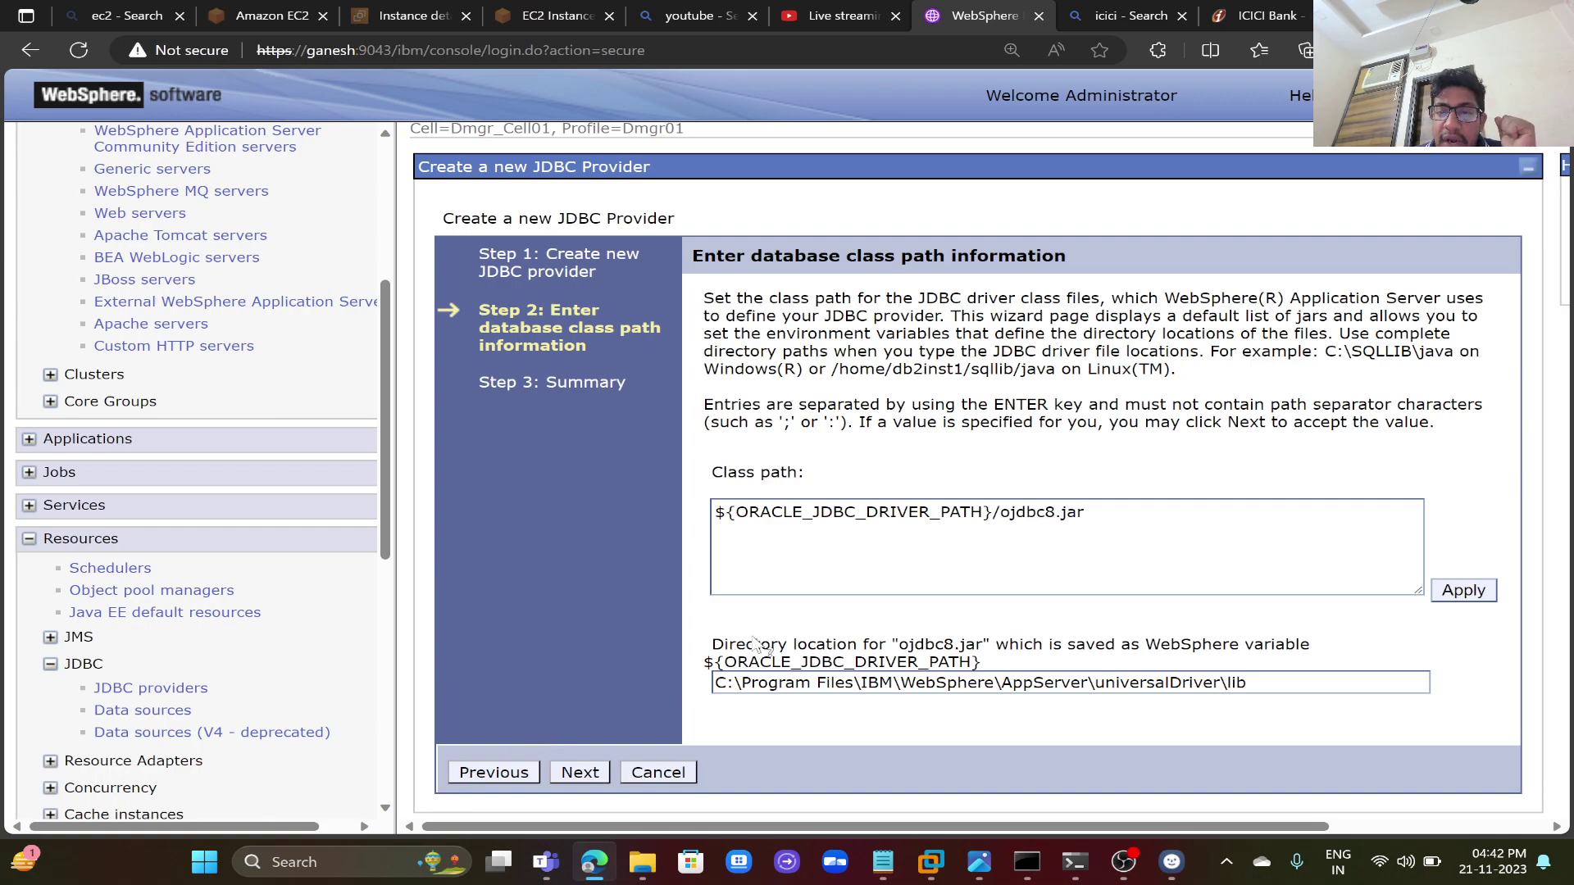
- Select the whole driver directory path on the class path step and bring up the file browser windows
click(795, 682)
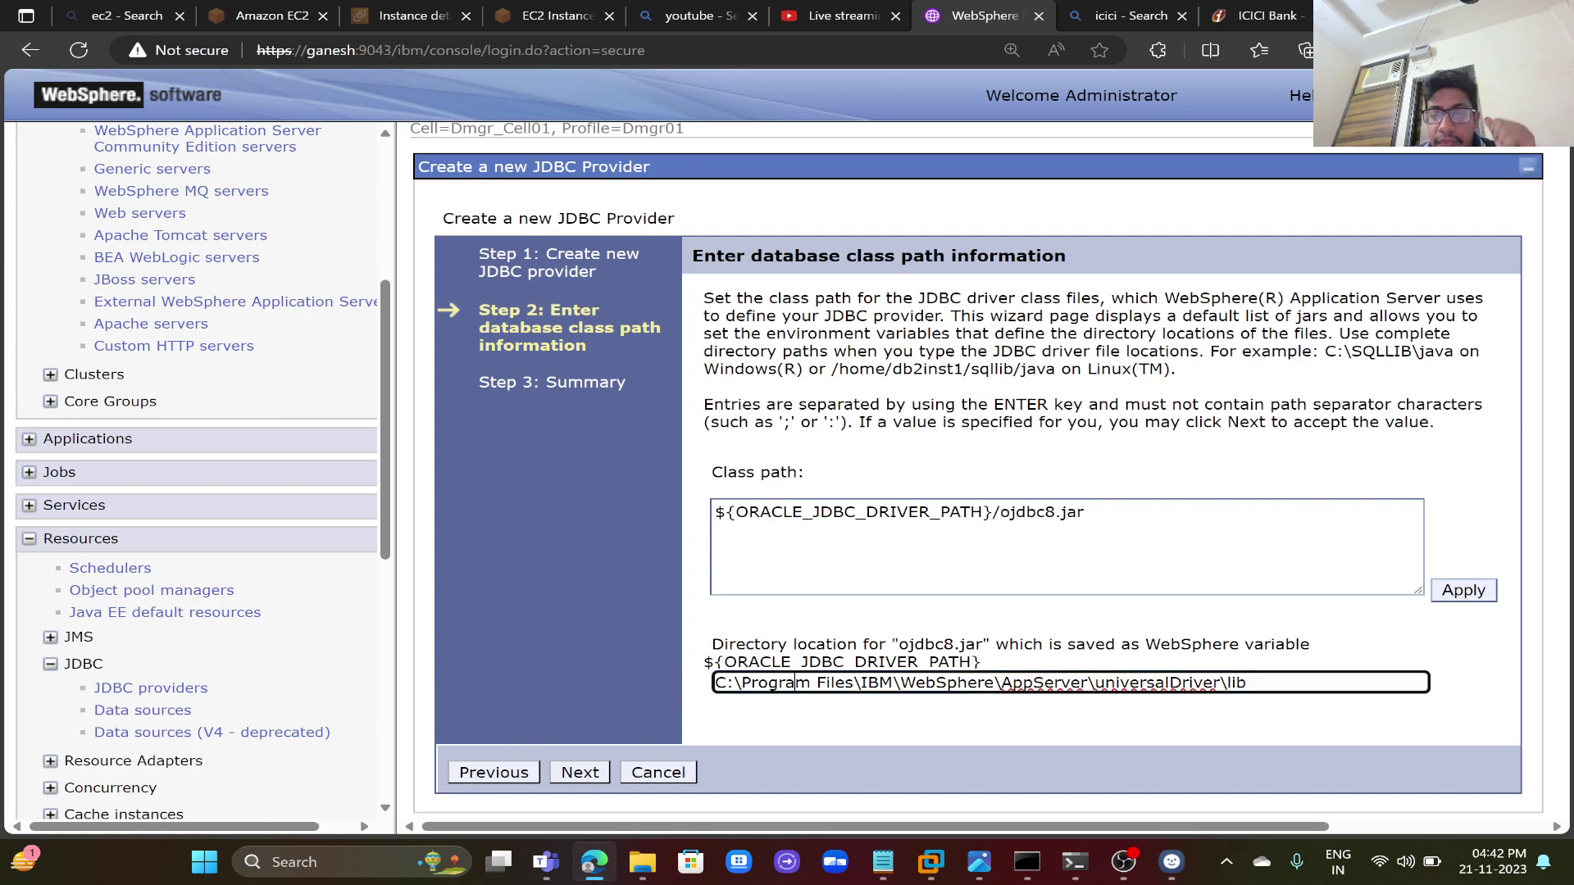
key(ctrl+a)
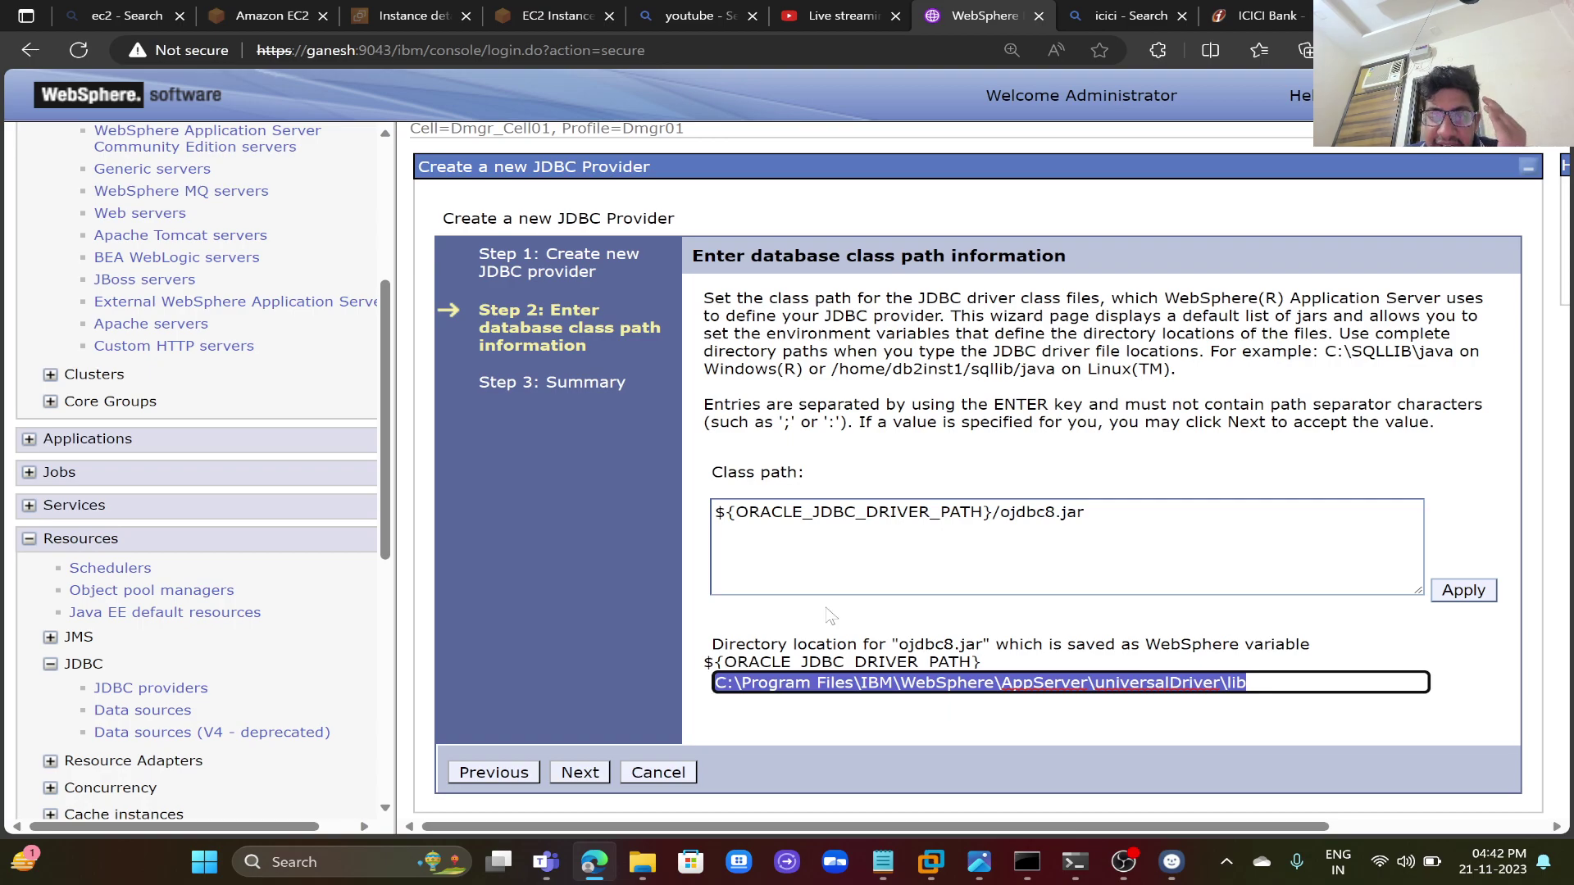
click(646, 874)
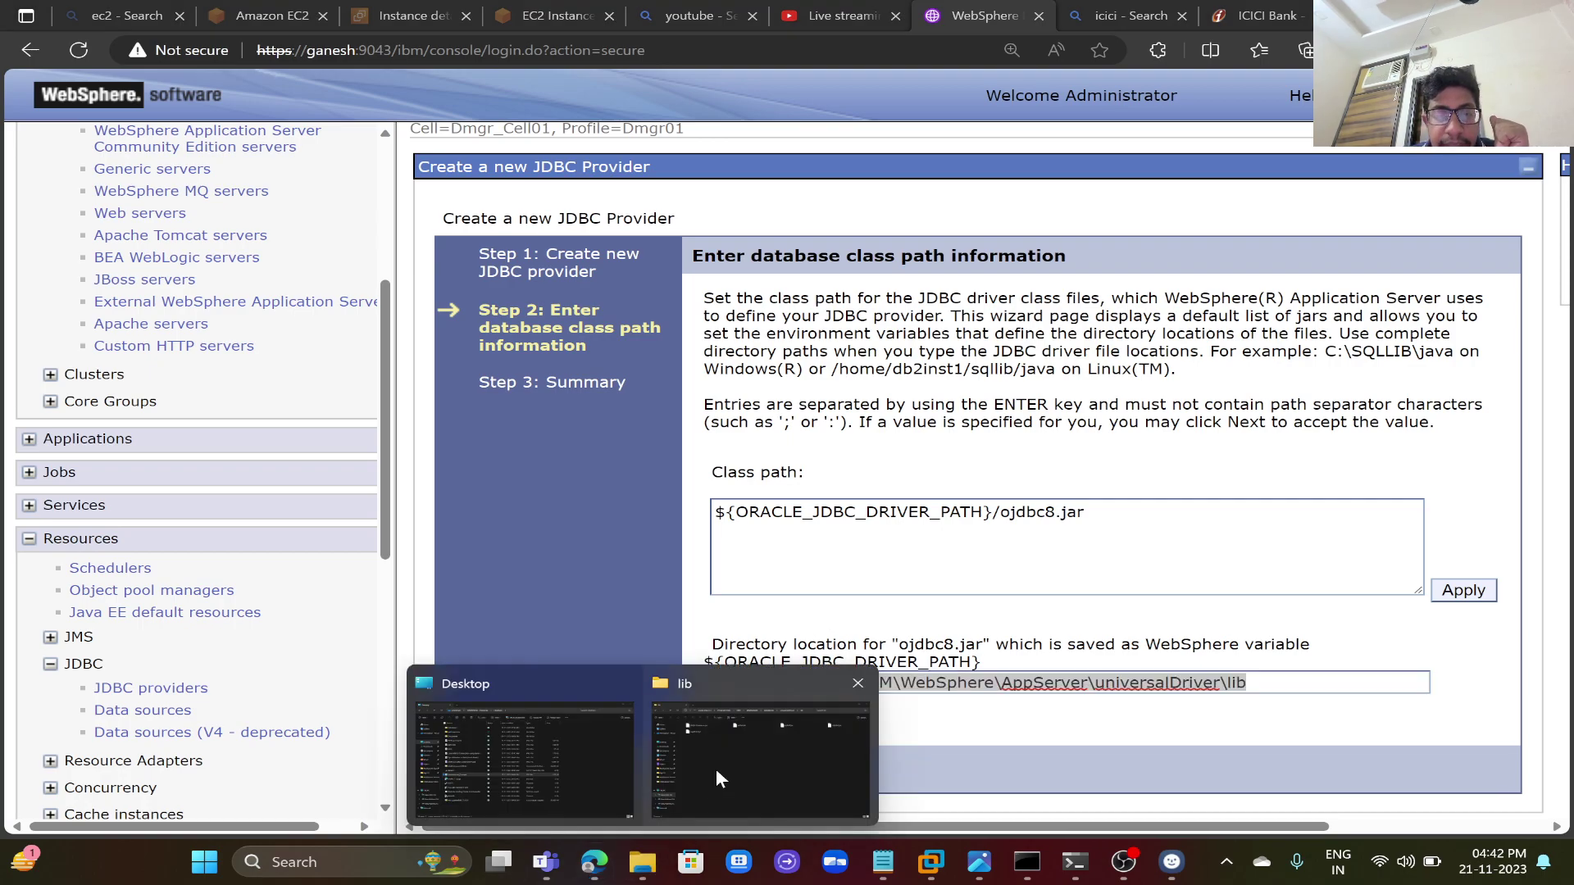
click(715, 769)
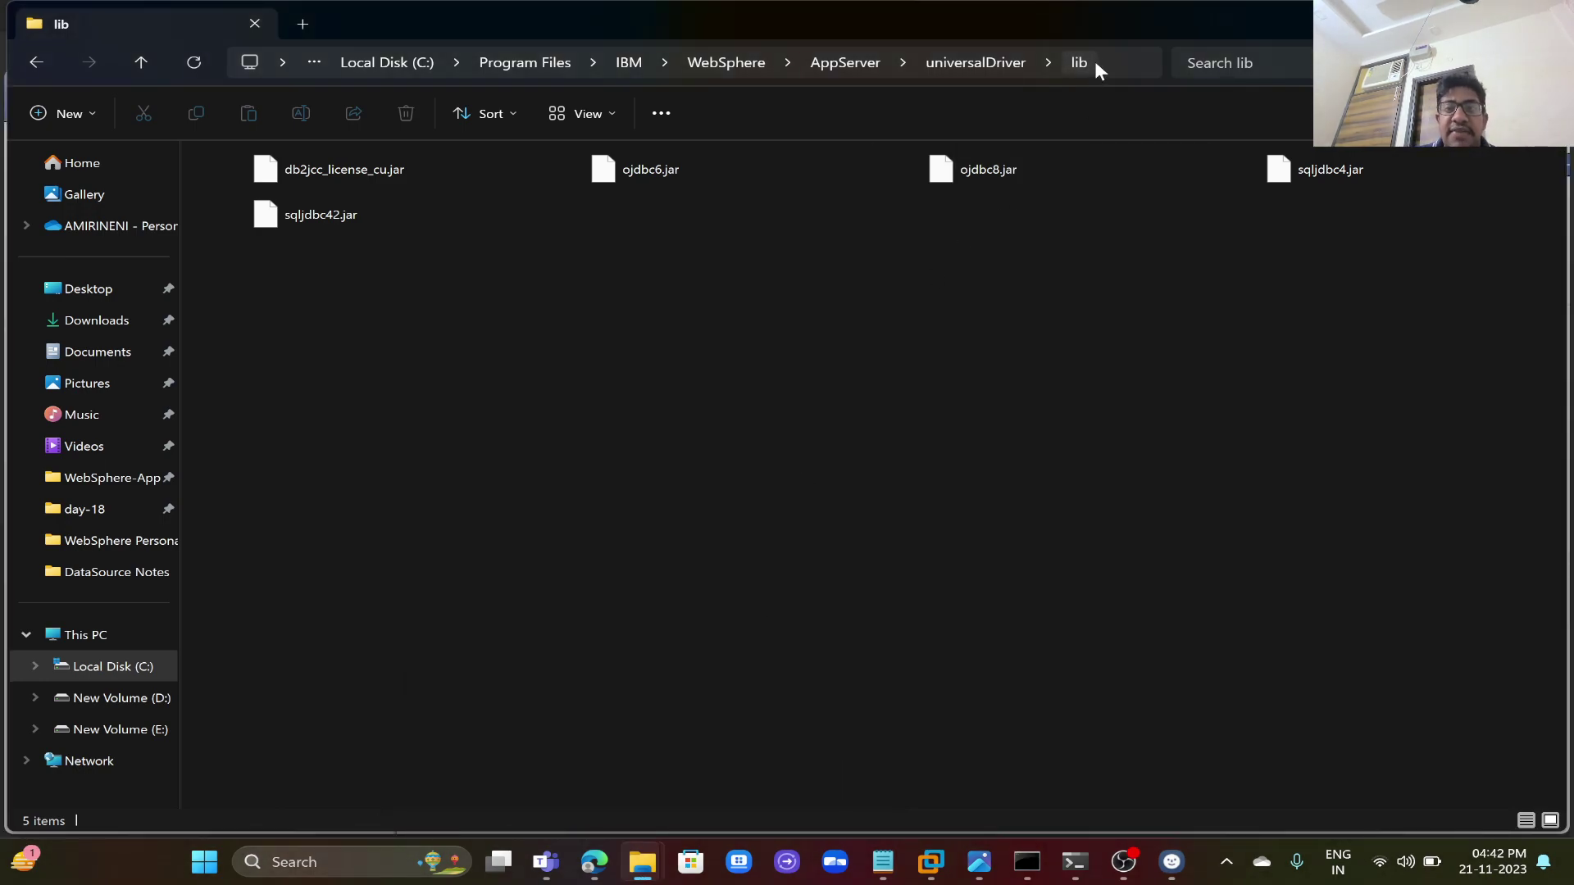
click(1125, 65)
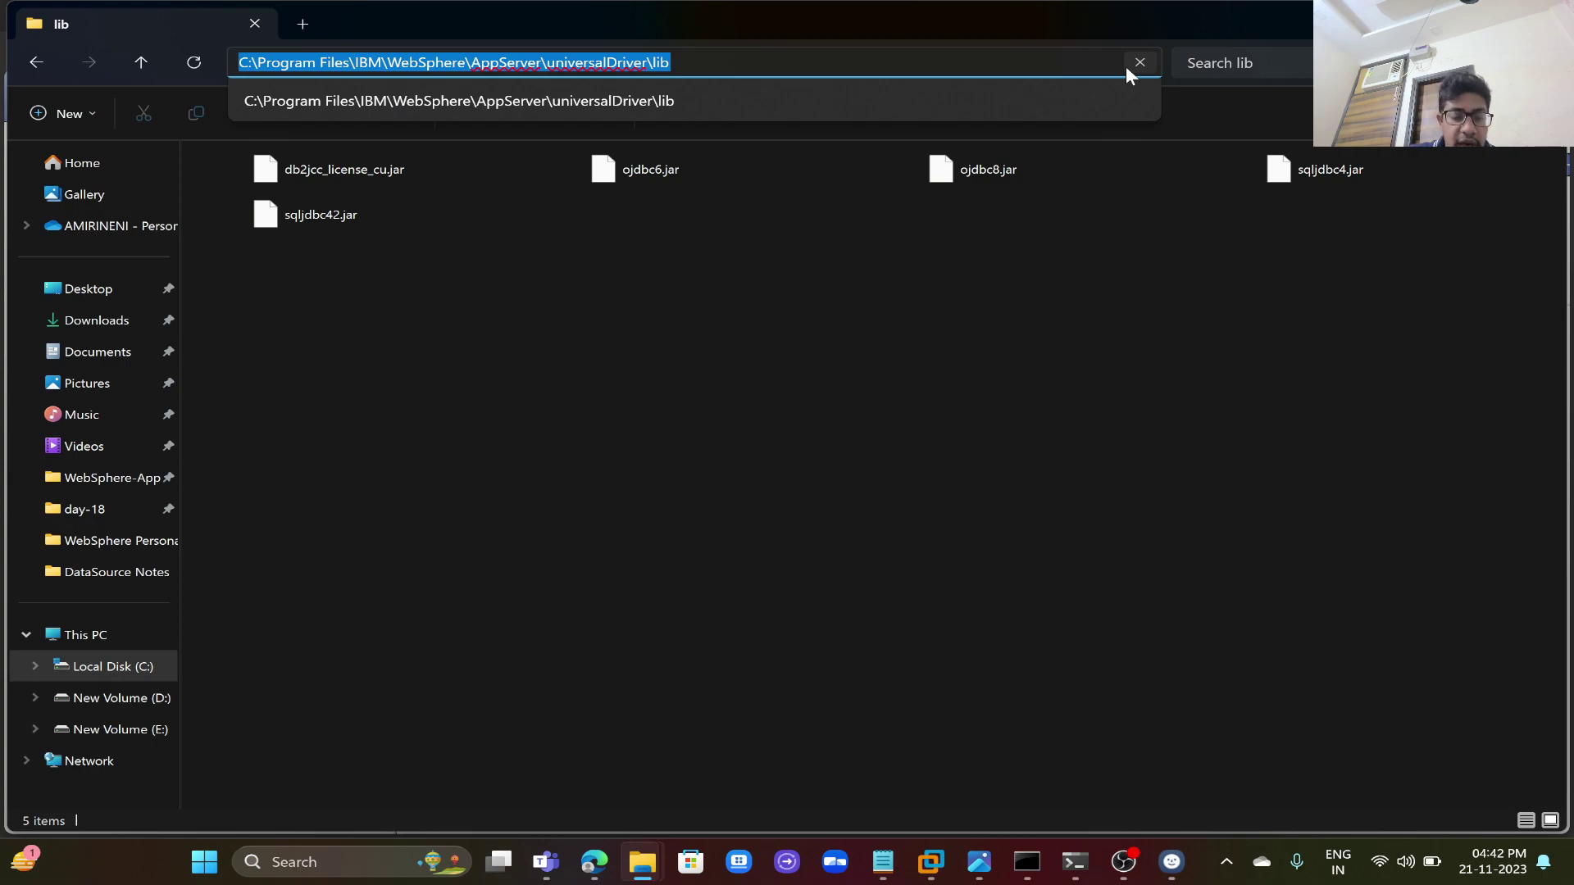
key(Escape)
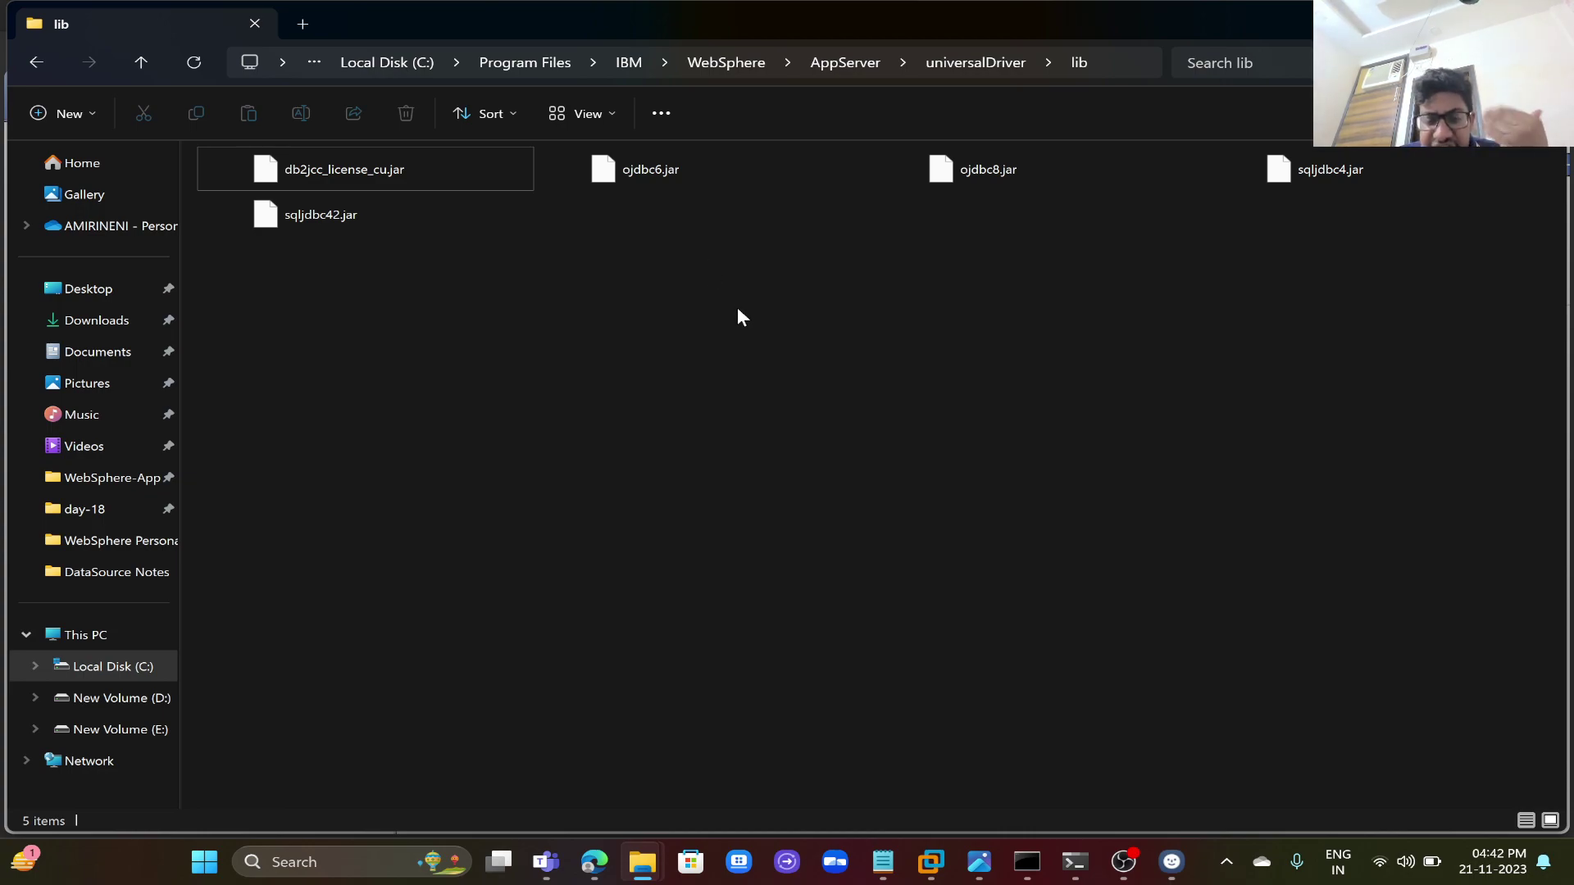
mouse_move(593, 861)
click(664, 762)
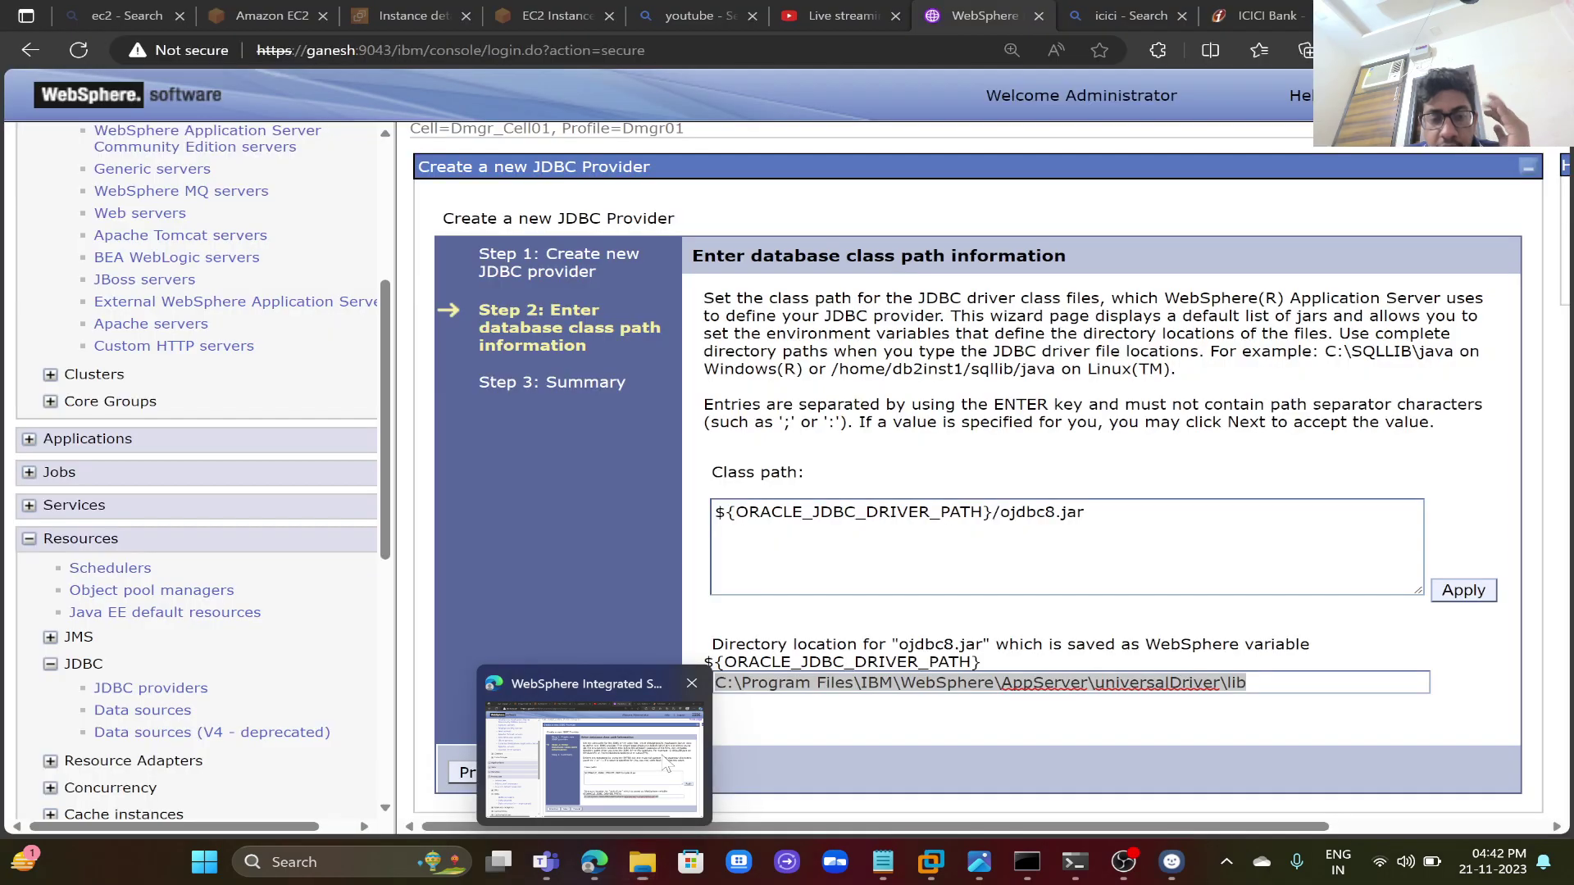
- Finish the Oracle JDBC Driver (XA) provider and save it with node synchronization
click(580, 774)
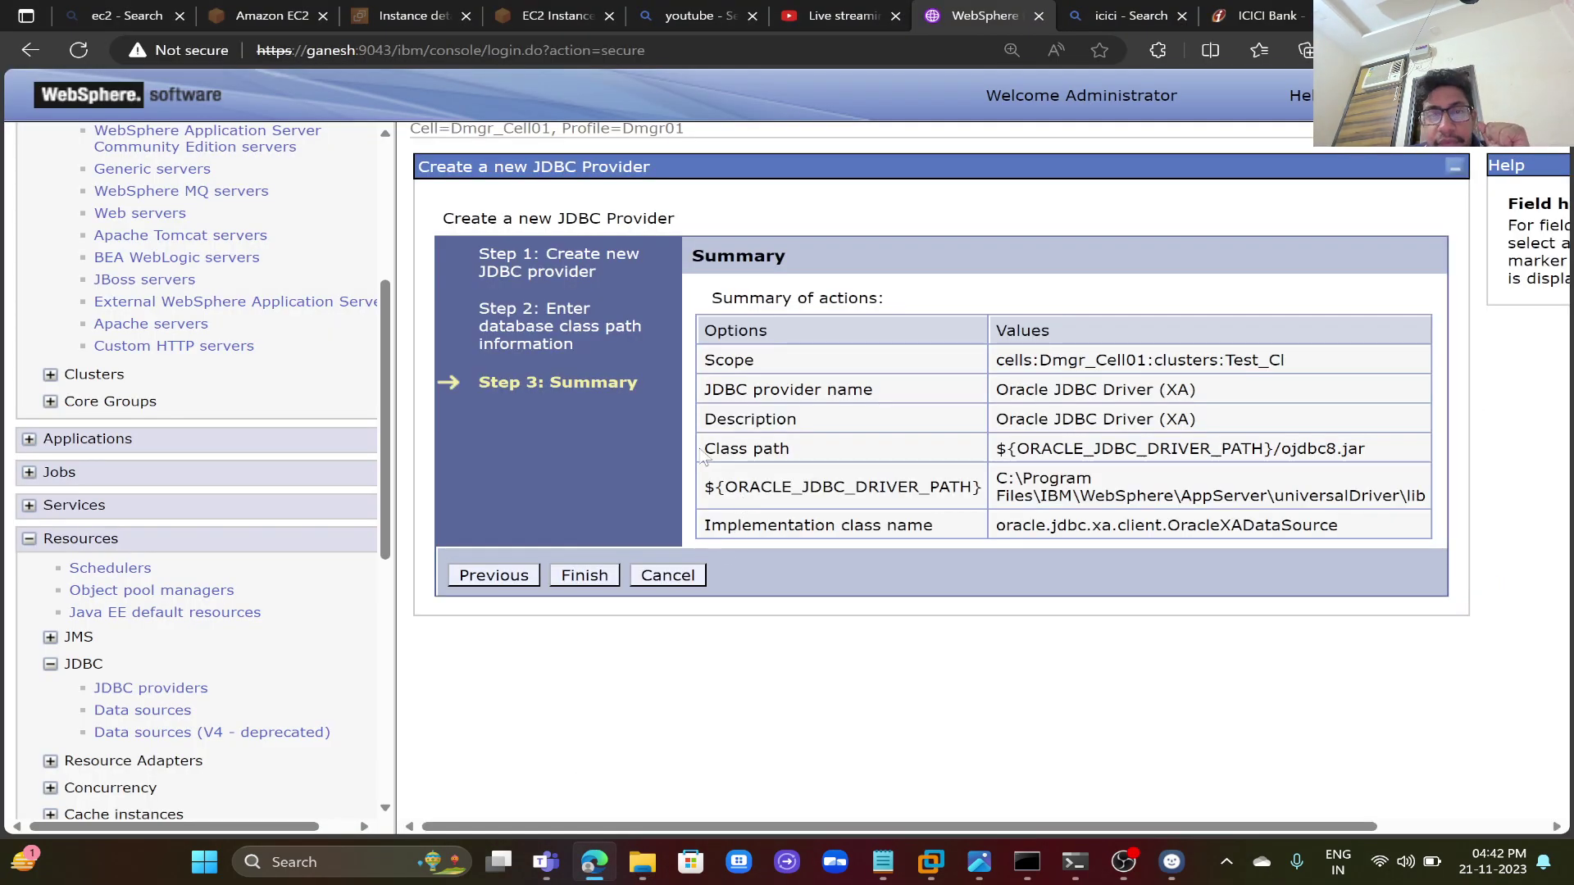
click(598, 577)
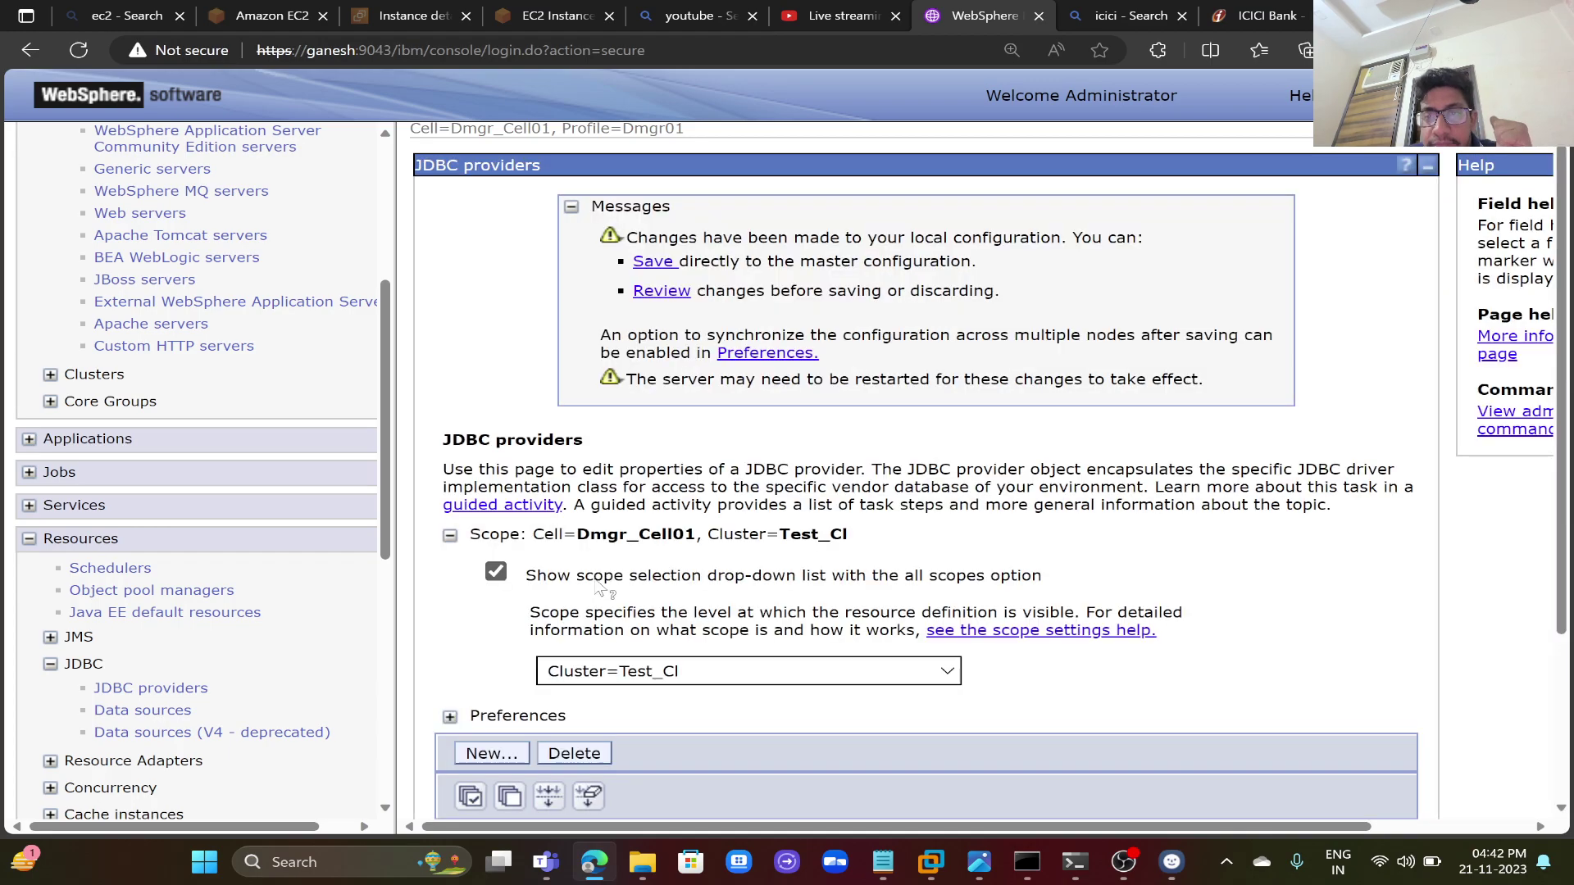
click(655, 292)
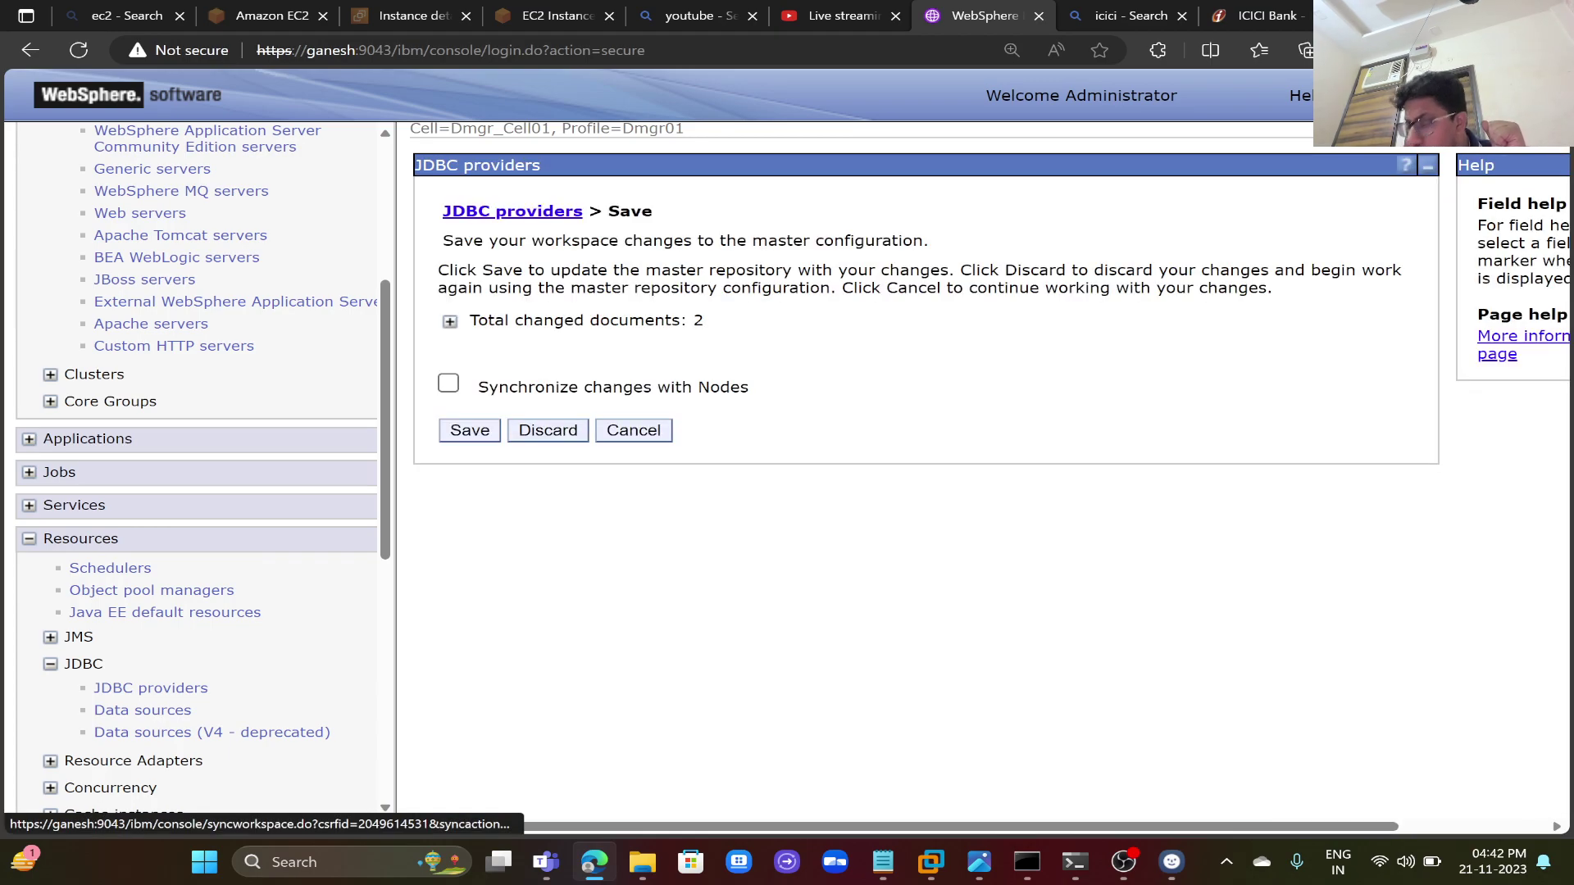
click(447, 391)
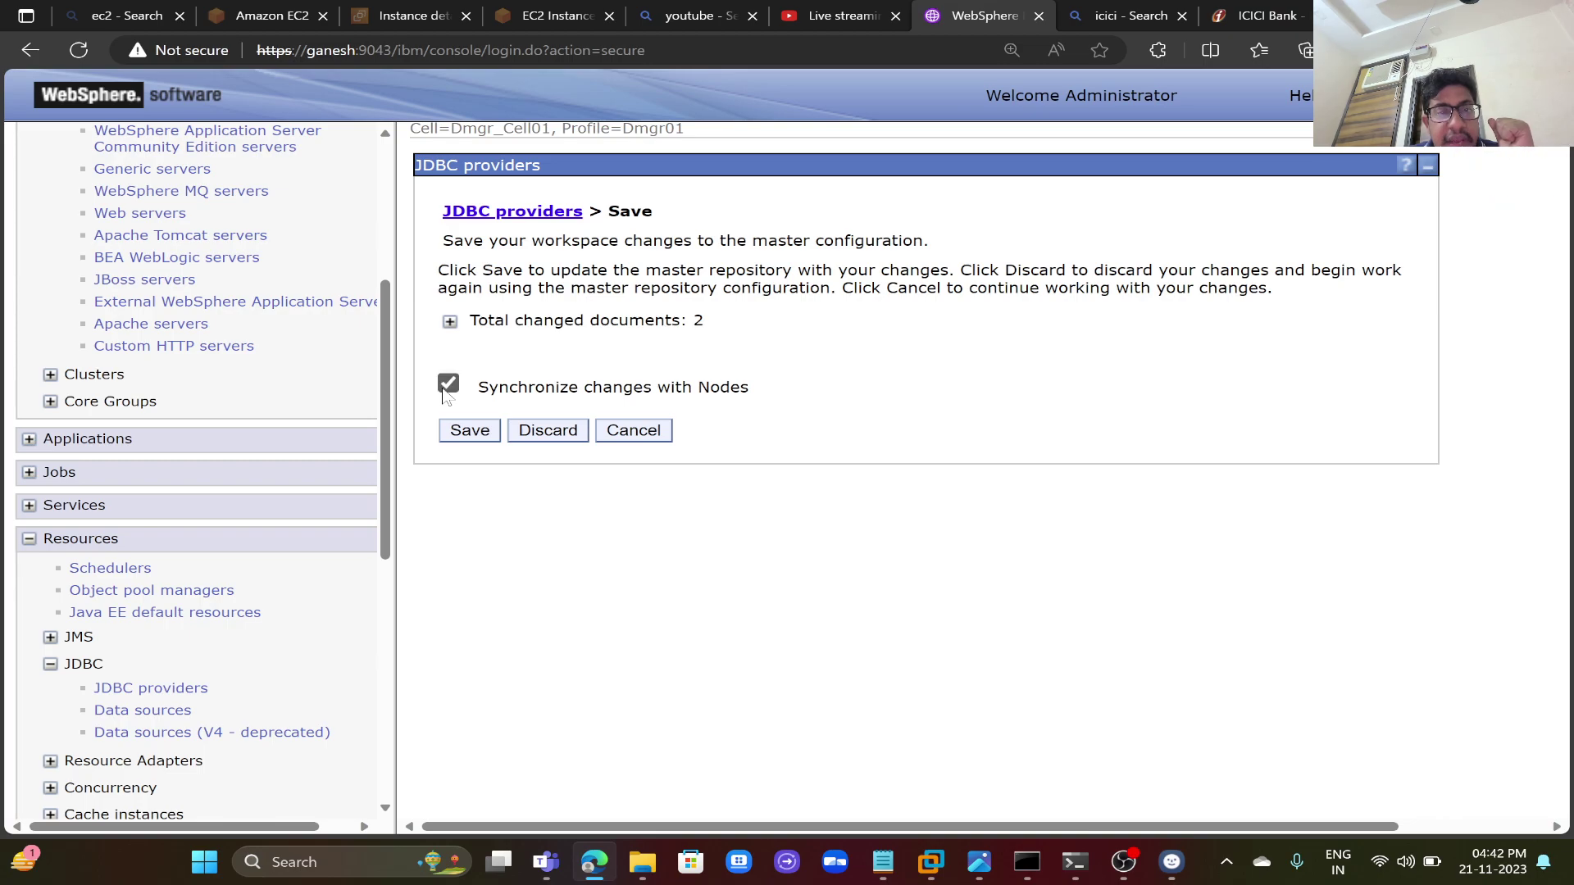
click(461, 328)
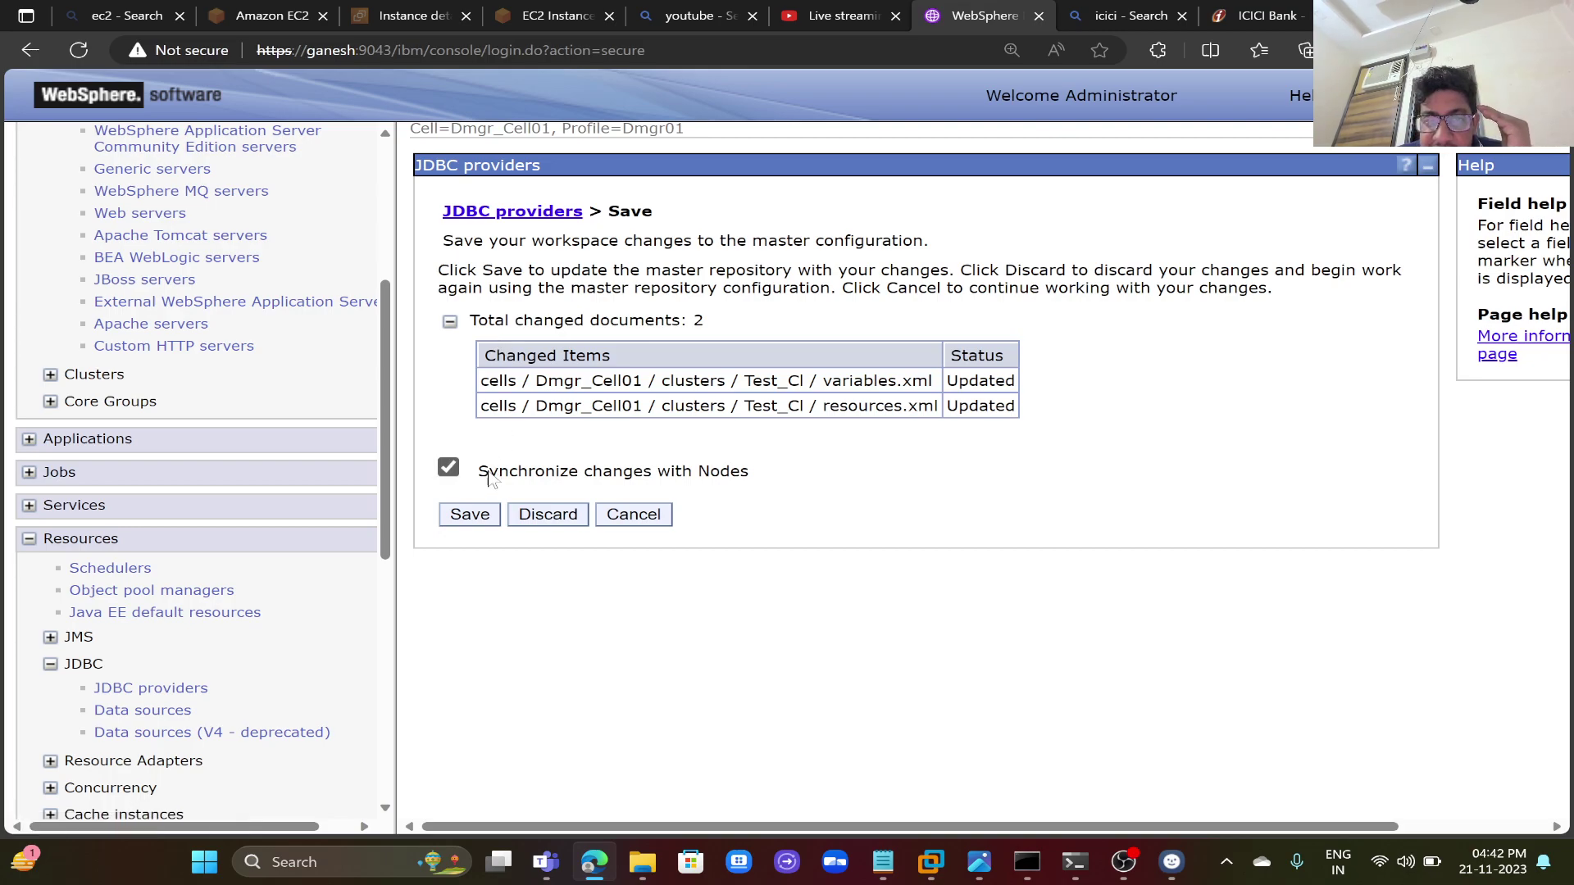
click(469, 515)
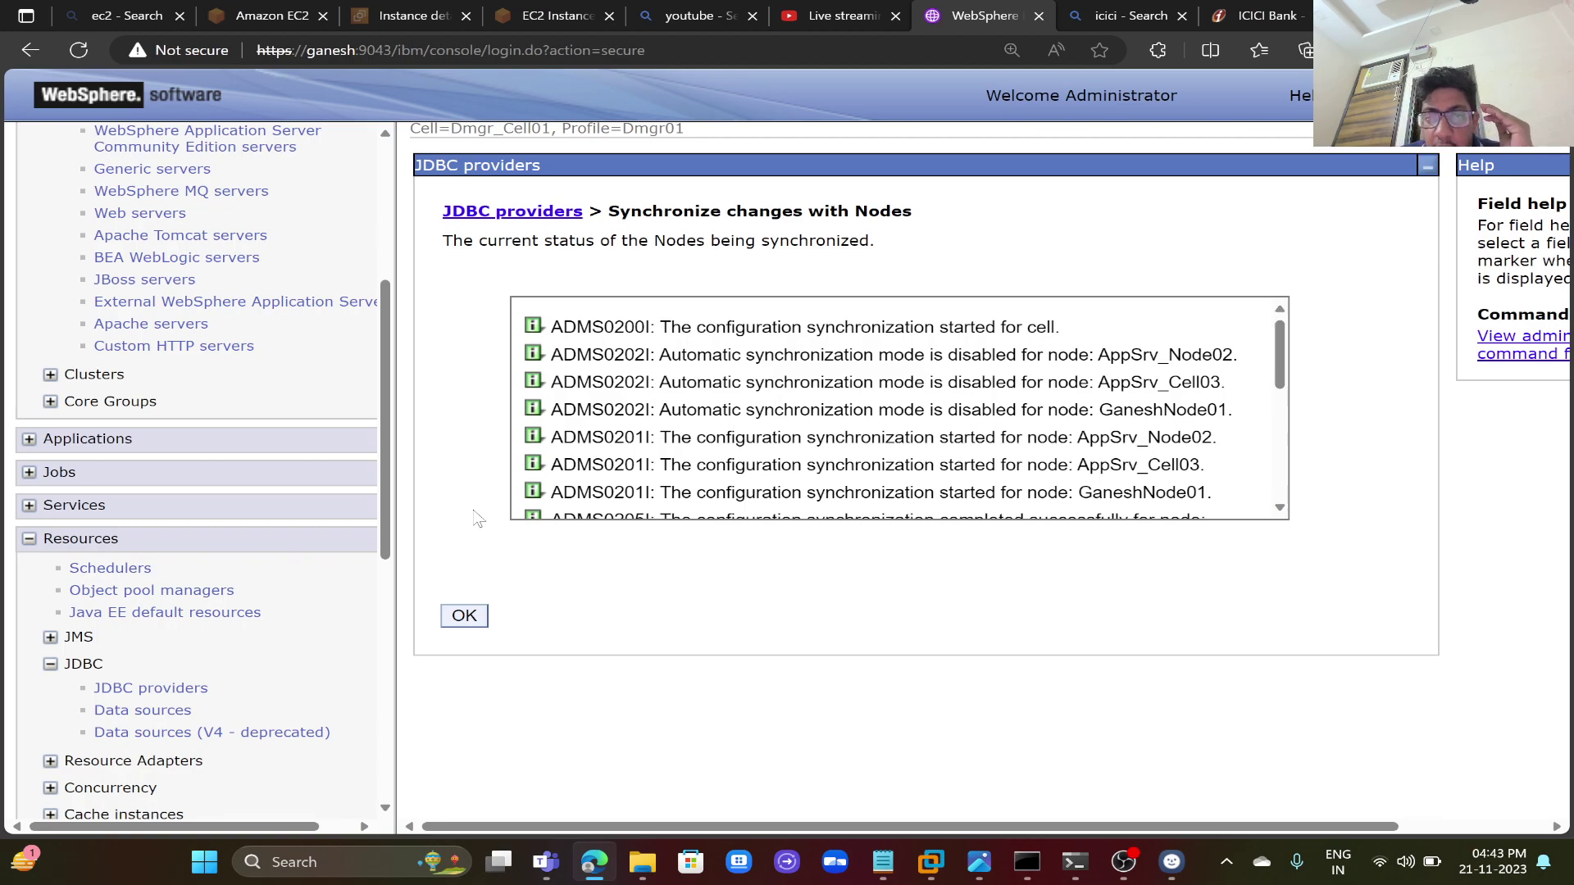
click(453, 624)
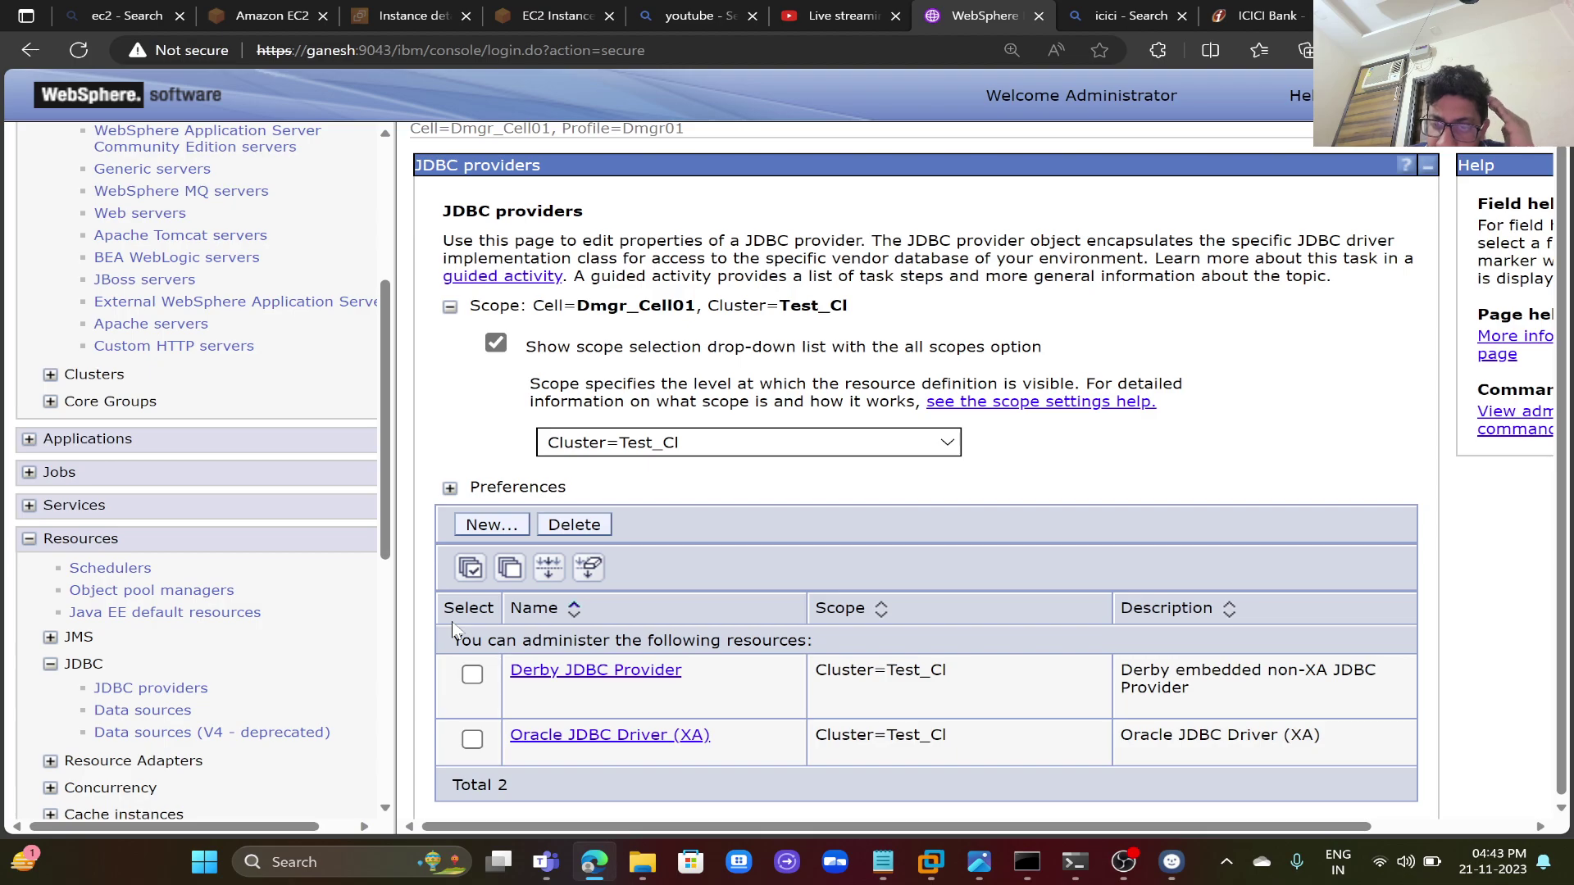
- Create a new data source on the Oracle XA provider named Ganesh, JNDI name JDBC/Ganesh
click(591, 737)
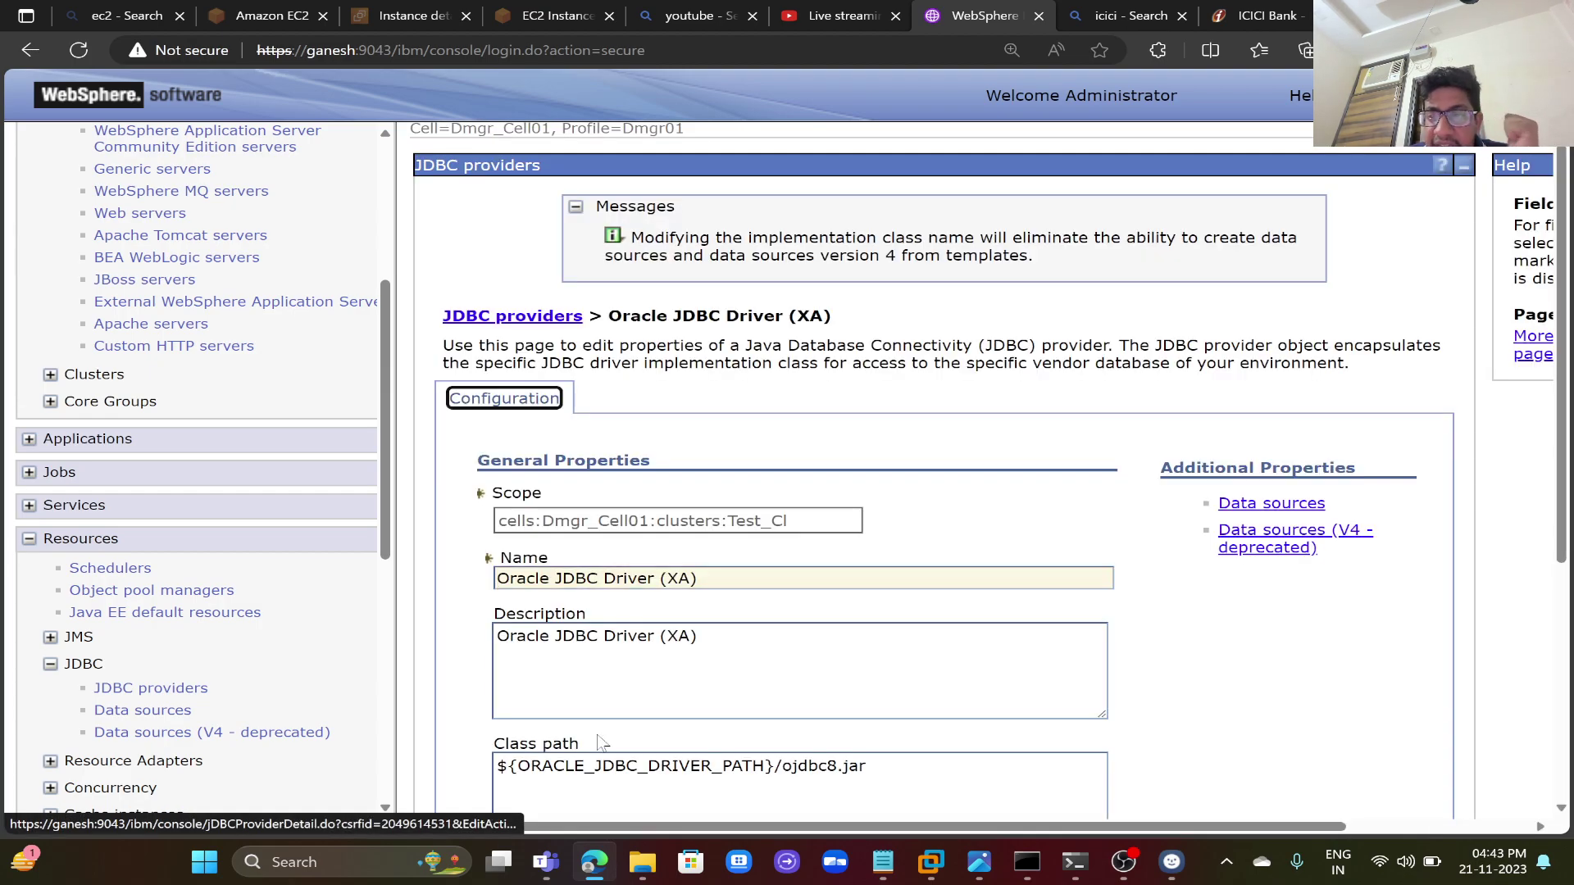
click(1258, 504)
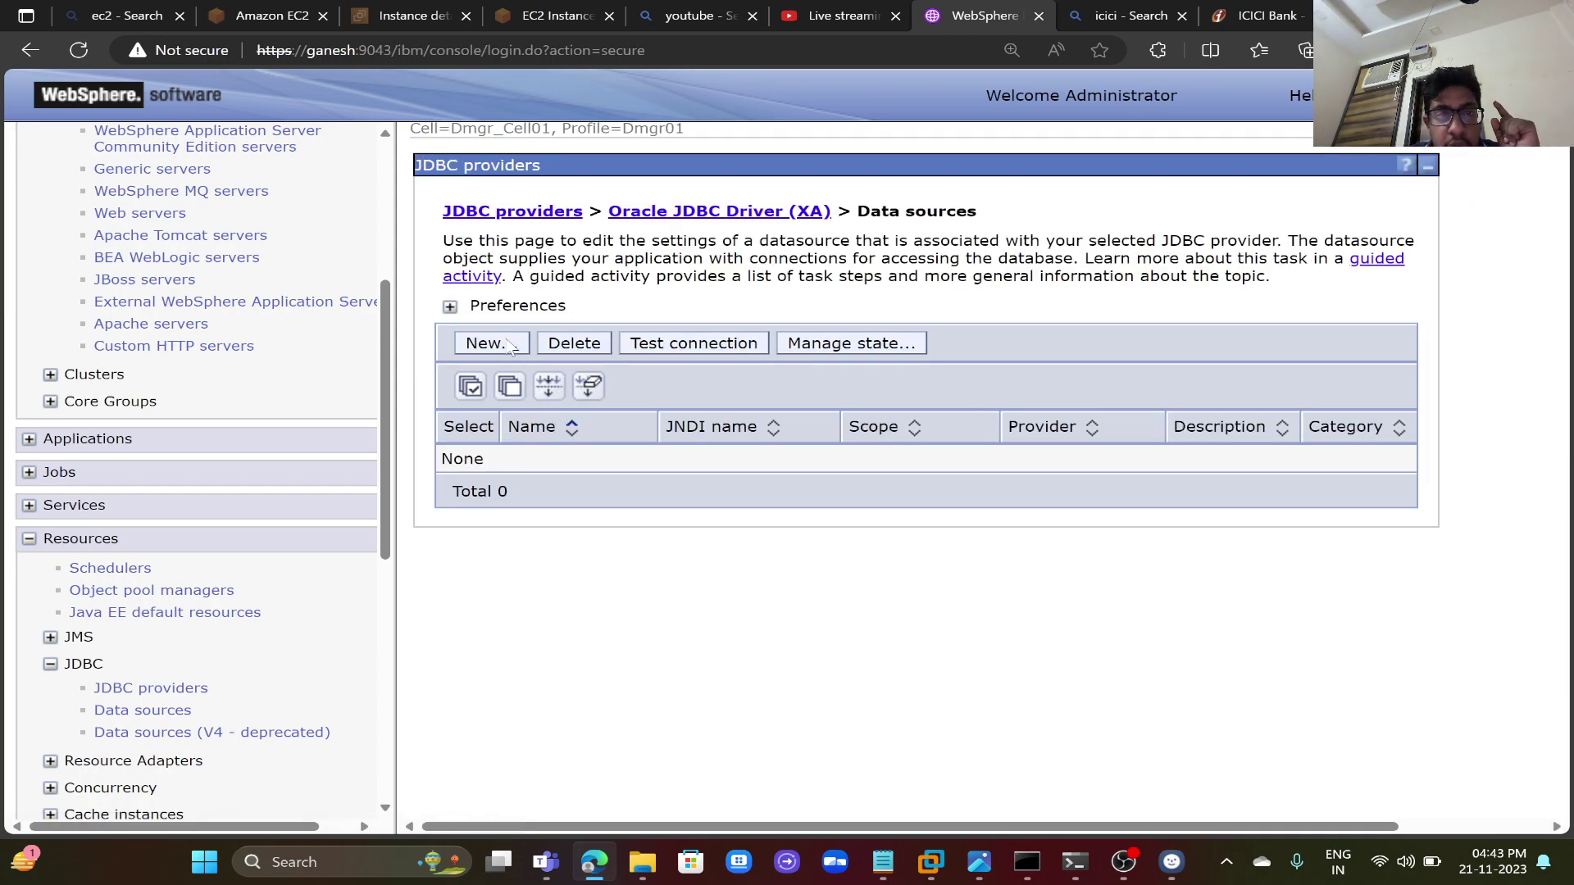
click(489, 343)
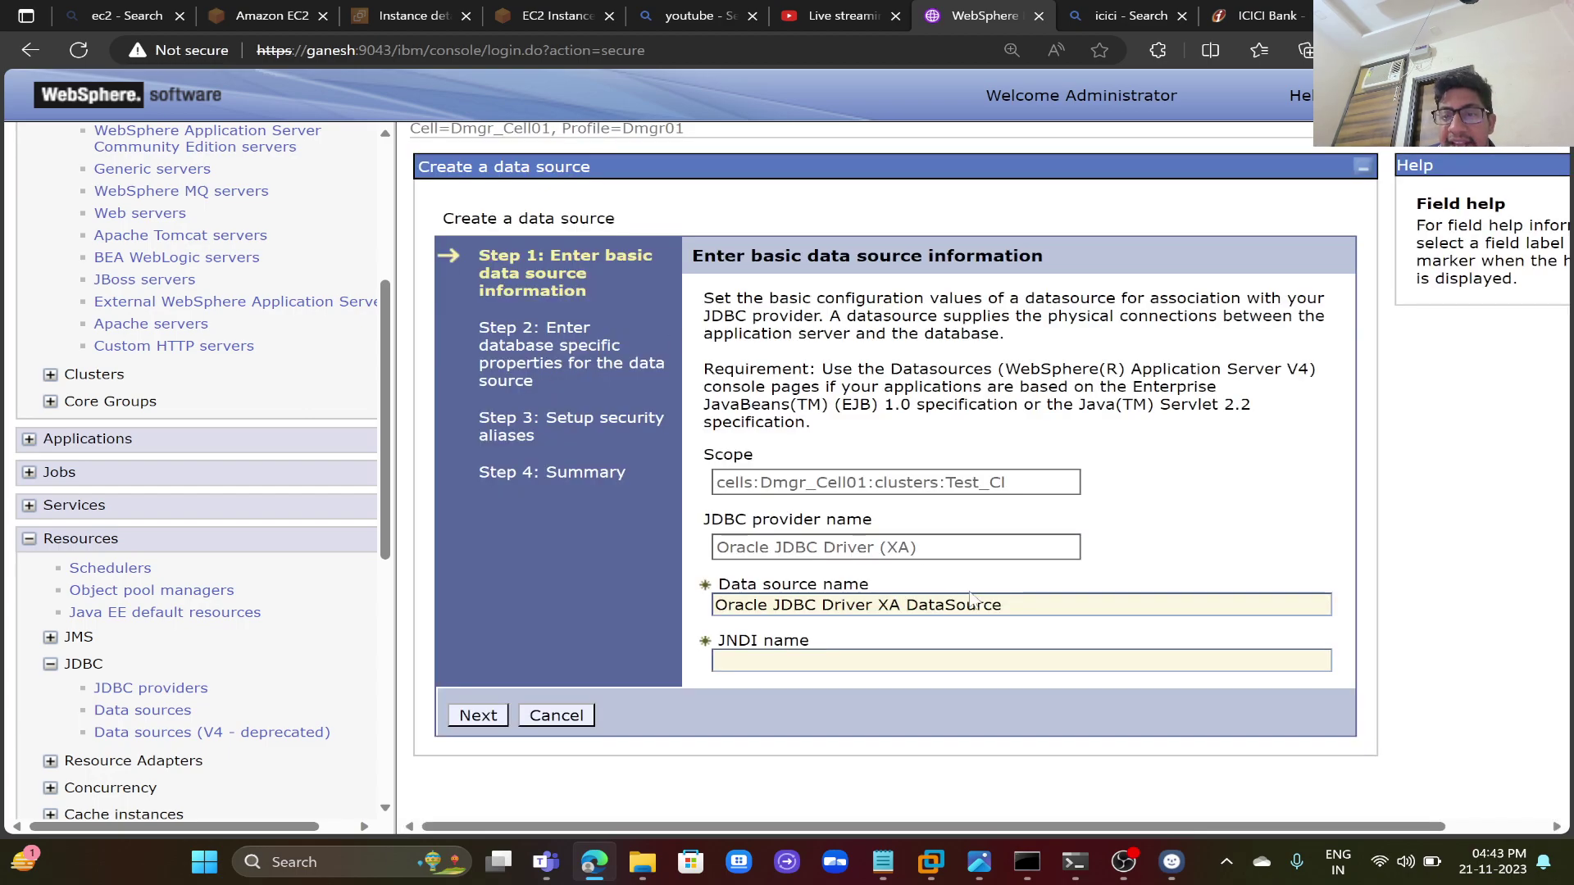
drag(1001, 605, 712, 605)
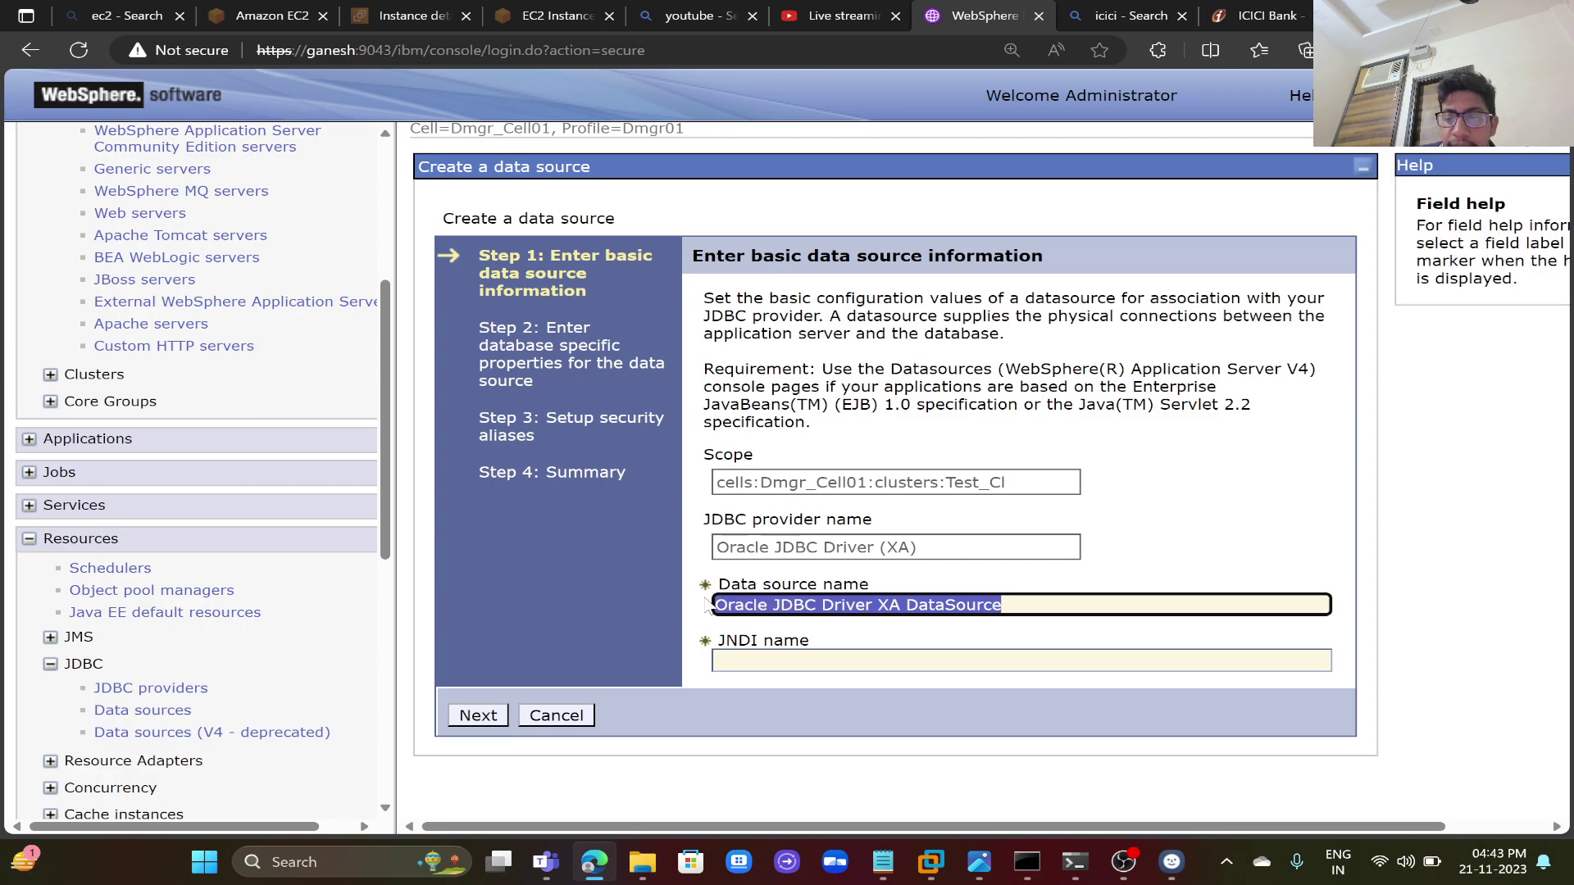
key(BackSpace)
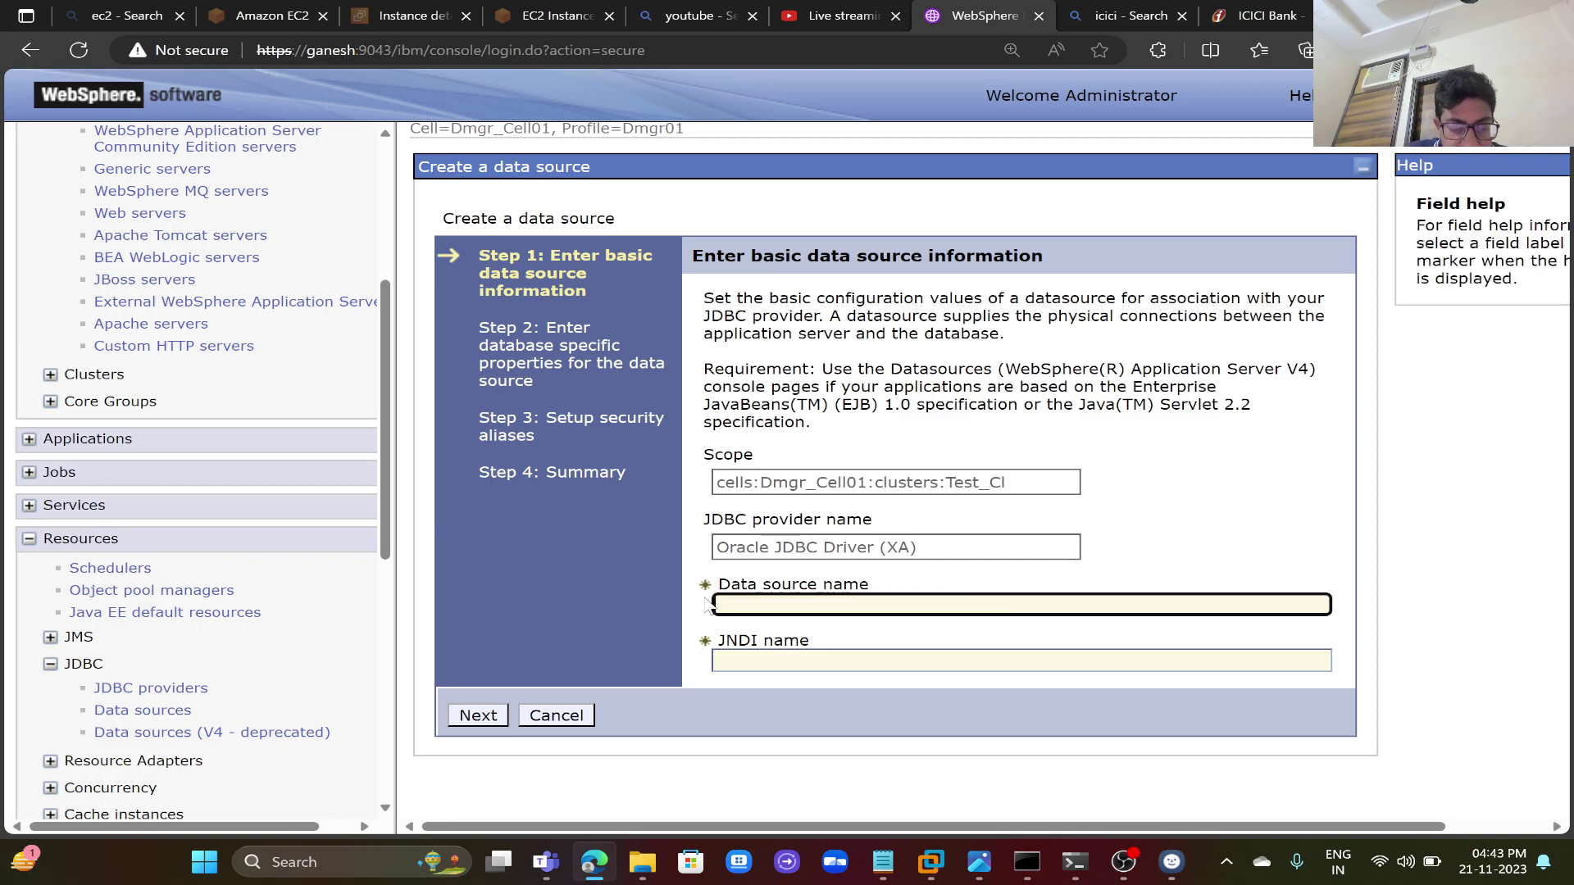
text(Ganesh)
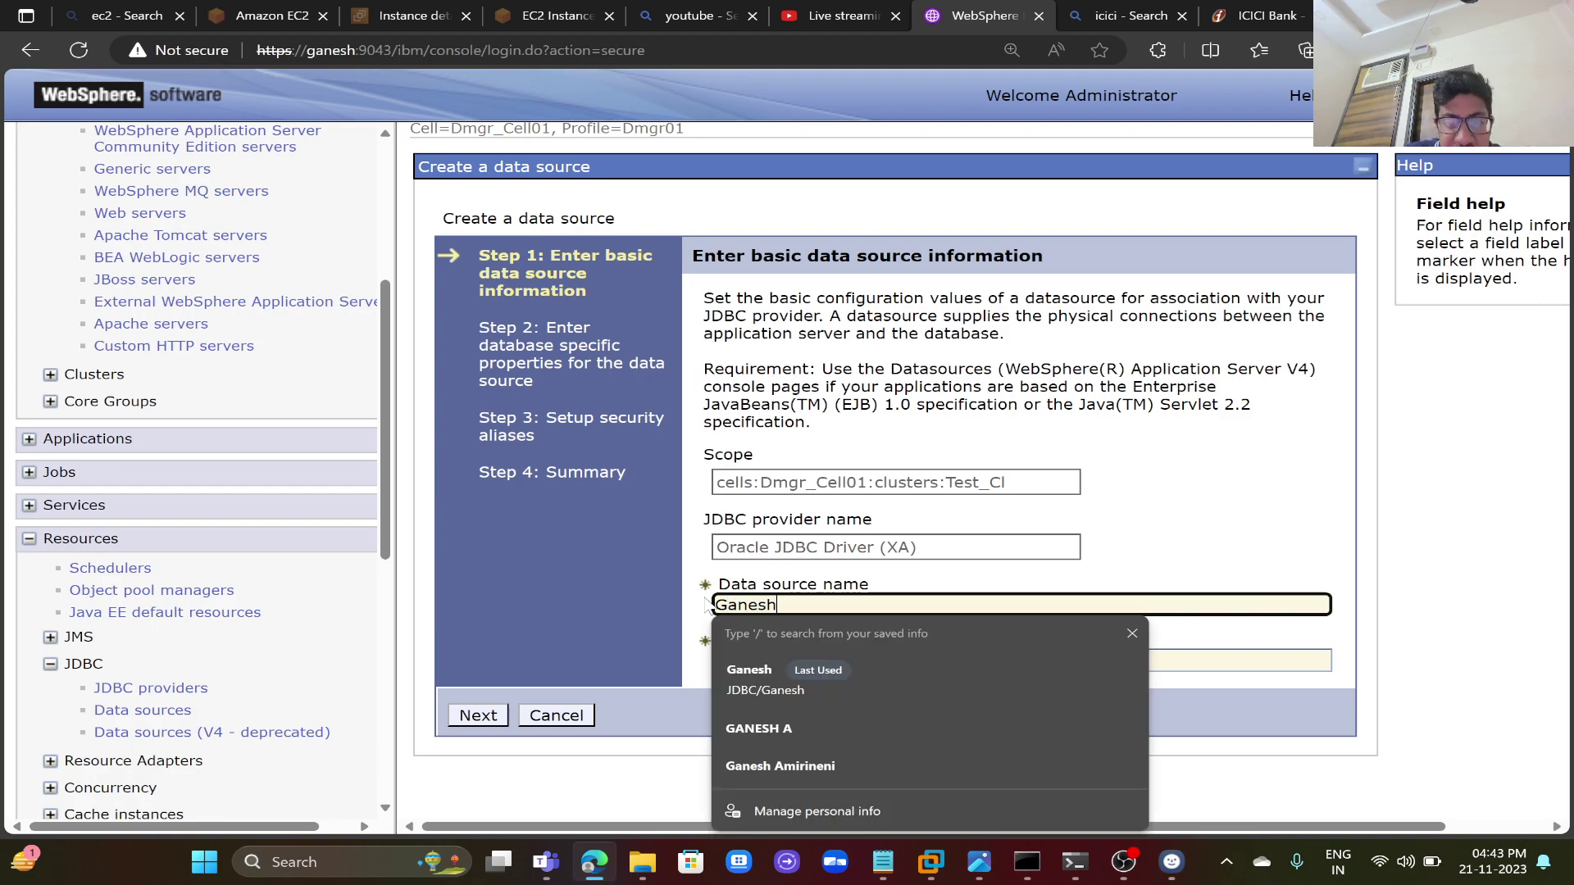
click(1156, 660)
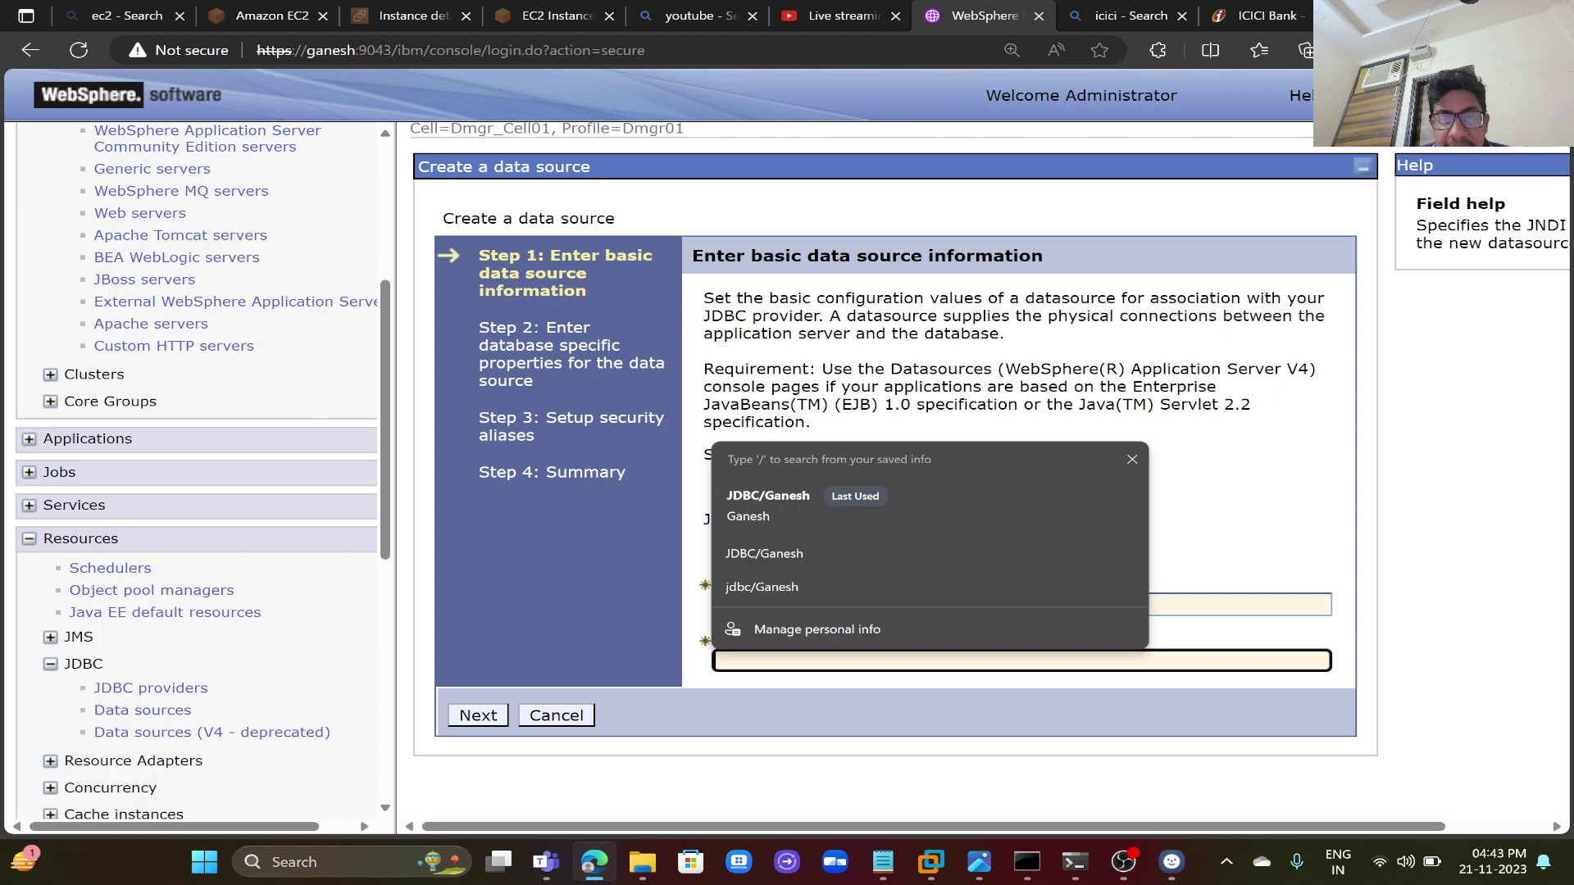
click(765, 505)
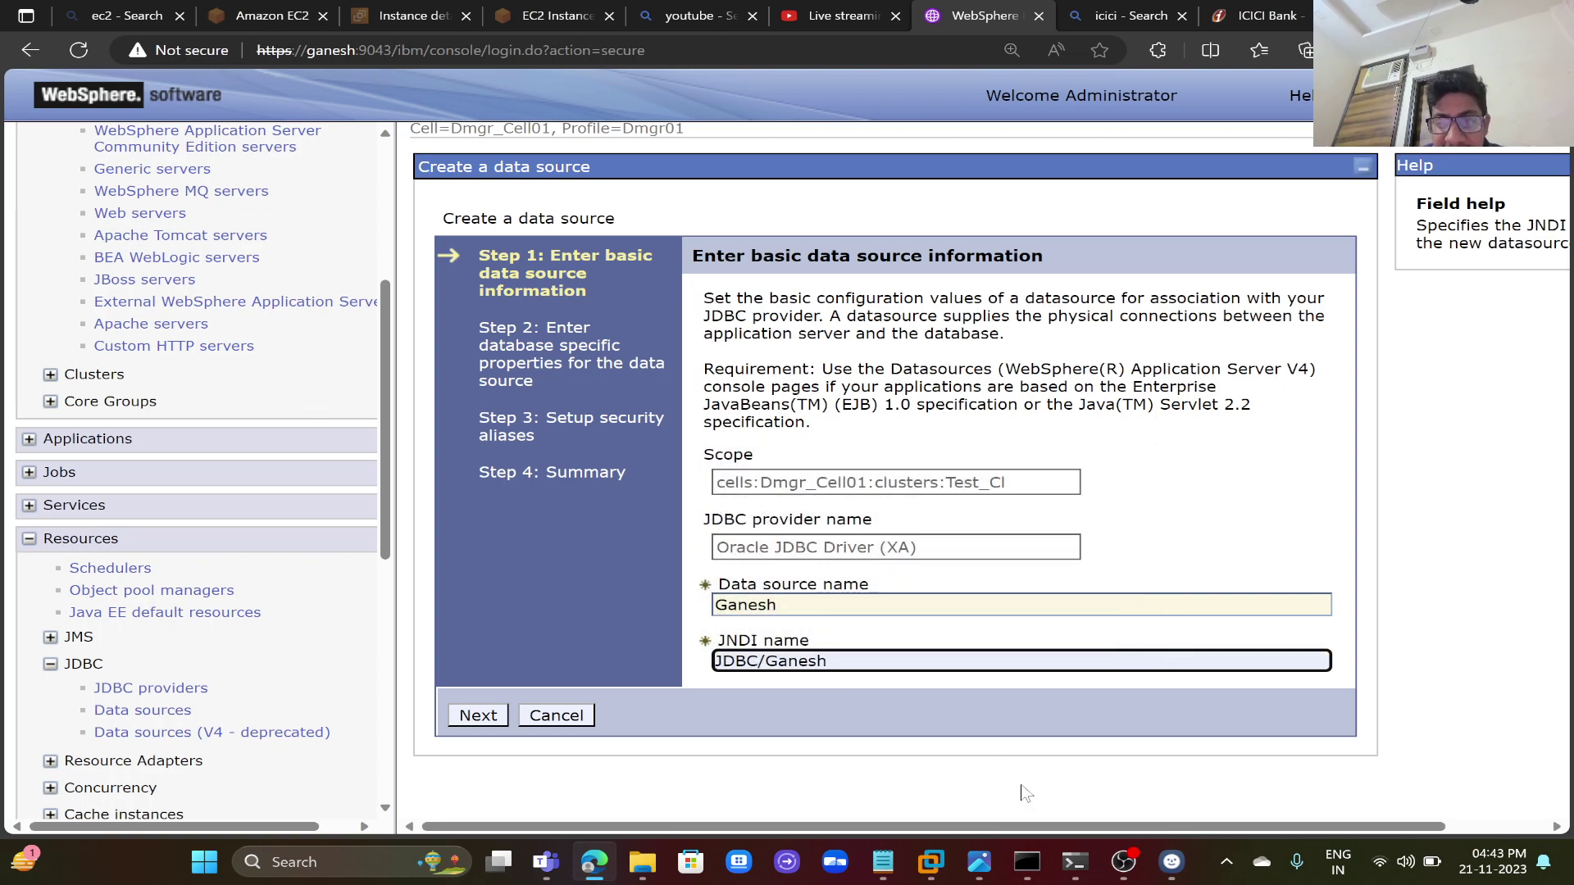
click(1074, 865)
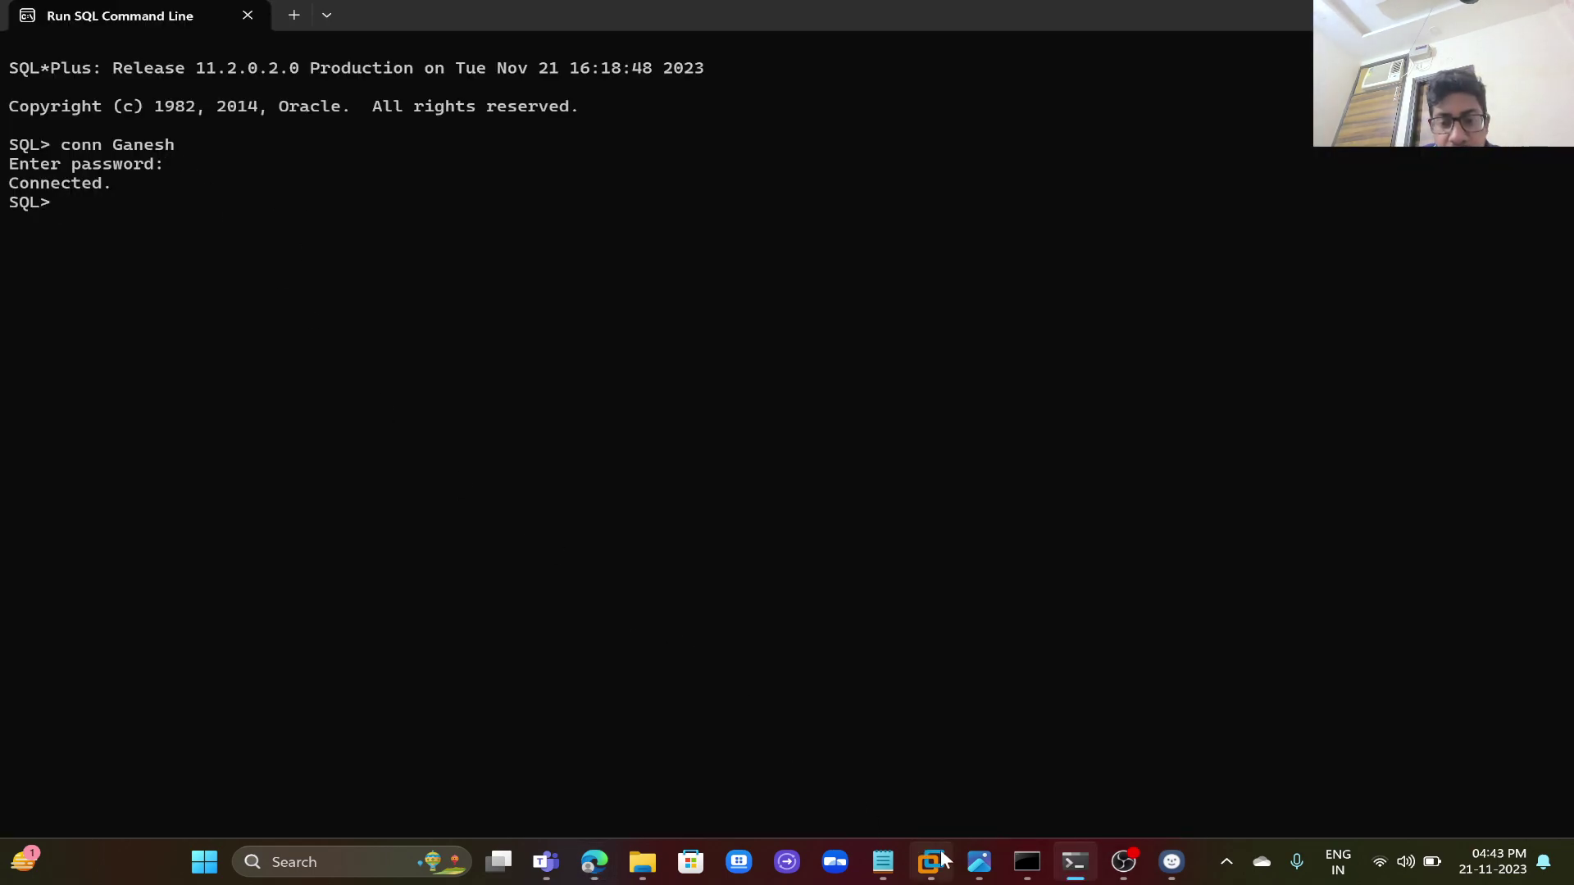
mouse_move(977, 867)
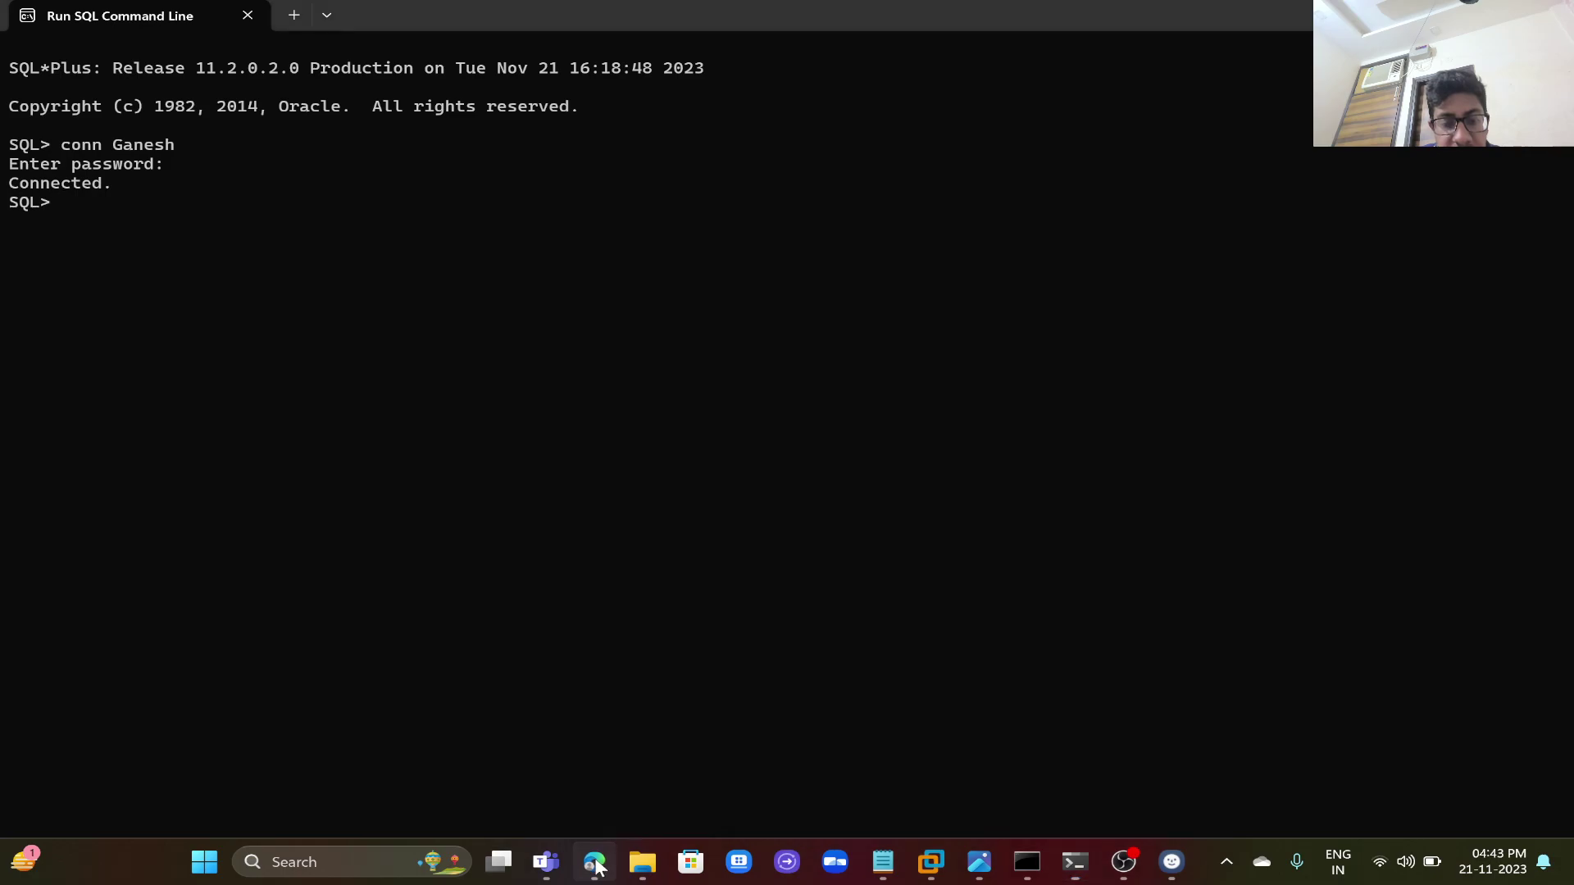
click(594, 862)
click(476, 717)
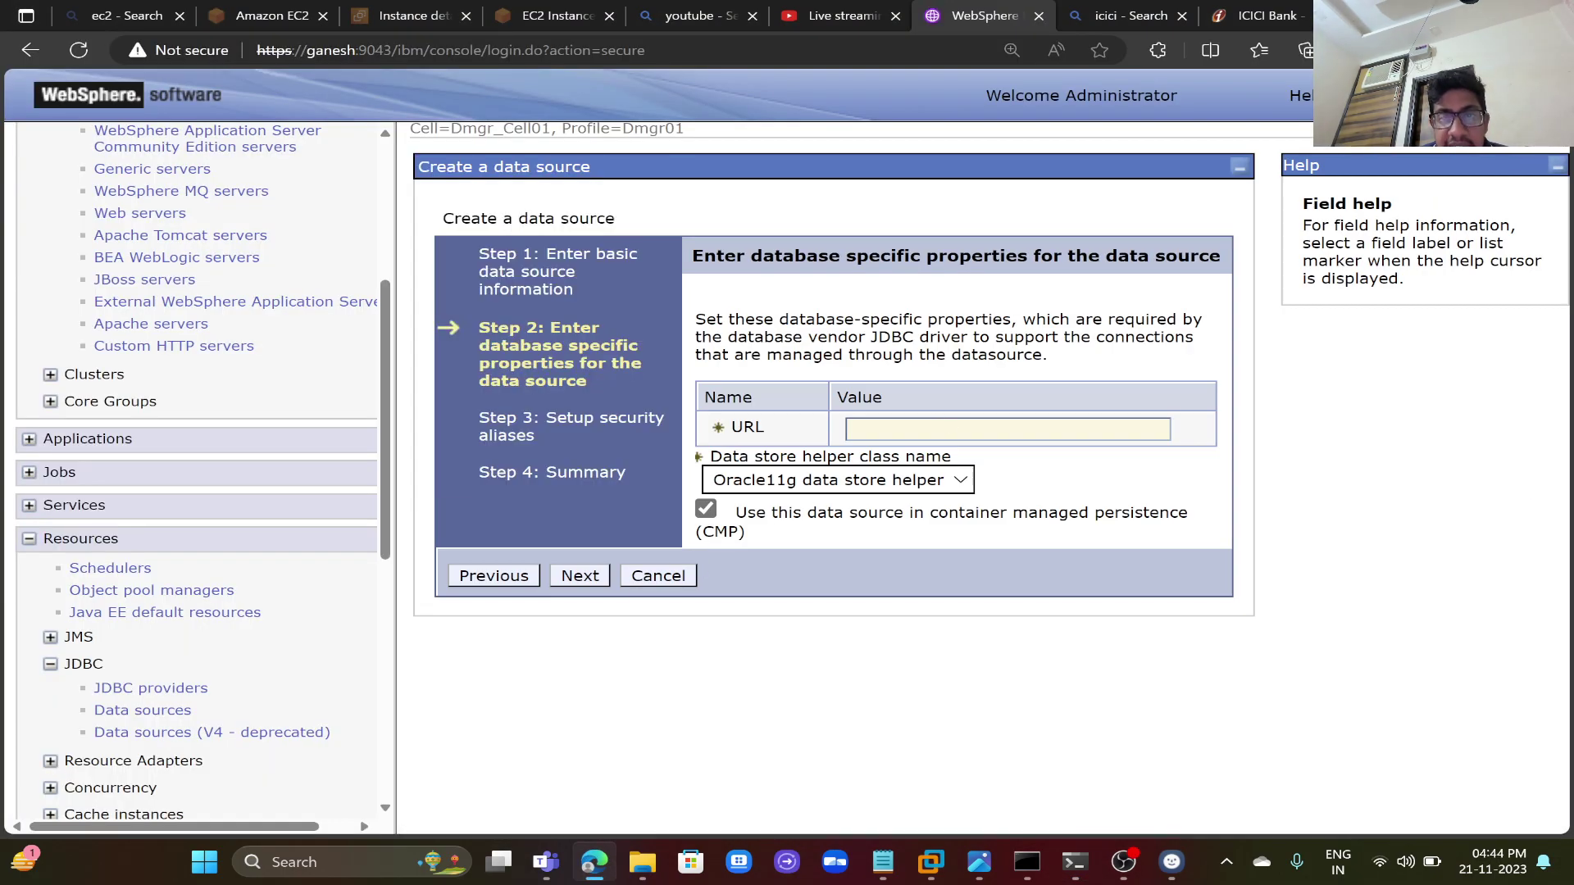
click(1007, 429)
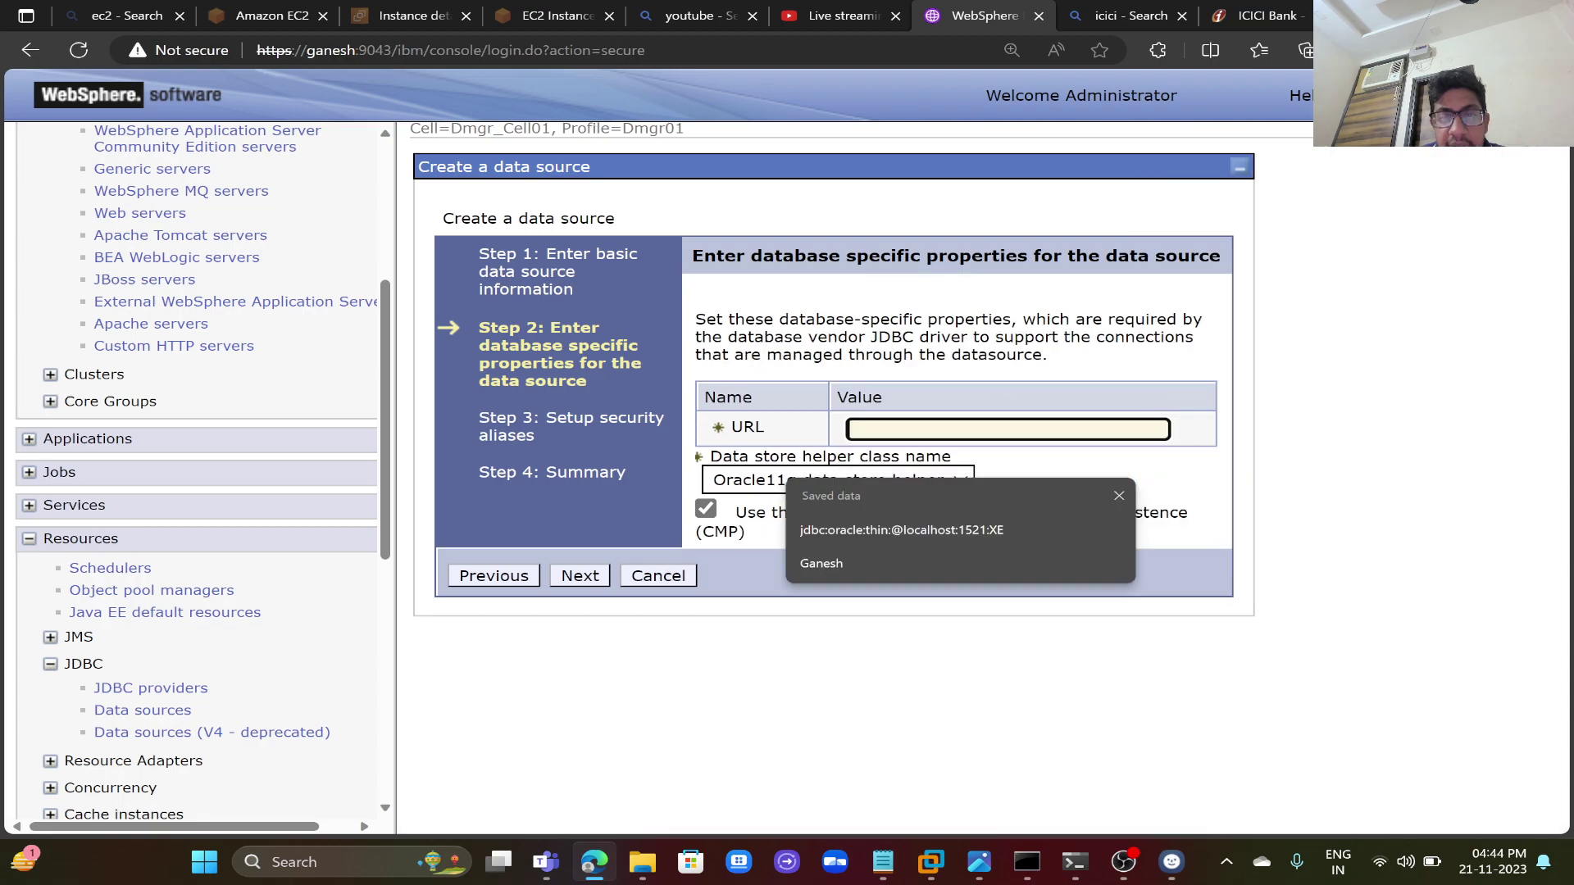
click(898, 531)
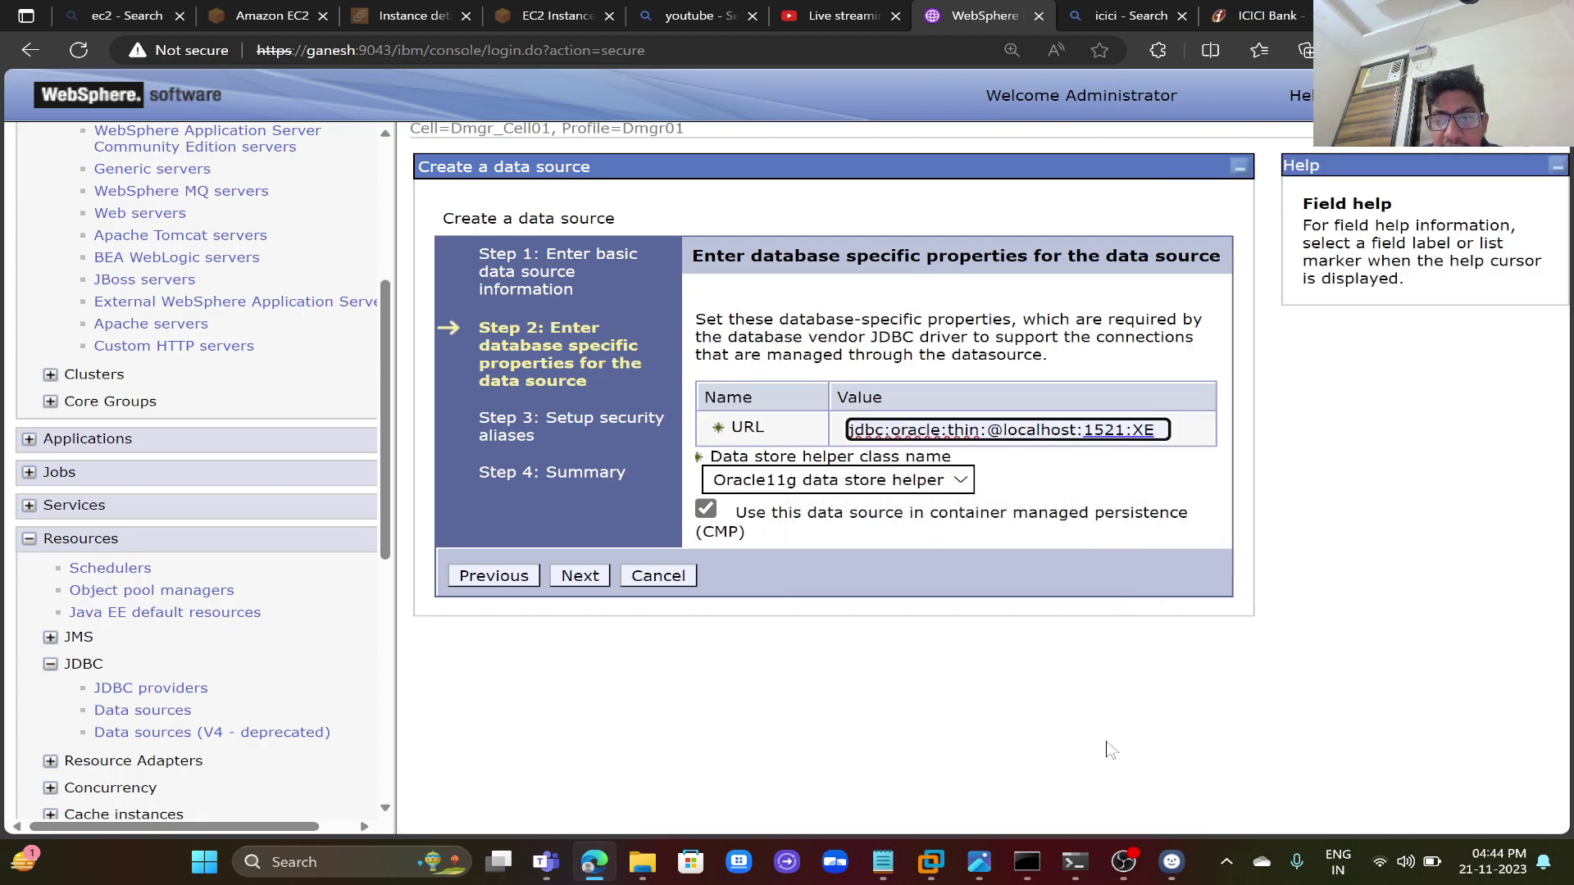
click(883, 862)
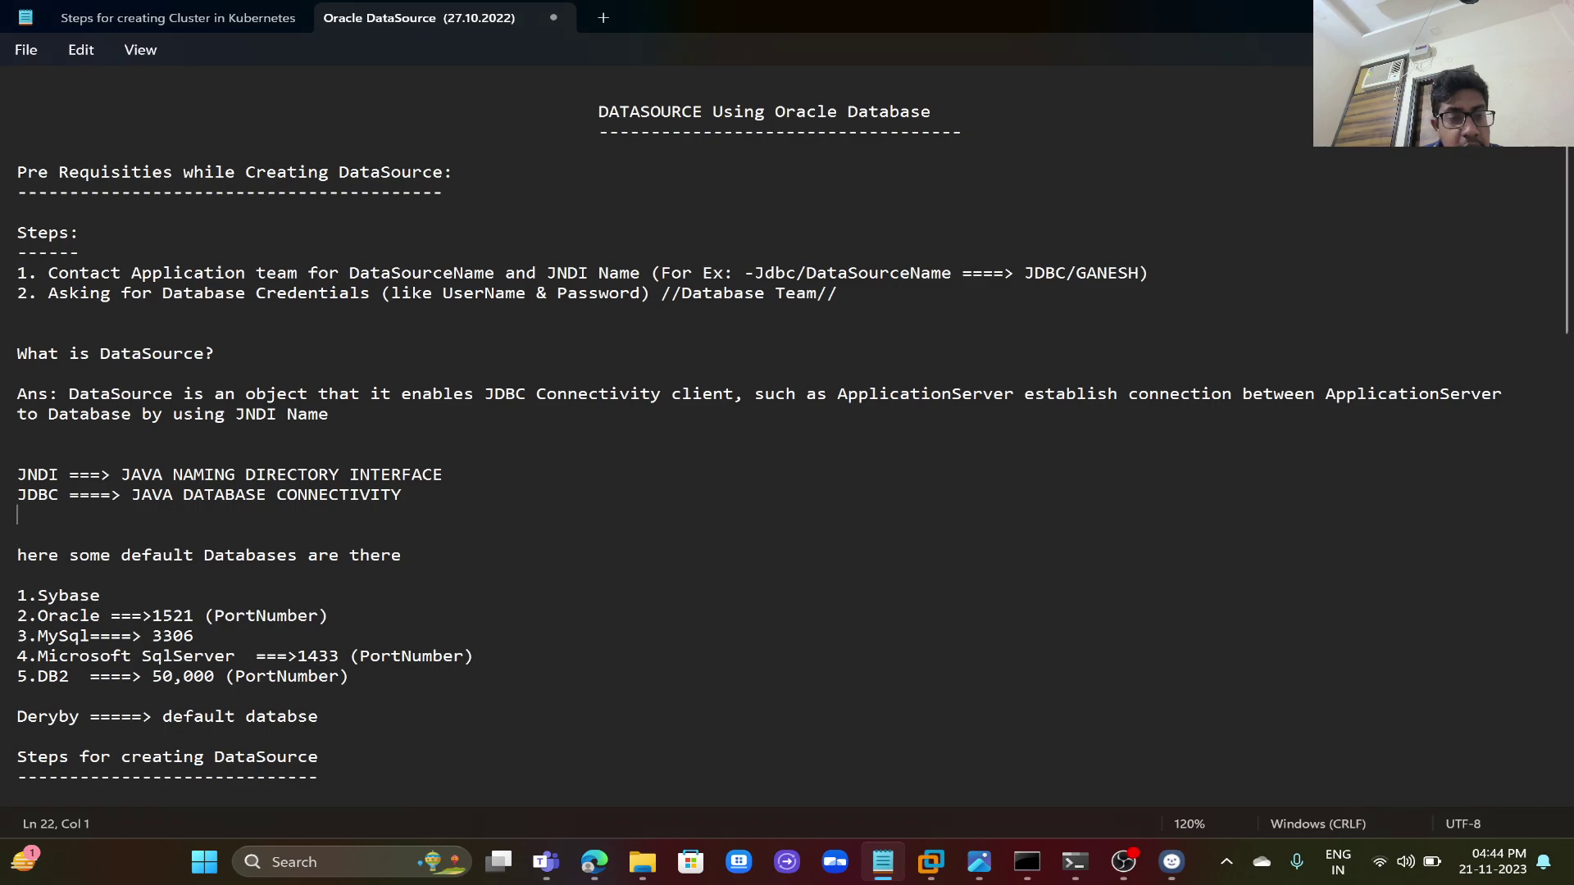
- Review the URL line in the notes, checking host localhost and port 1521
key(Down)
key(Down)
key(Down)
key(Down)
key(Down)
key(Down)
key(Down)
key(Down)
key(Down)
key(Down)
key(Down)
key(Down)
key(Down)
key(Down)
key(Down)
key(Down)
key(Down)
key(Down)
key(Down)
key(Down)
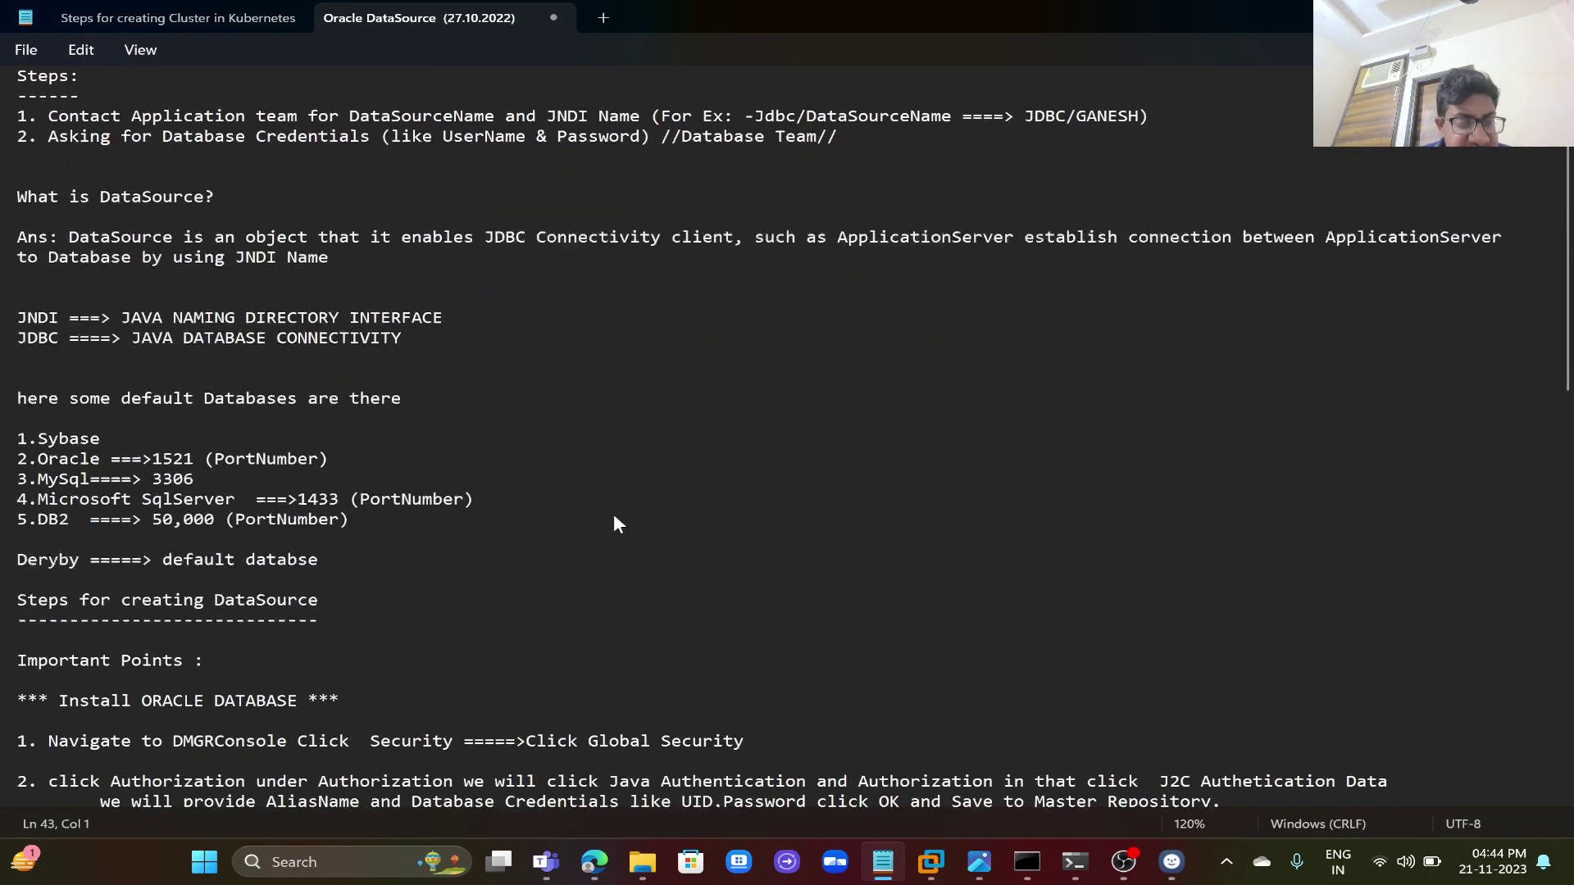
key(Down)
key(Down)
key(Down)
key(Down)
key(Down)
key(Down)
key(Down)
key(Down)
key(Down)
key(Down)
key(Down)
key(Down)
key(Down)
key(Down)
key(Down)
key(Down)
key(Down)
key(Down)
key(Down)
key(Down)
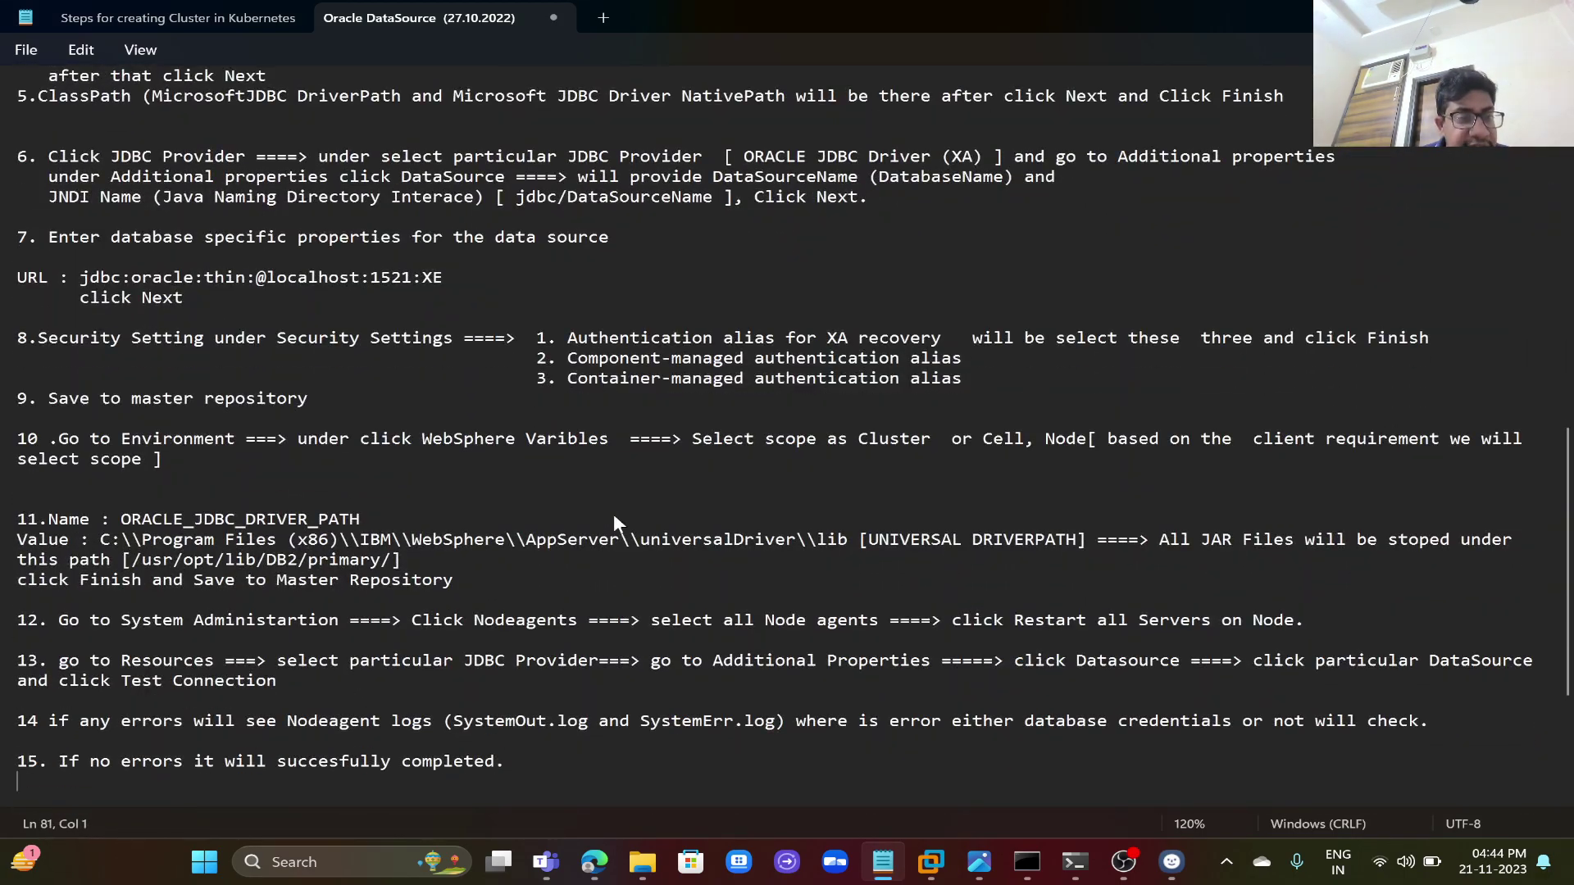
key(Down)
key(Down)
key(Down)
key(Down)
key(Down)
key(Down)
key(Down)
key(Down)
key(Down)
key(Down)
key(Down)
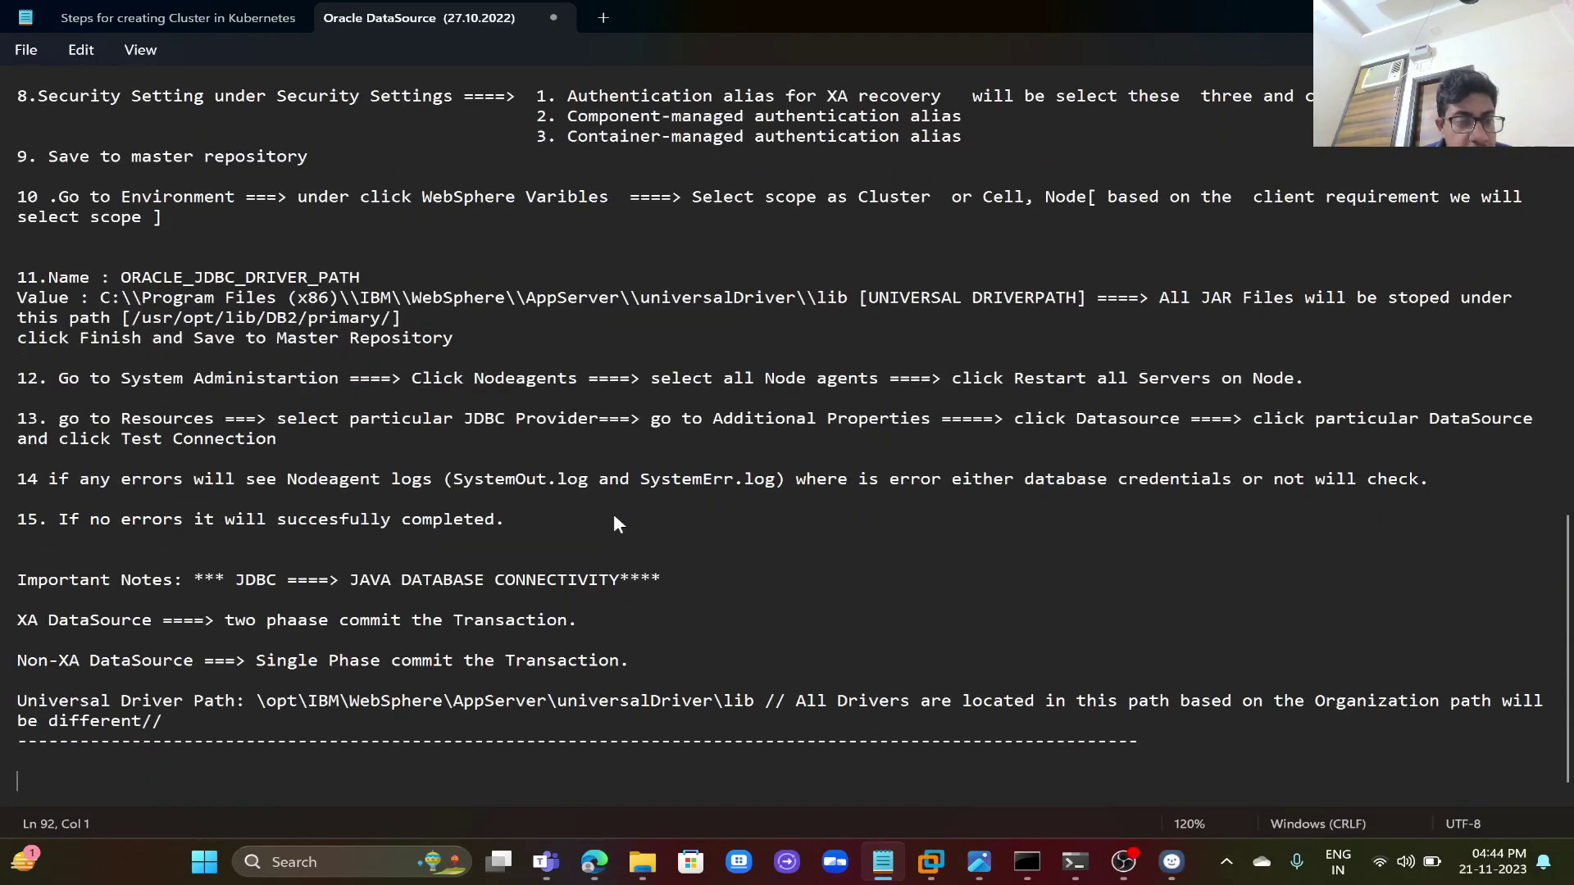
key(Up)
key(Up)
key(Up)
key(Up)
key(Up)
key(Up)
key(Up)
key(Up)
key(Up)
key(Up)
key(Up)
key(Up)
key(Up)
key(Up)
key(Up)
key(Up)
key(Up)
key(Up)
key(Up)
key(Up)
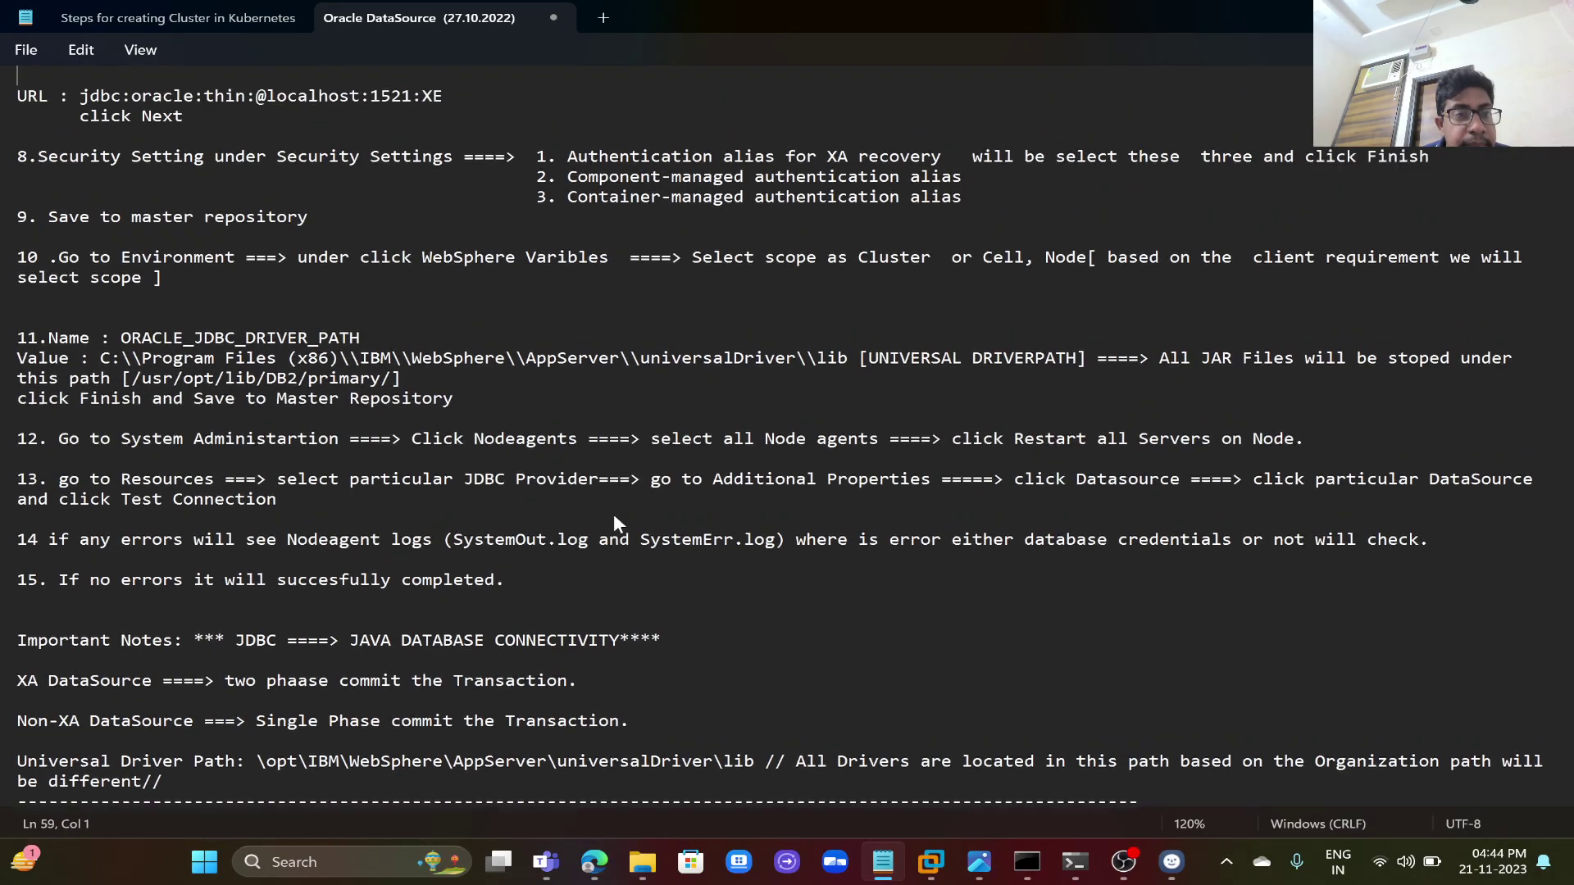
key(Up)
key(Up)
key(Up)
key(Up)
key(Up)
key(Up)
key(Up)
key(Up)
key(Up)
key(Up)
key(Up)
key(Up)
key(Up)
key(Up)
key(Up)
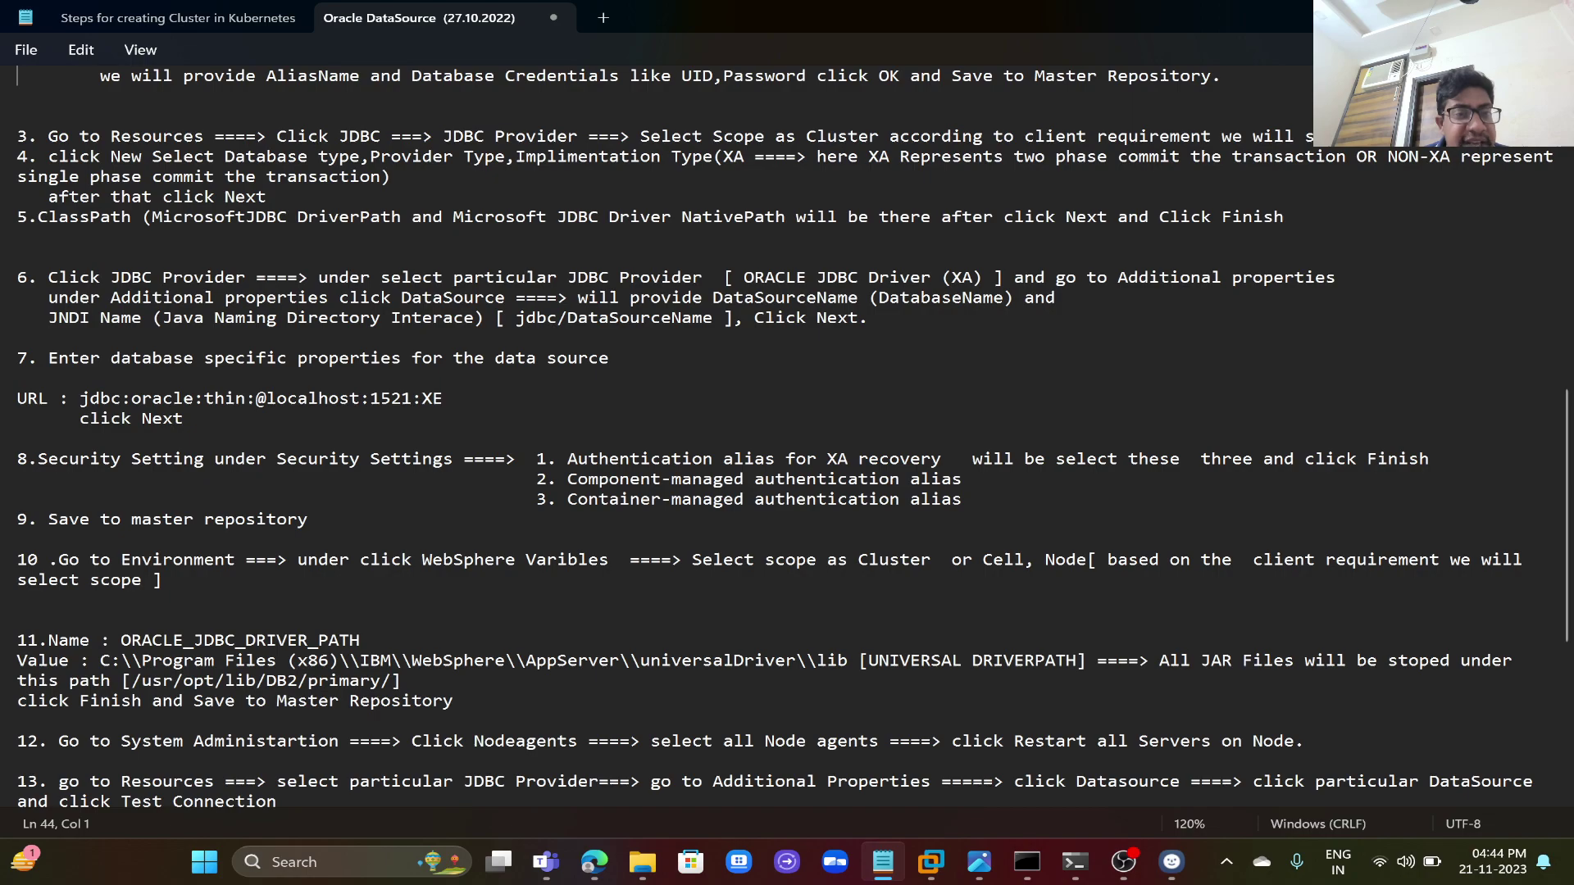
click(443, 399)
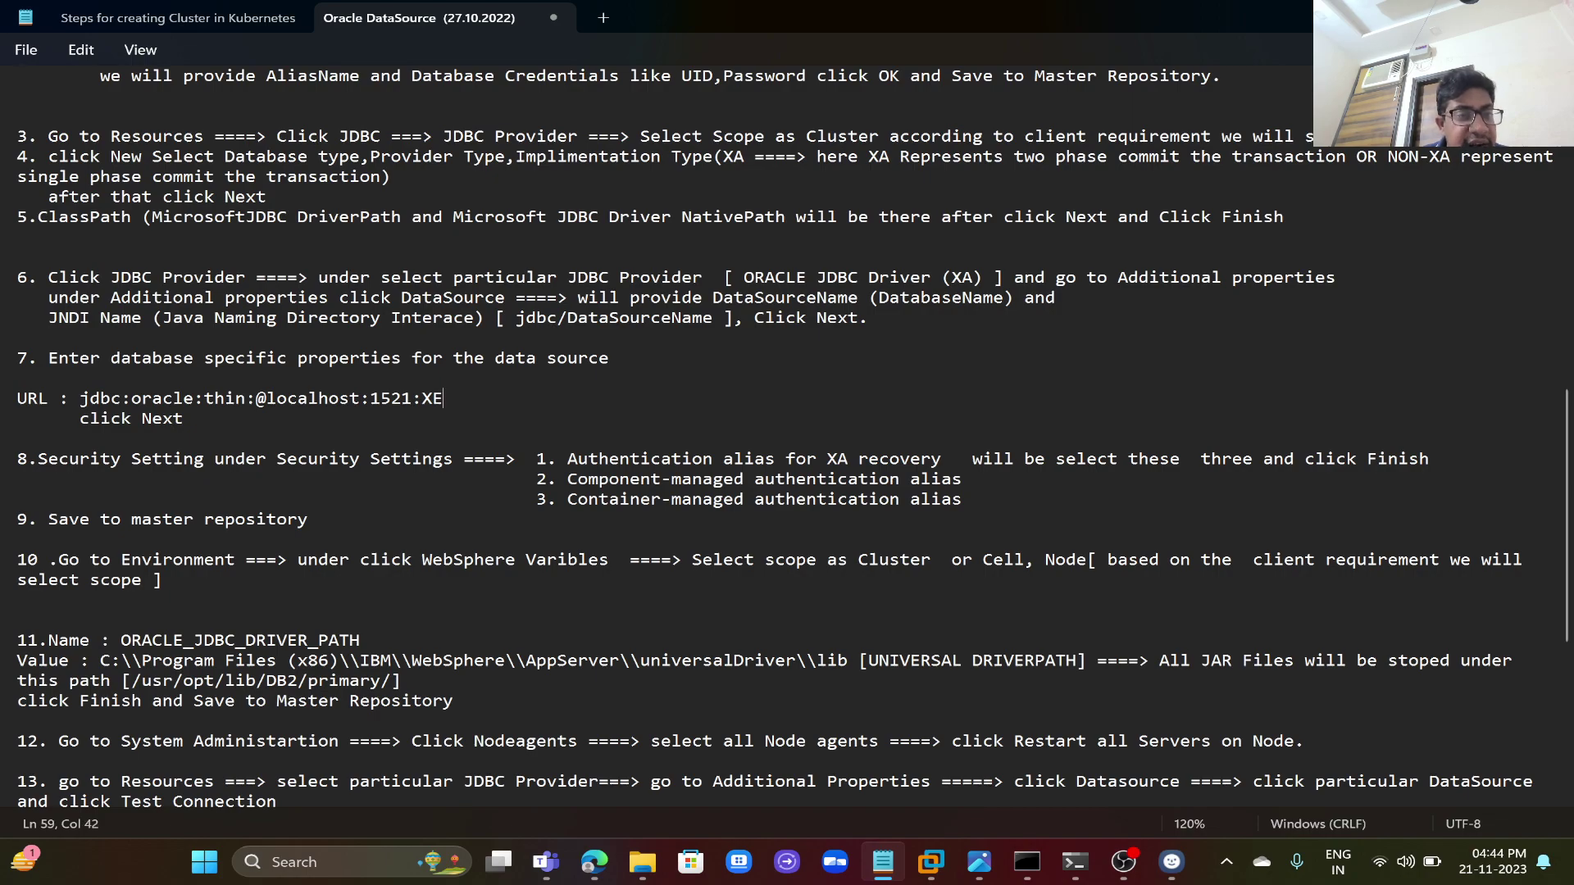
click(18, 378)
click(277, 398)
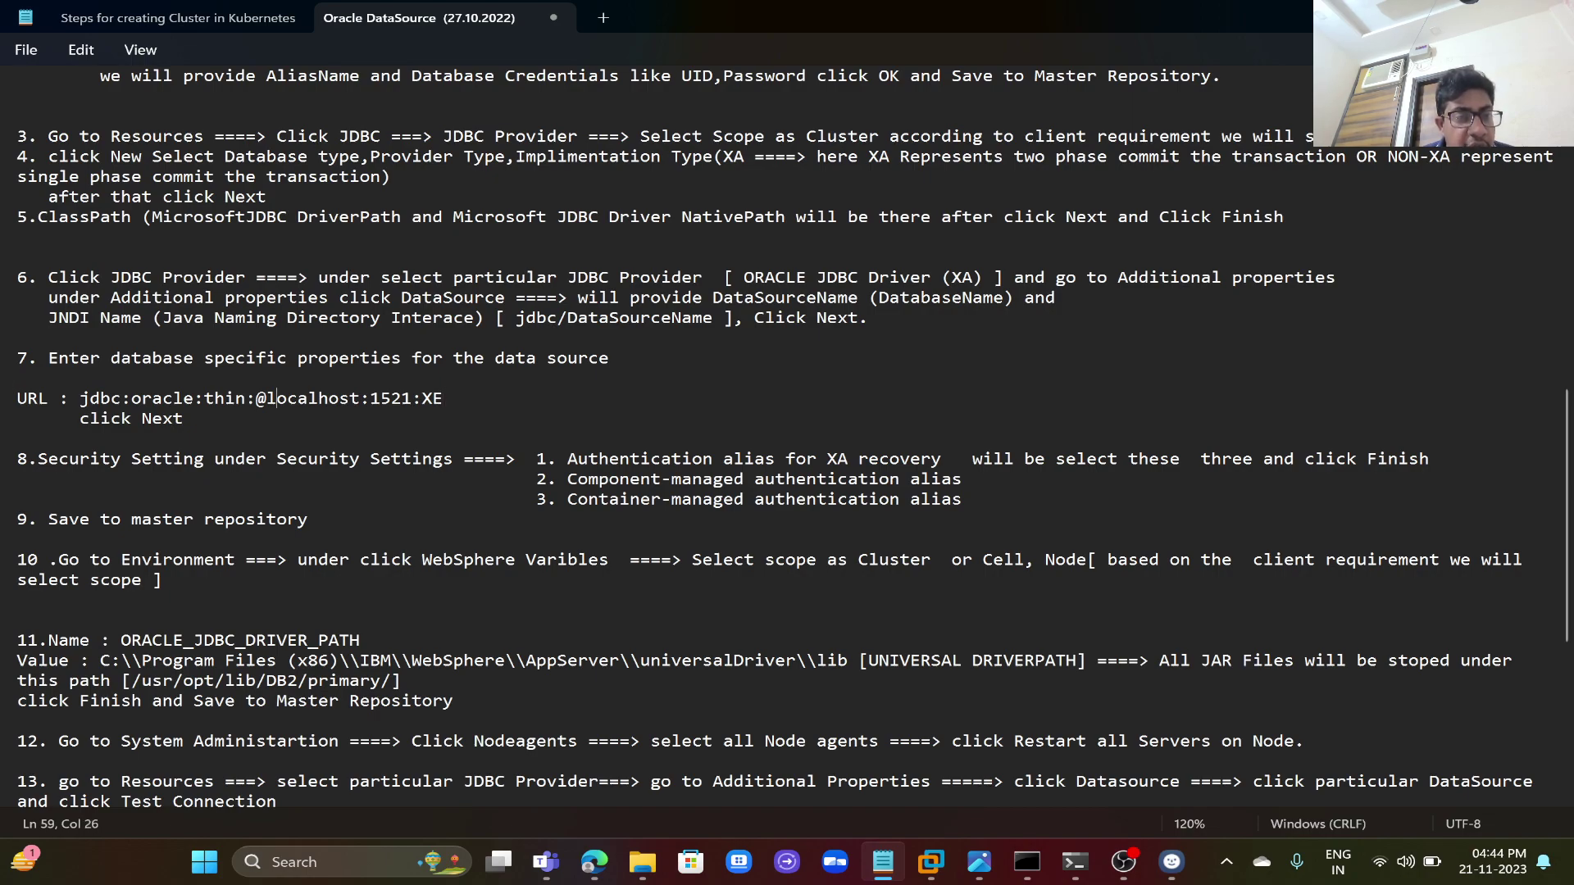
double_click(345, 401)
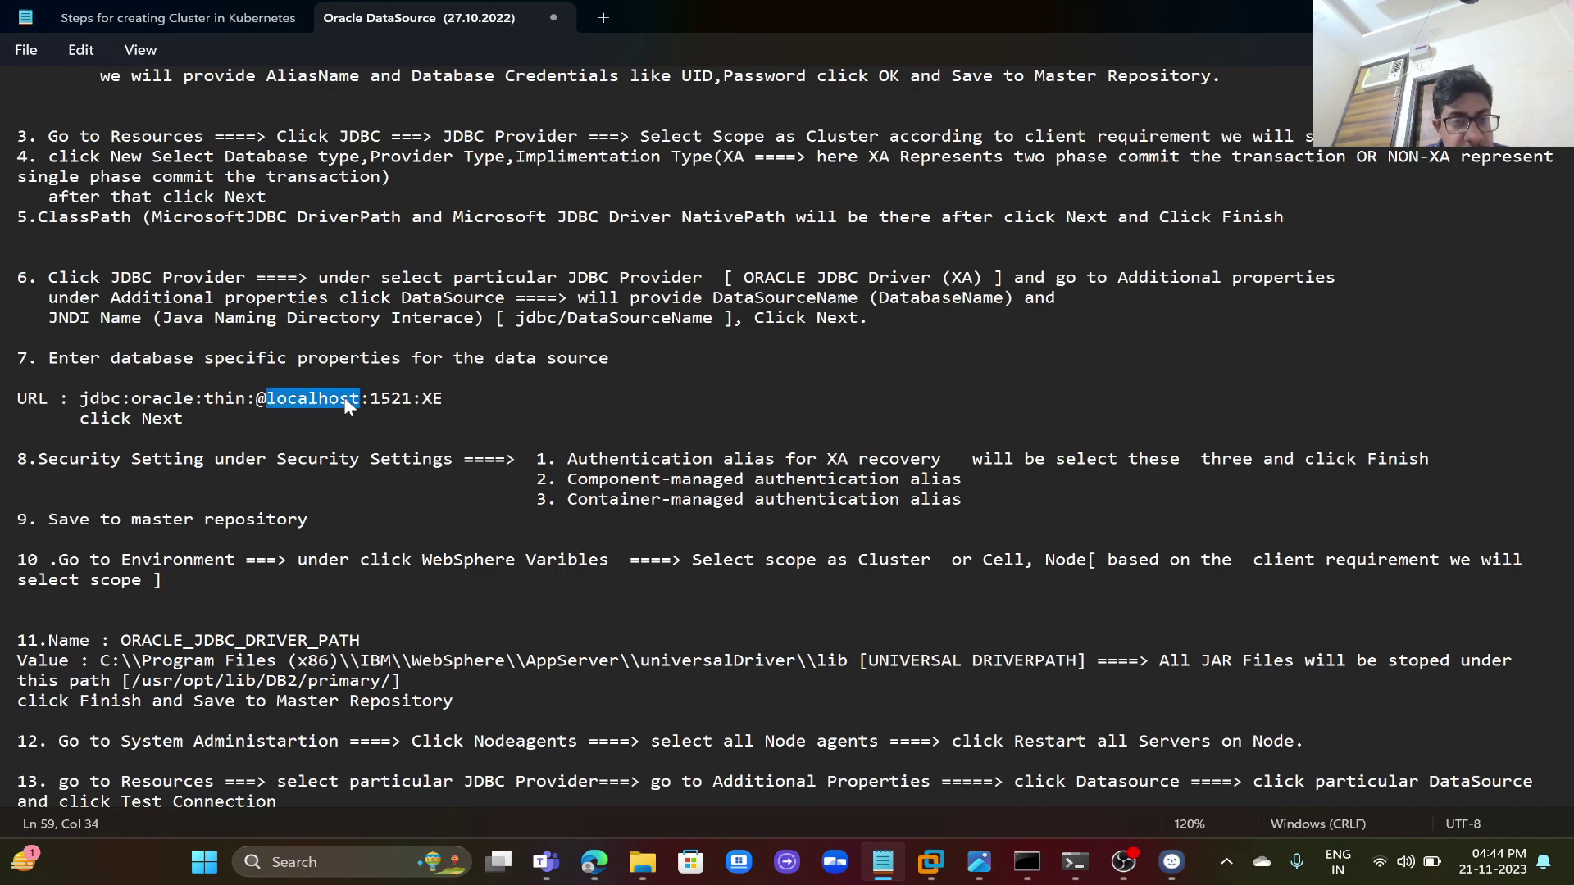
double_click(391, 401)
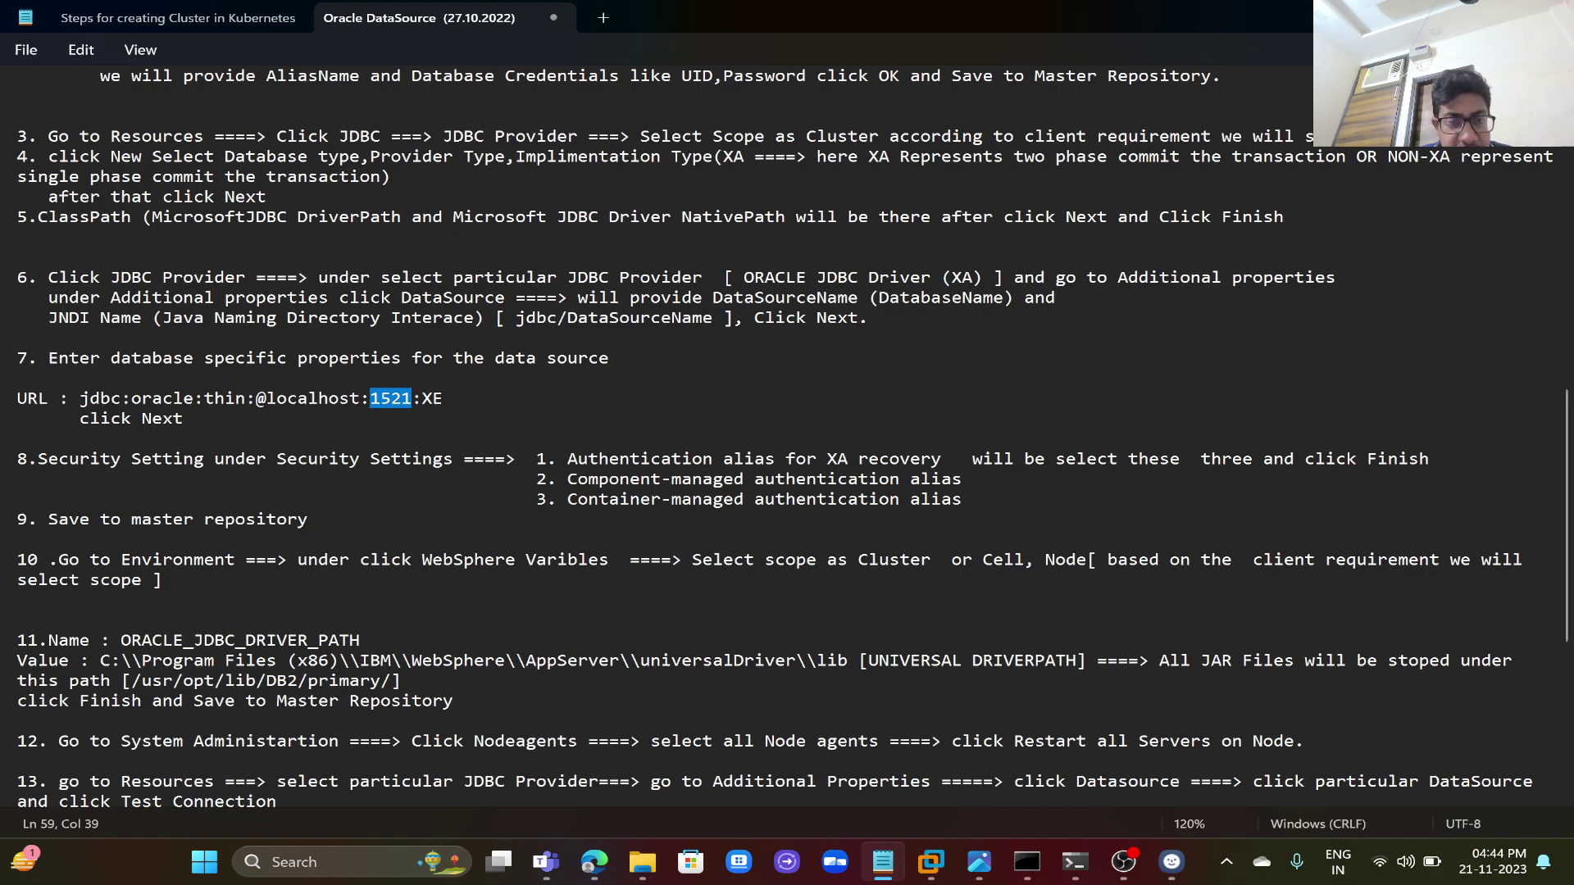
key(End)
key(Return)
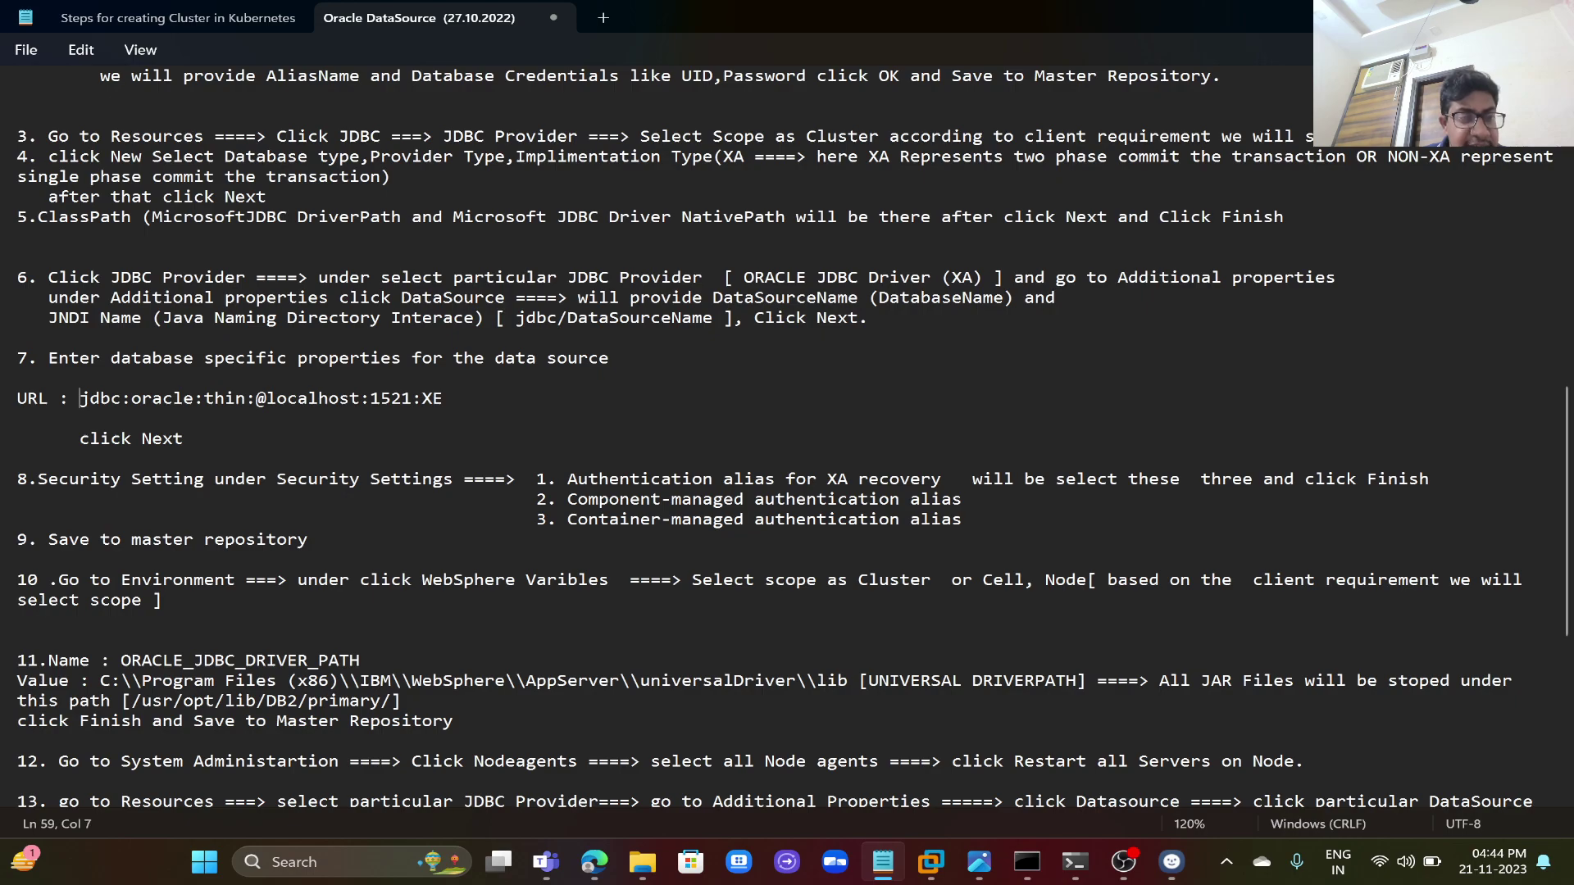
drag(79, 399, 442, 398)
key(ctrl+c)
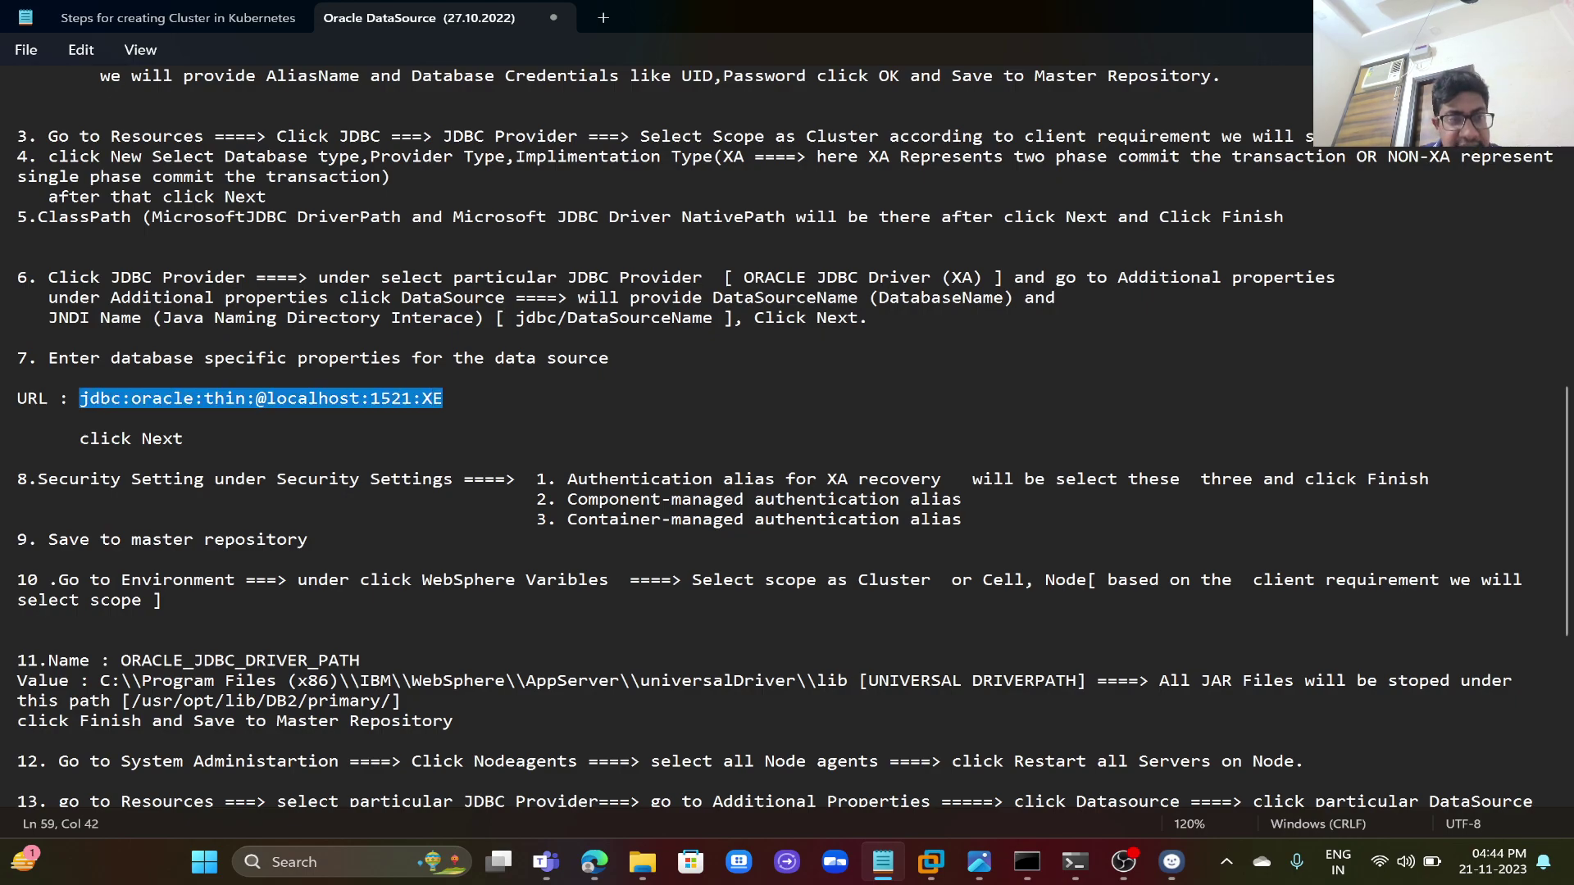
click(18, 418)
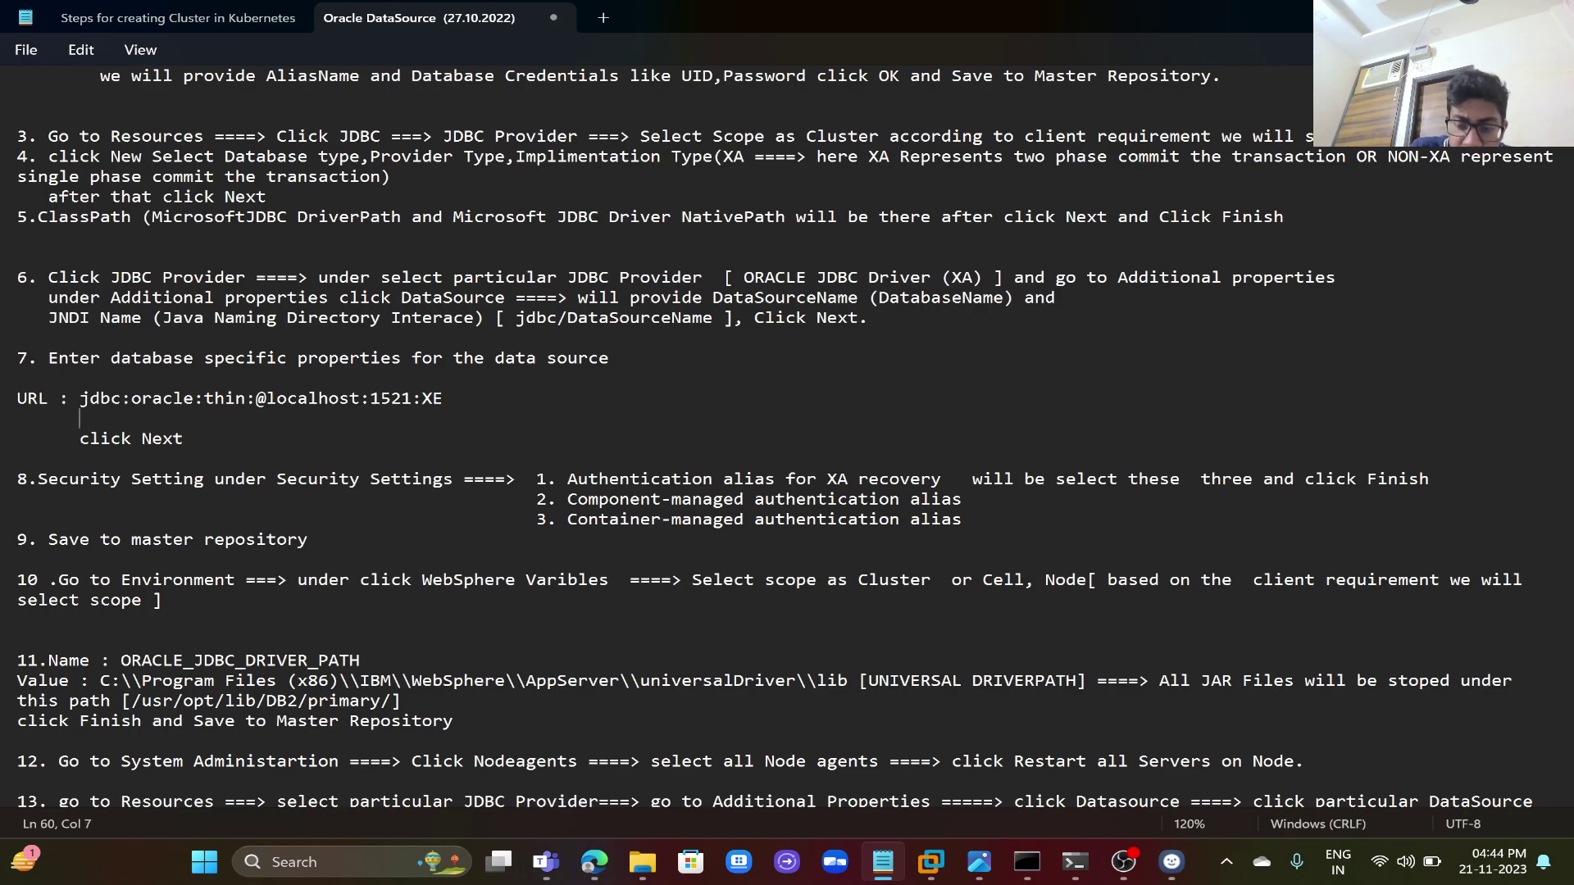
text(()
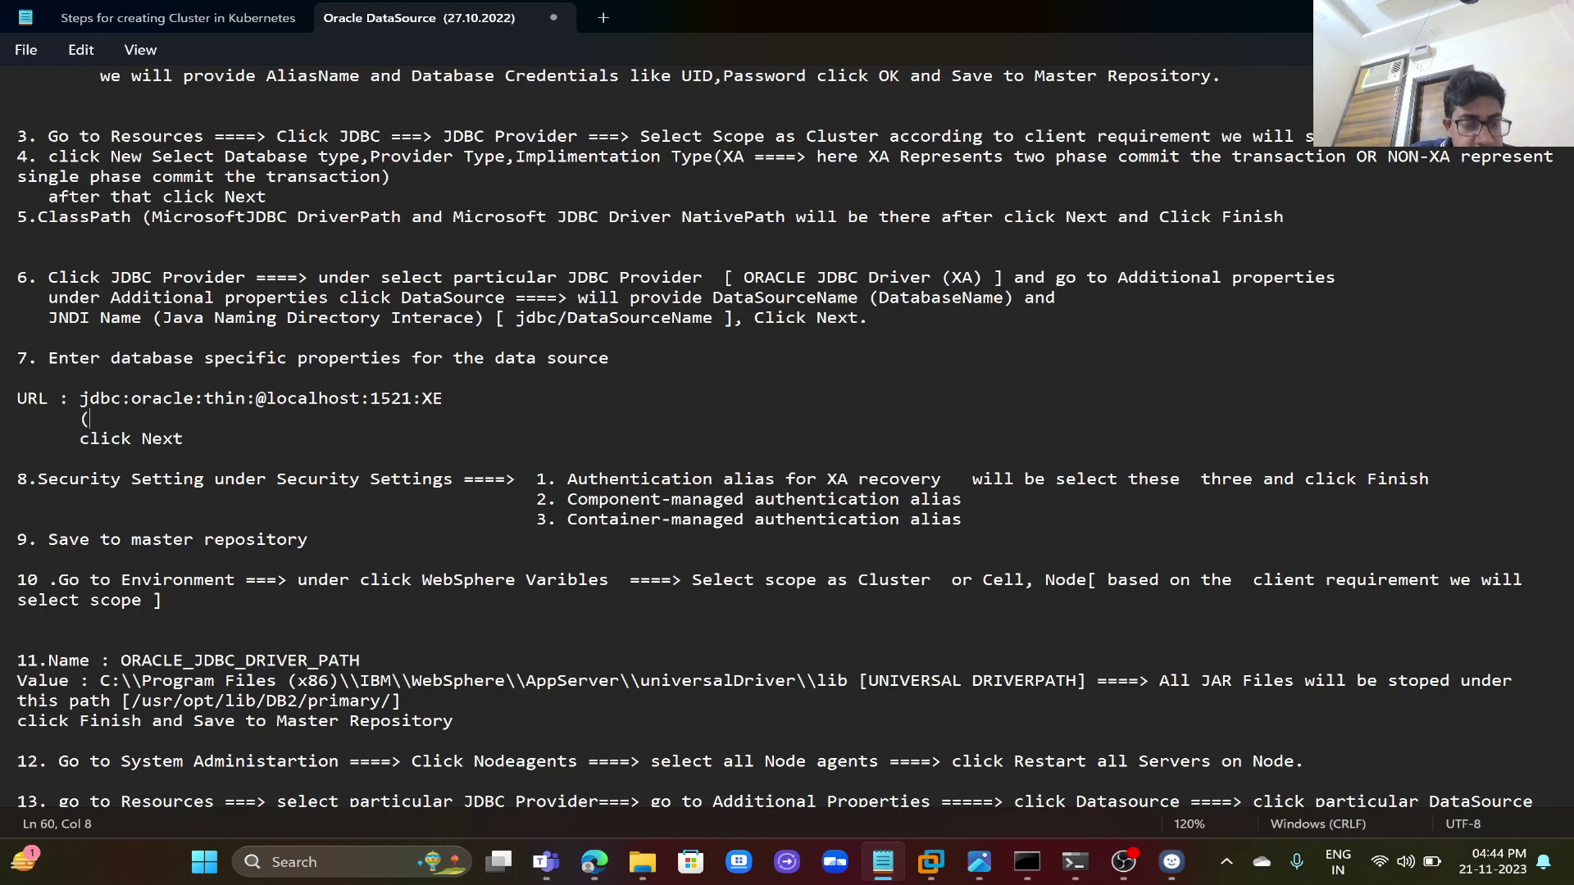
key(ctrl+v)
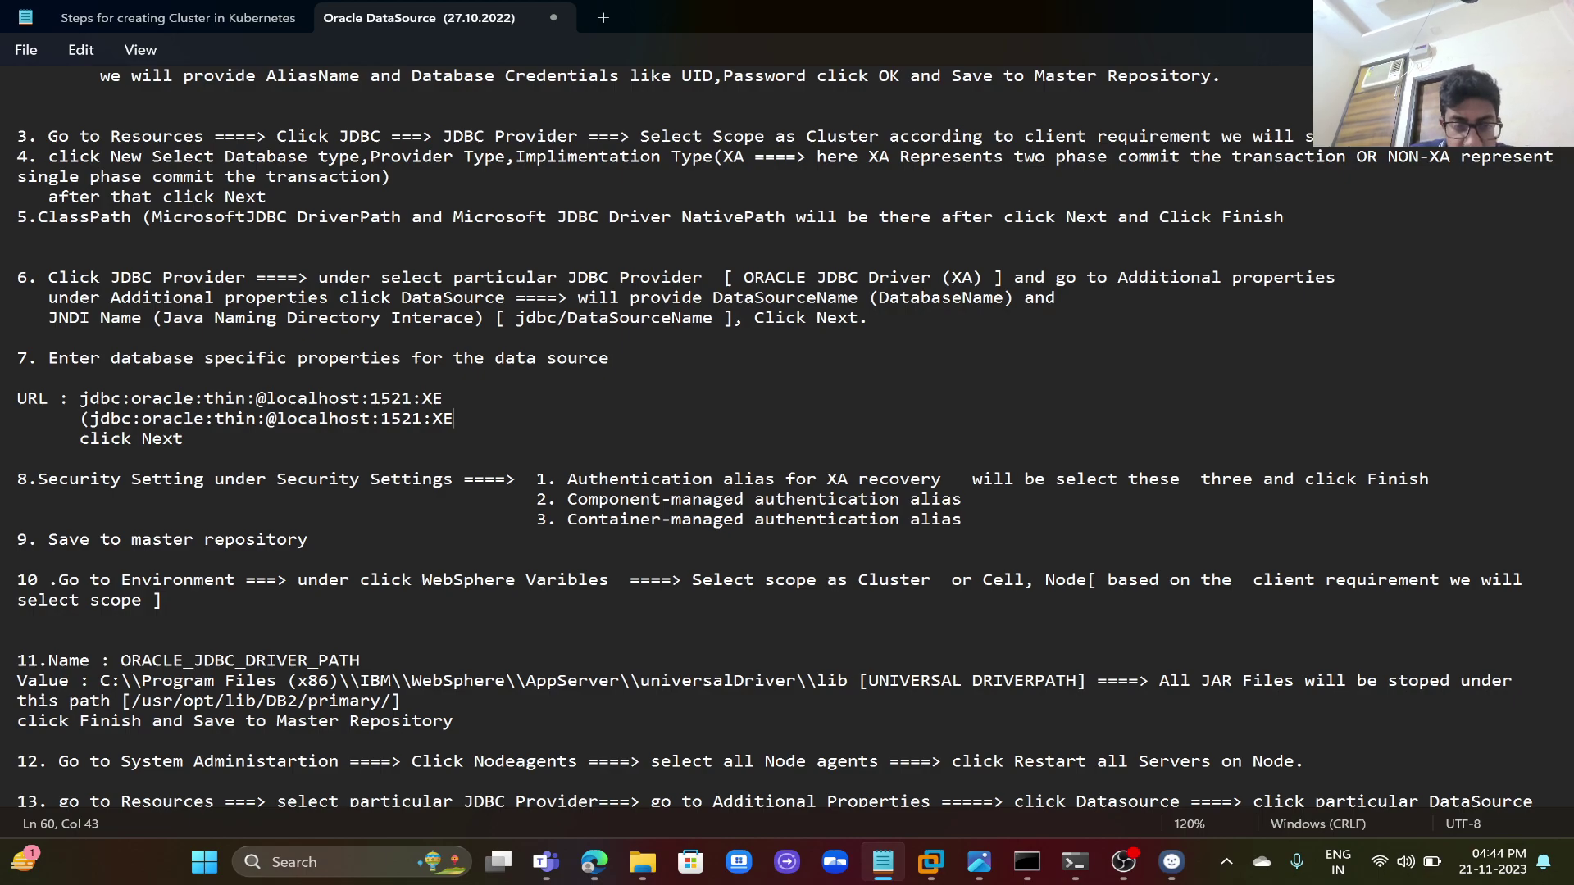
text(,LOAD)
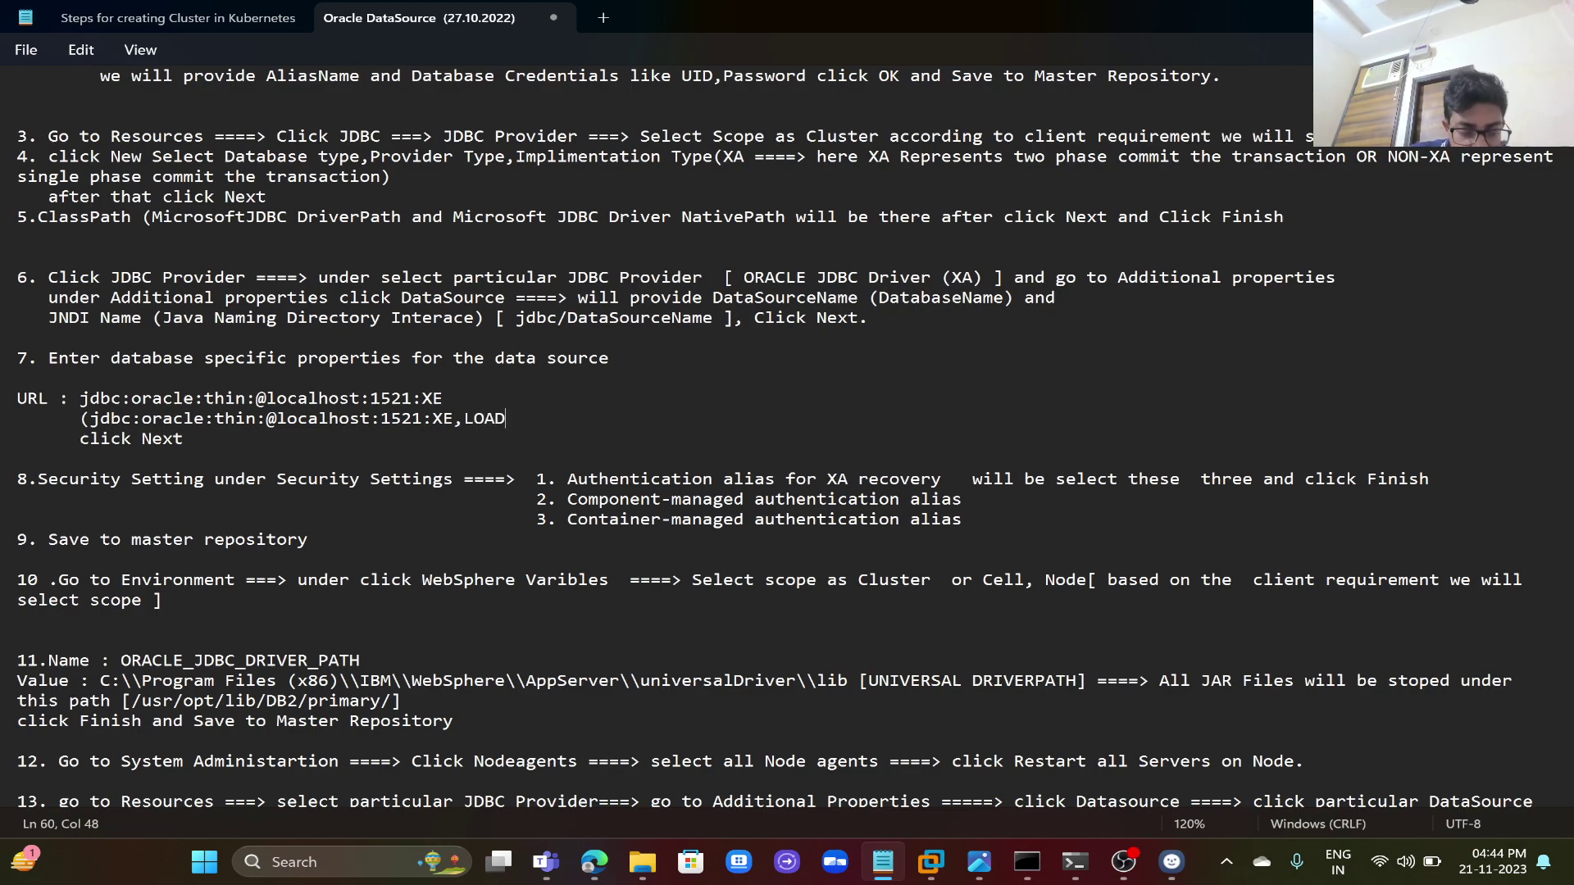
text(BALANCER)
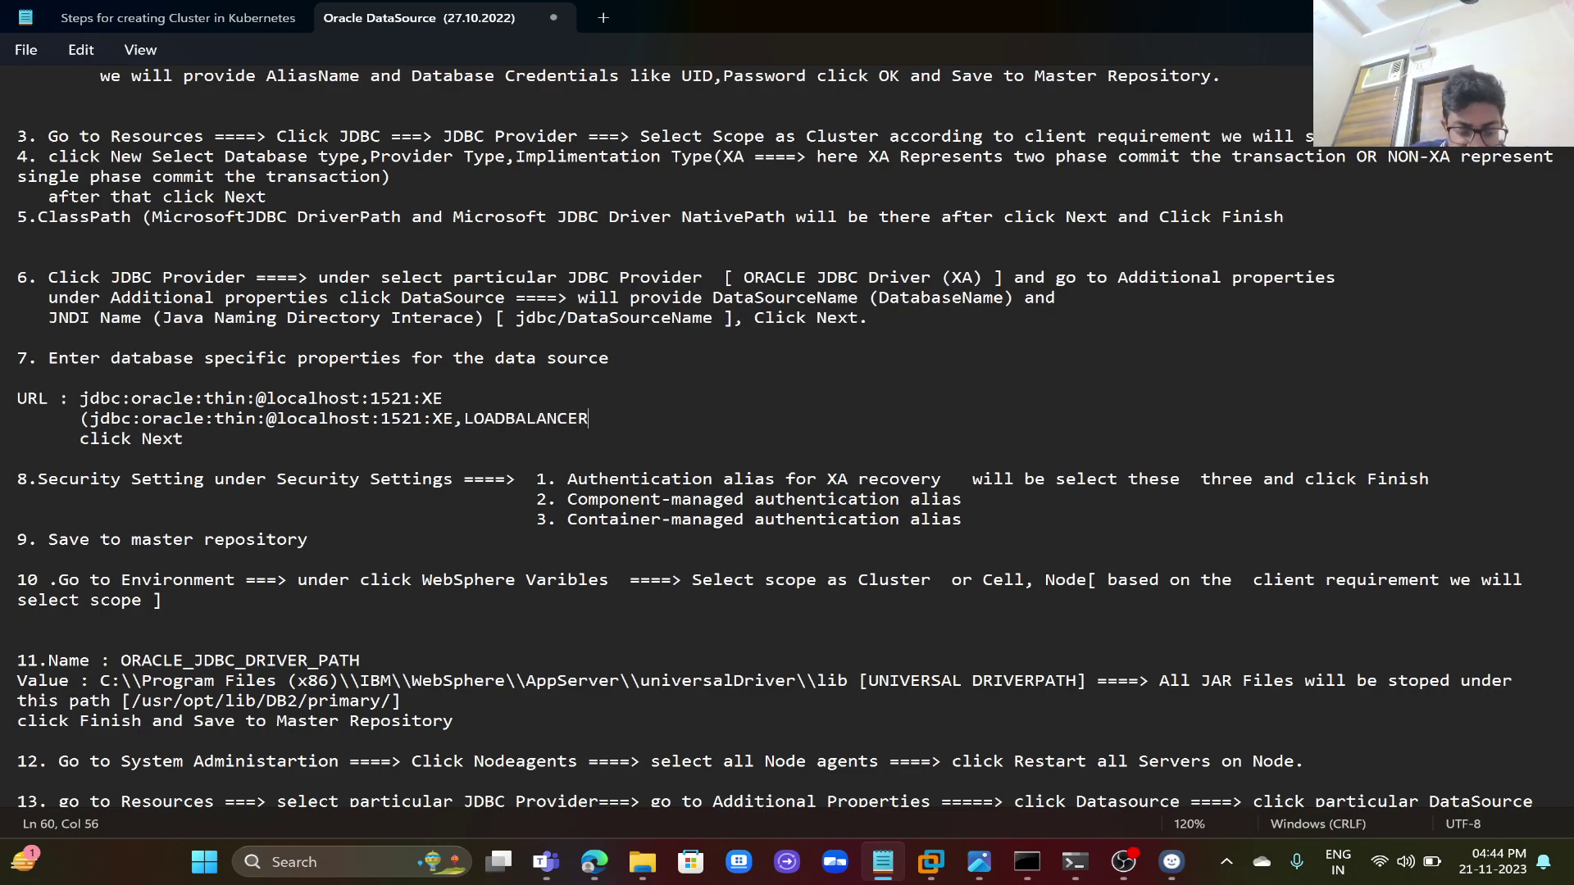
text( FAILOVER)
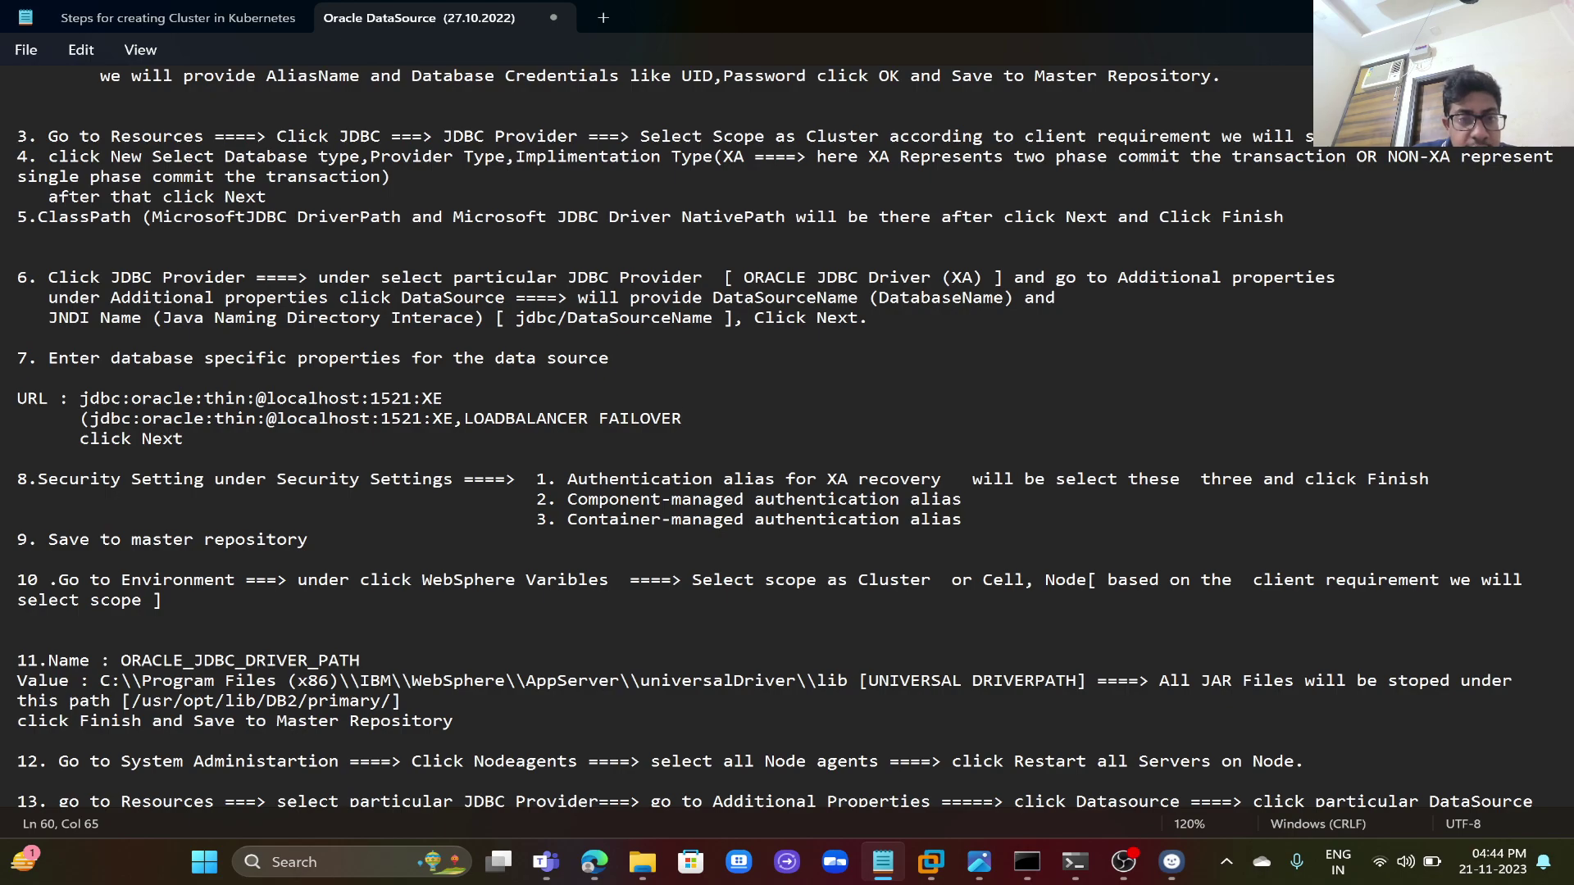
text(,)
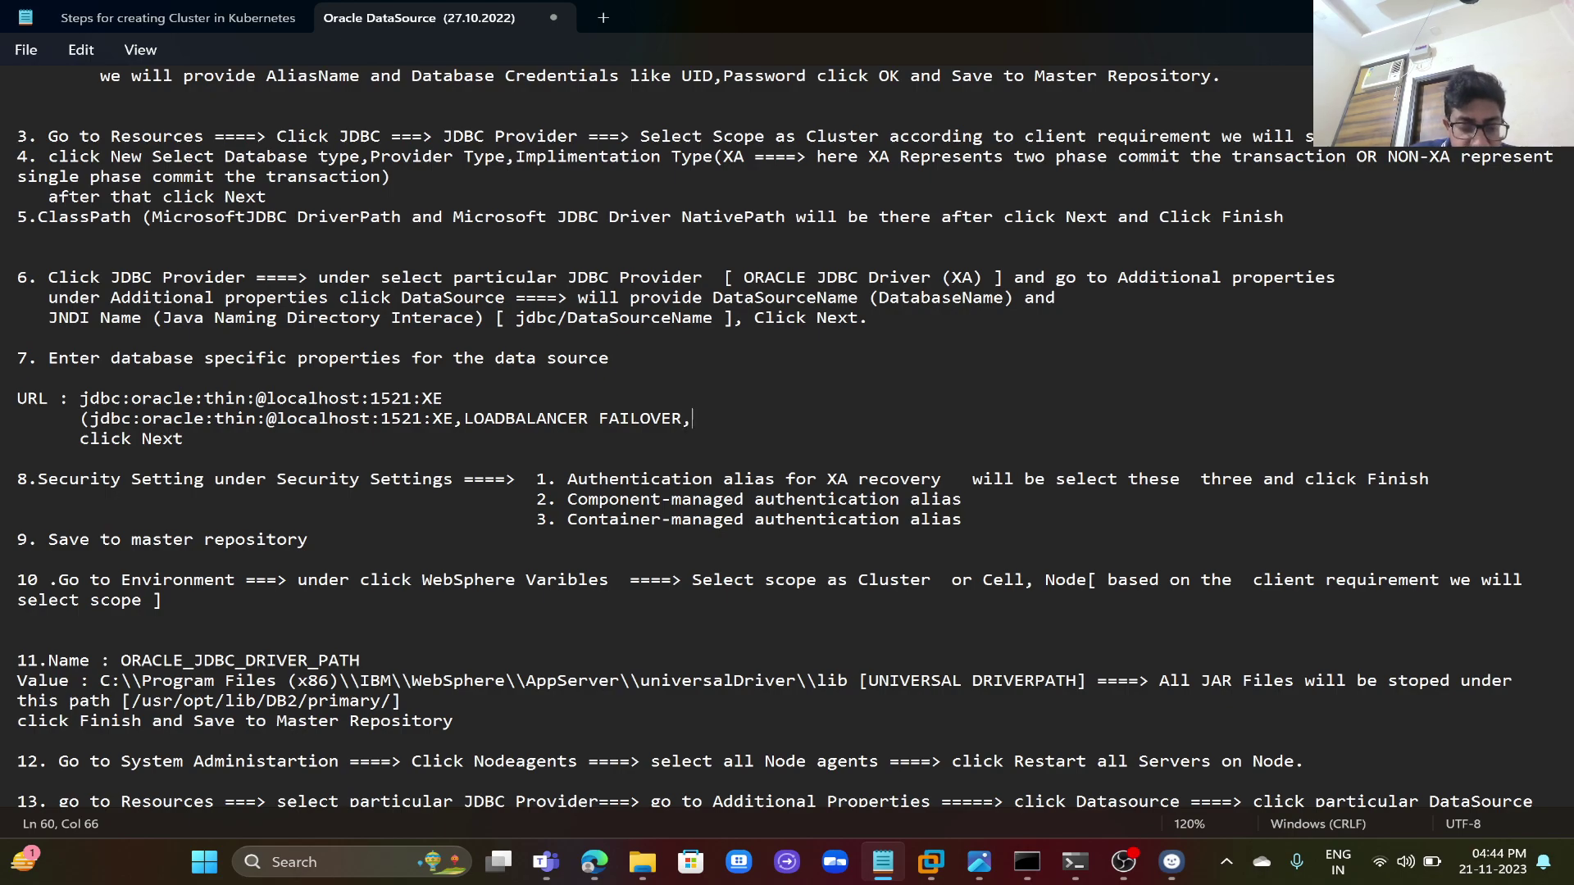
text(DB)
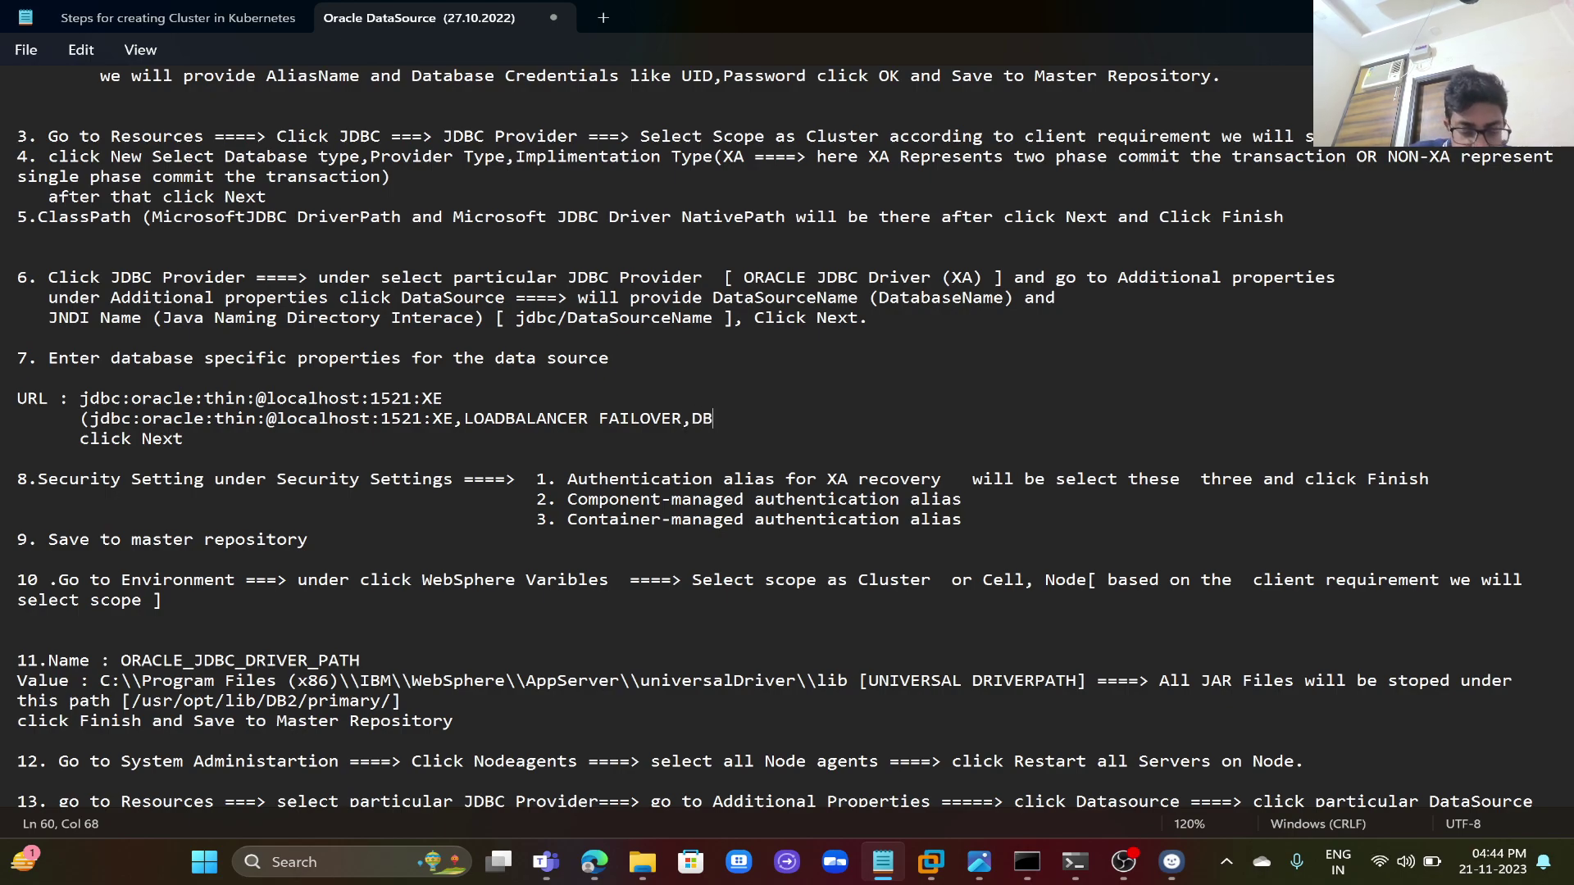
text(SCANIP)
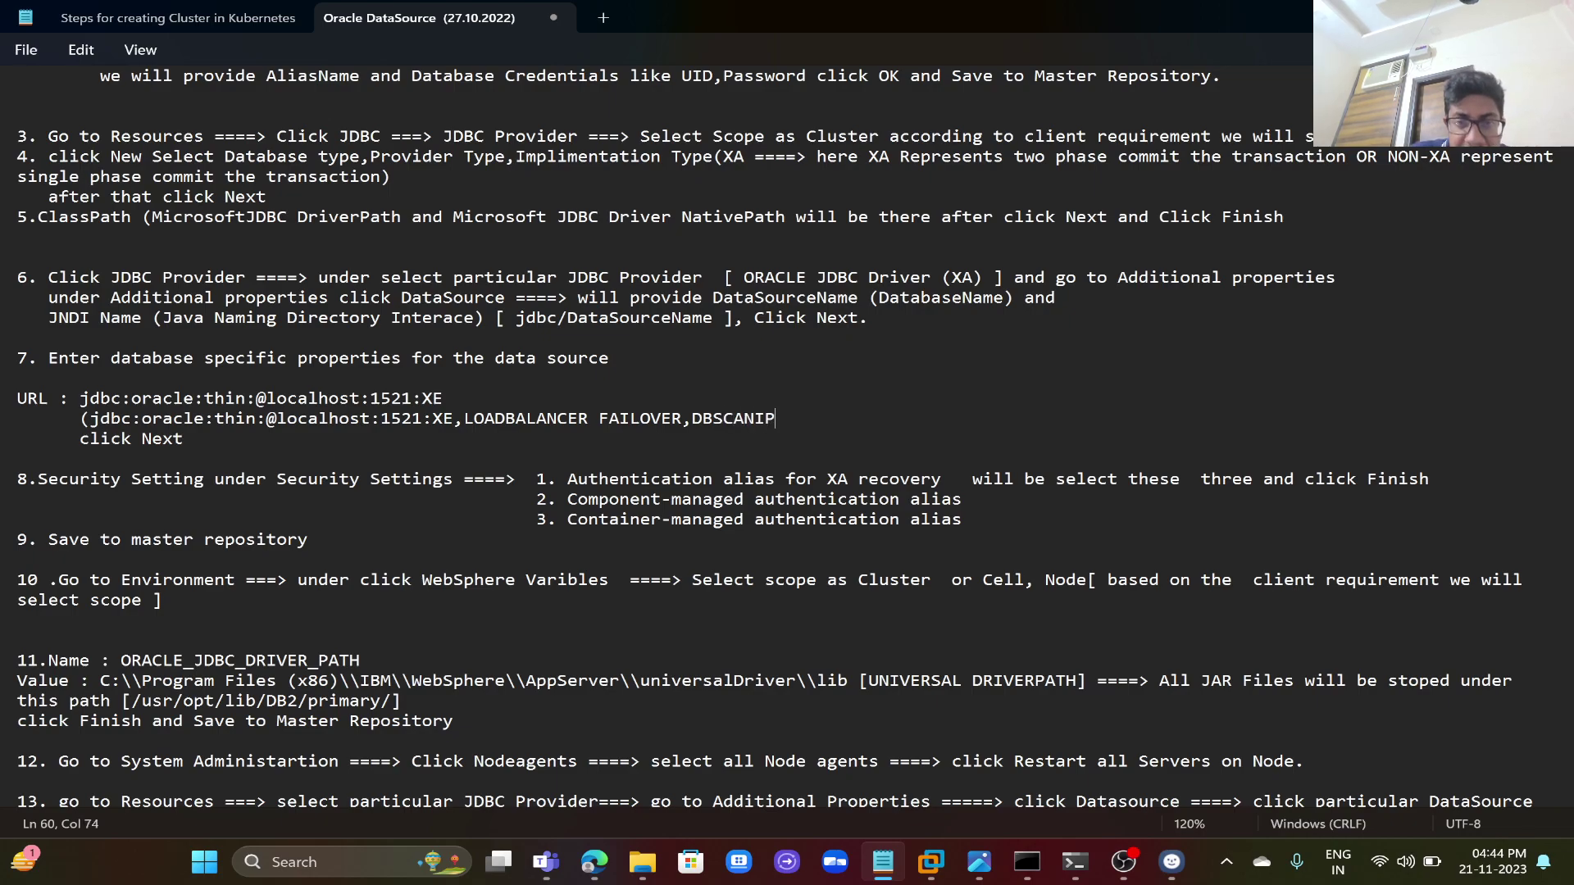
text(ADDRESS)
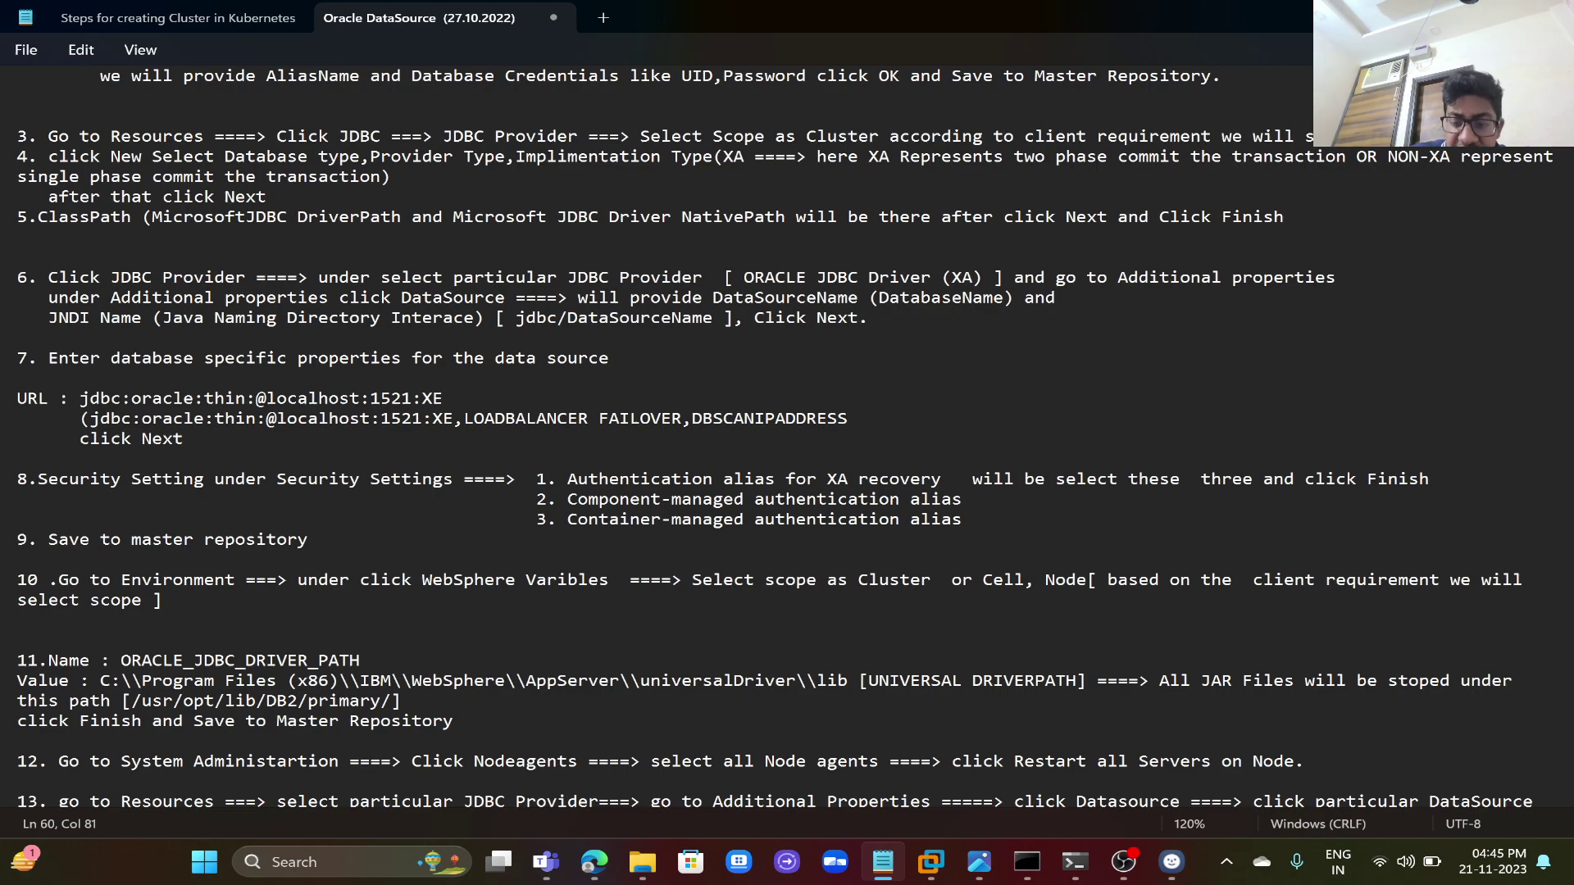
text())
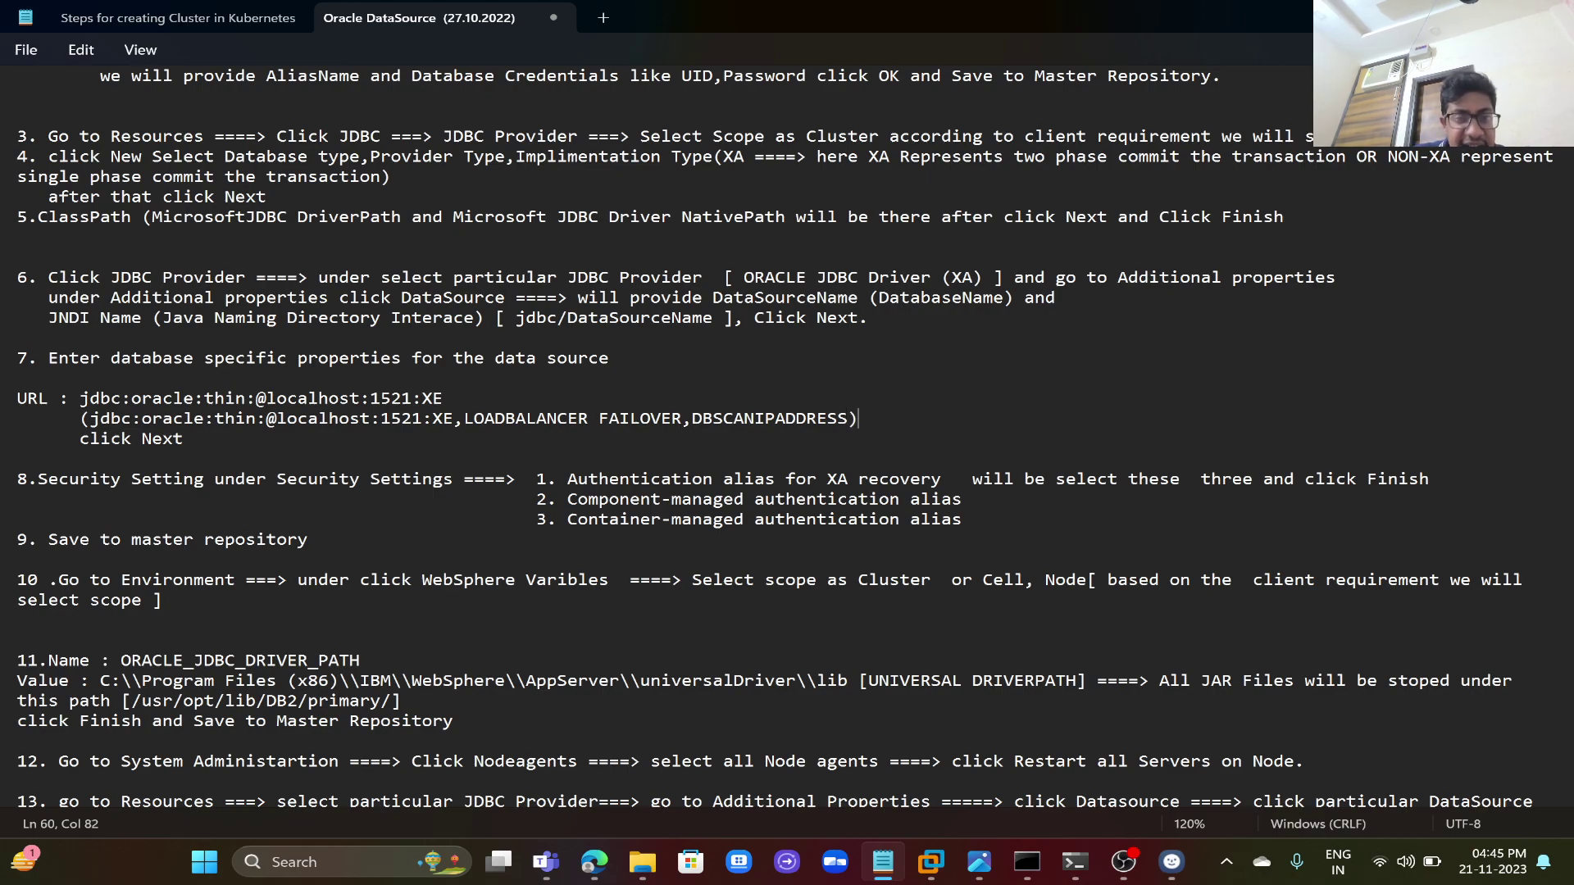
key(ctrl+plus)
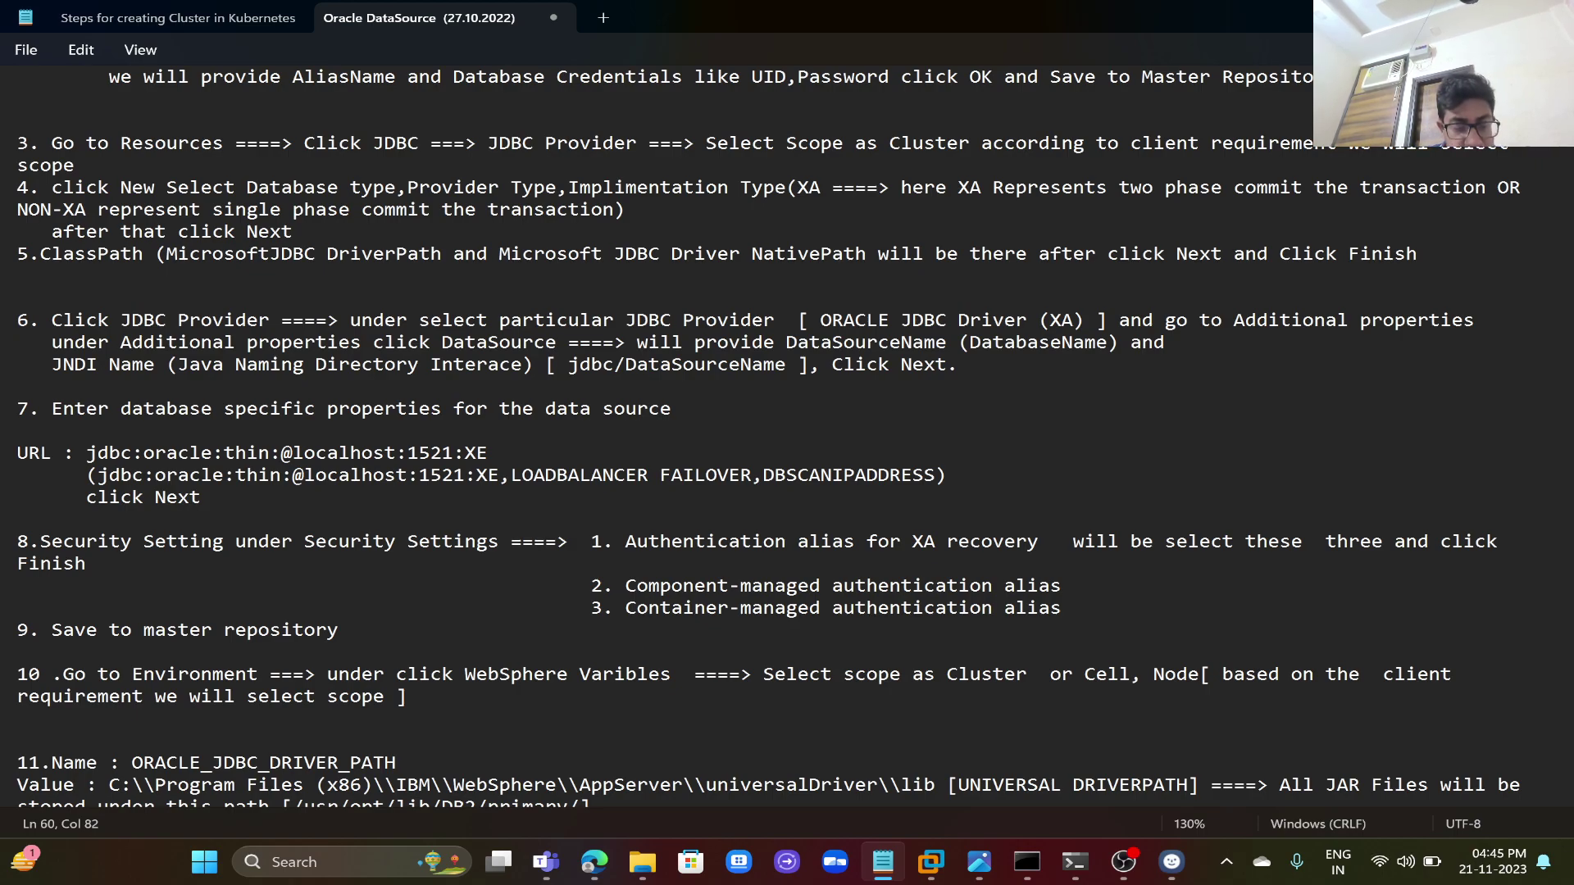
key(ctrl+s)
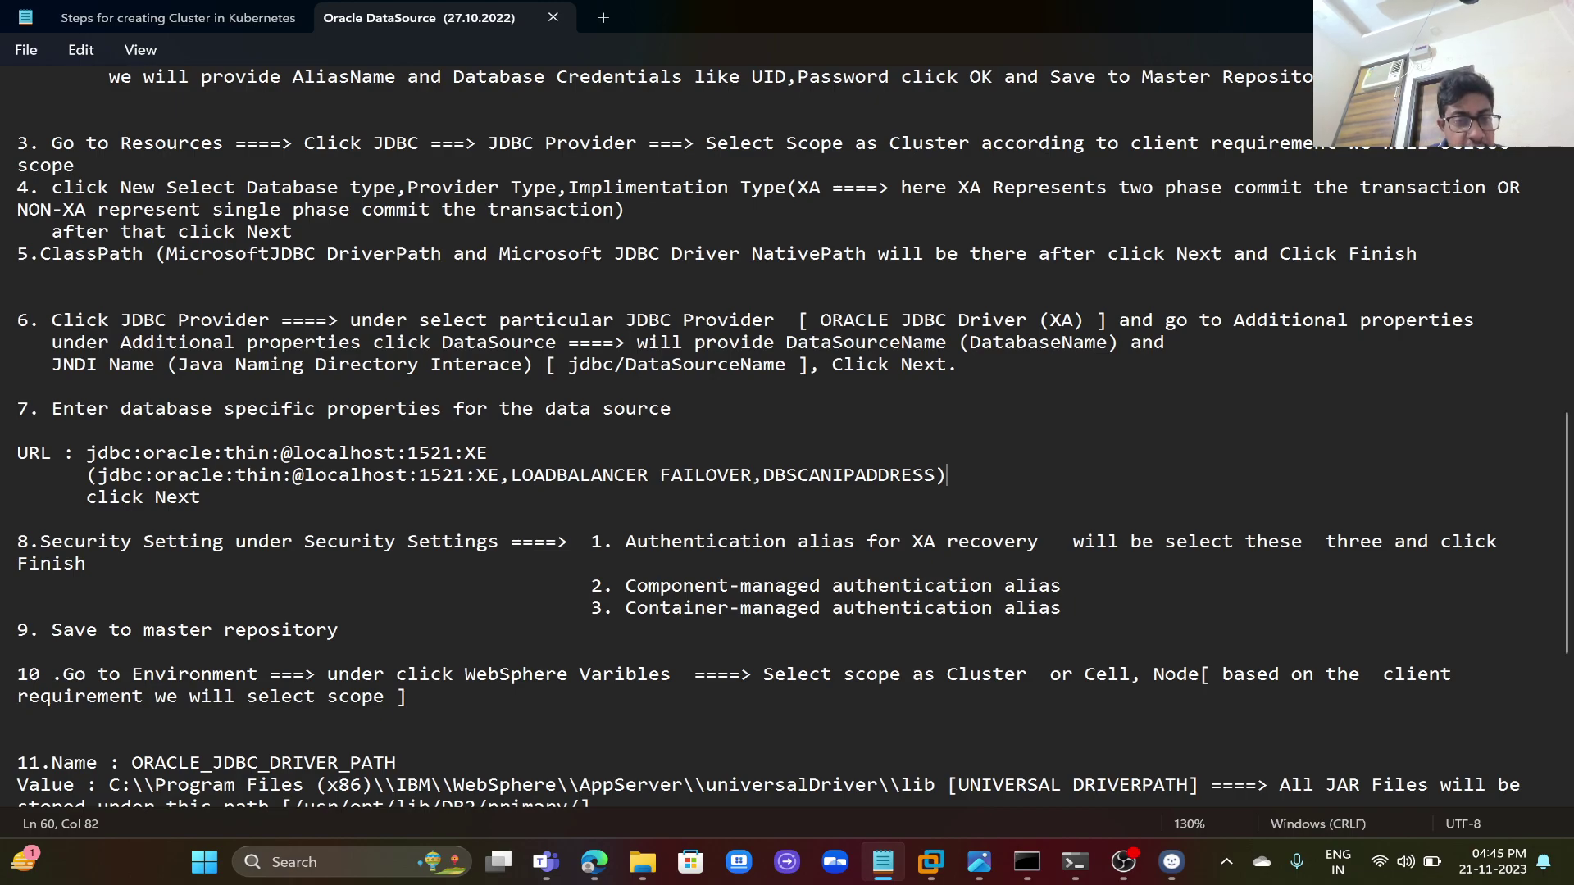
- Delete DBSCANIPADDRESS and its comma from the alternate URL line, then recheck its parts
double_click(343, 477)
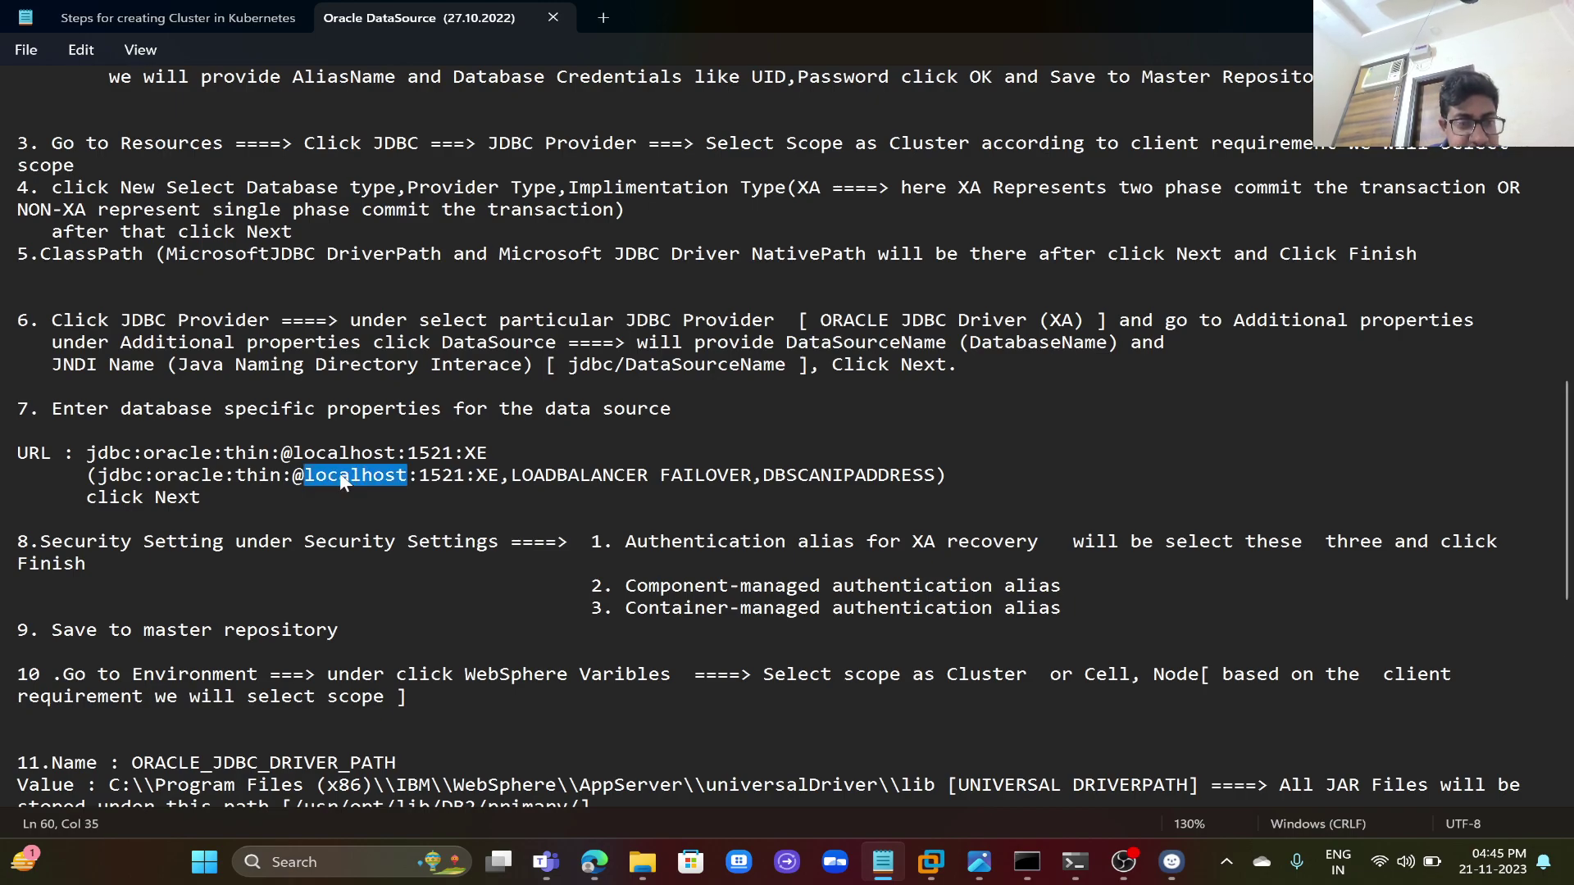
click(340, 477)
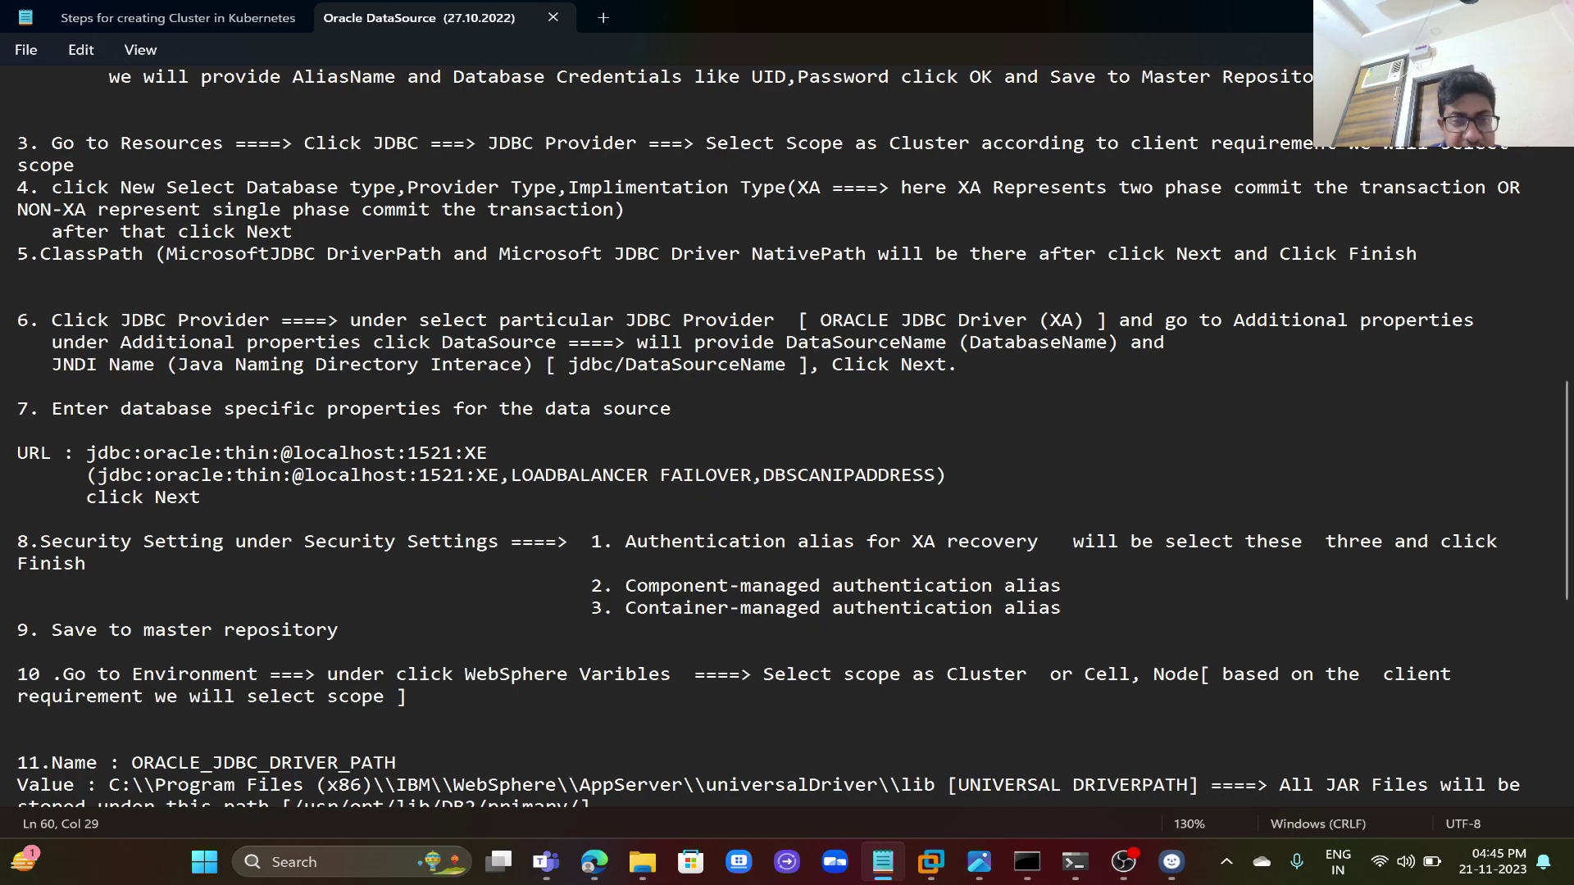
double_click(822, 478)
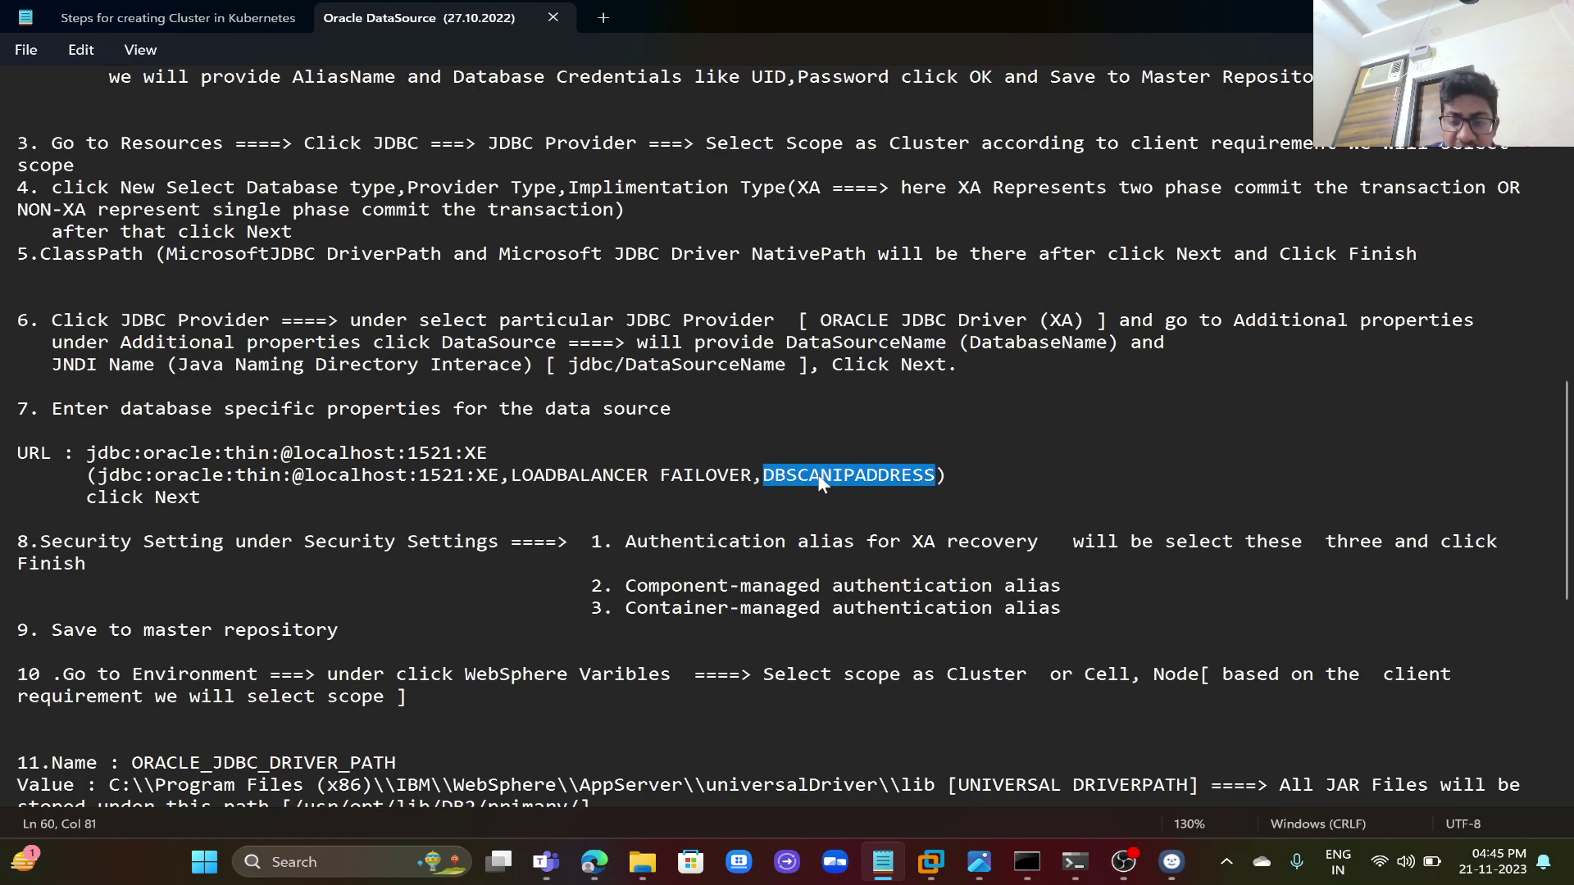
triple_click(353, 476)
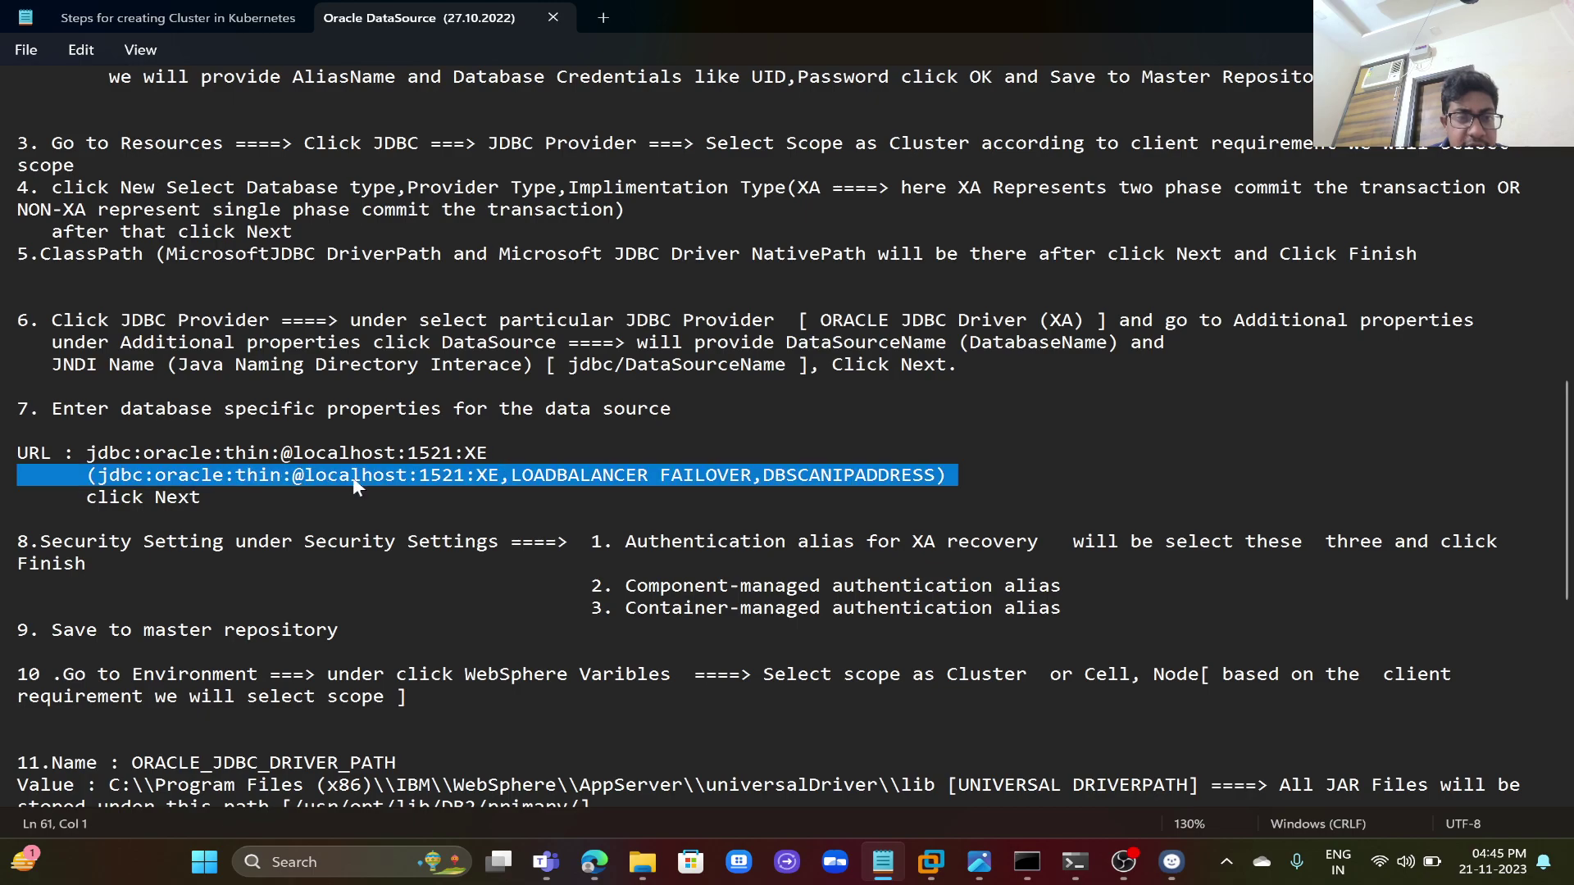
double_click(352, 475)
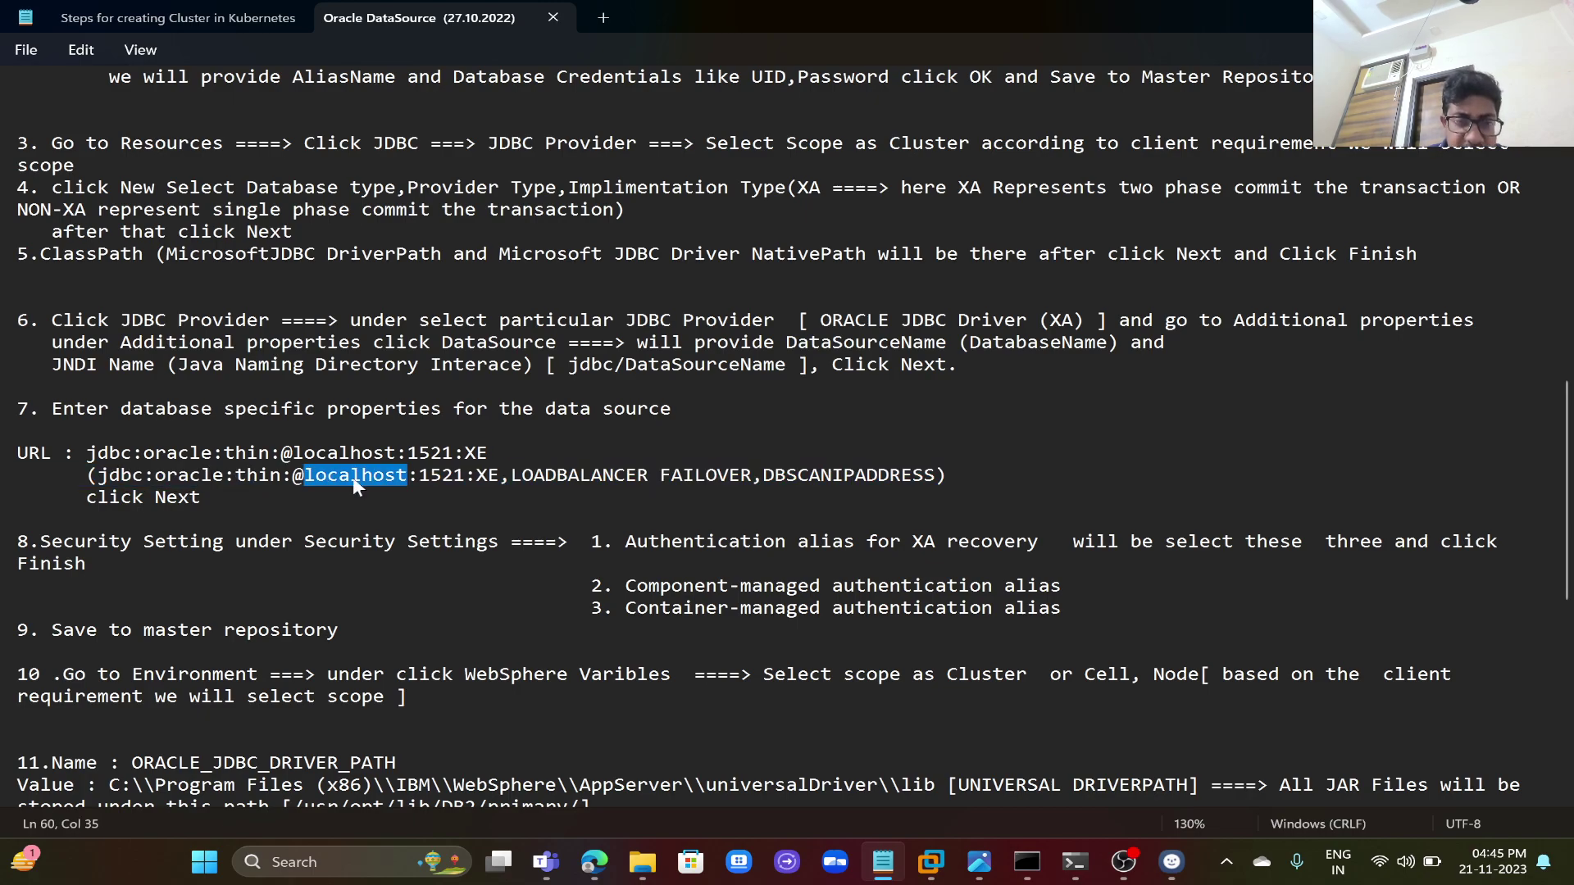
double_click(823, 479)
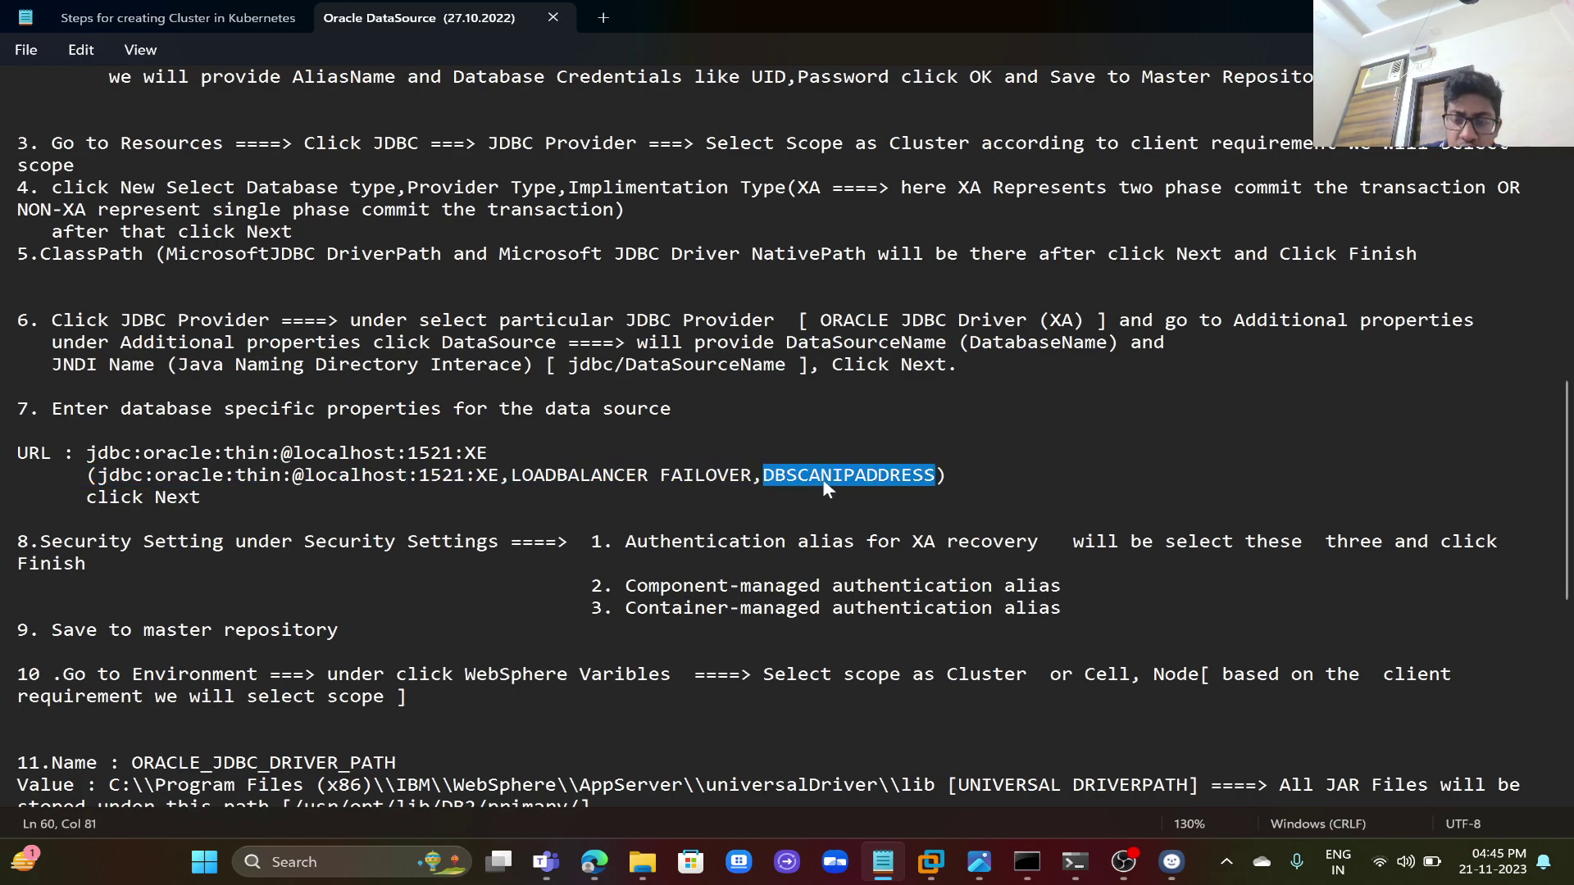
key(BackSpace)
key(BackSpace)
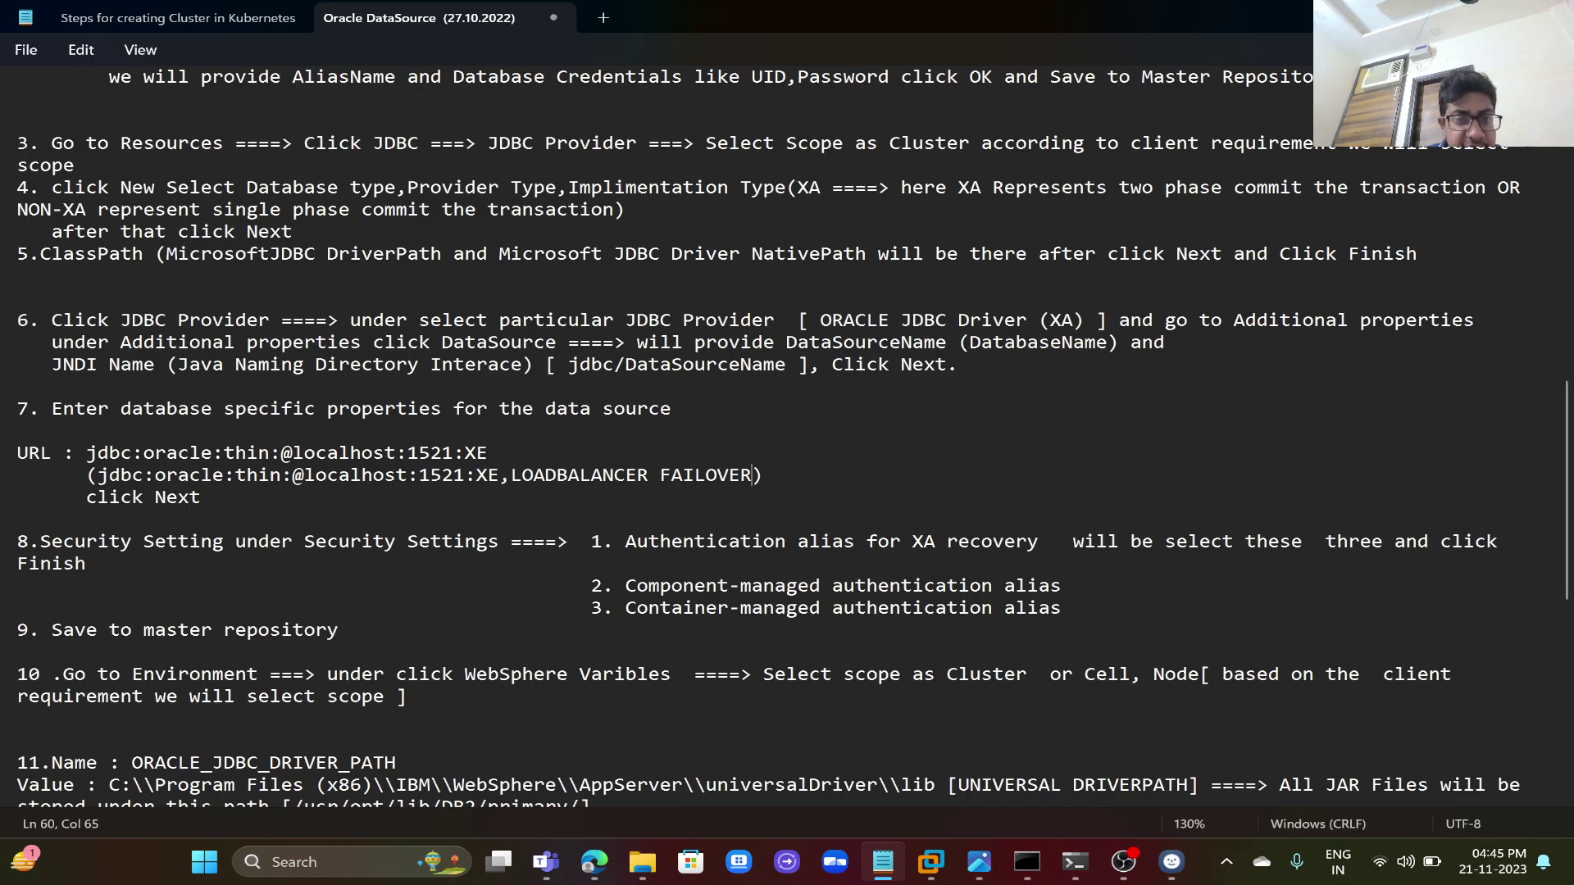
double_click(355, 475)
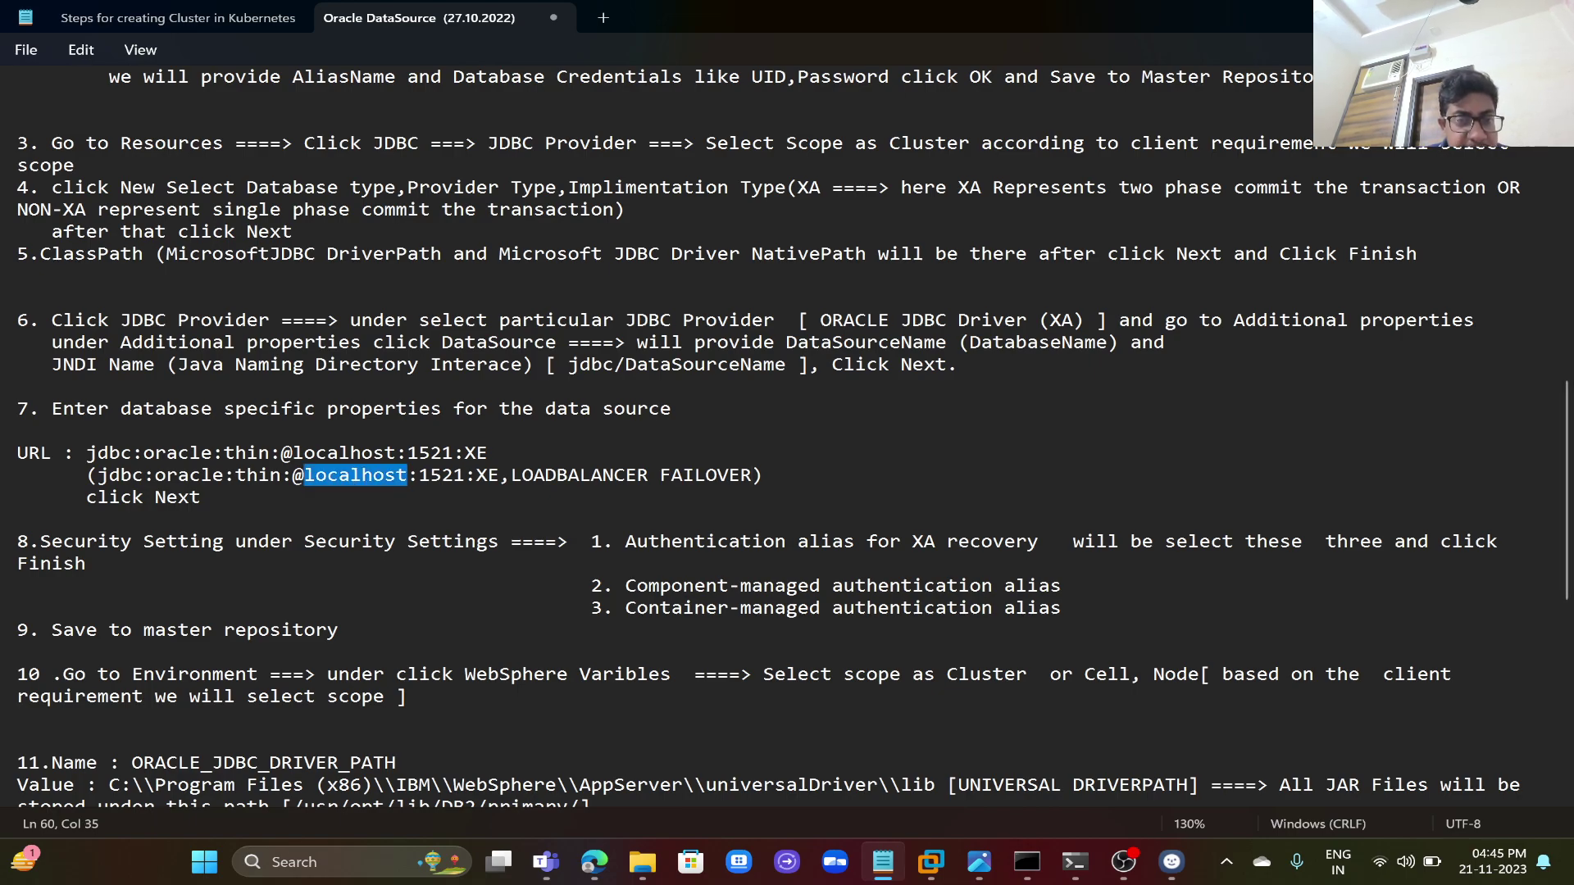
double_click(453, 475)
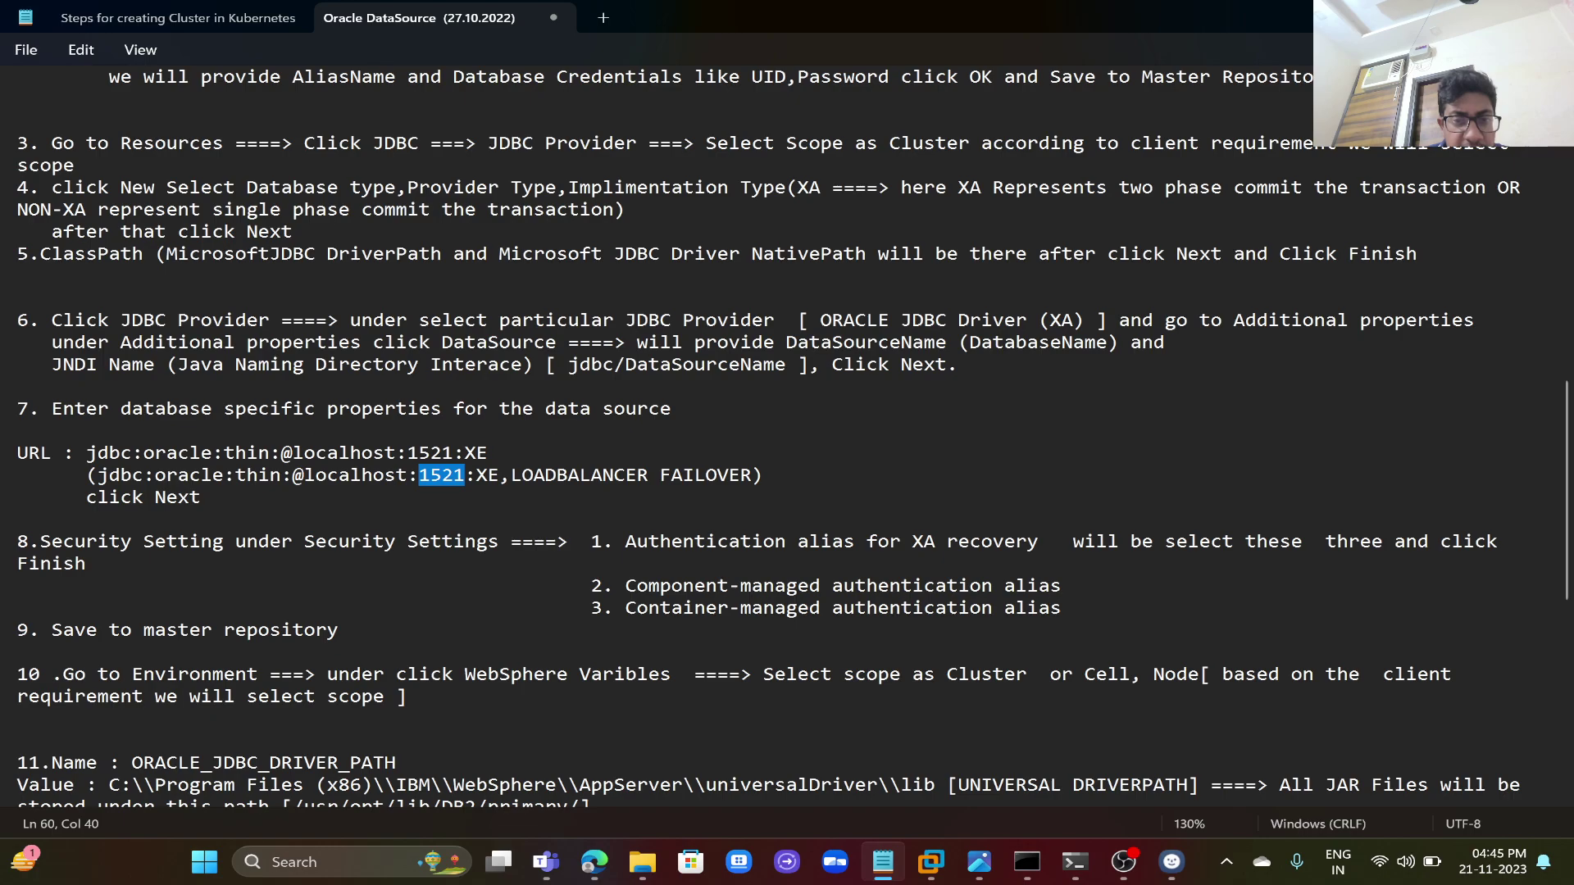
double_click(547, 484)
double_click(707, 478)
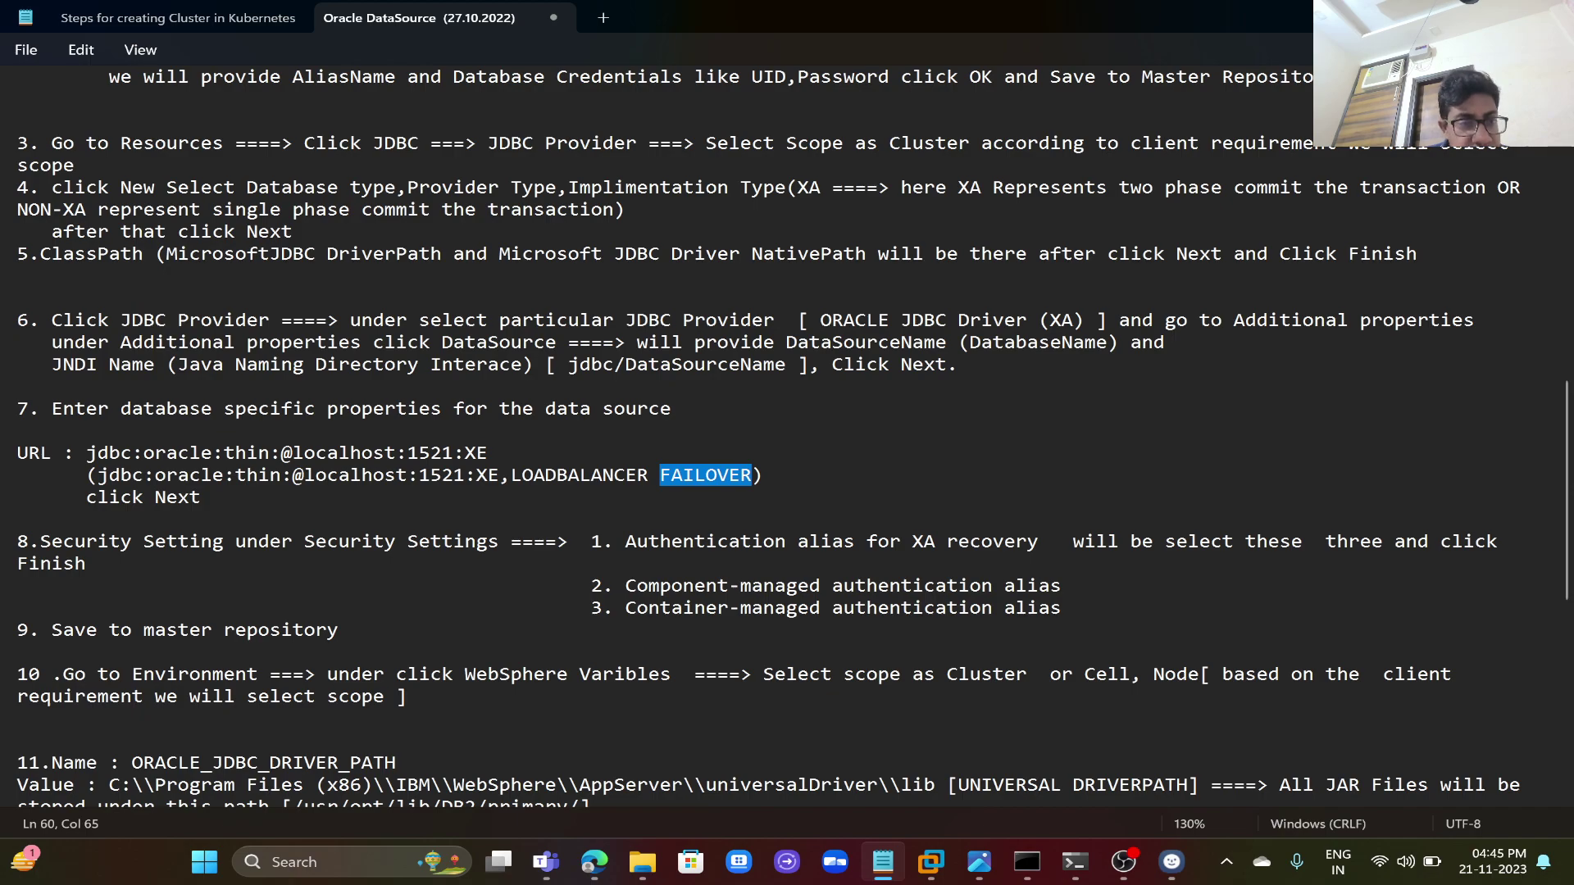
click(594, 862)
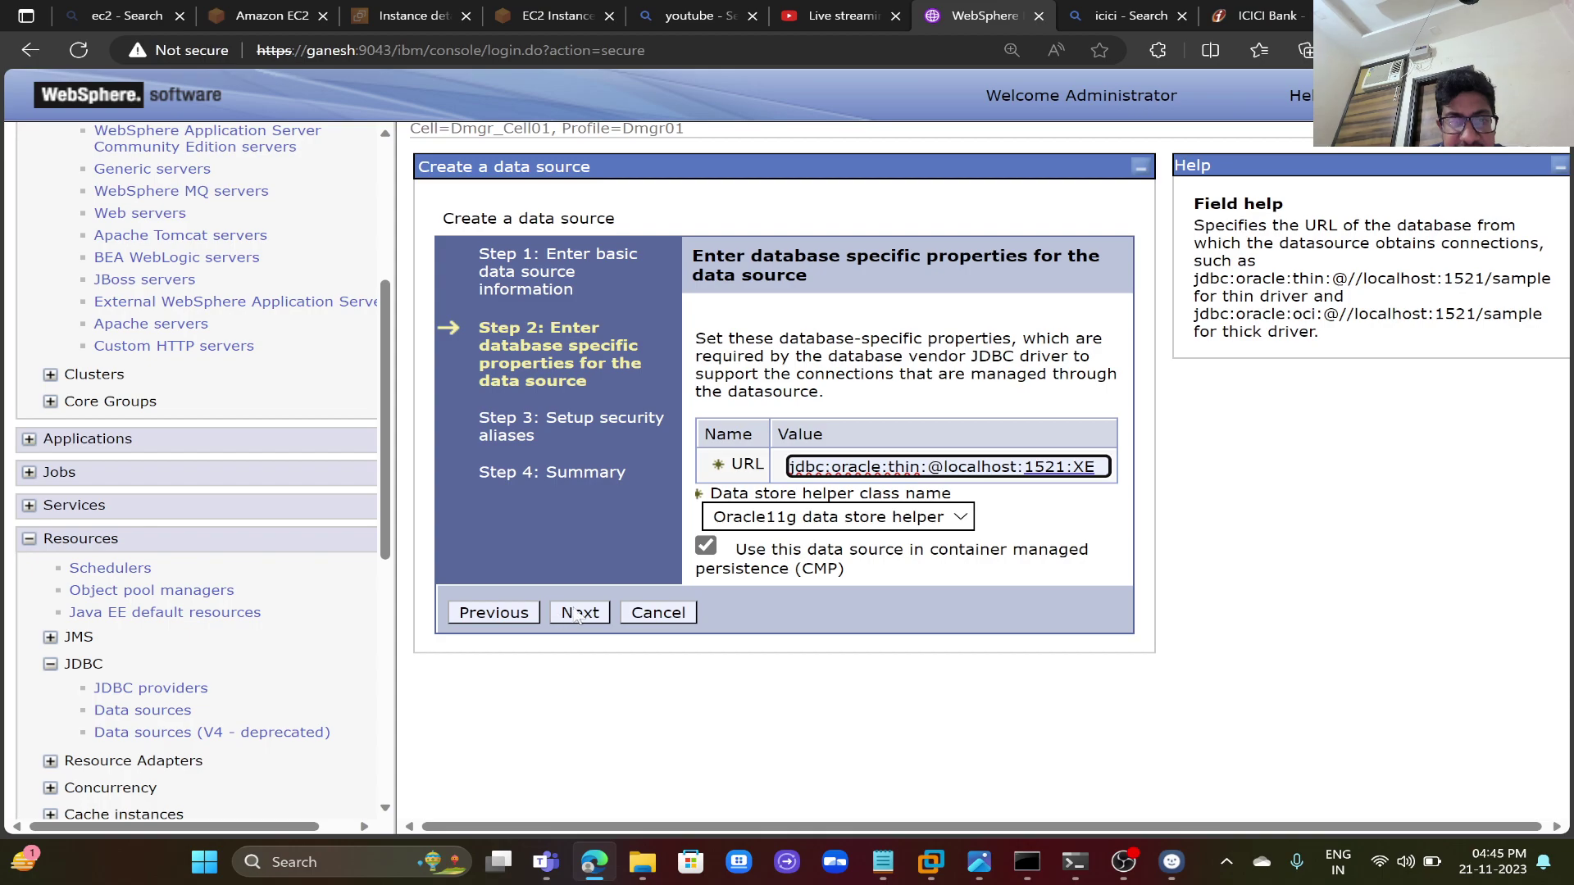
- Keep the entered URL and the Oracle11g data store helper
click(582, 619)
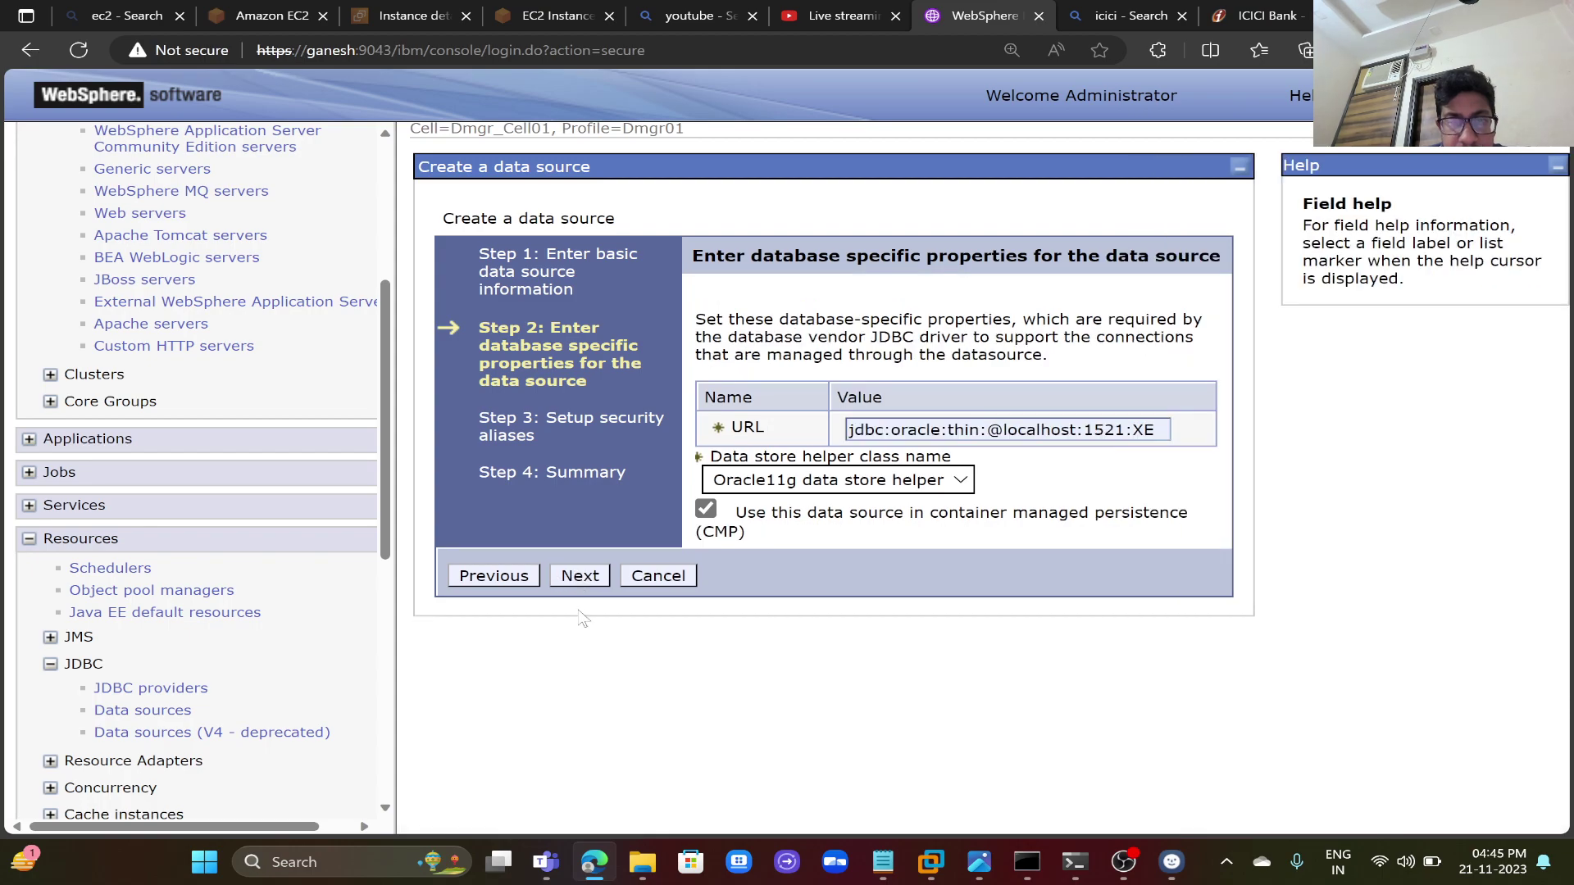
click(871, 479)
click(871, 480)
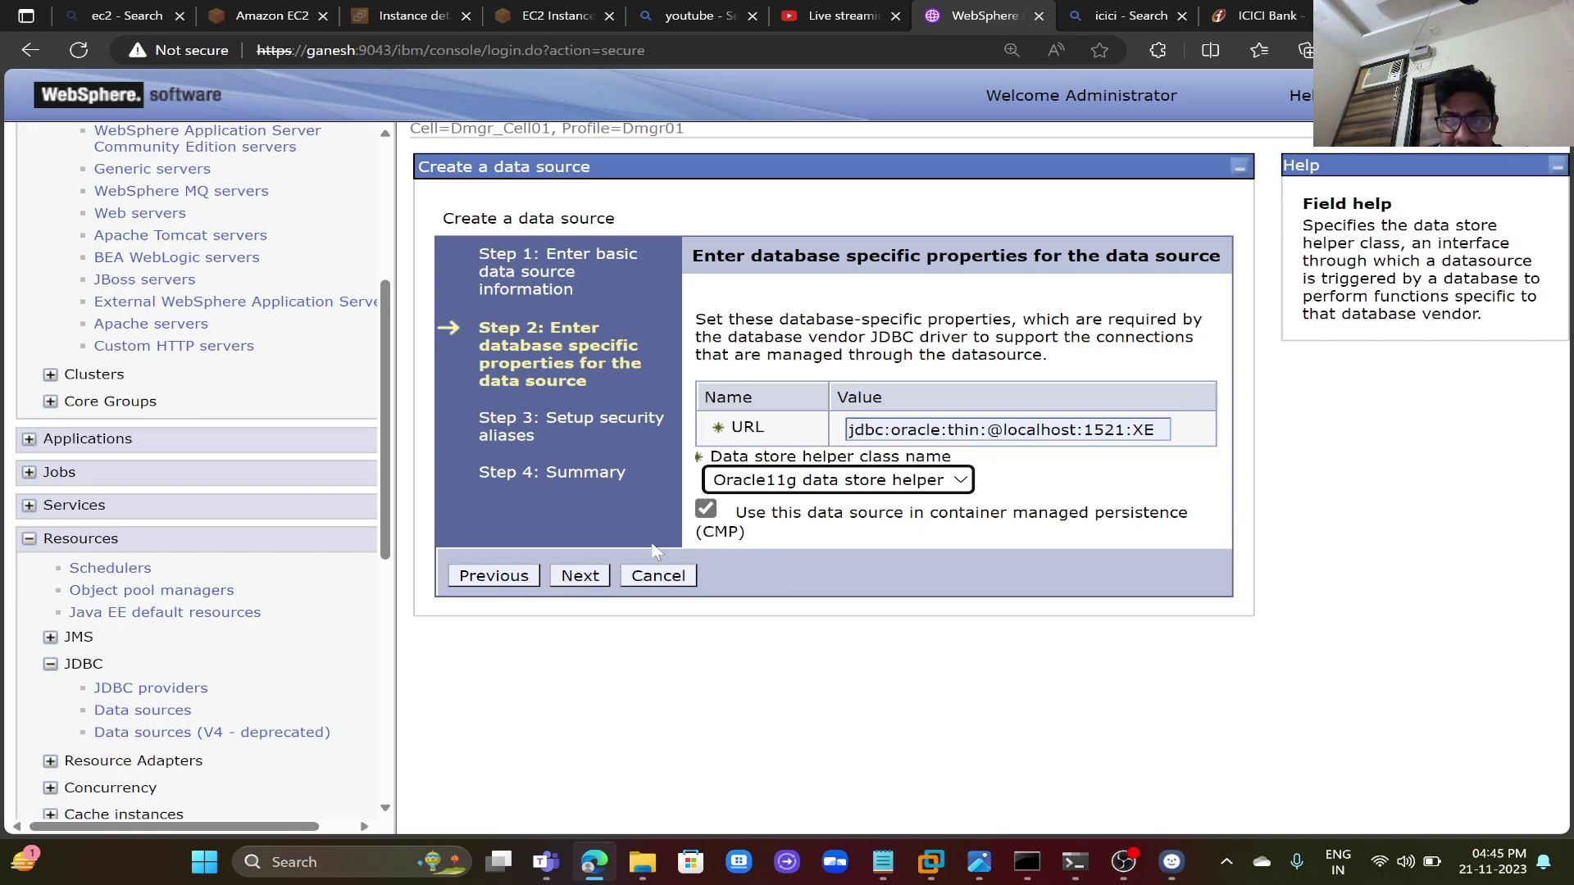
click(580, 576)
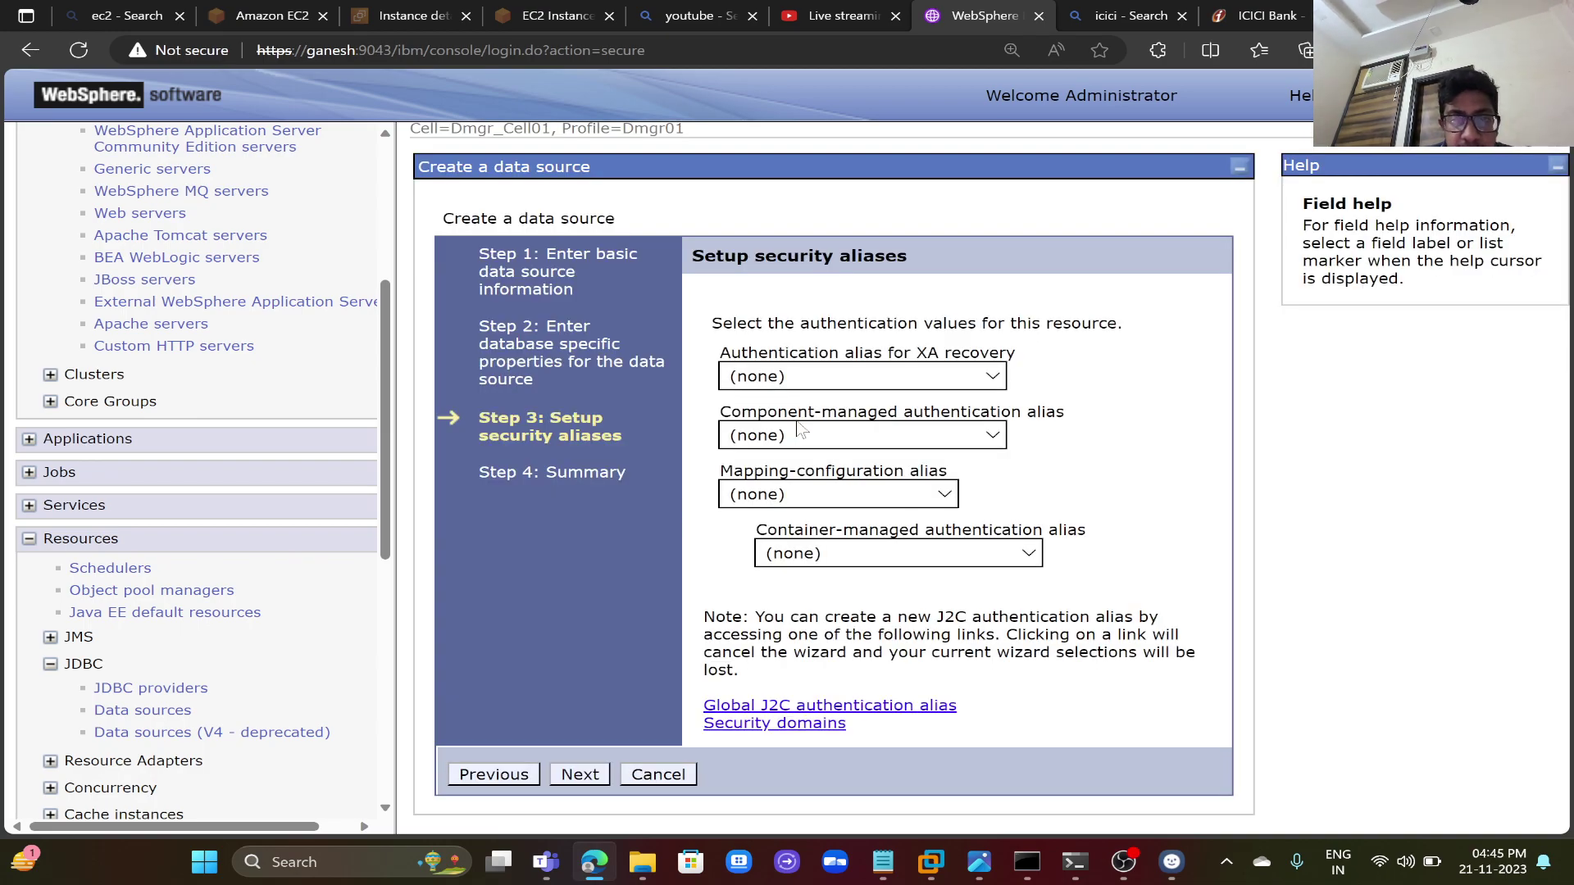
- Set XA recovery, component-managed and container-managed aliases to Dmgr_Node01/ORACLE_Class
click(869, 378)
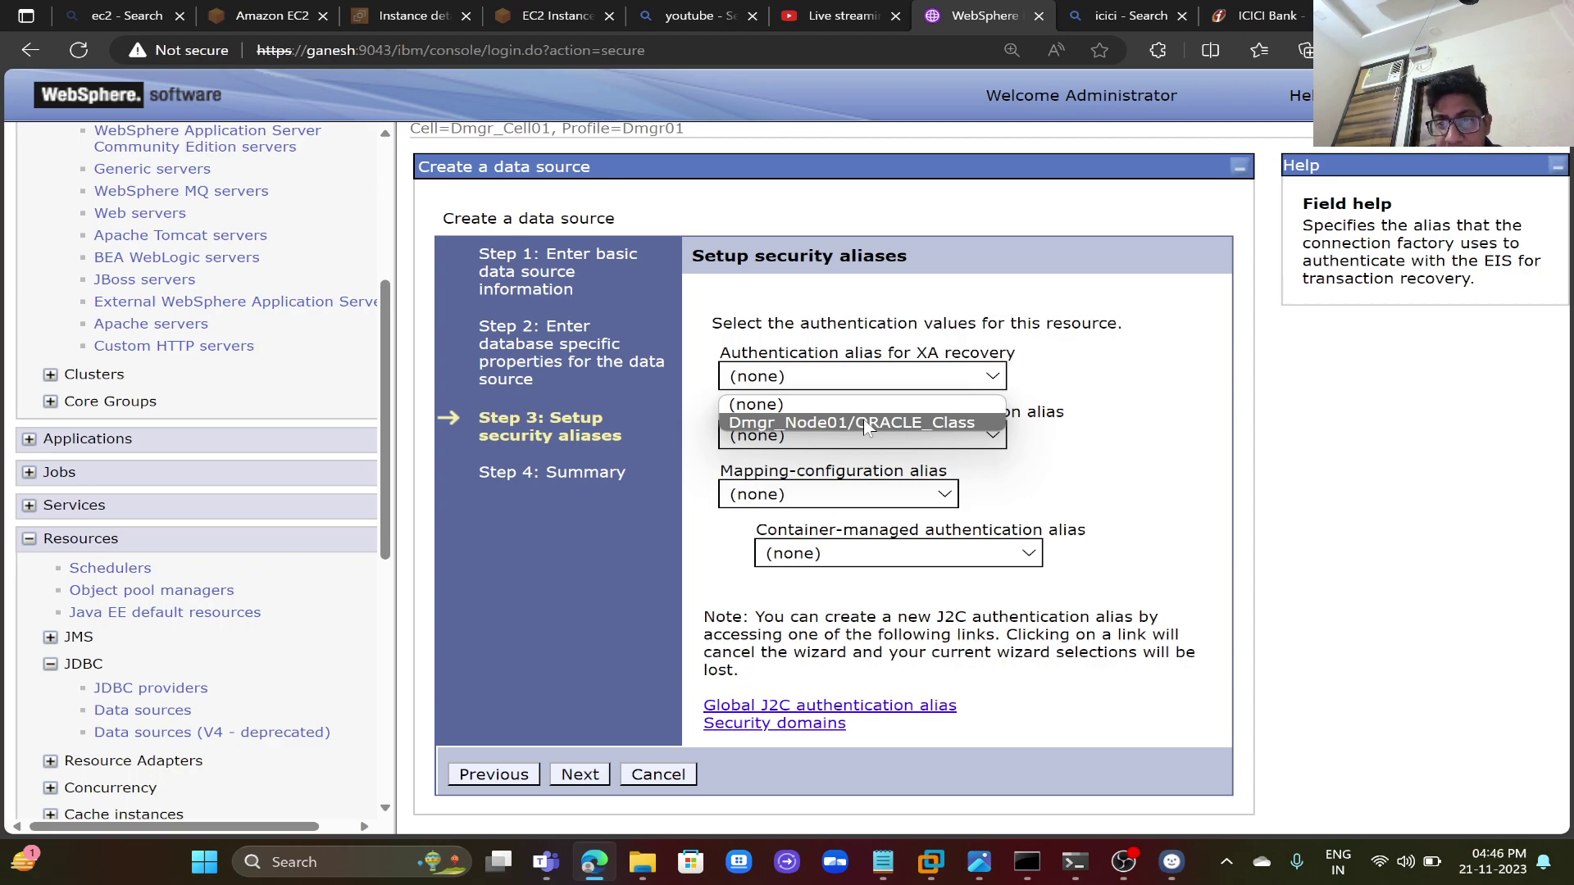
click(867, 425)
click(863, 443)
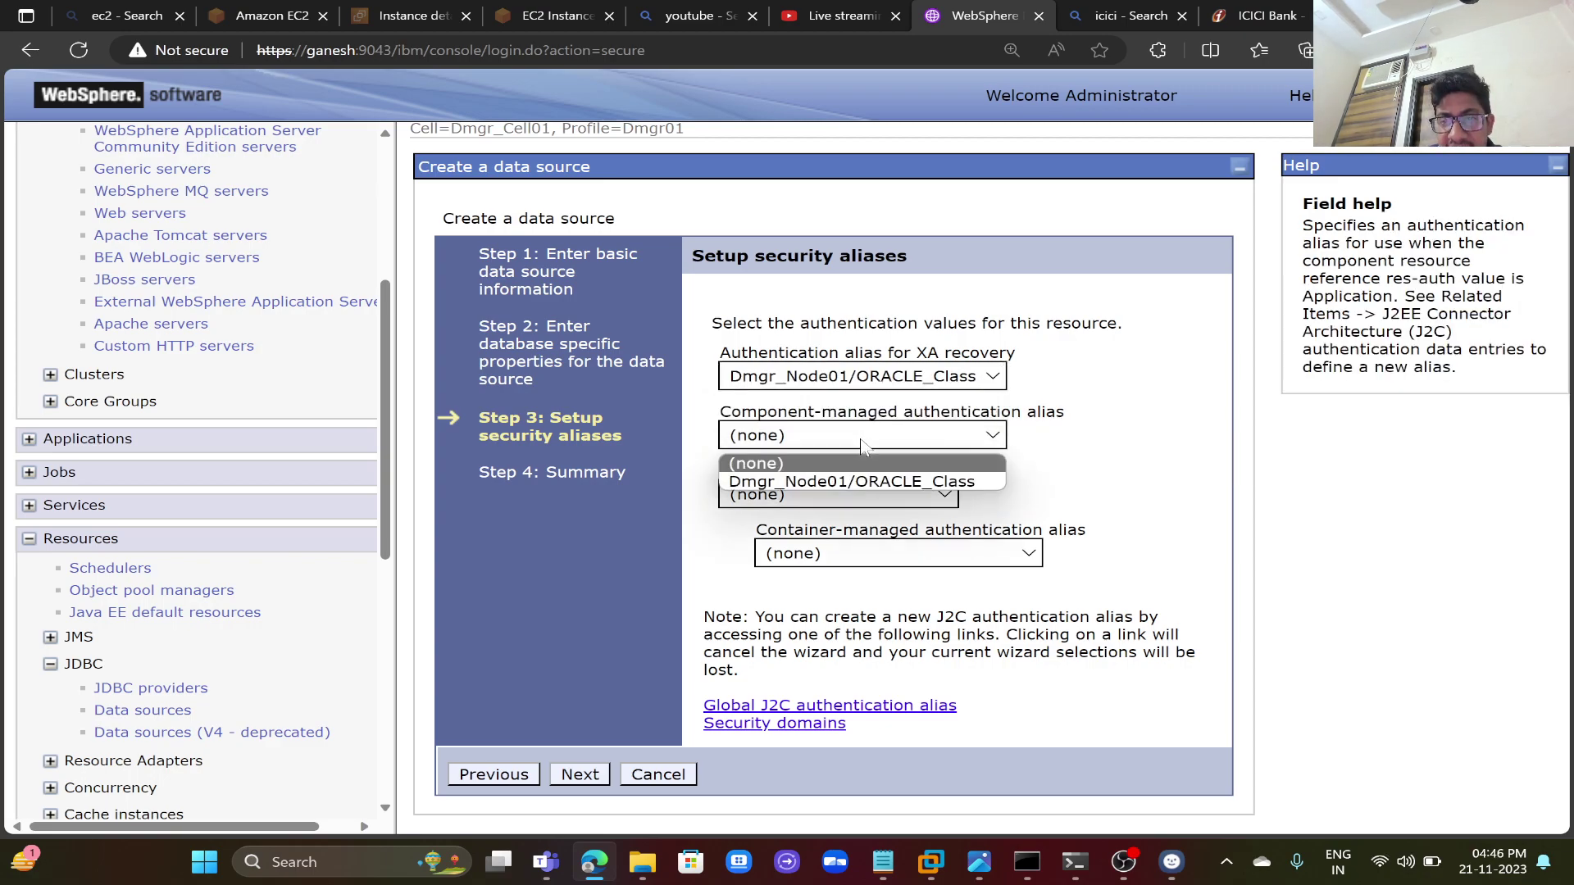
click(867, 482)
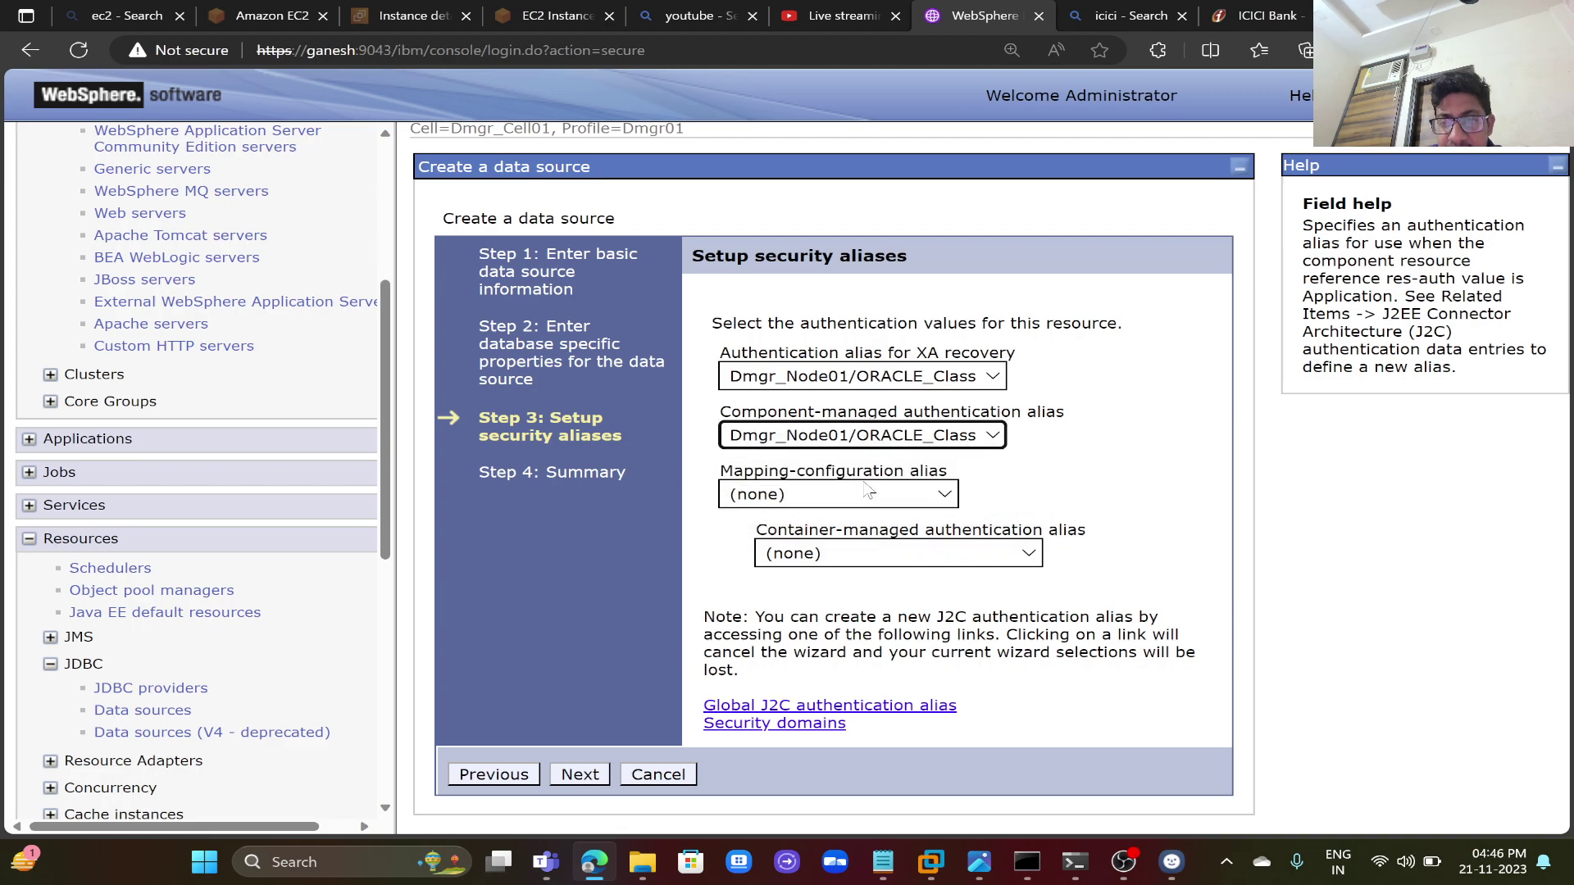
click(867, 554)
click(864, 601)
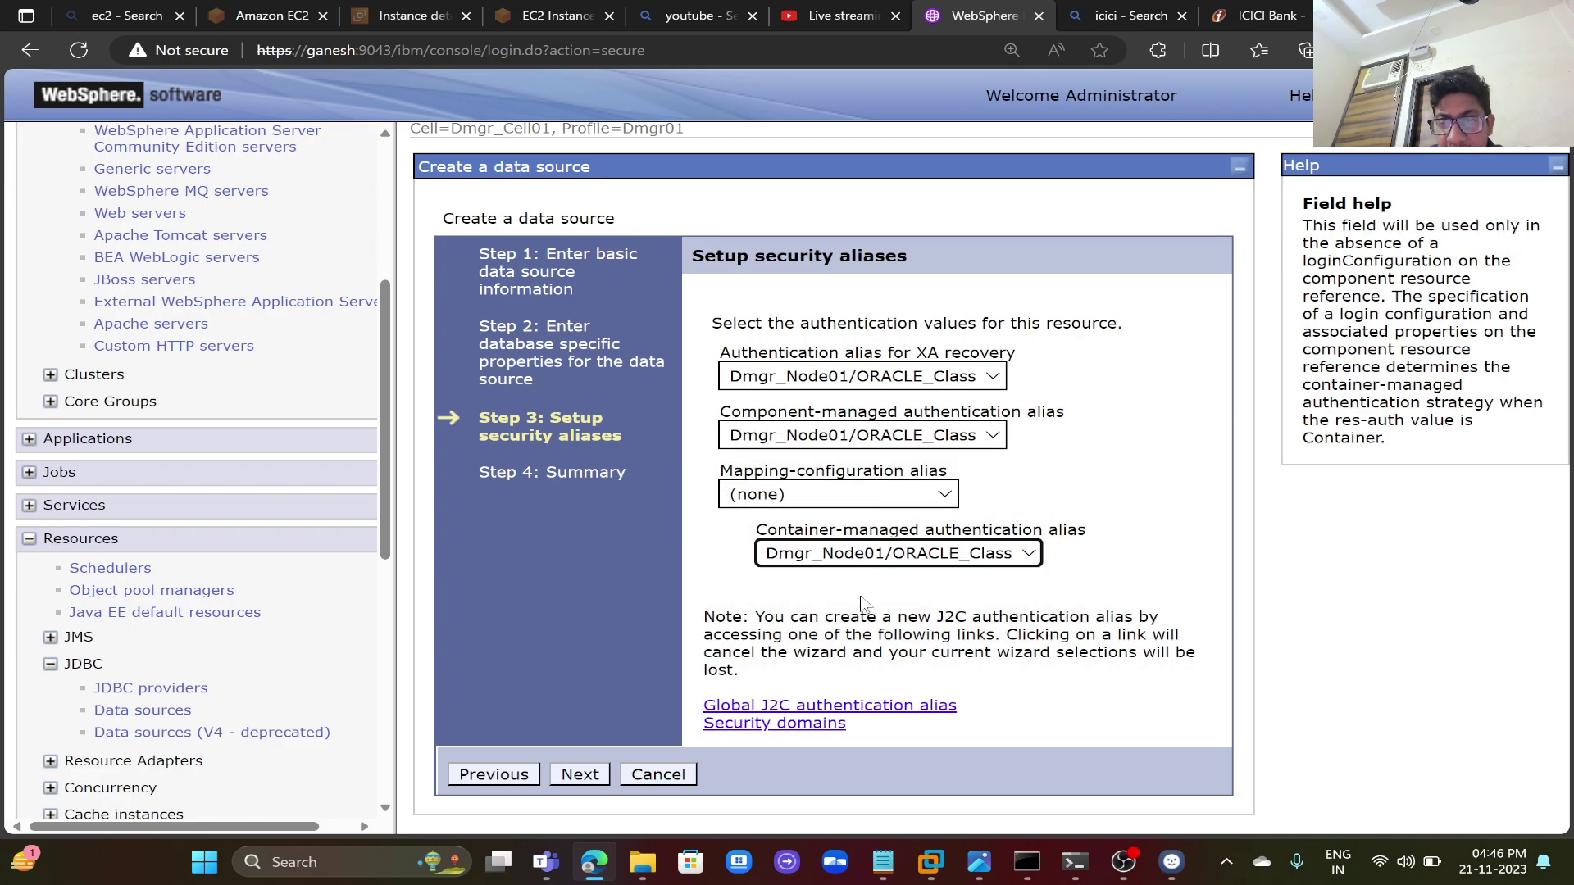
click(580, 776)
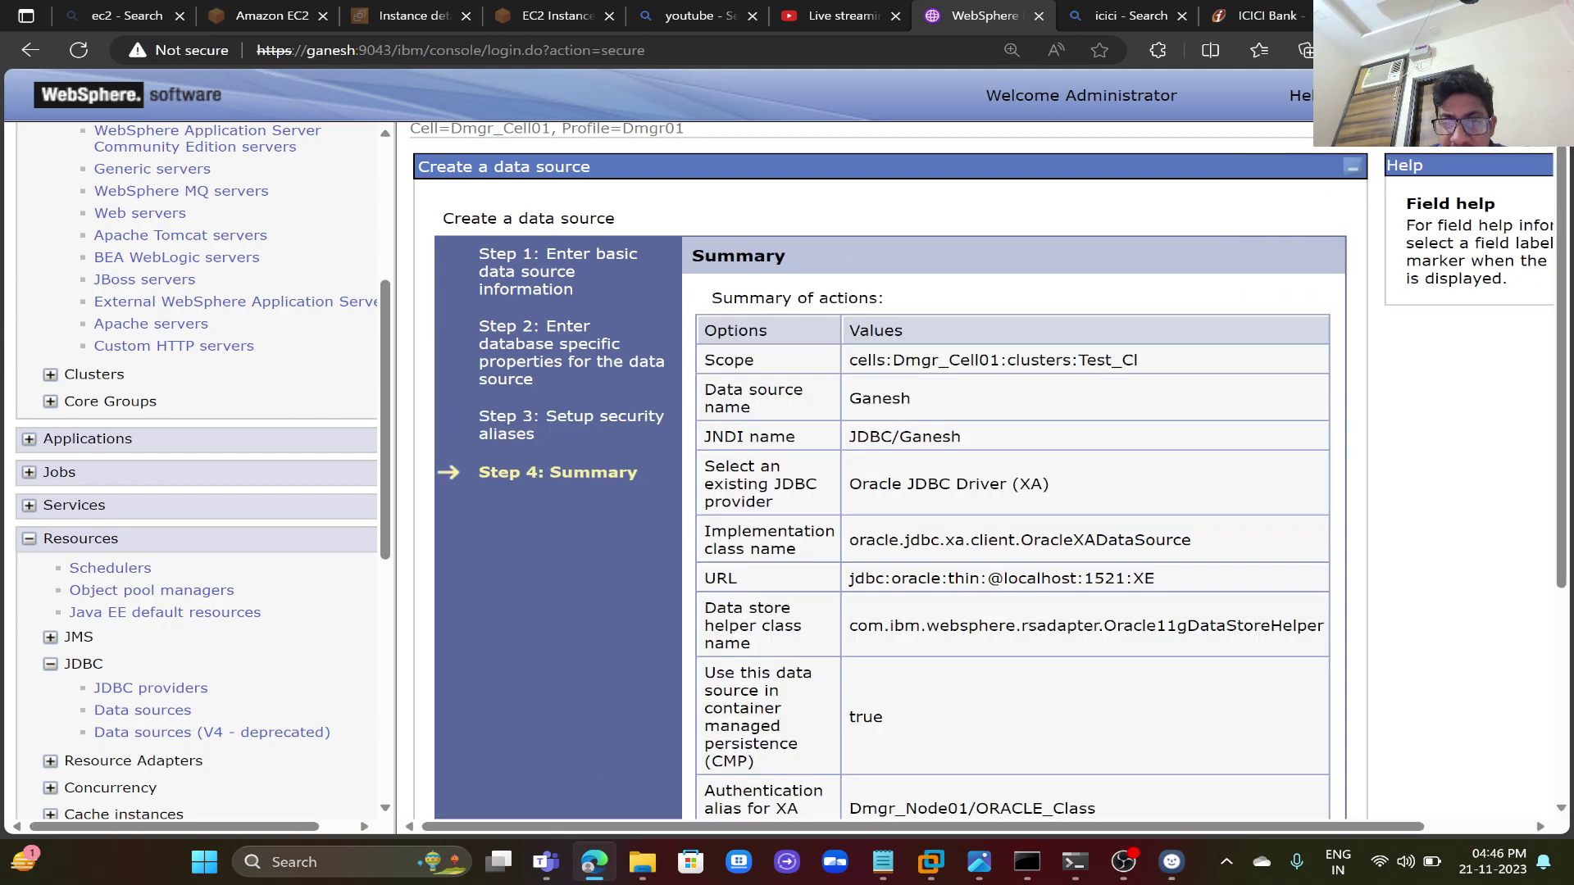
- Finish the Ganesh (JDBC/Ganesh) data source and save it with node synchronization
scroll(814, 679, down, 4)
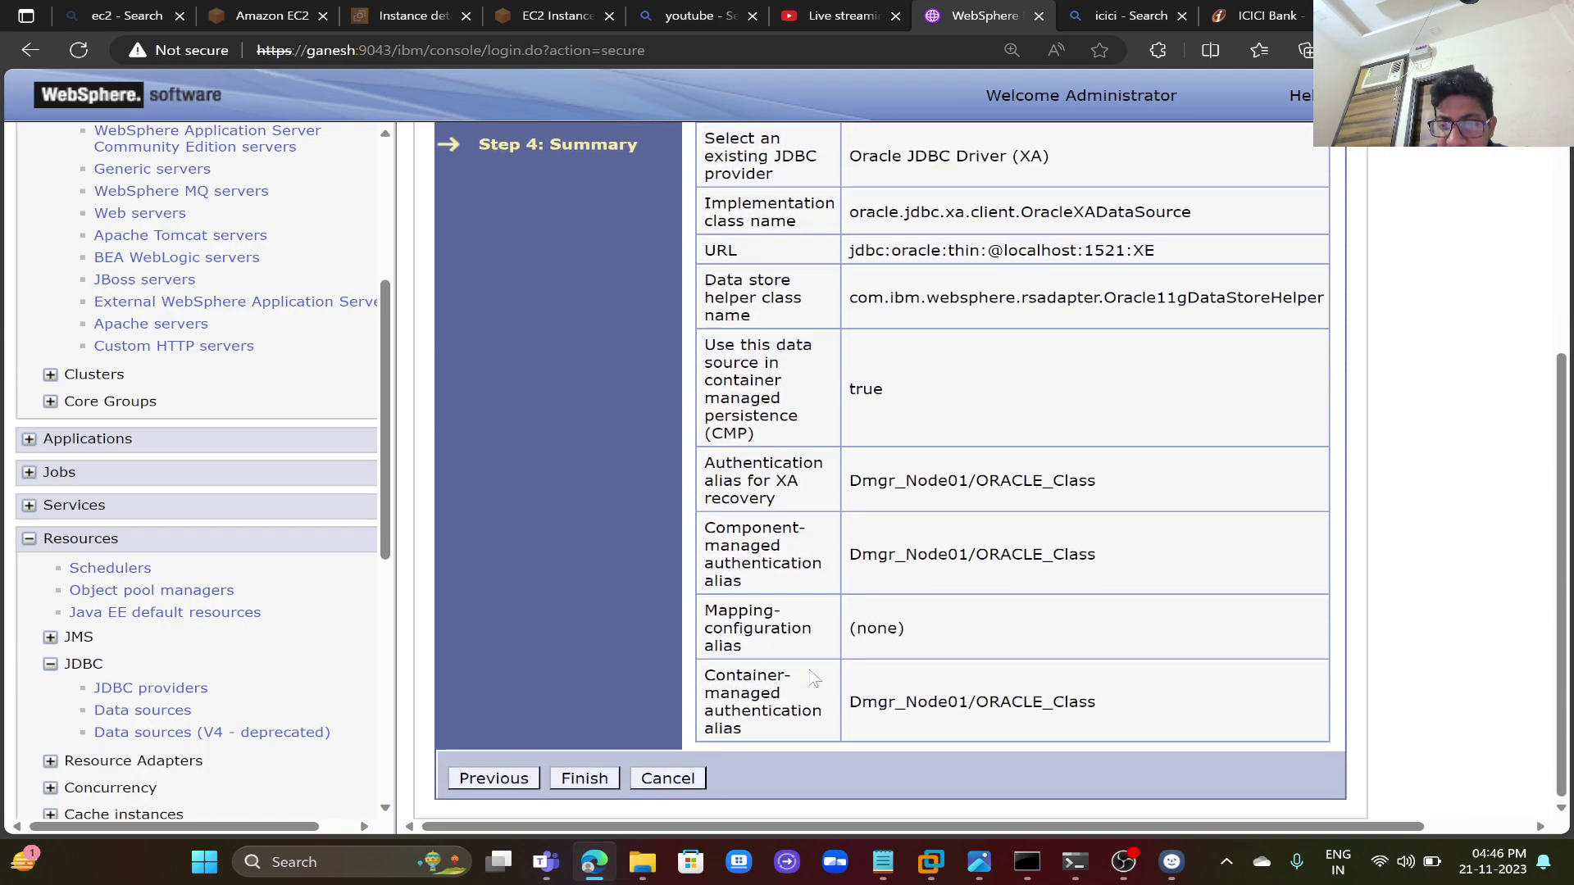
click(587, 782)
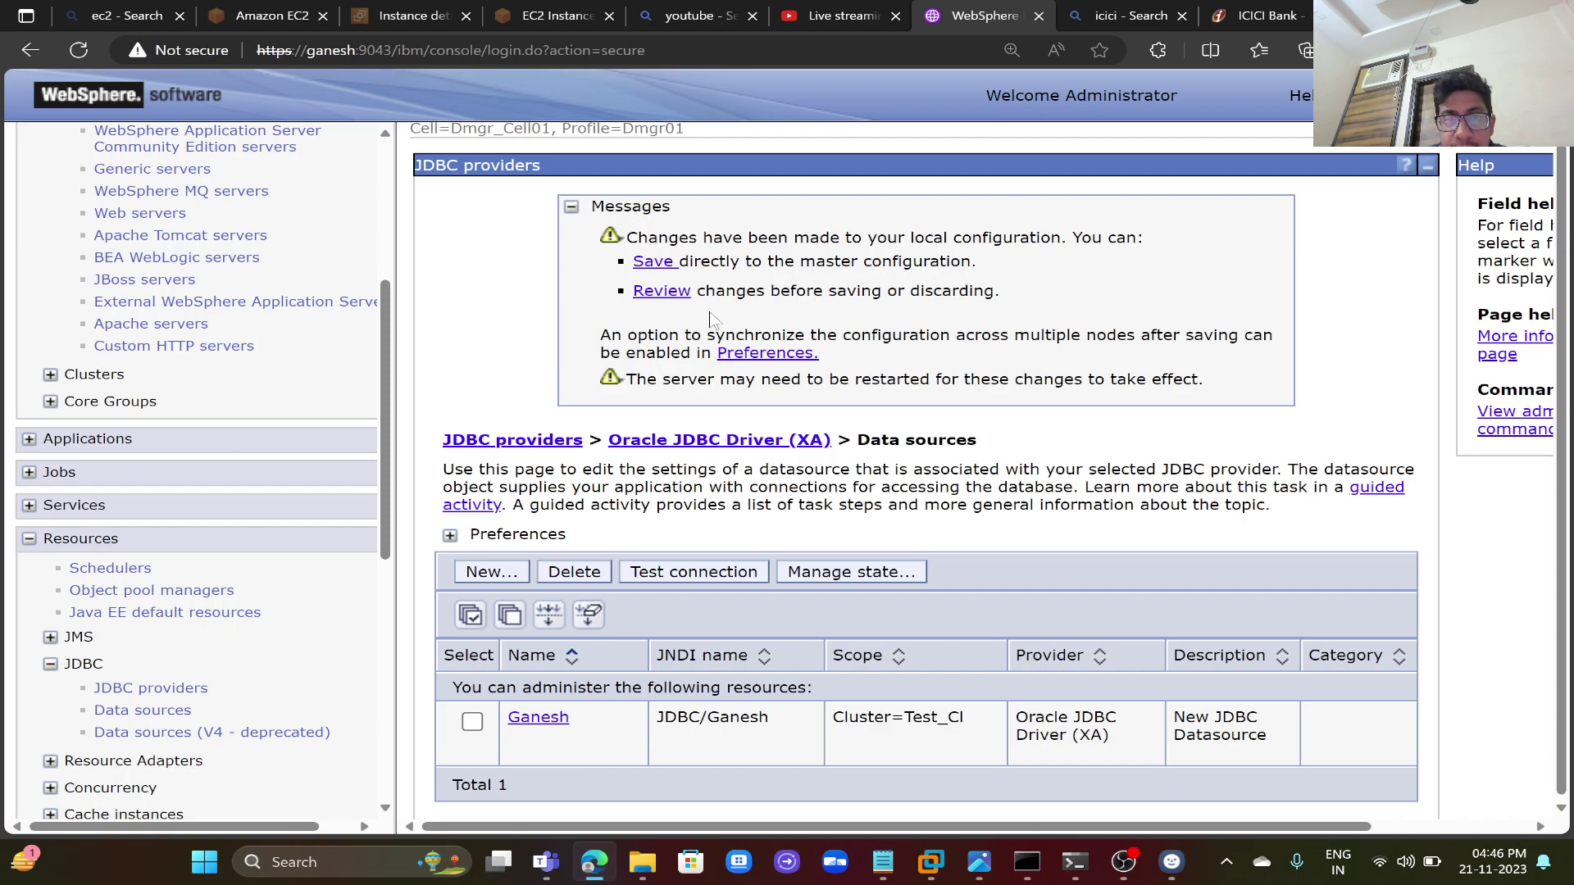
click(681, 293)
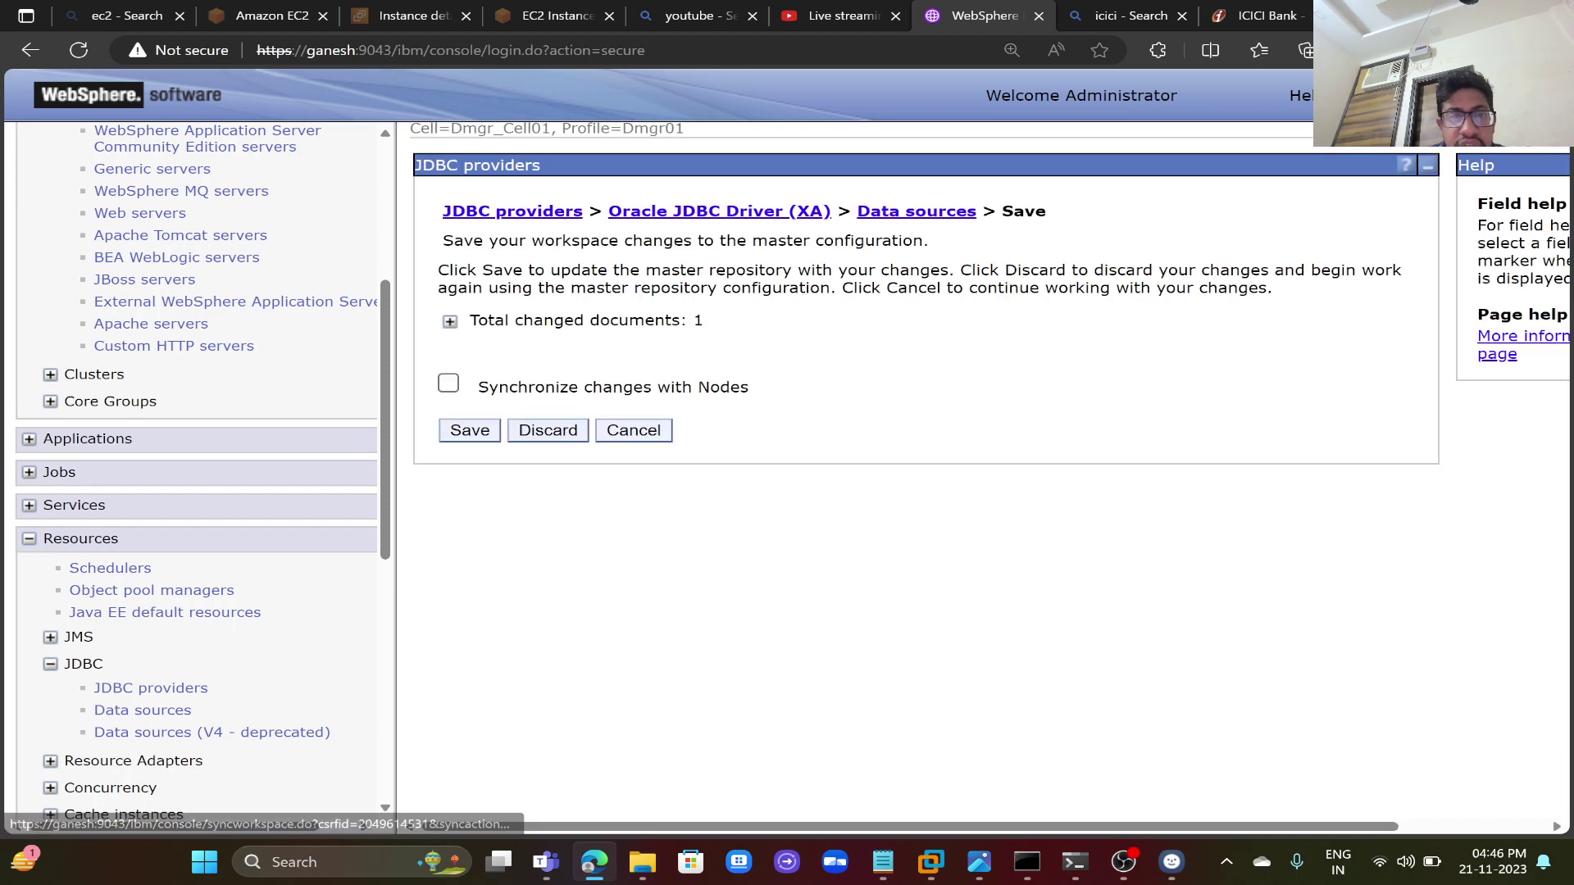
click(447, 385)
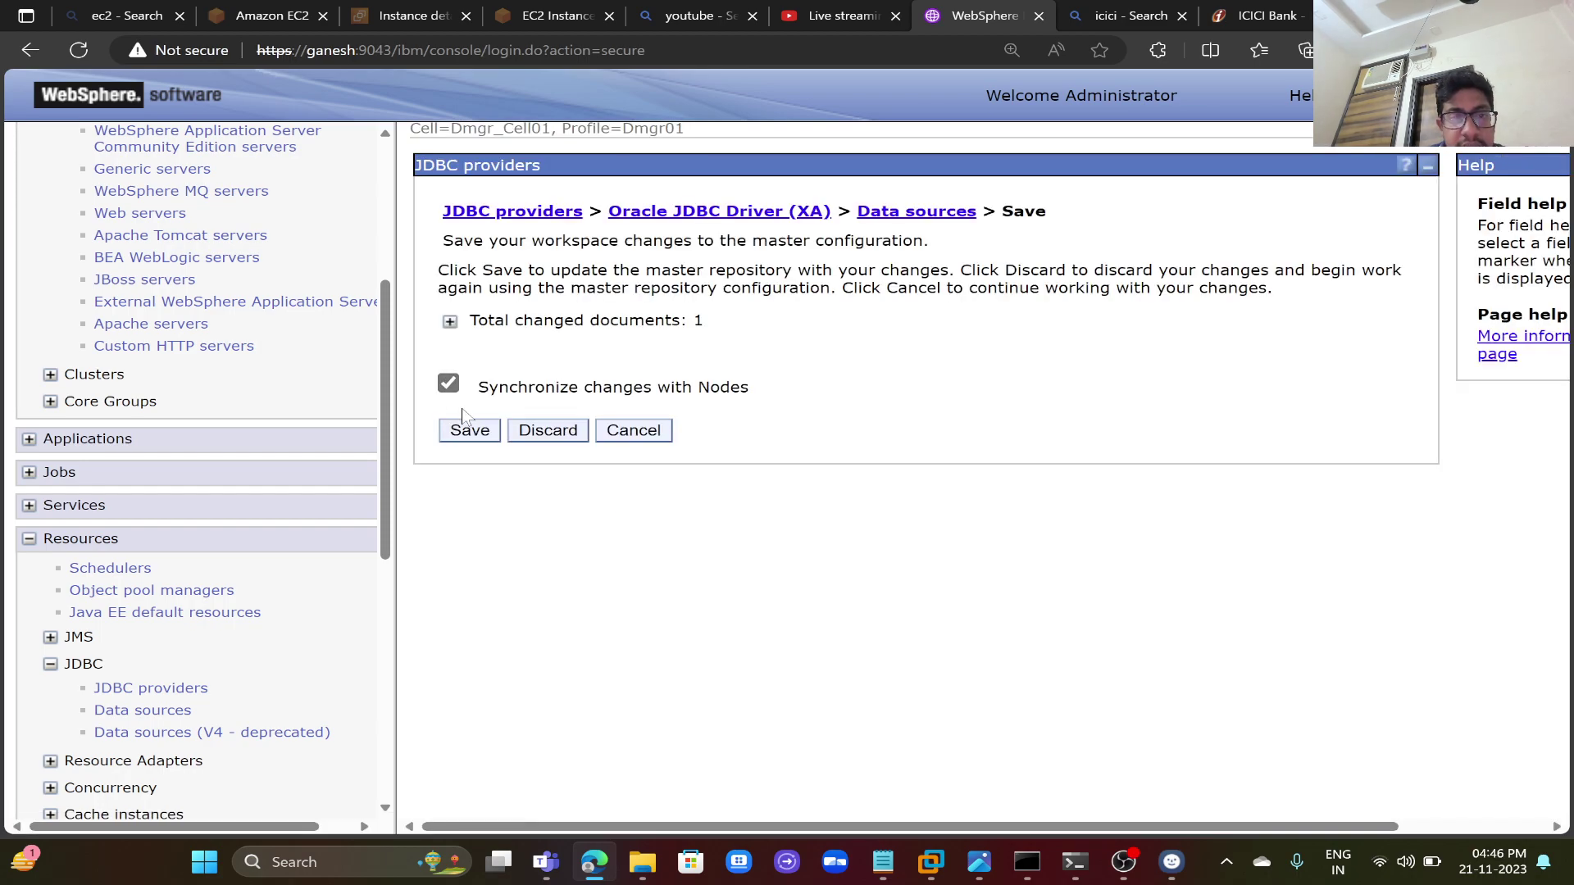
click(449, 323)
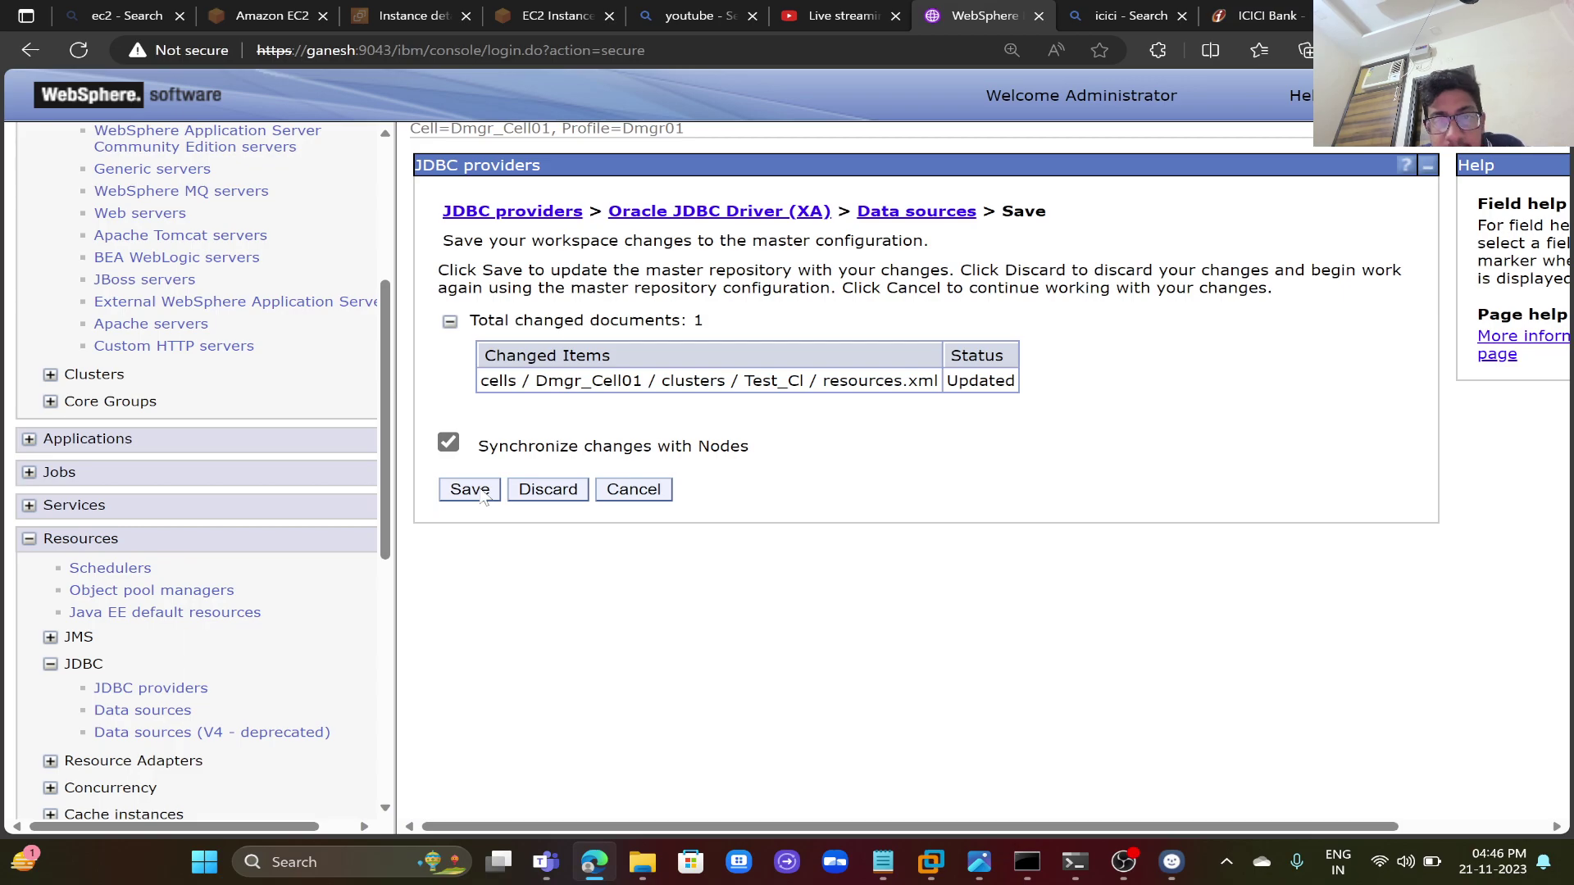
click(469, 490)
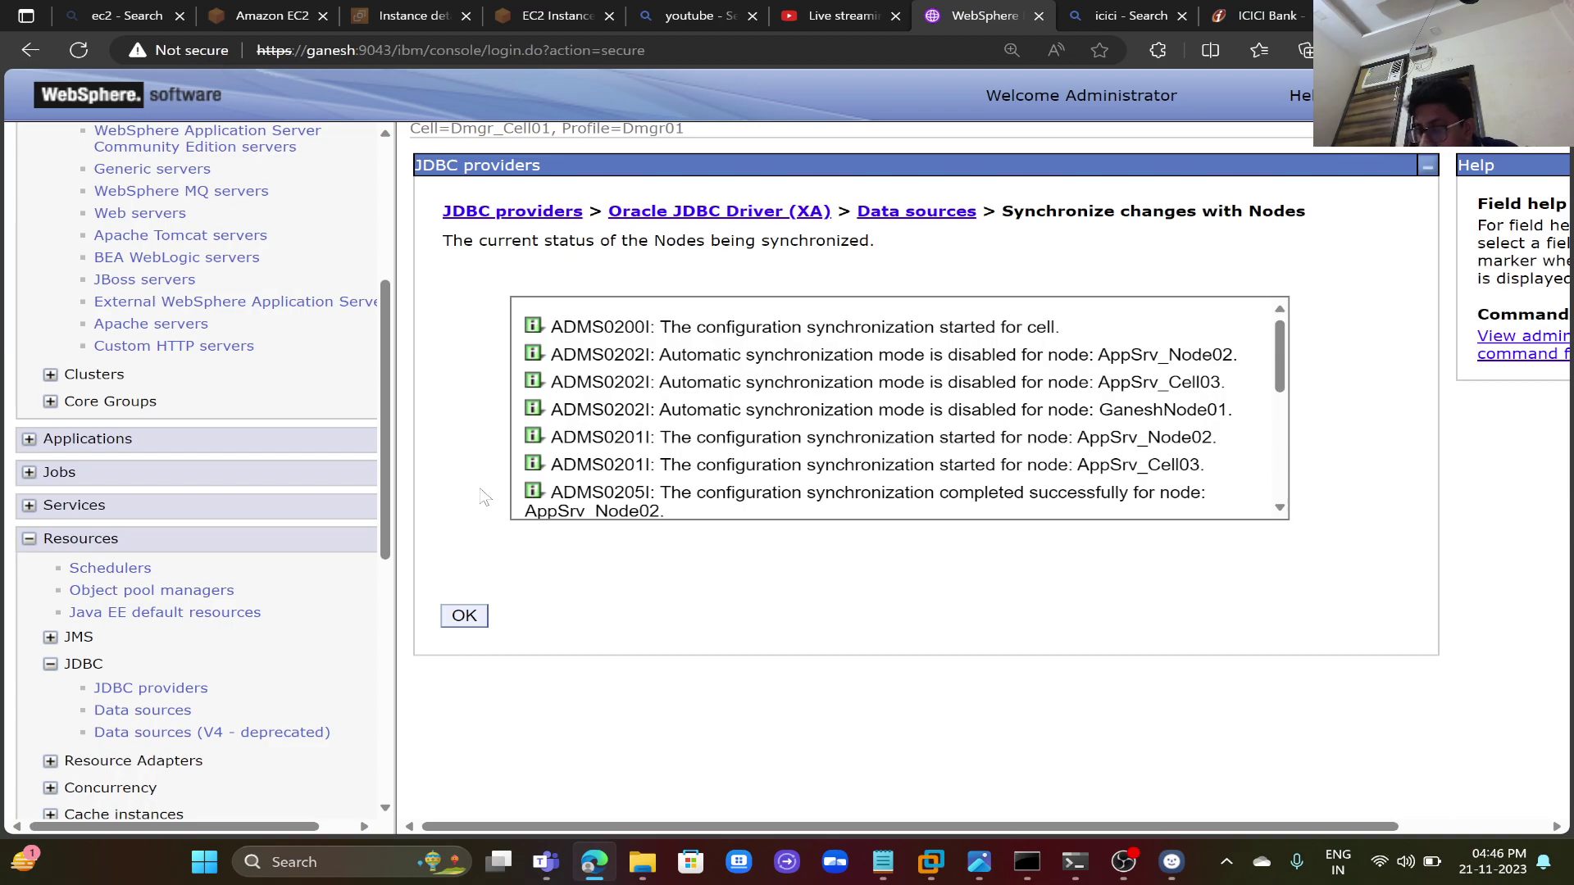
click(464, 617)
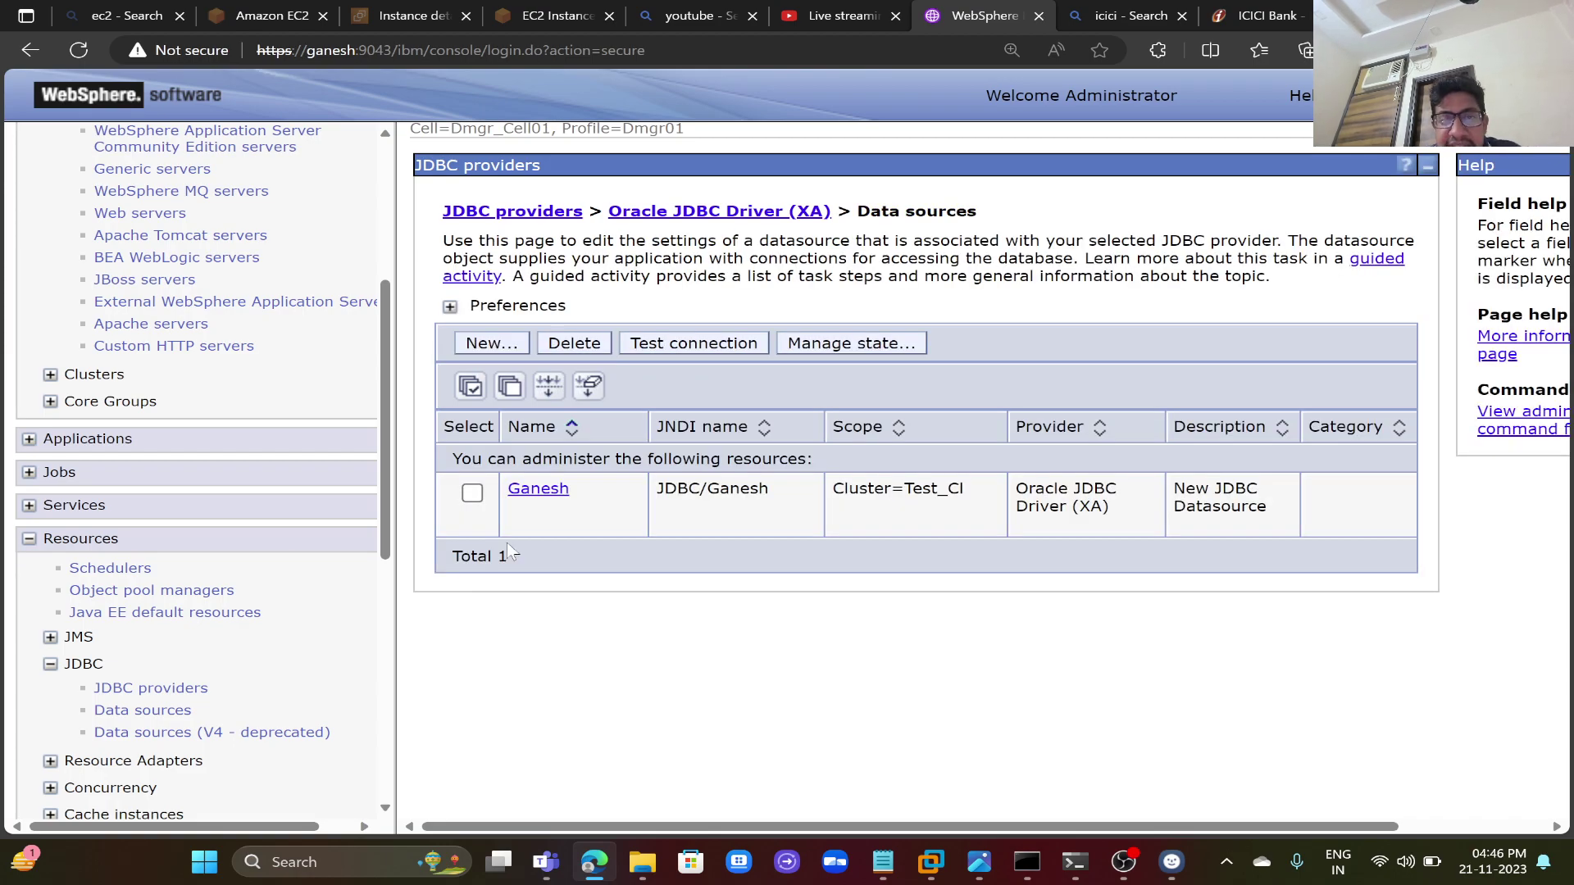
- Show the WebSphere variables at the Cluster=Test_Cl scope
drag(387, 494, 396, 736)
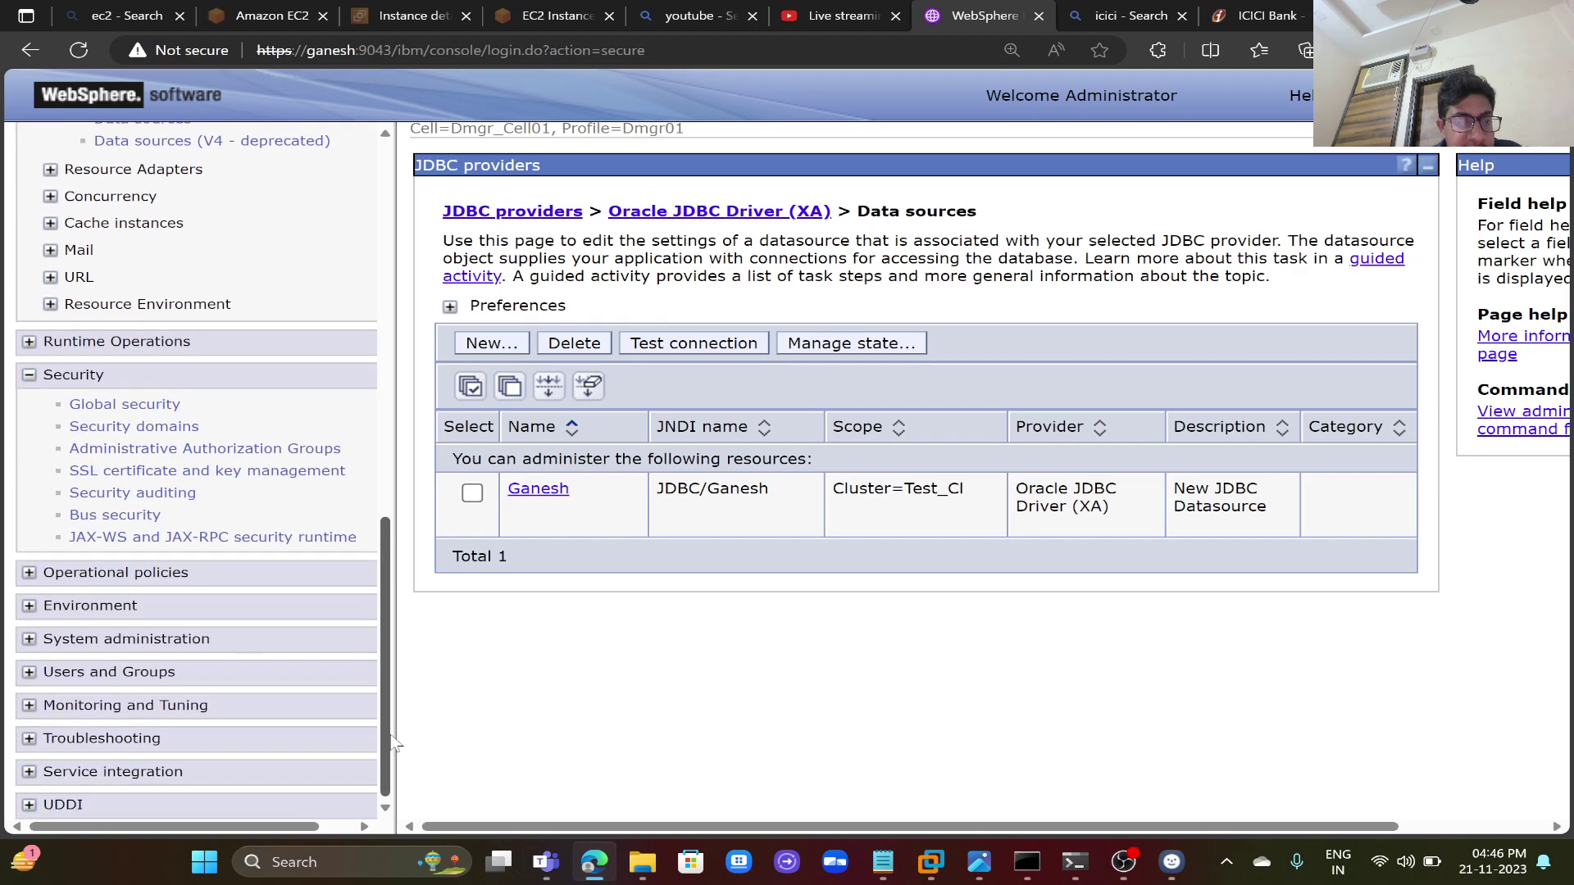
click(134, 610)
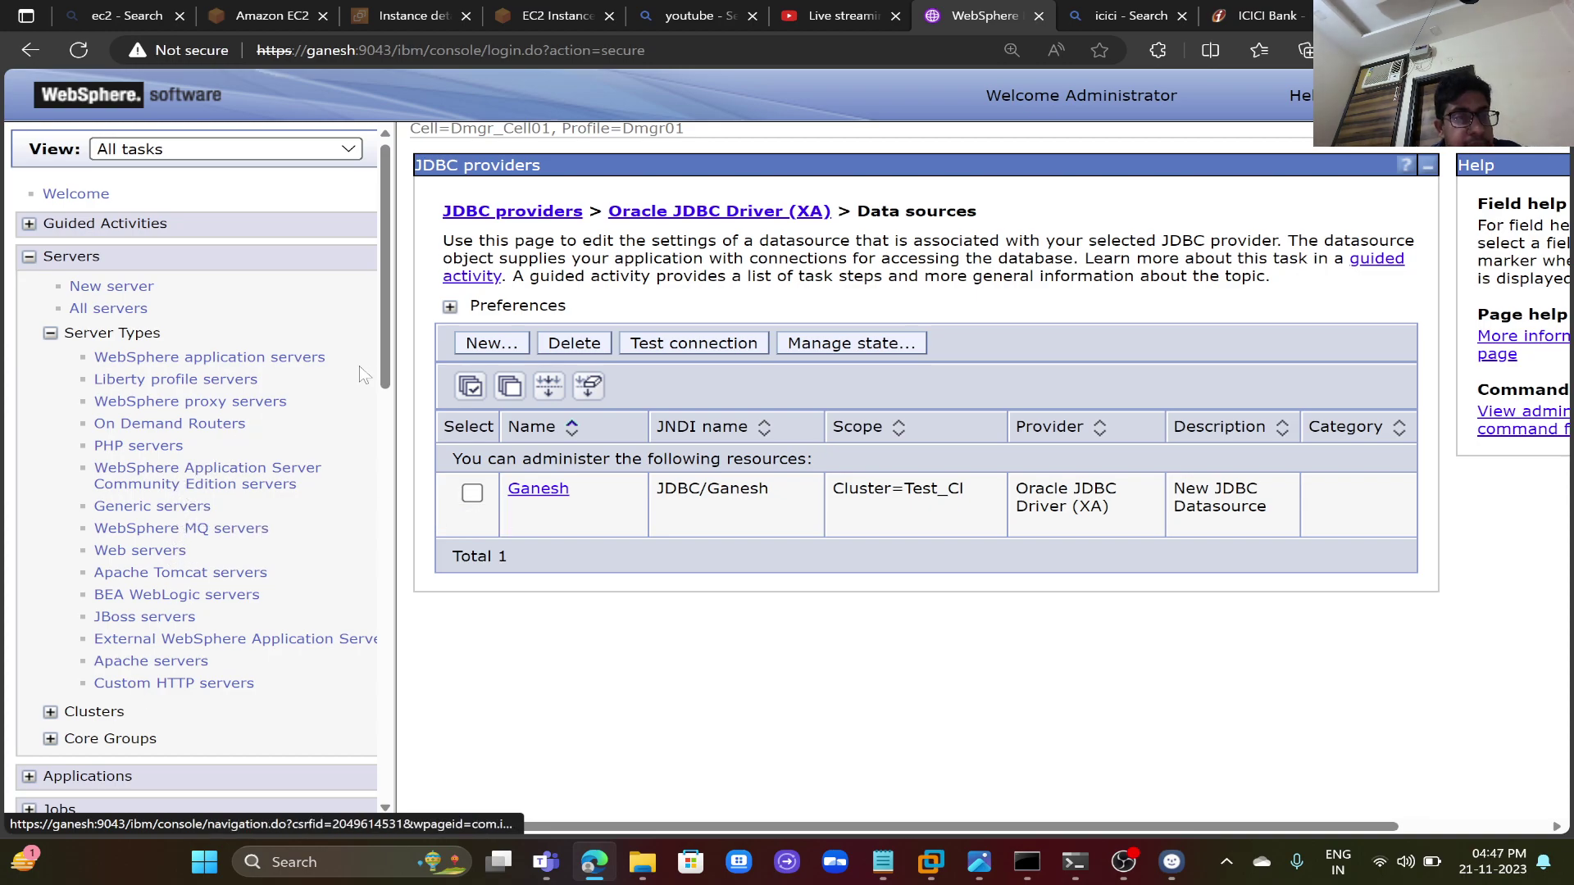
drag(380, 370, 374, 733)
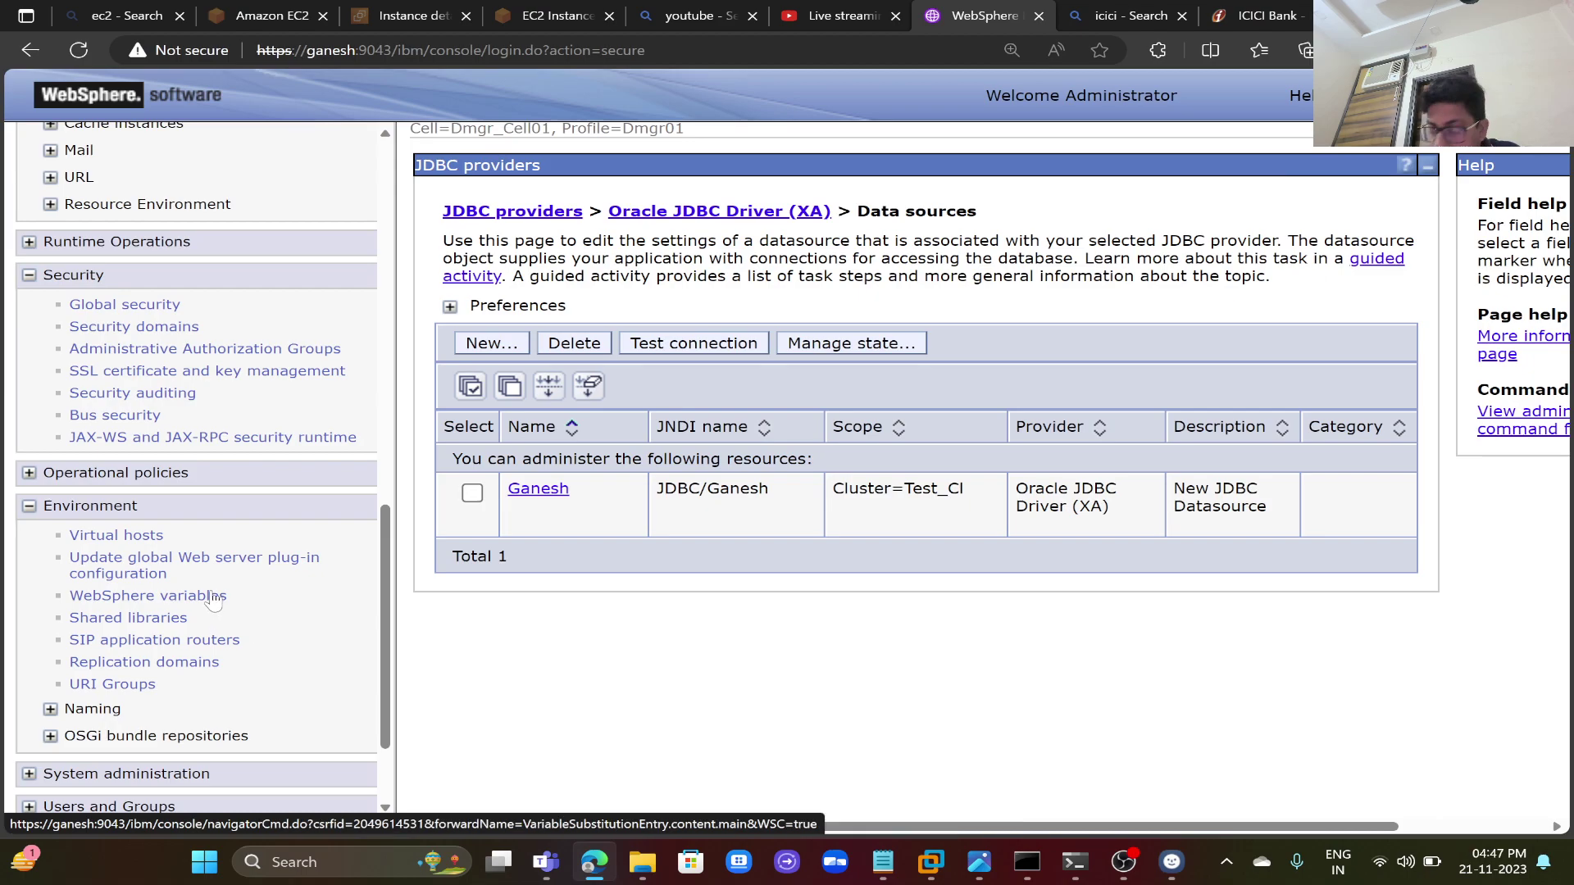
click(214, 597)
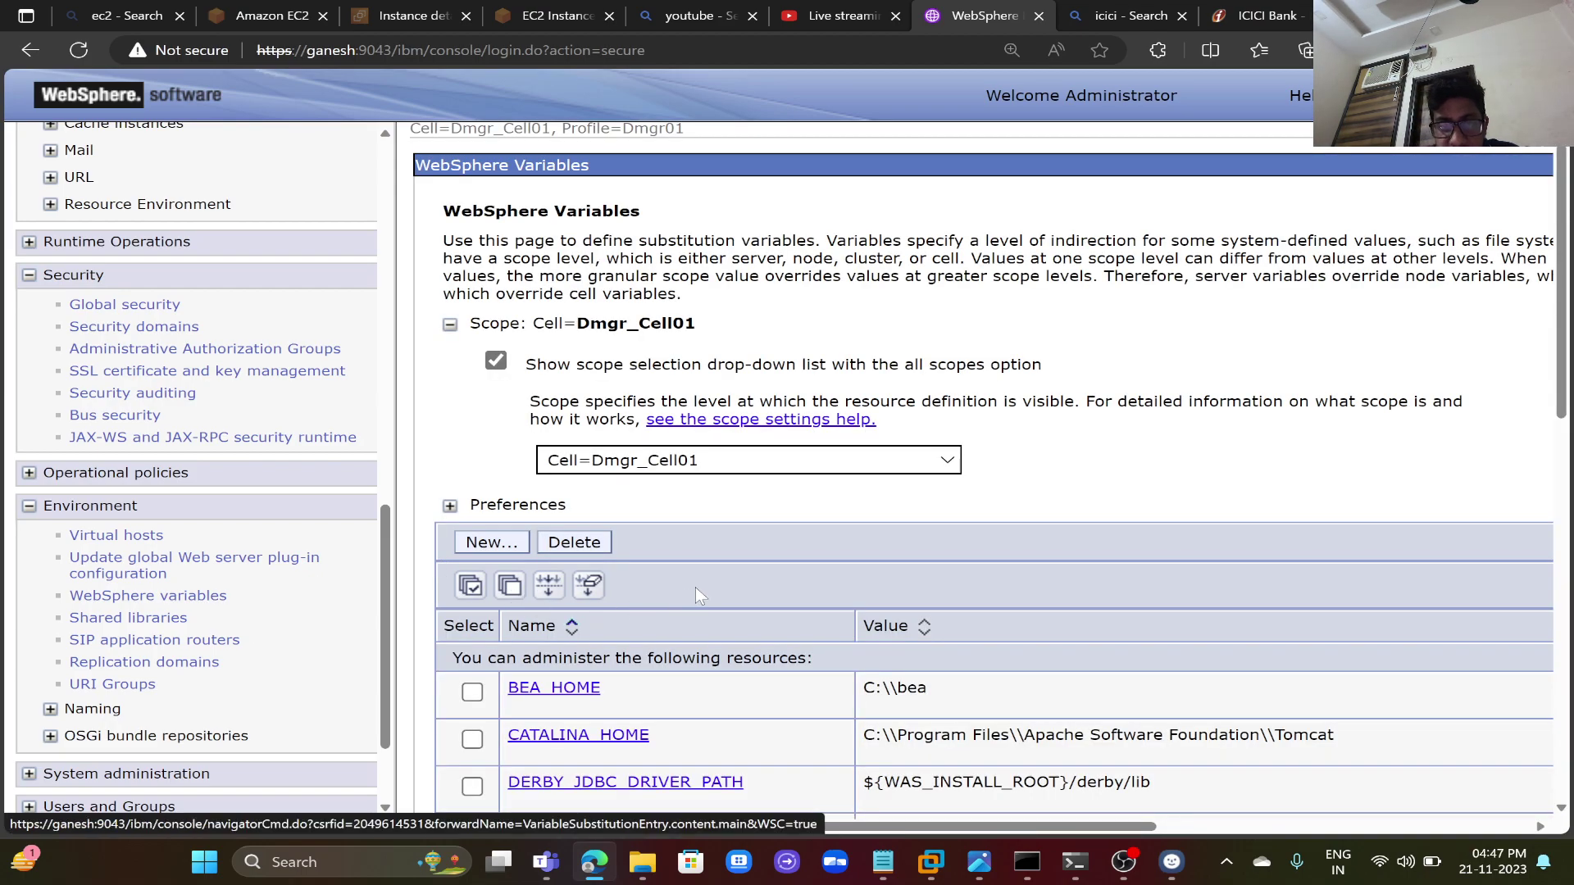
click(764, 466)
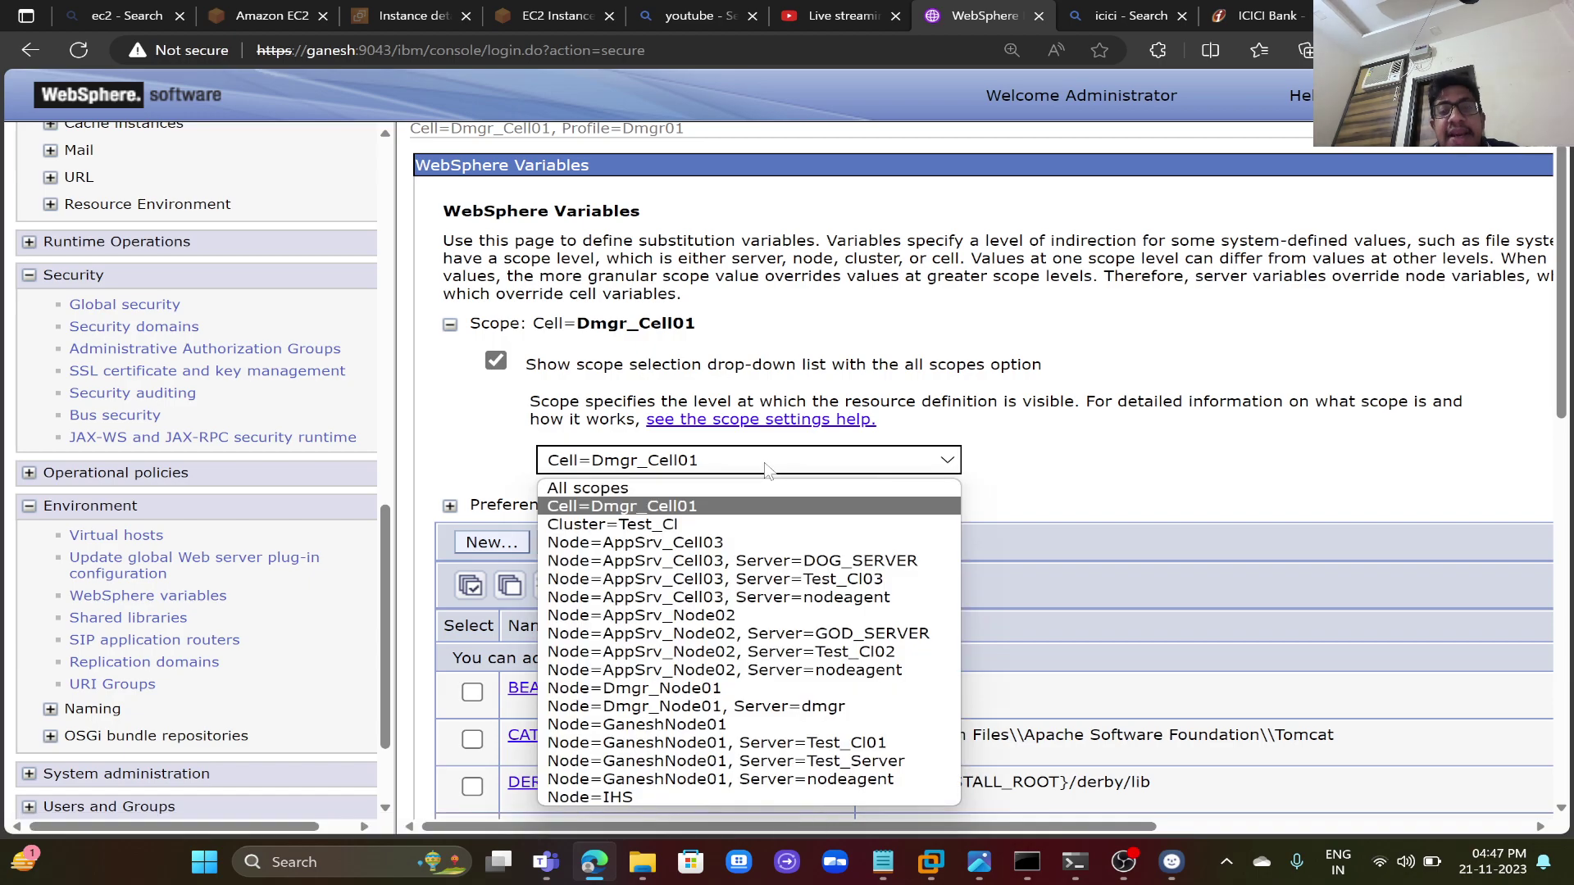
click(724, 529)
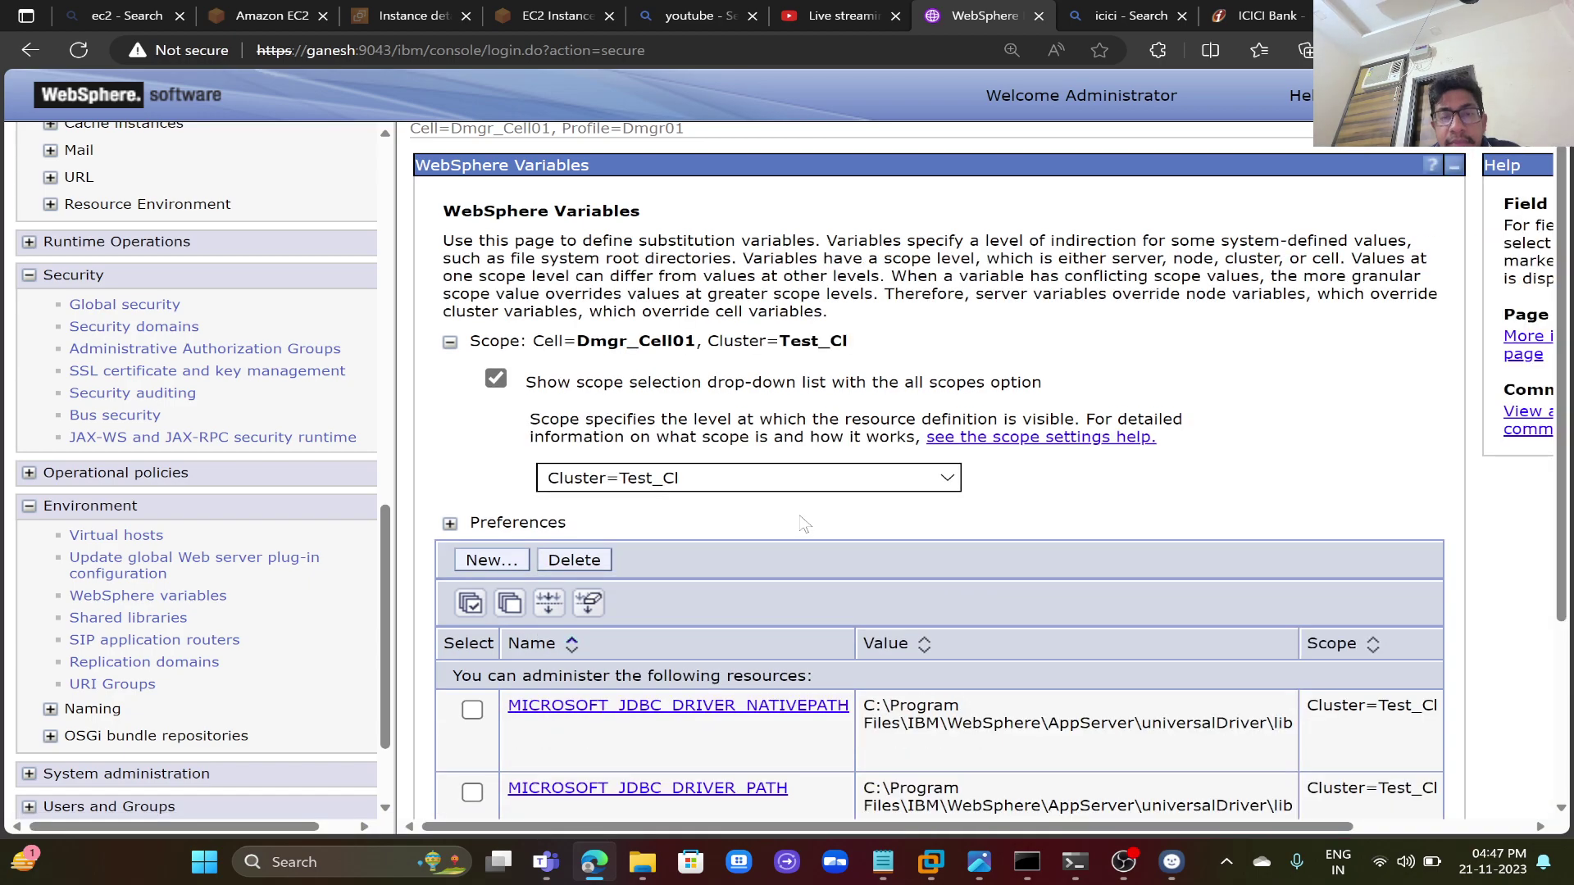
scroll(799, 515, down, 2)
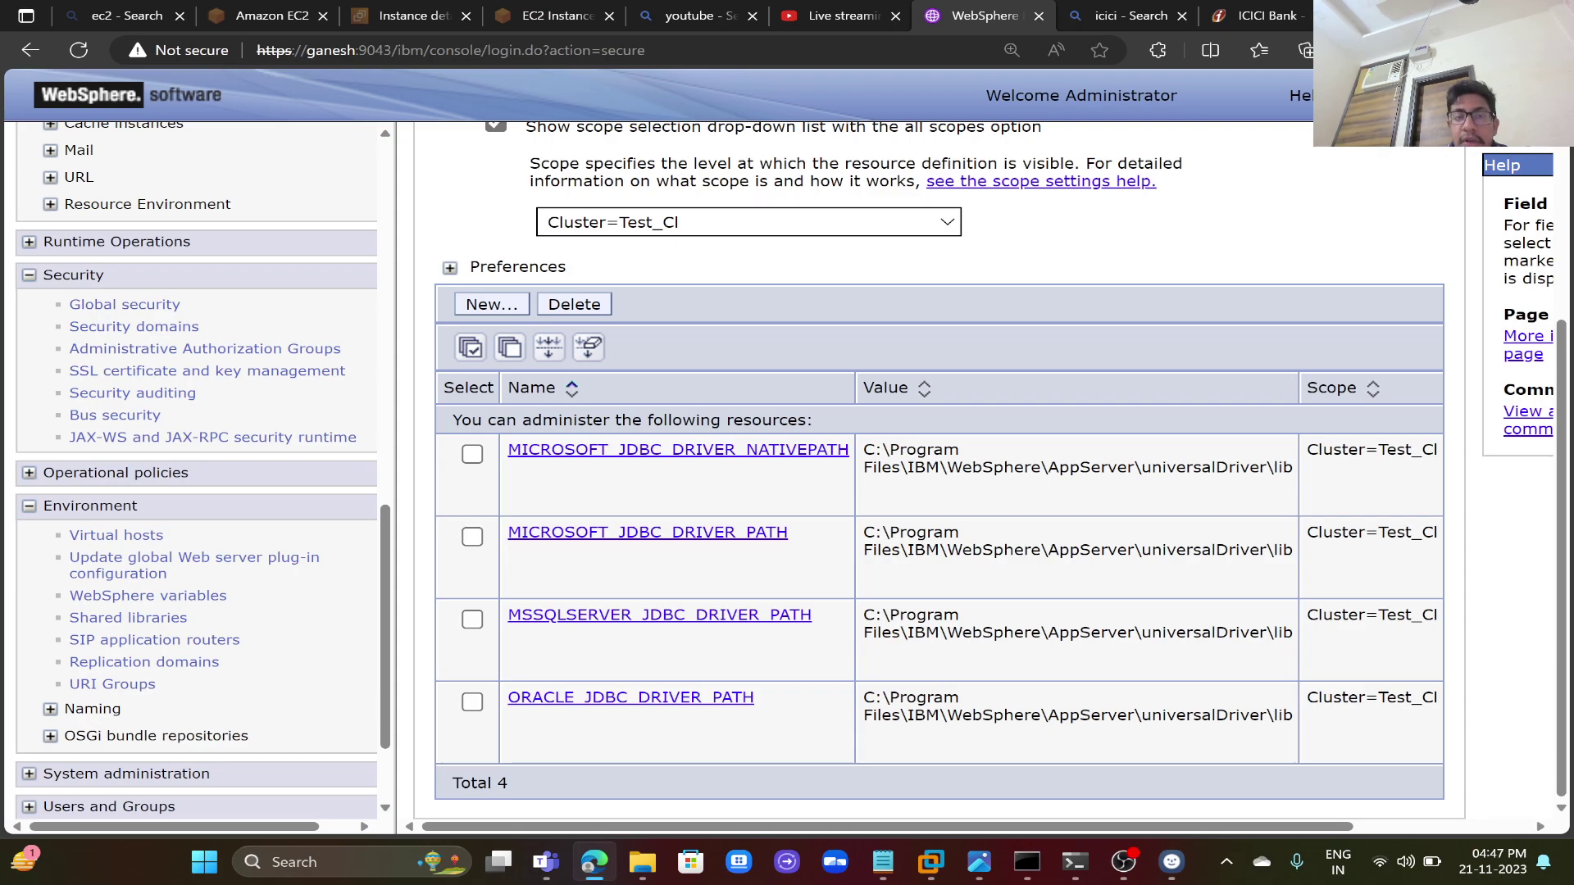
- Switch the variables scope to Cell=Dmgr_Cell01 and review the driver path entries
click(812, 221)
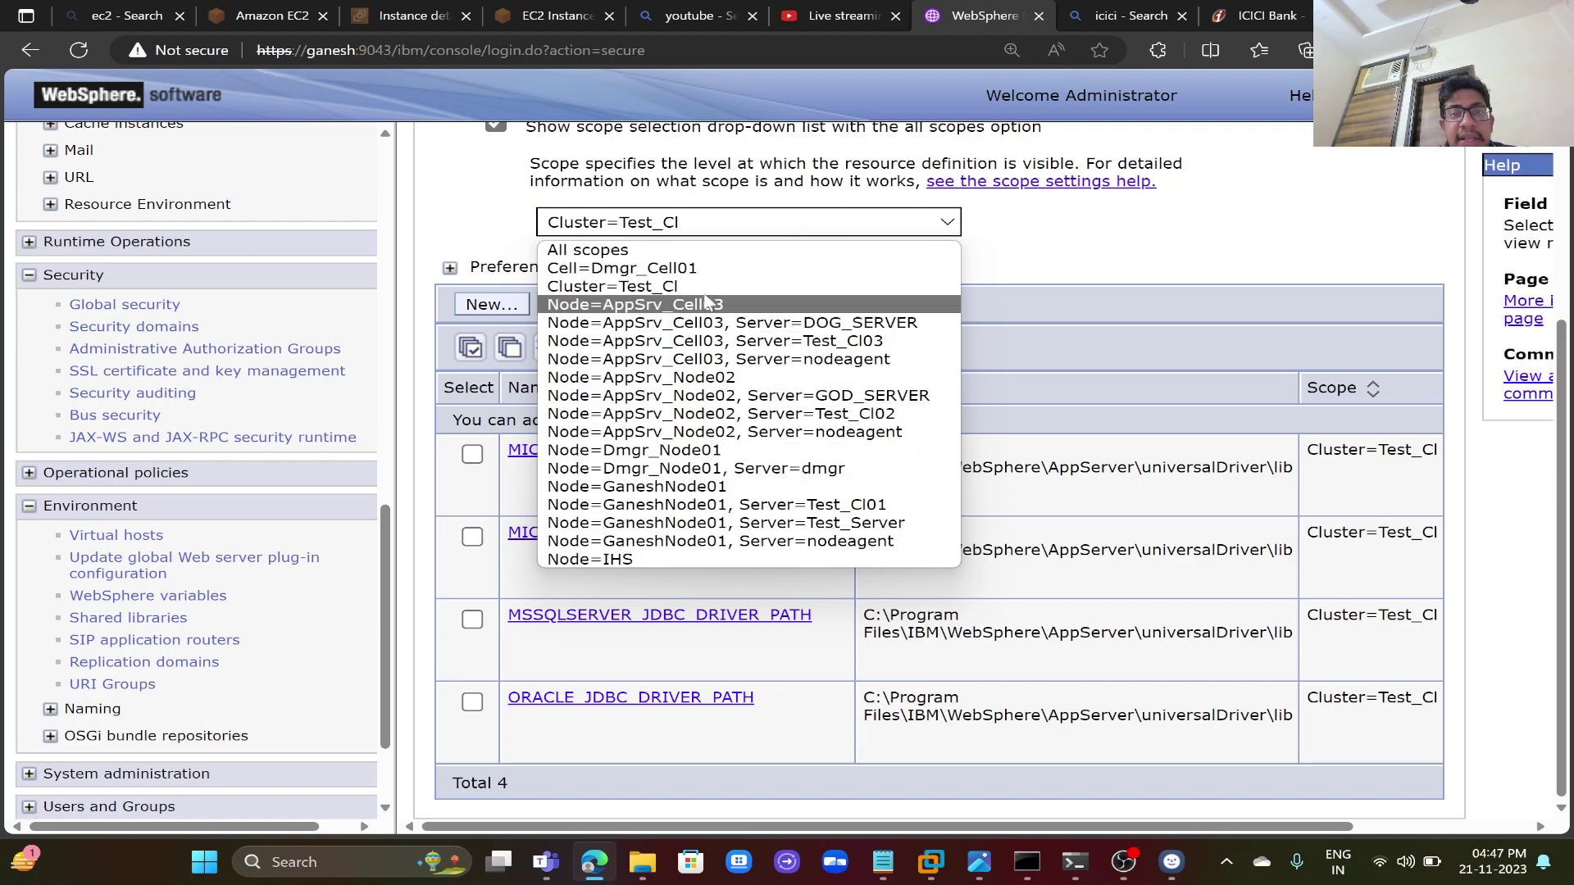
click(692, 269)
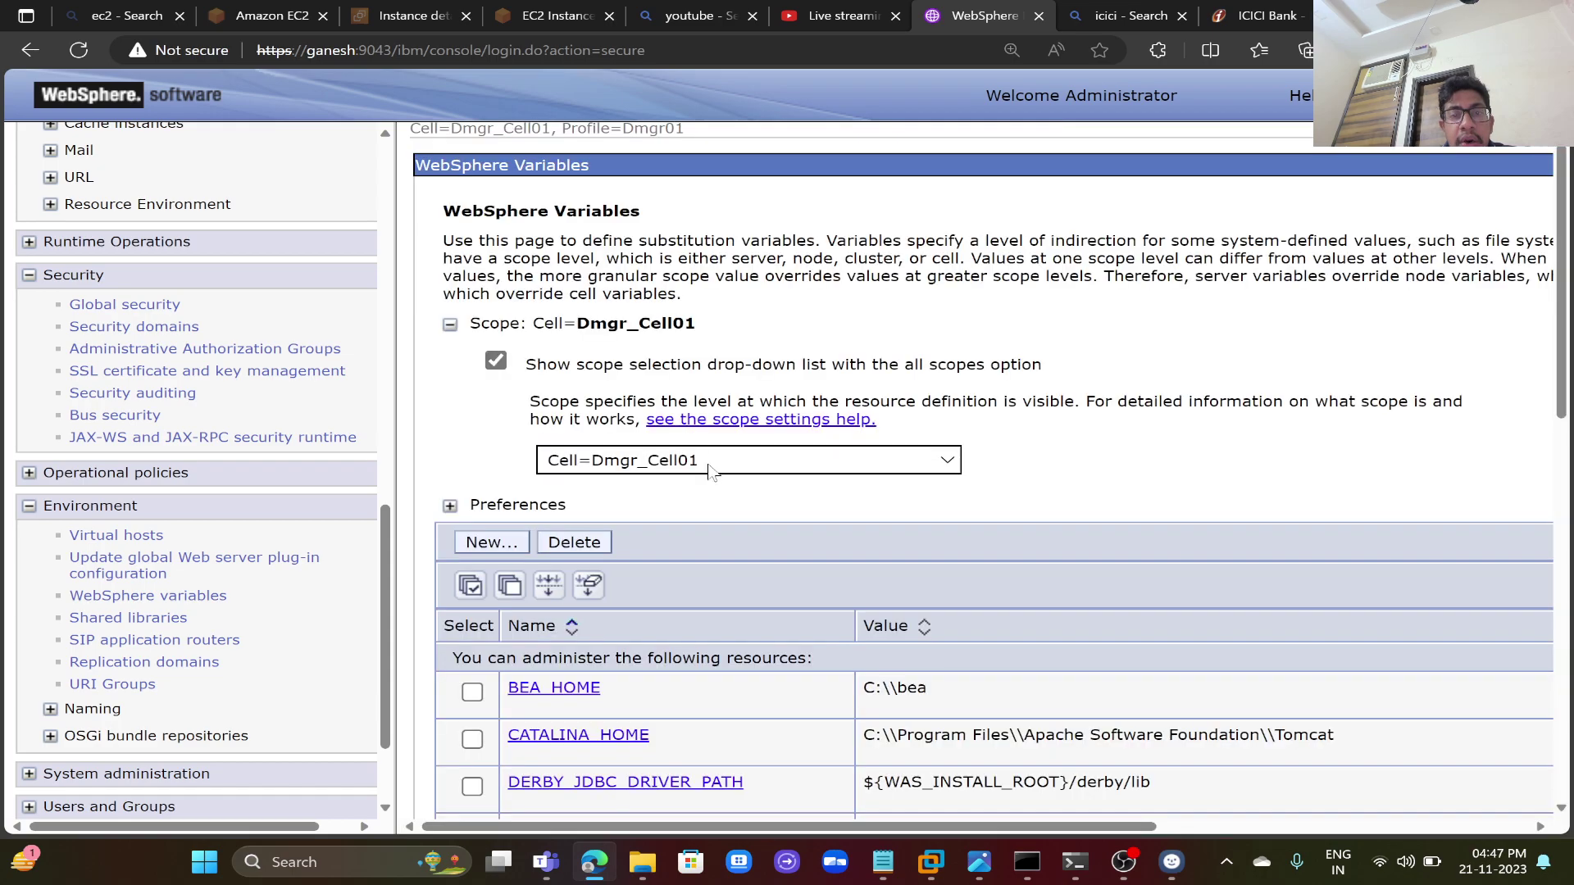
scroll(729, 531, down, 10)
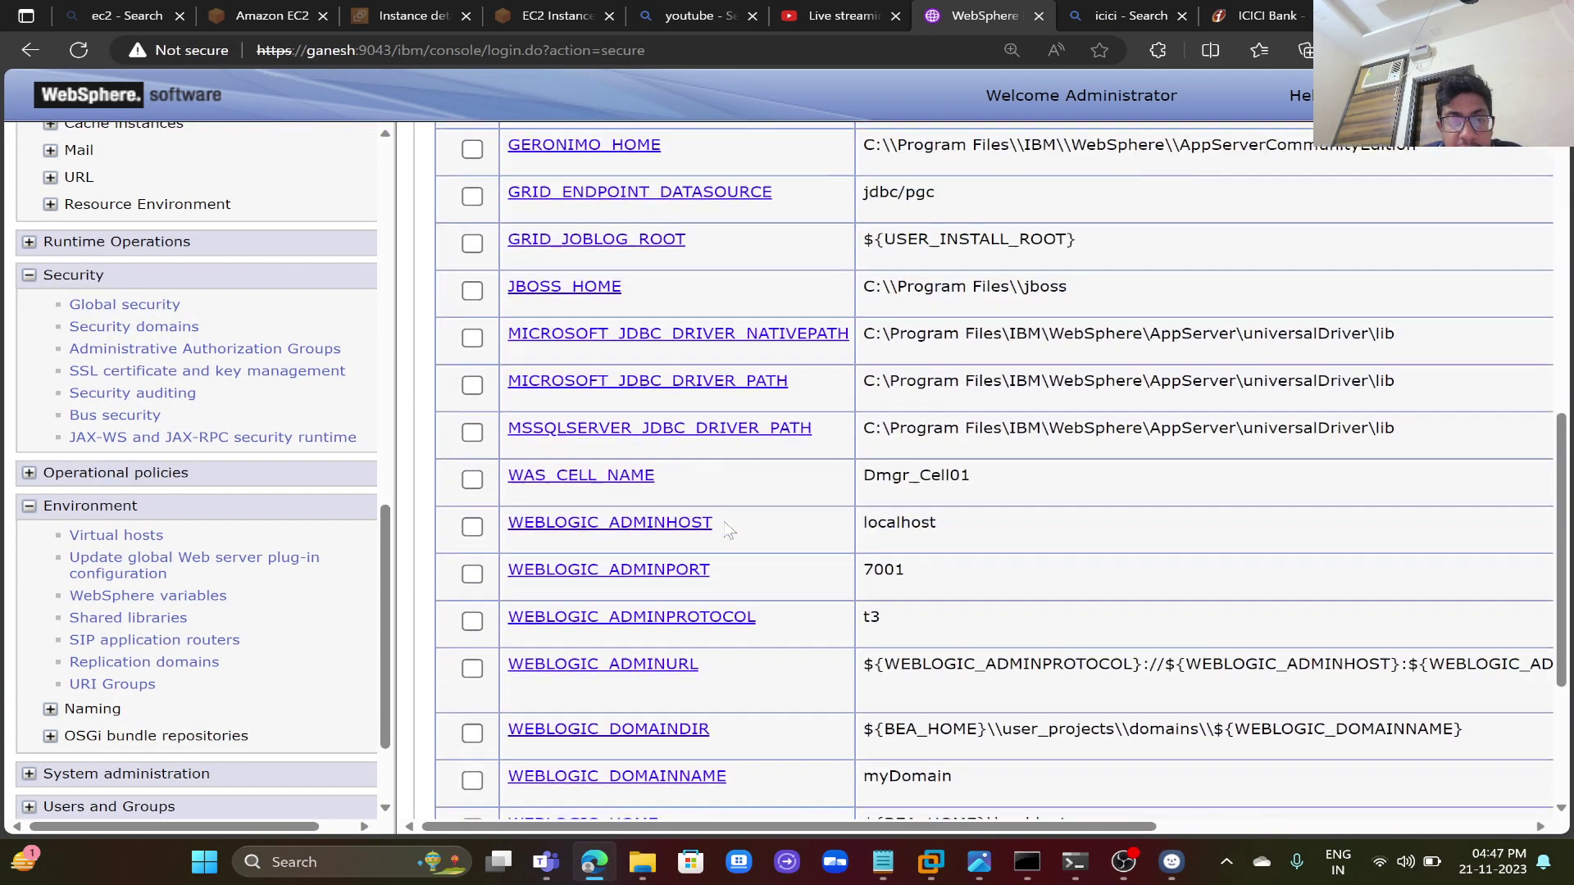
scroll(725, 531, down, 3)
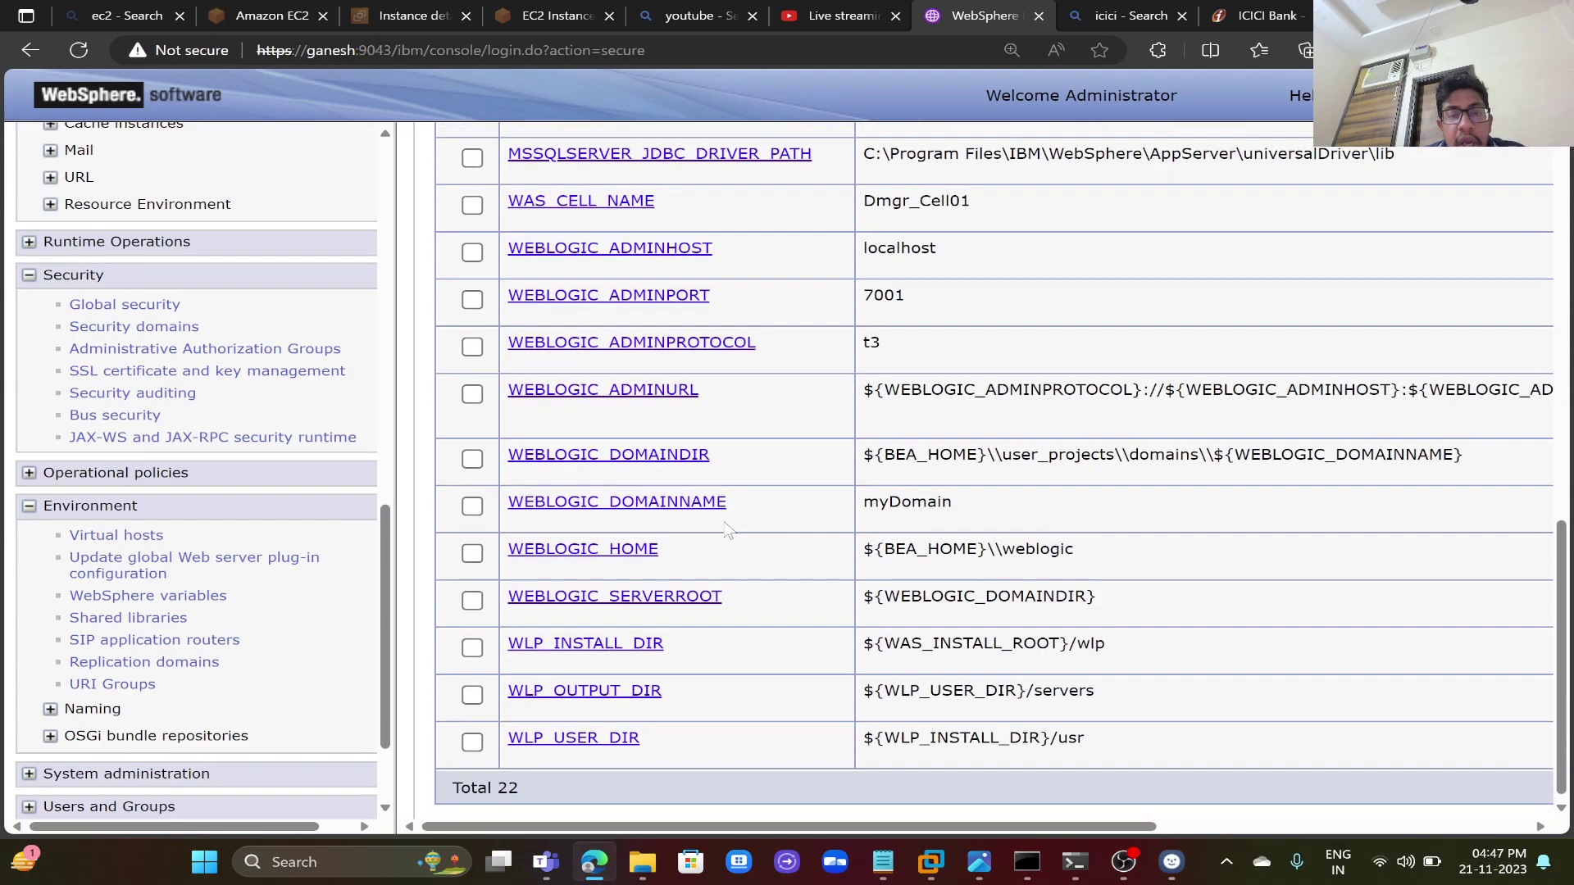
scroll(729, 531, up, 4)
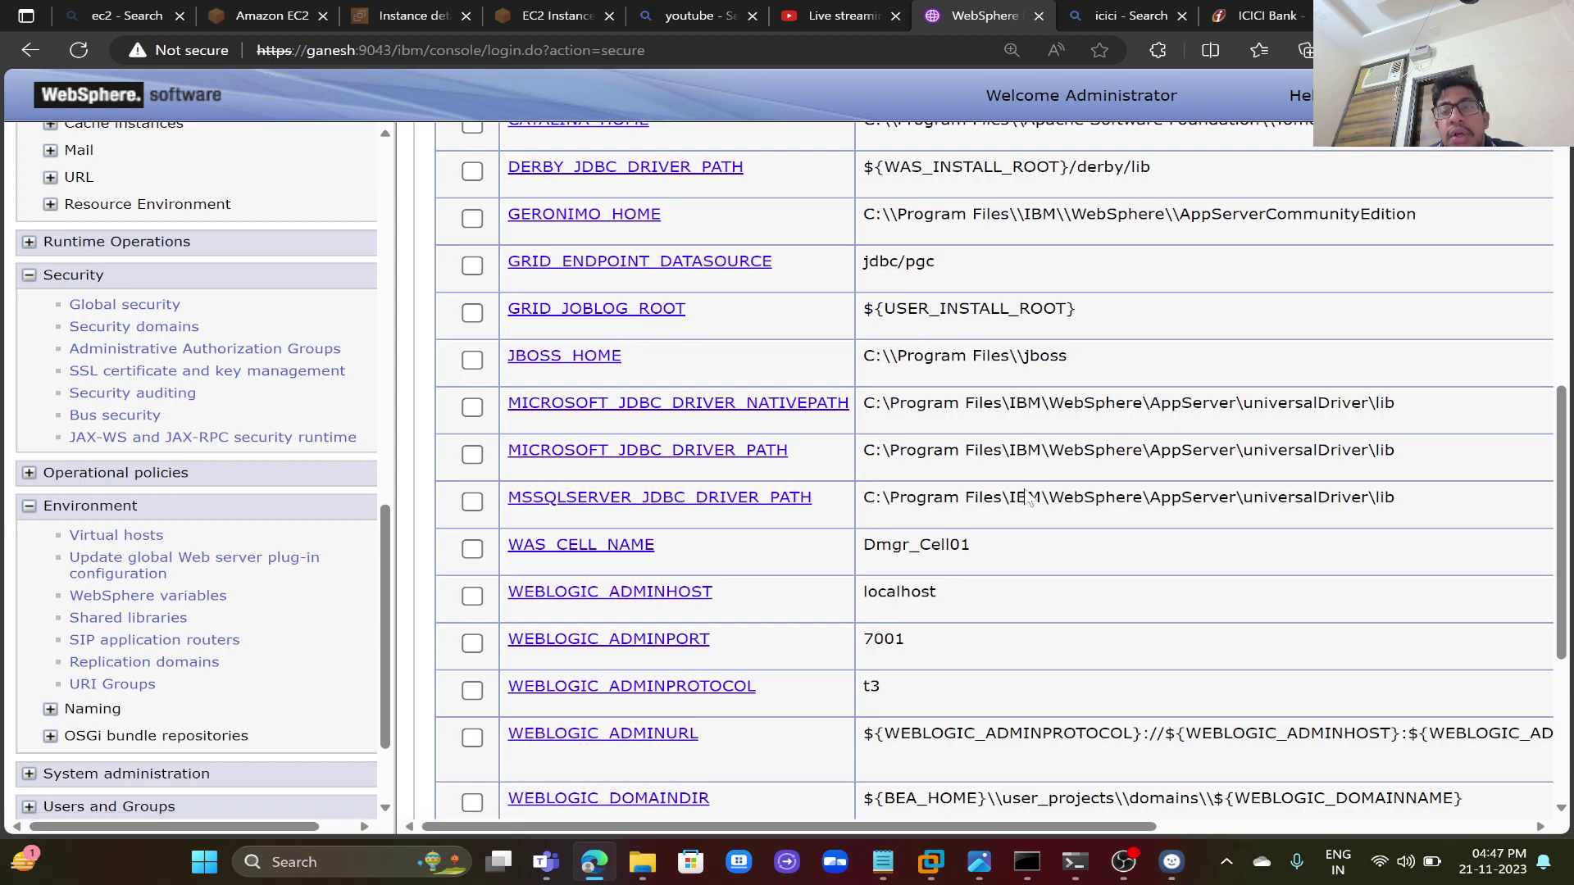
scroll(1022, 585, up, 3)
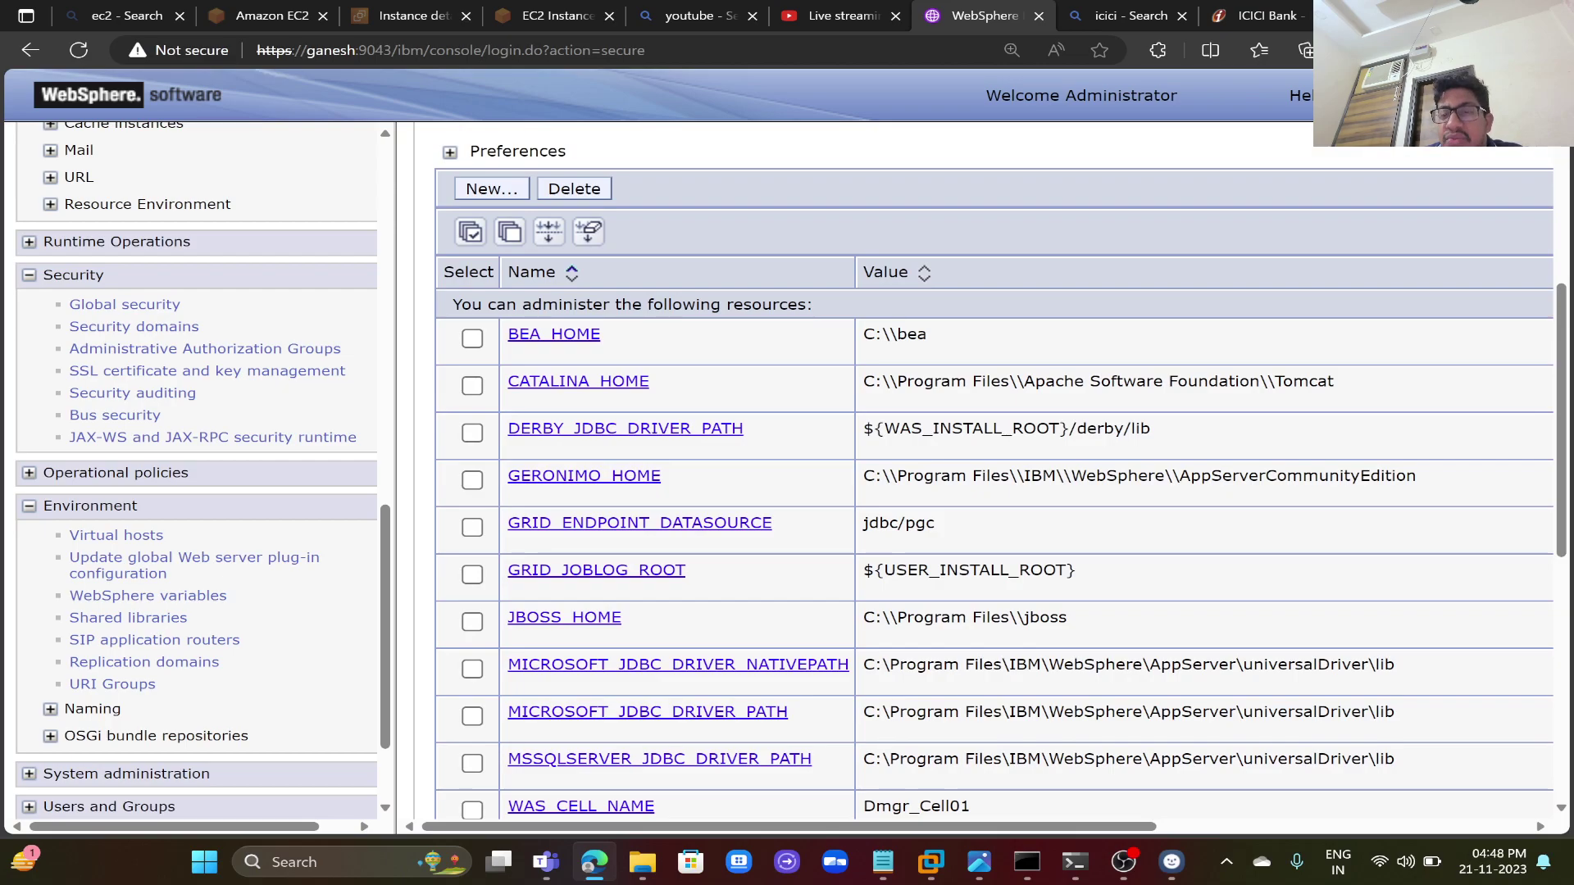
scroll(994, 472, down, 1)
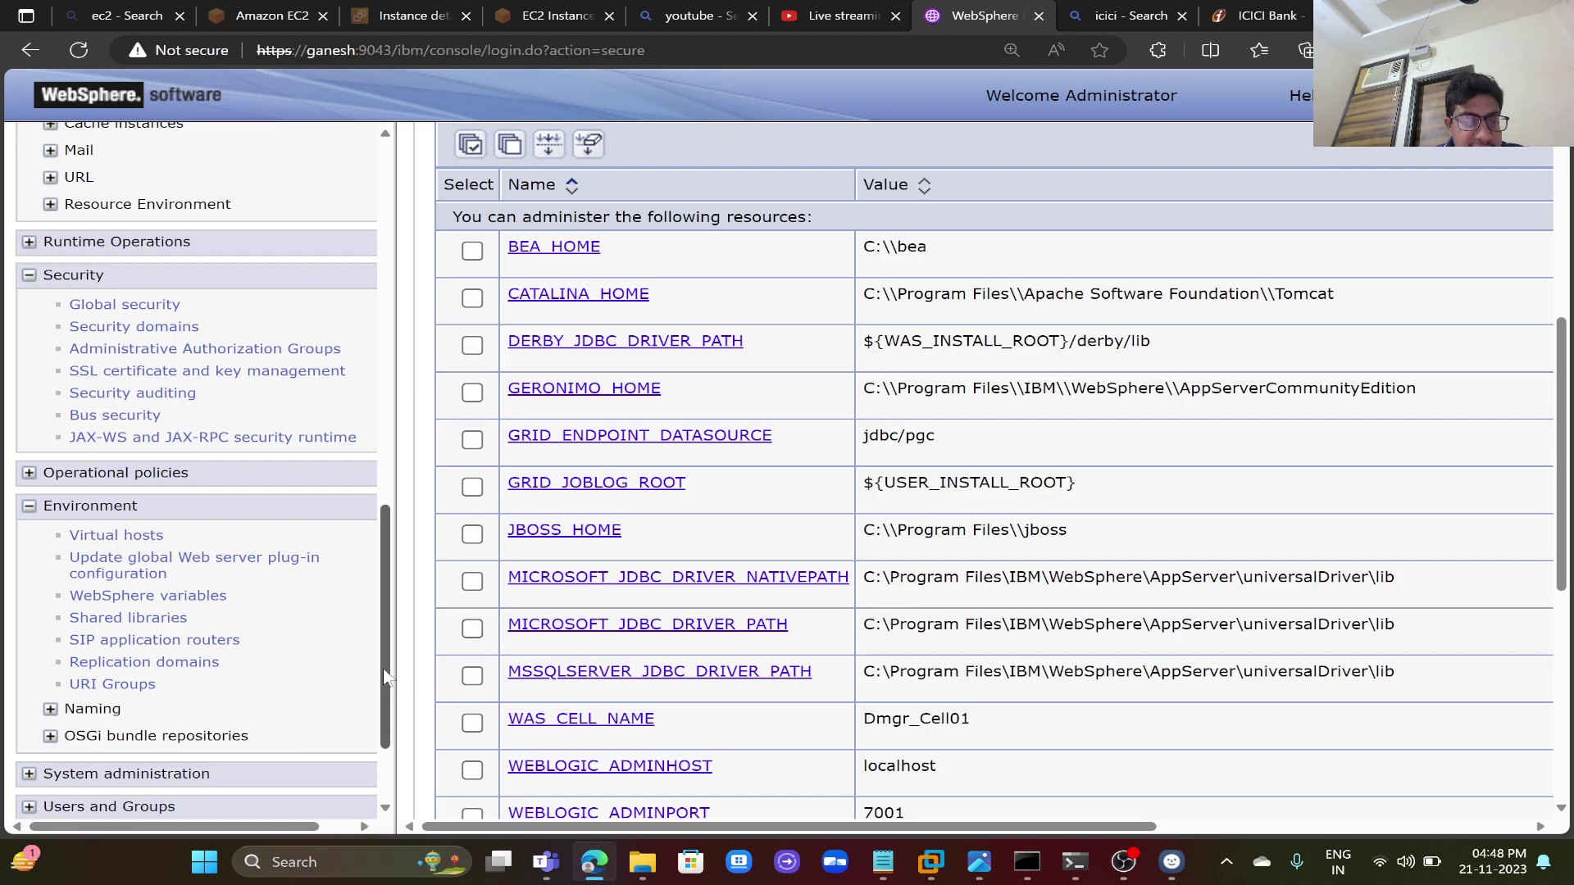
scroll(382, 667, down, 2)
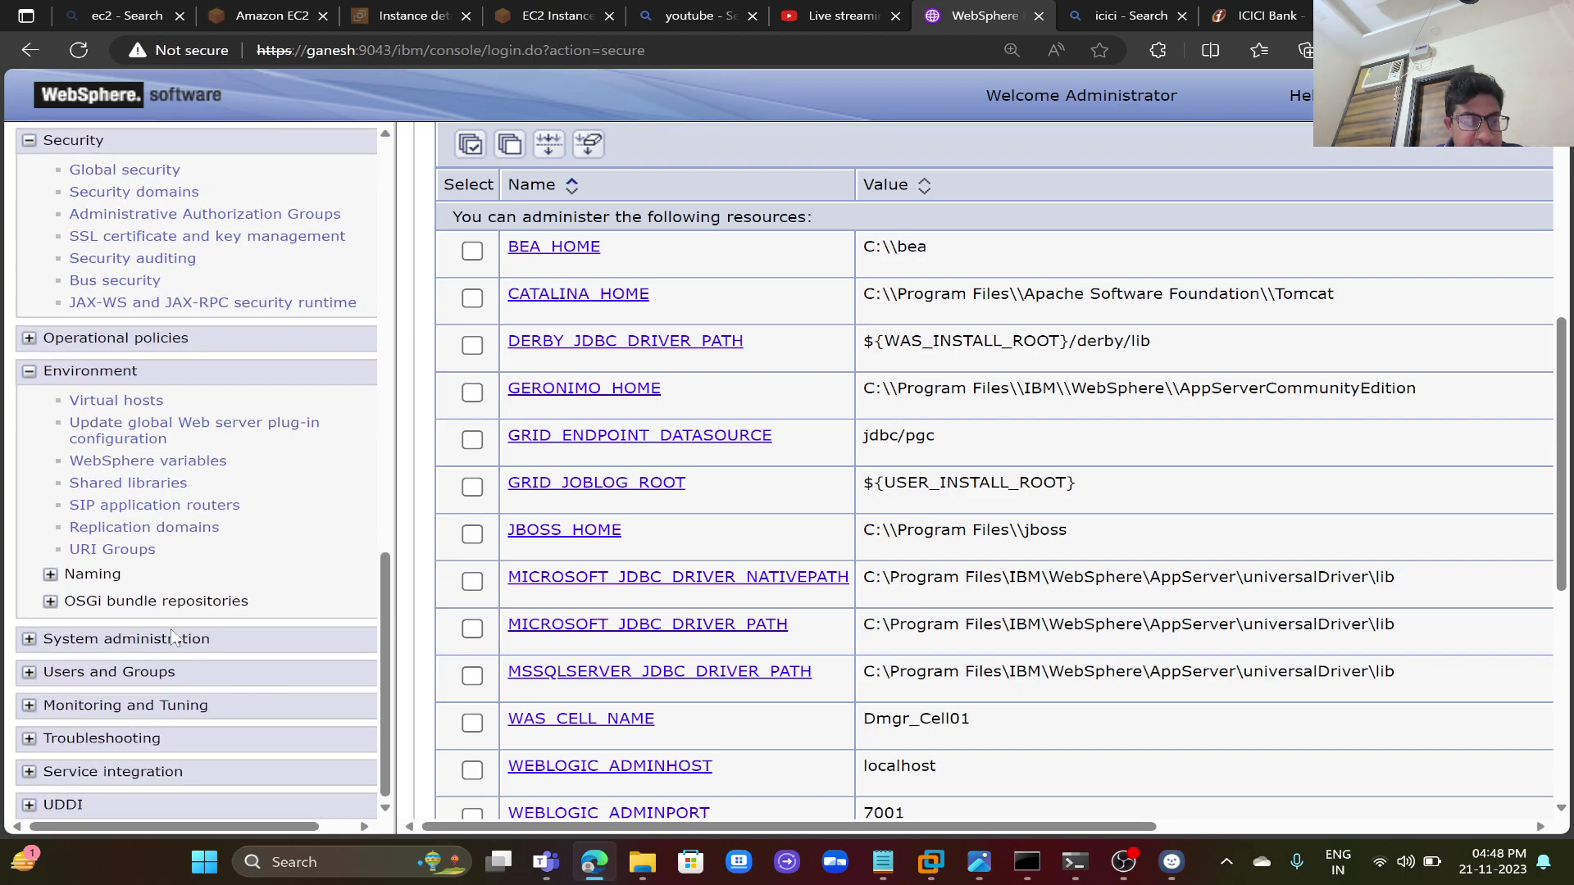
scroll(170, 628, up, 10)
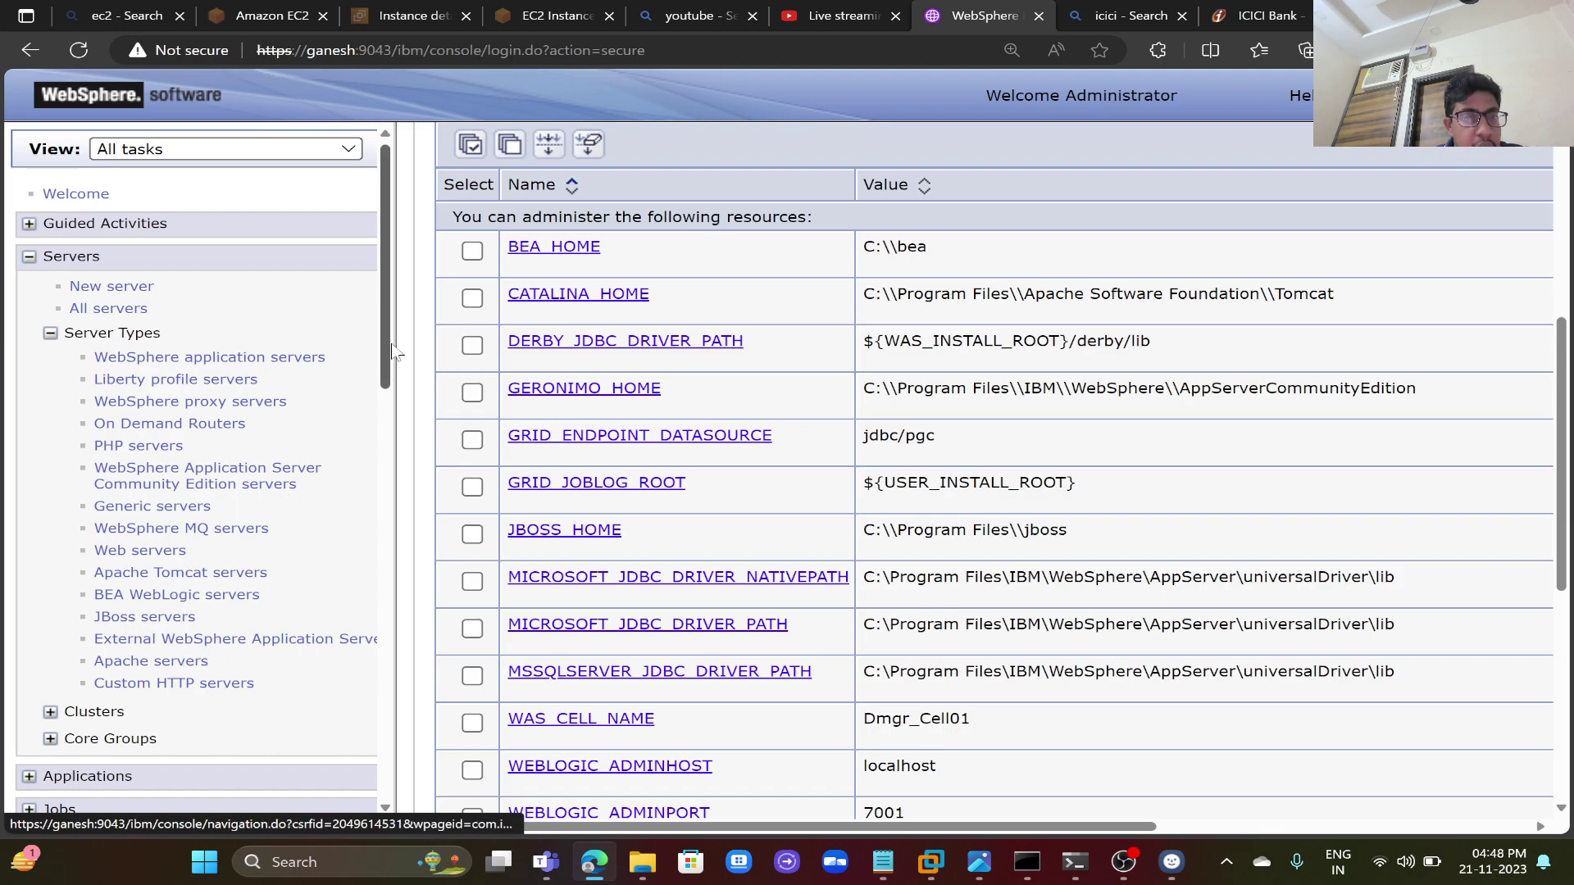
scroll(356, 783, down, 10)
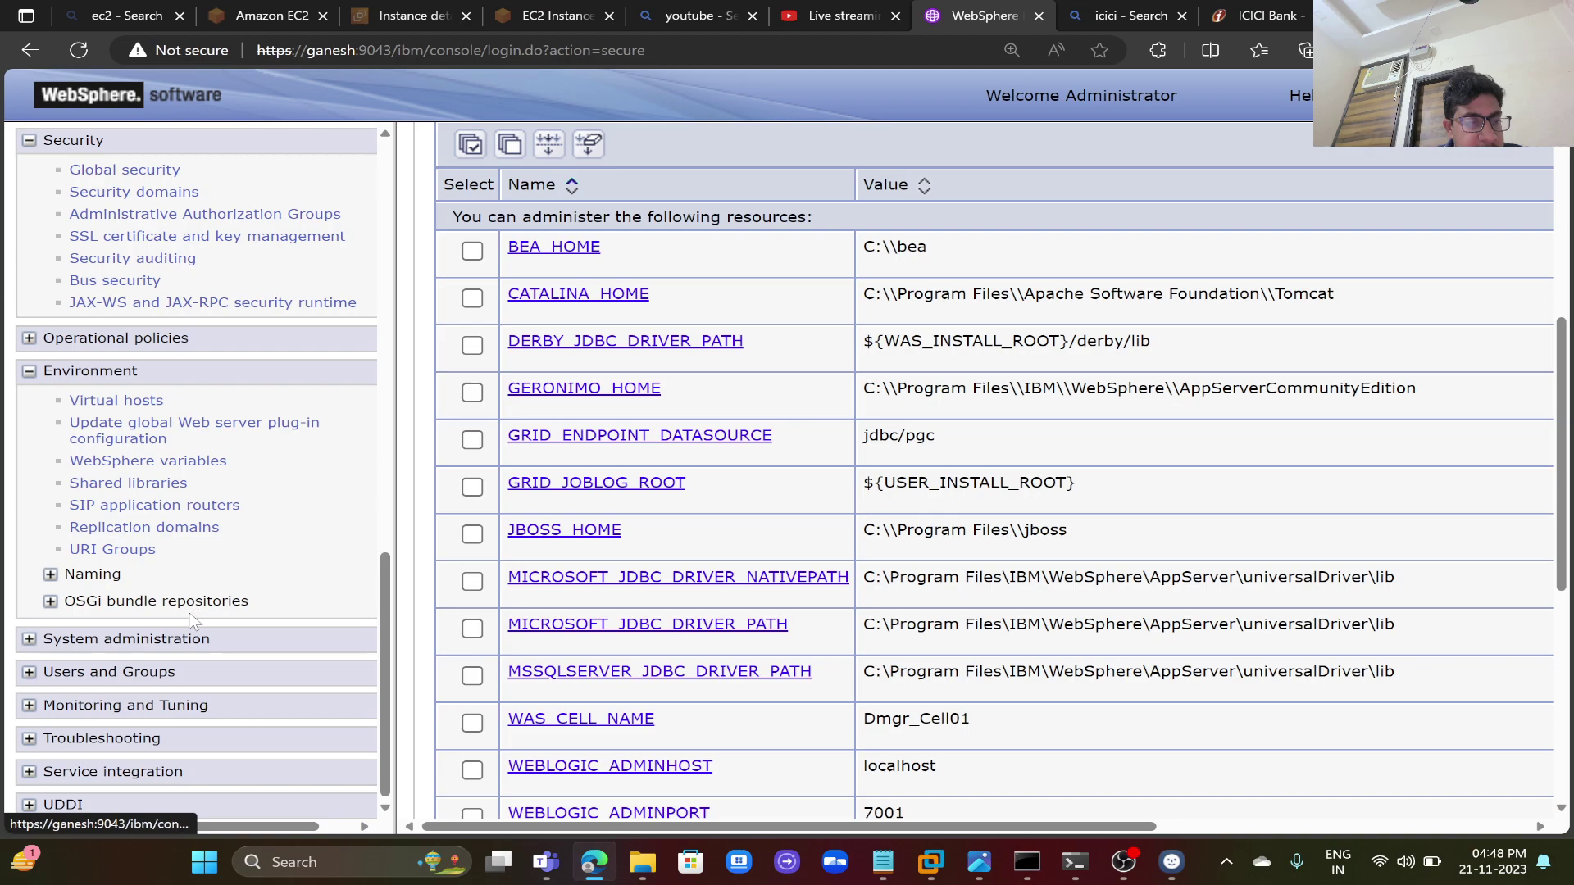
- Open the Node agents page under System administration
click(179, 642)
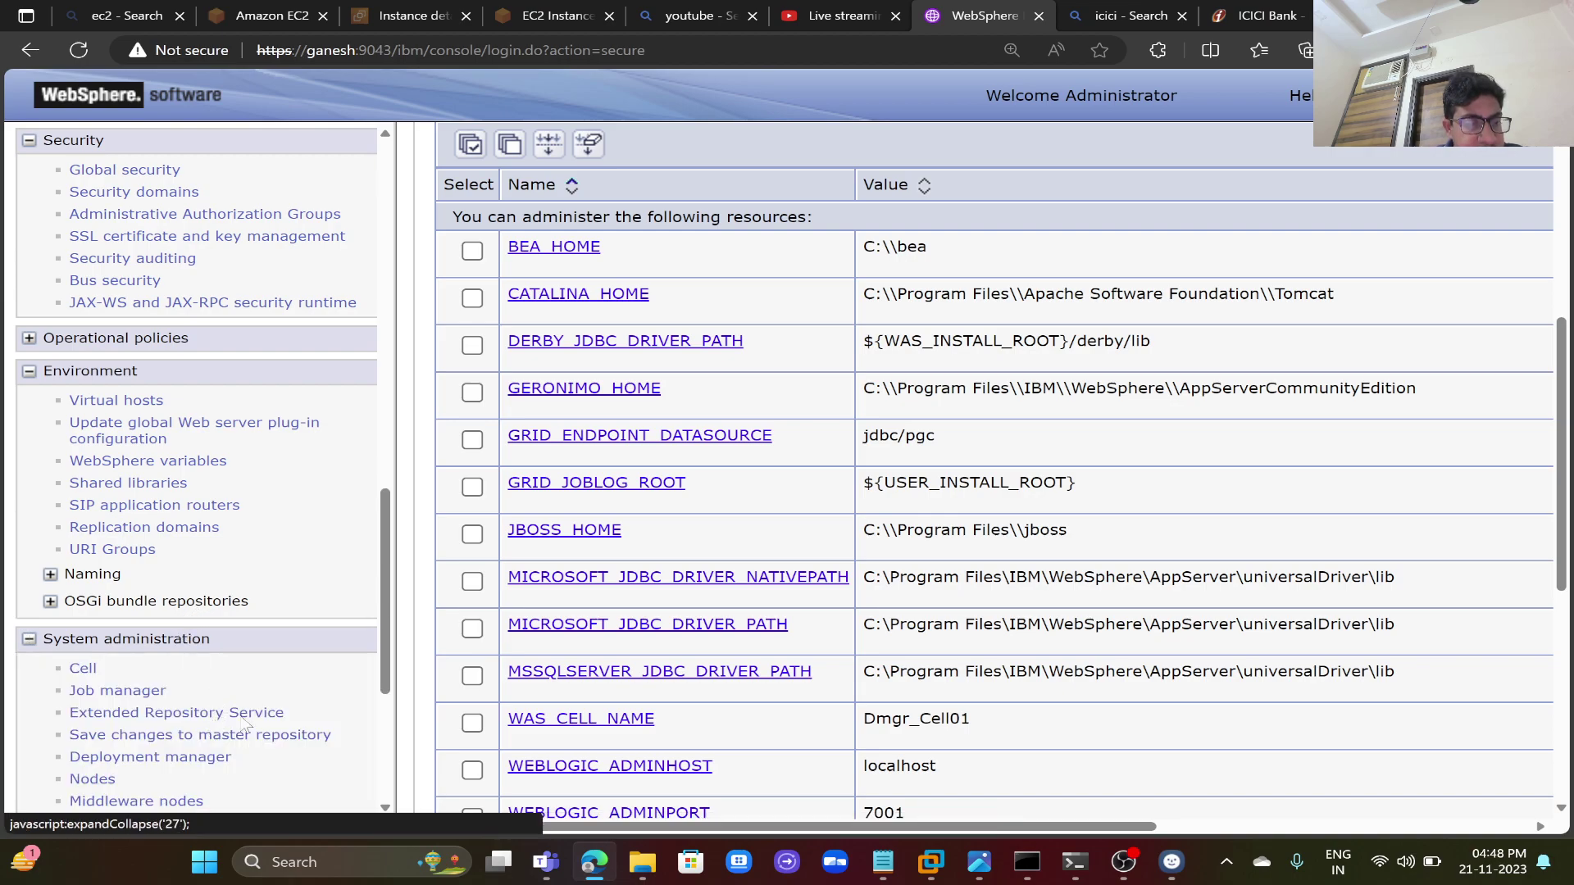
drag(383, 644, 383, 741)
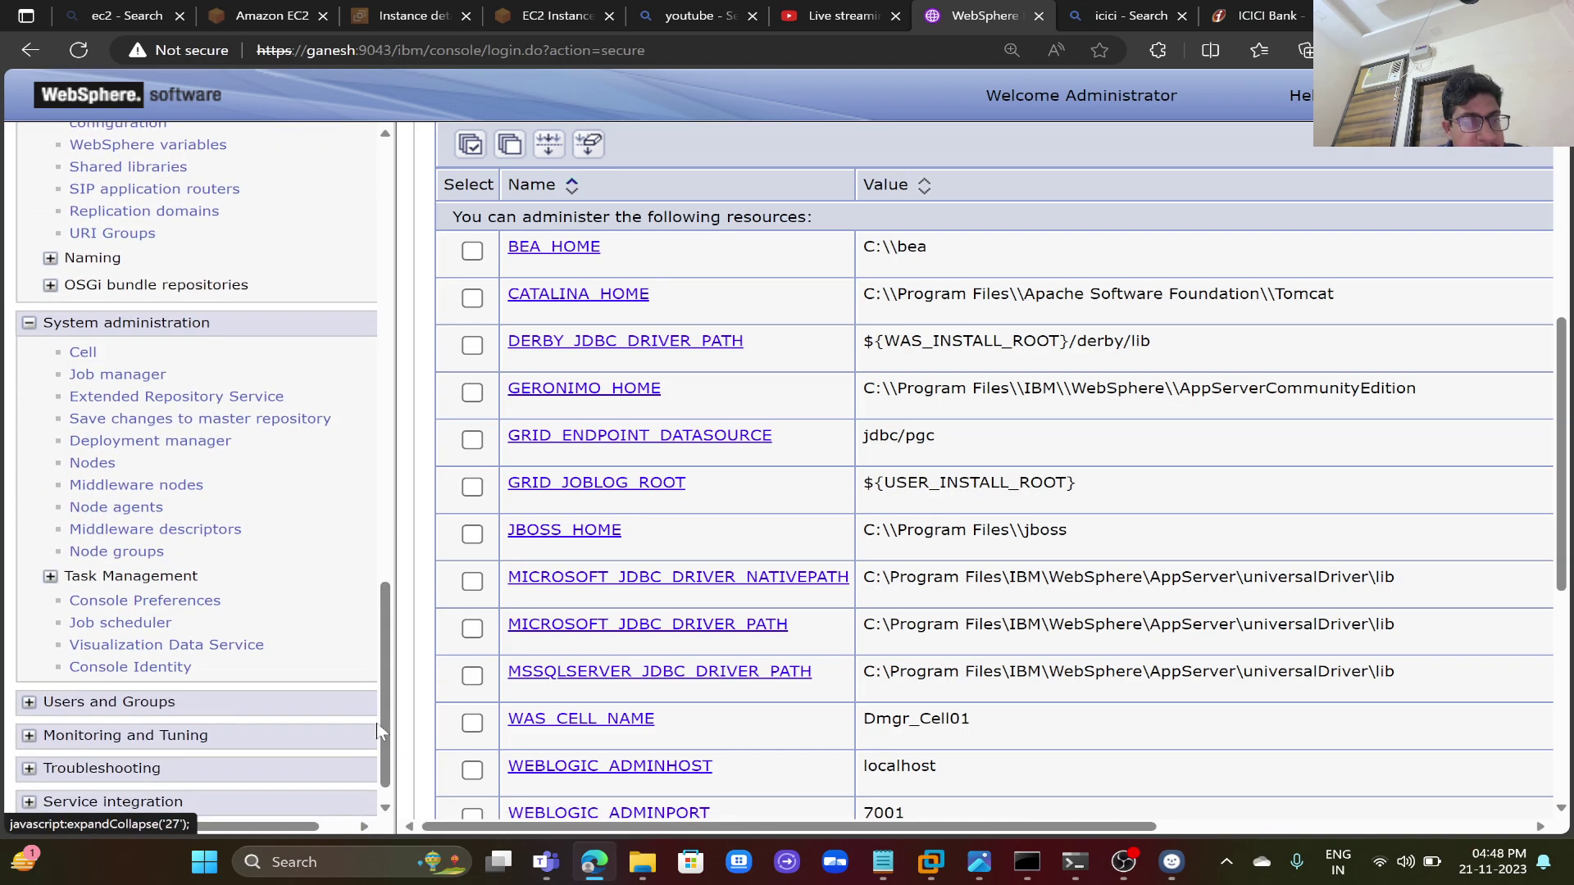
click(152, 508)
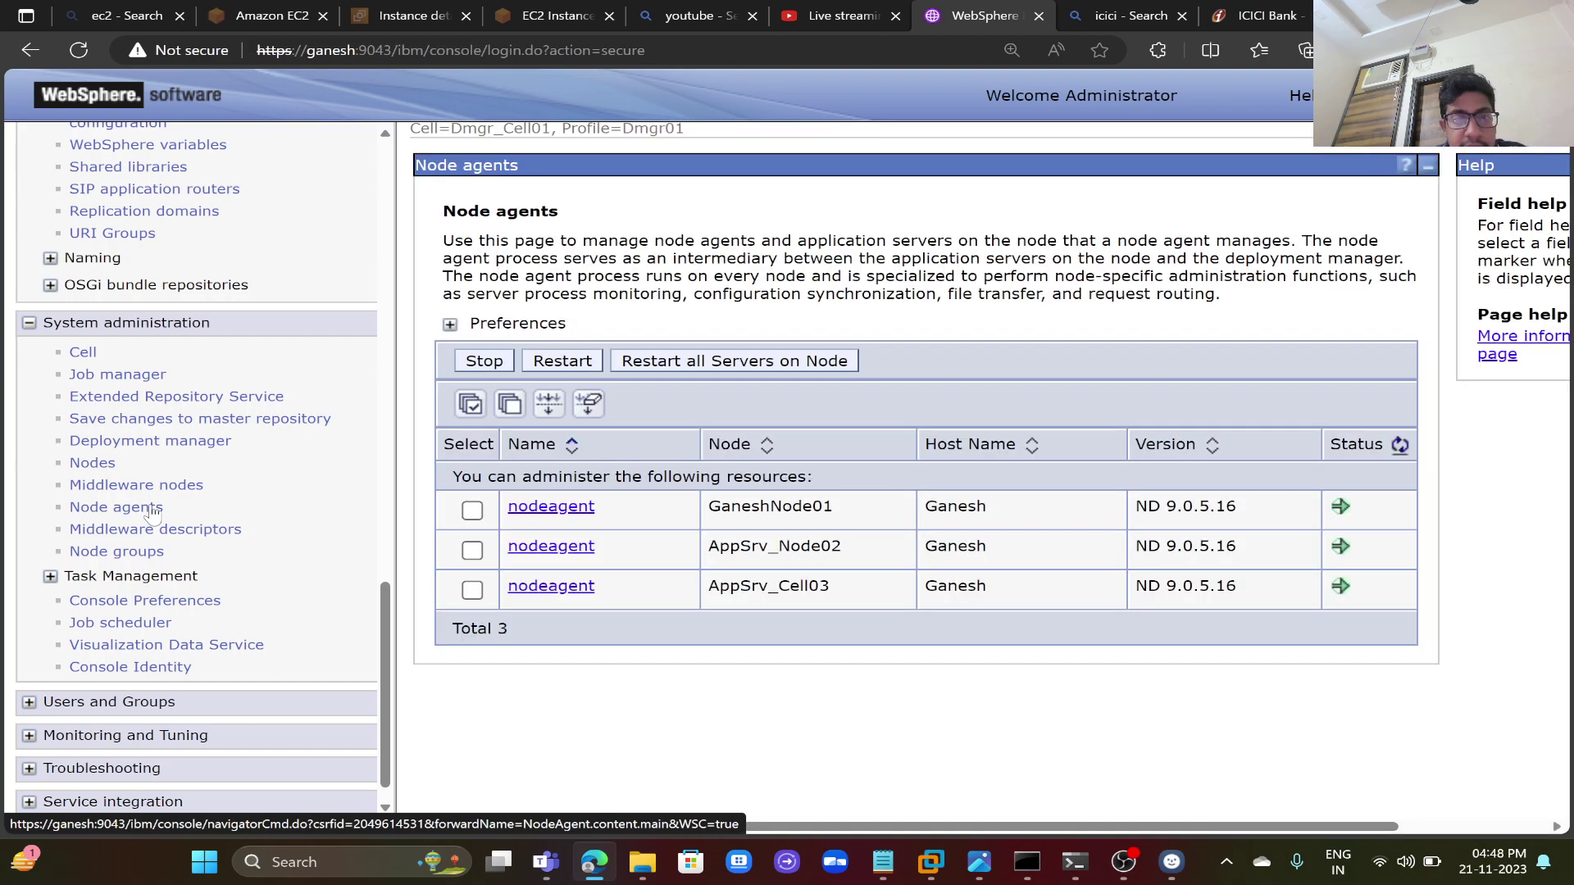
- Select GaneshNode01, AppSrv_Node02 and AppSrv_Cell03 and restart all servers on those nodes
click(470, 408)
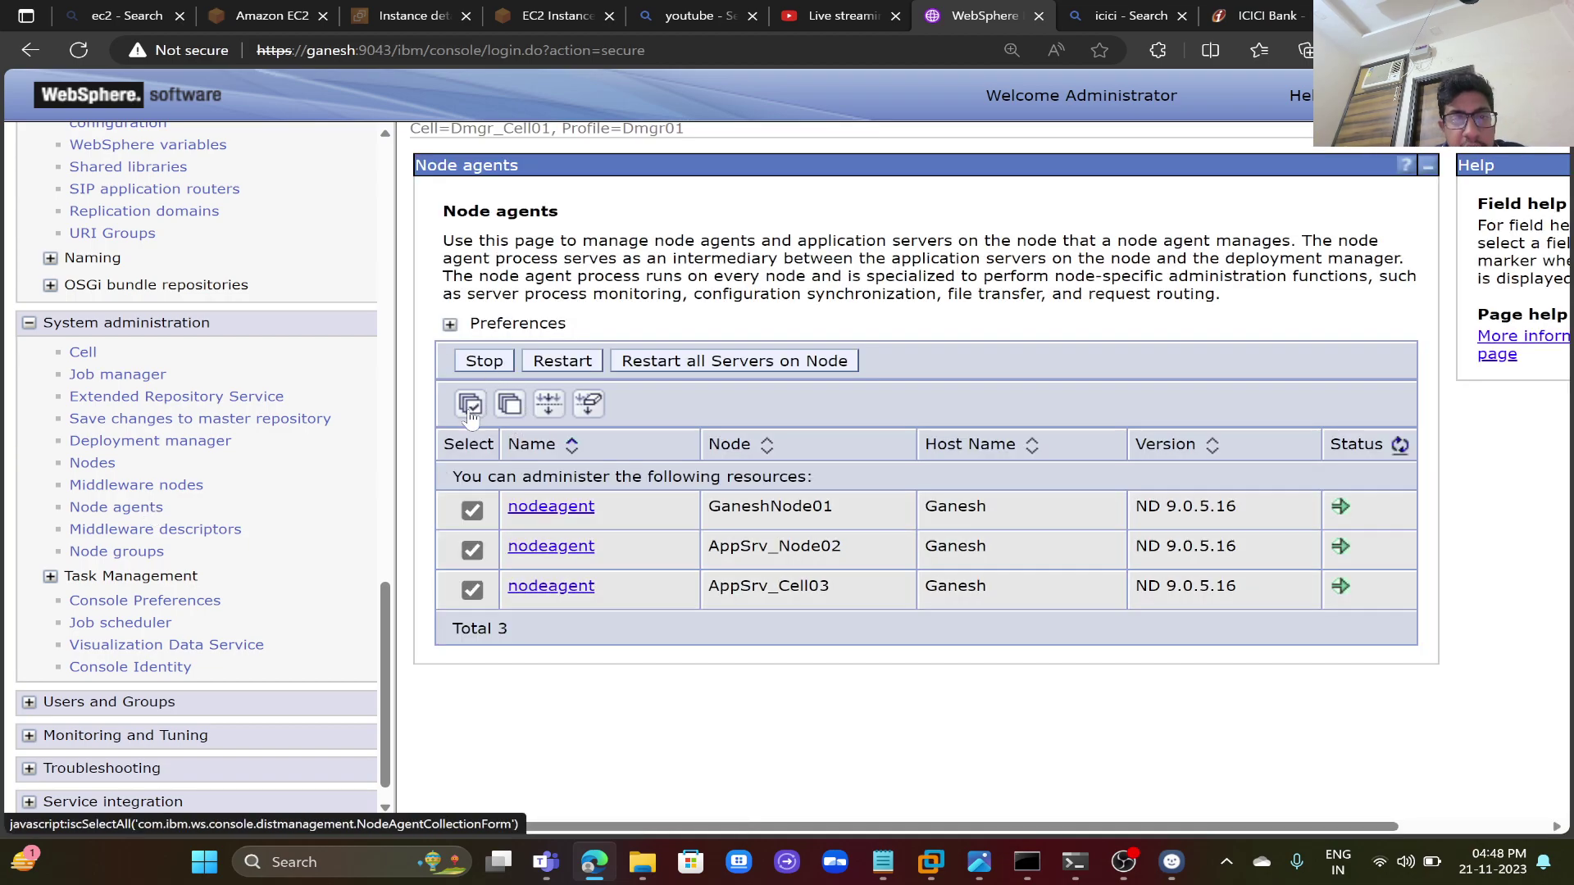
click(689, 365)
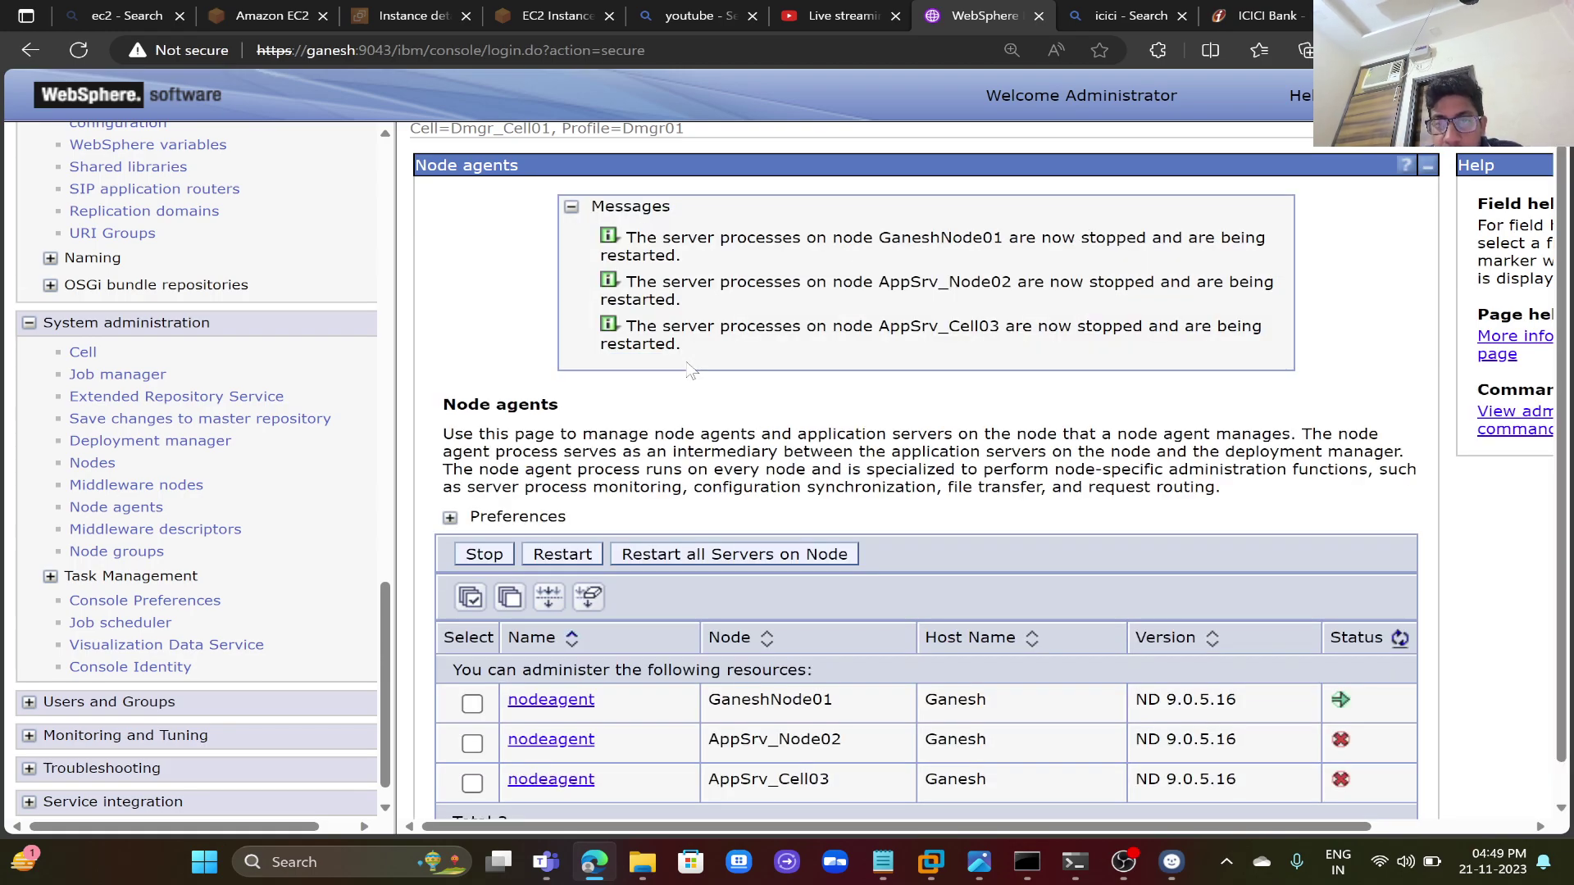
- Refresh the Status column until GaneshNode01, AppSrv_Node02 and AppSrv_Cell03 all show running
click(1399, 640)
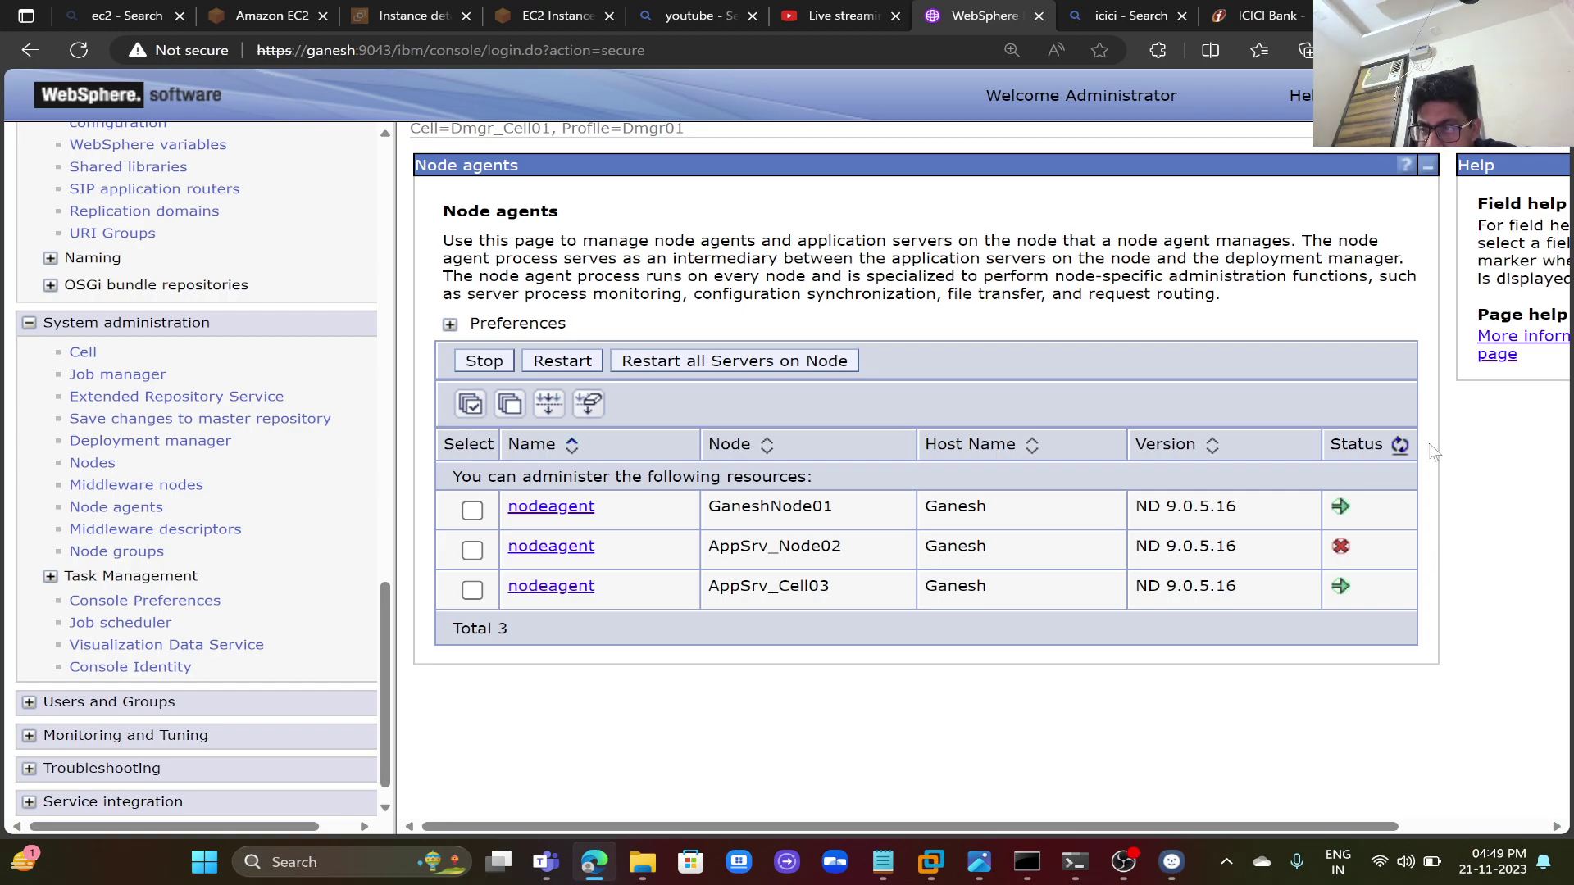
click(1402, 446)
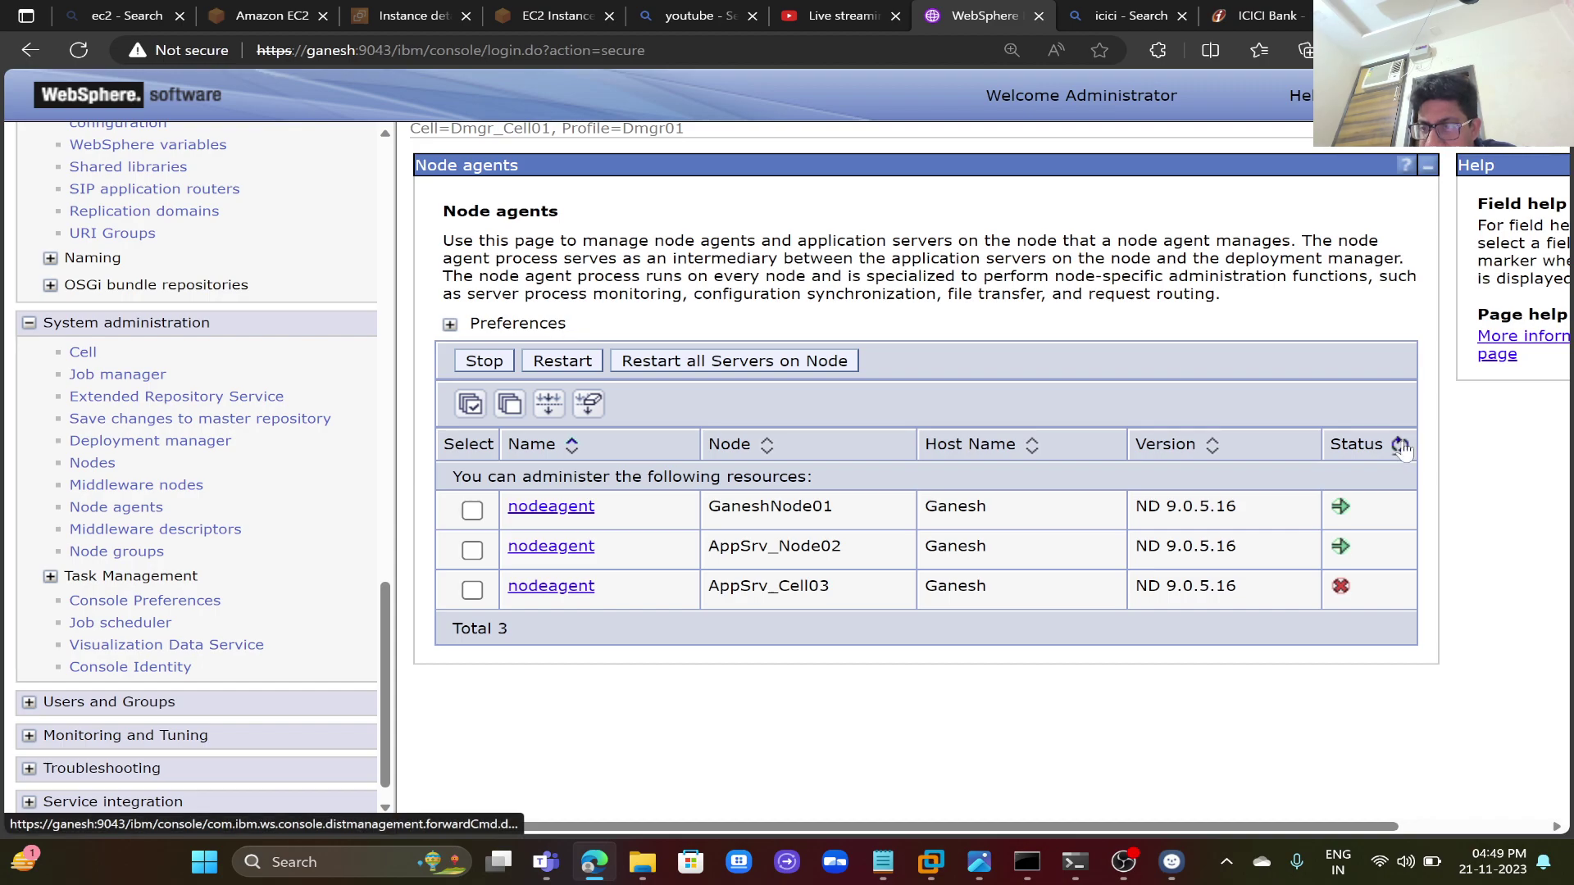
click(1402, 446)
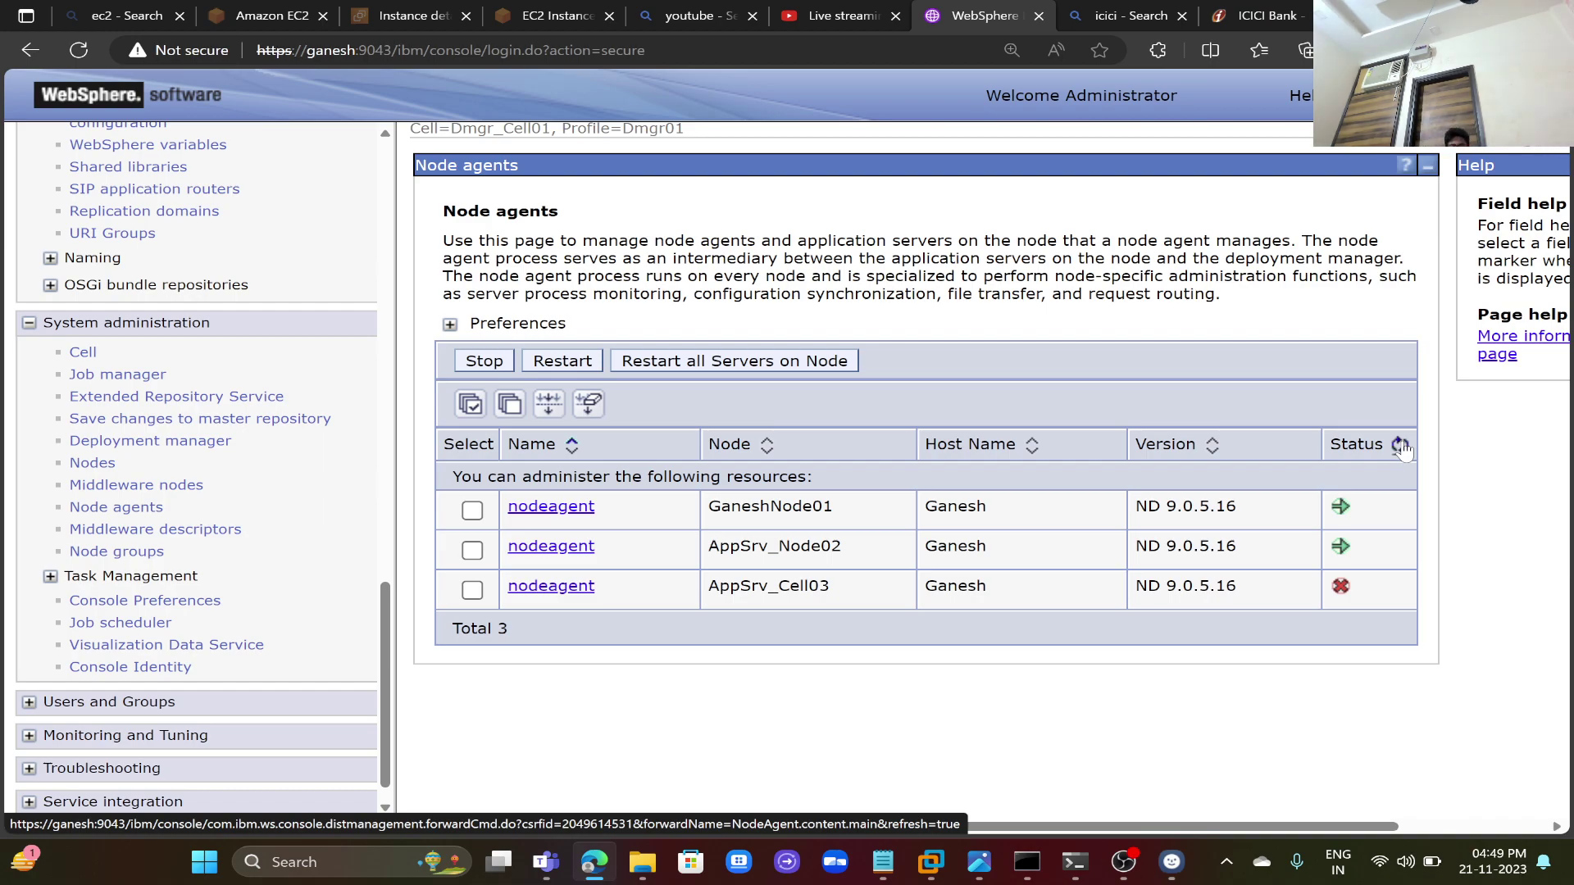
scroll(1409, 451, right, 2)
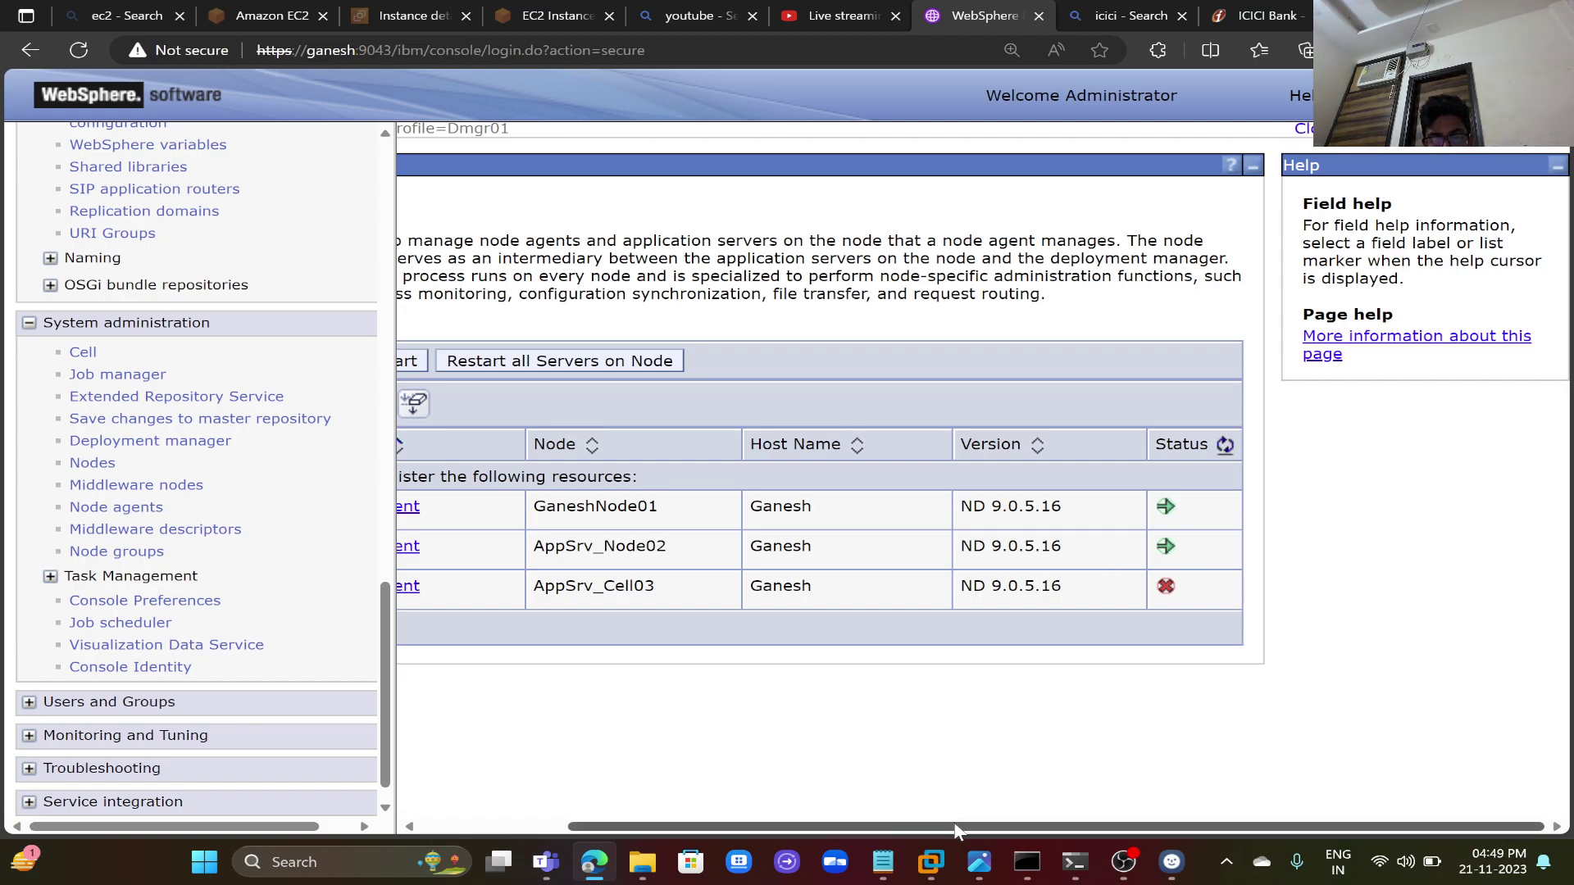
drag(955, 830, 659, 823)
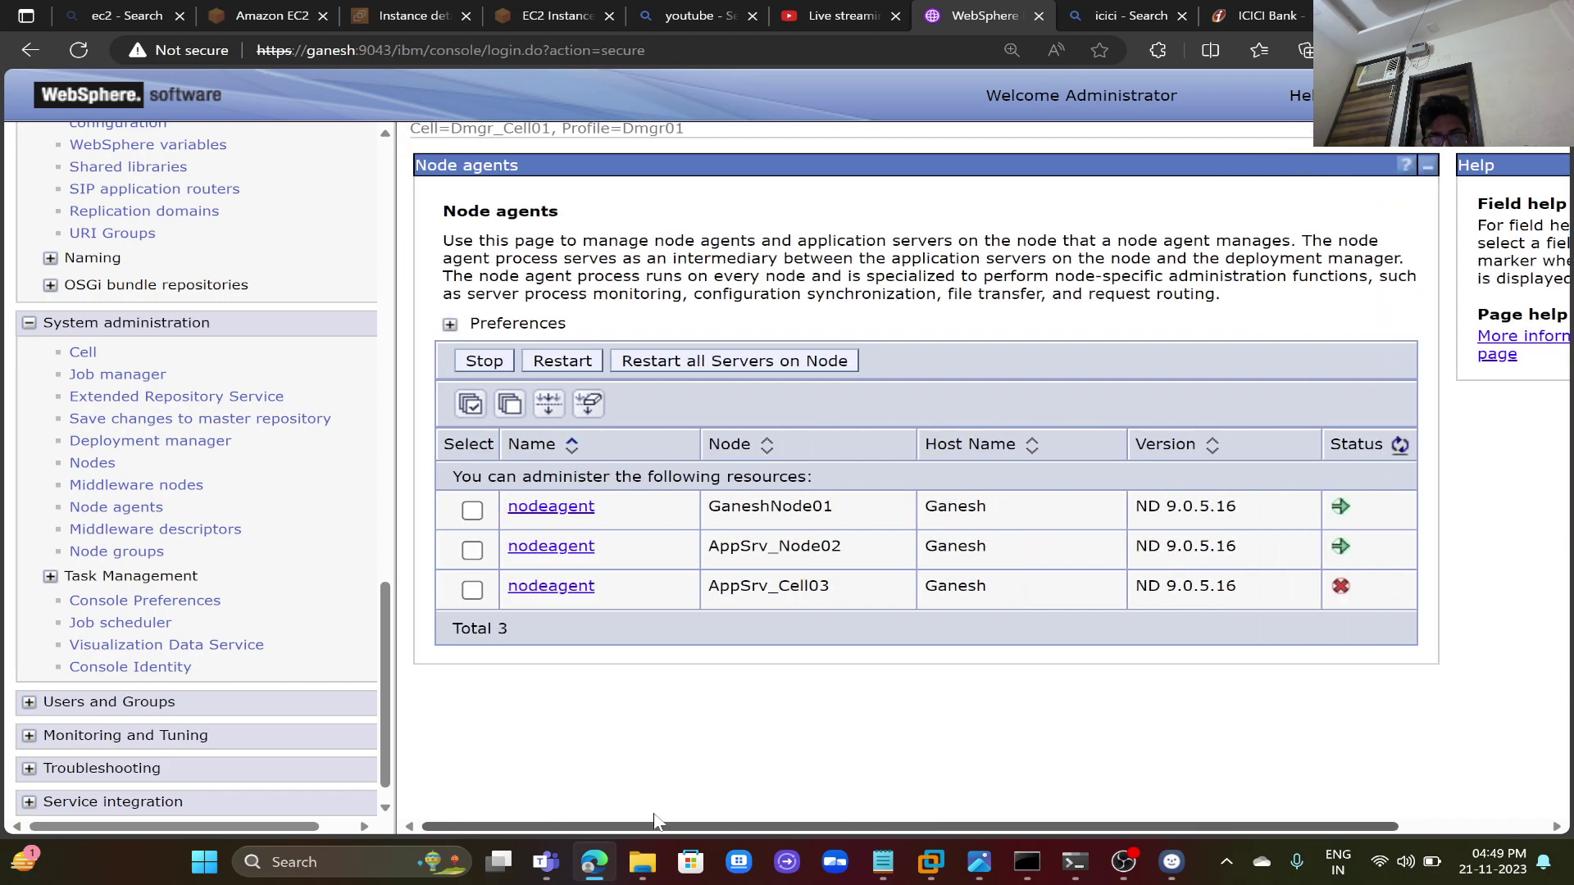
click(1400, 446)
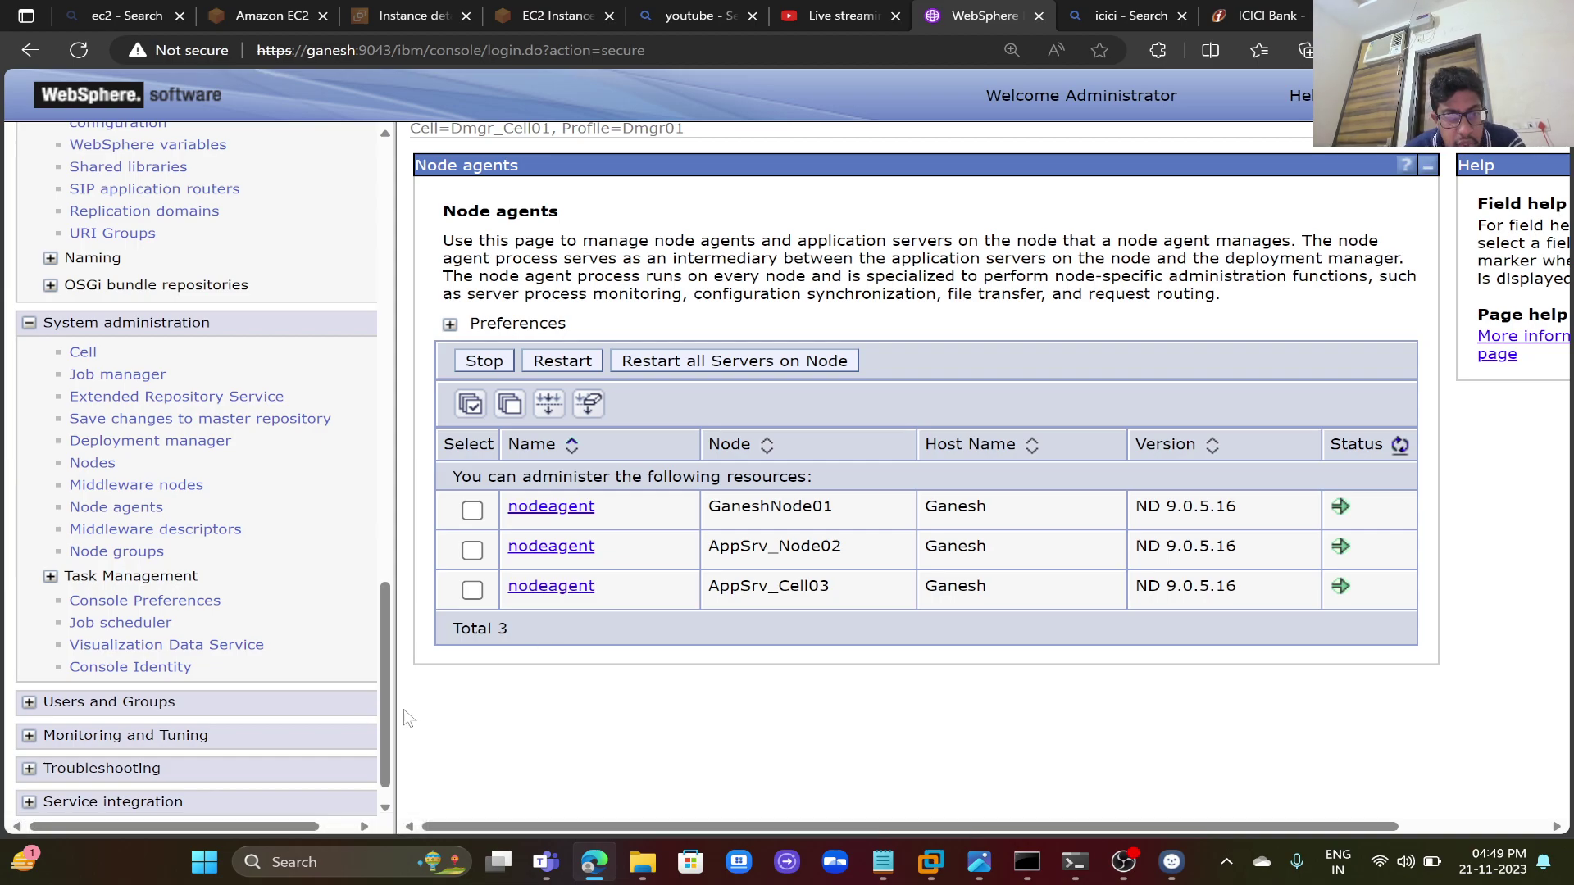
drag(385, 714, 429, 540)
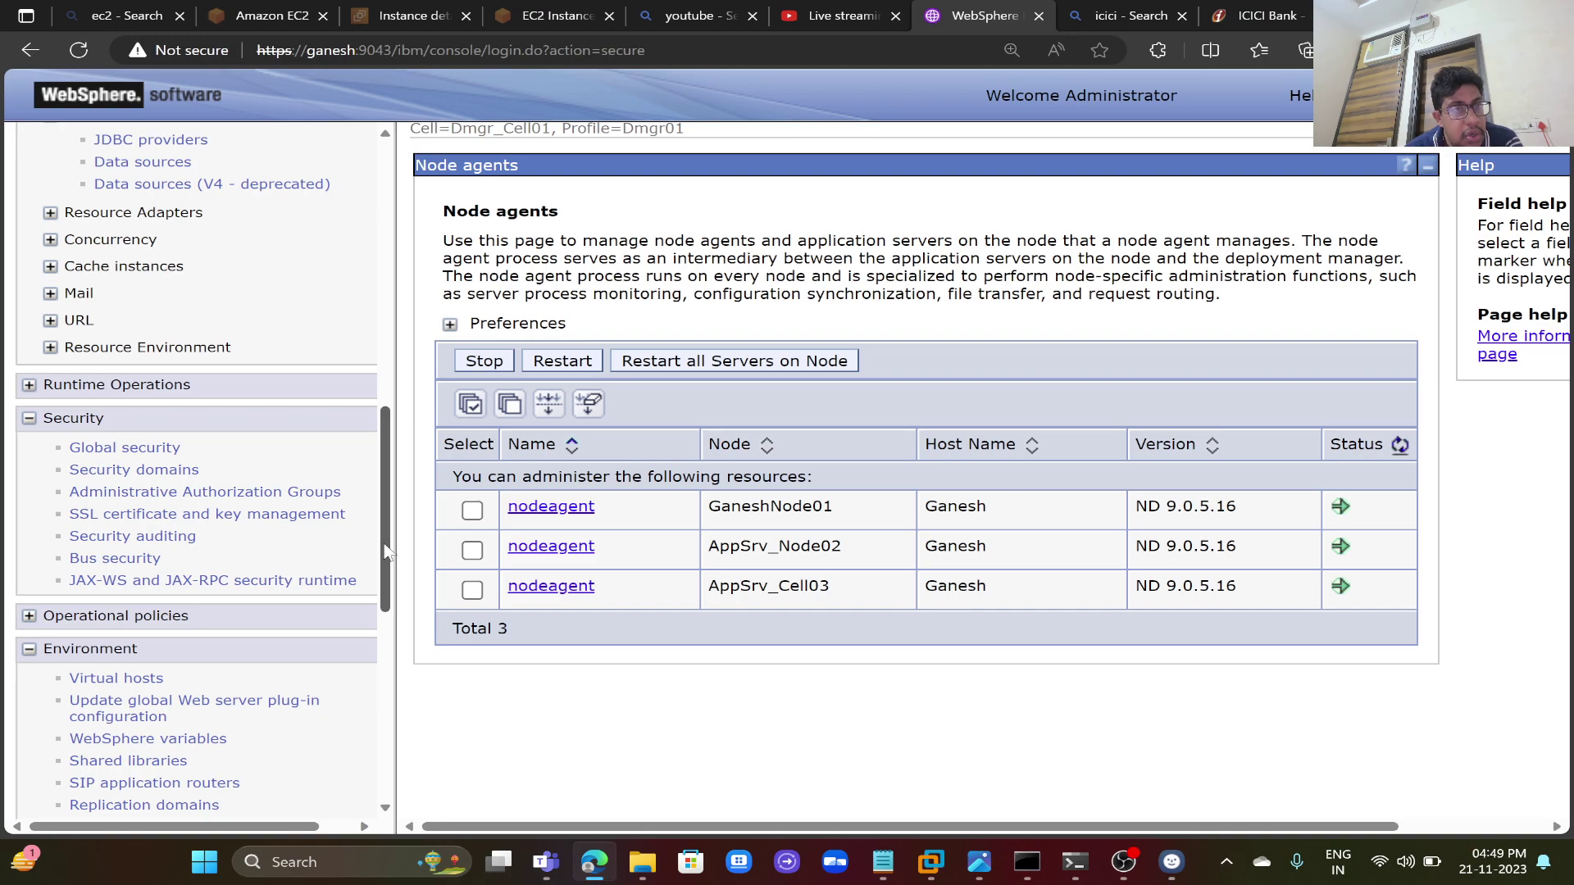
- Select Ganesh in the Oracle JDBC Driver (XA) data sources and test its connection
click(150, 141)
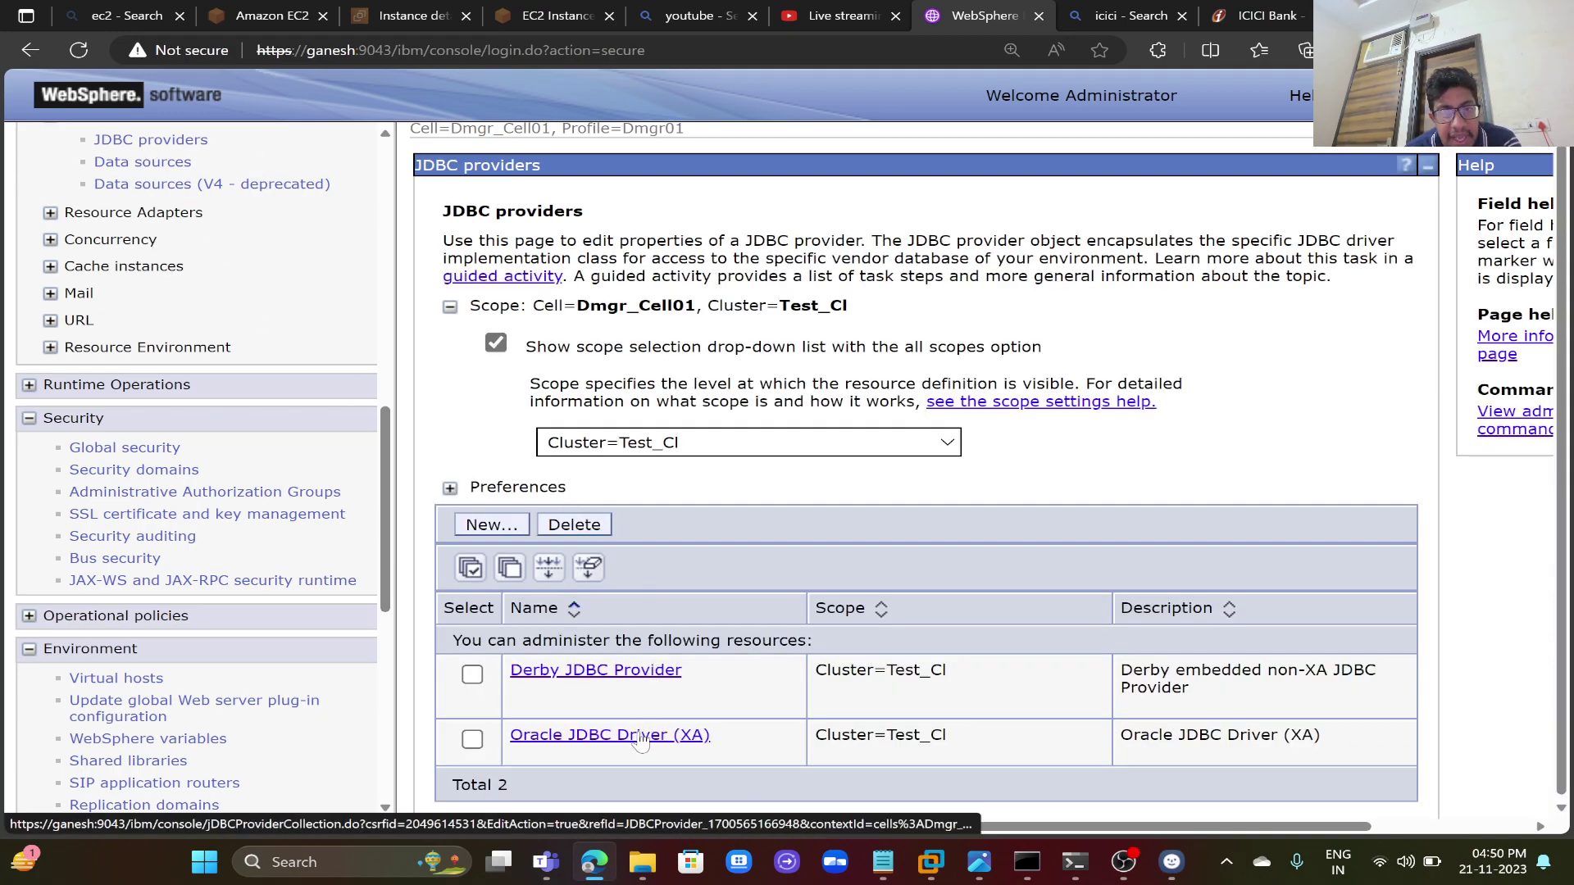
click(641, 737)
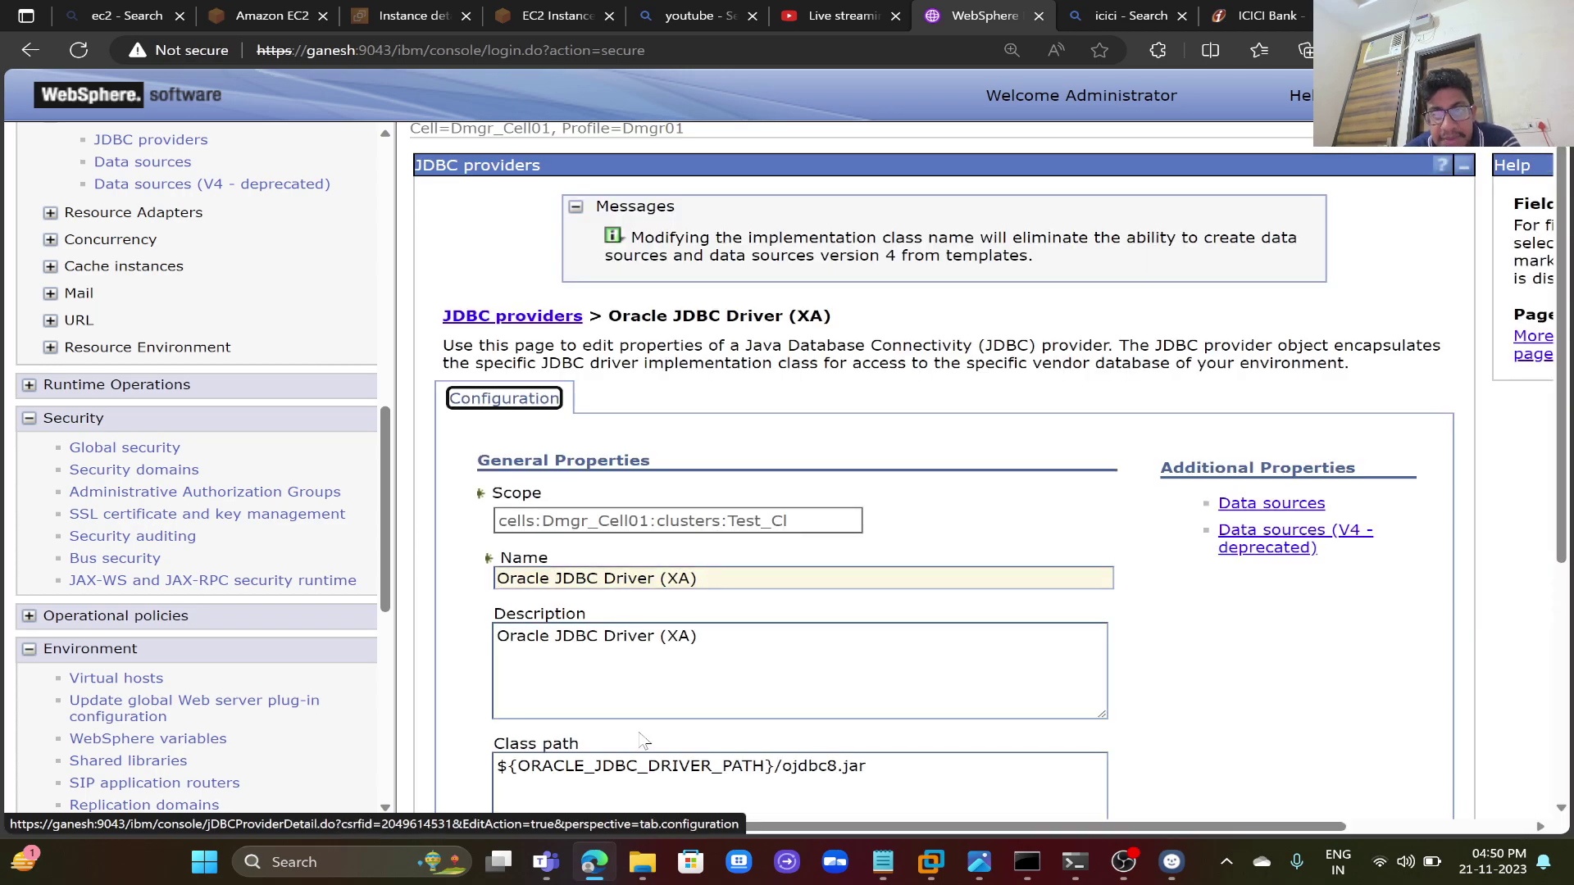
click(1292, 503)
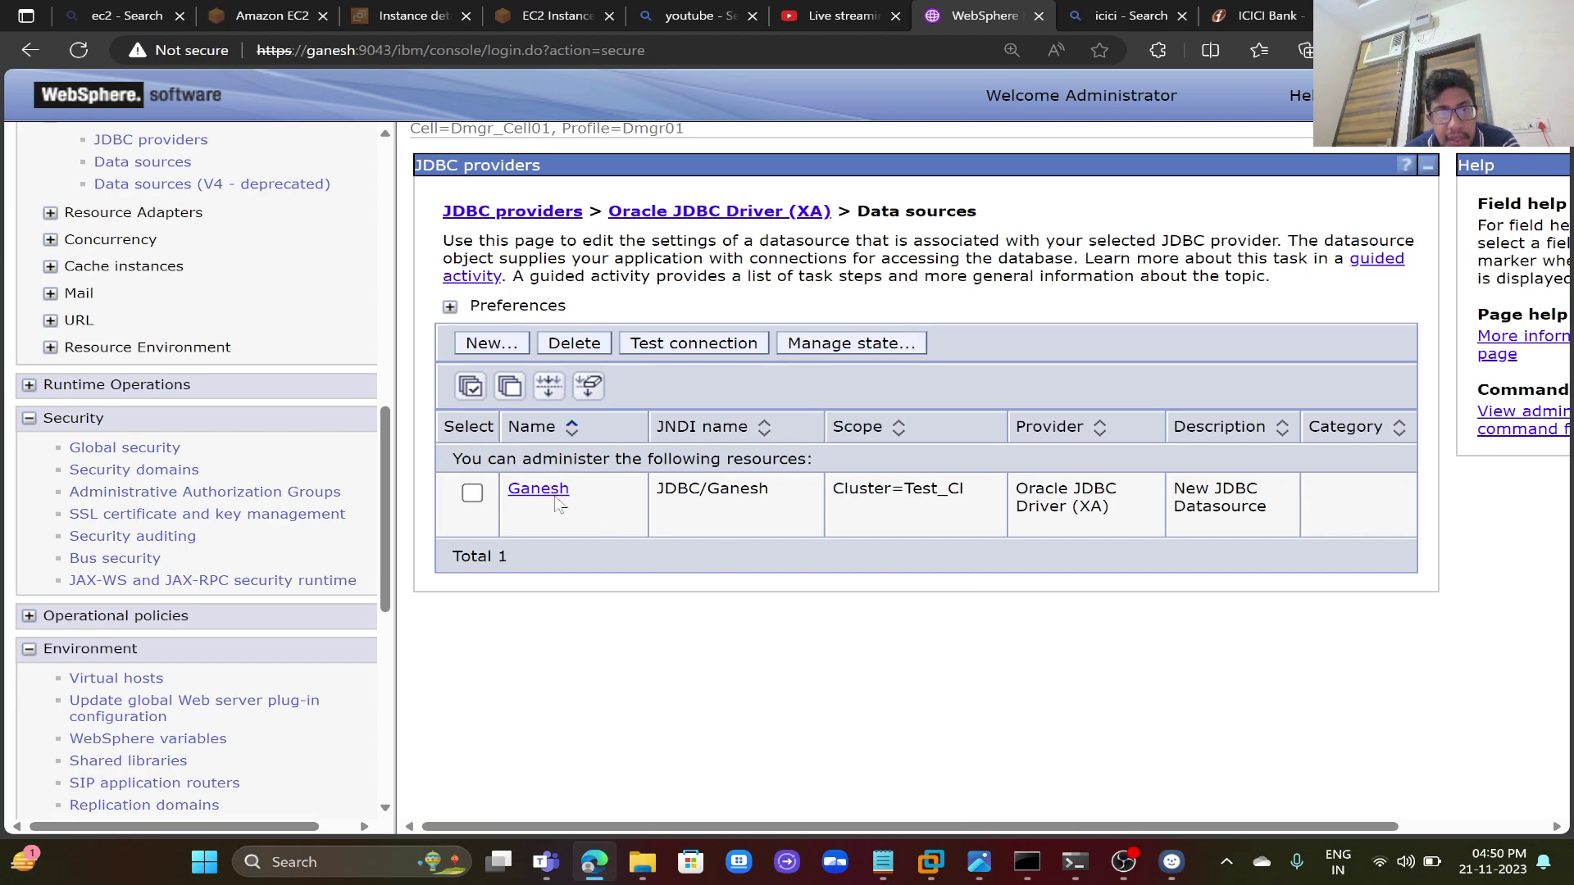
click(472, 493)
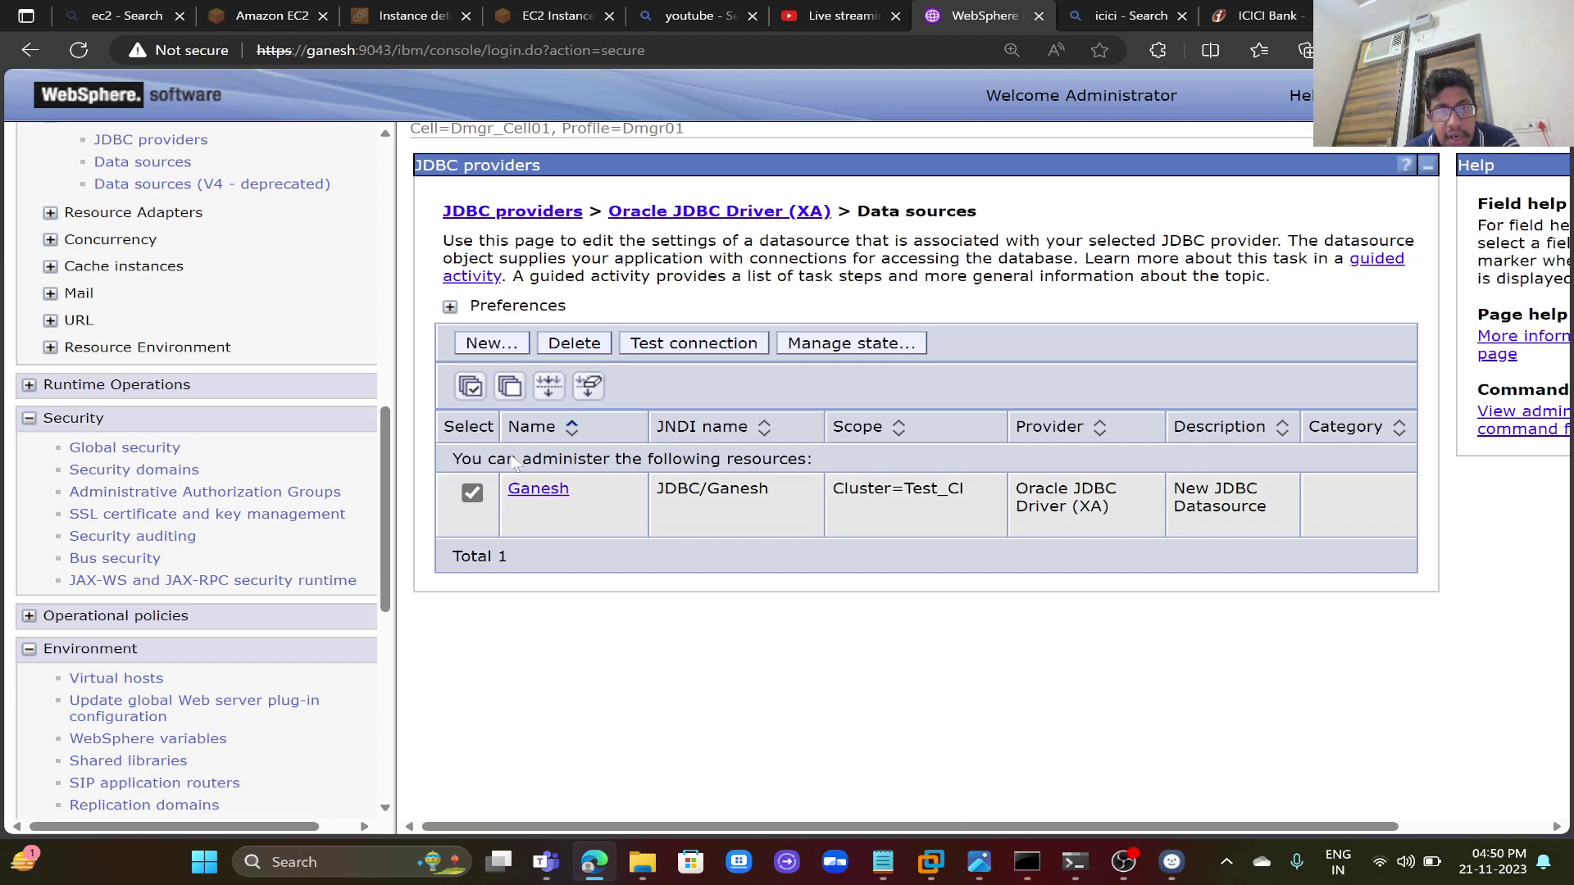
click(713, 347)
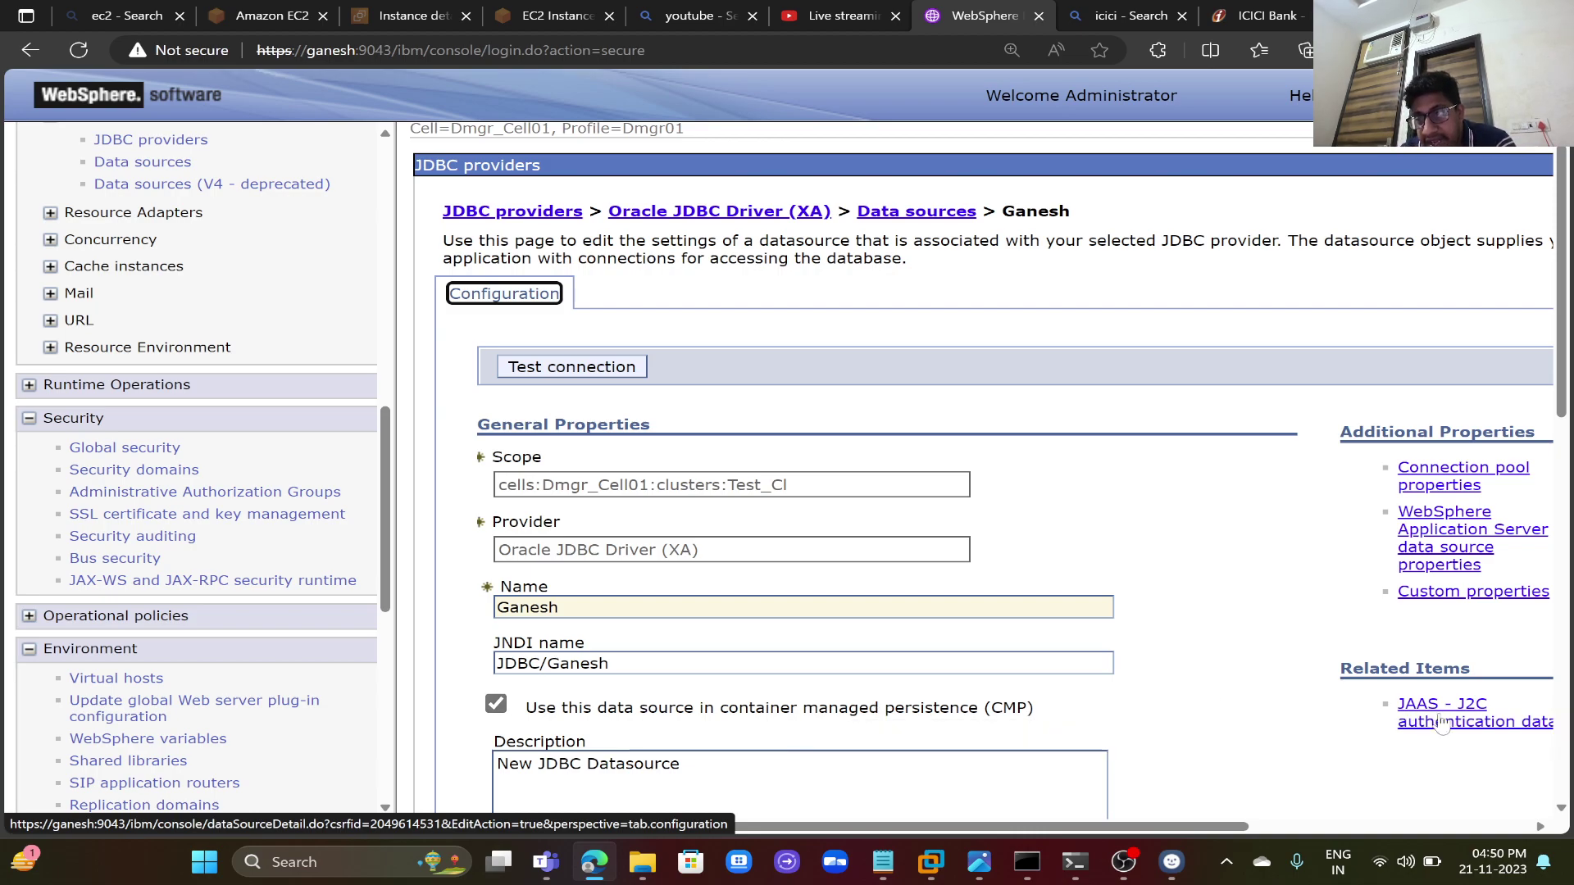
click(1452, 486)
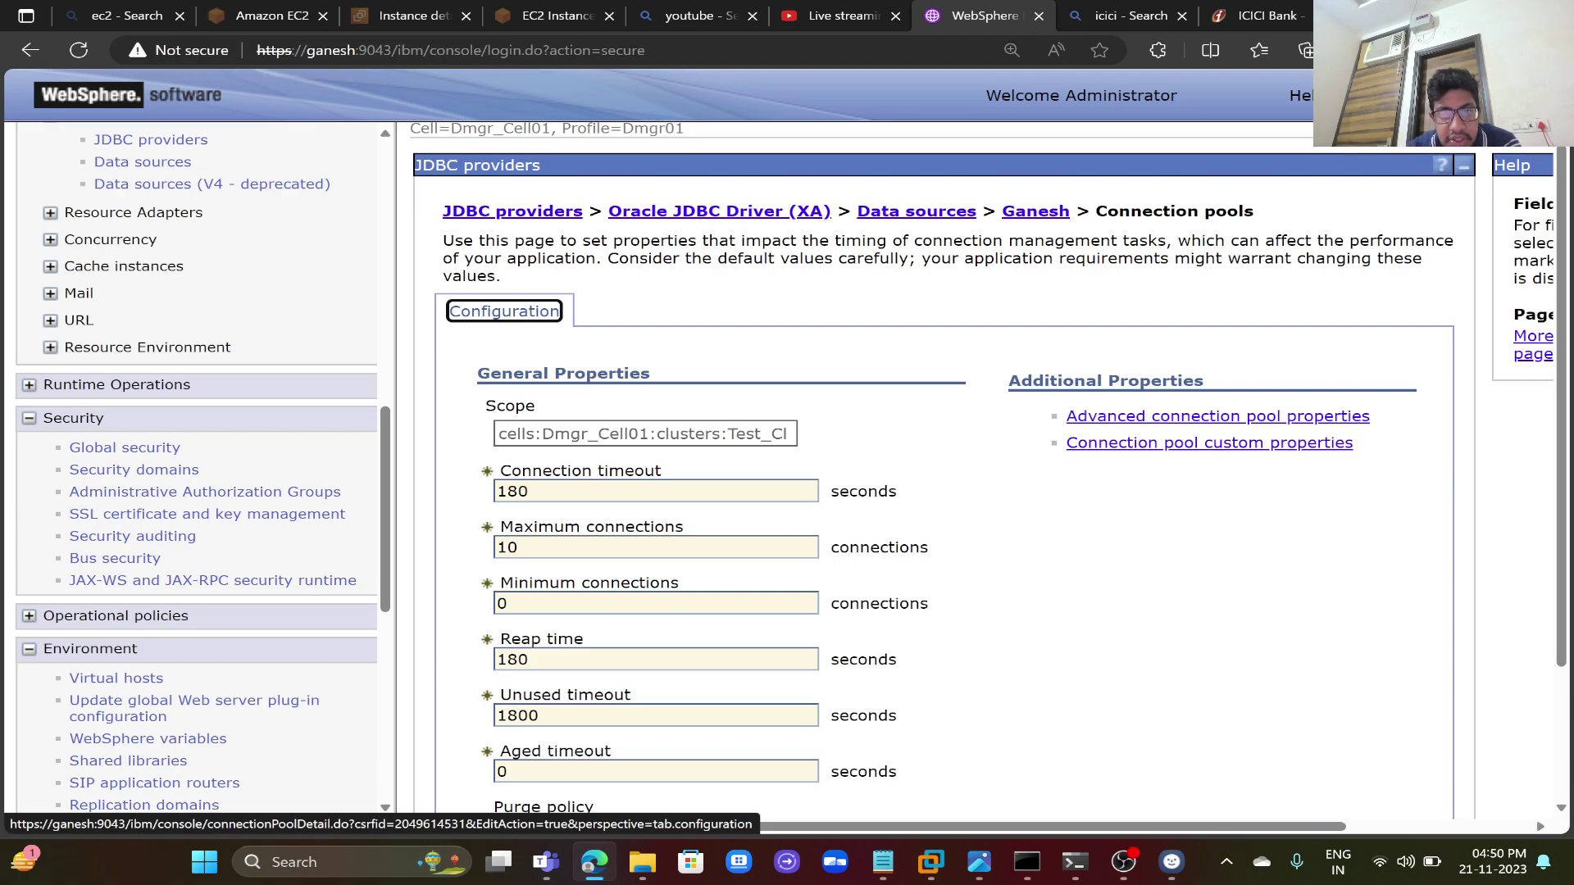
key(Tab)
key(BackSpace)
key(BackSpace)
key(BackSpace)
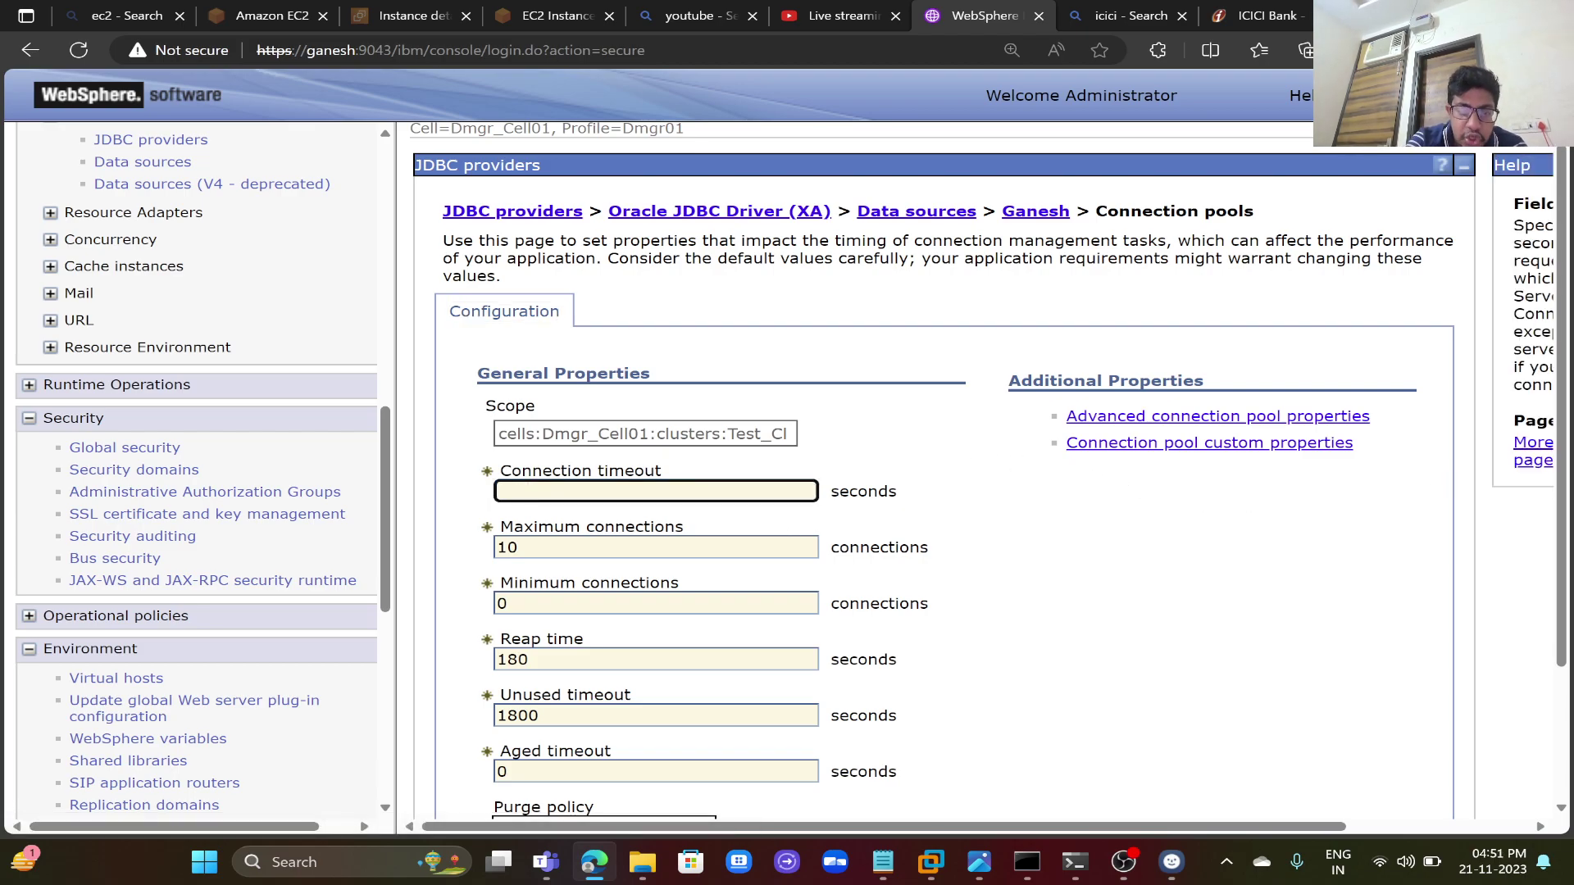
text(0)
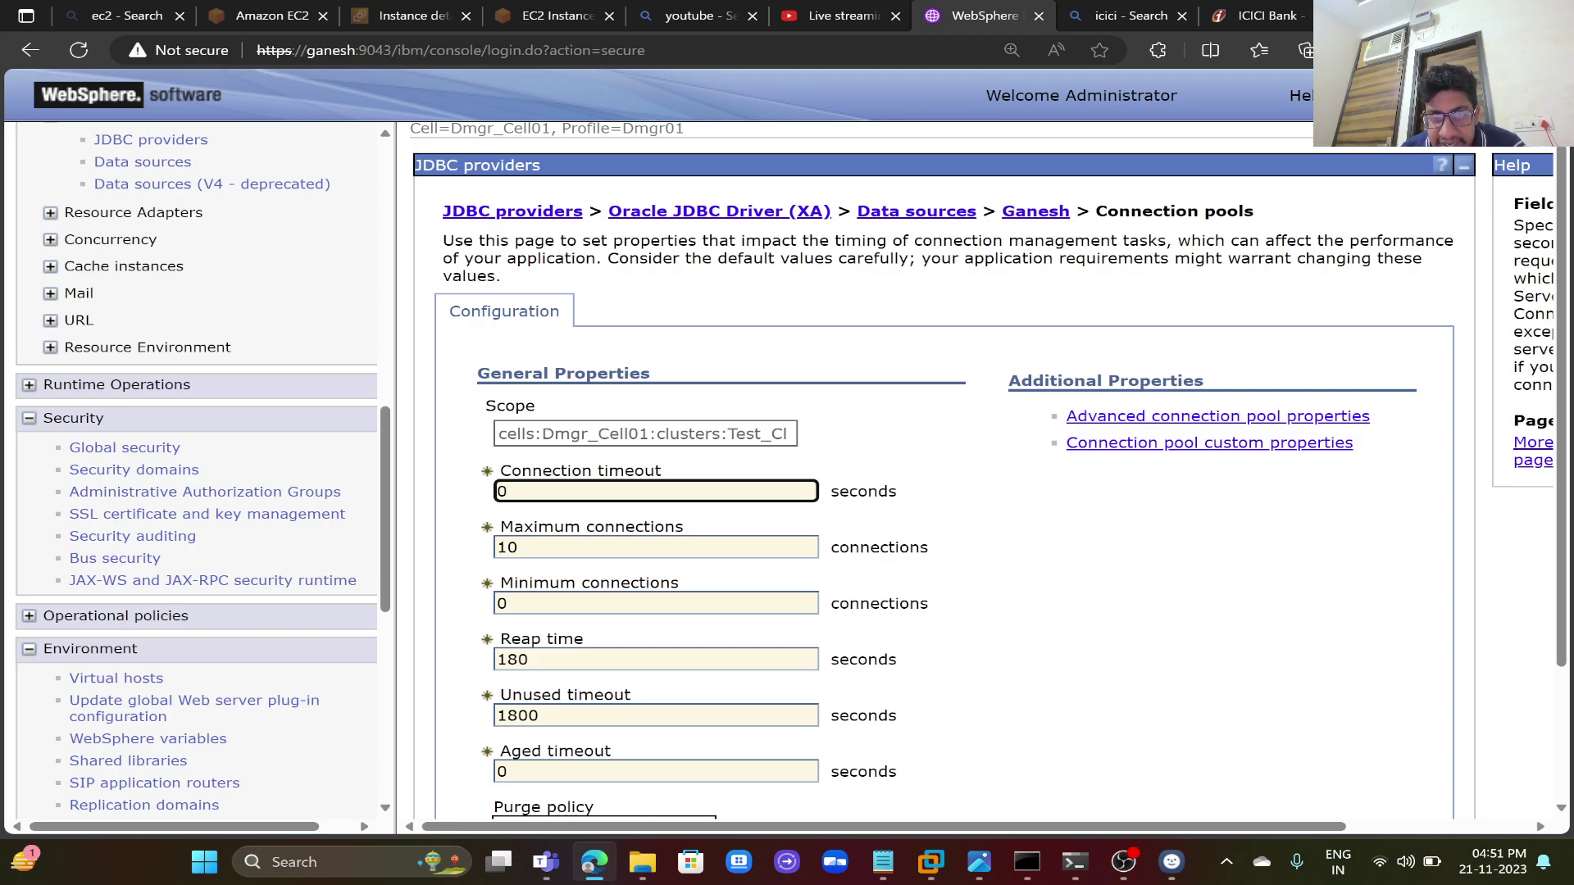
key(BackSpace)
text(100)
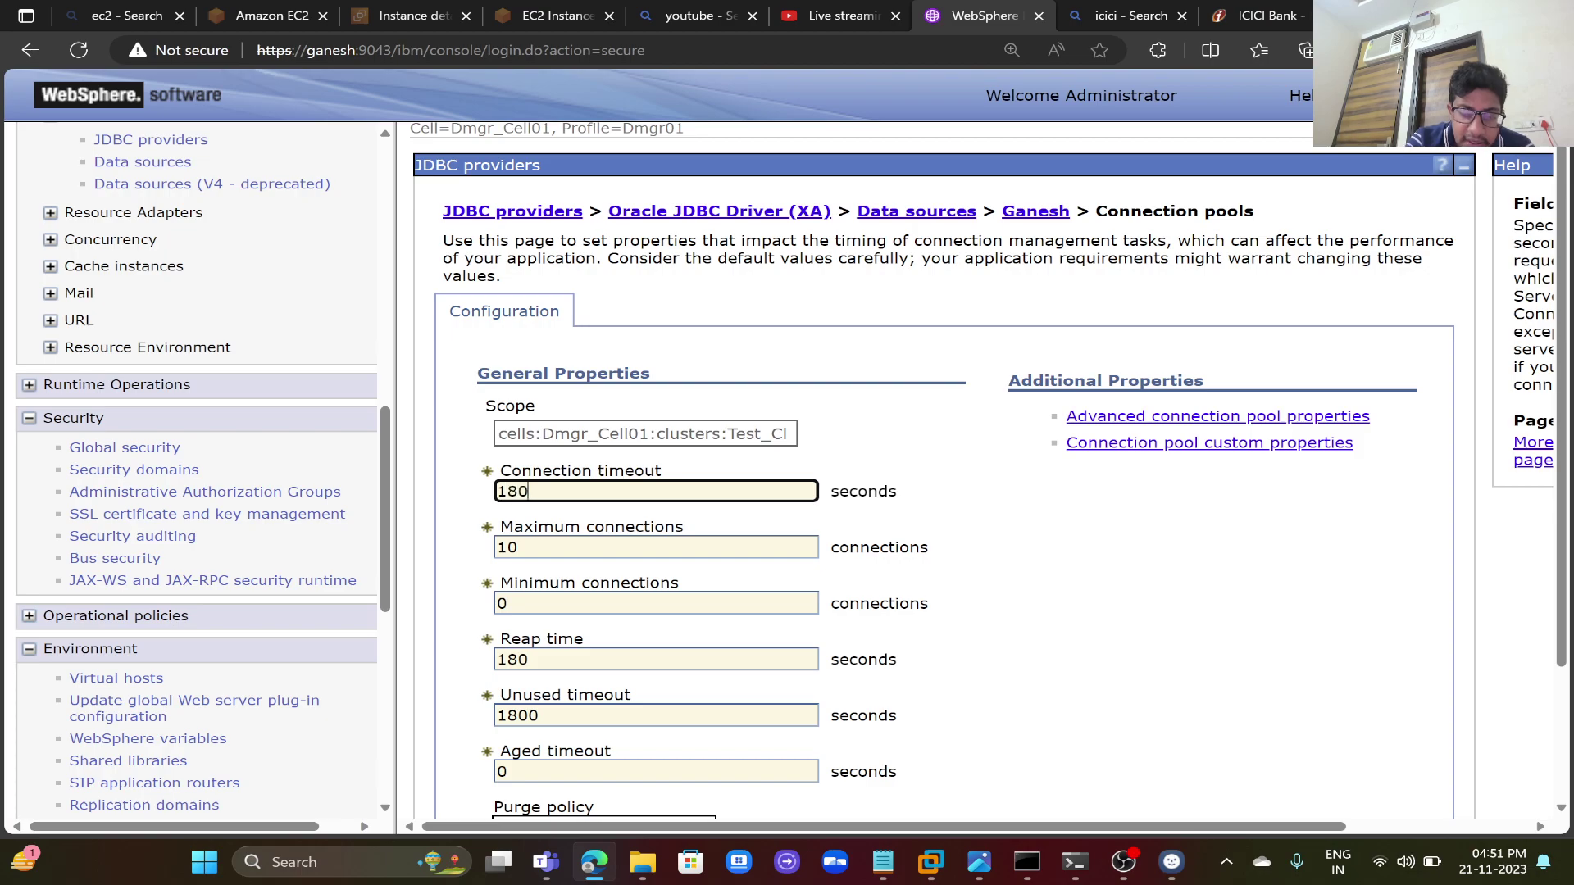
key(BackSpace)
key(BackSpace)
key(BackSpace)
text(0)
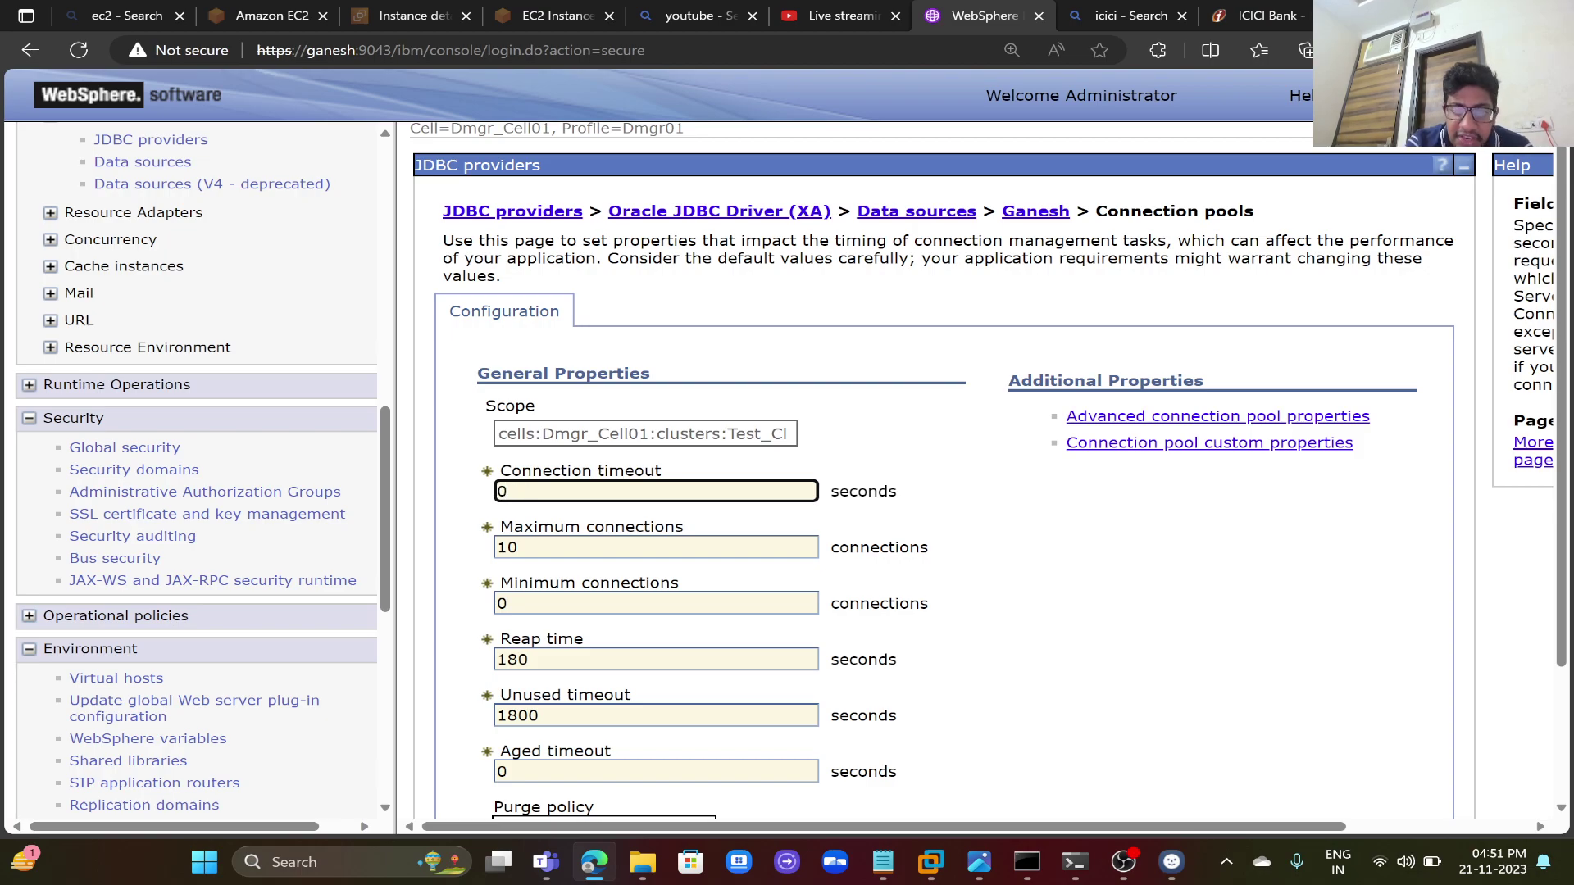
key(BackSpace)
text(180)
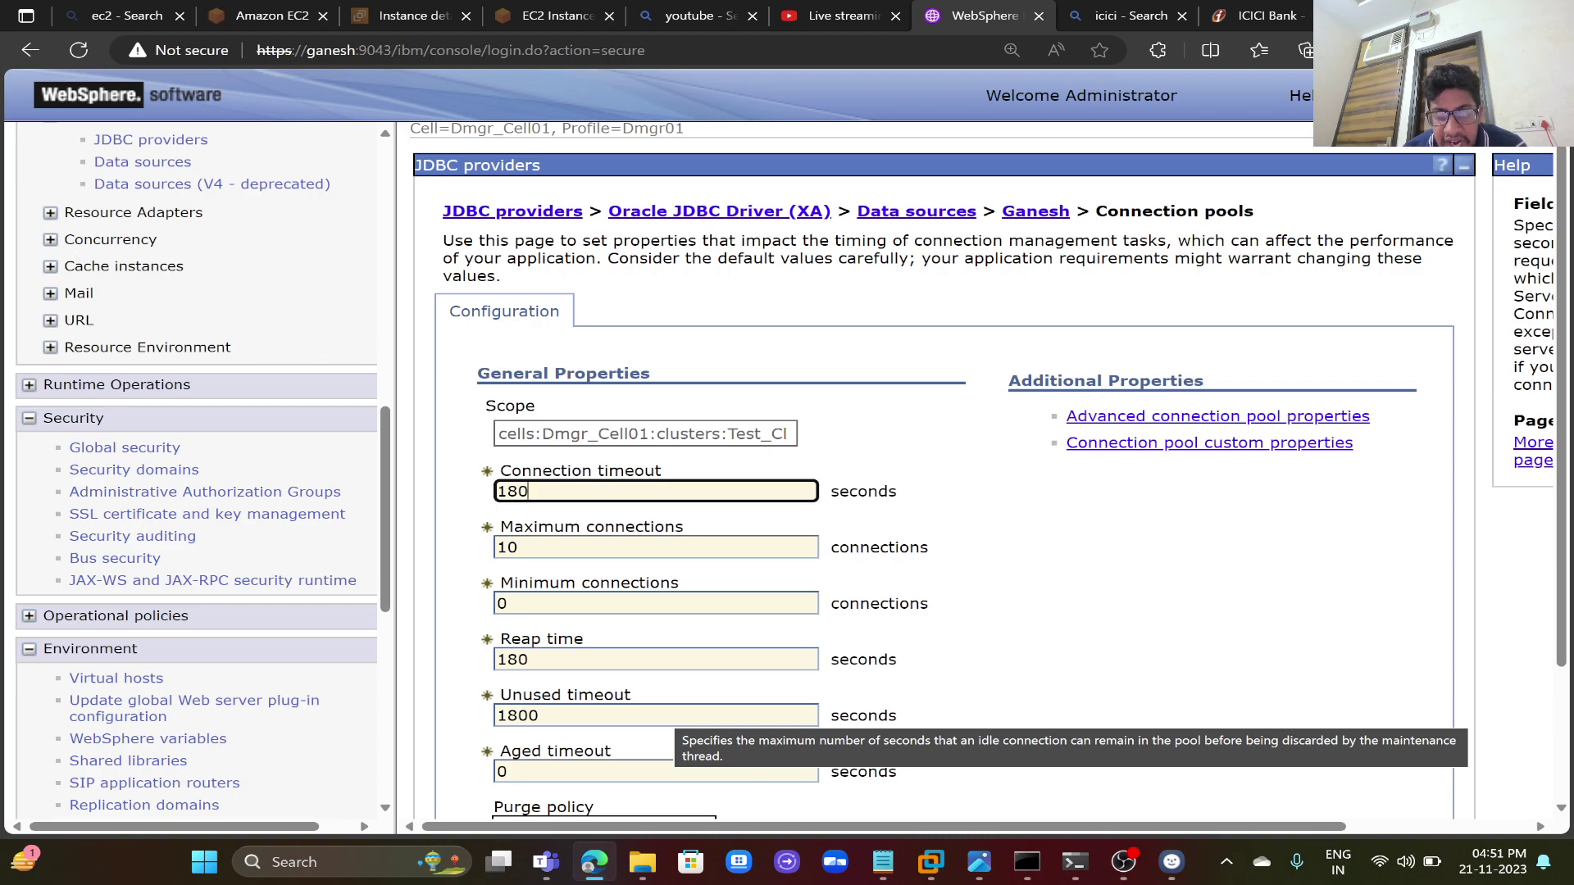
click(1114, 670)
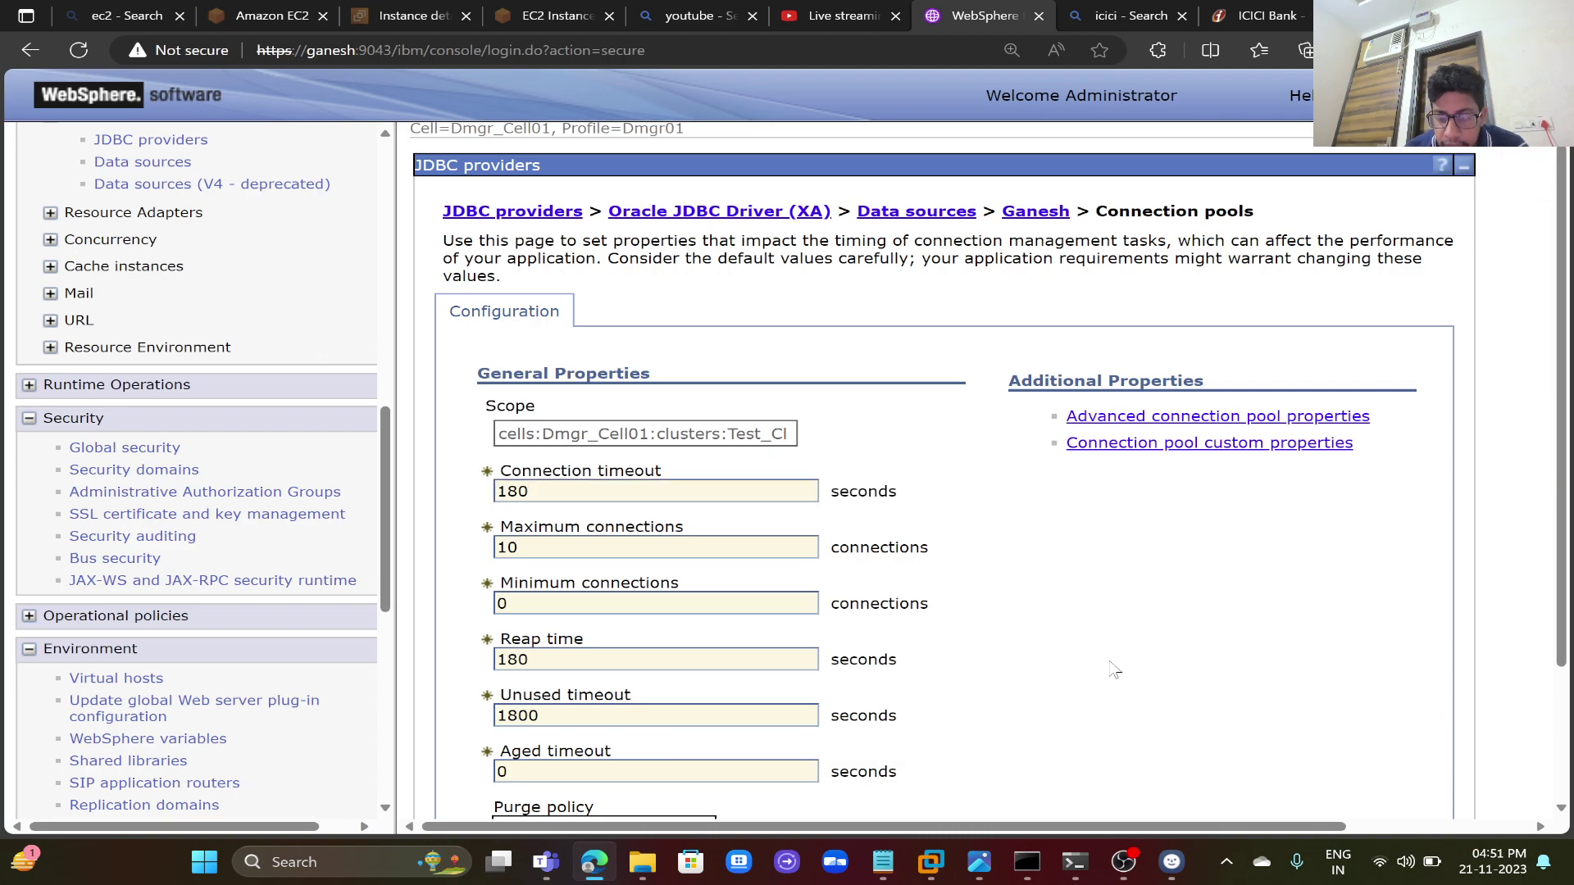
scroll(1115, 670, down, 2)
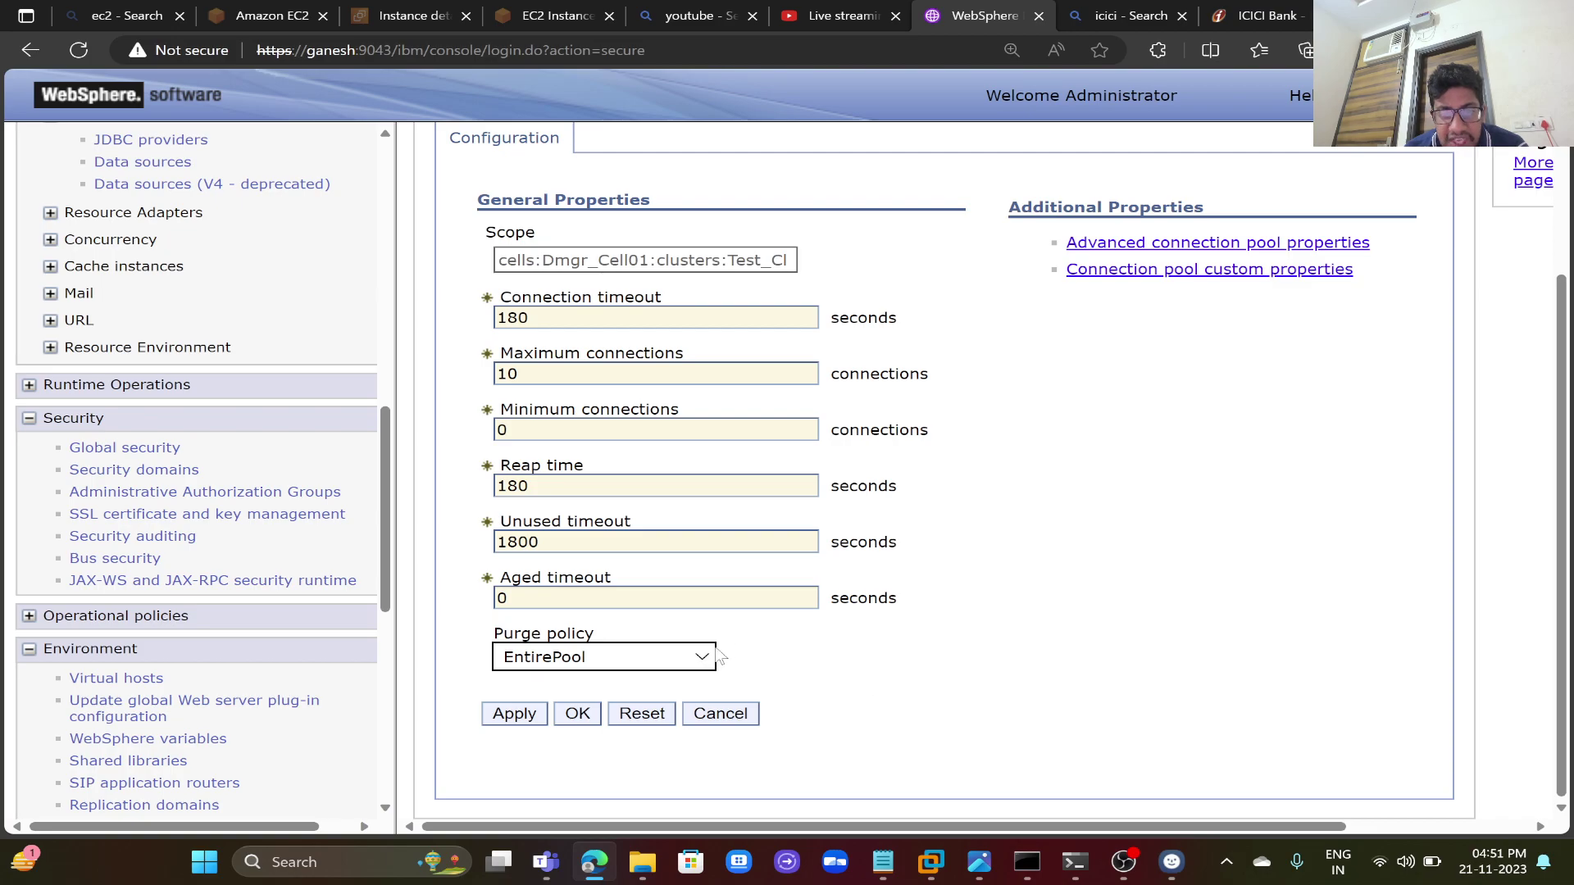
click(703, 657)
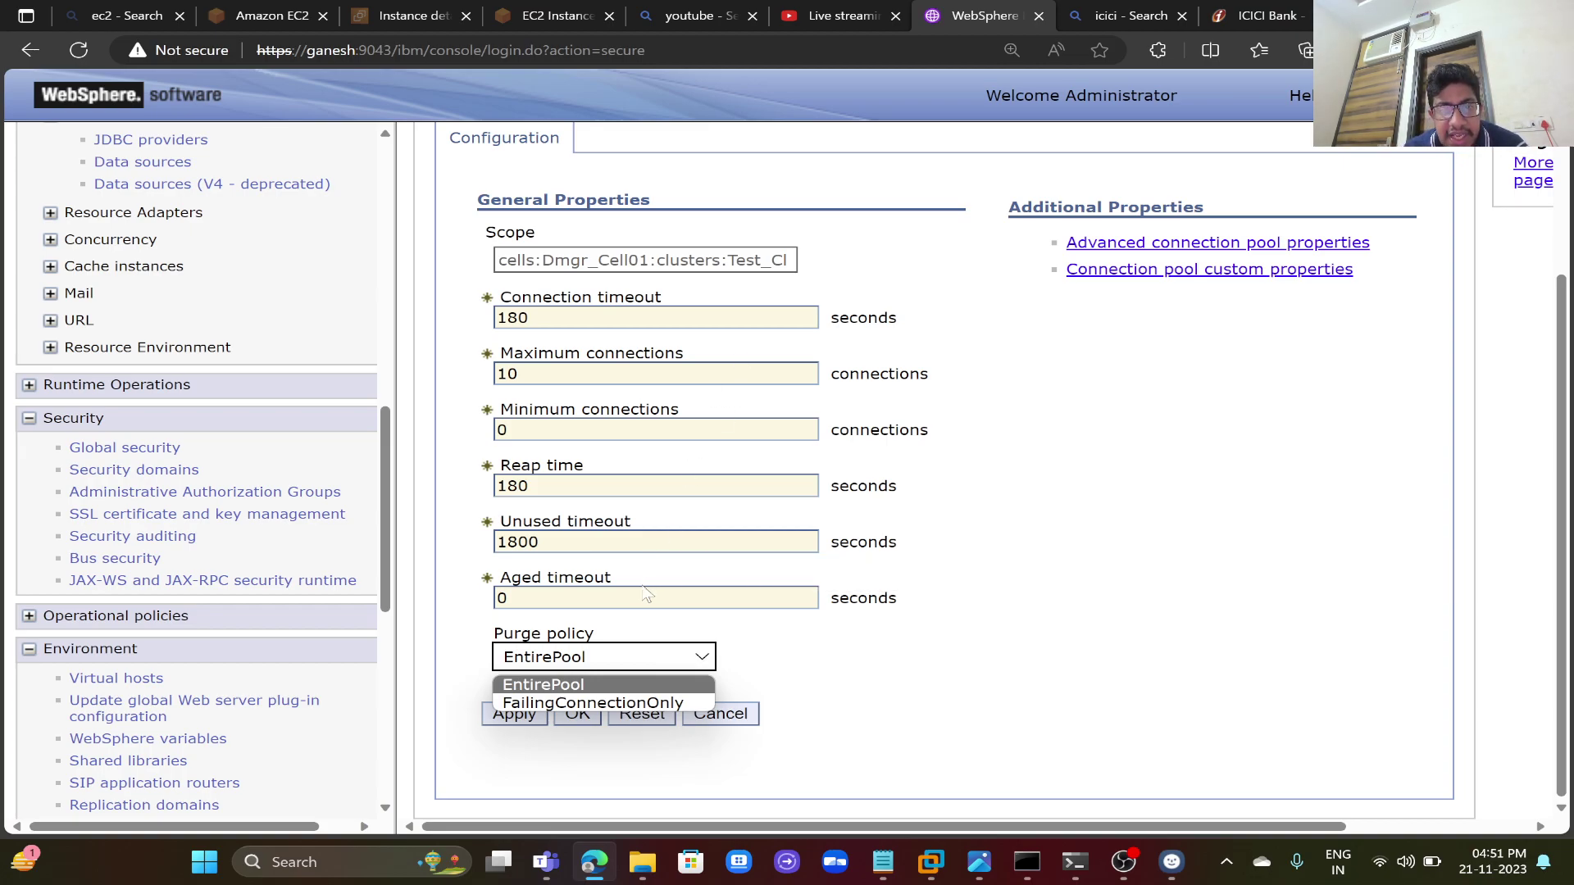
click(656, 486)
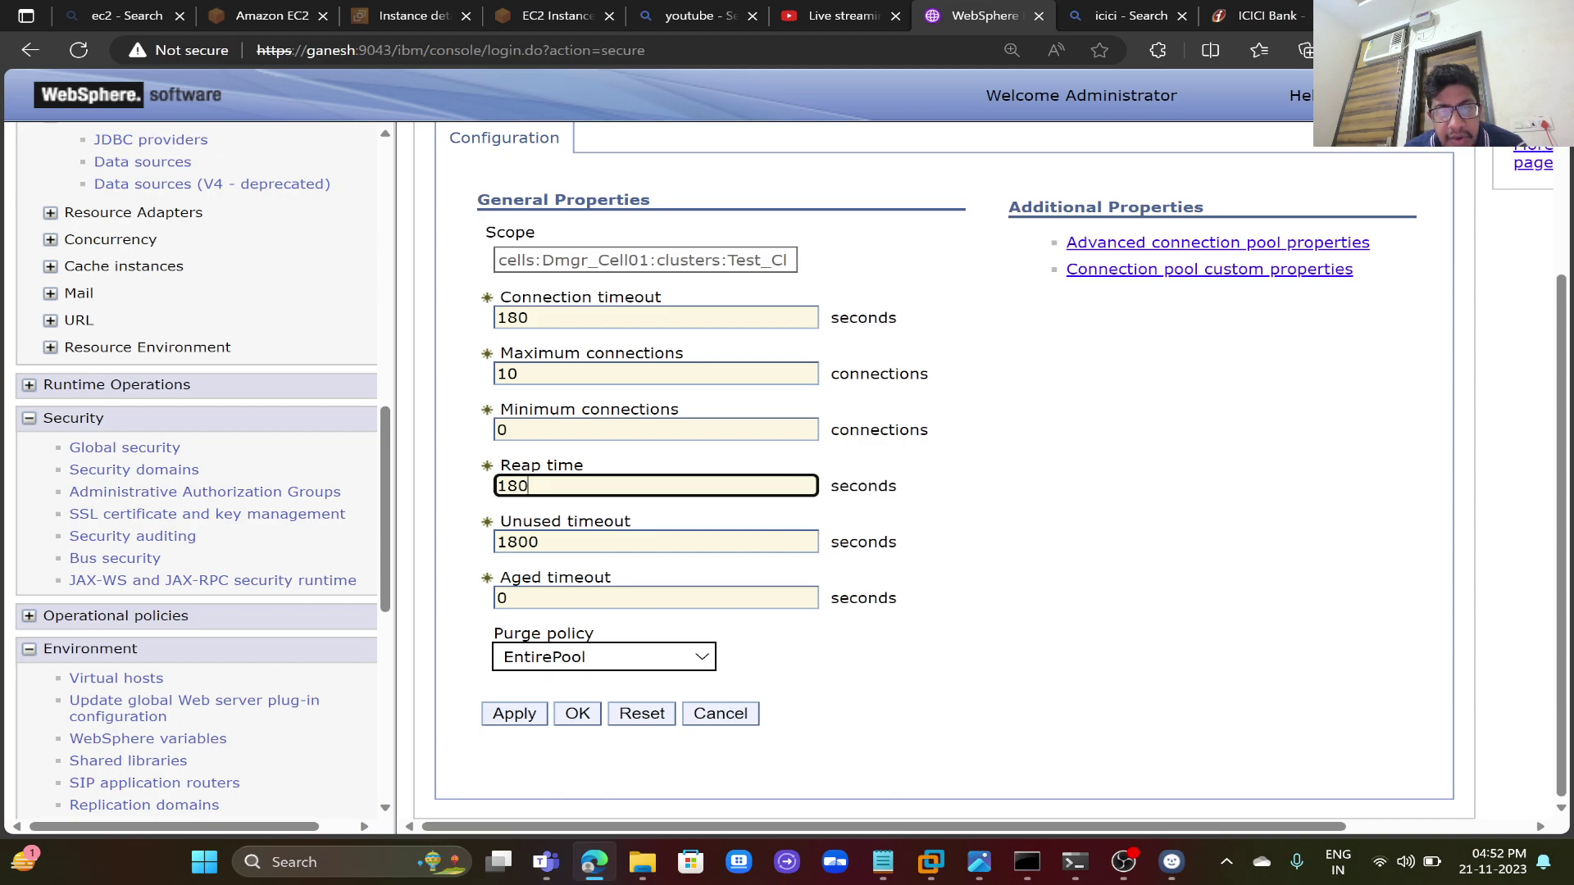
click(574, 317)
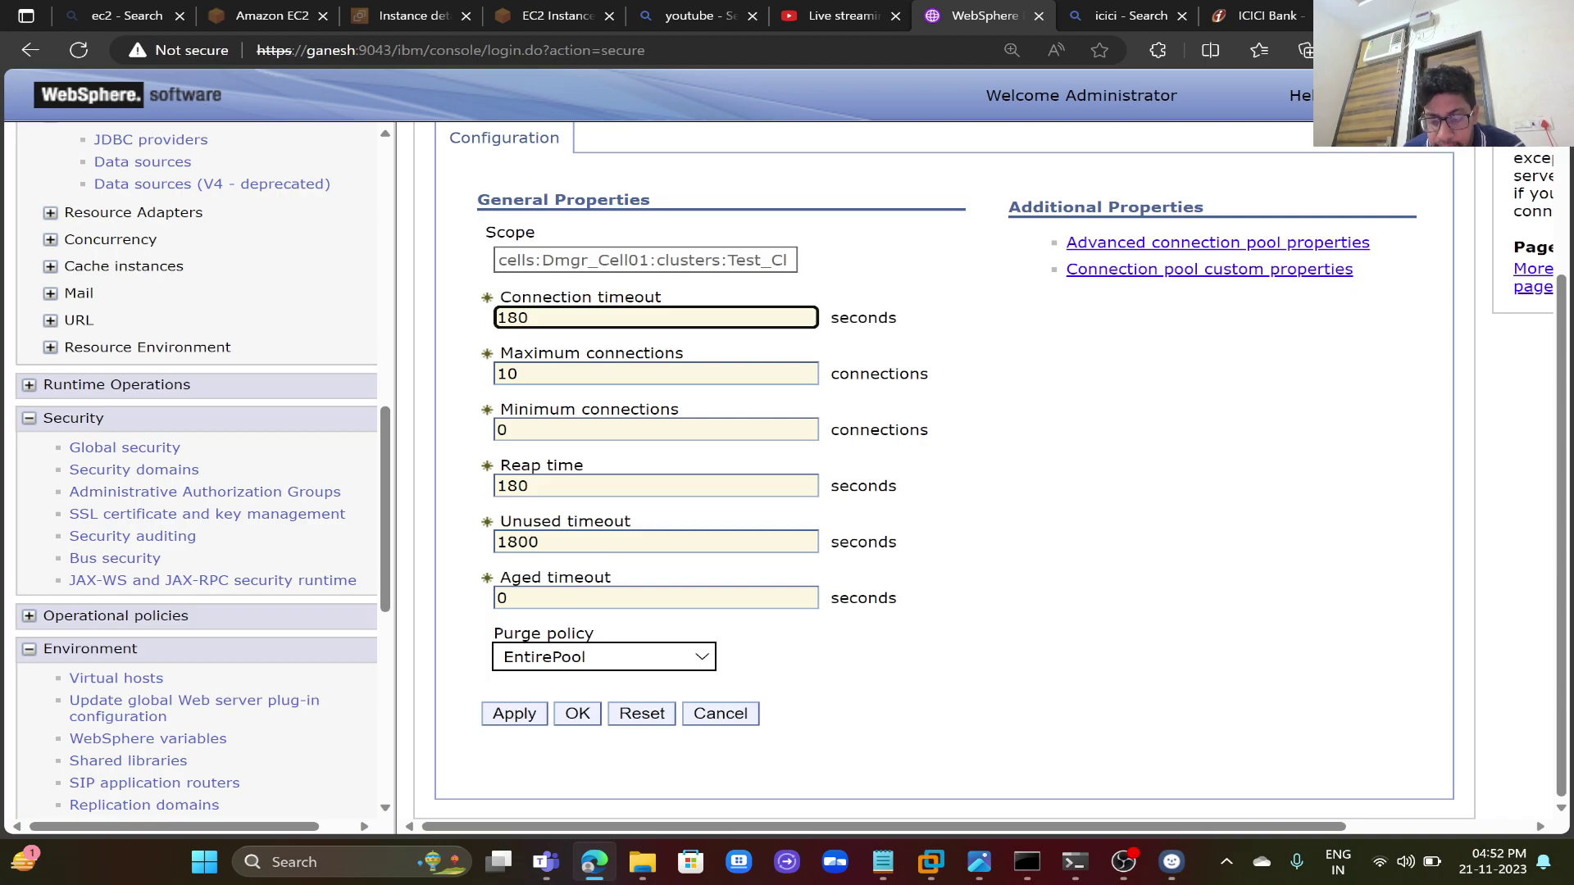
- Cancel the connection pool edits and launch SQL Server 2014 Management Studio
click(747, 718)
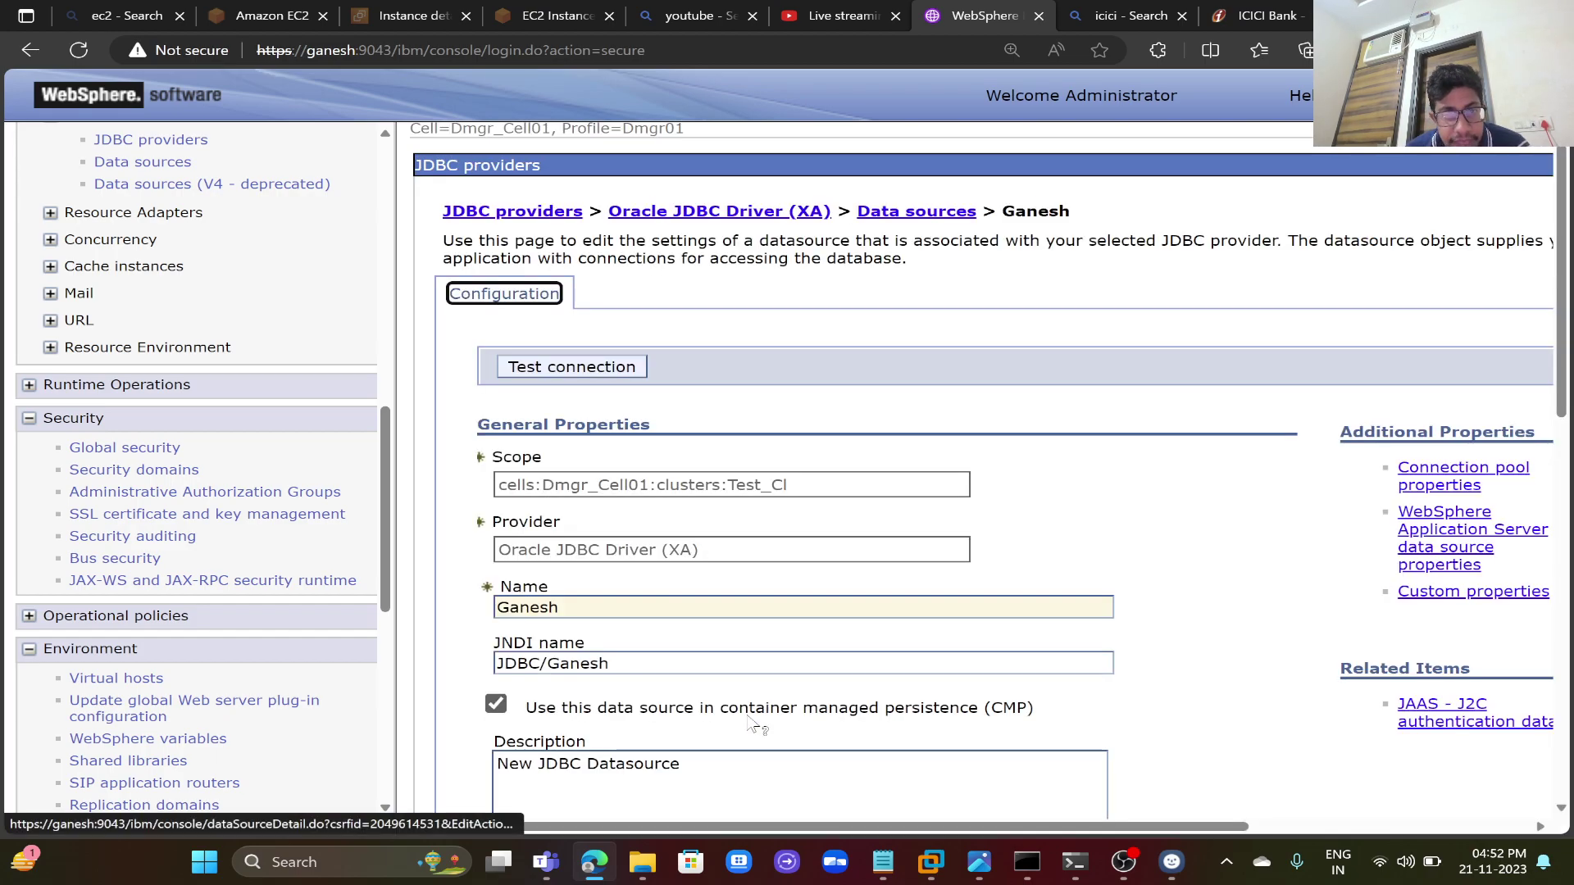
drag(386, 586, 410, 501)
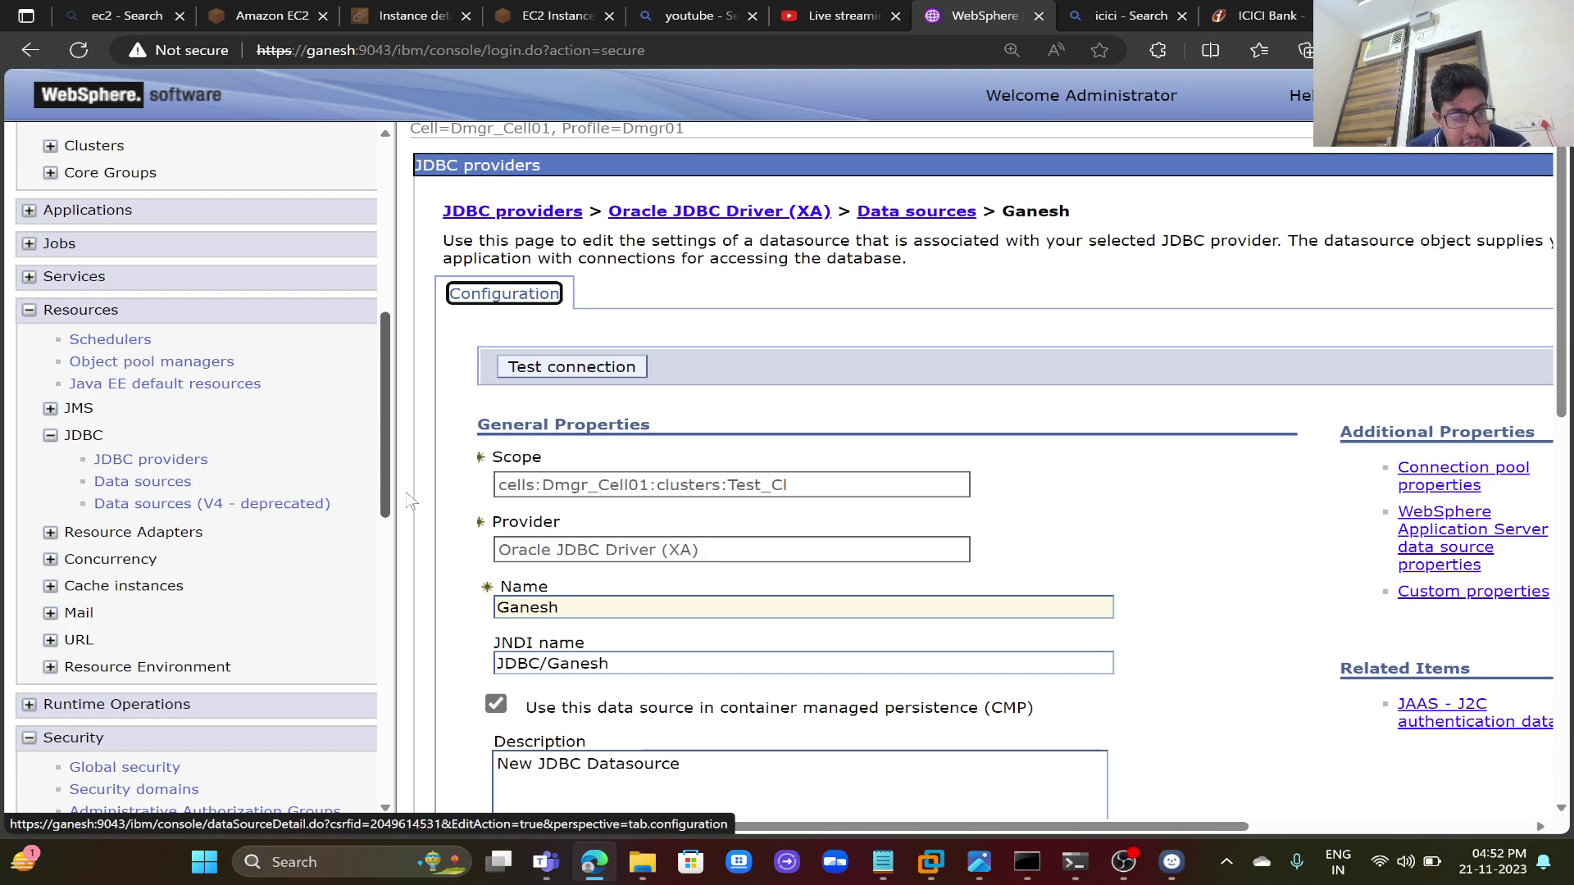
click(339, 853)
text(sql)
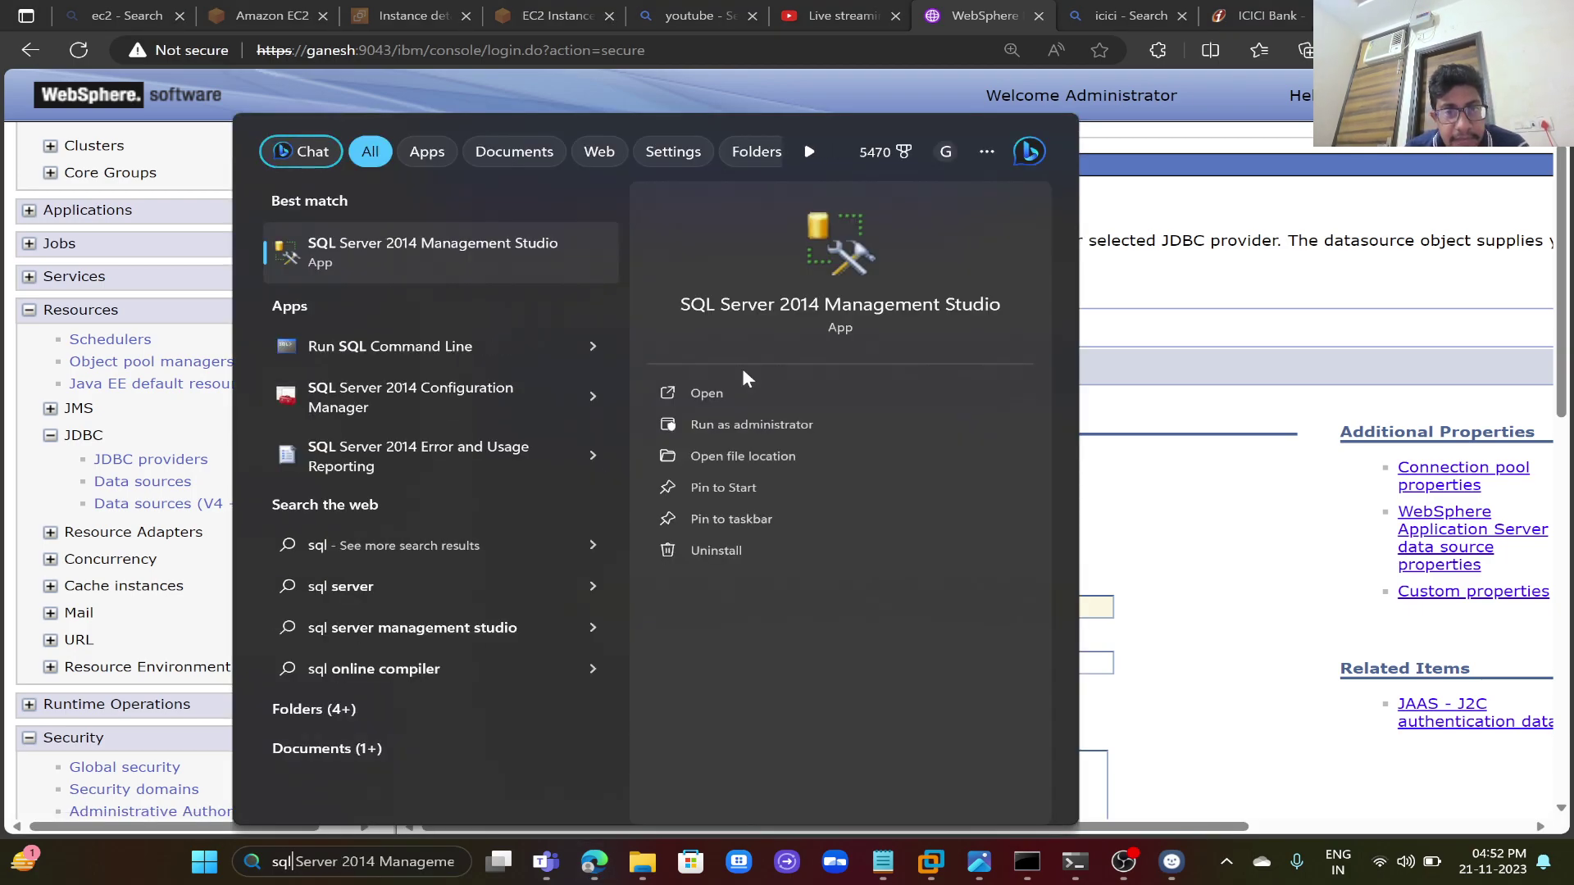
click(735, 387)
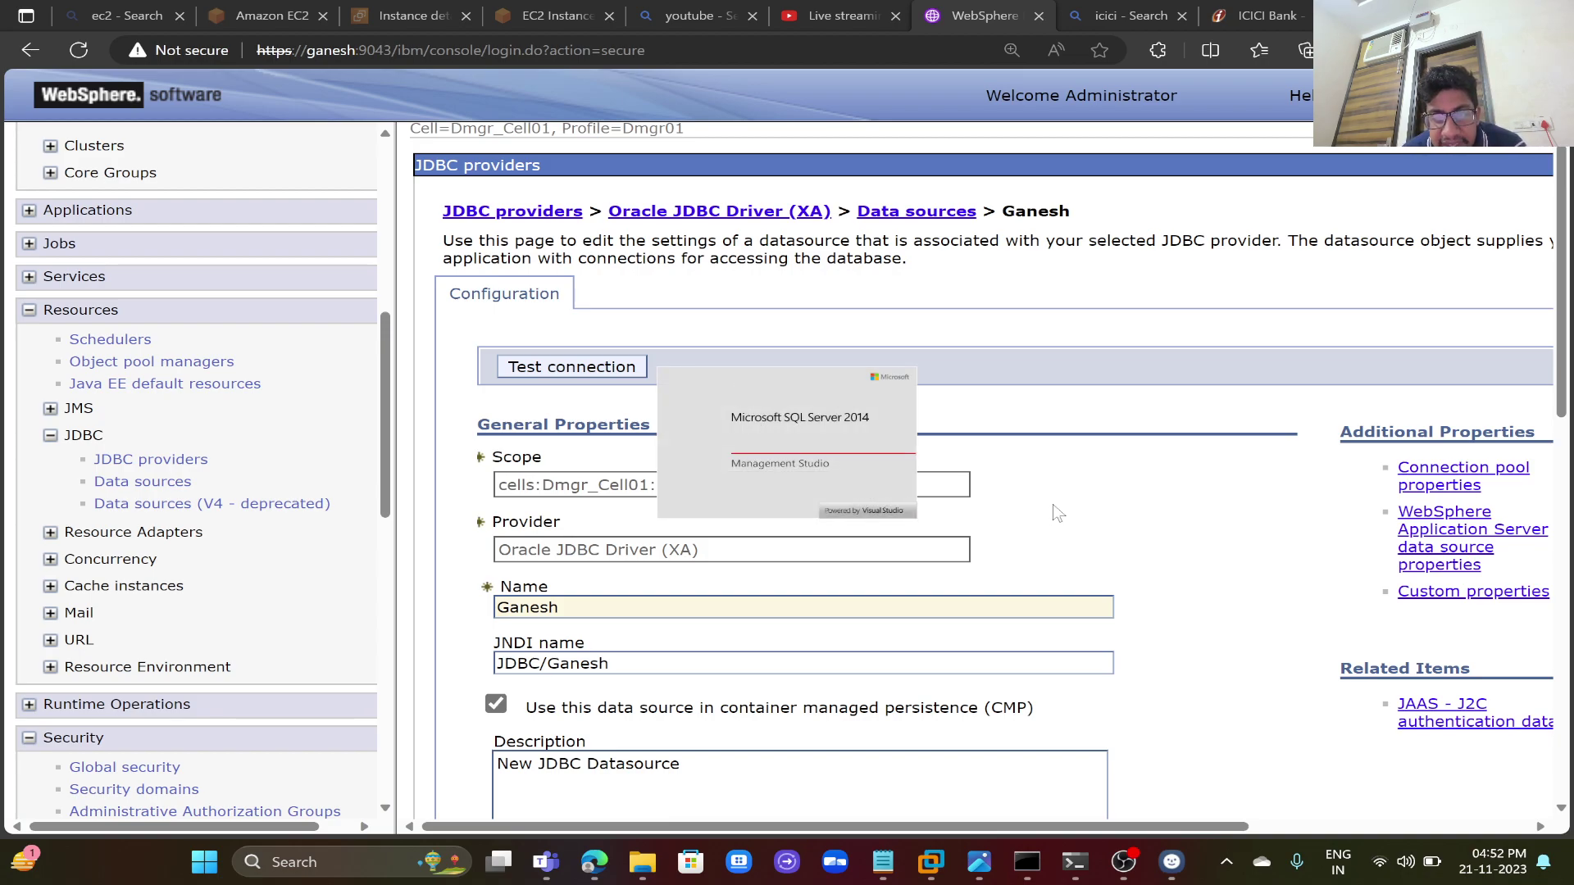
- Test the Ganesh data source connection, succeeding on all three node agents
click(1075, 861)
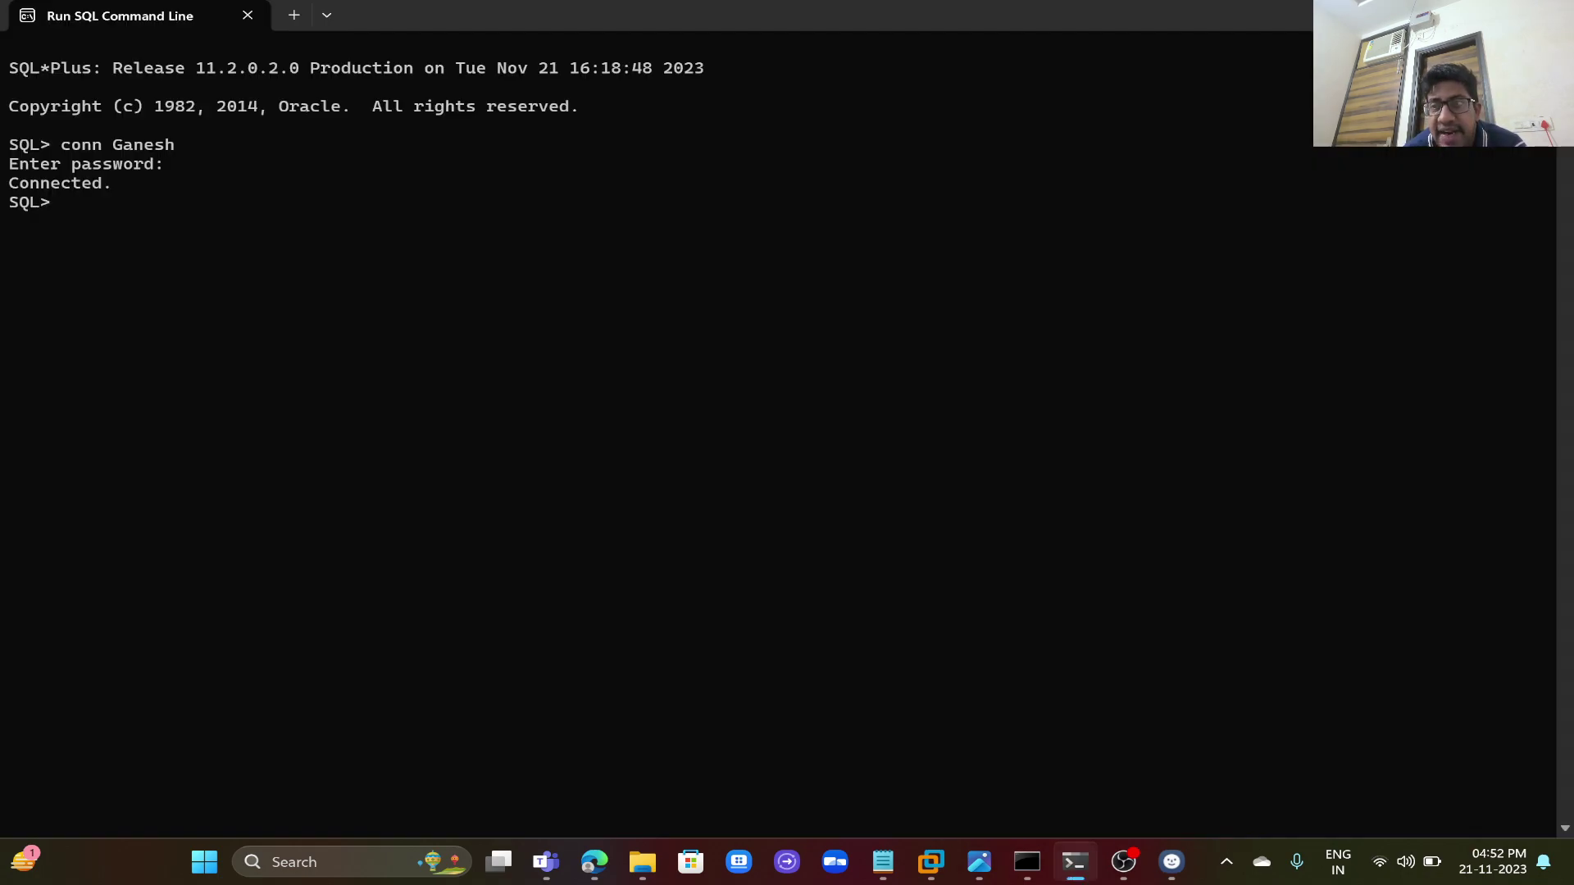
key(alt+Tab)
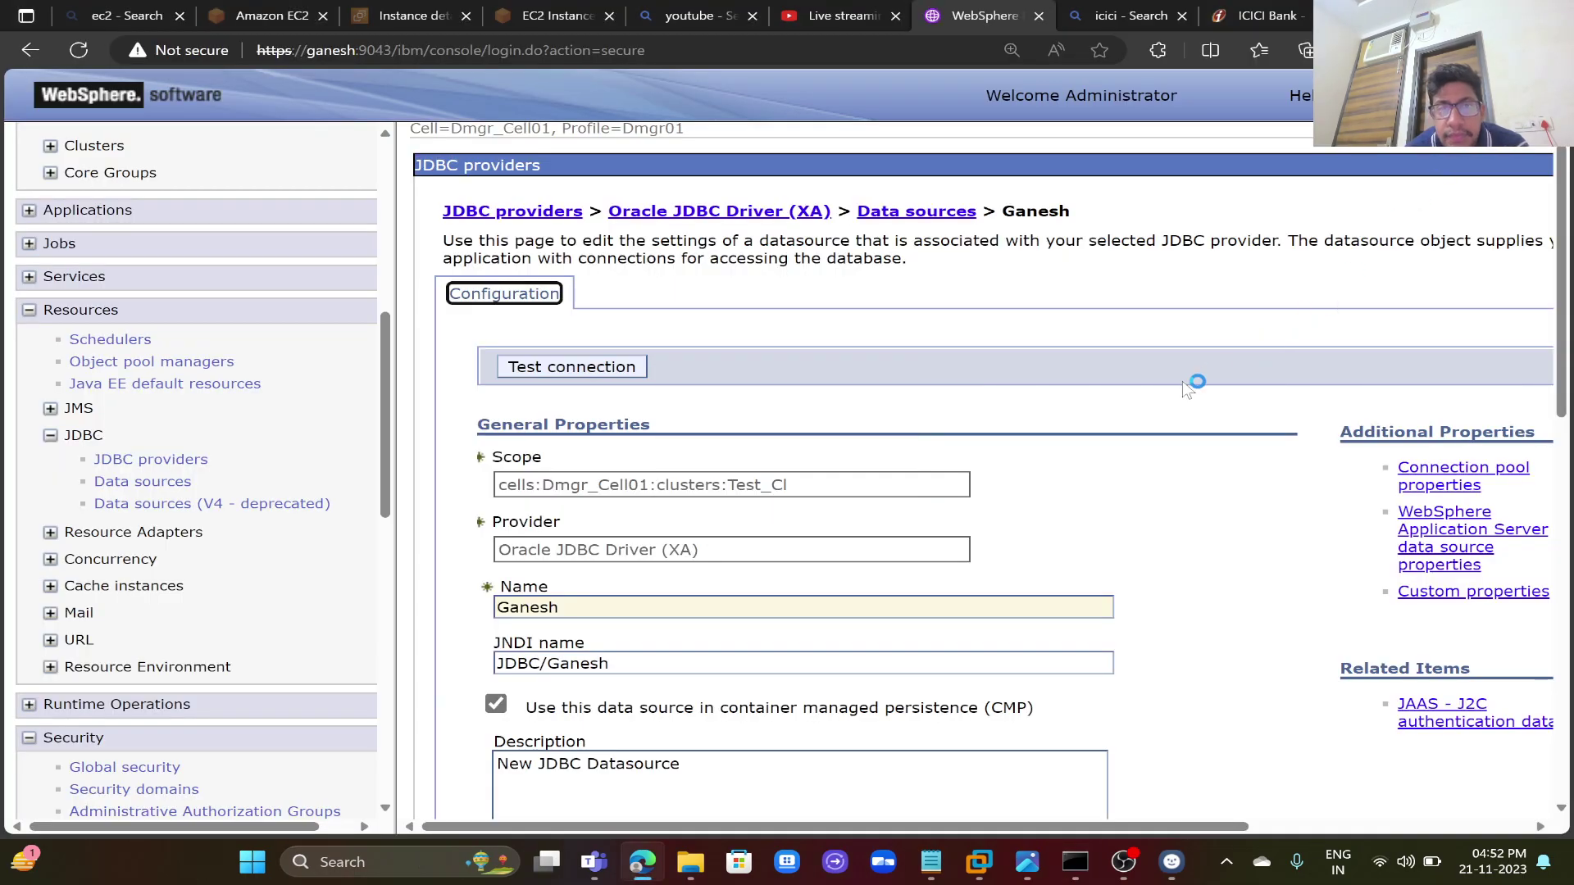
click(606, 373)
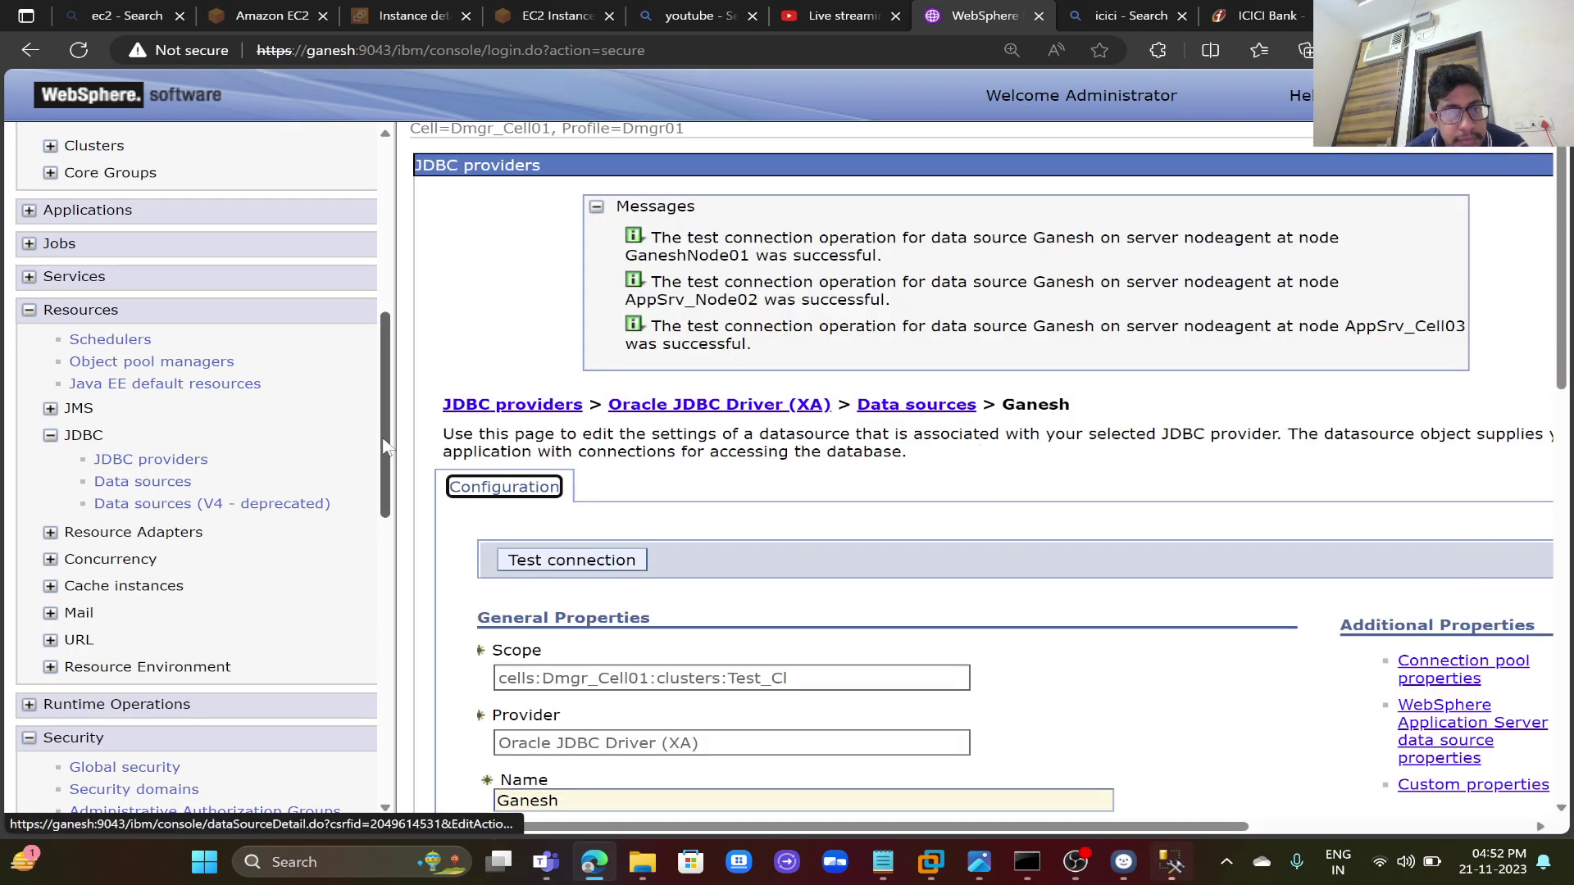
scroll(389, 447, down, 3)
scroll(205, 640, down, 9)
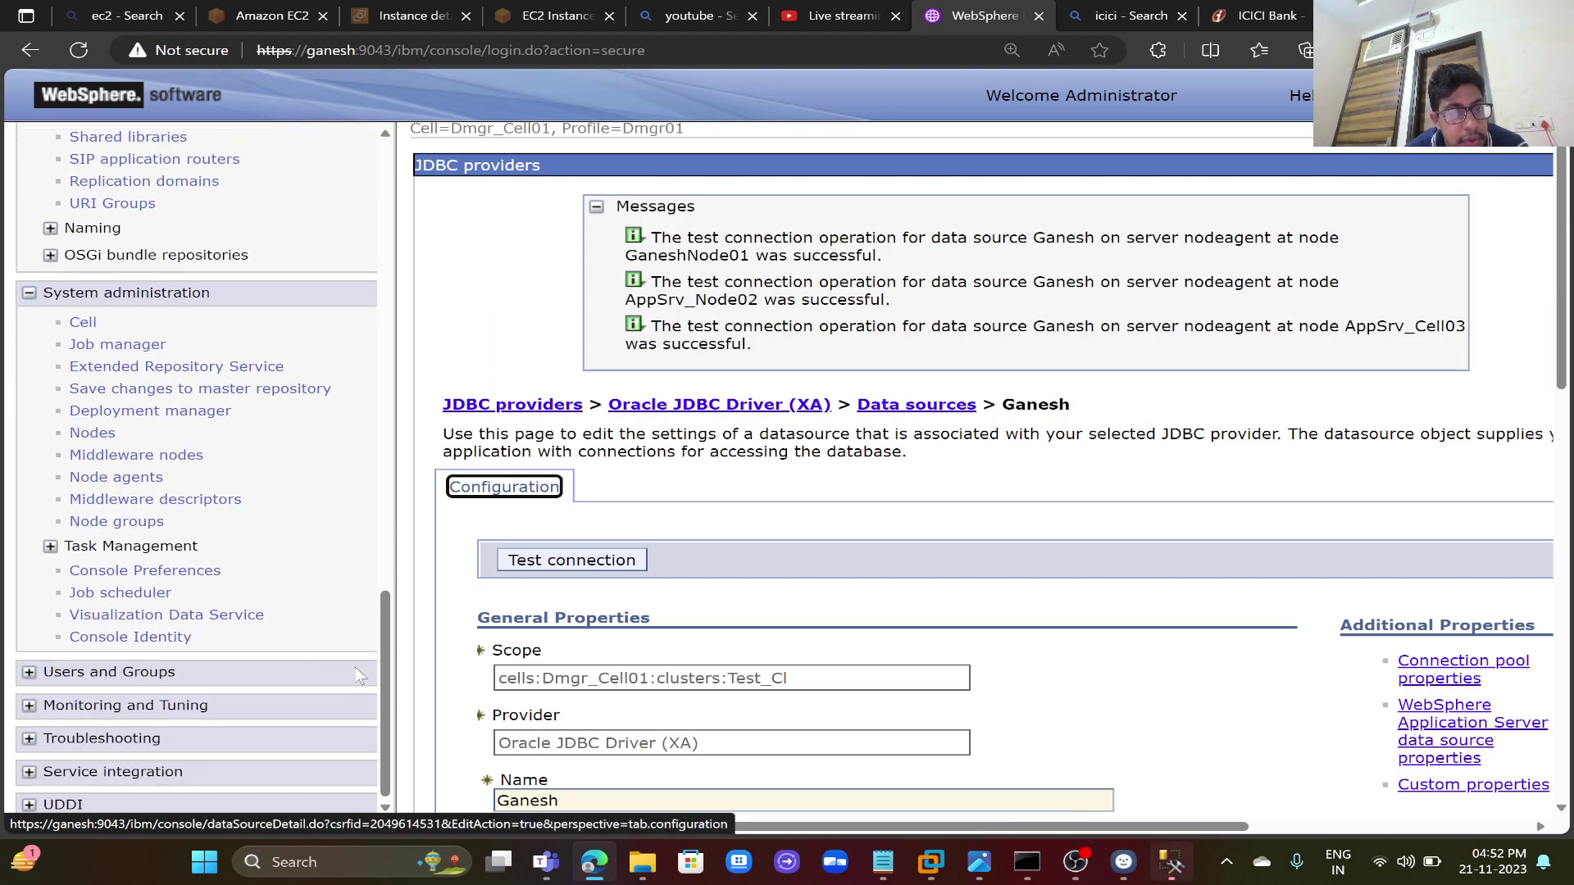
drag(380, 682, 415, 525)
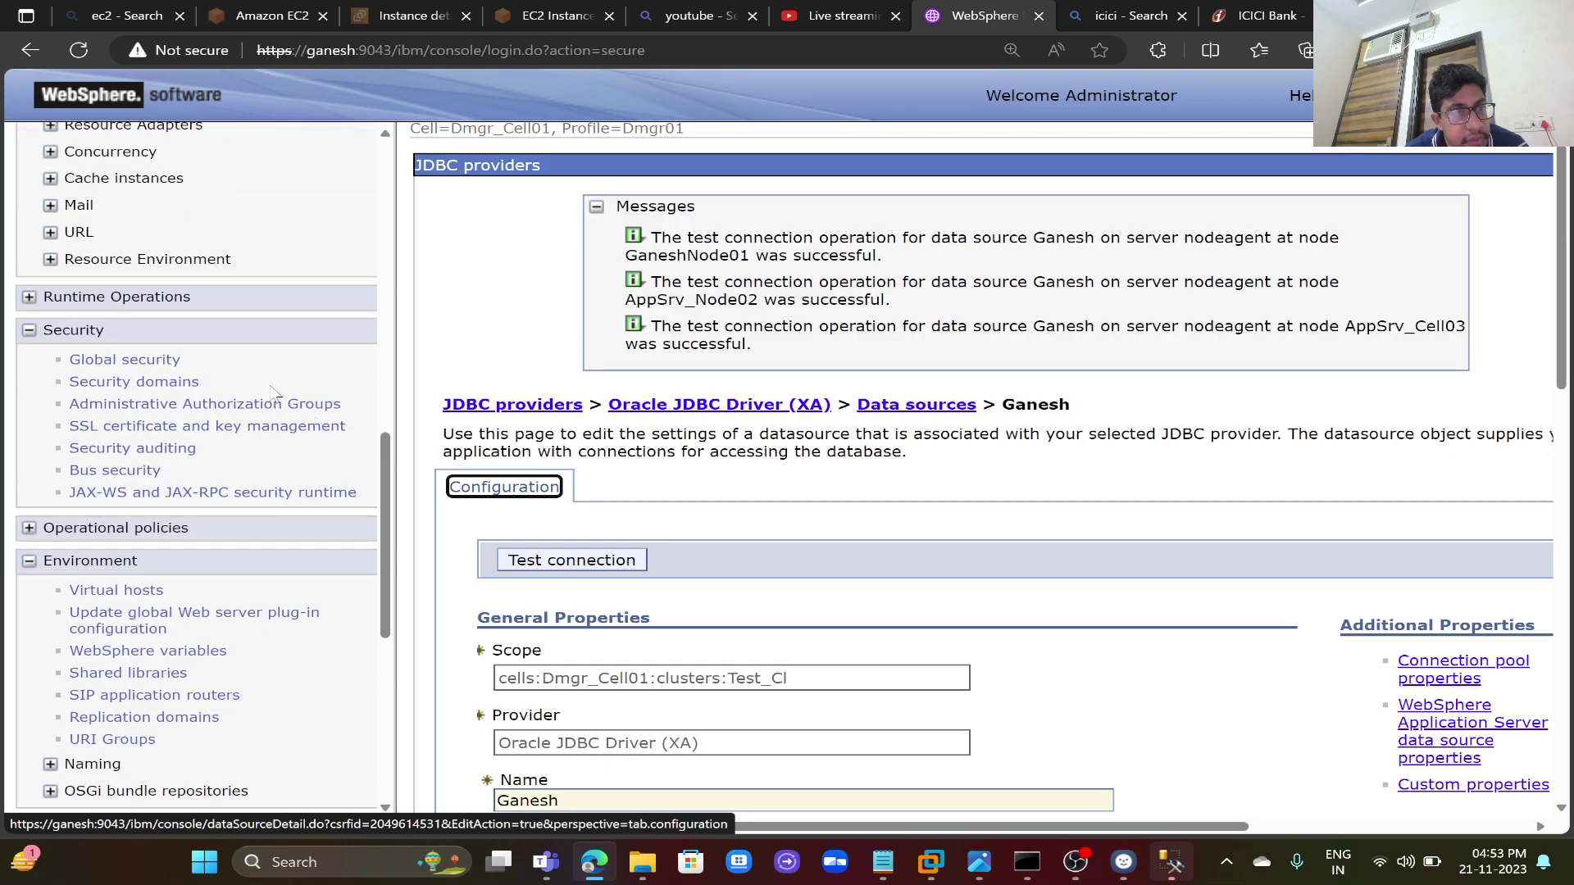
- Go to Global security's J2C authentication data under Java Authentication and Authorization
click(162, 363)
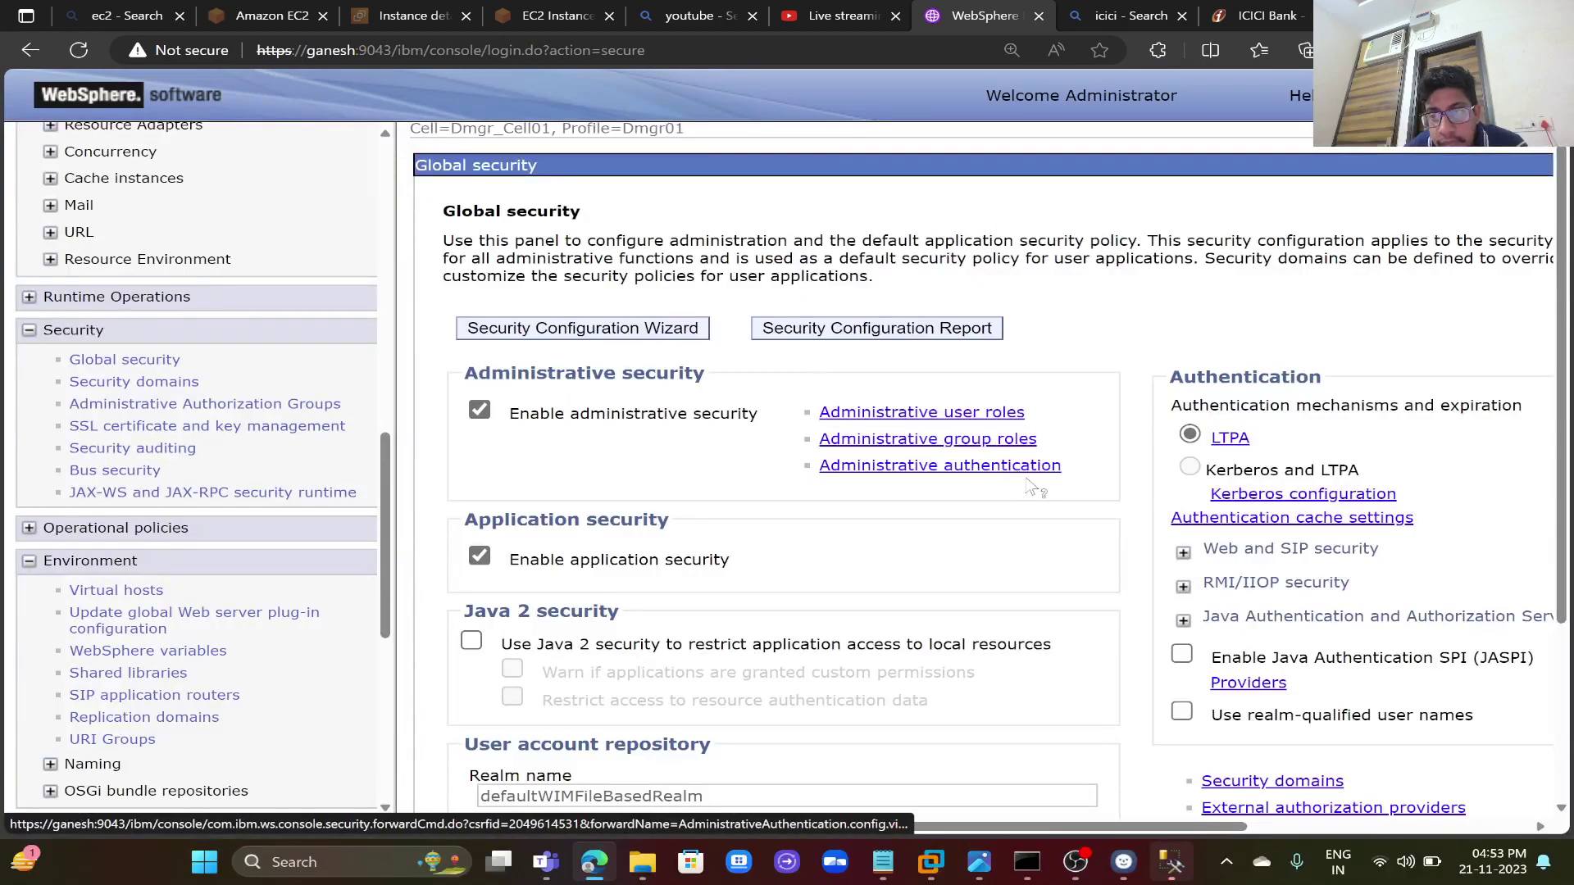
click(1181, 587)
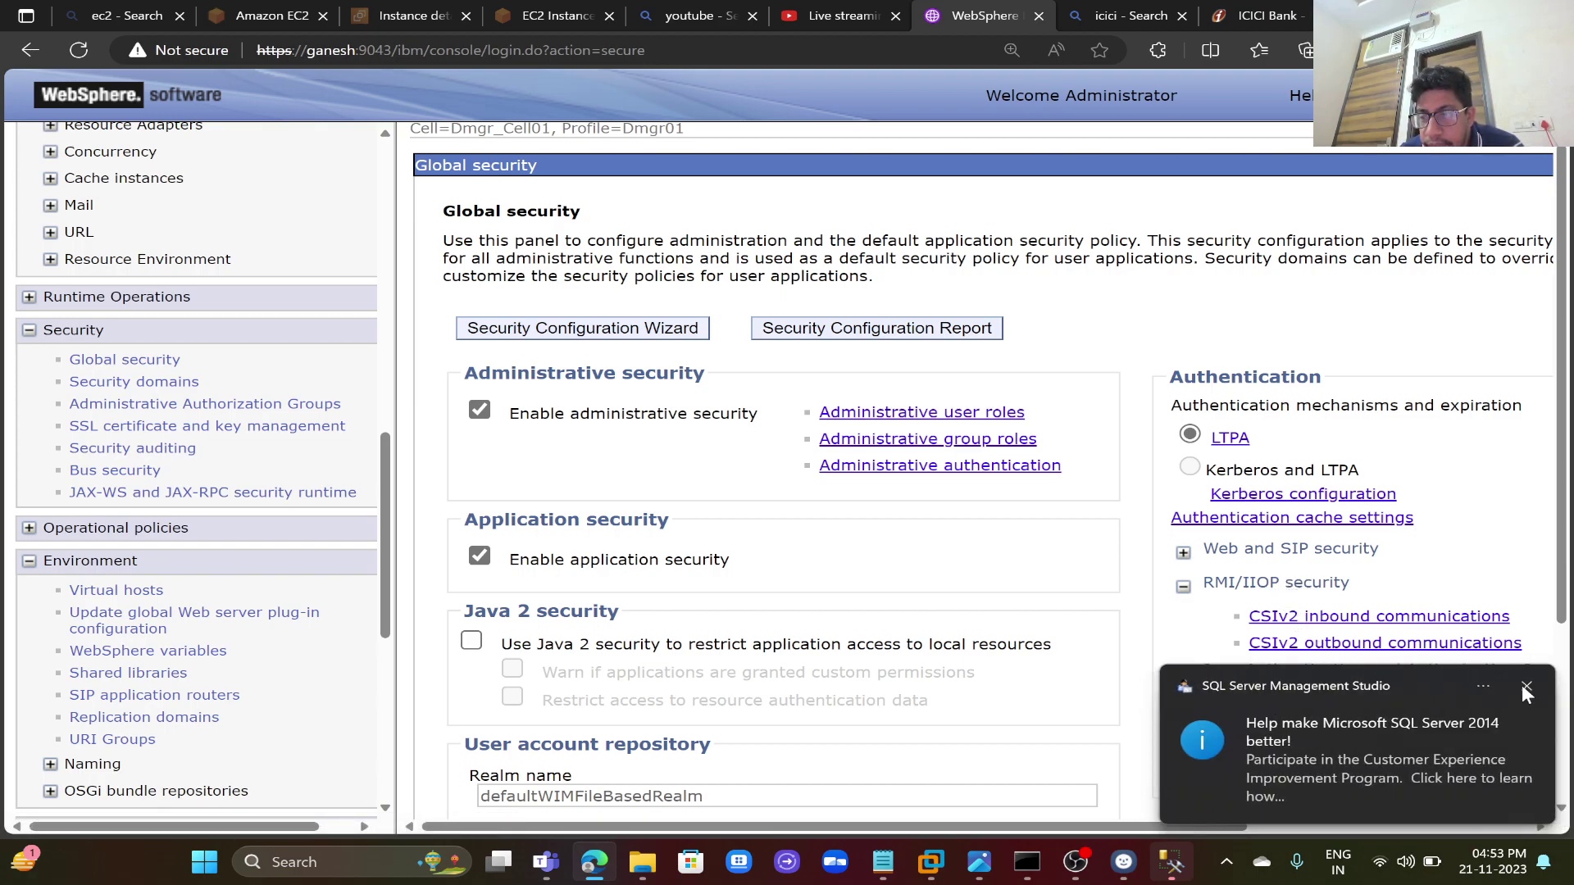
click(1523, 687)
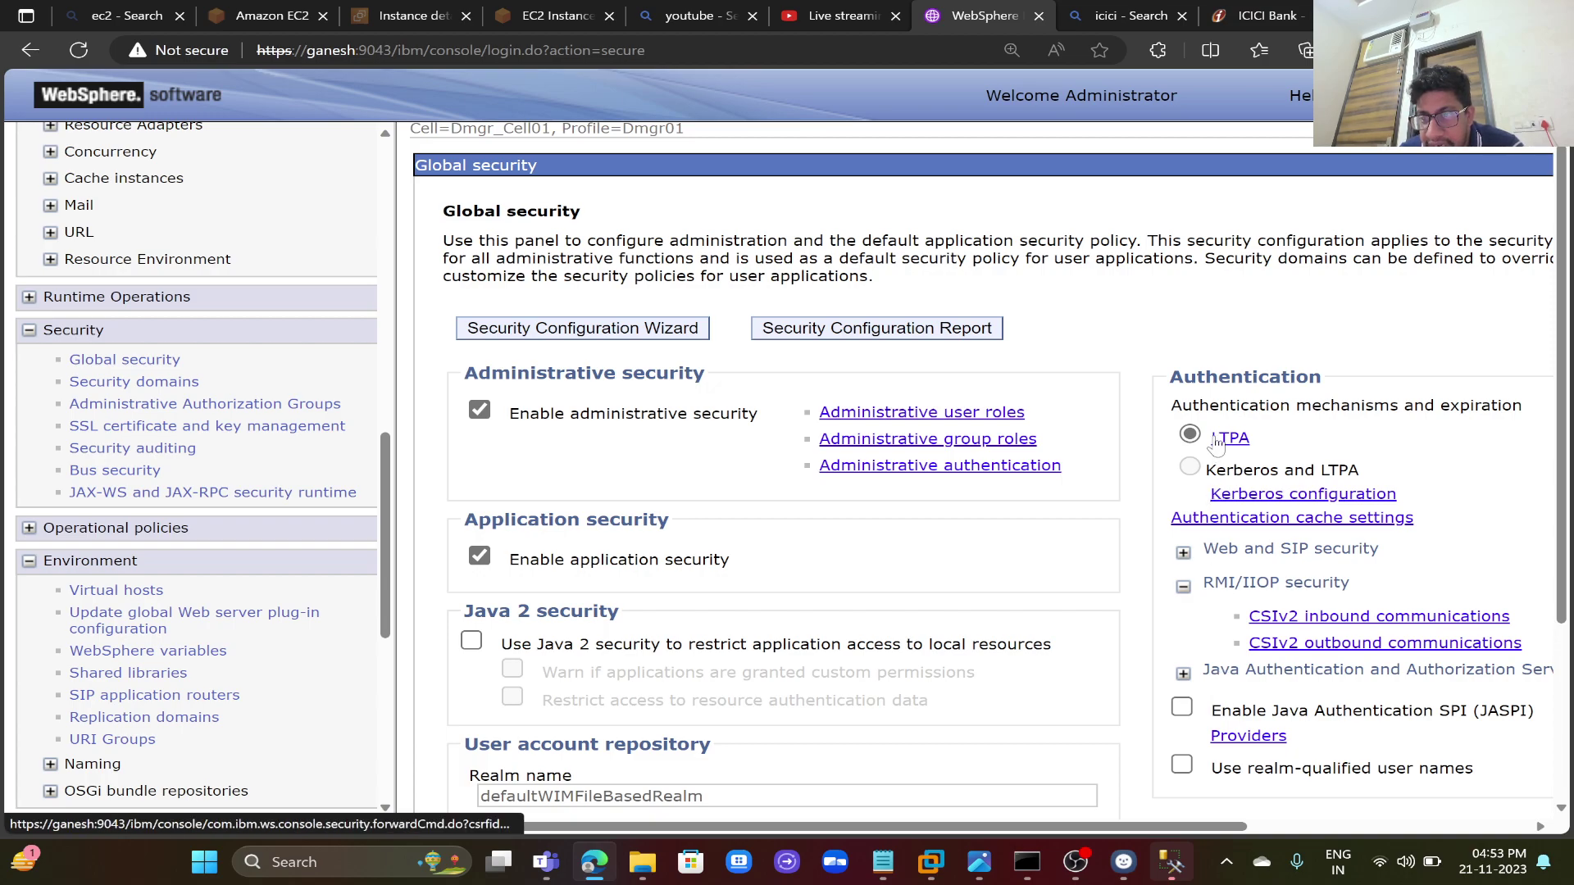
mouse_move(1218, 441)
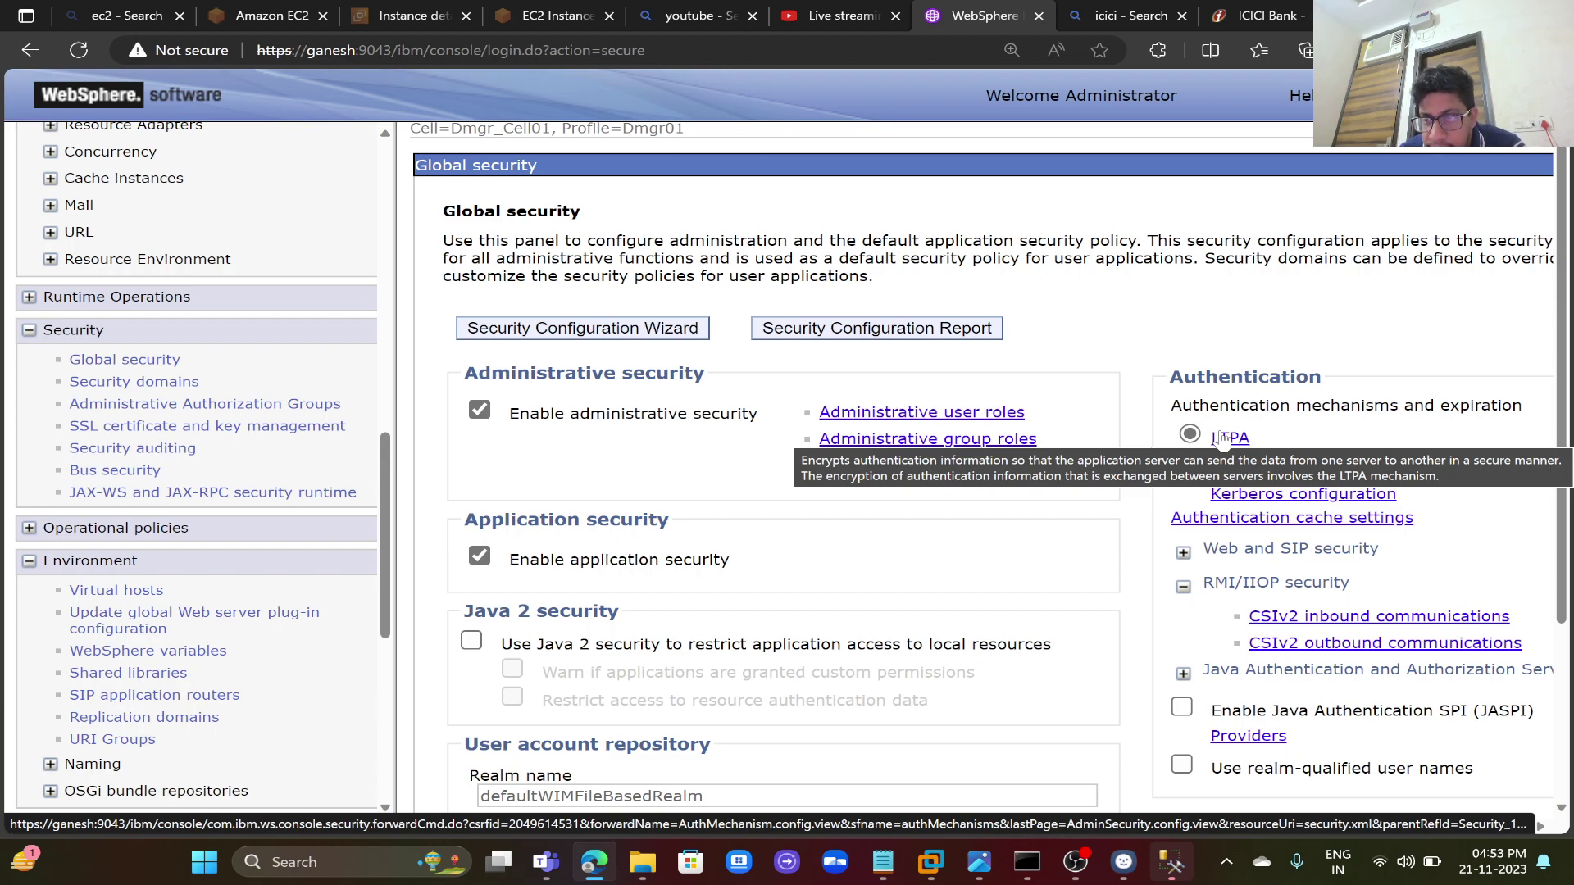
click(1249, 684)
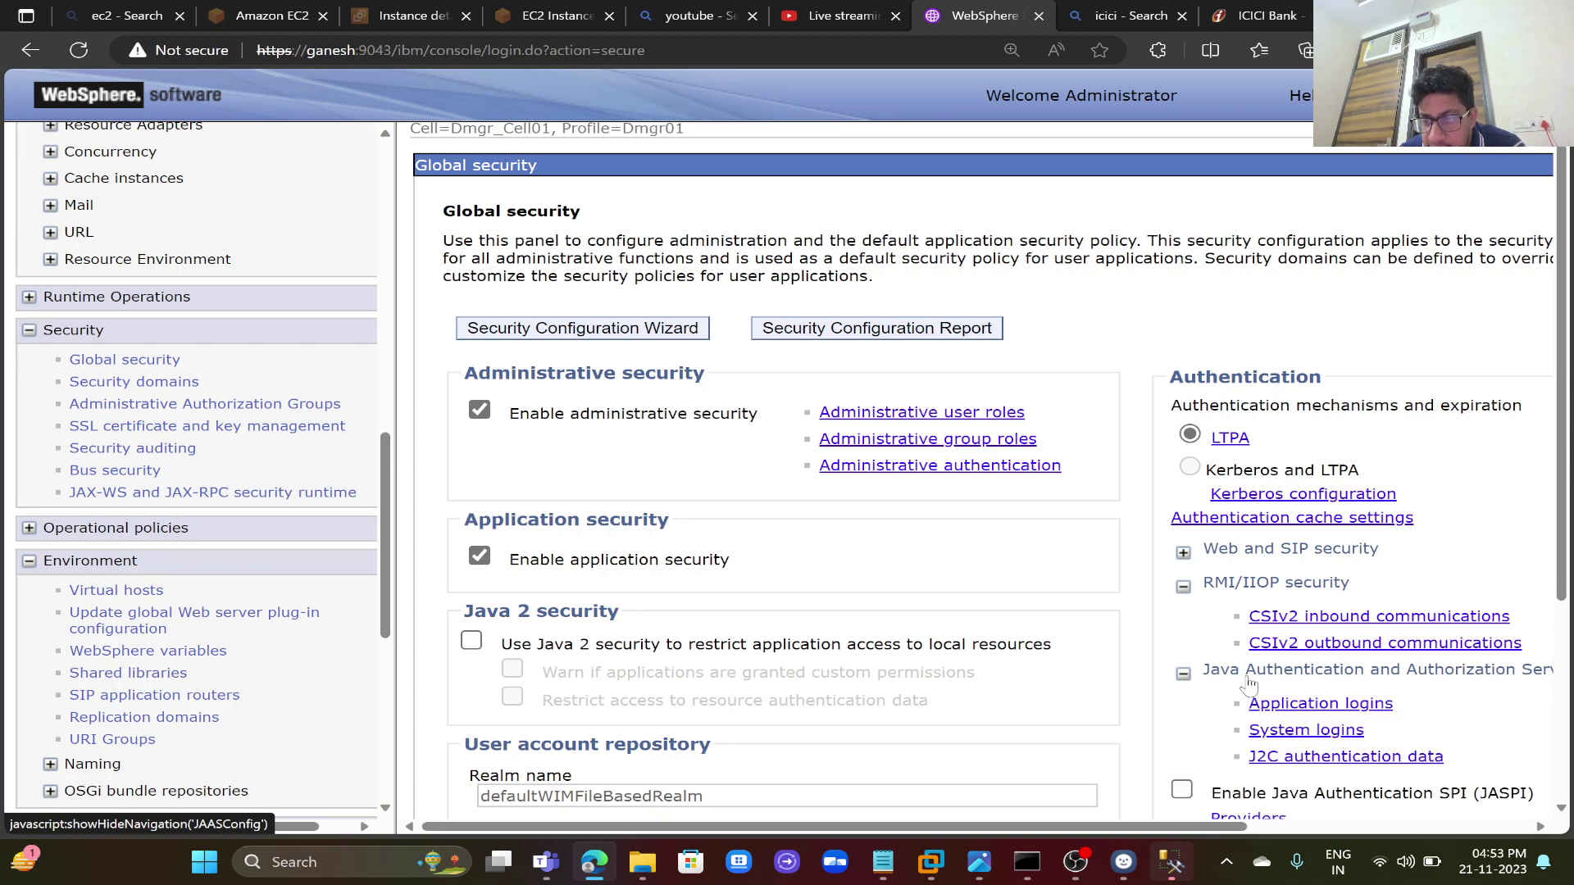
click(1276, 757)
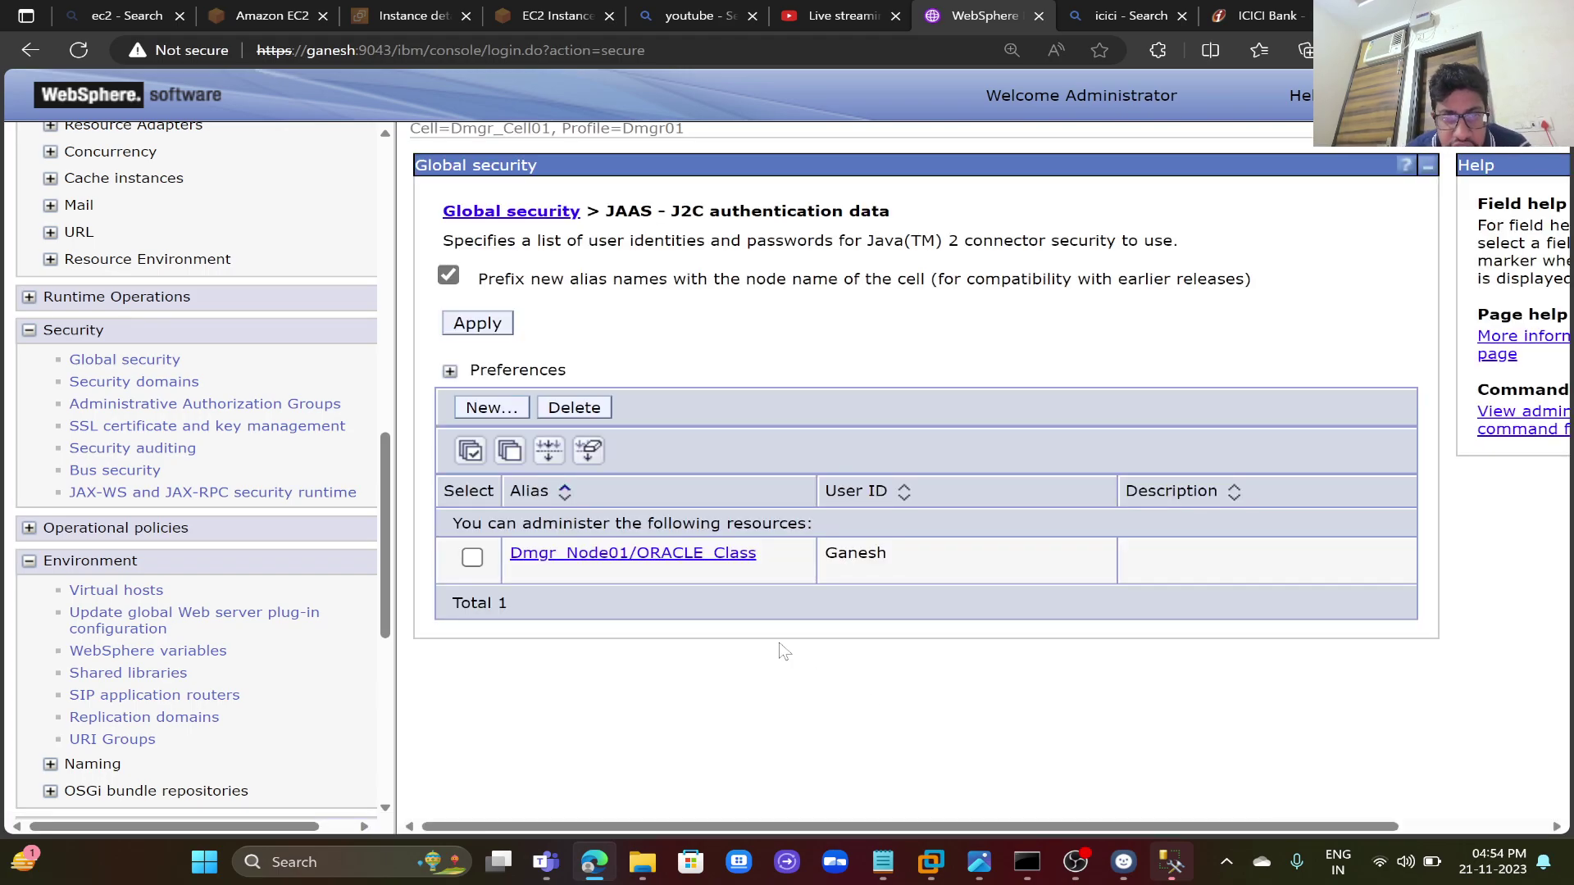
- Create a new alias SQL_Class with user ID sa and the administrator password
click(512, 409)
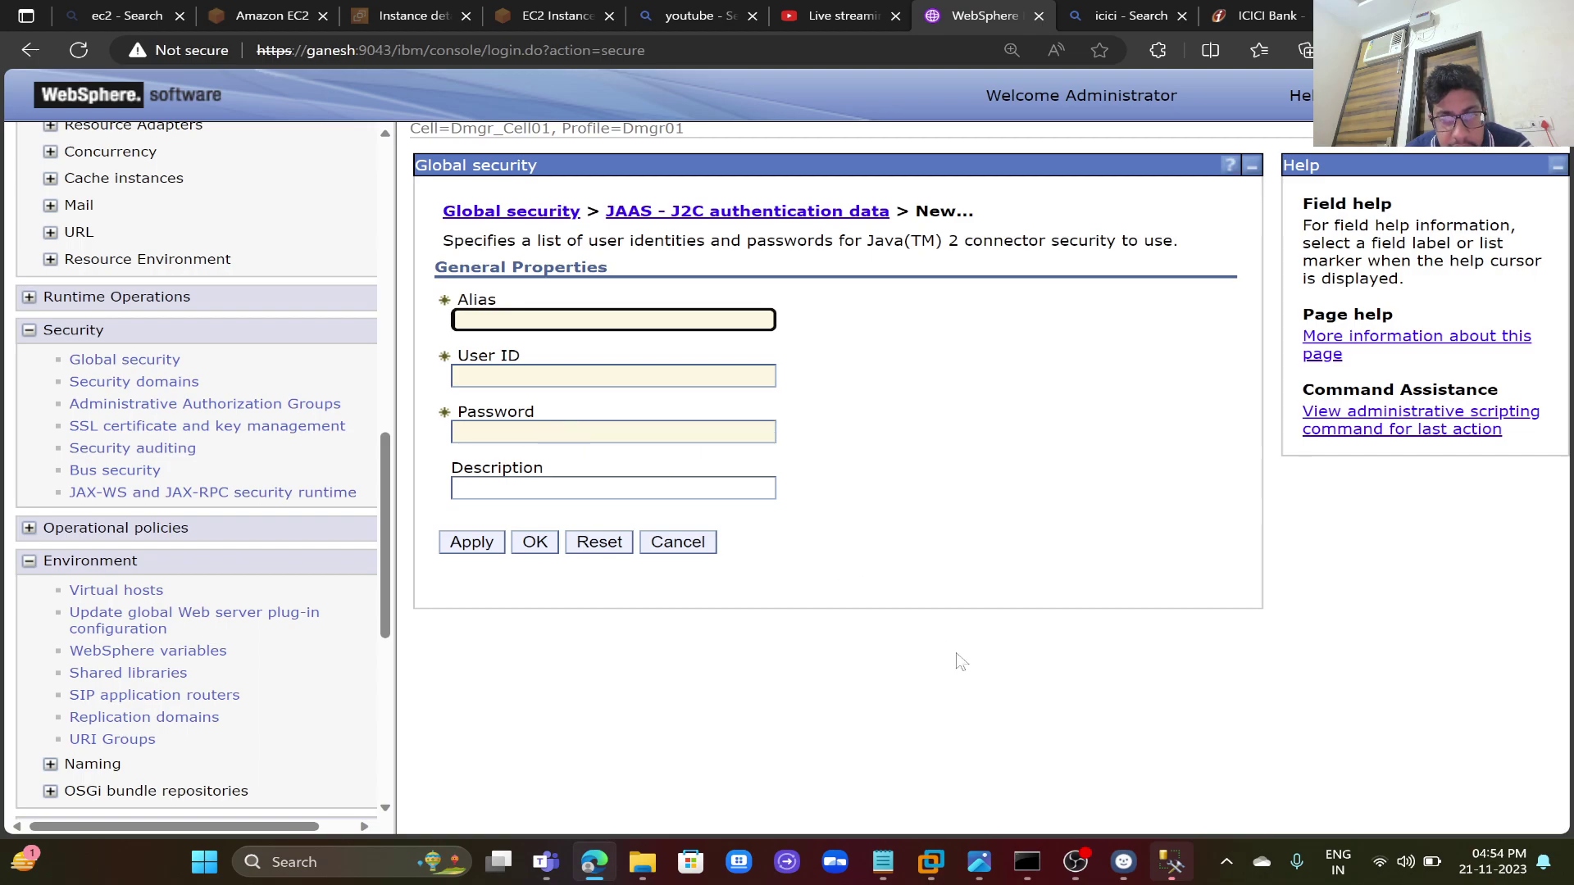
click(607, 323)
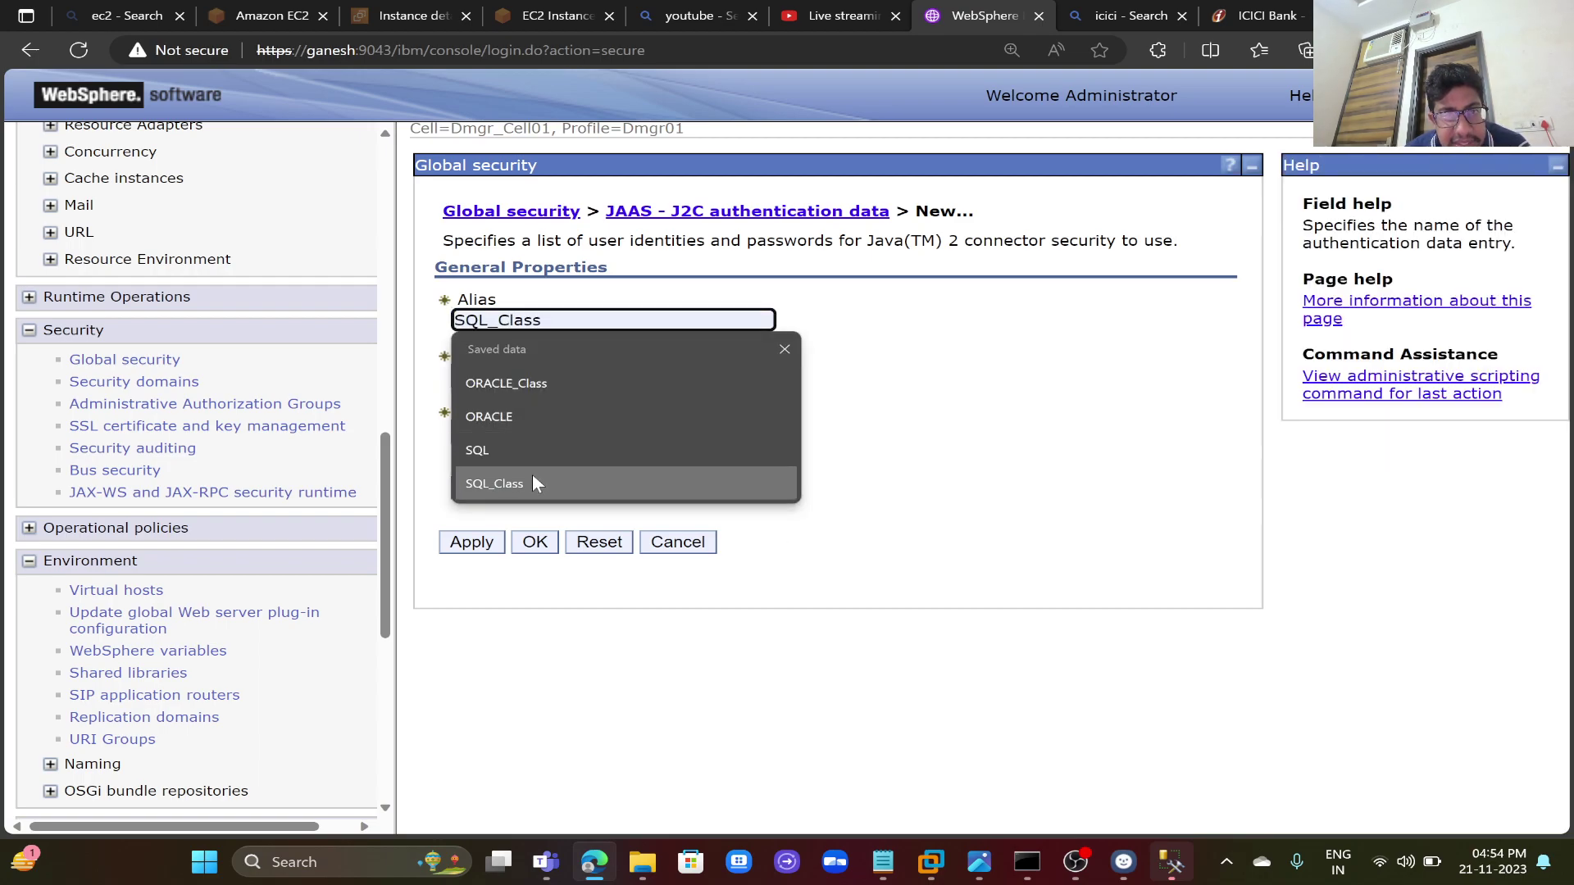
click(533, 480)
click(586, 375)
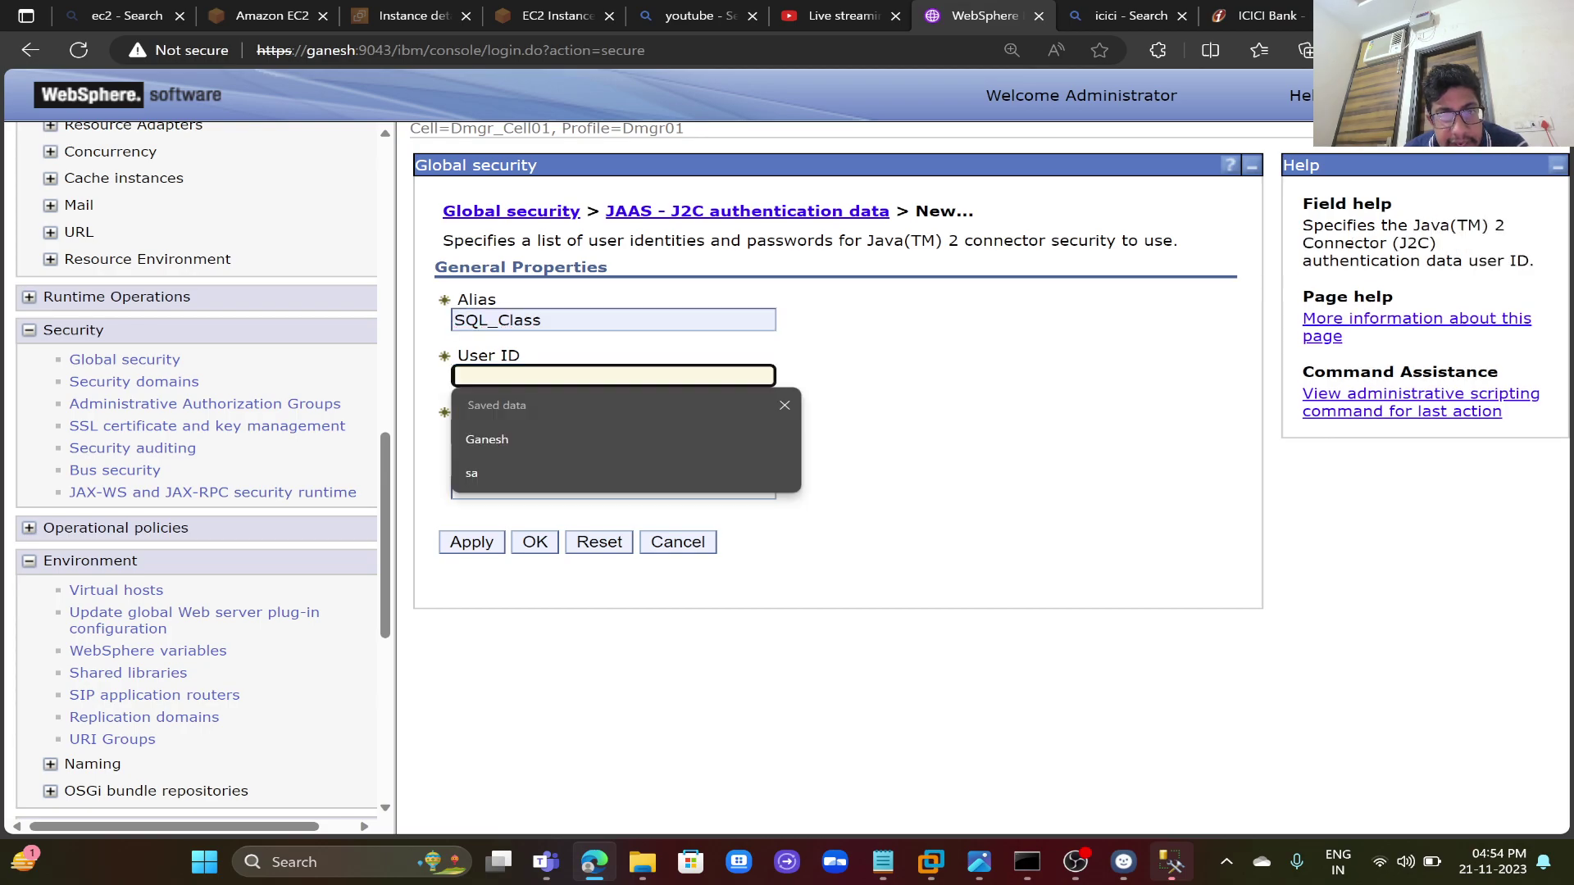
text(sa)
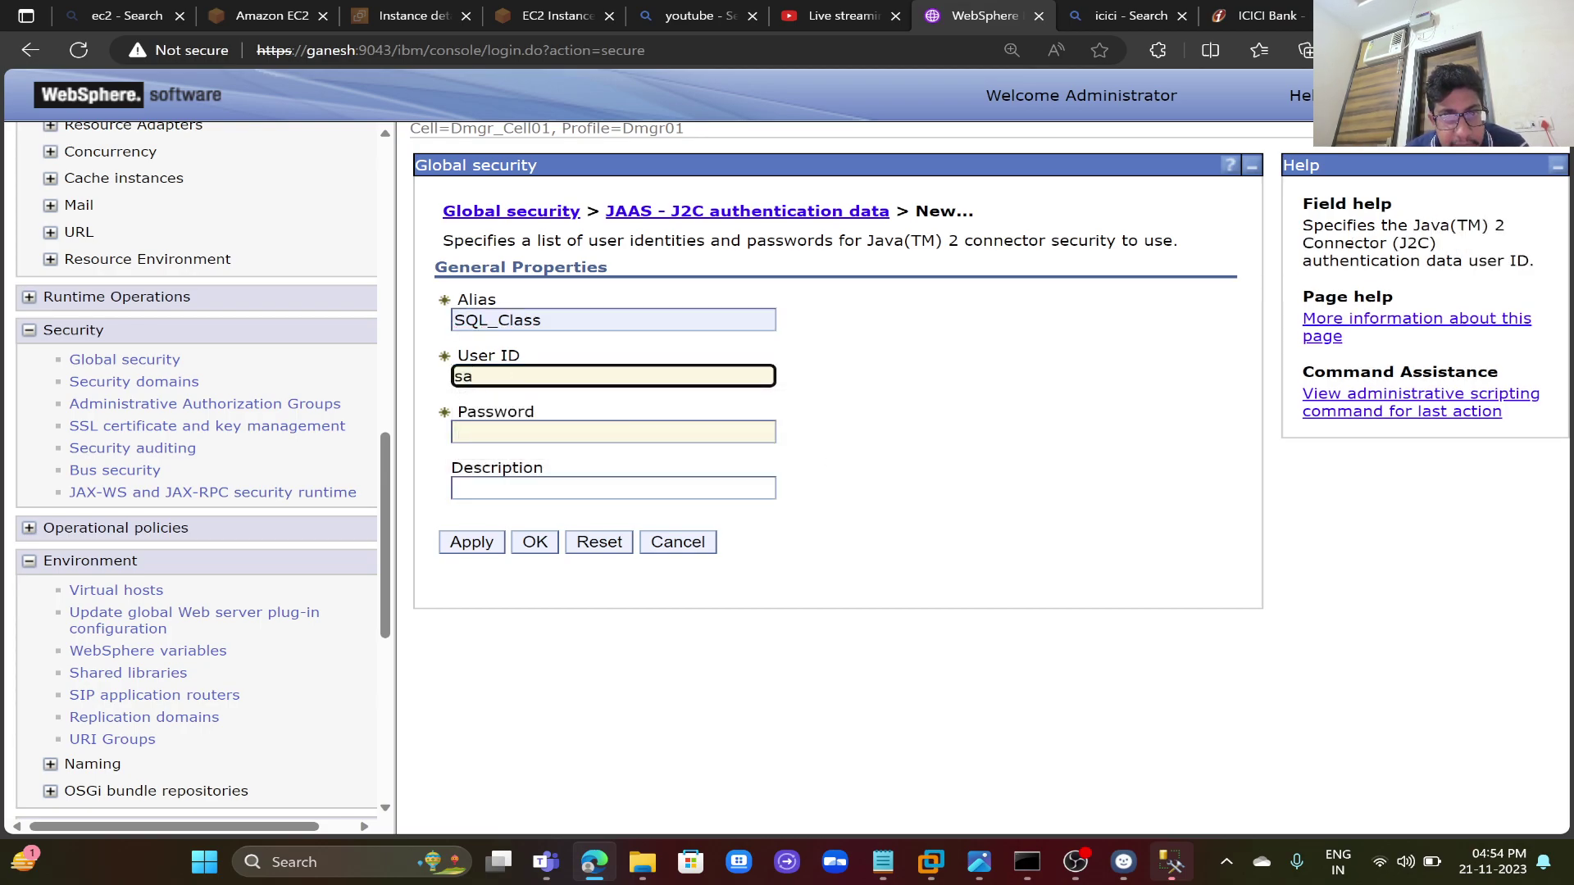
key(Tab)
text(******)
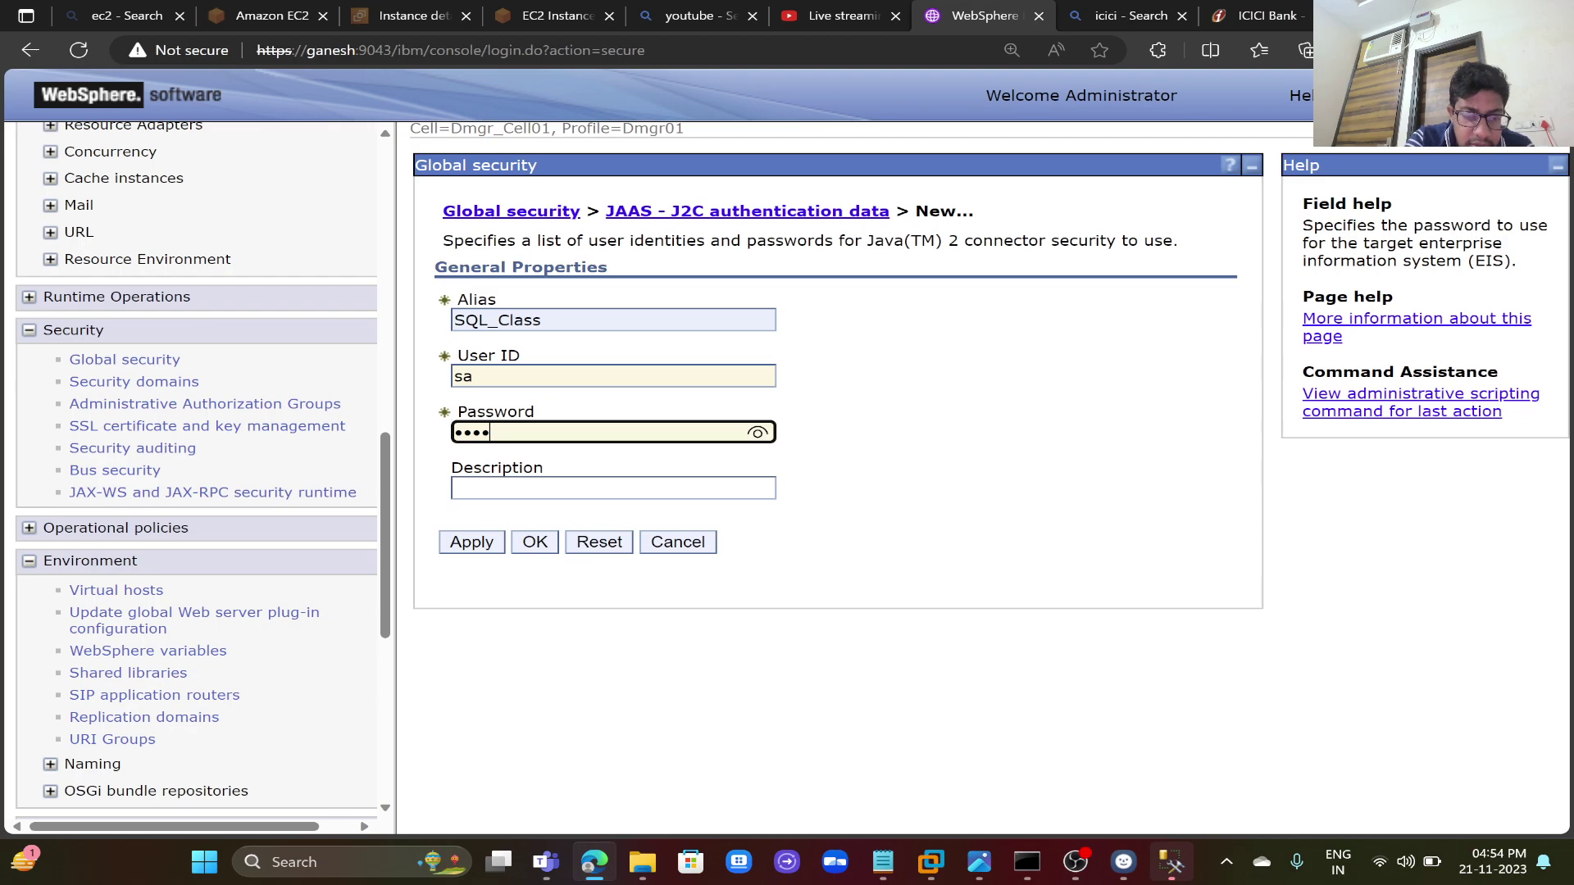
text(**)
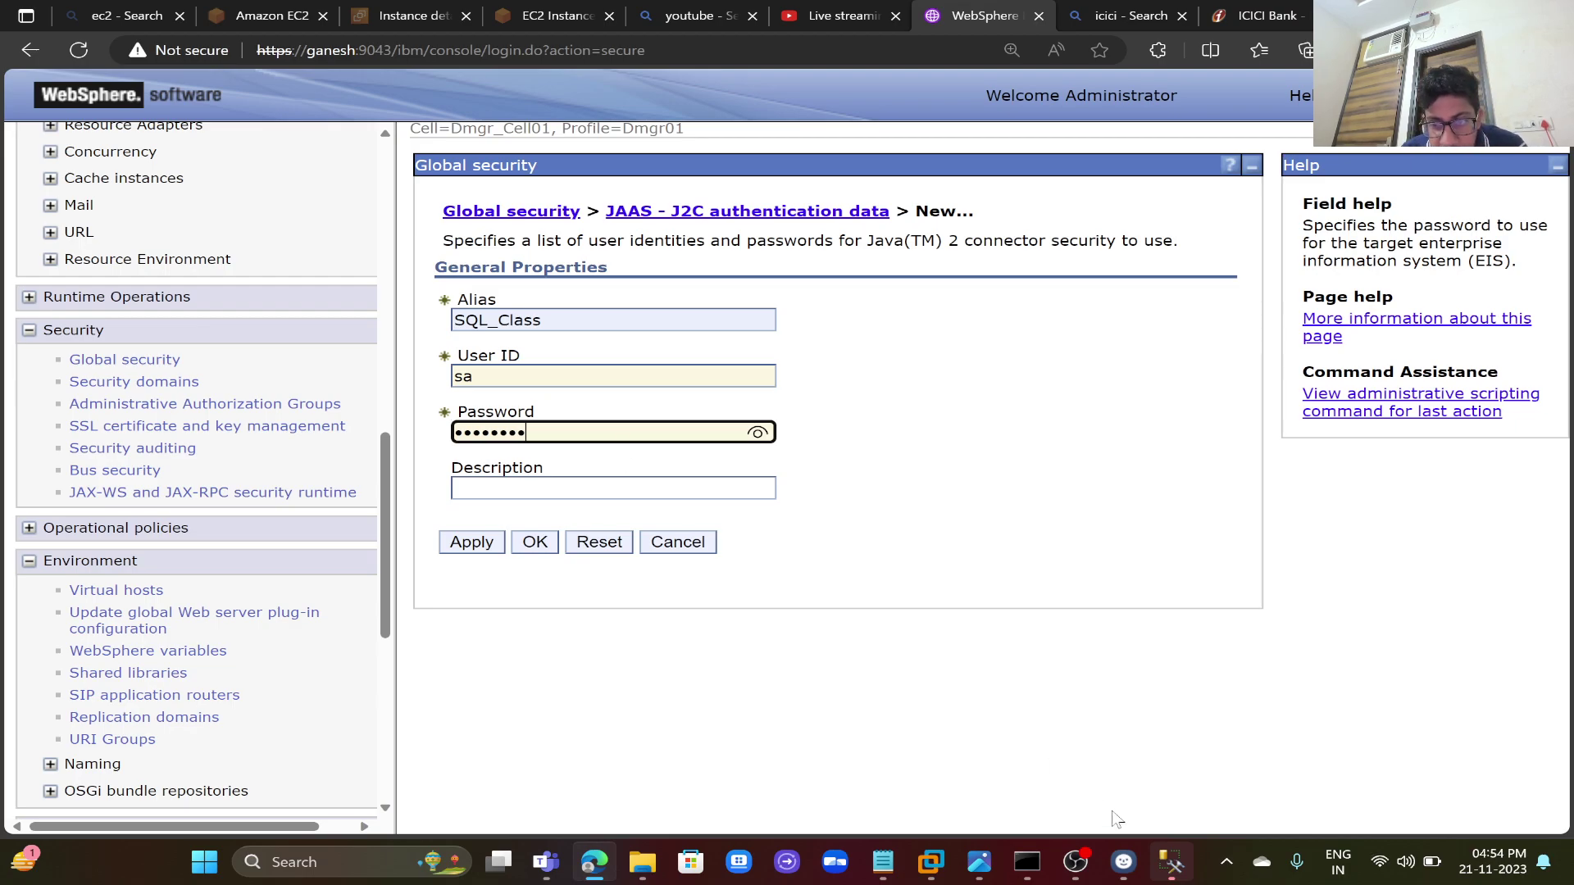
click(1170, 861)
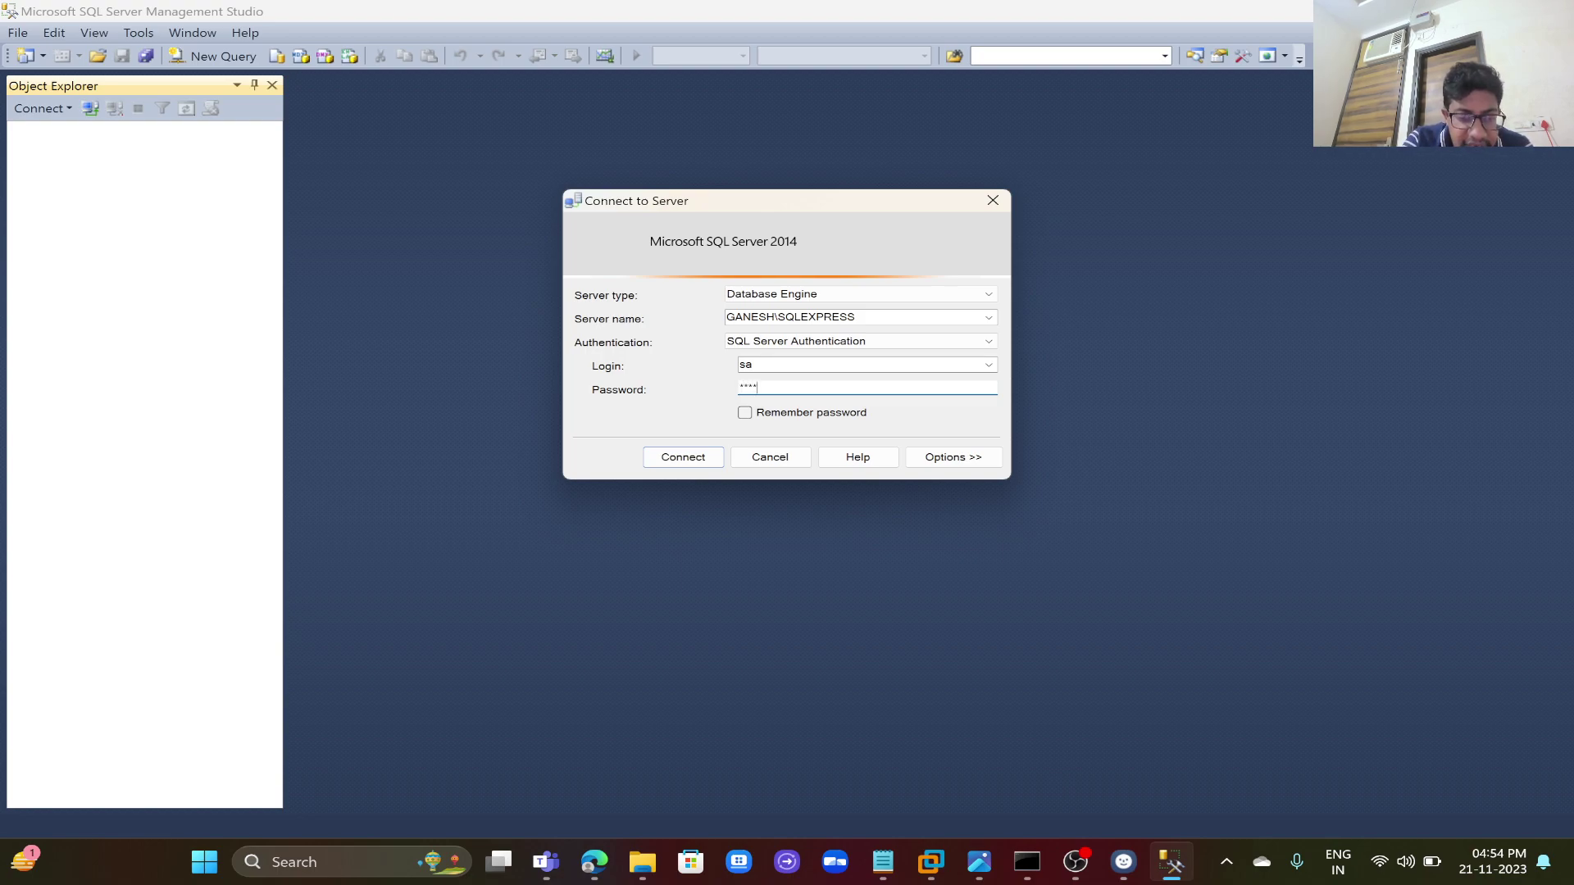
- Connect to GANESH\SQLEXPRESS with the password and execute 'use Ganesh' in a new query
text(********)
key(Return)
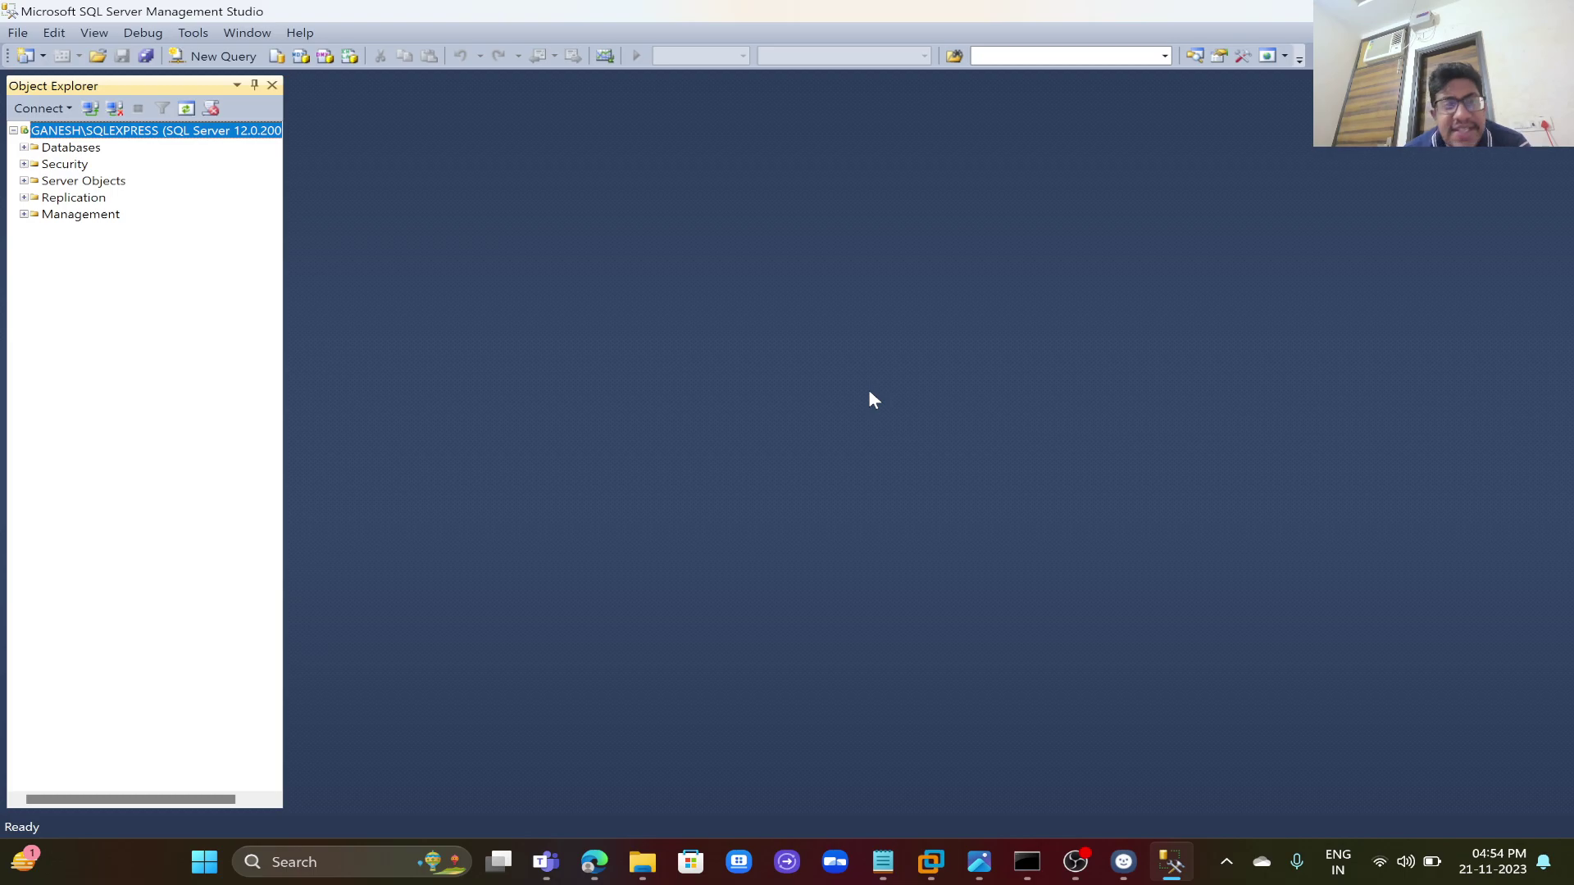
click(243, 63)
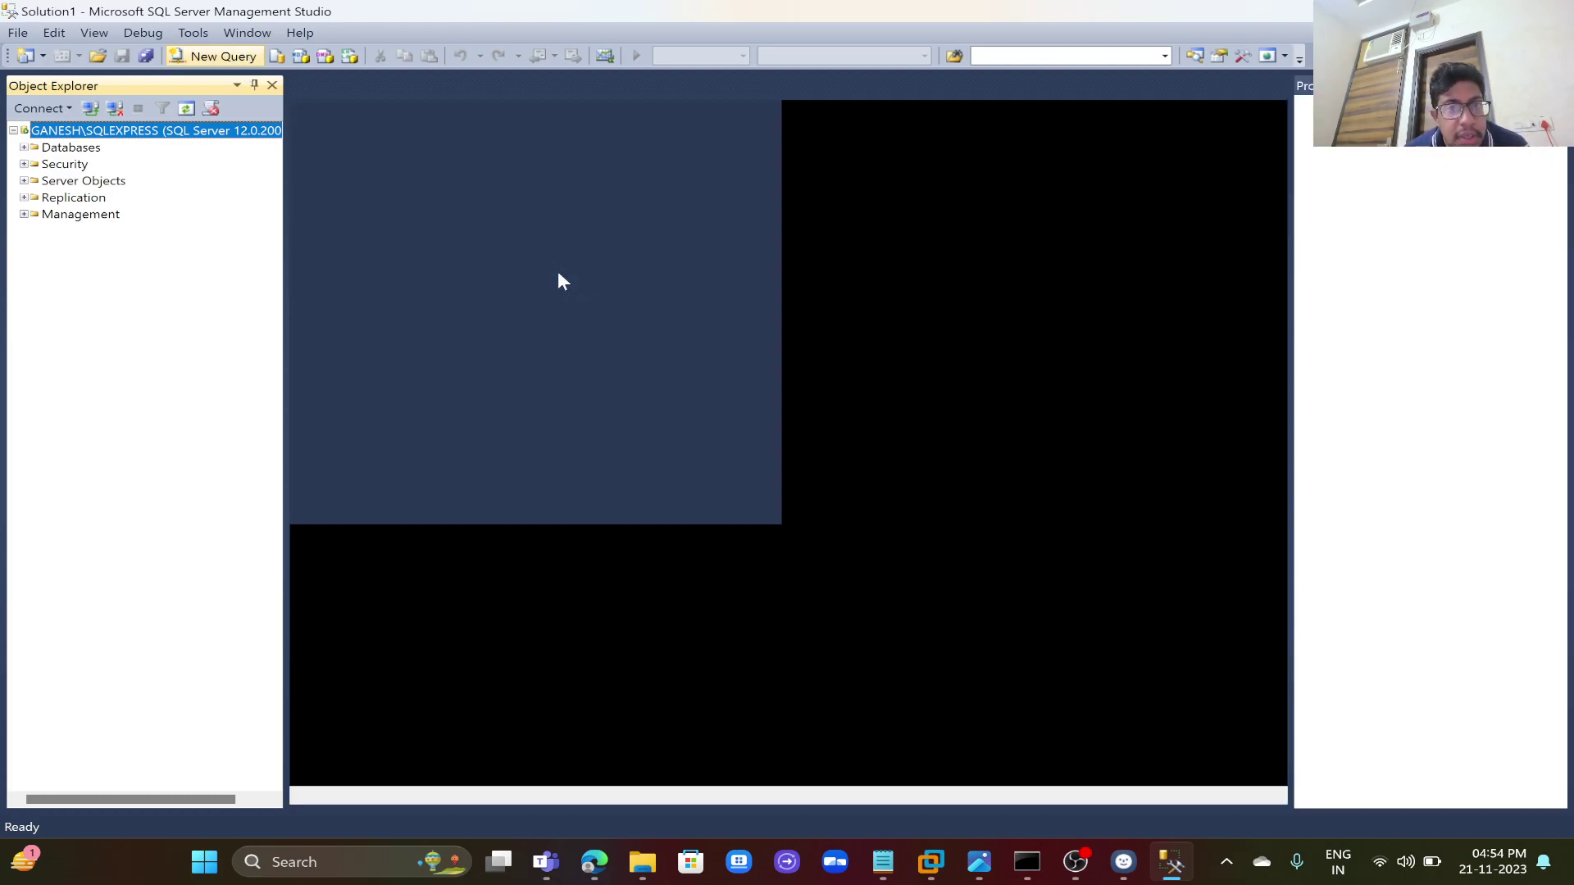
text(use)
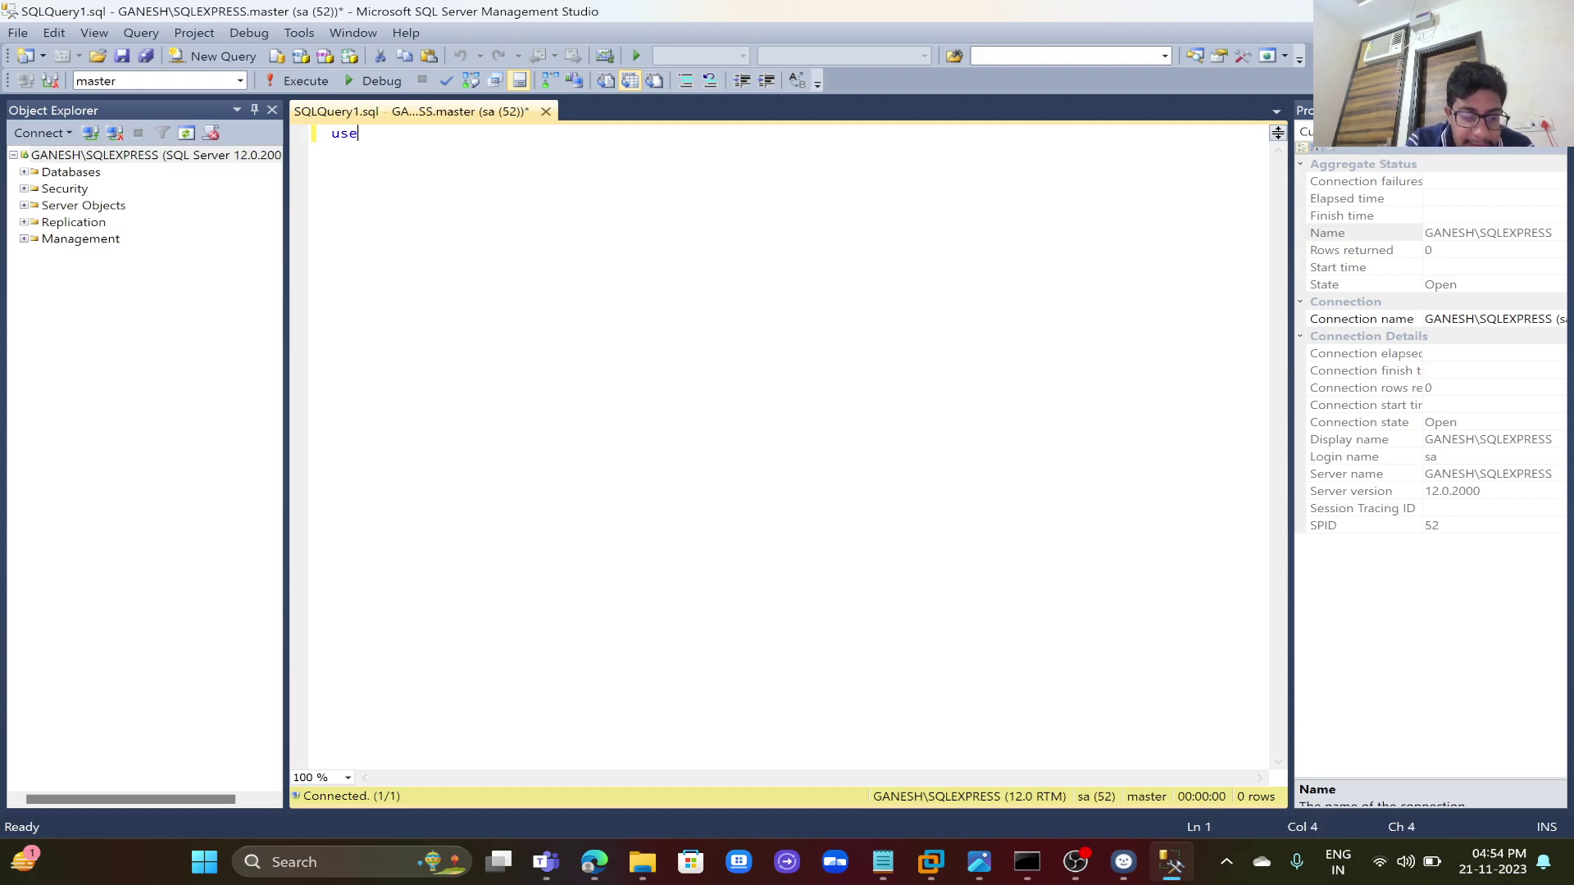
text( Gane)
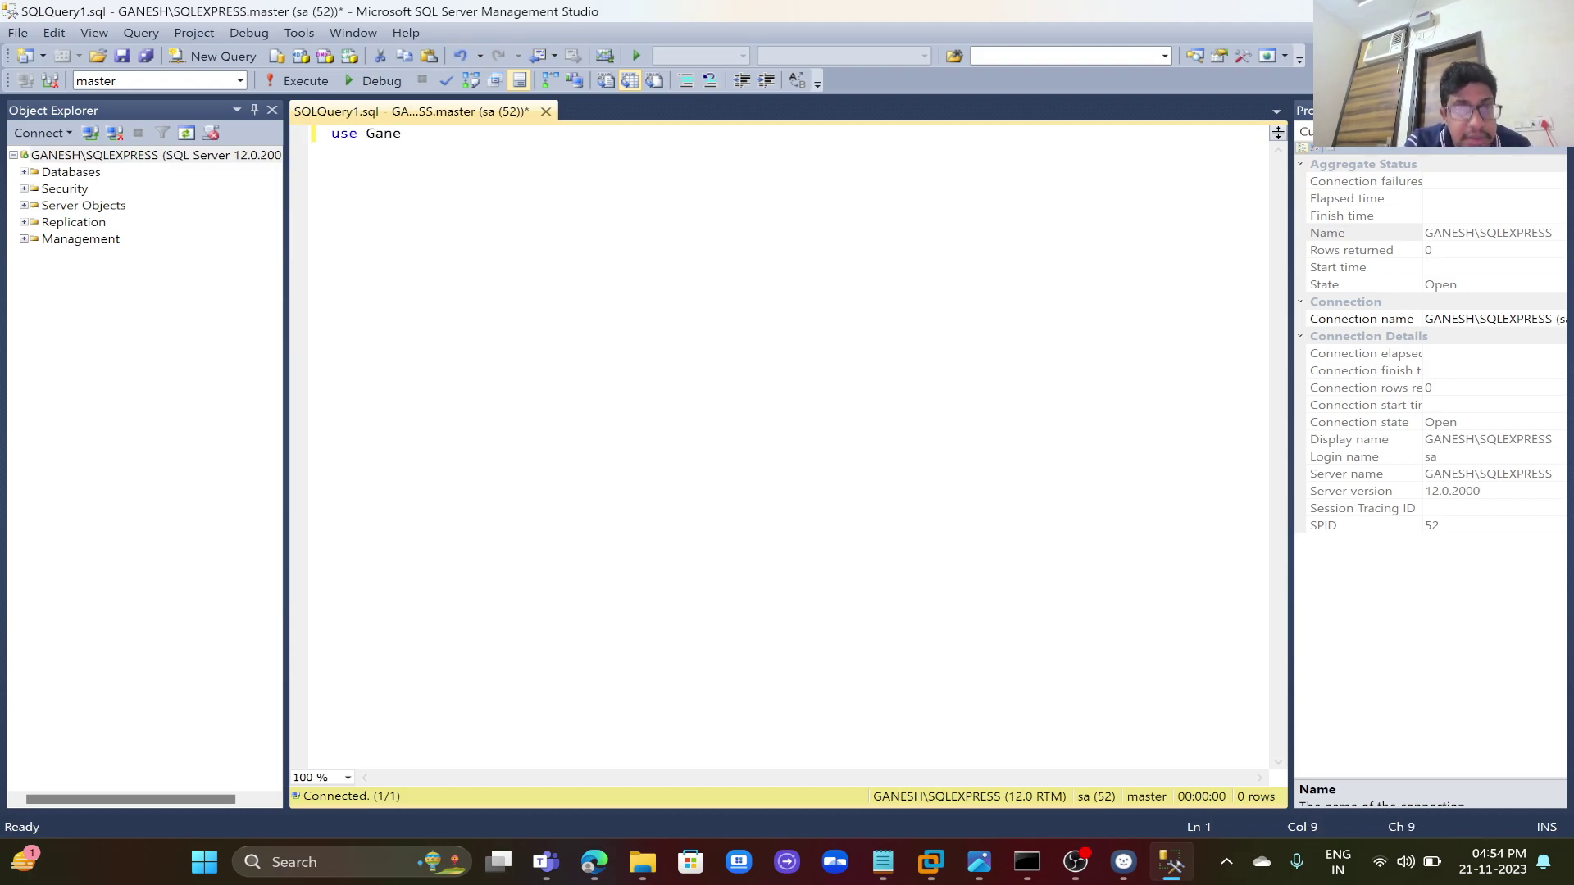
text(sh)
key(ctrl+a)
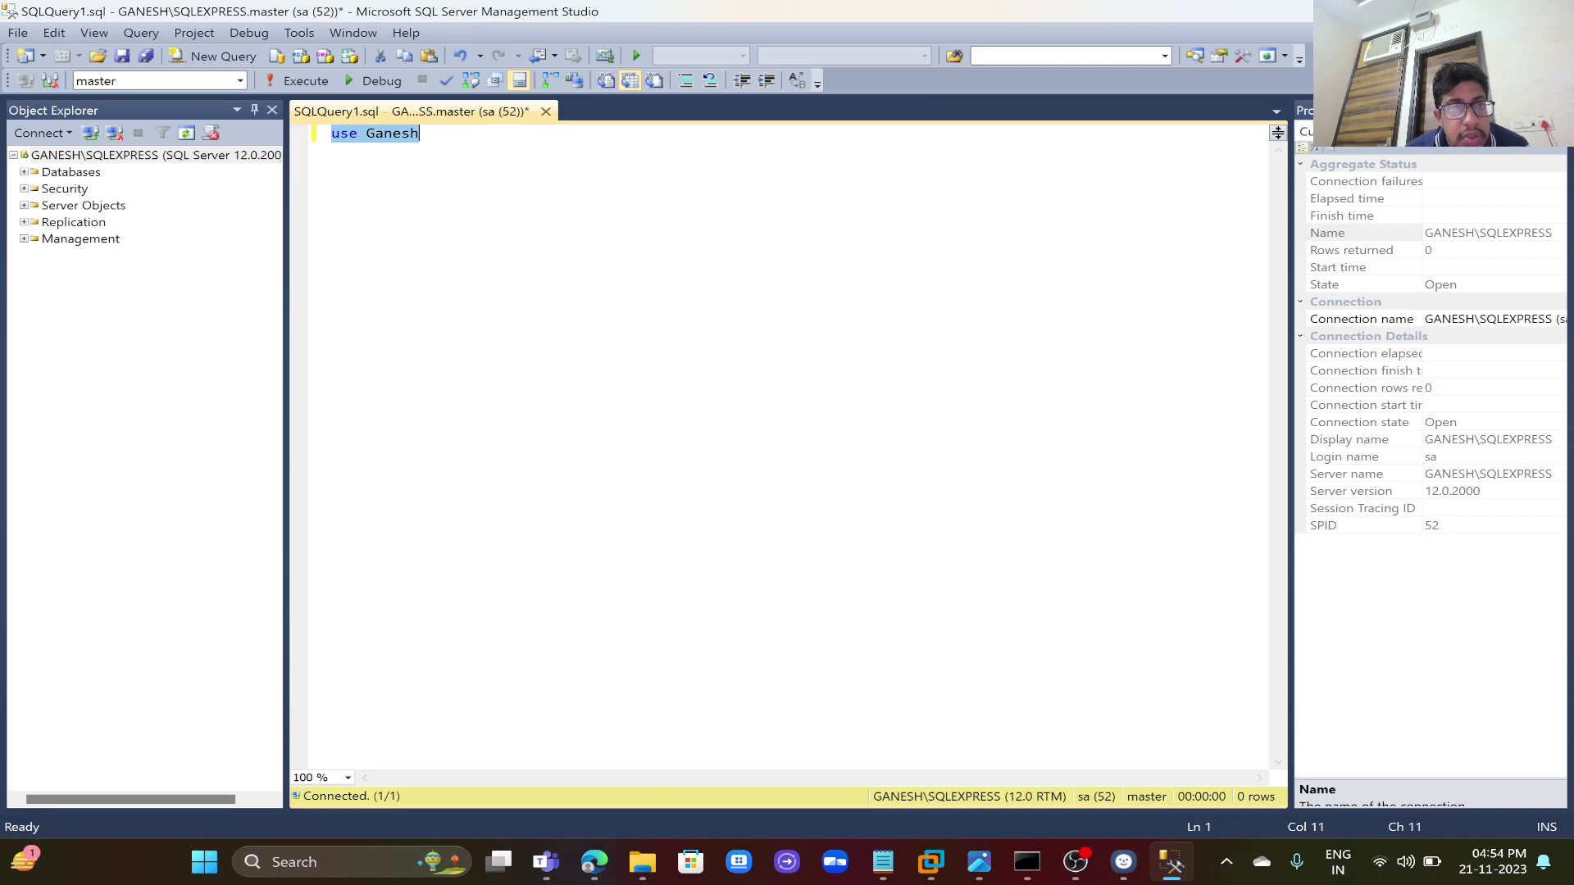
click(326, 81)
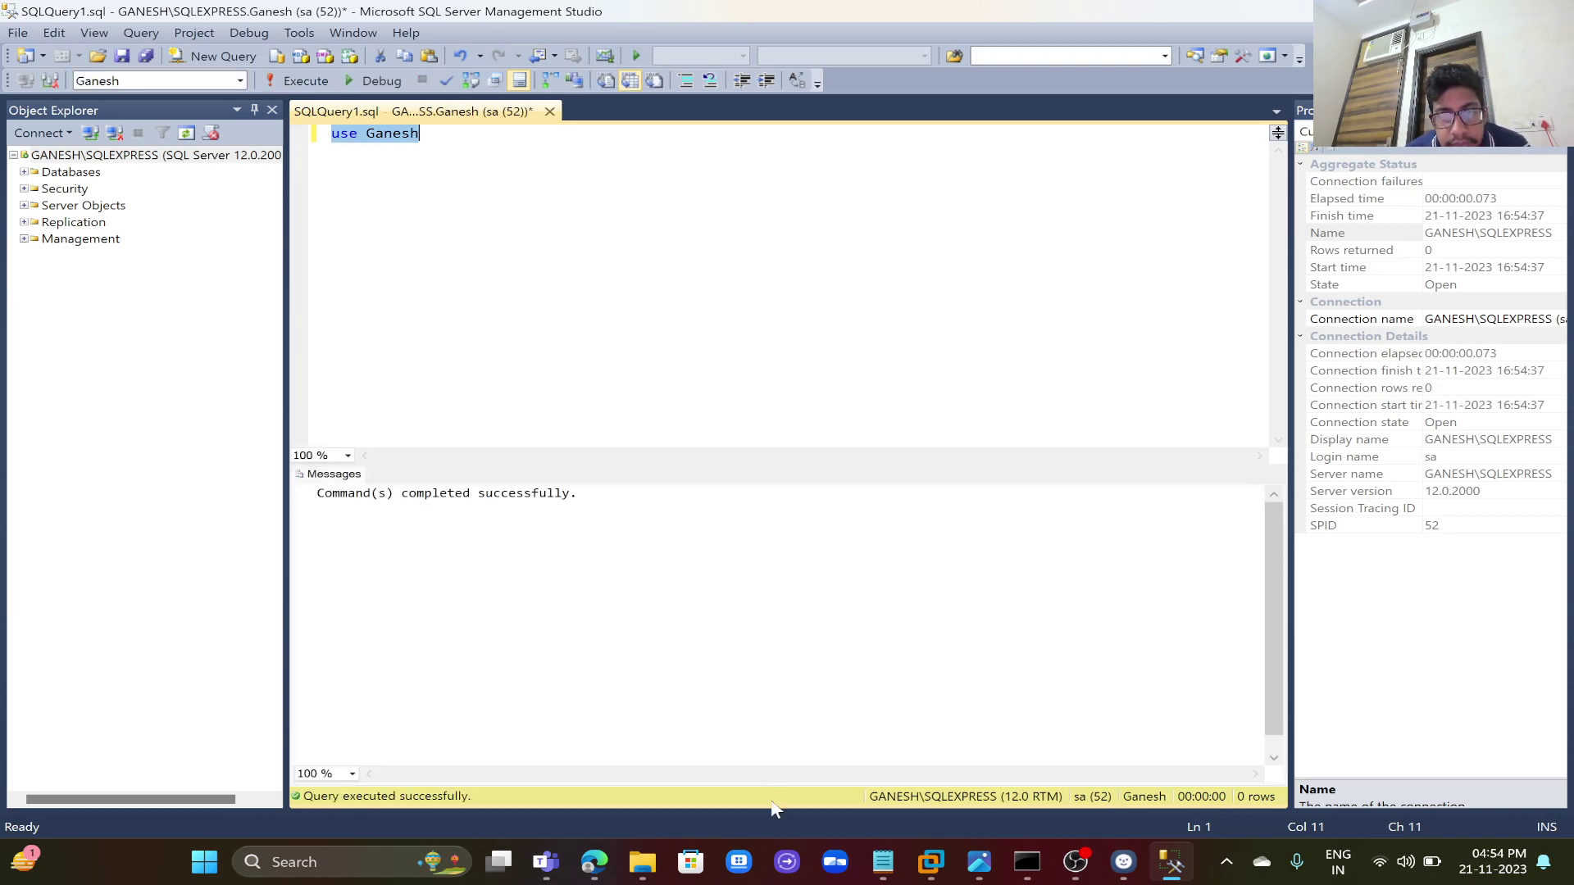
click(596, 861)
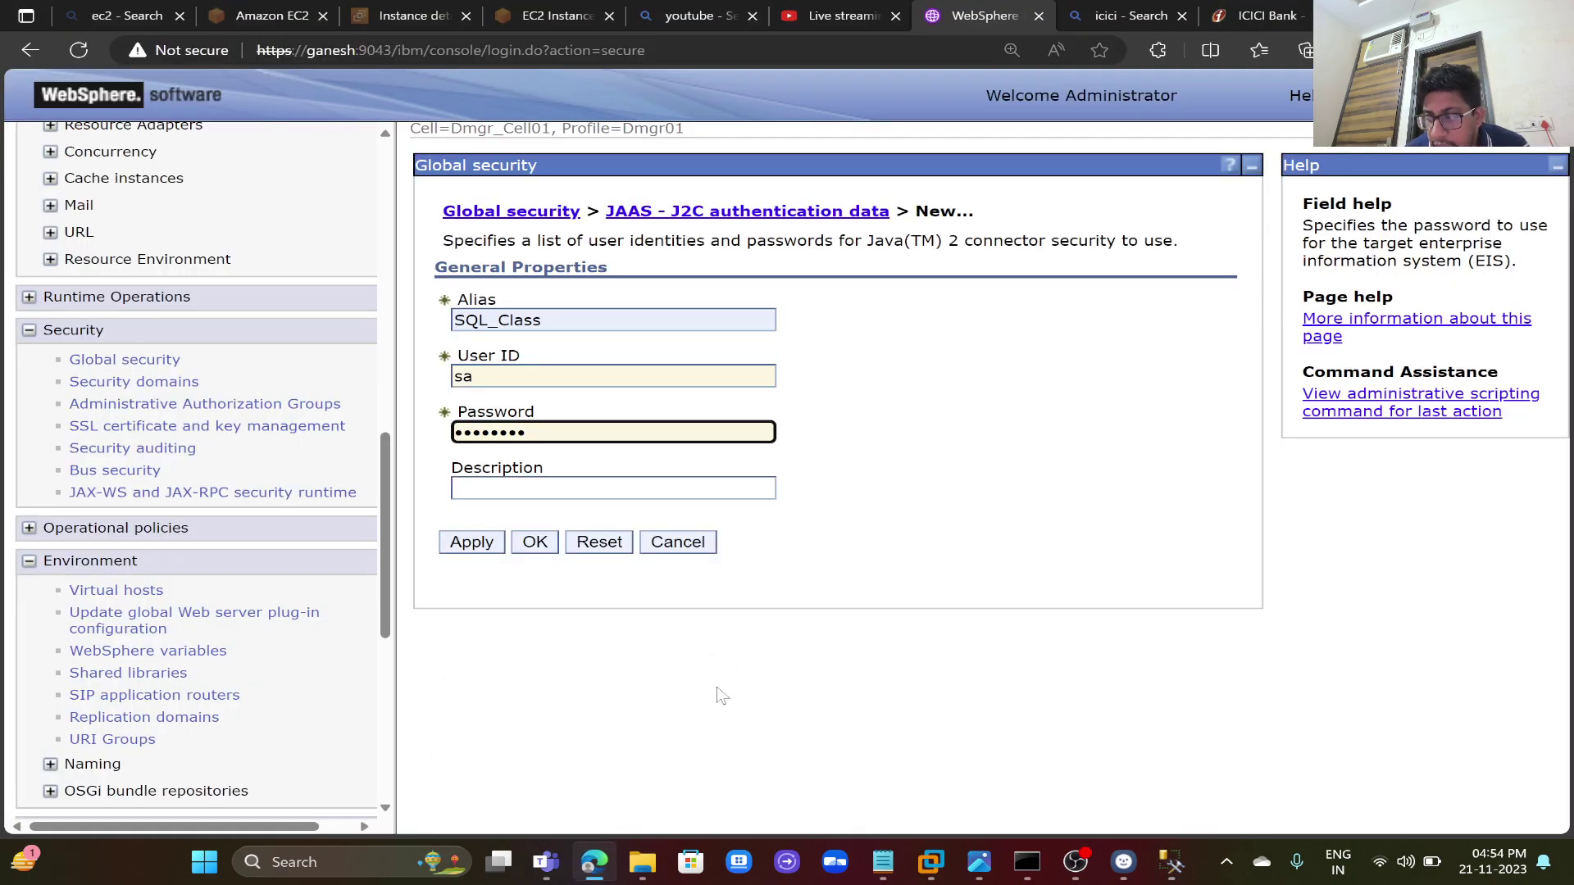
- Apply the SQL_Class alias and save it to the master configuration, synchronized with nodes
click(485, 548)
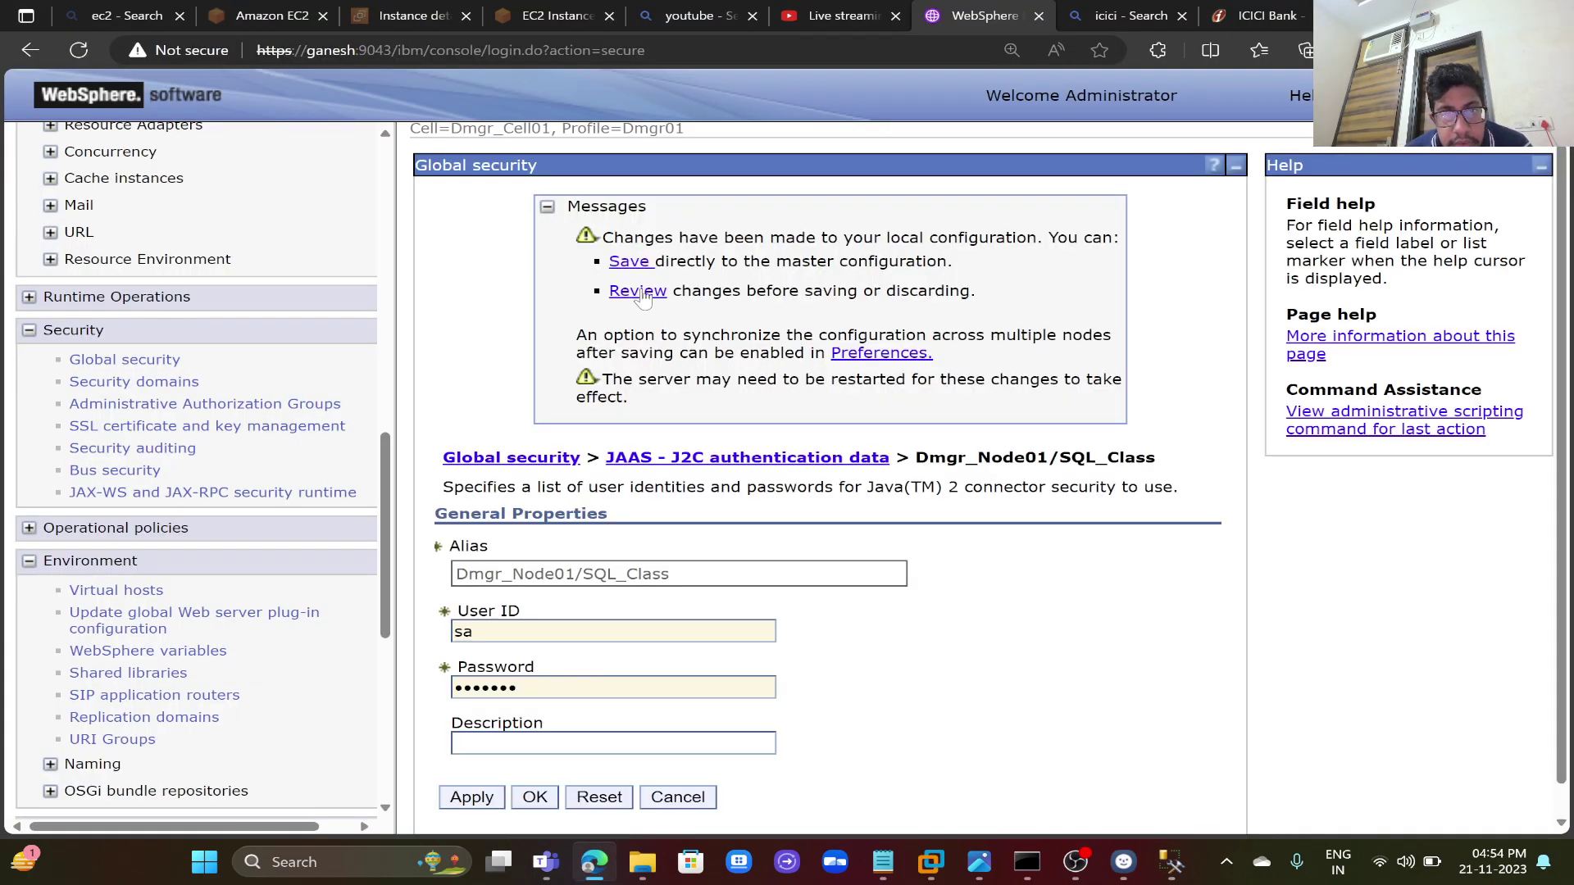
click(638, 292)
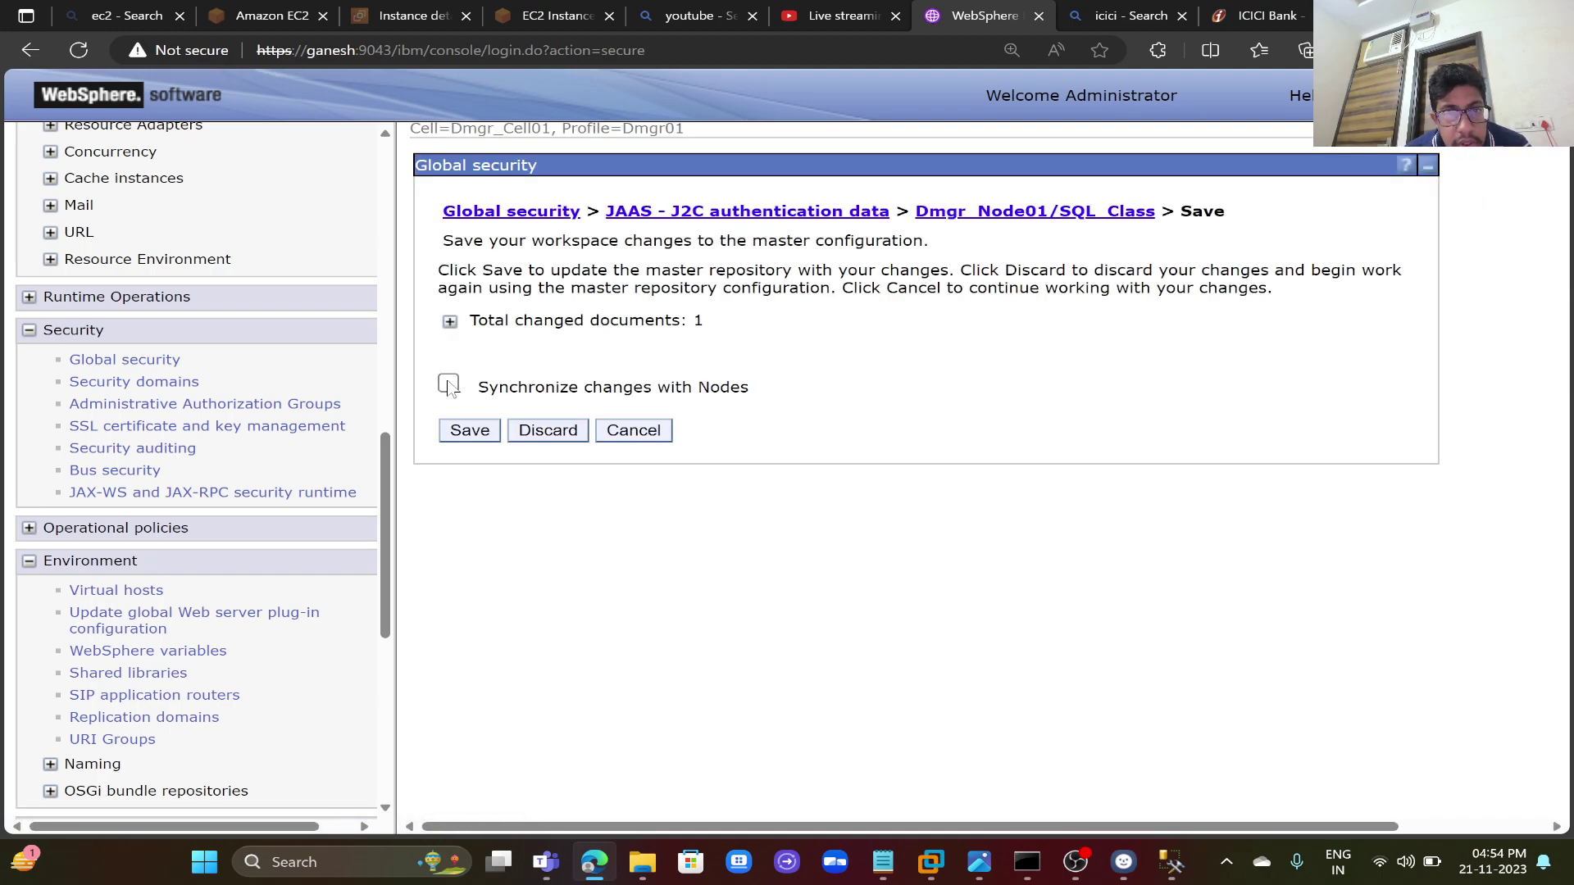
click(449, 385)
click(451, 322)
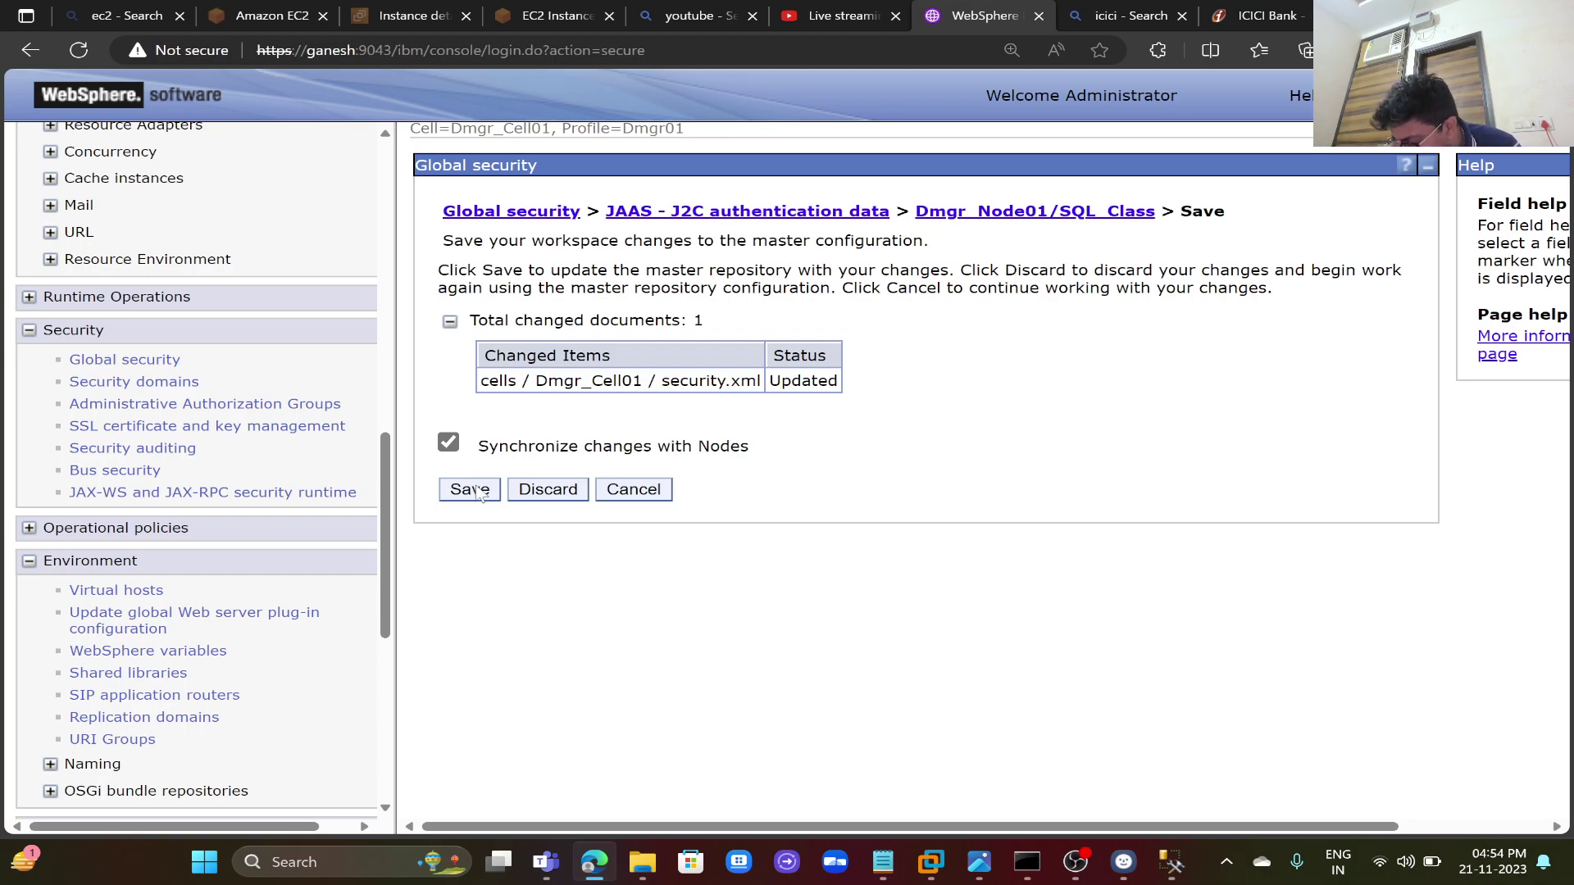
click(471, 490)
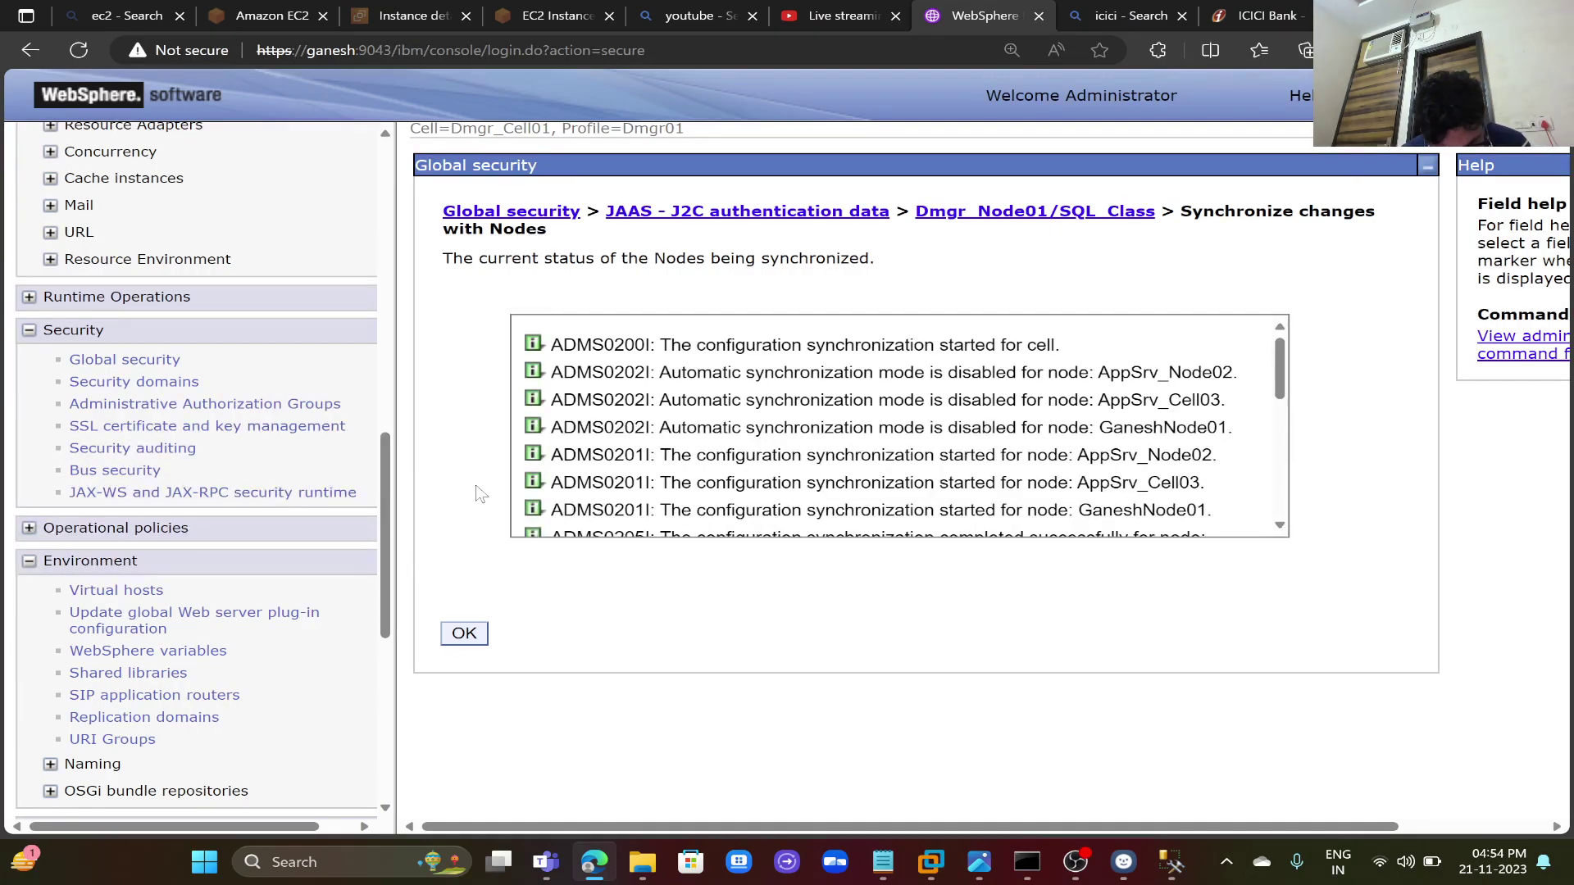
click(466, 635)
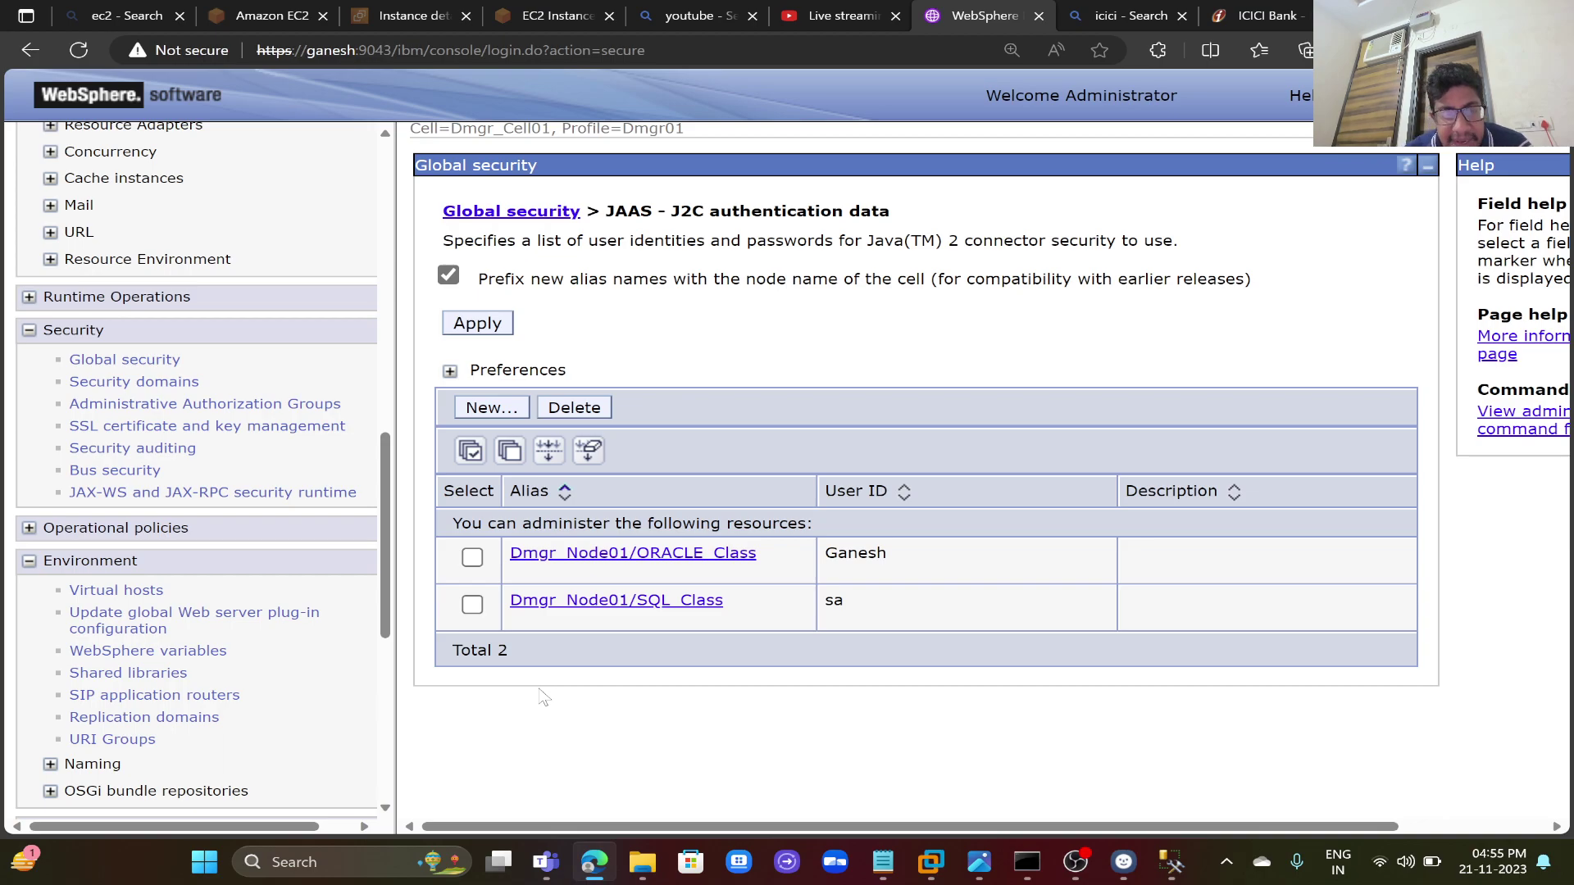
drag(387, 615, 367, 507)
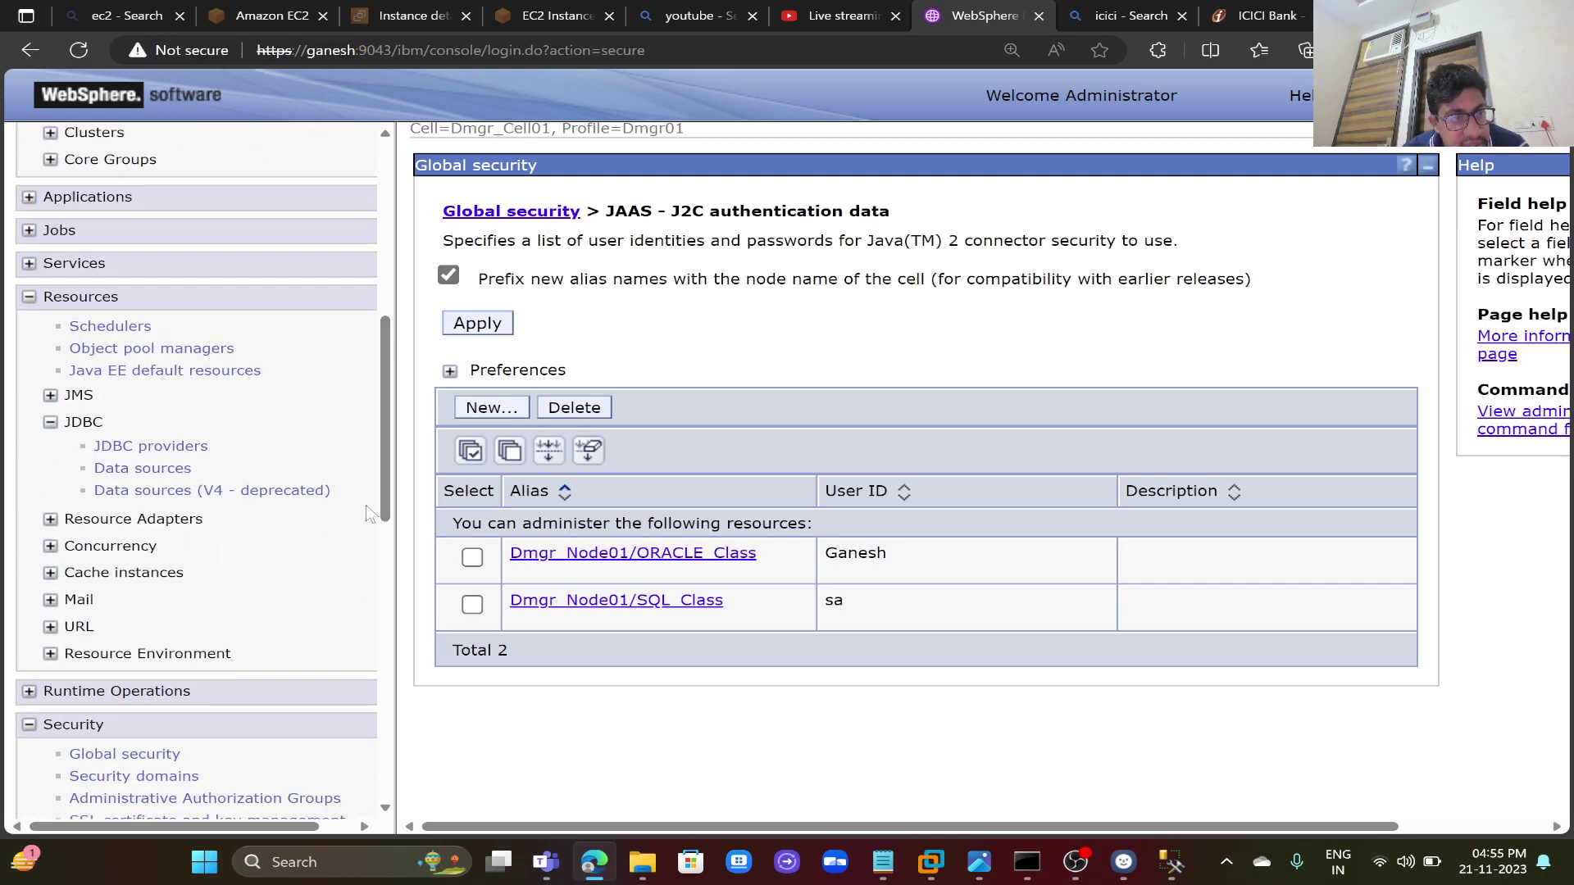
- Show the JDBC providers at the Cell=Dmgr_Cell01 scope
click(168, 452)
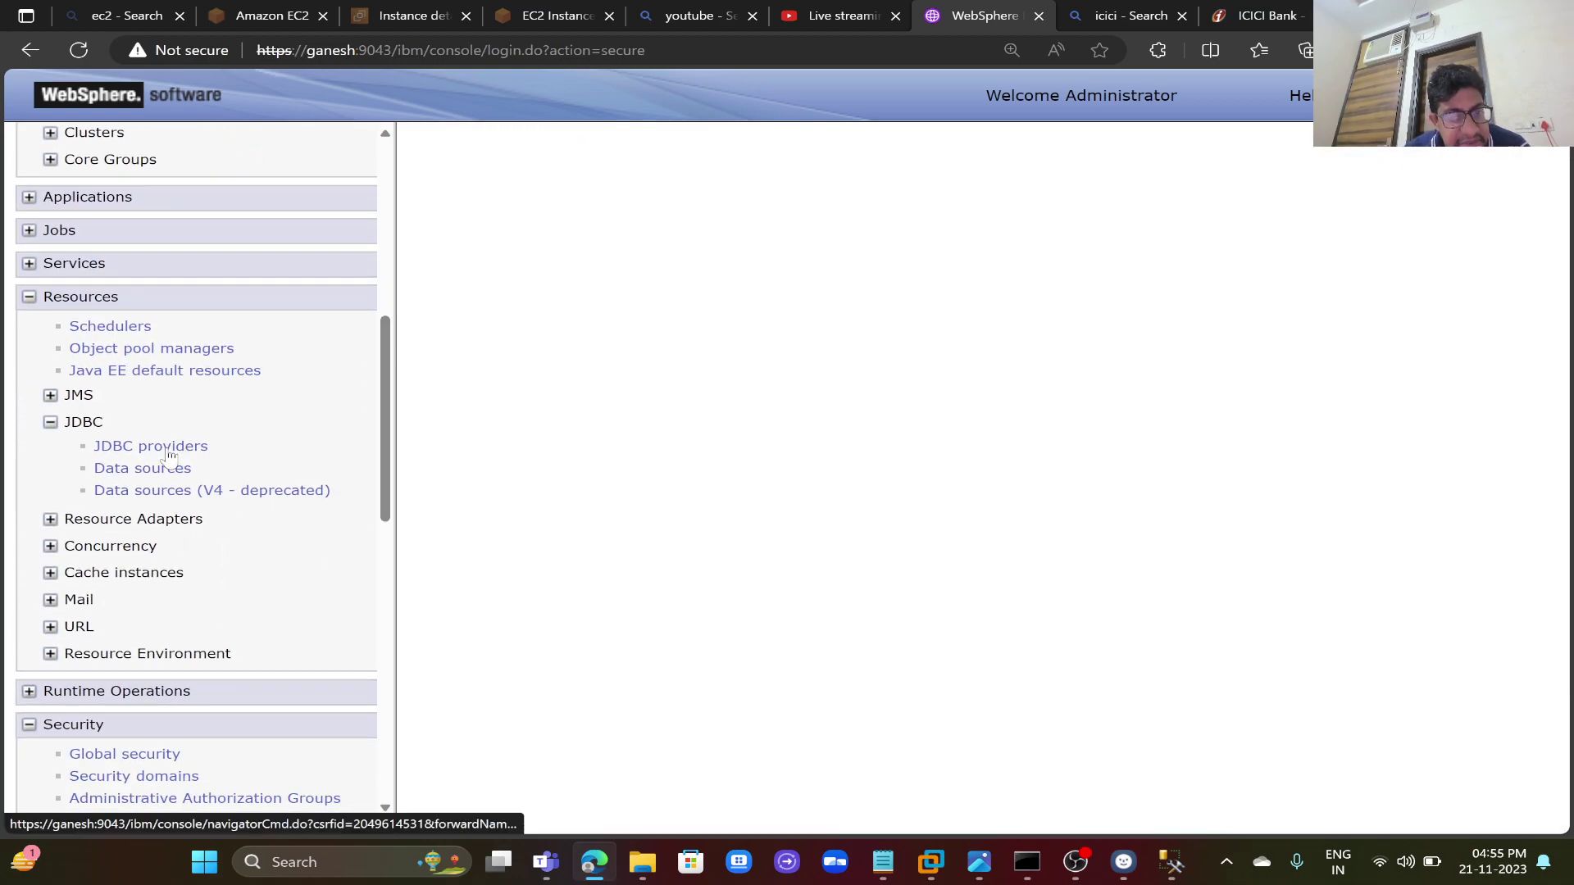
click(564, 451)
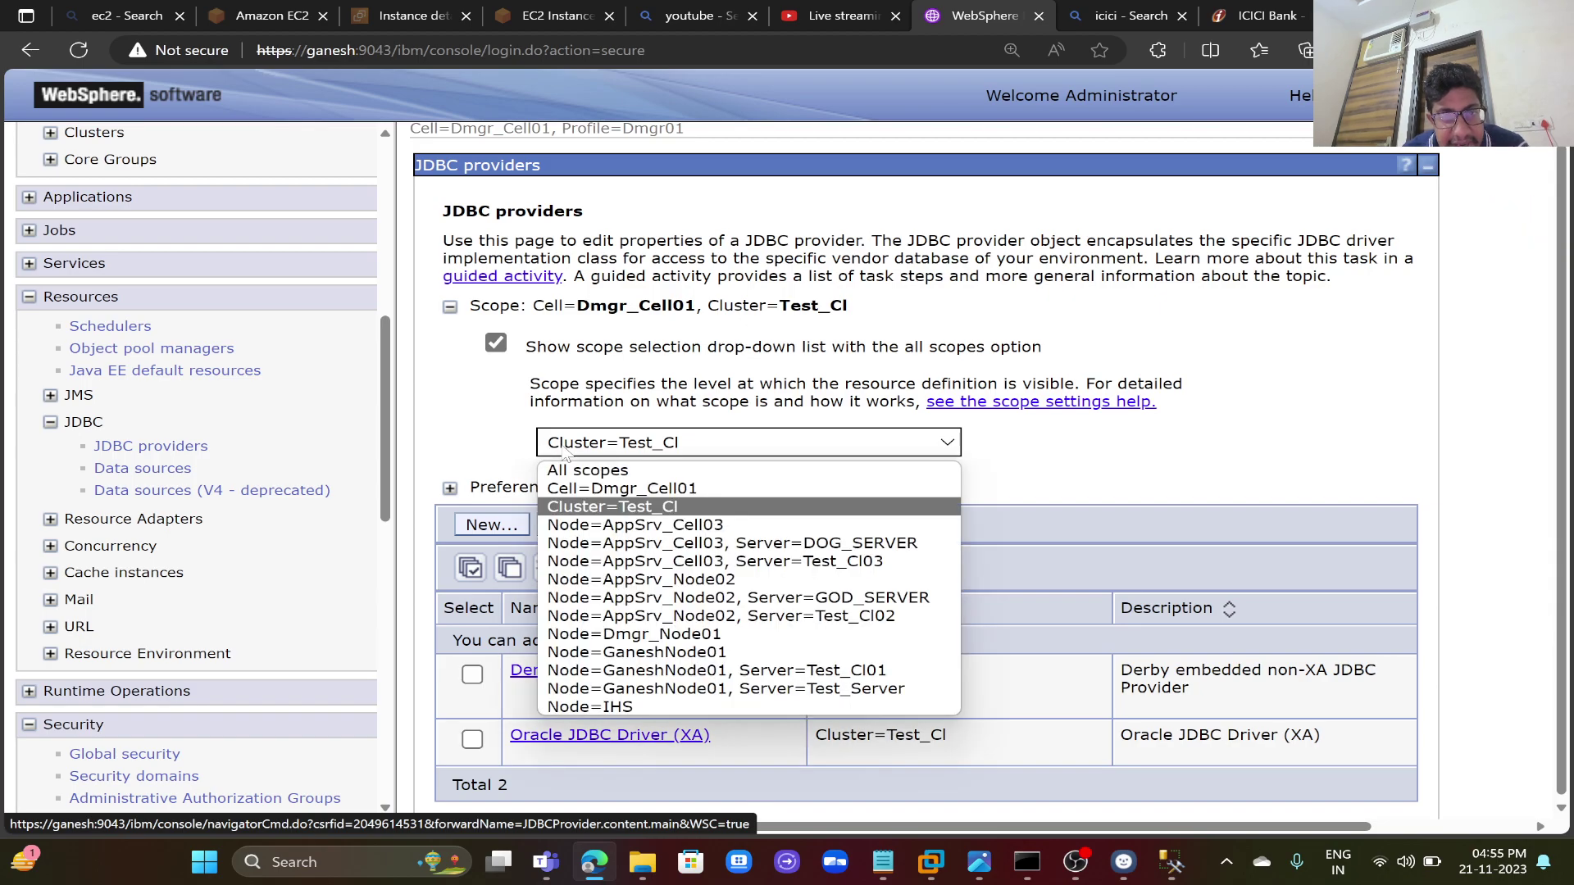
click(584, 490)
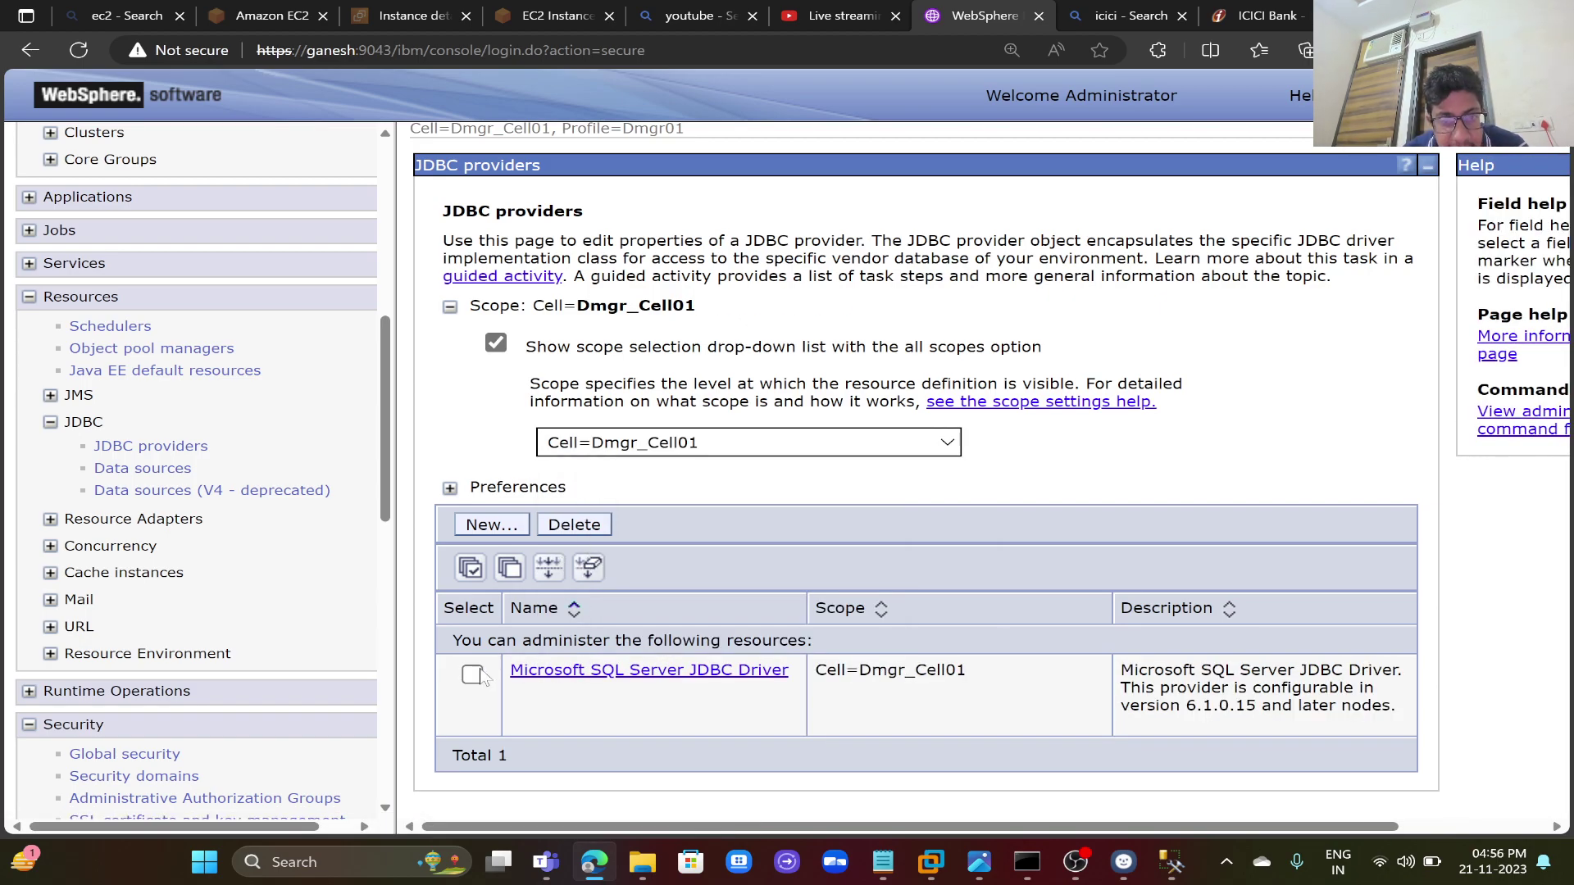
- Delete the Microsoft SQL Server JDBC Driver provider and save with node synchronization
click(473, 675)
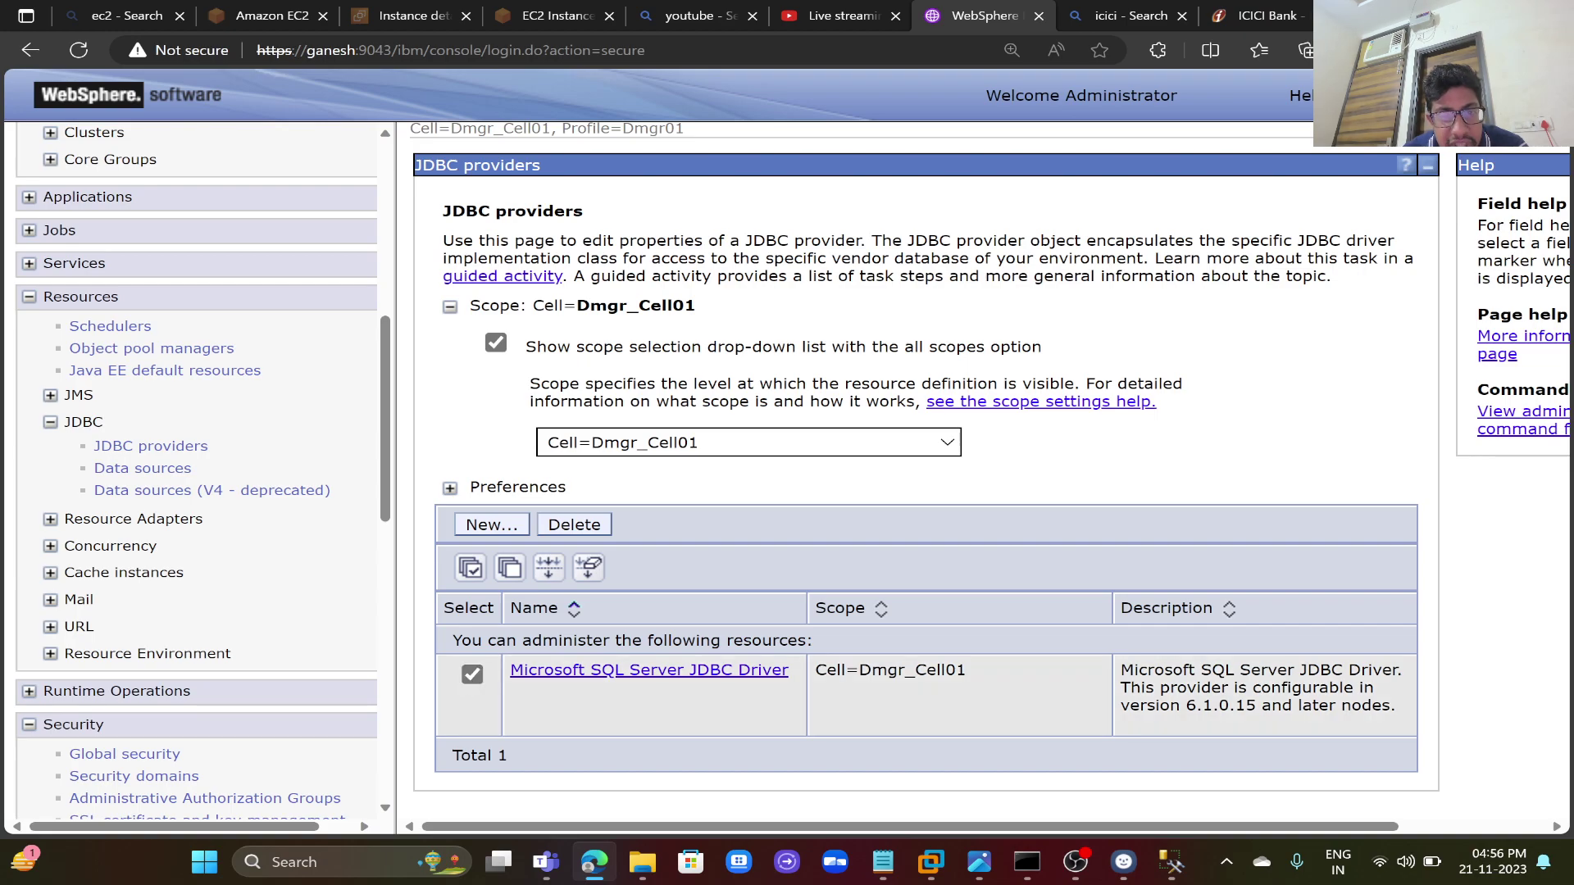
click(584, 529)
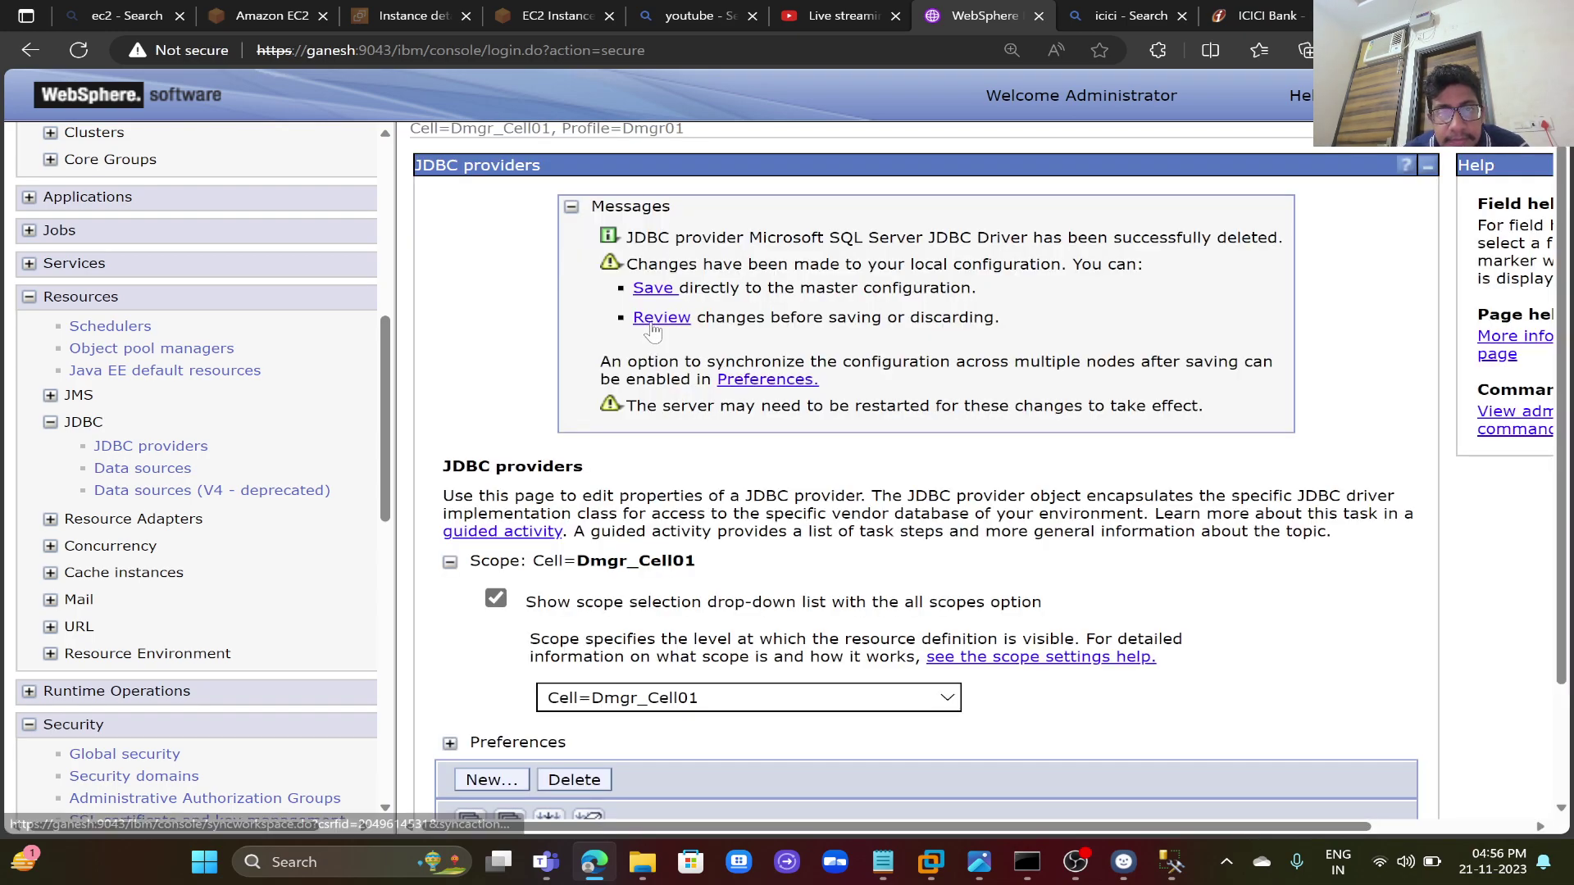
click(652, 320)
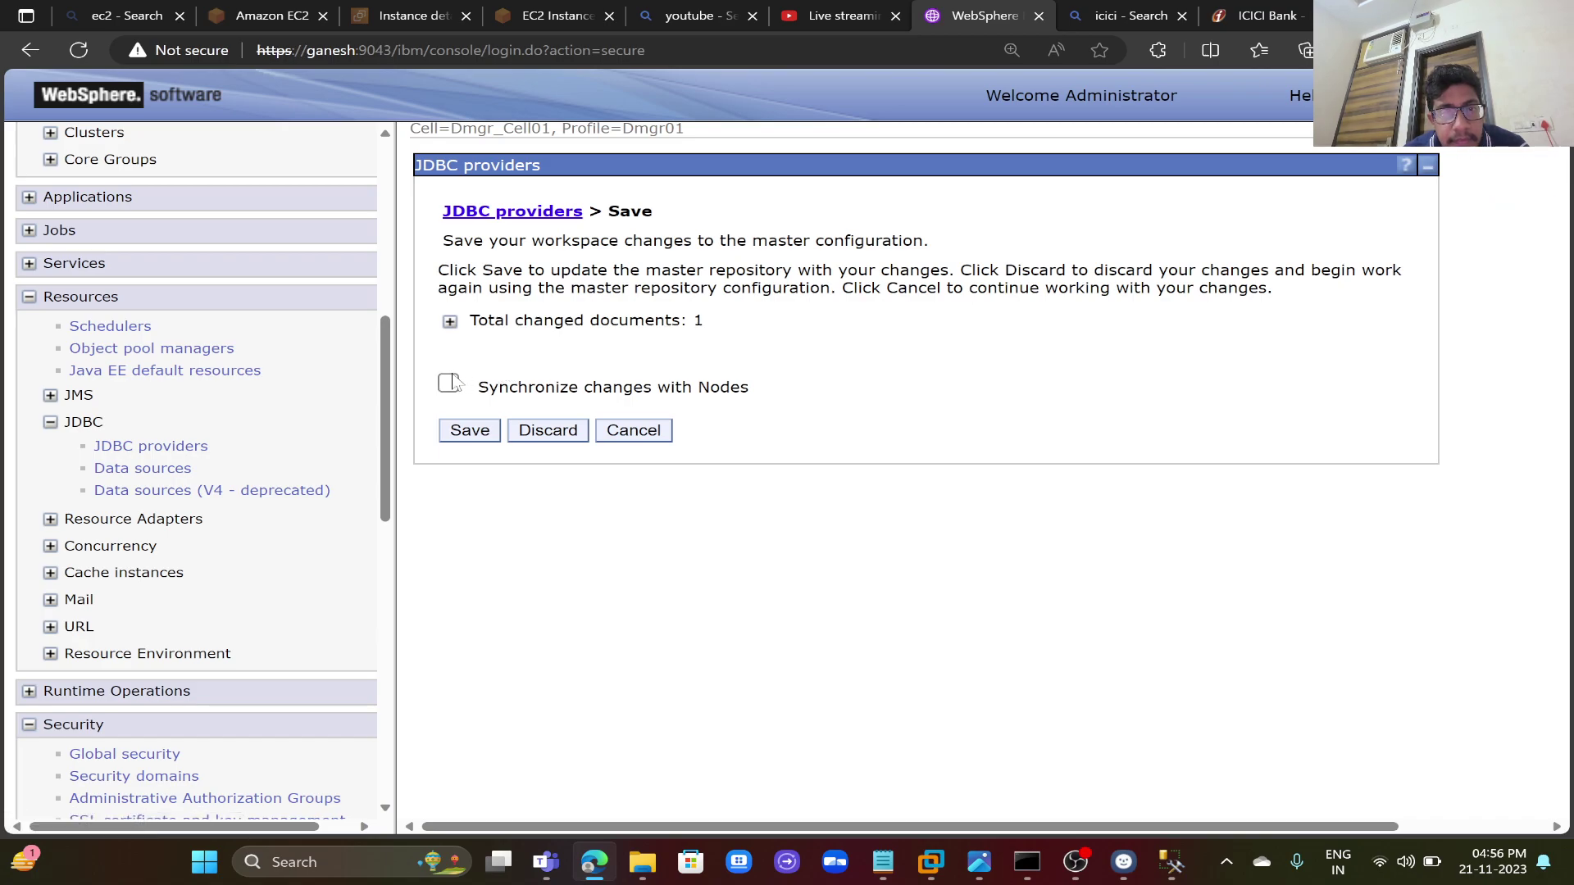
click(450, 385)
click(451, 323)
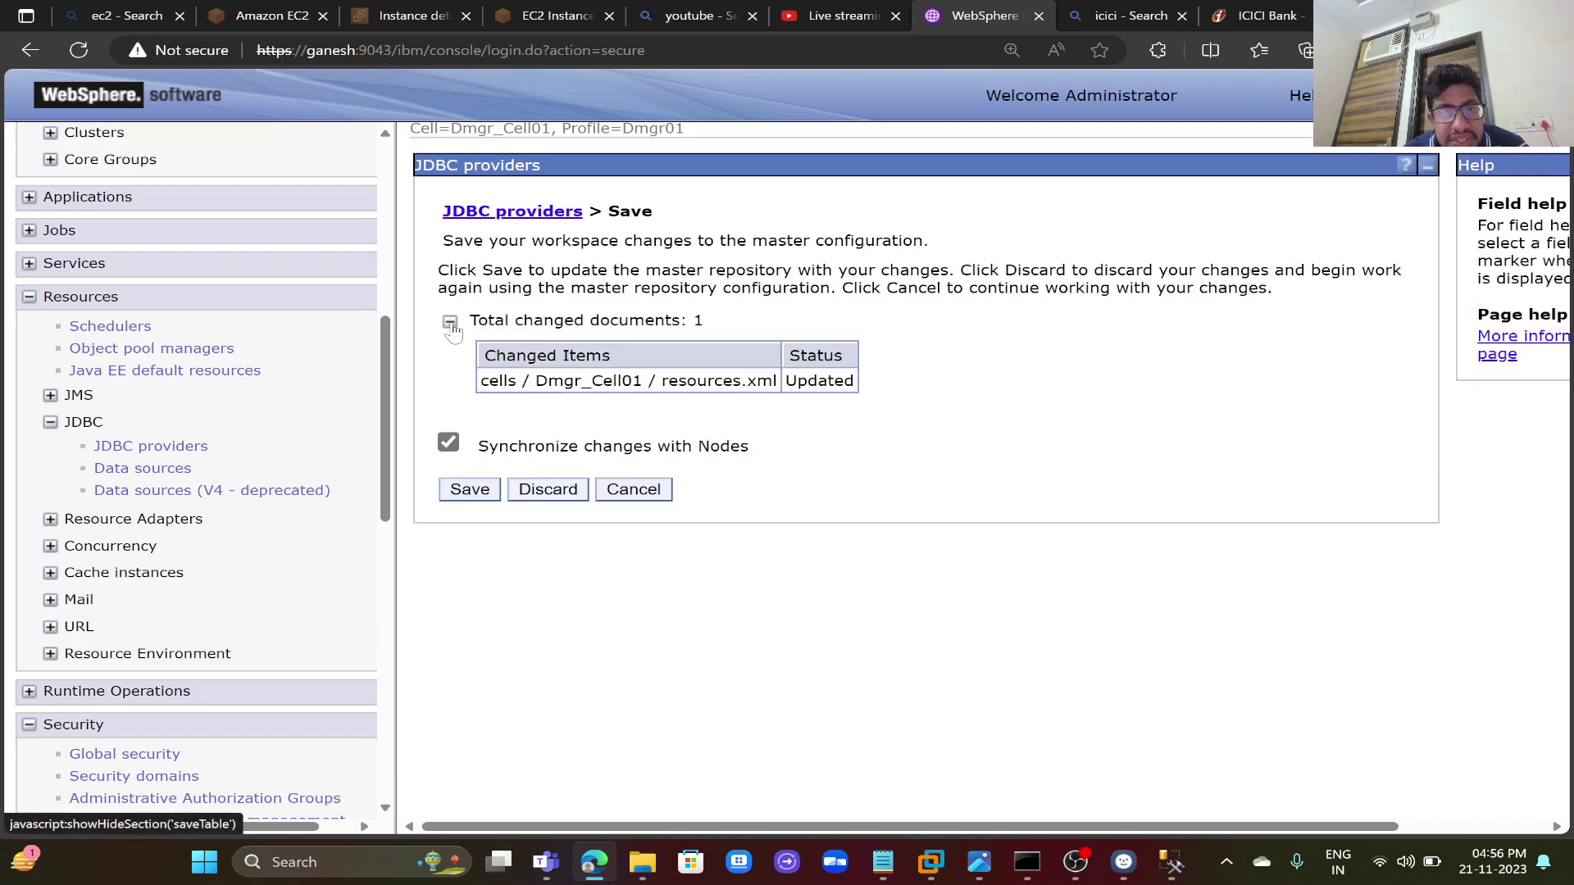
click(471, 491)
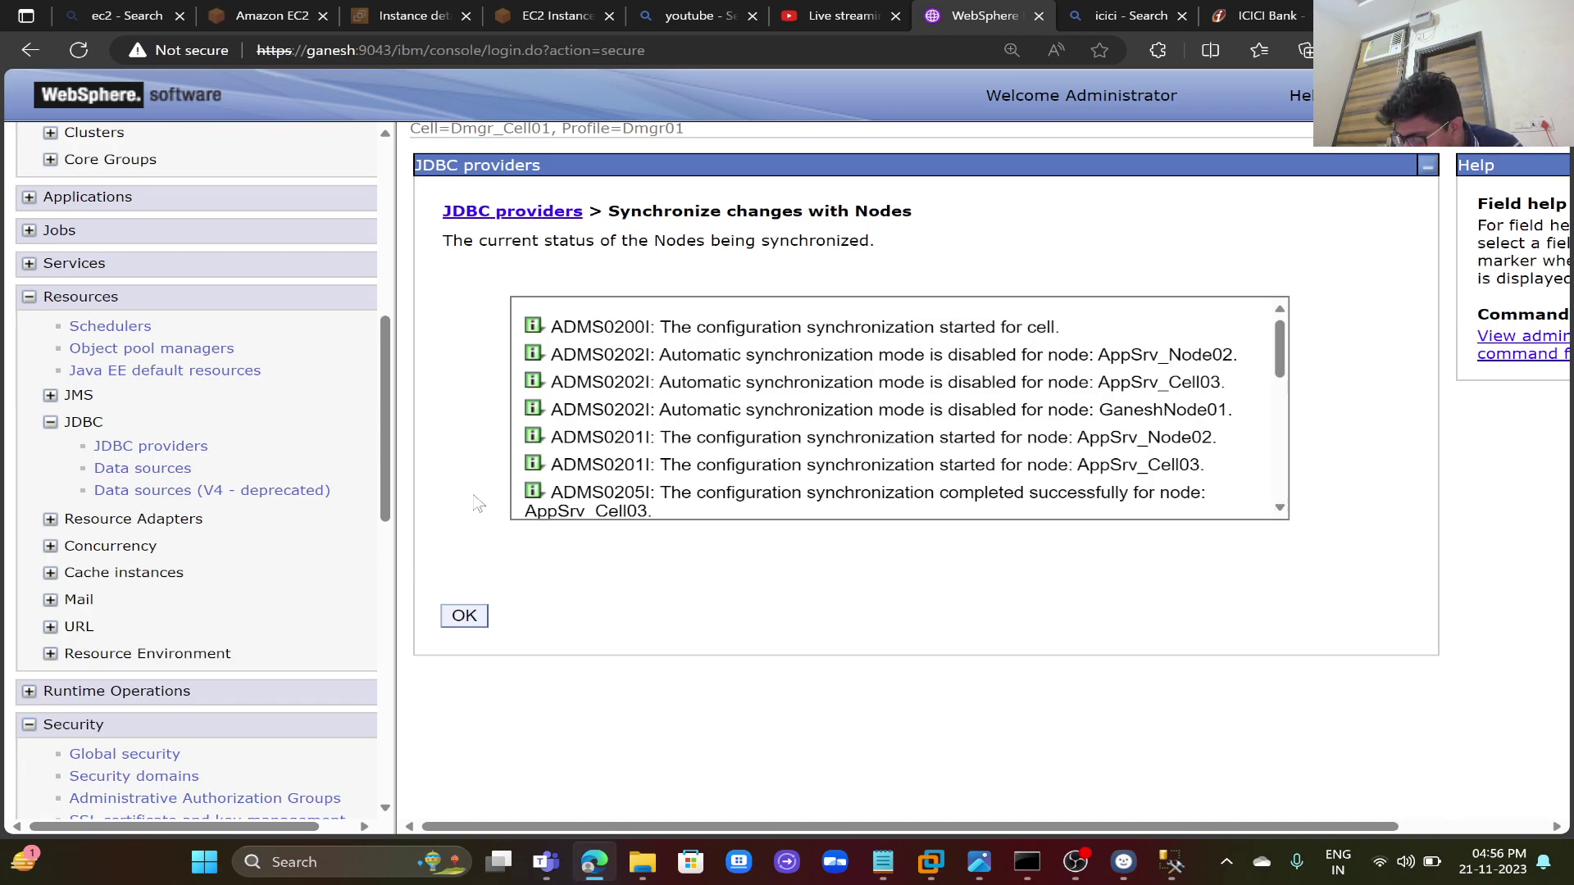
click(465, 617)
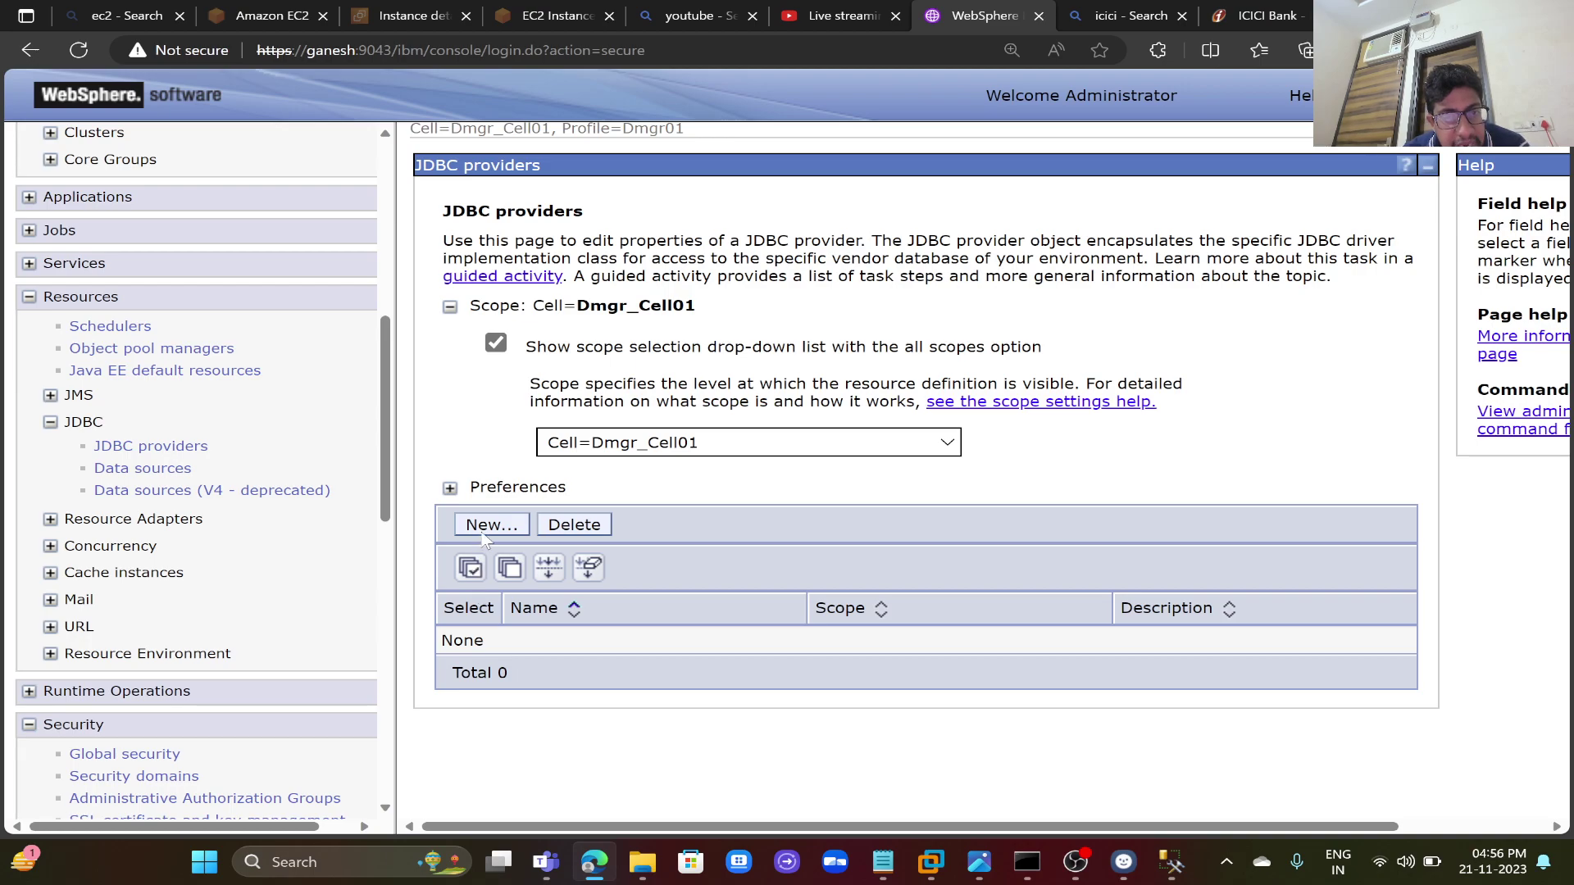
click(488, 526)
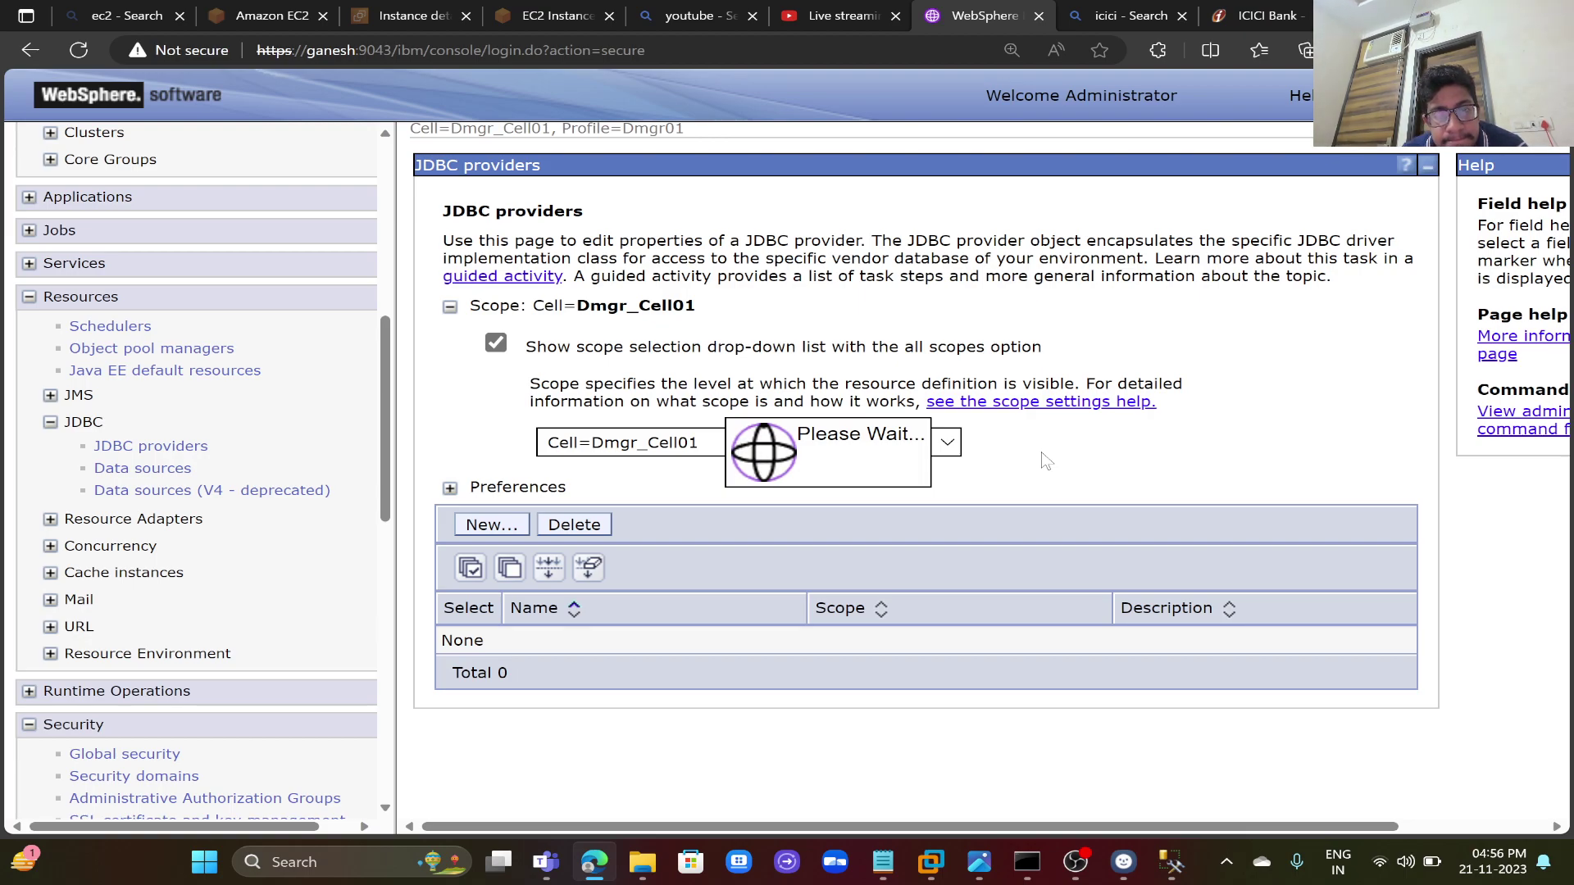
- Choose SQL Server, Microsoft SQL Server JDBC Driver and Connection pool data source for the new provider
click(822, 473)
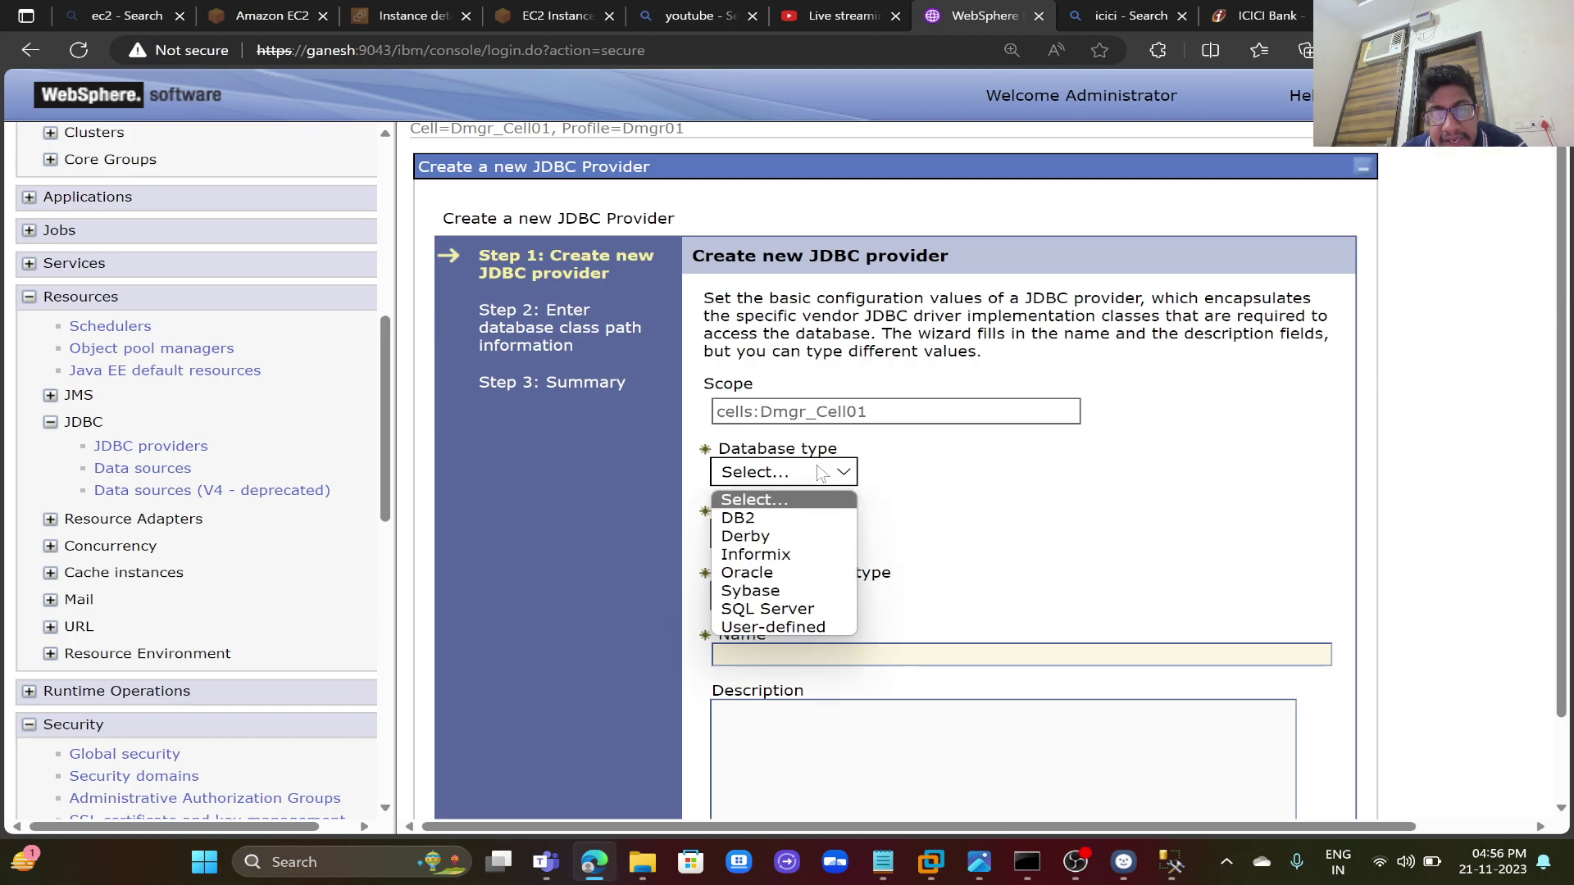
click(790, 611)
click(804, 535)
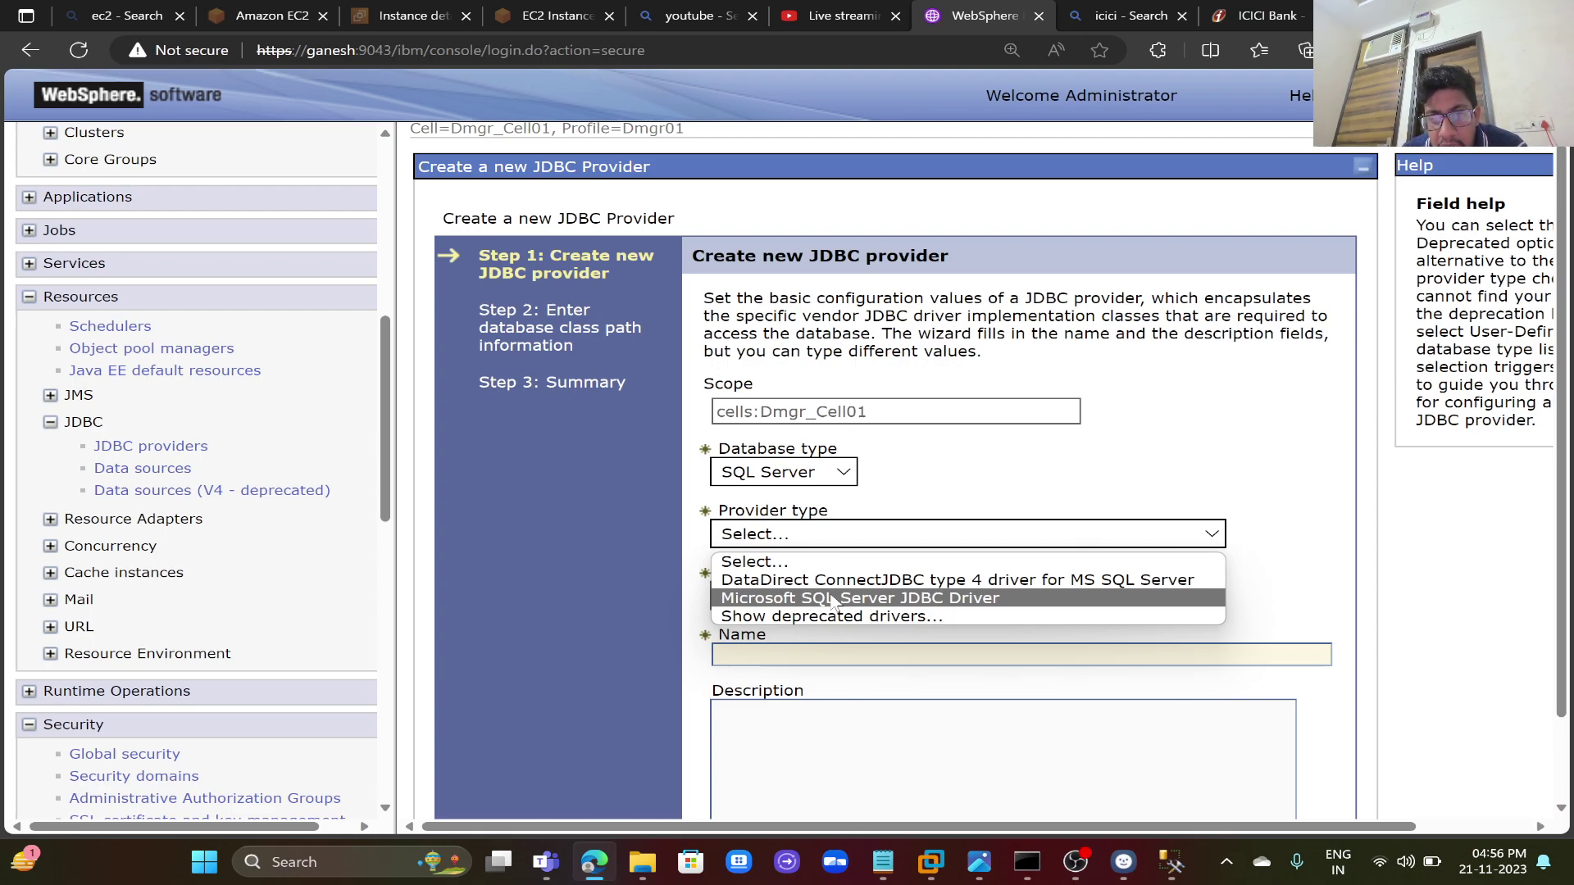
click(833, 599)
click(860, 596)
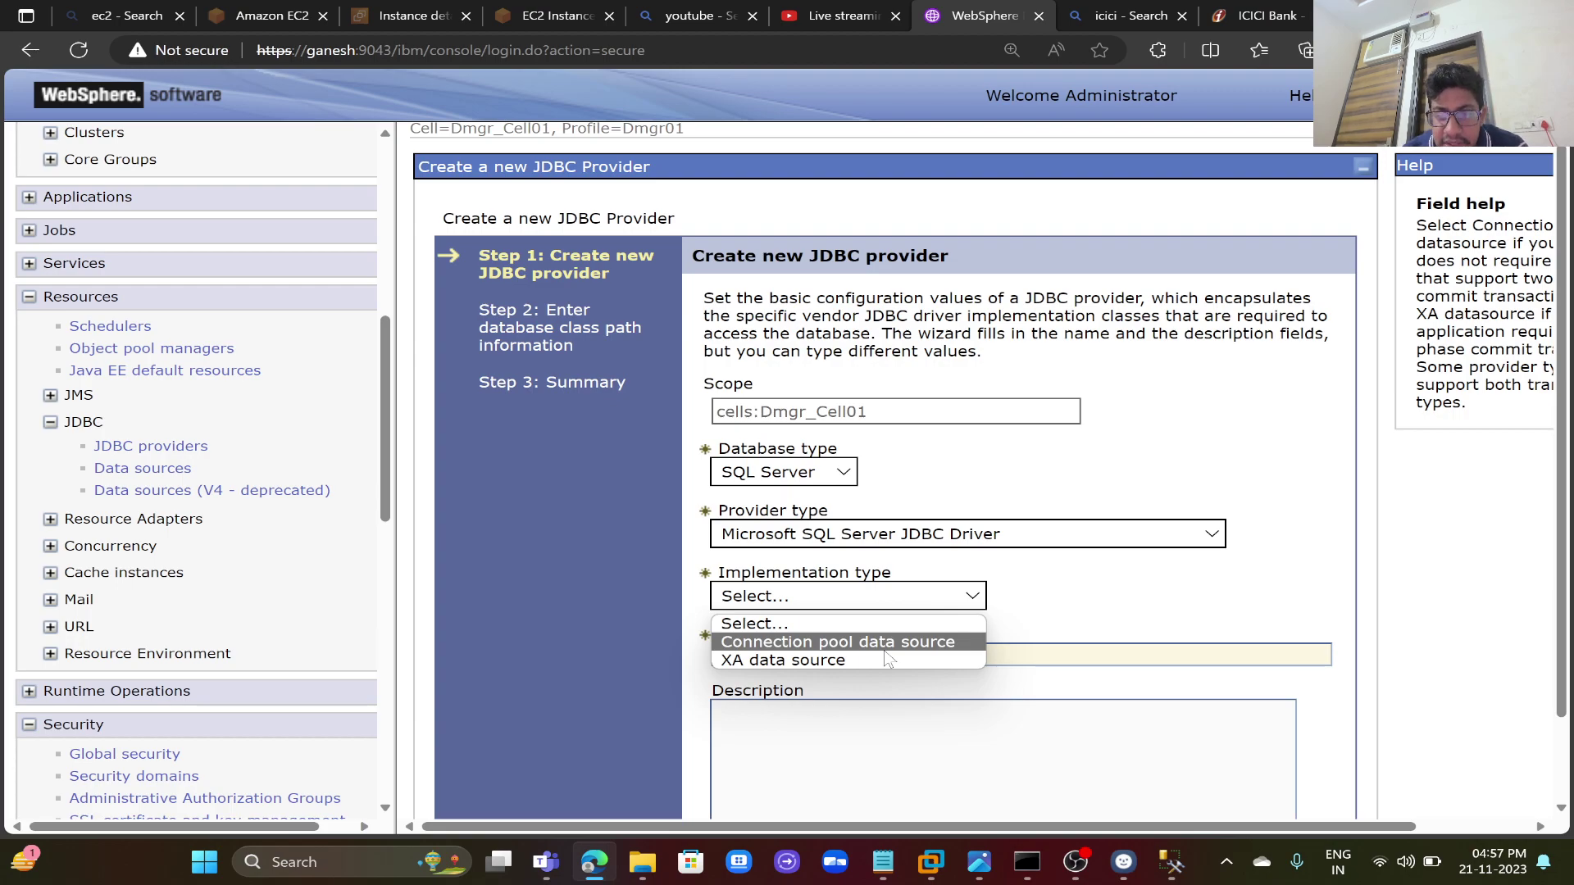
click(885, 649)
scroll(1096, 632, down, 1)
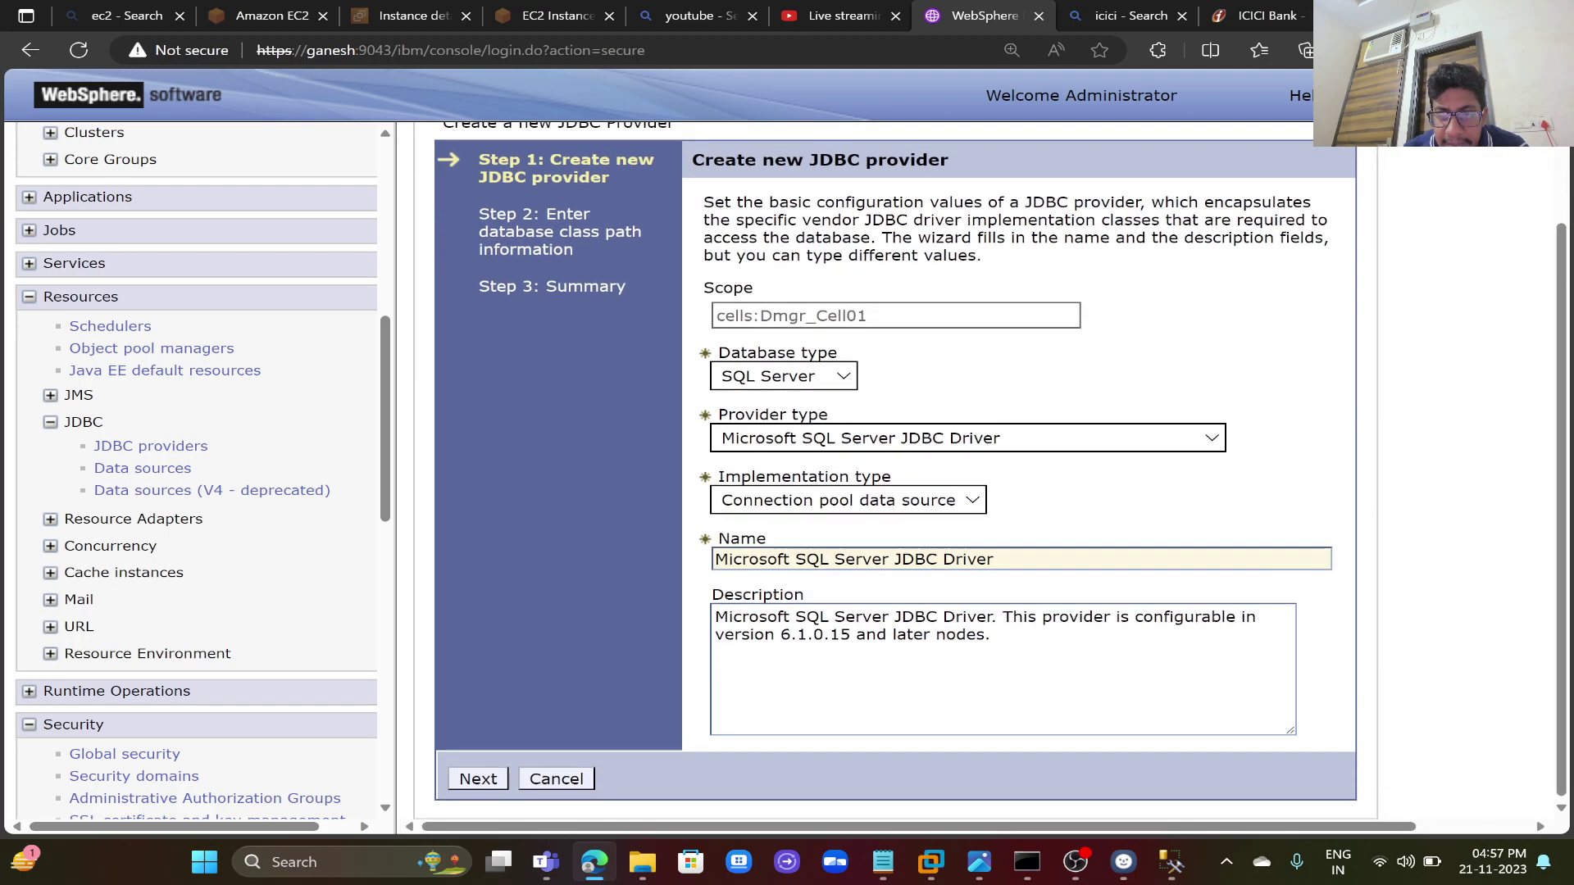
click(477, 778)
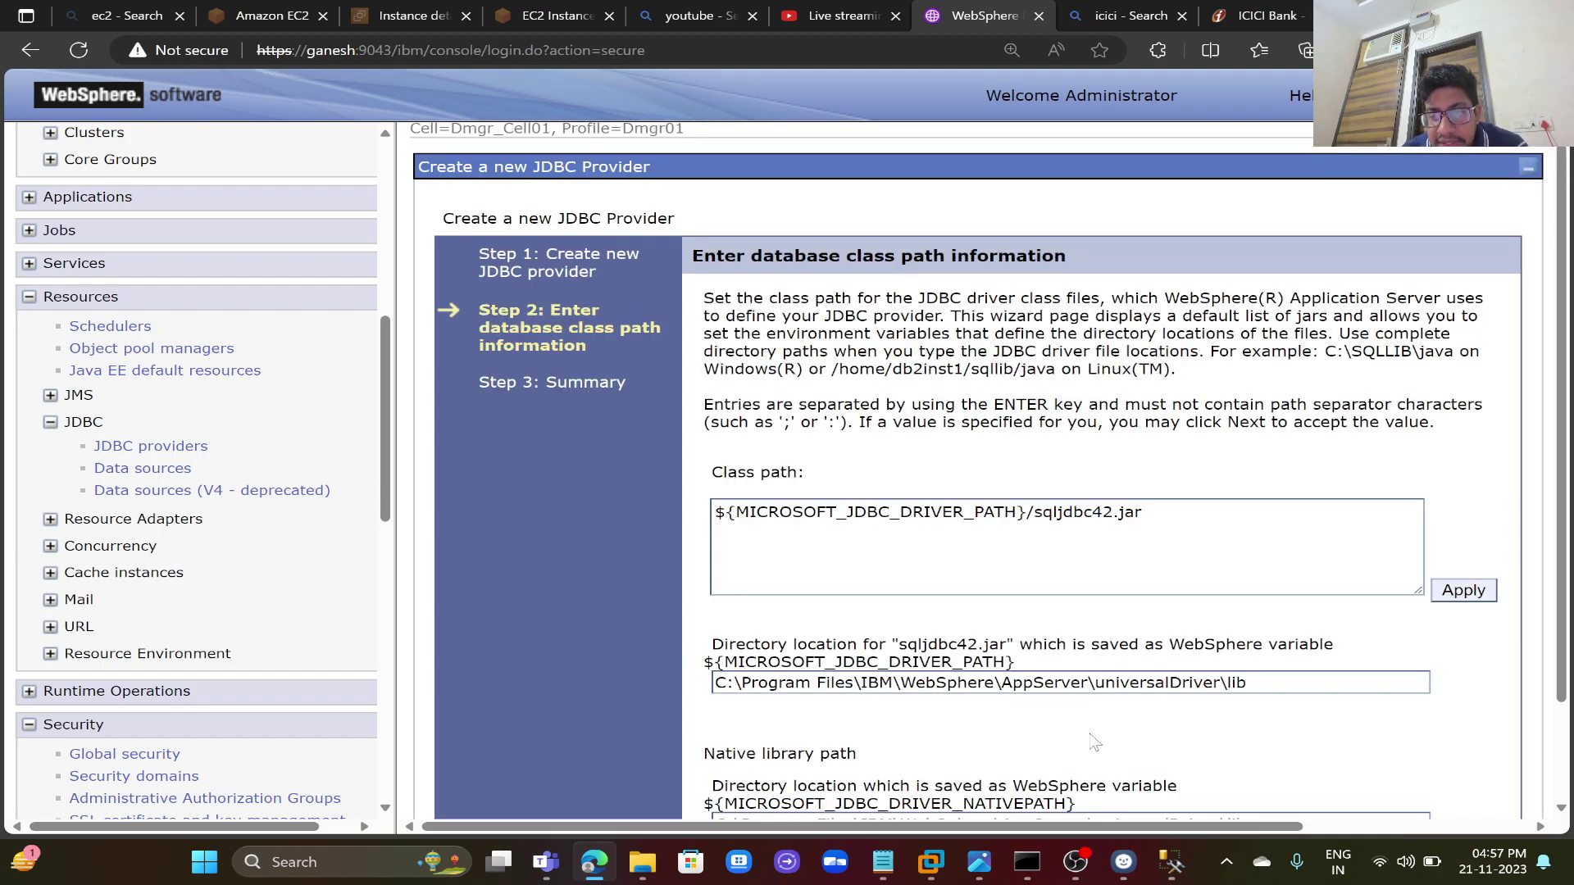
- Set the driver directory to universalDriver\lib, confirming sqljdbc42.jar there in File Explorer
scroll(1096, 743, down, 1)
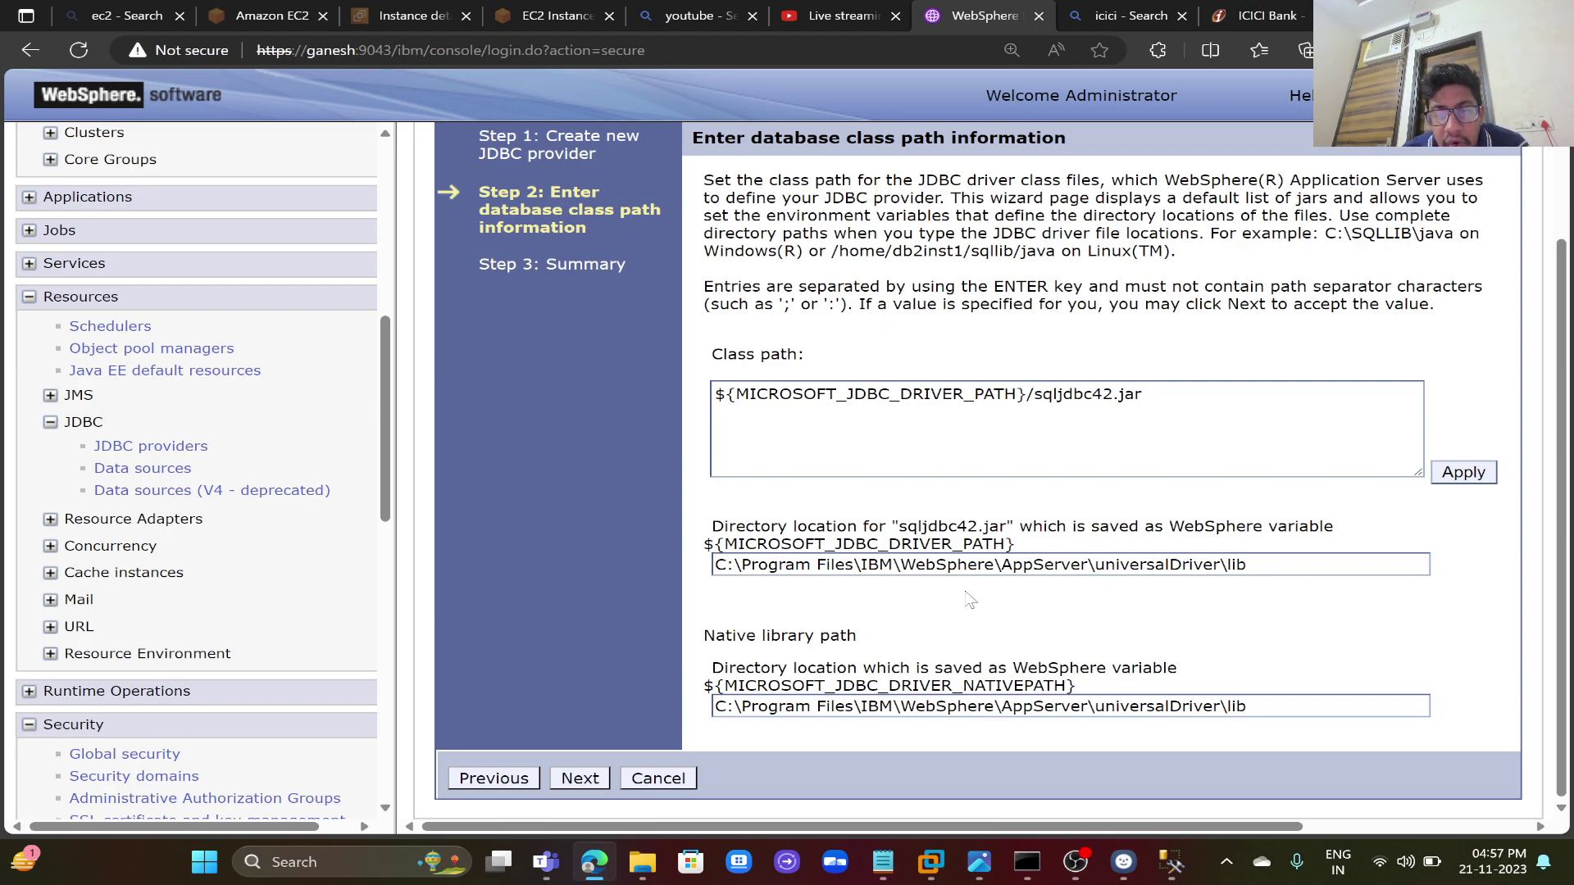
click(1255, 564)
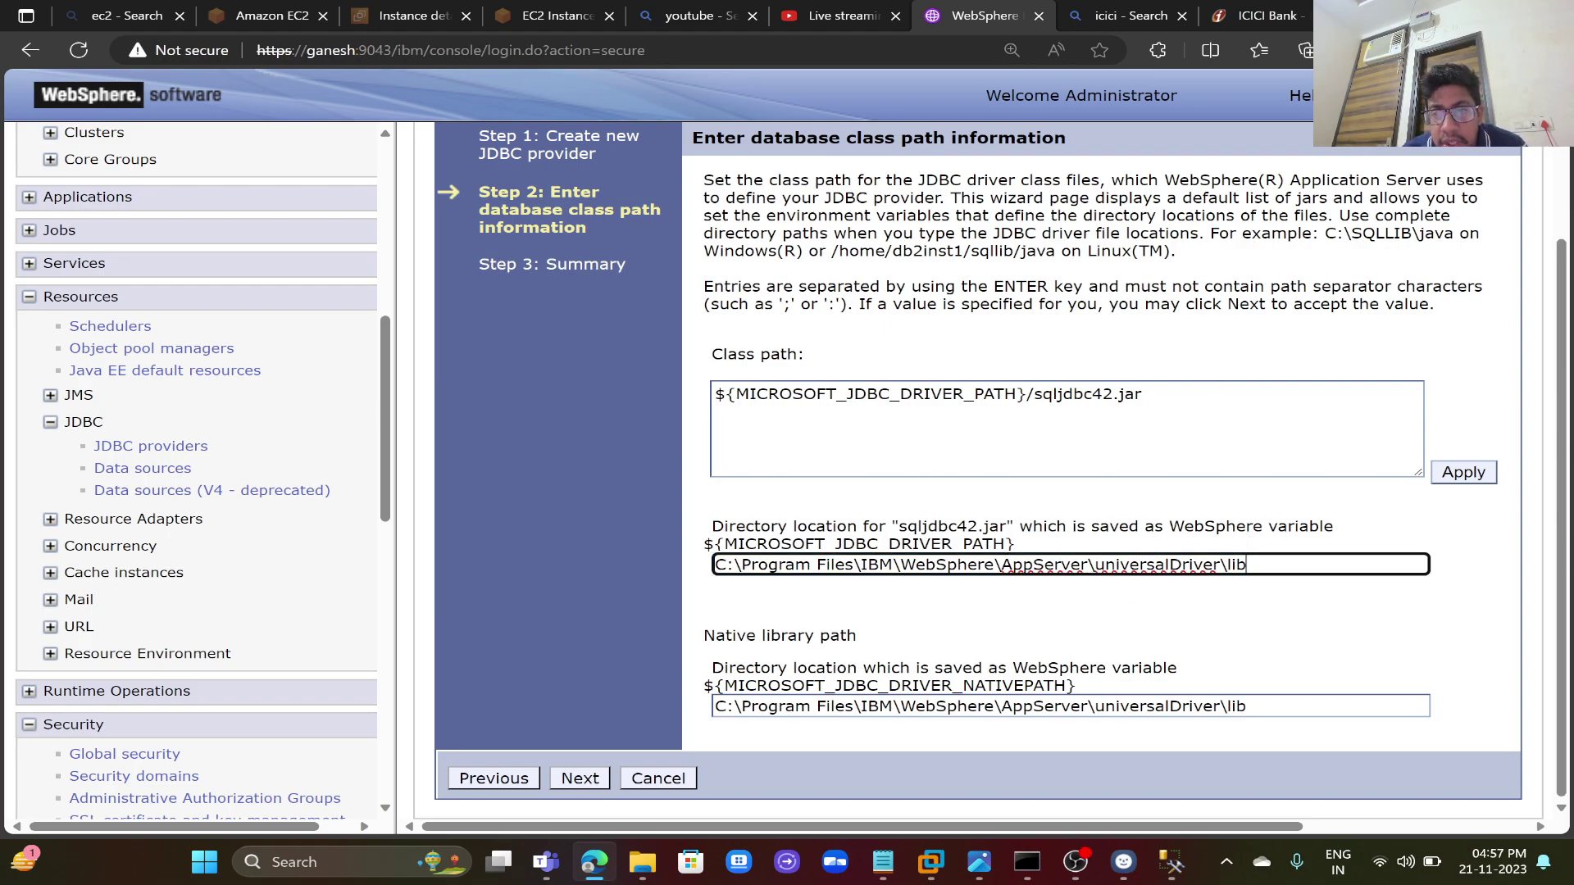
key(ctrl+a)
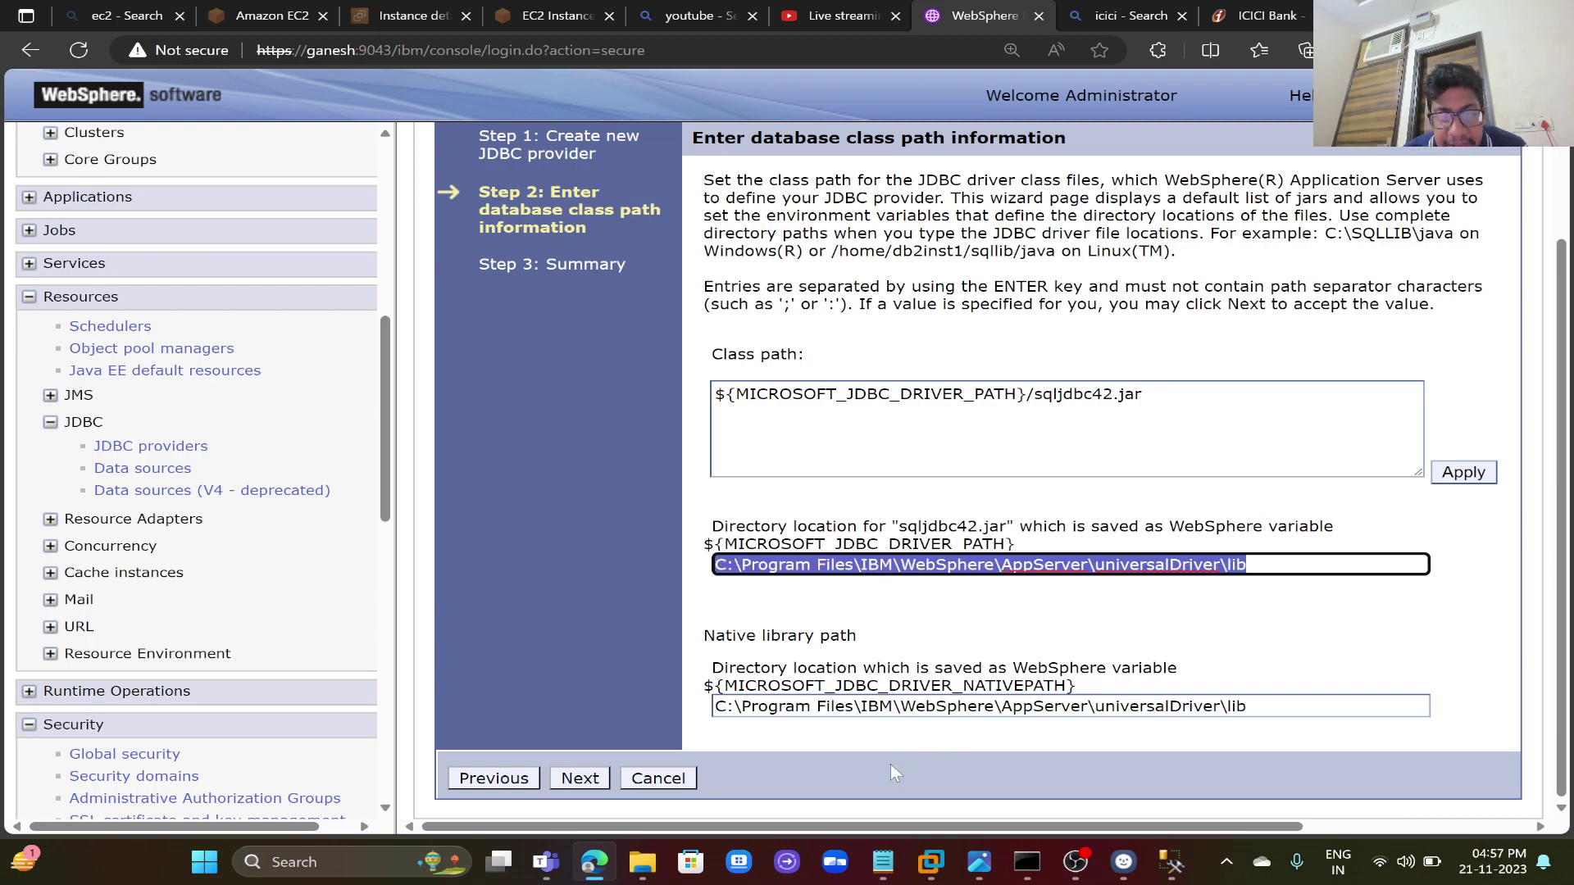
click(643, 862)
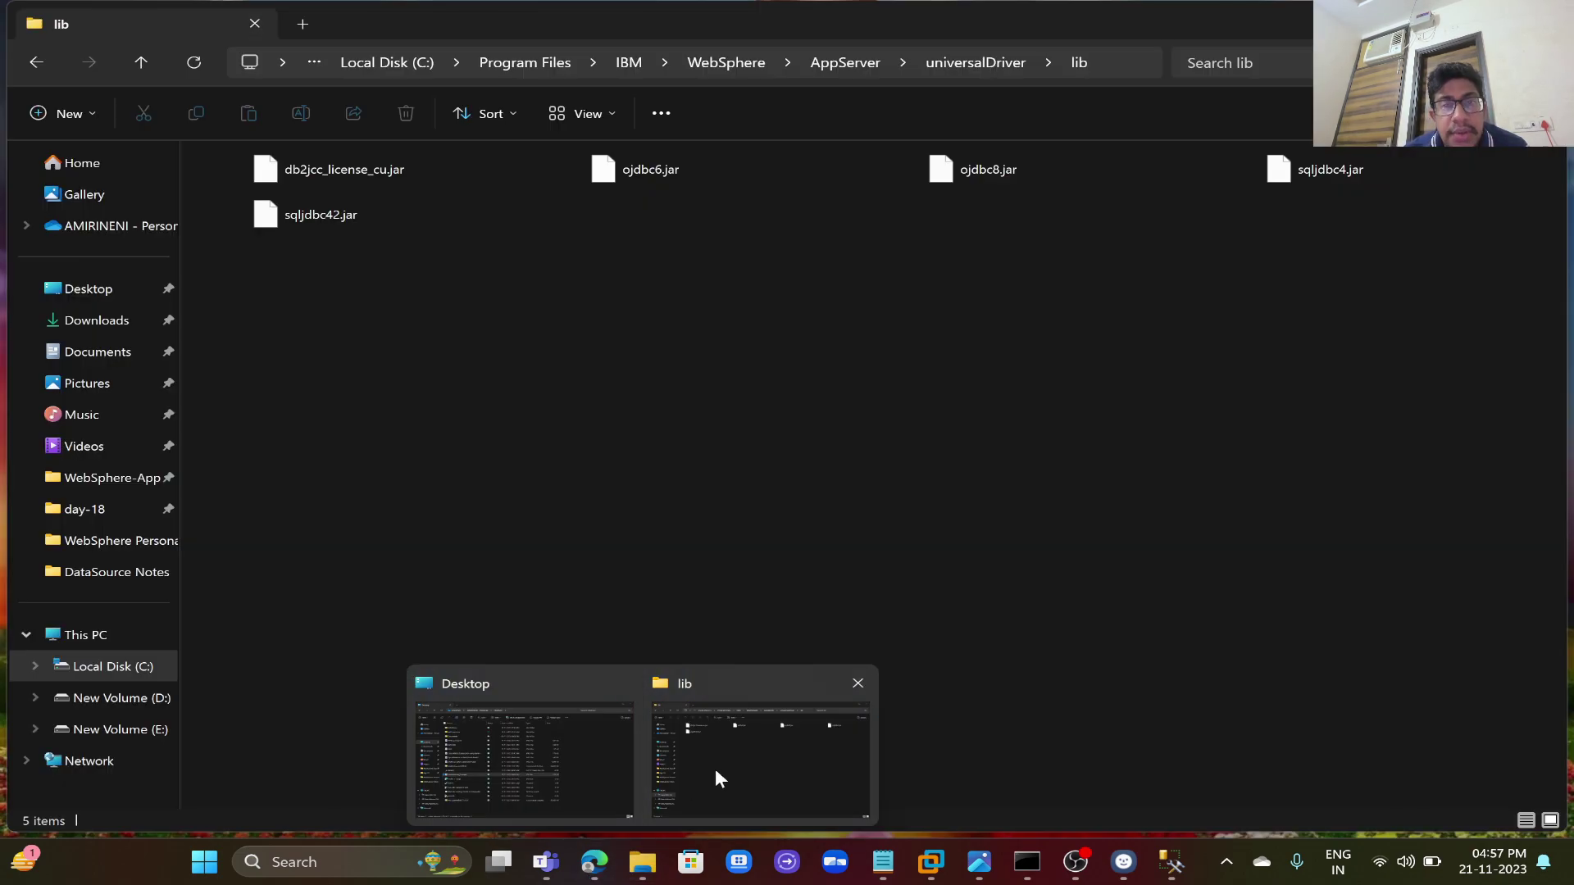
click(715, 769)
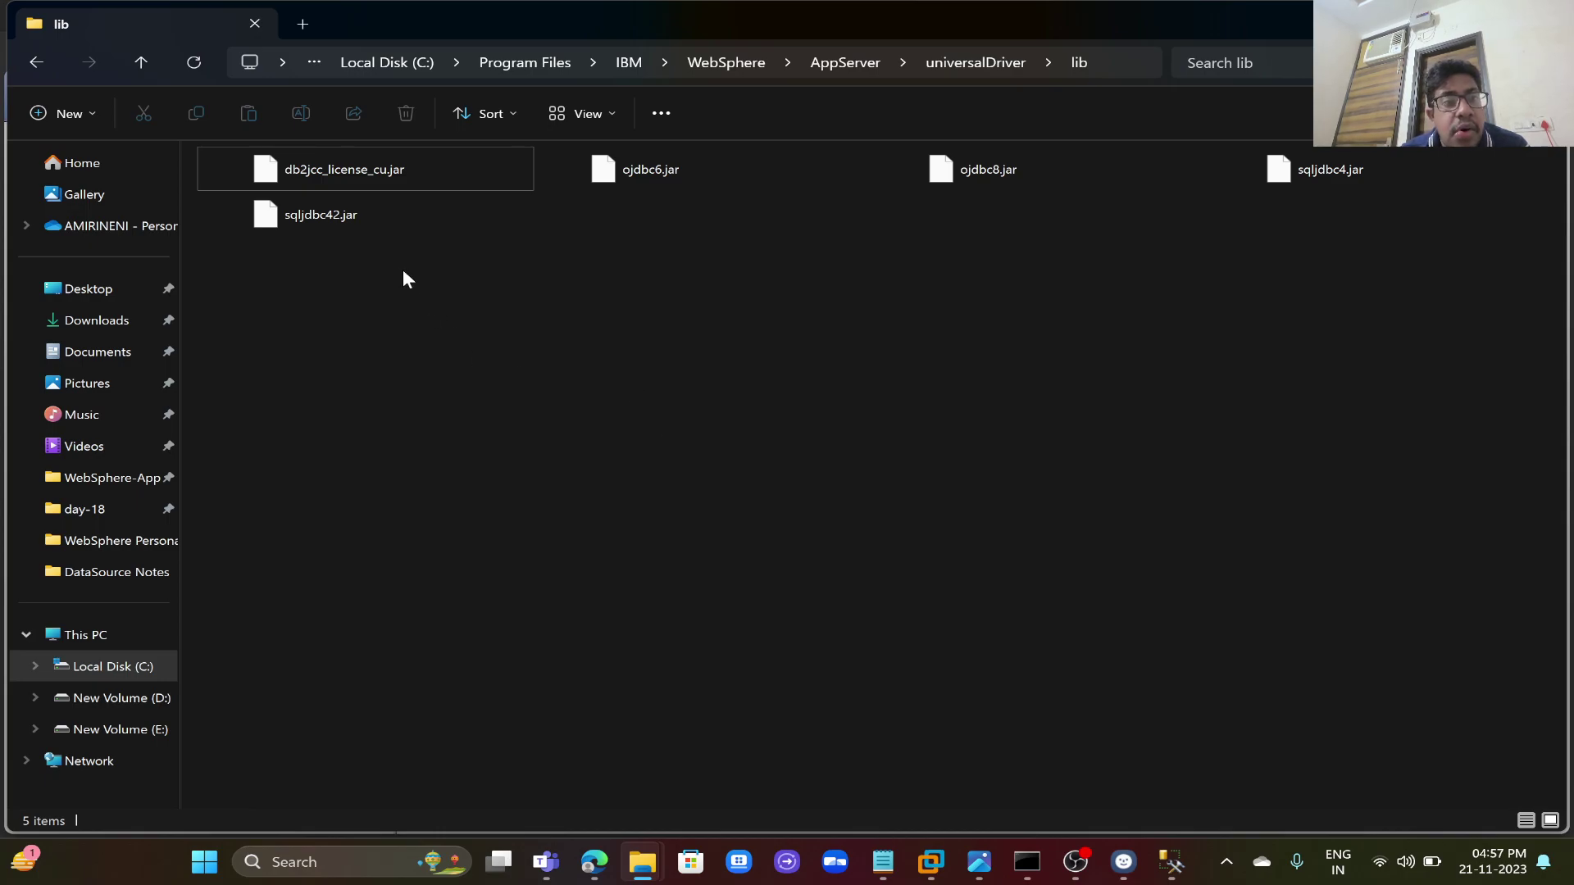
click(415, 209)
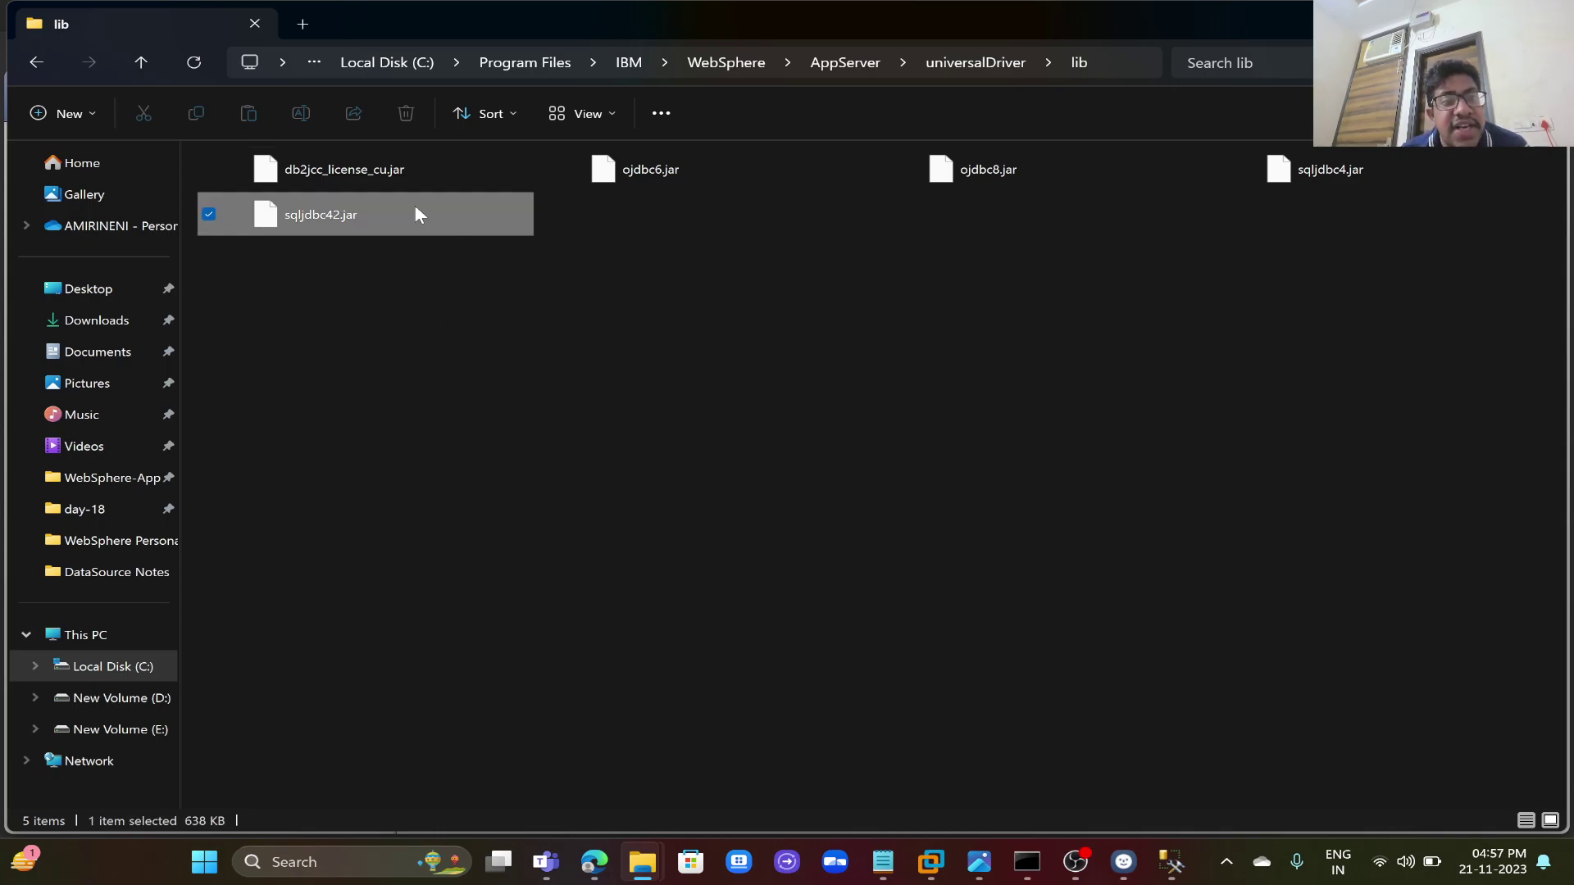
mouse_move(595, 862)
click(566, 791)
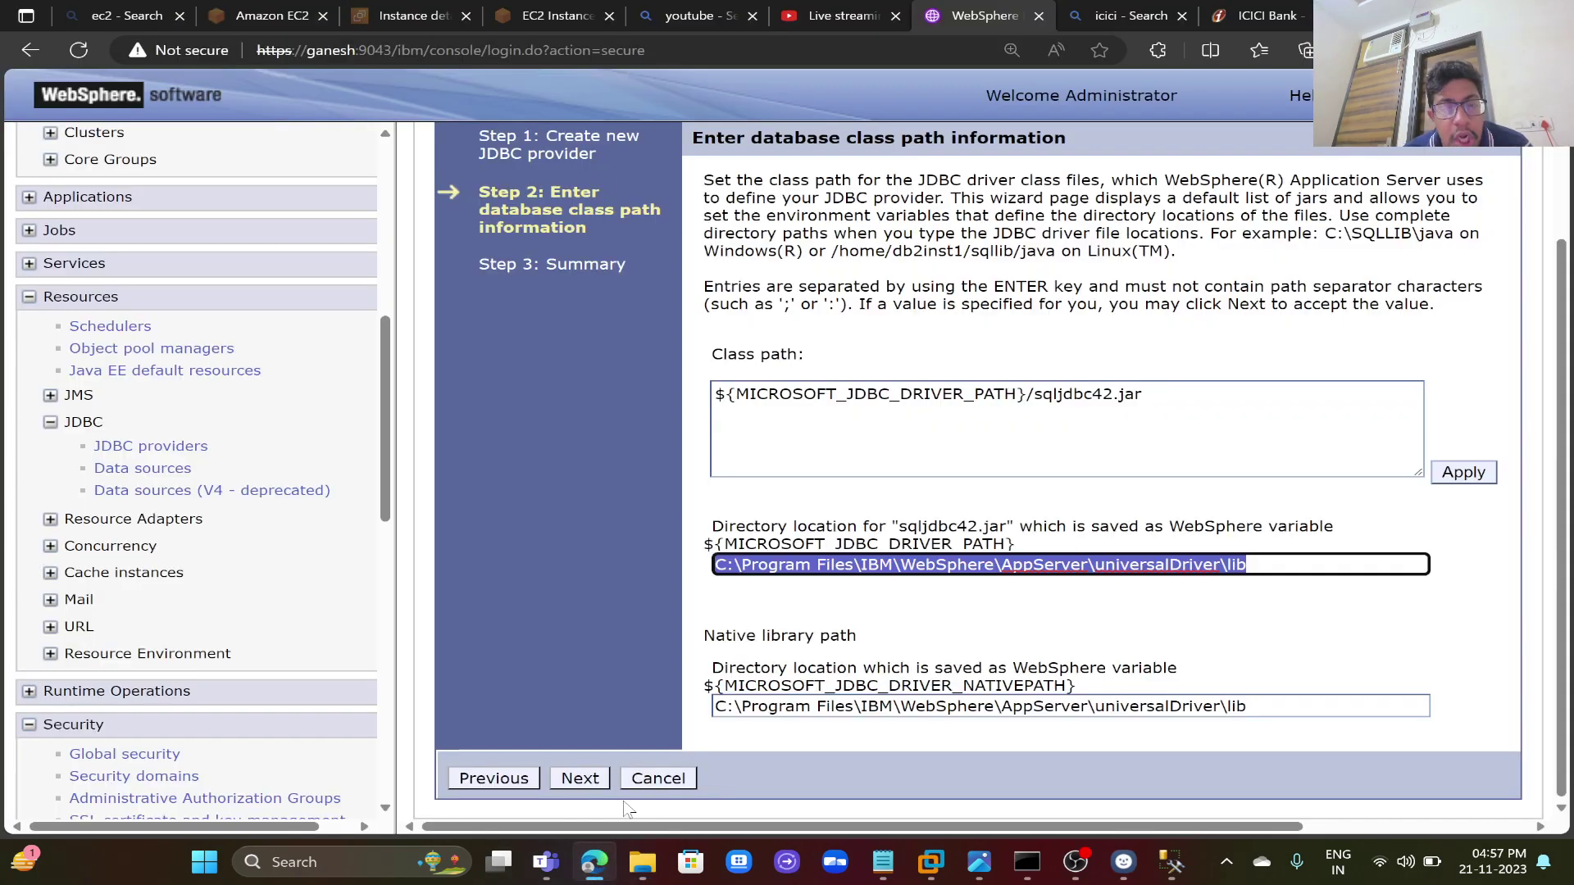
- Finish the Microsoft SQL Server JDBC Driver provider and save it, synchronized with the nodes
click(579, 781)
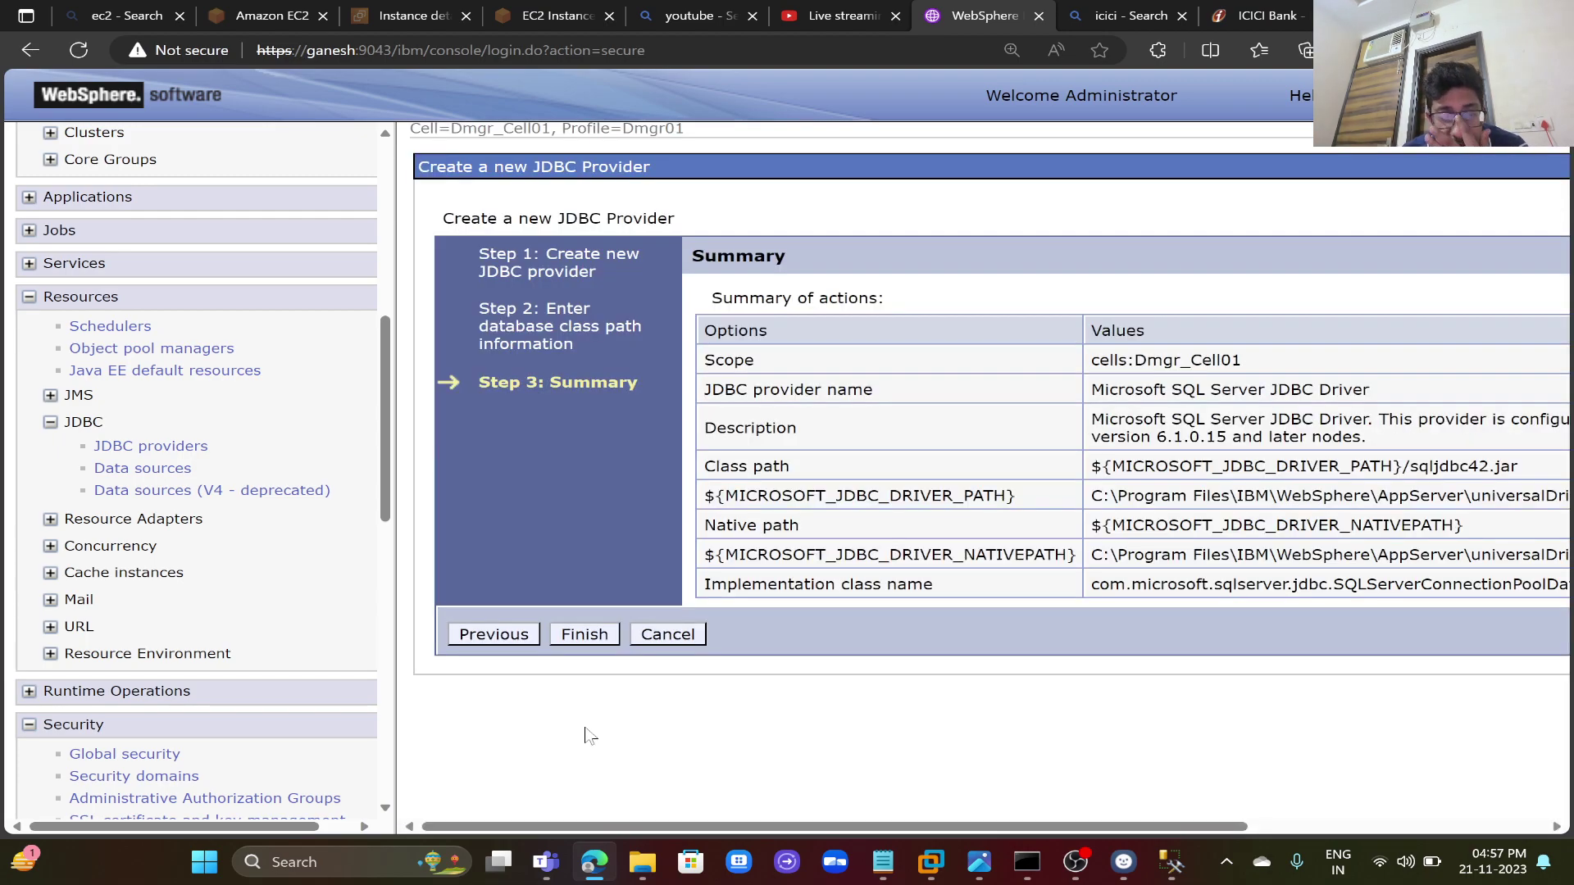
click(583, 635)
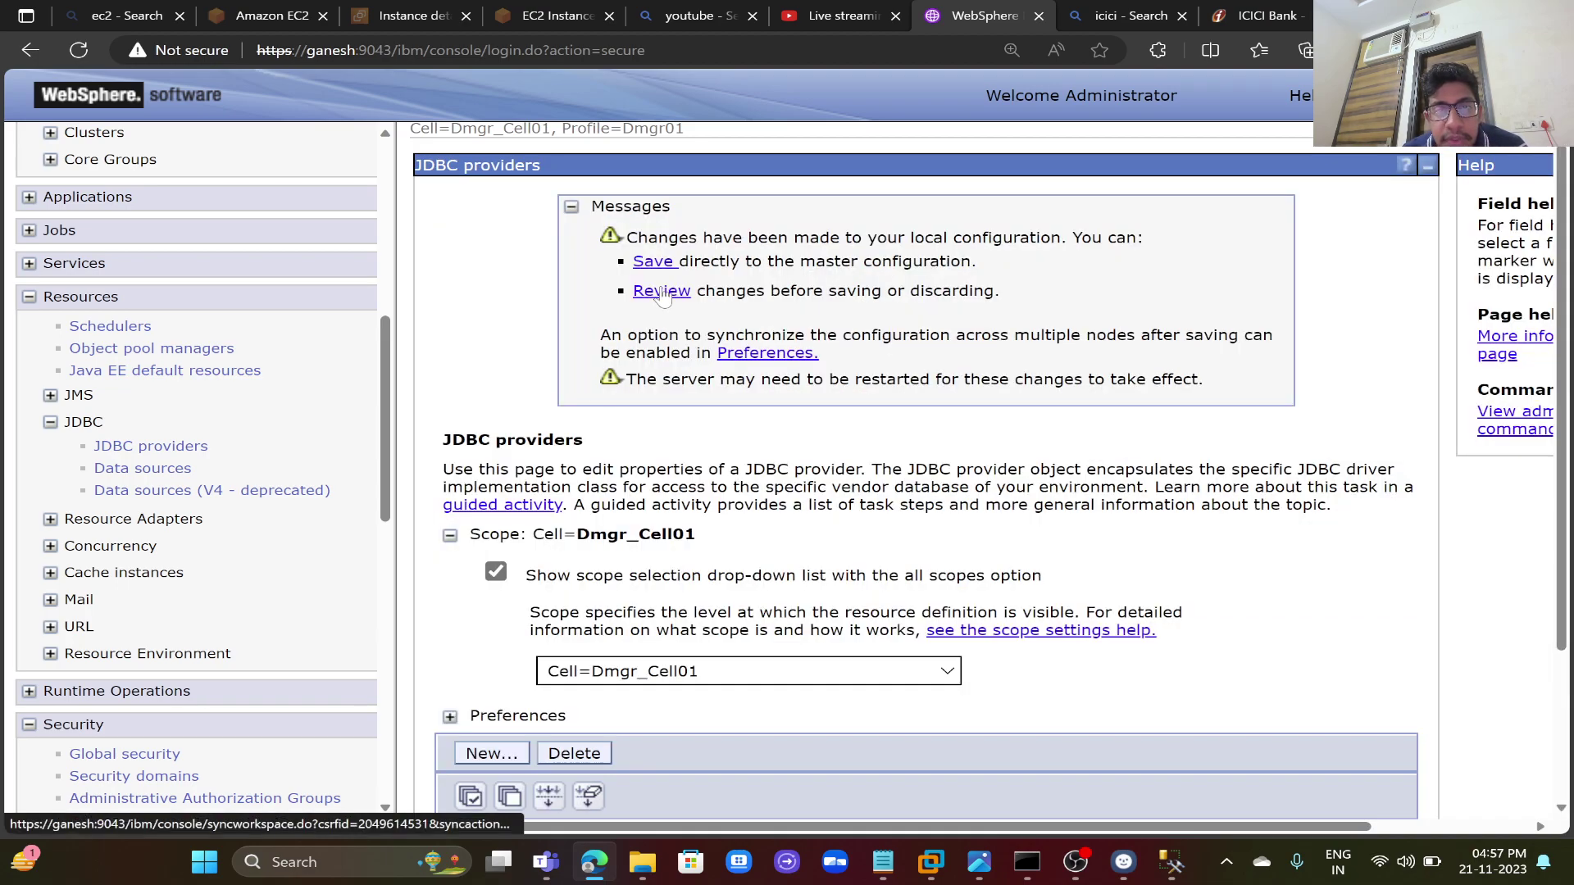
click(662, 292)
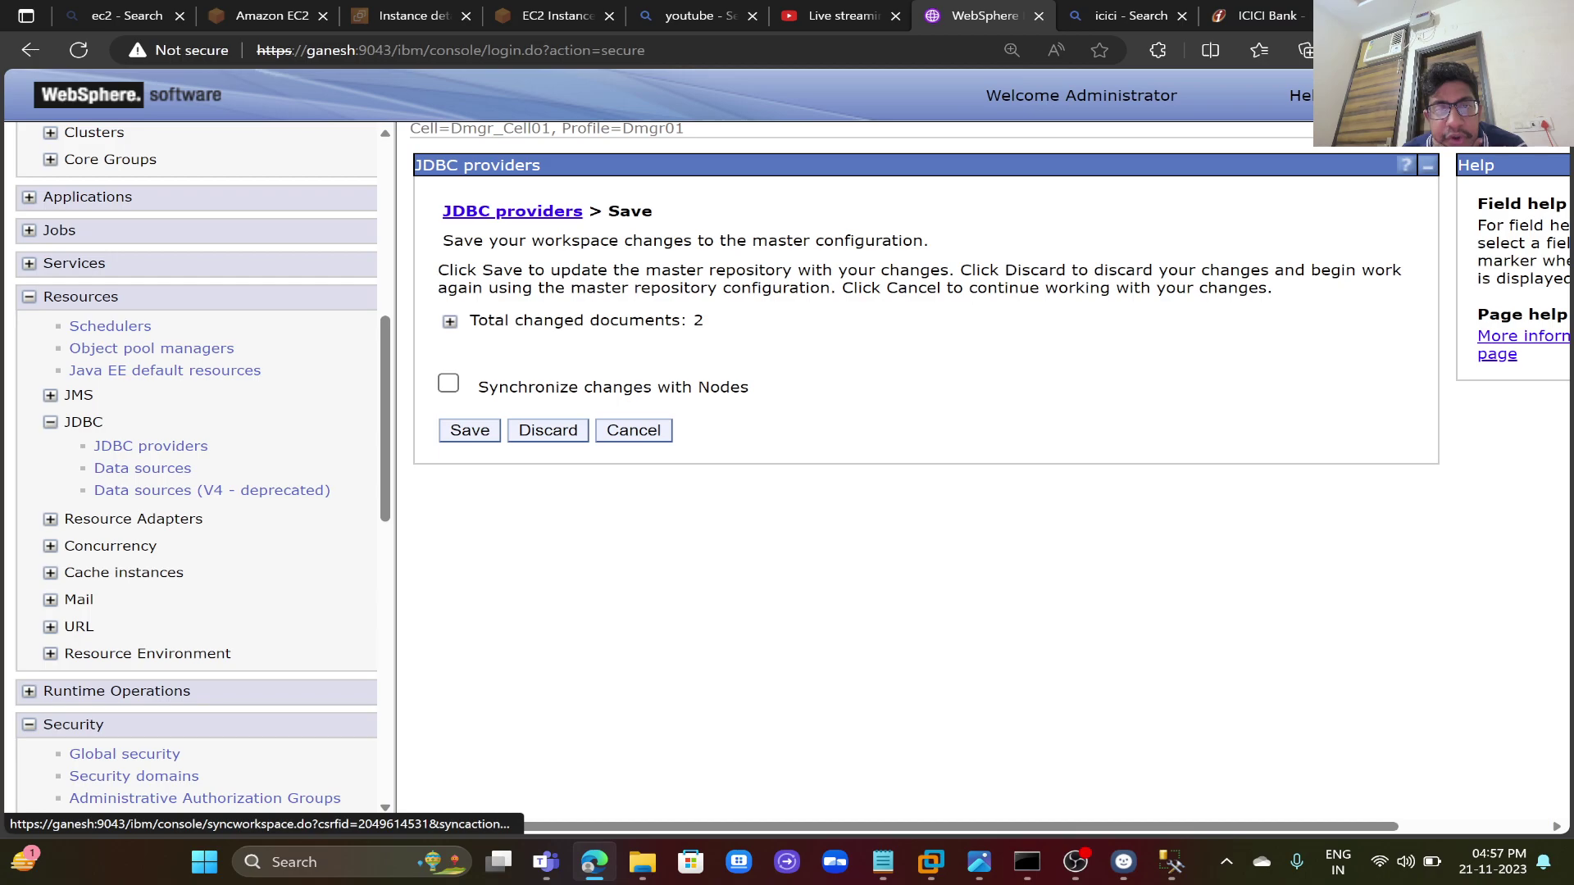
click(451, 322)
click(448, 470)
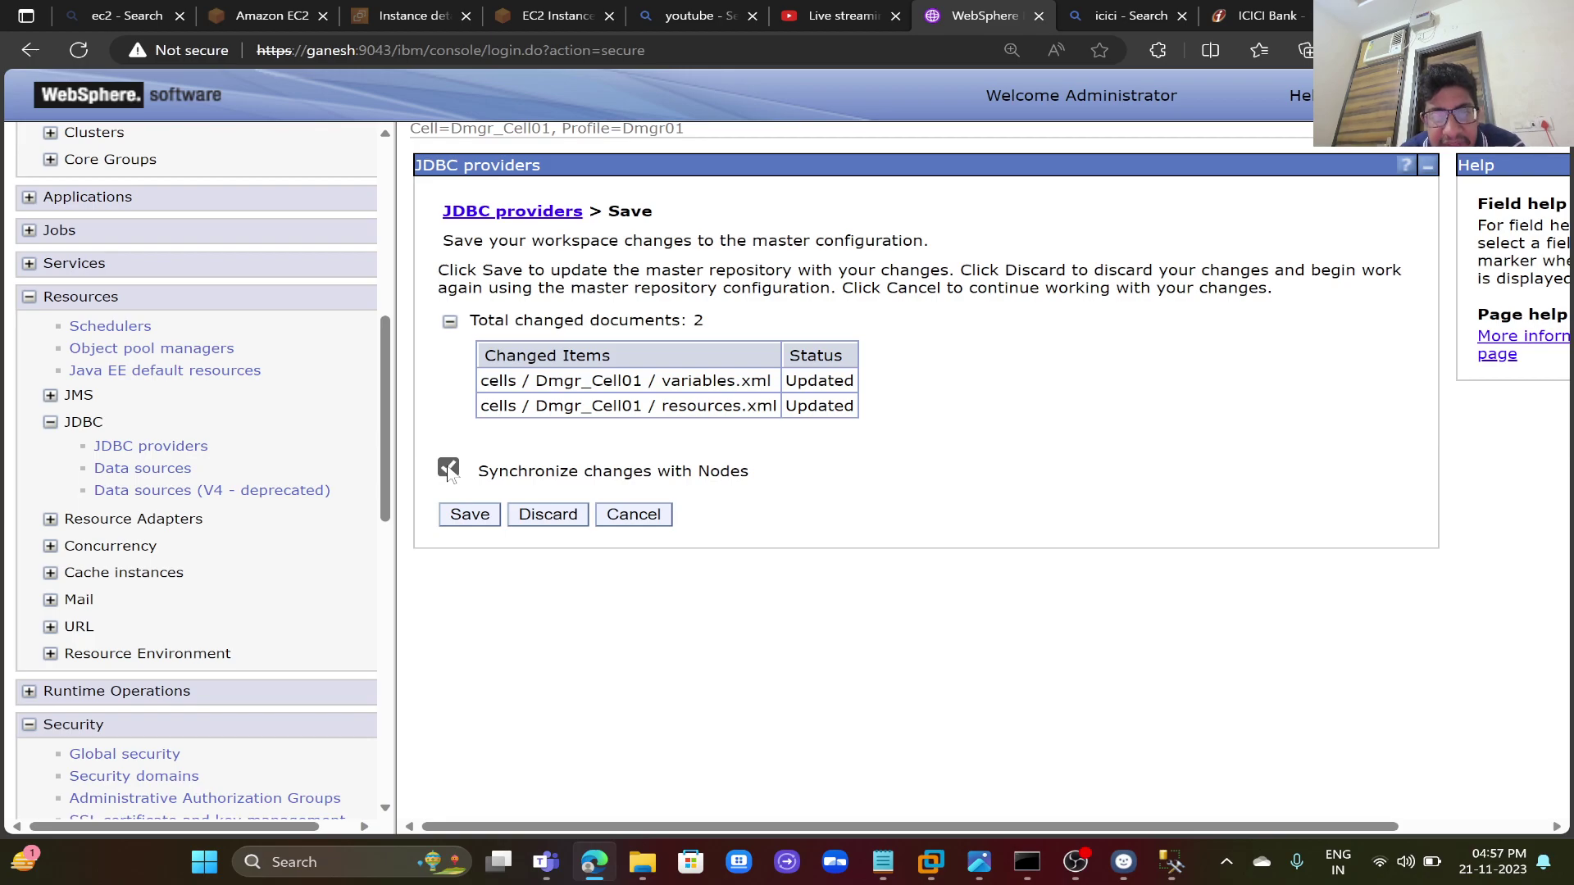
click(469, 516)
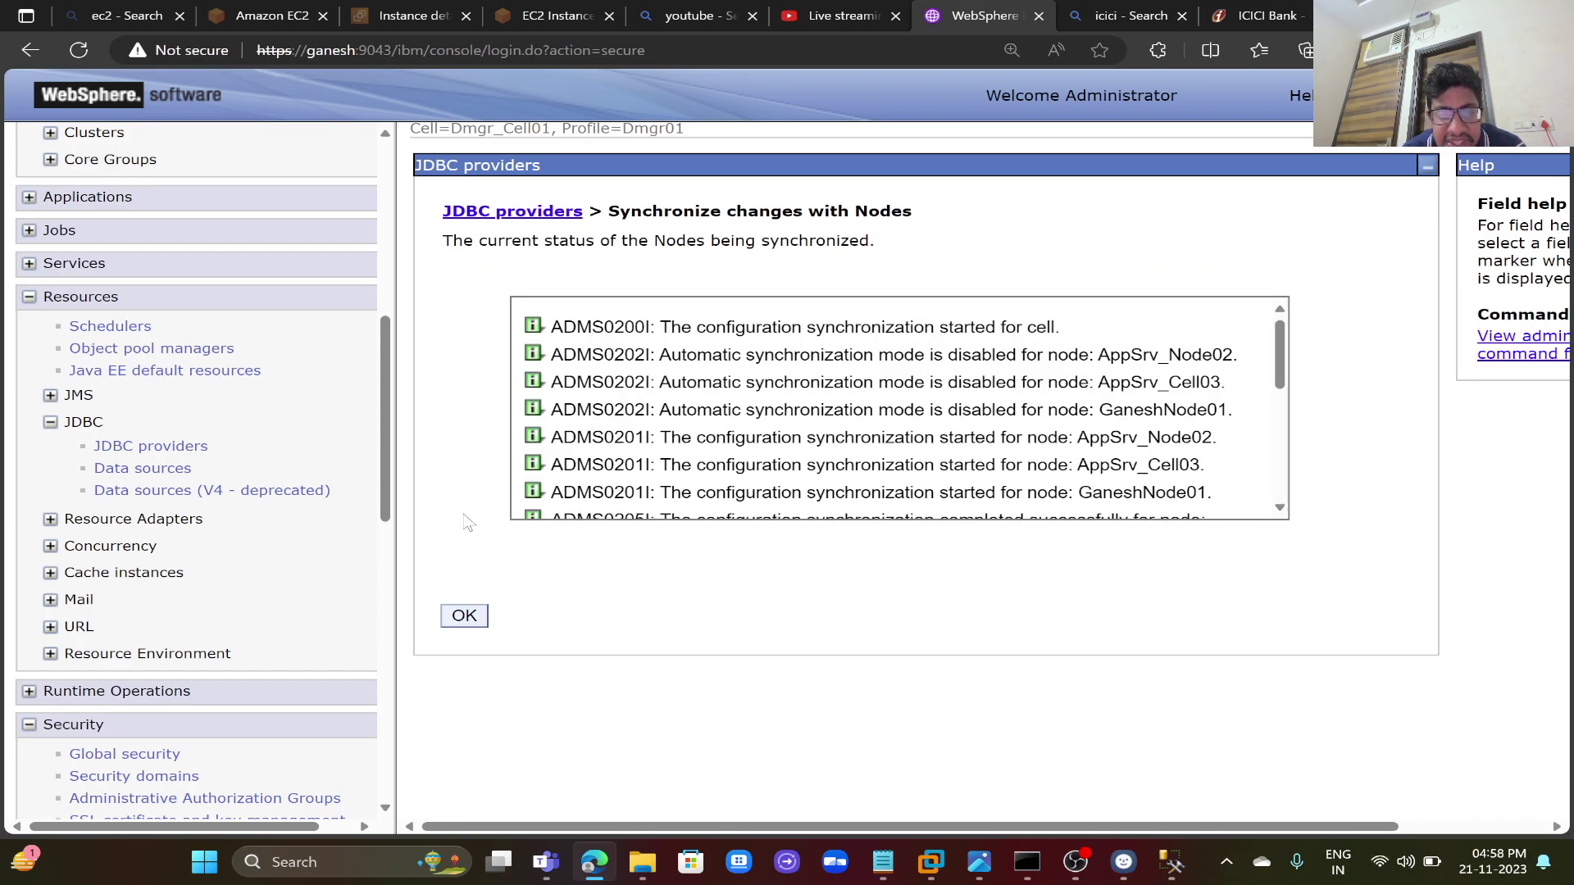
click(464, 616)
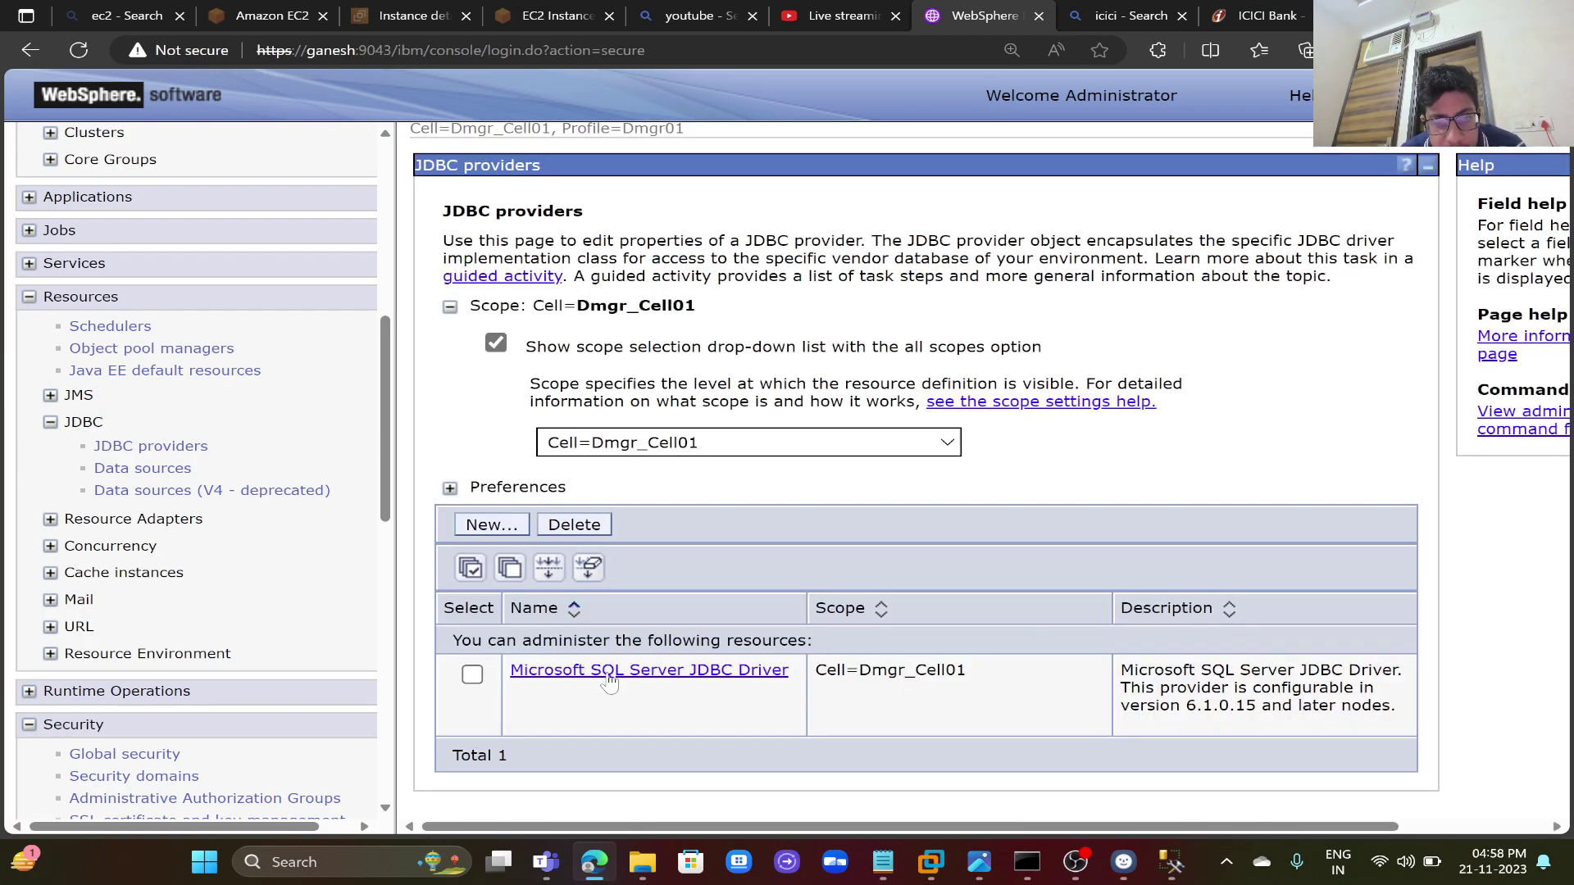
- Start a new data source under the Microsoft SQL Server JDBC Driver provider
click(632, 677)
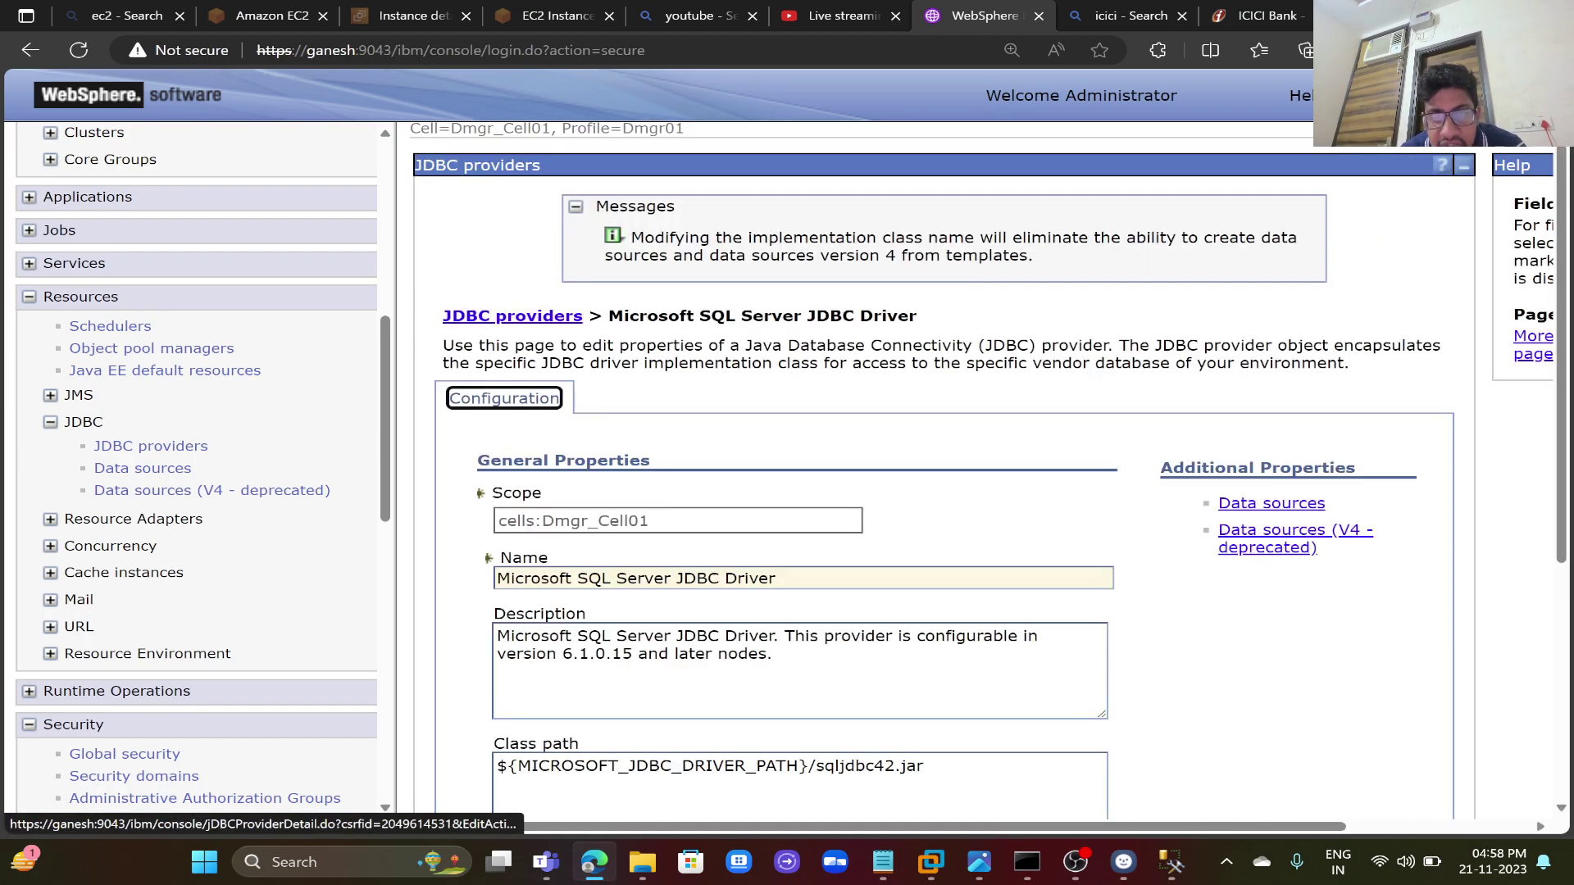
click(1250, 505)
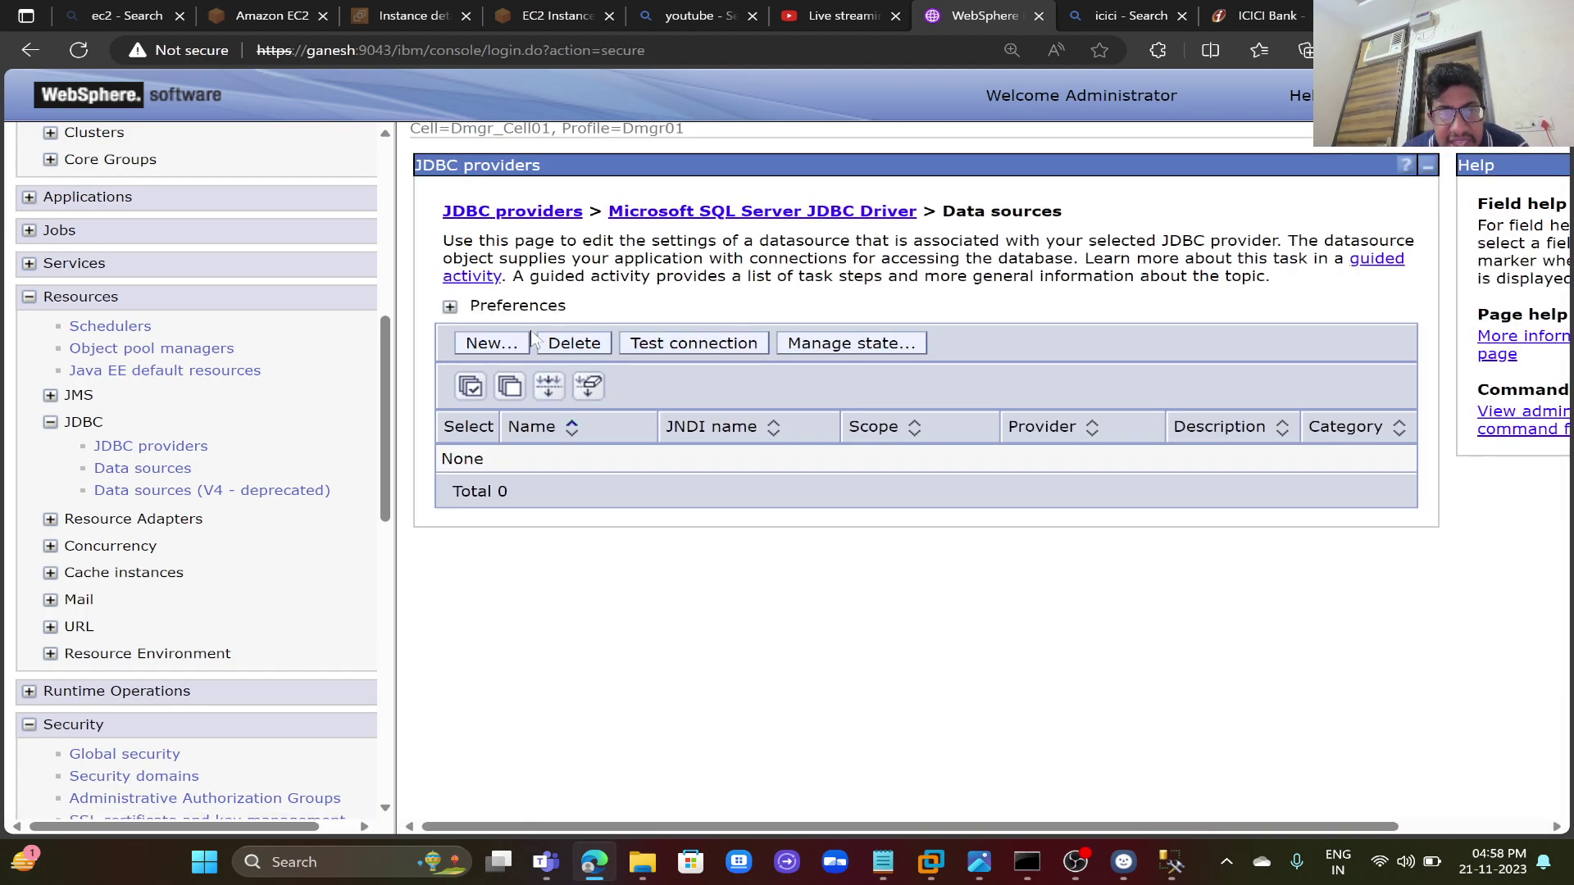
click(490, 344)
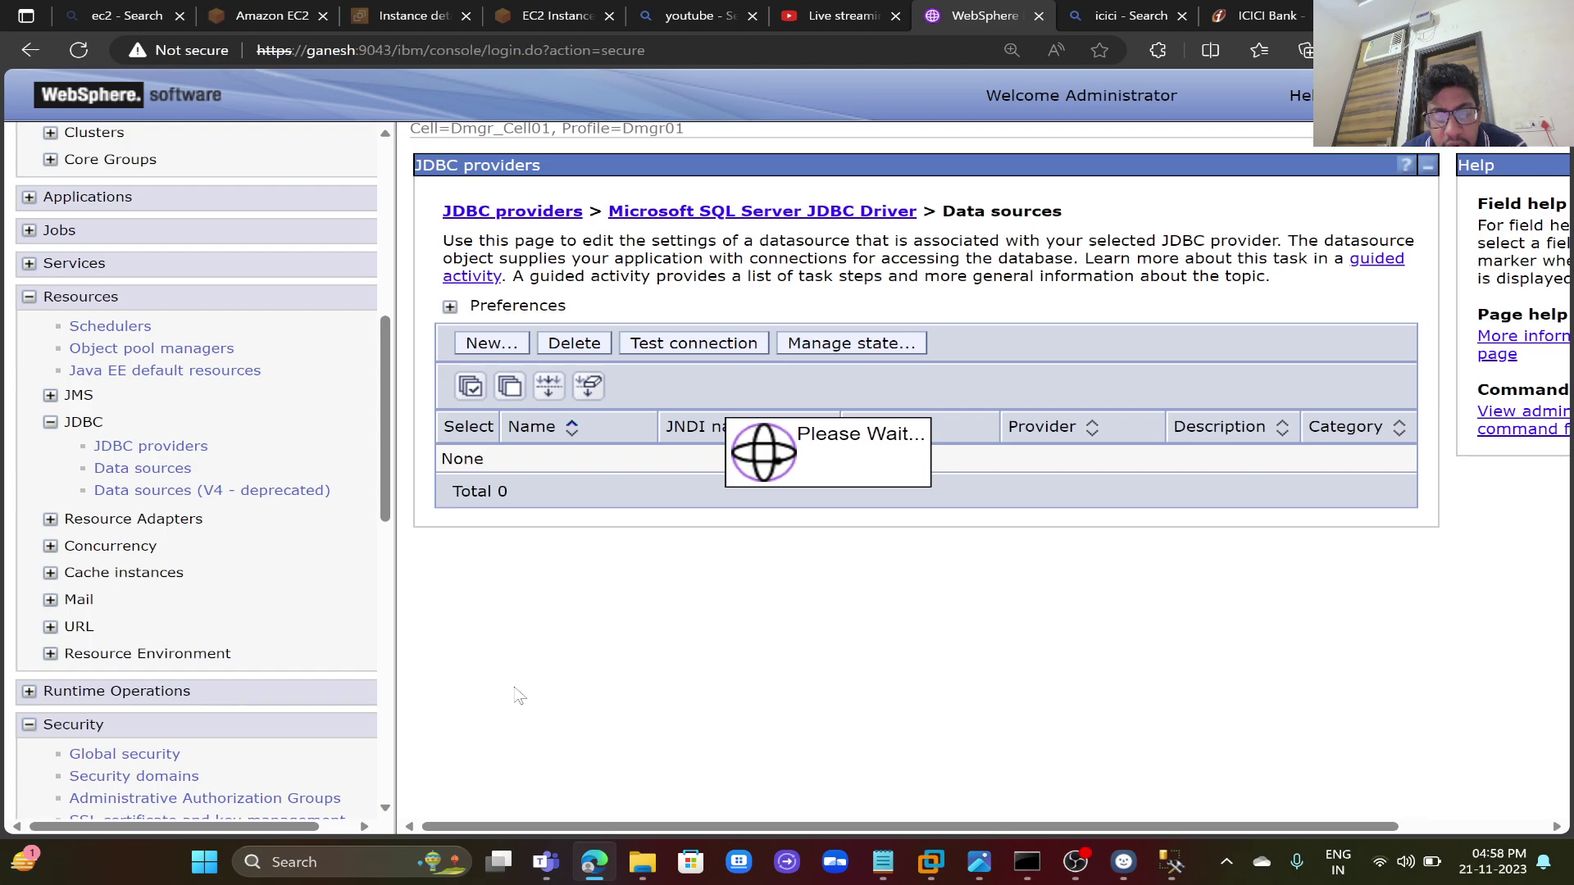
click(431, 861)
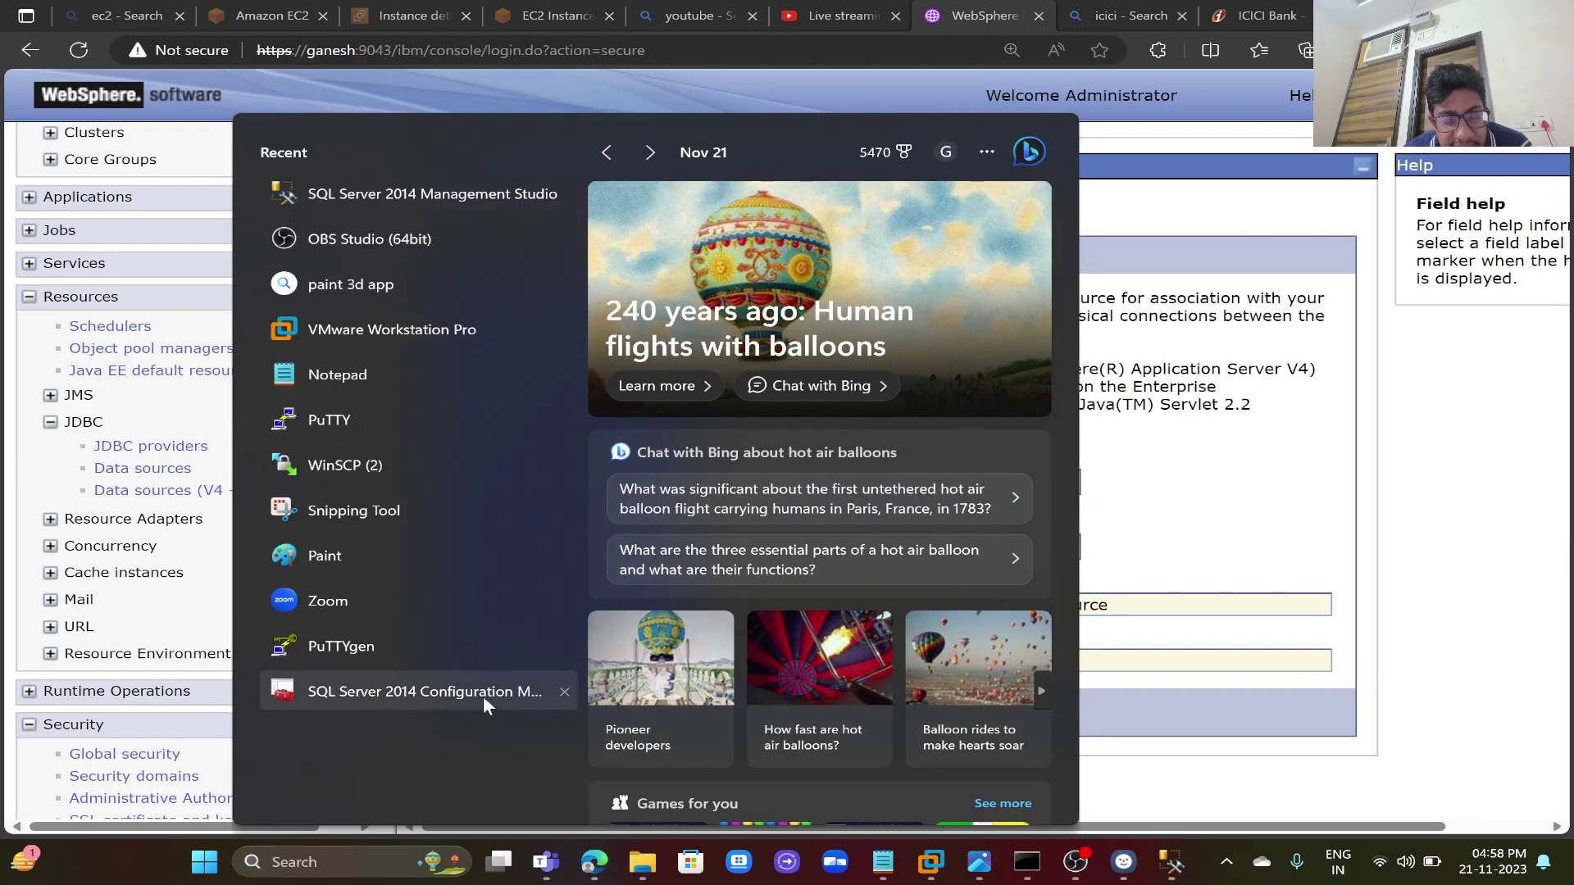
- In SQL Server 2014 Configuration Manager, confirm SQLEXPRESS TCP/IP is enabled on port 1433, changing nothing
click(484, 696)
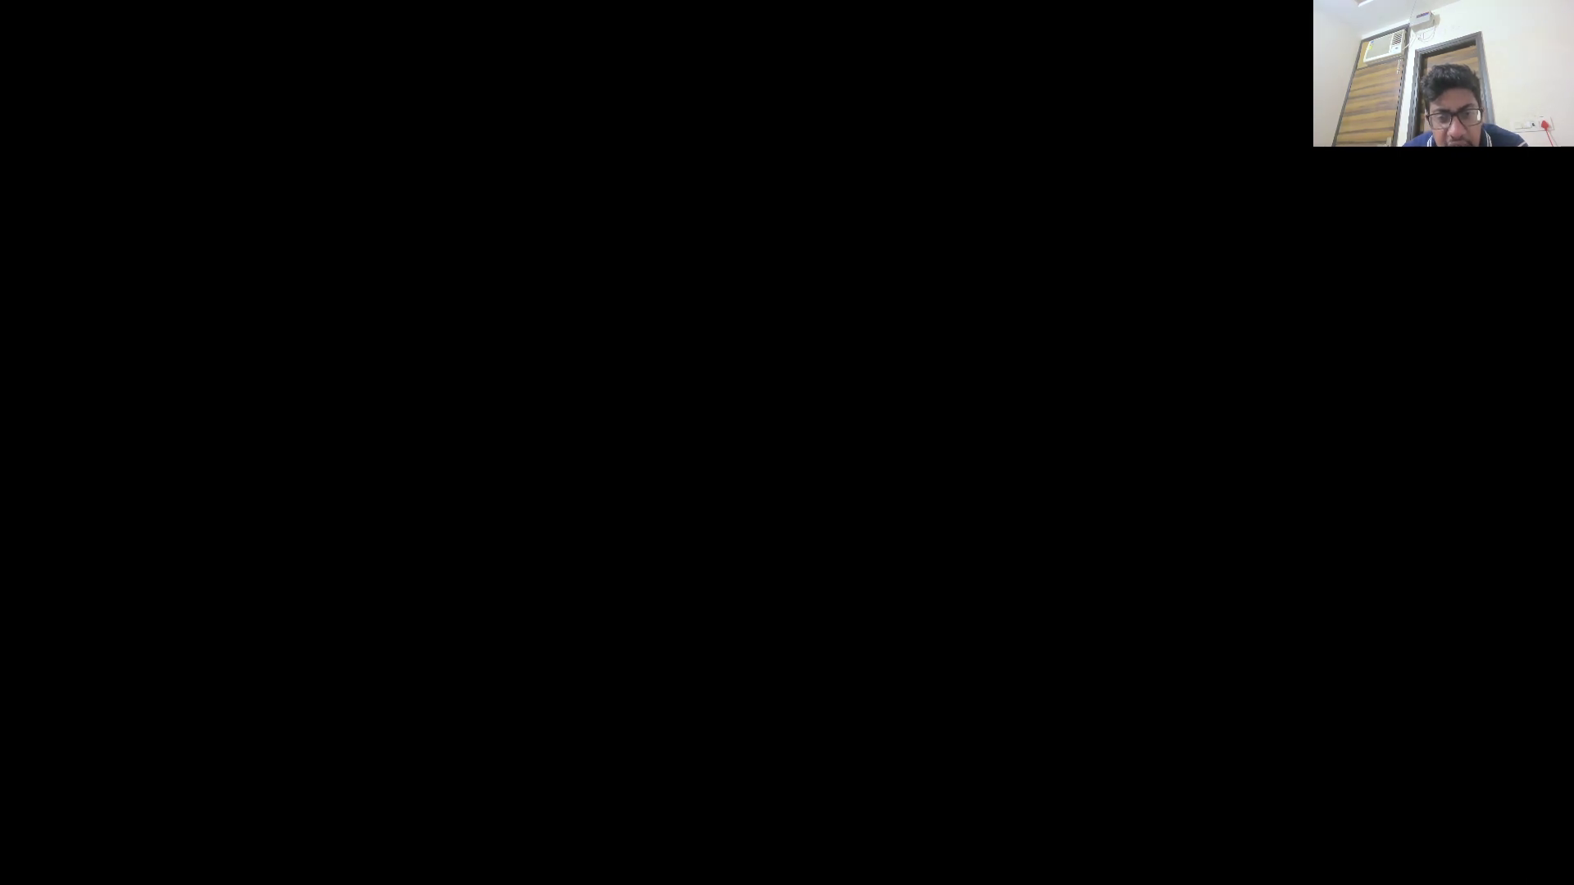
click(648, 597)
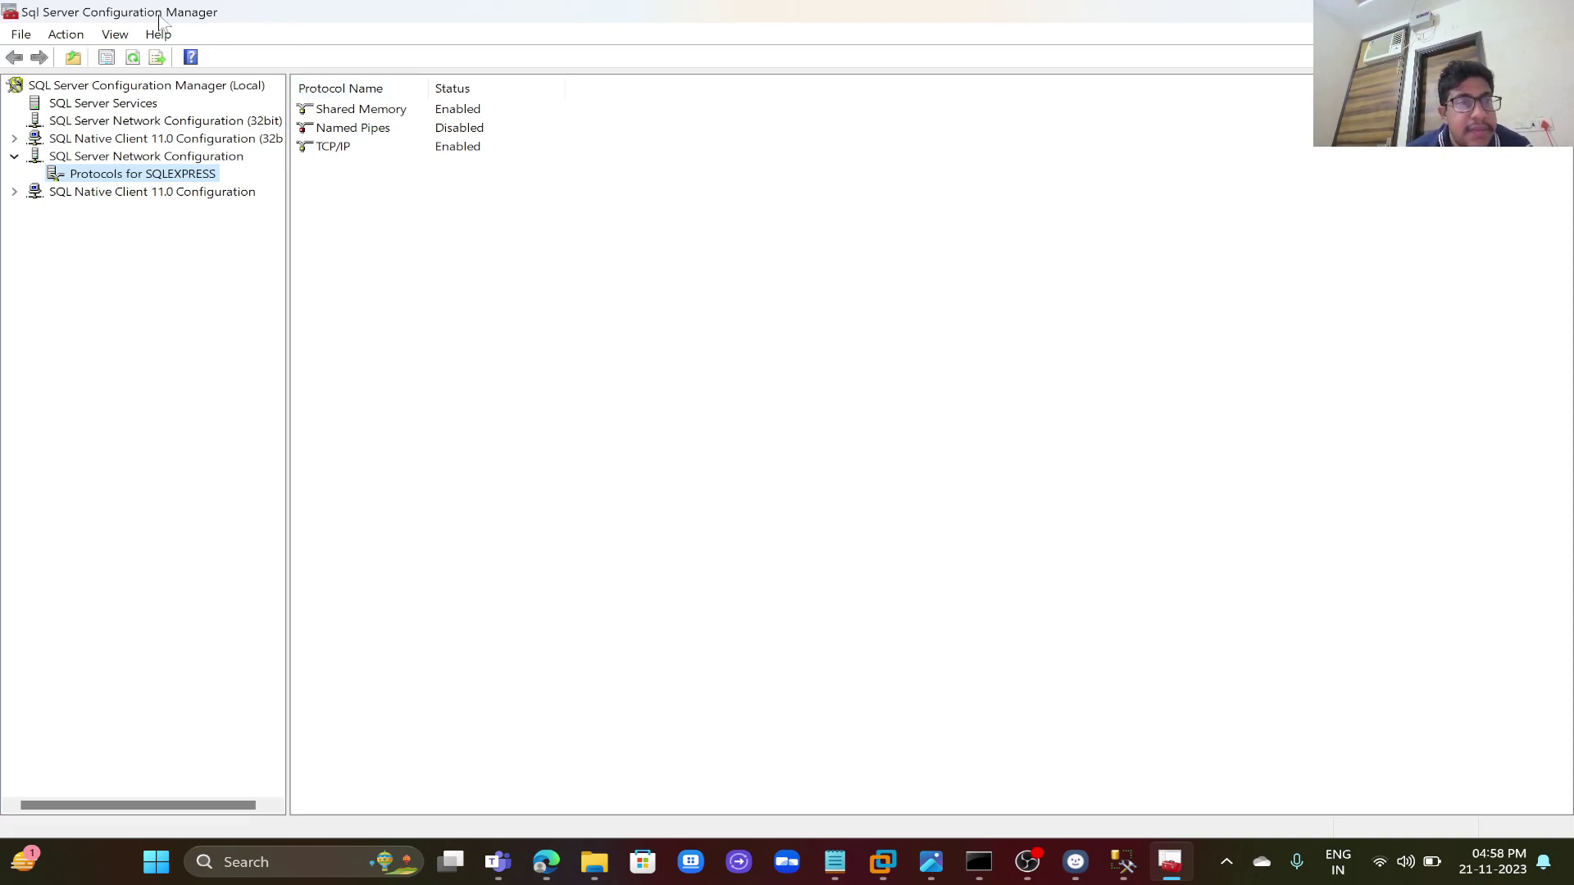
double_click(338, 152)
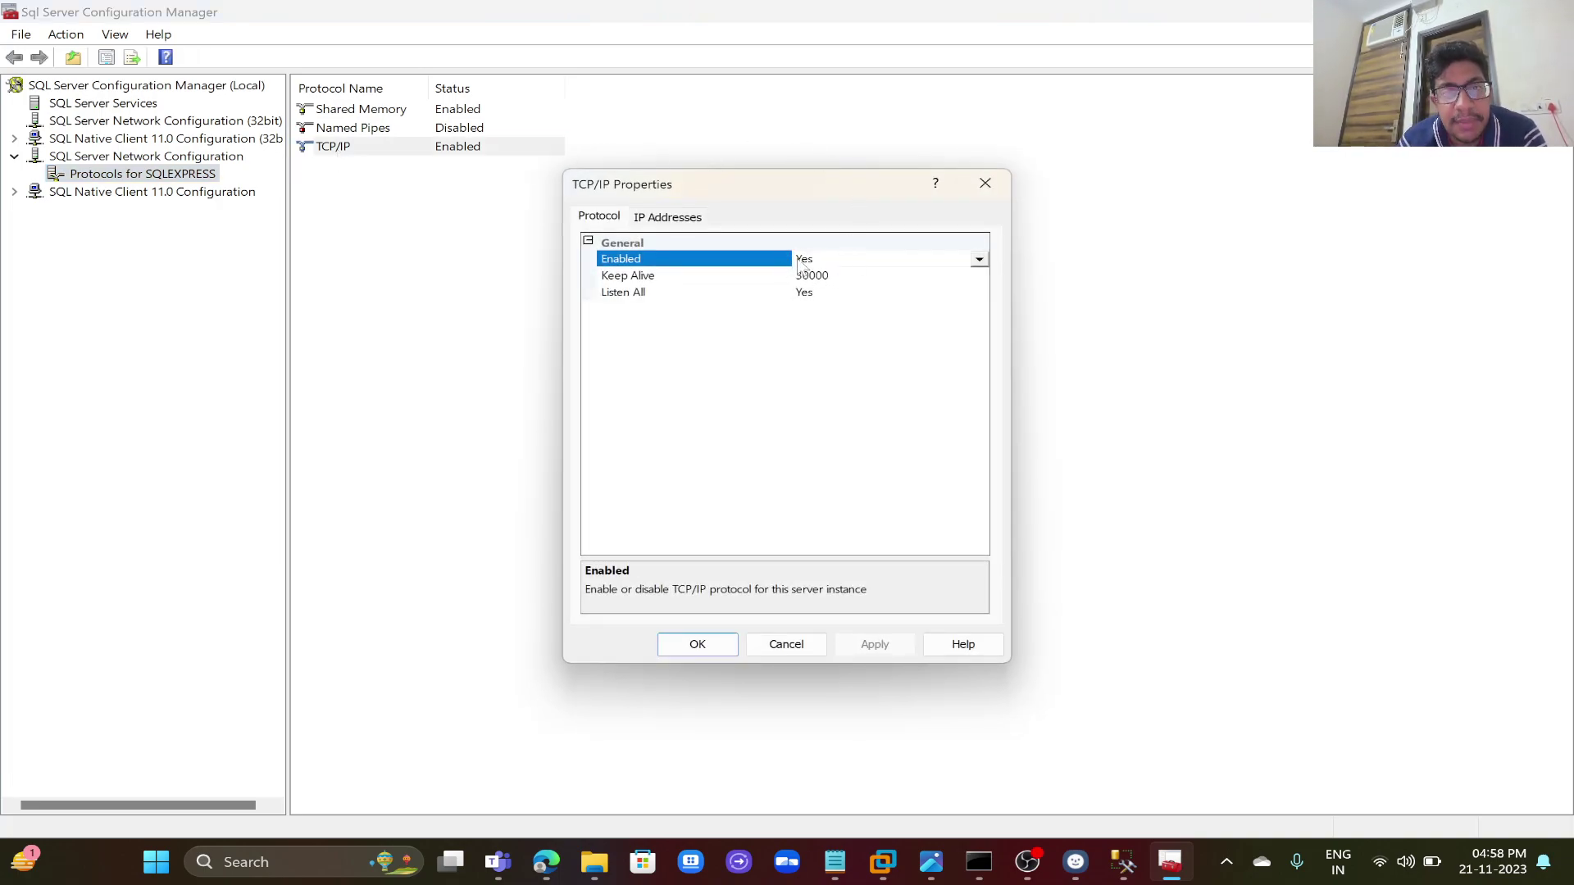
click(687, 222)
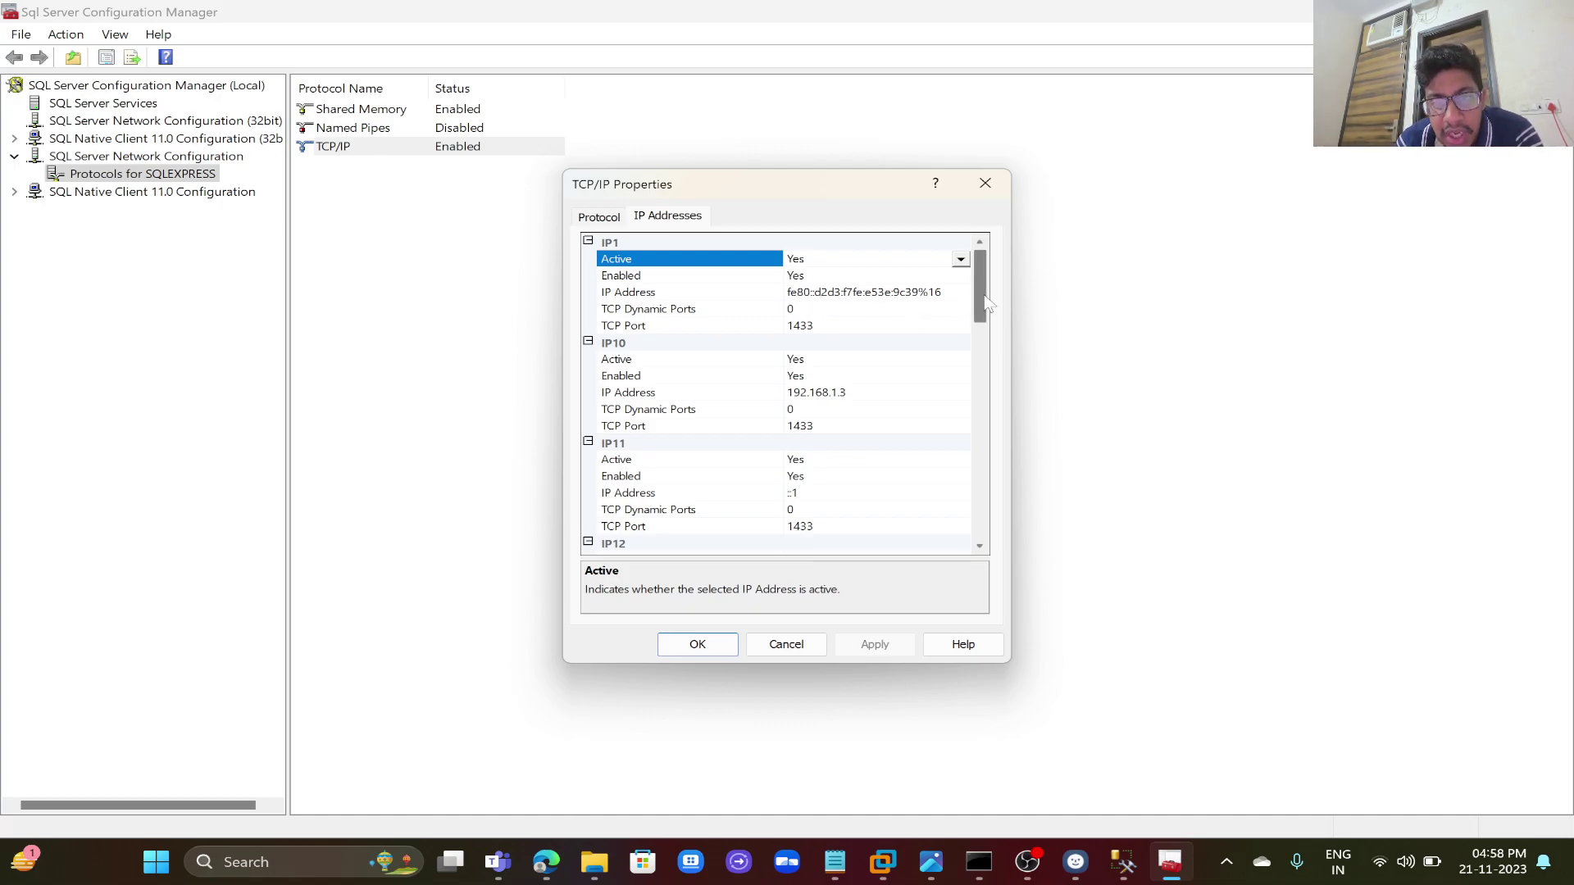
drag(984, 304, 980, 520)
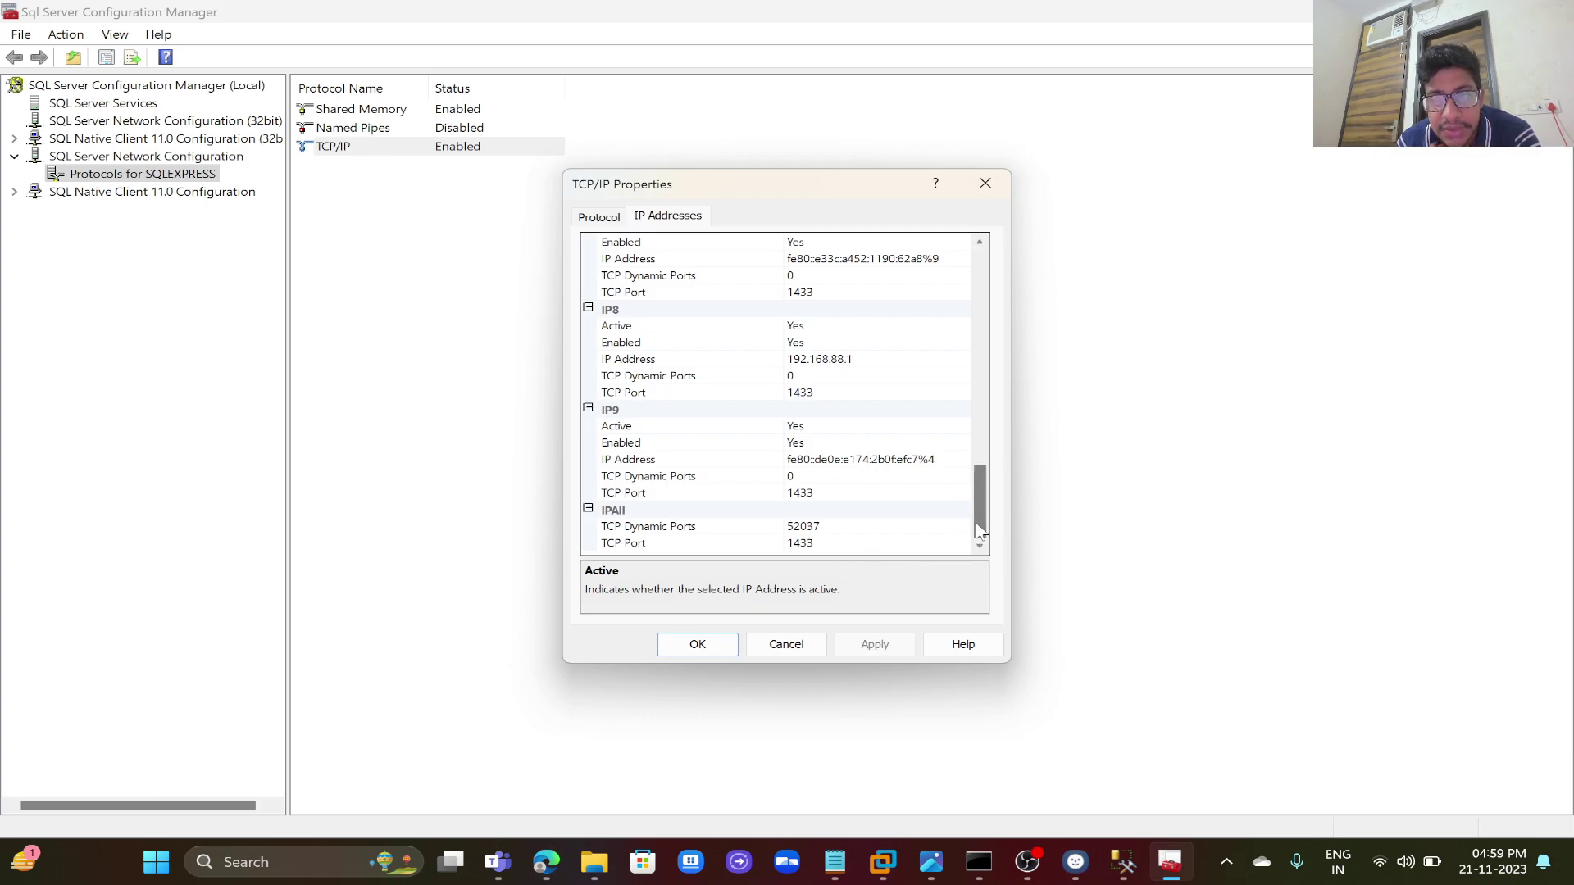
drag(977, 525, 964, 435)
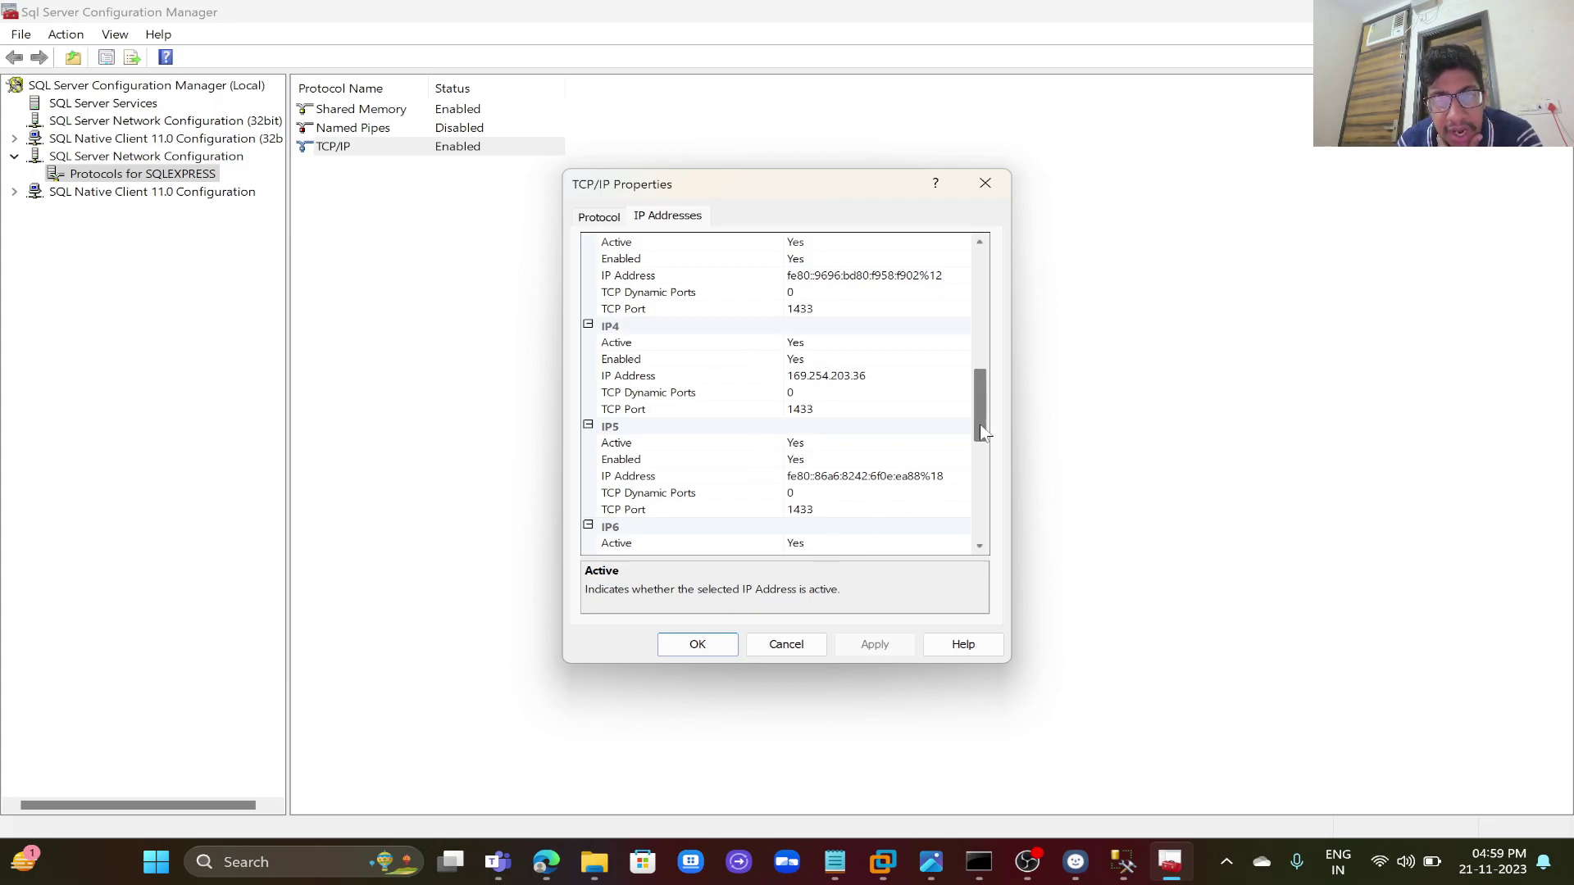
drag(983, 432, 988, 338)
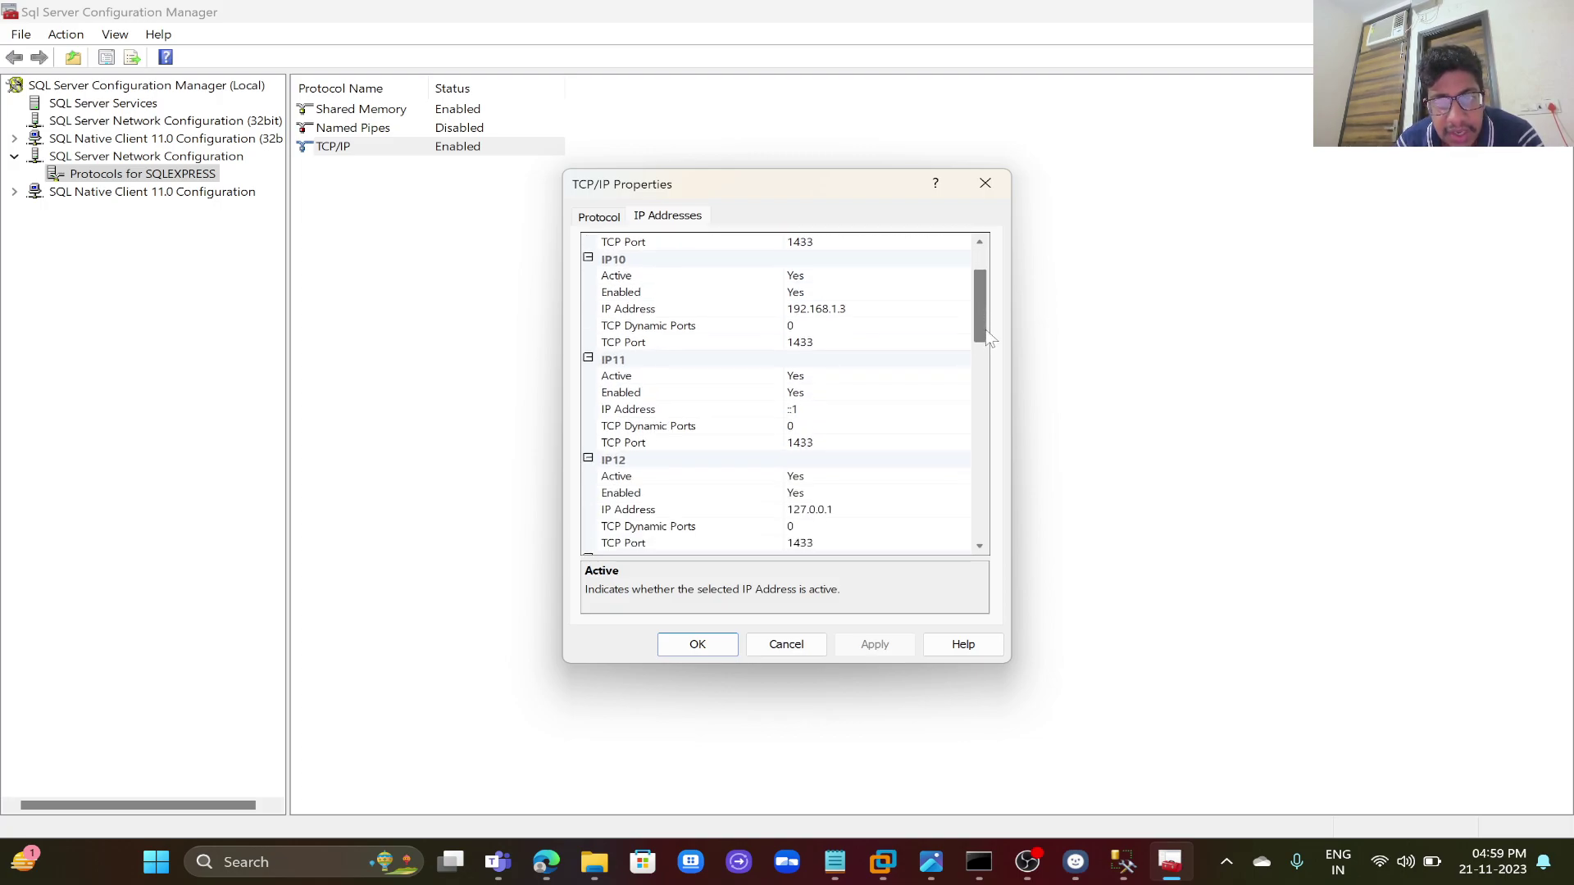
click(791, 644)
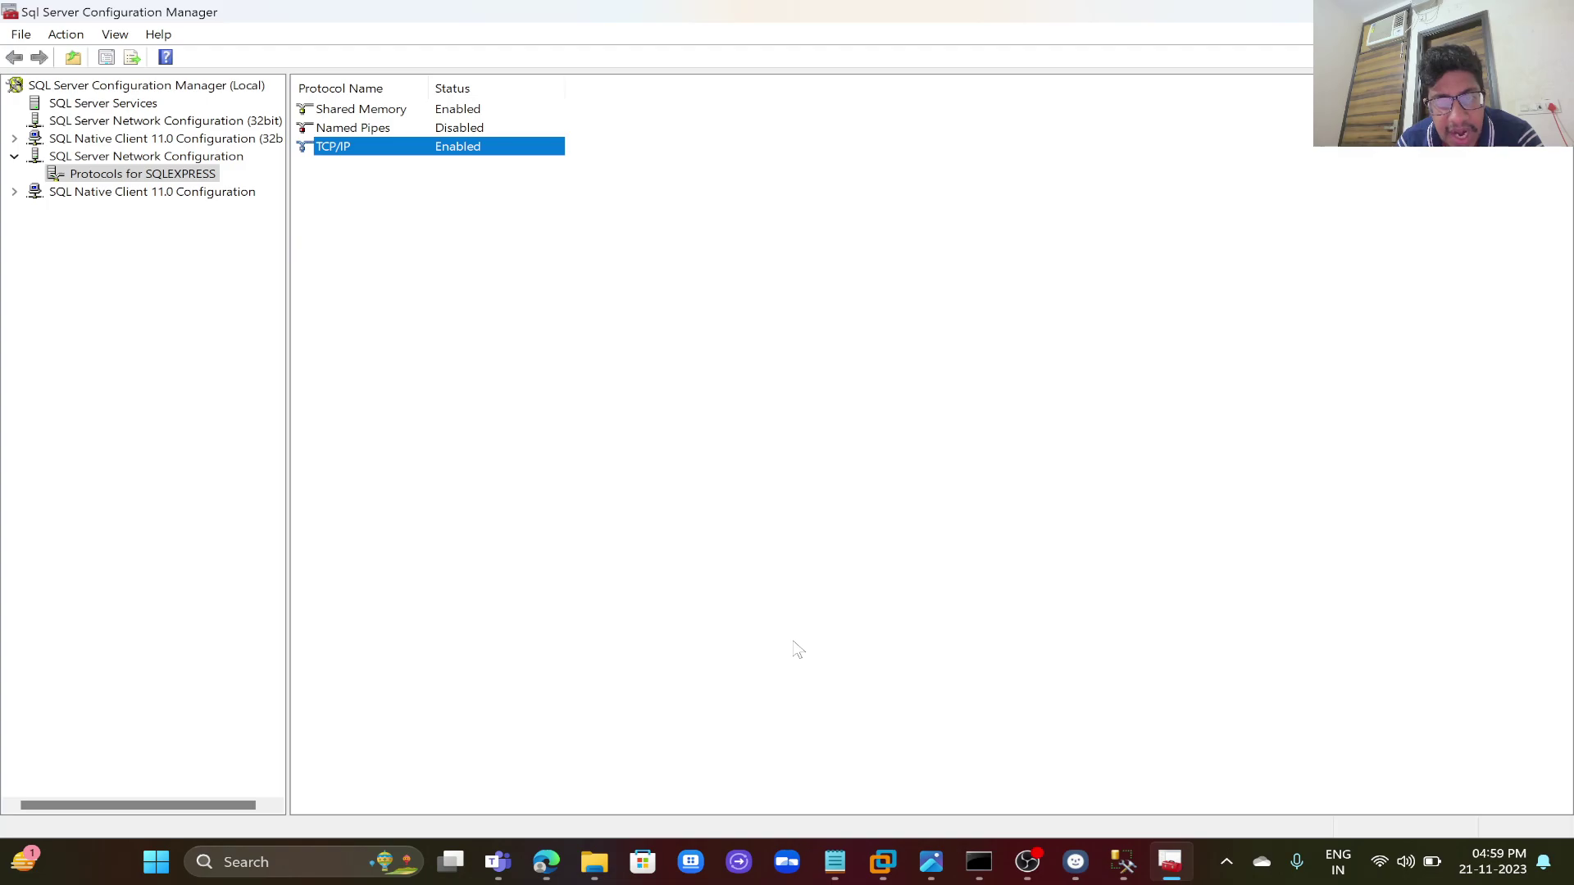
click(549, 849)
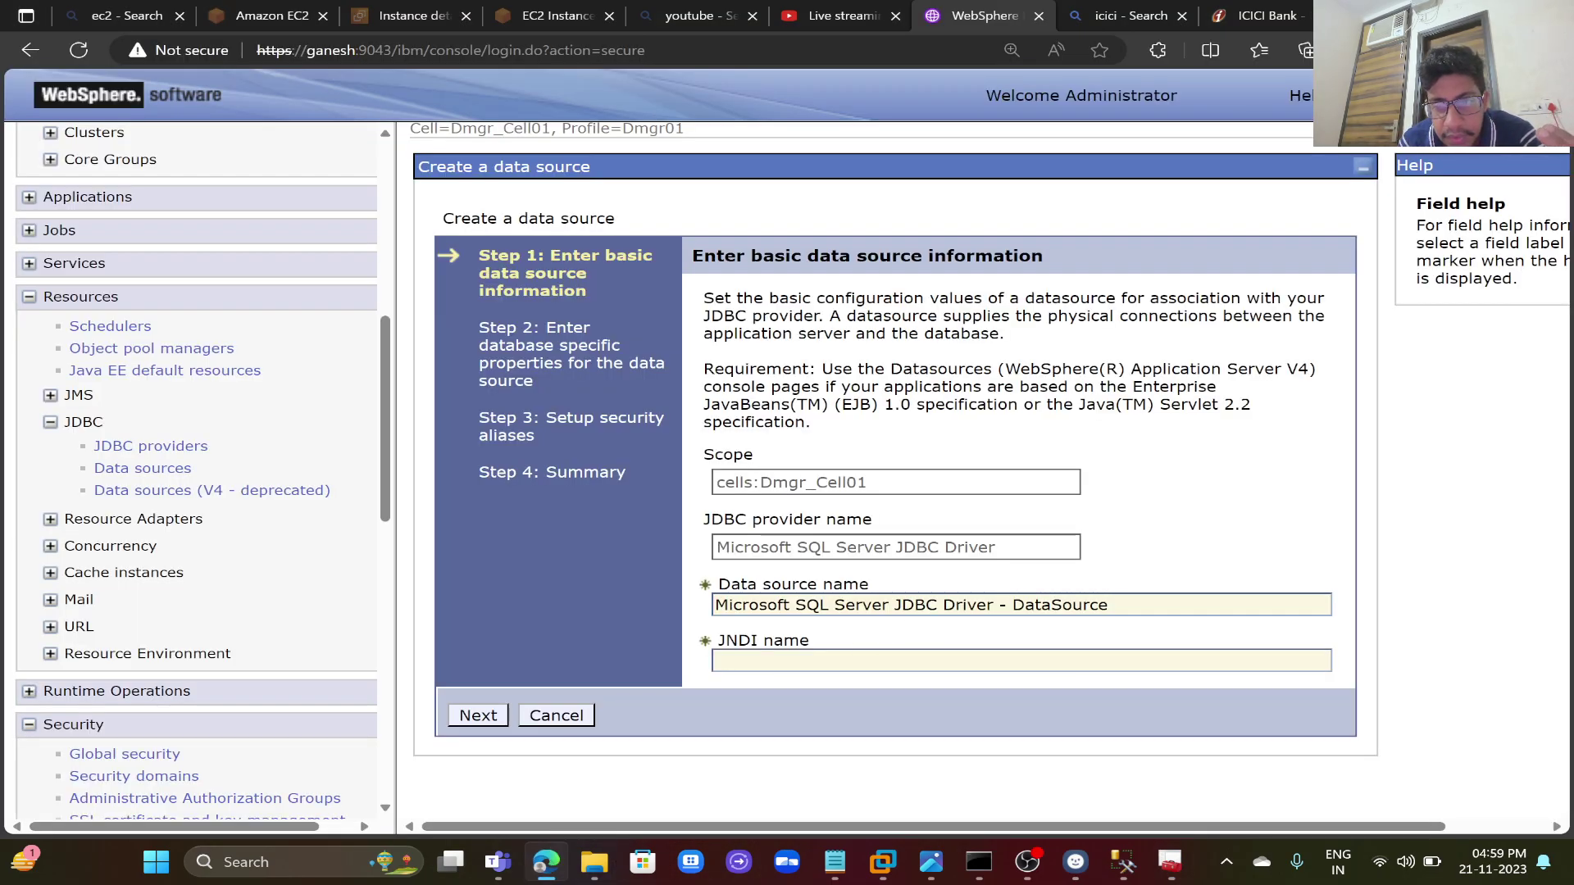
- Name the data source Ganesh with JNDI name JDBC/Ganesh
key(Tab)
key(BackSpace)
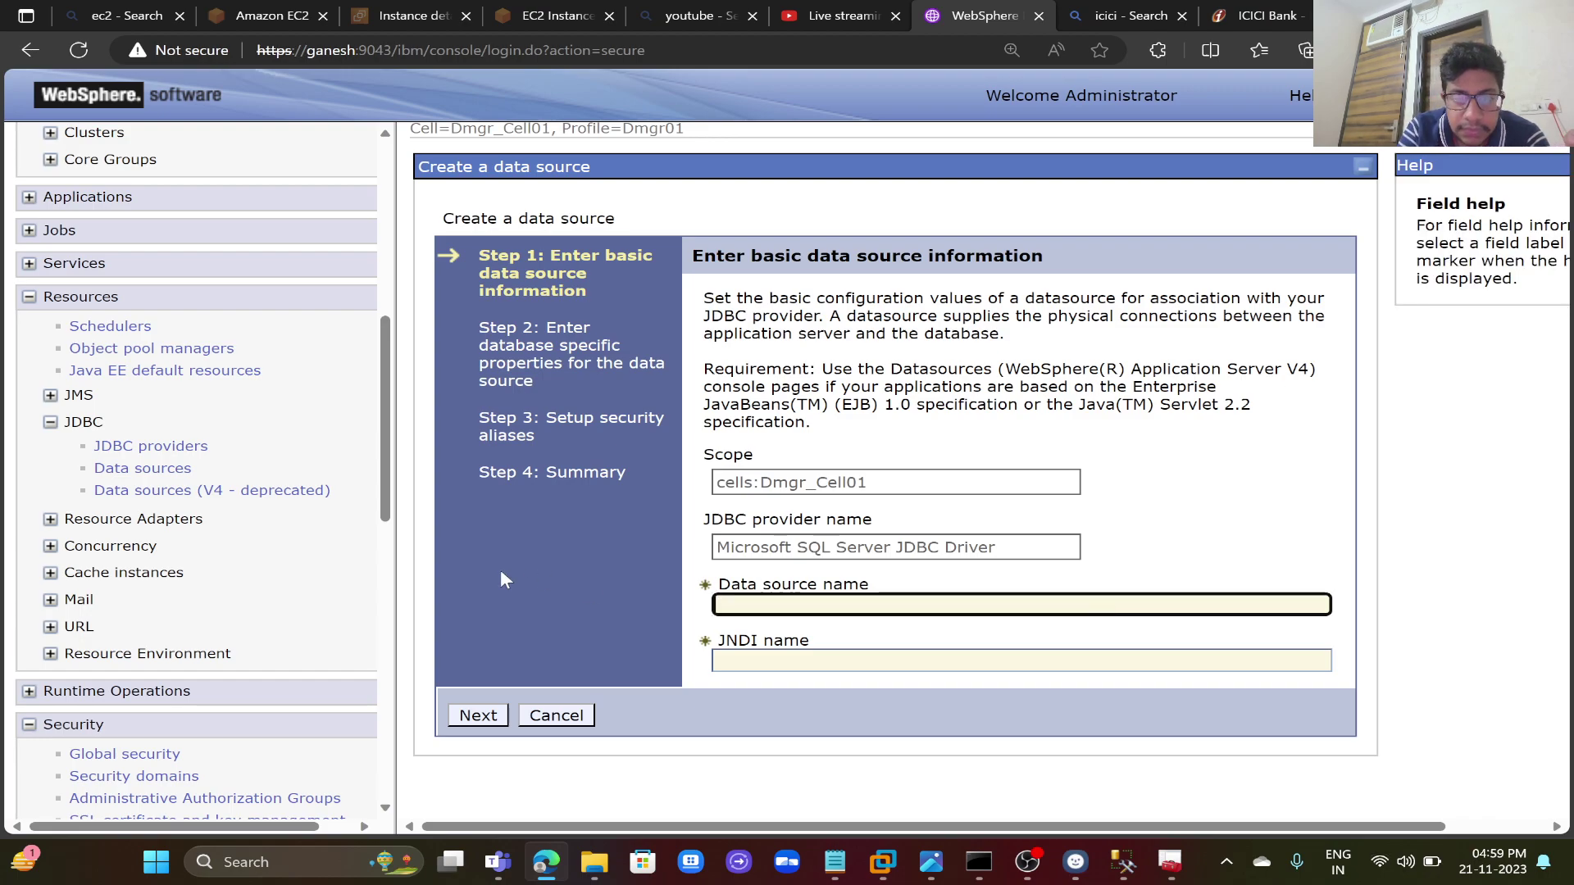
key(Down)
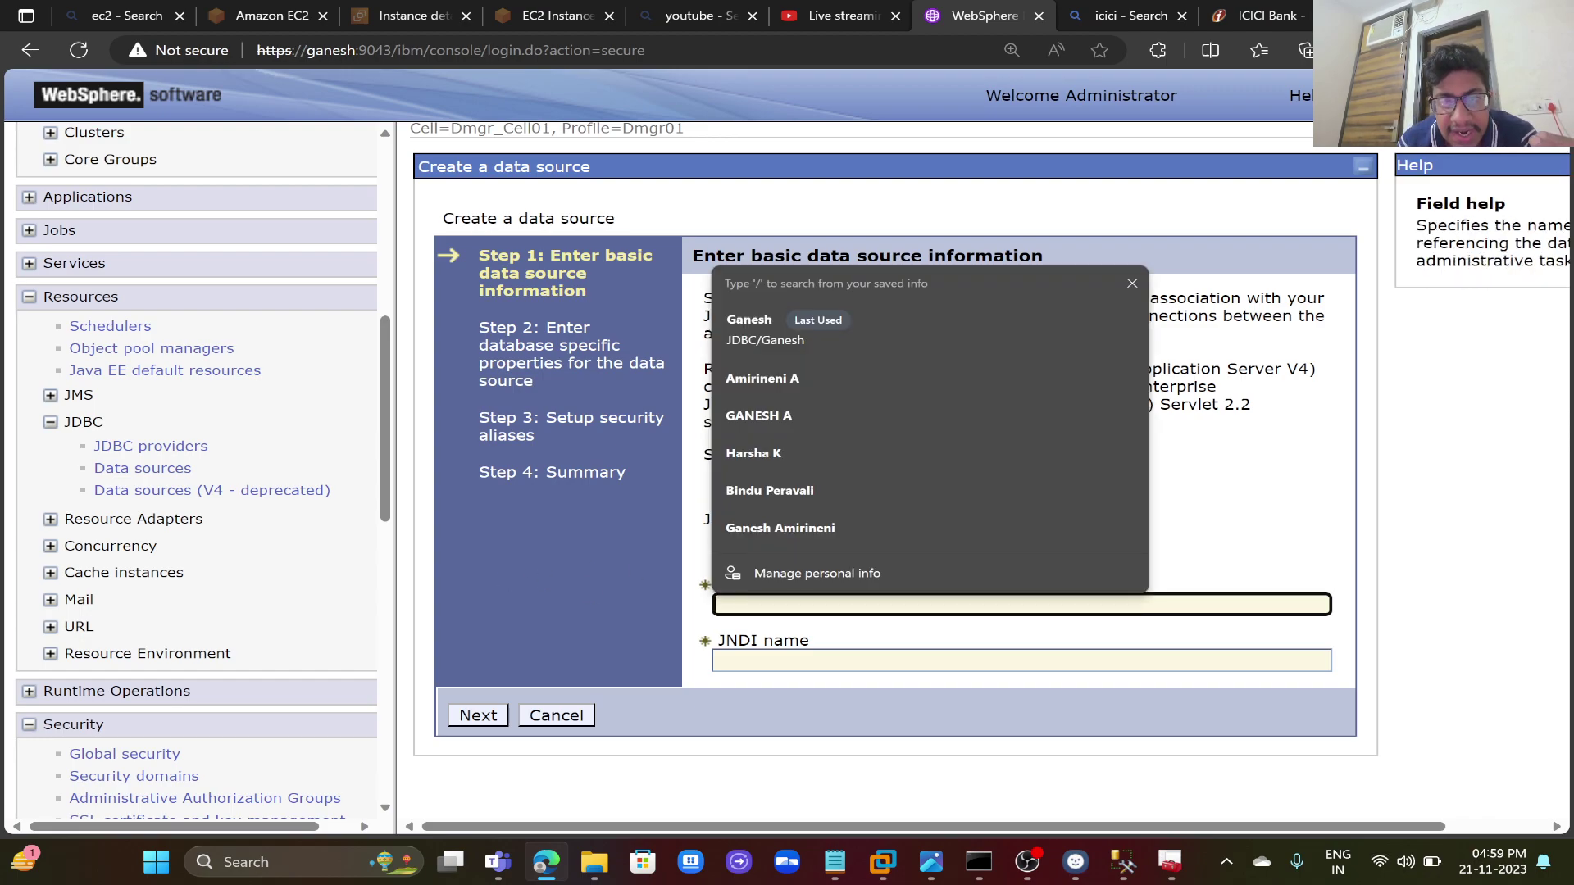
click(805, 336)
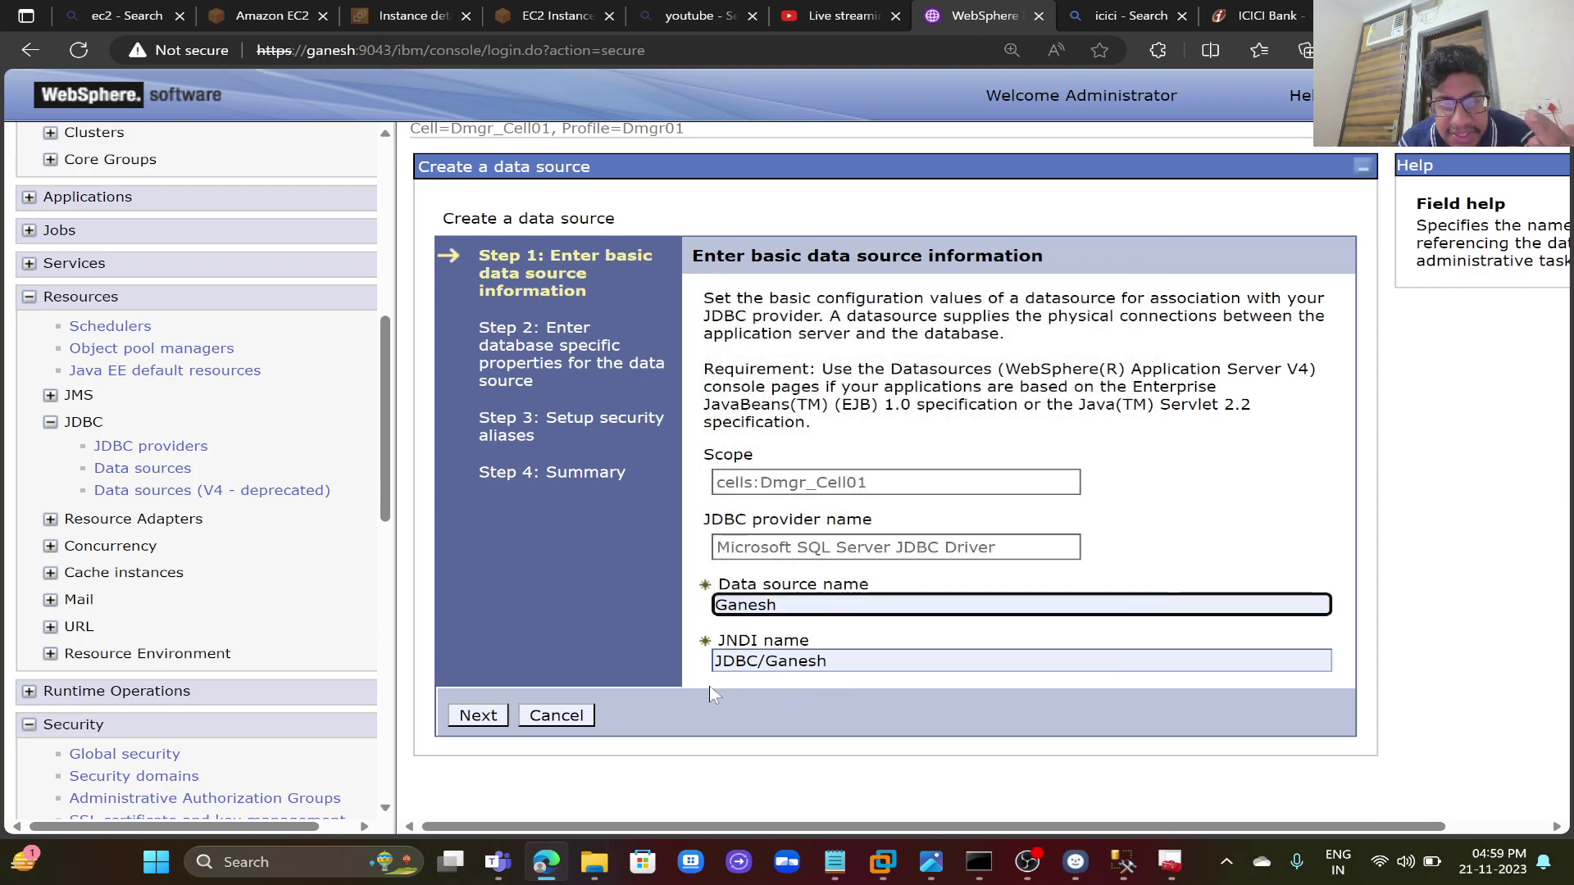
click(491, 718)
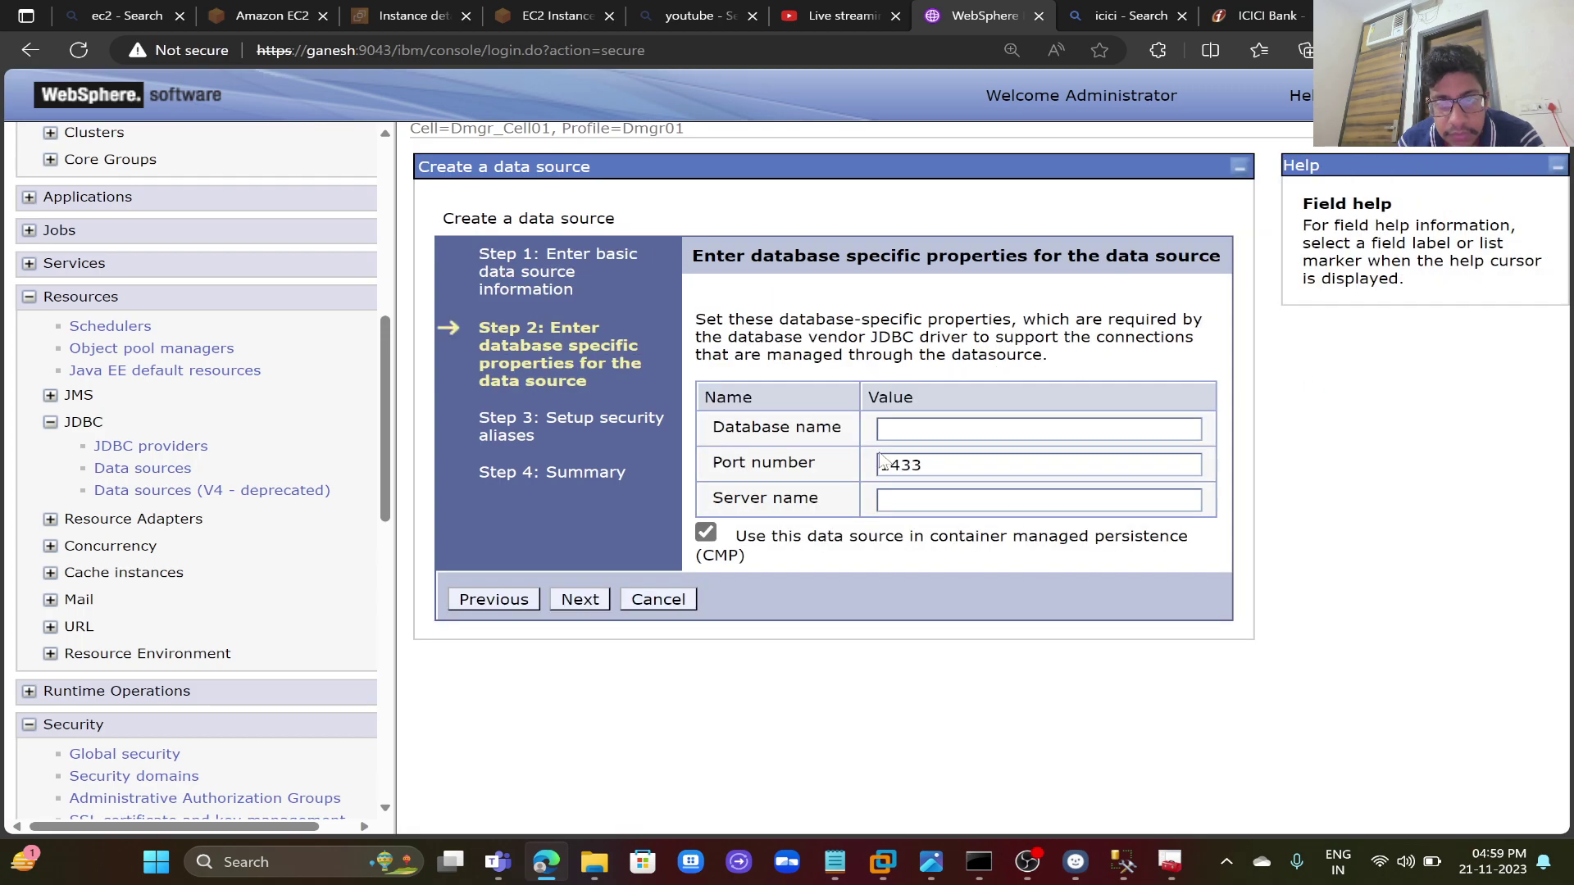
- Enter Ganesh as the database name in the database properties
click(1039, 429)
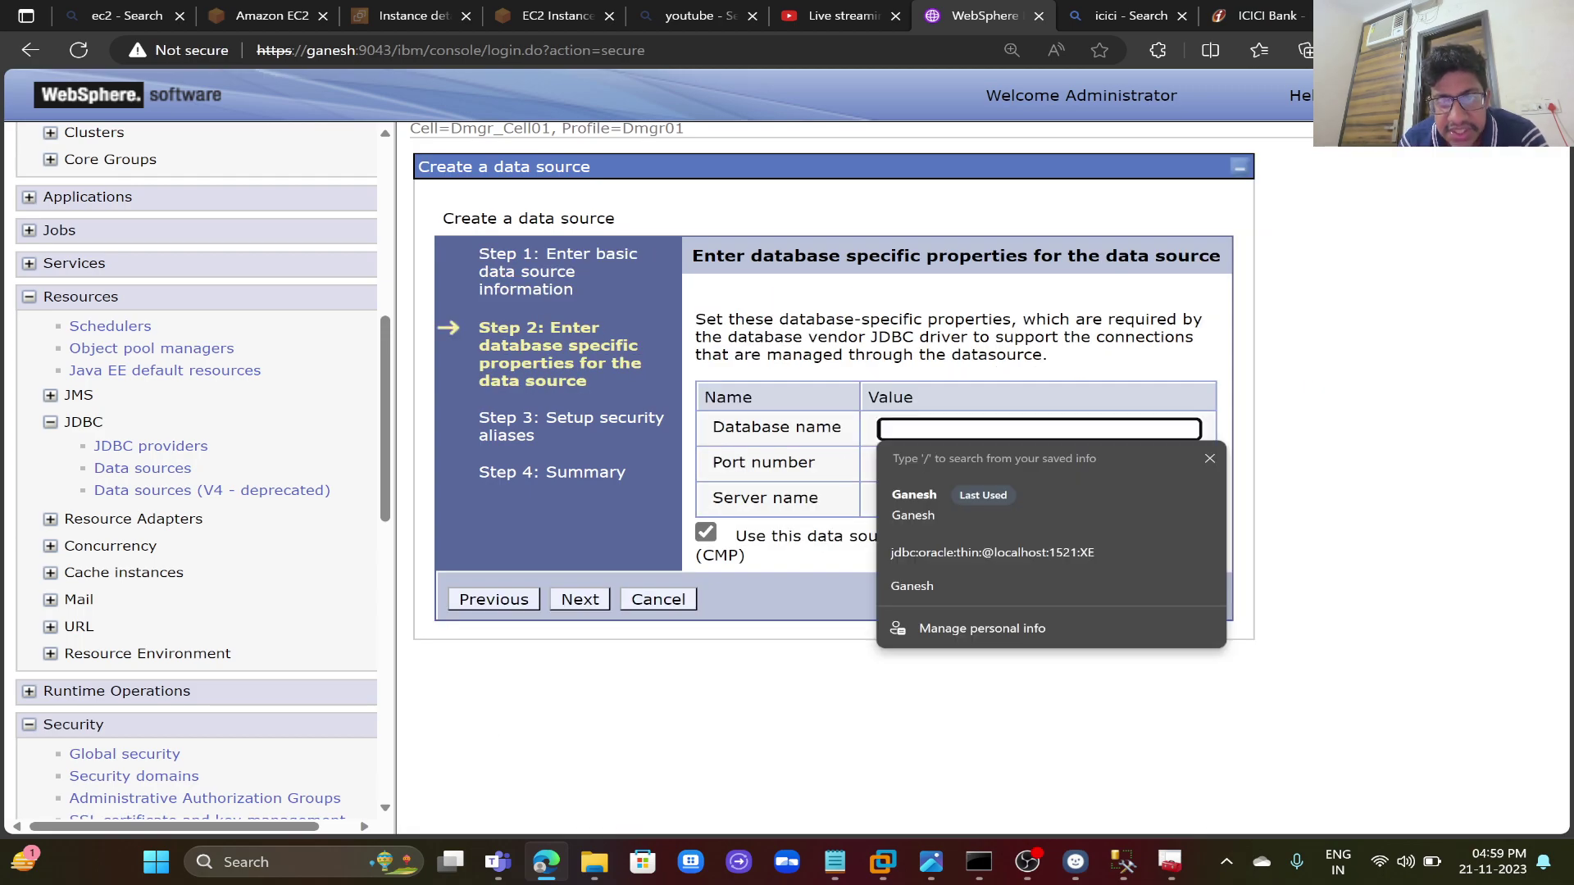
click(925, 499)
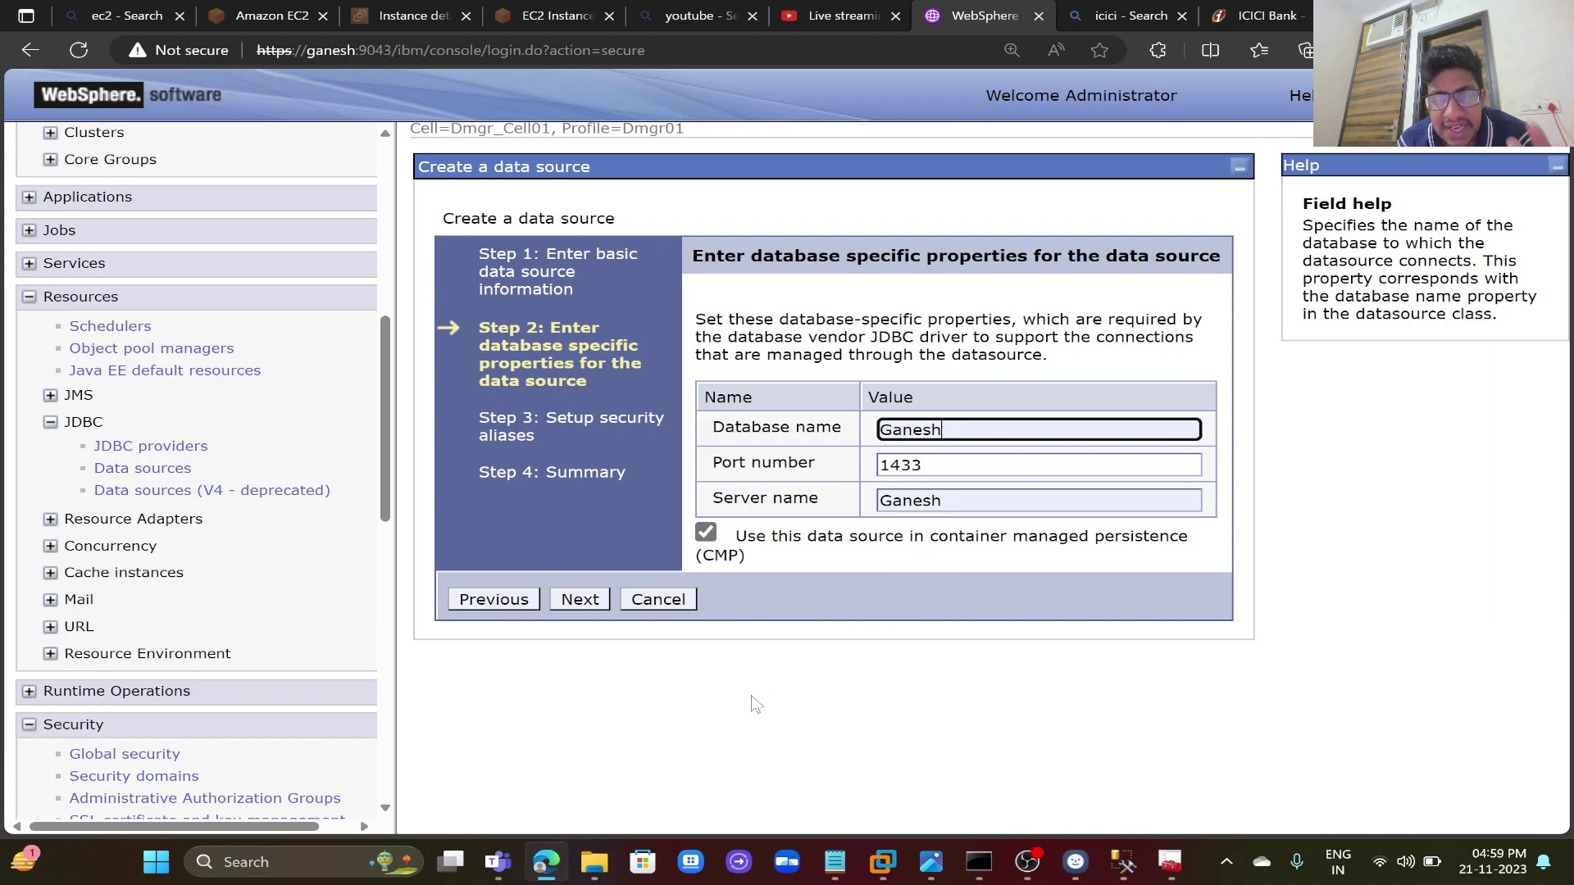
click(324, 869)
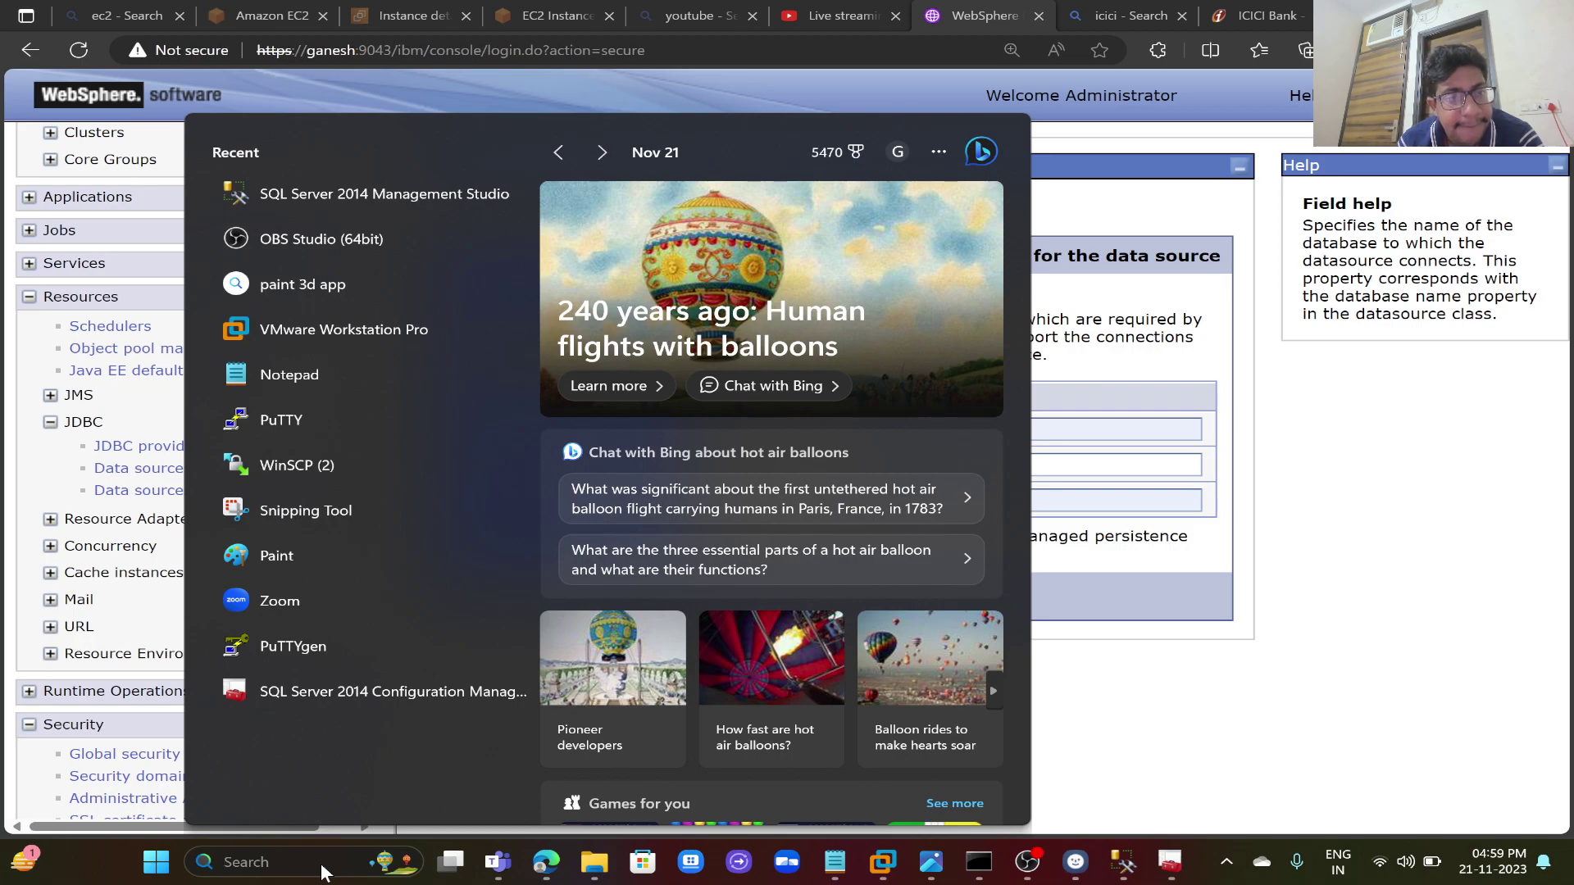
- Look up the PC name via a 'pc' search to confirm the device name is Ganesh
text(pc)
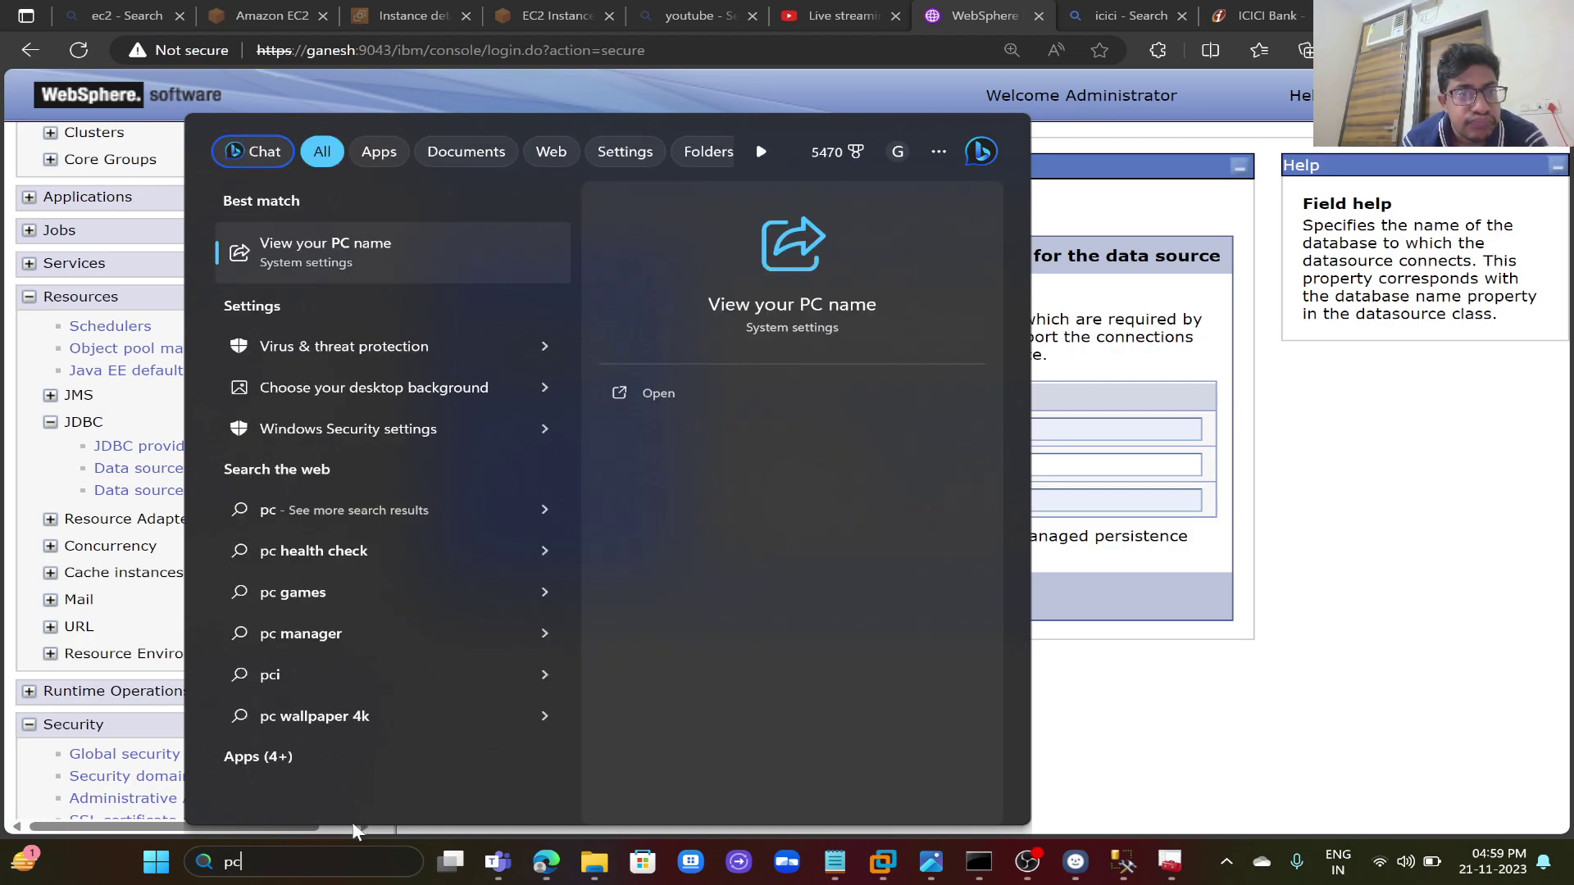
key(Escape)
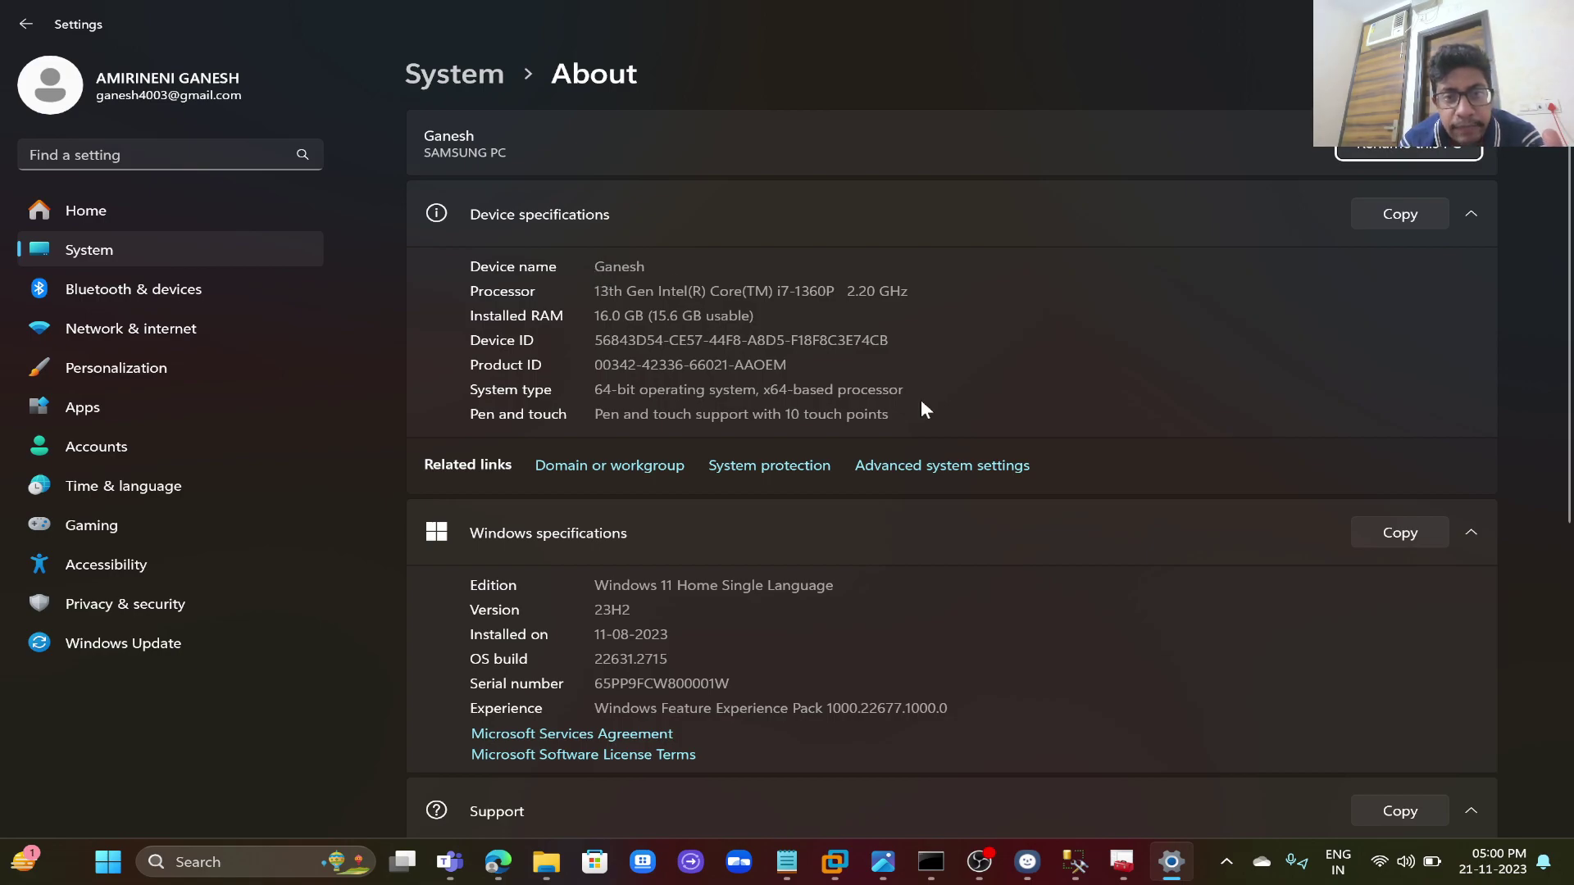
key(alt+F4)
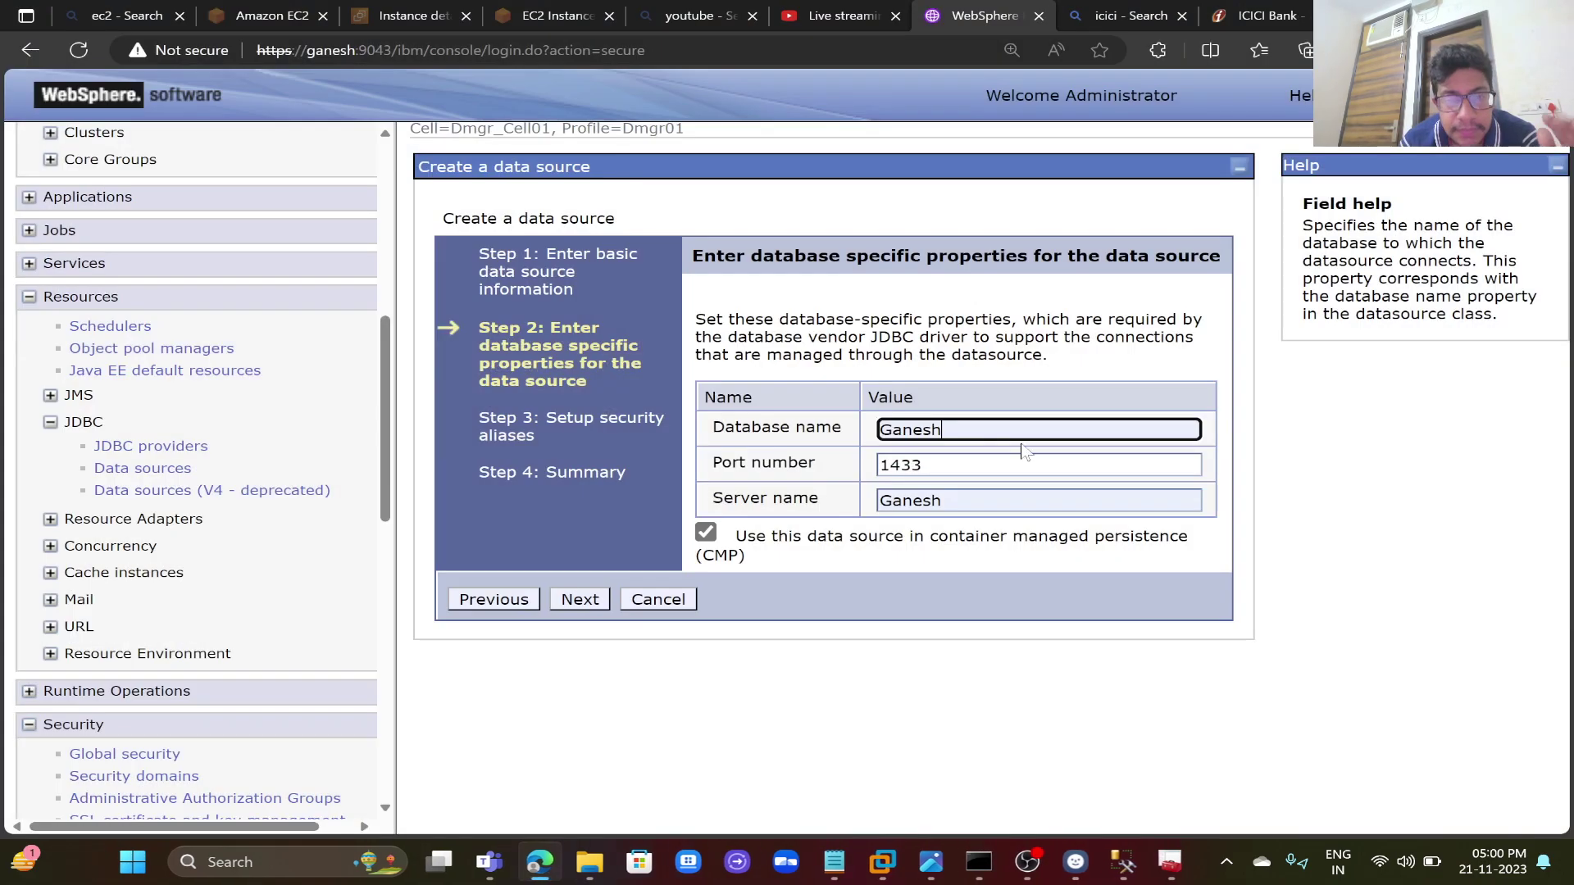
- Set component- and container-managed aliases to Dmgr_Node01/SQL_Class and finish the data source
click(601, 602)
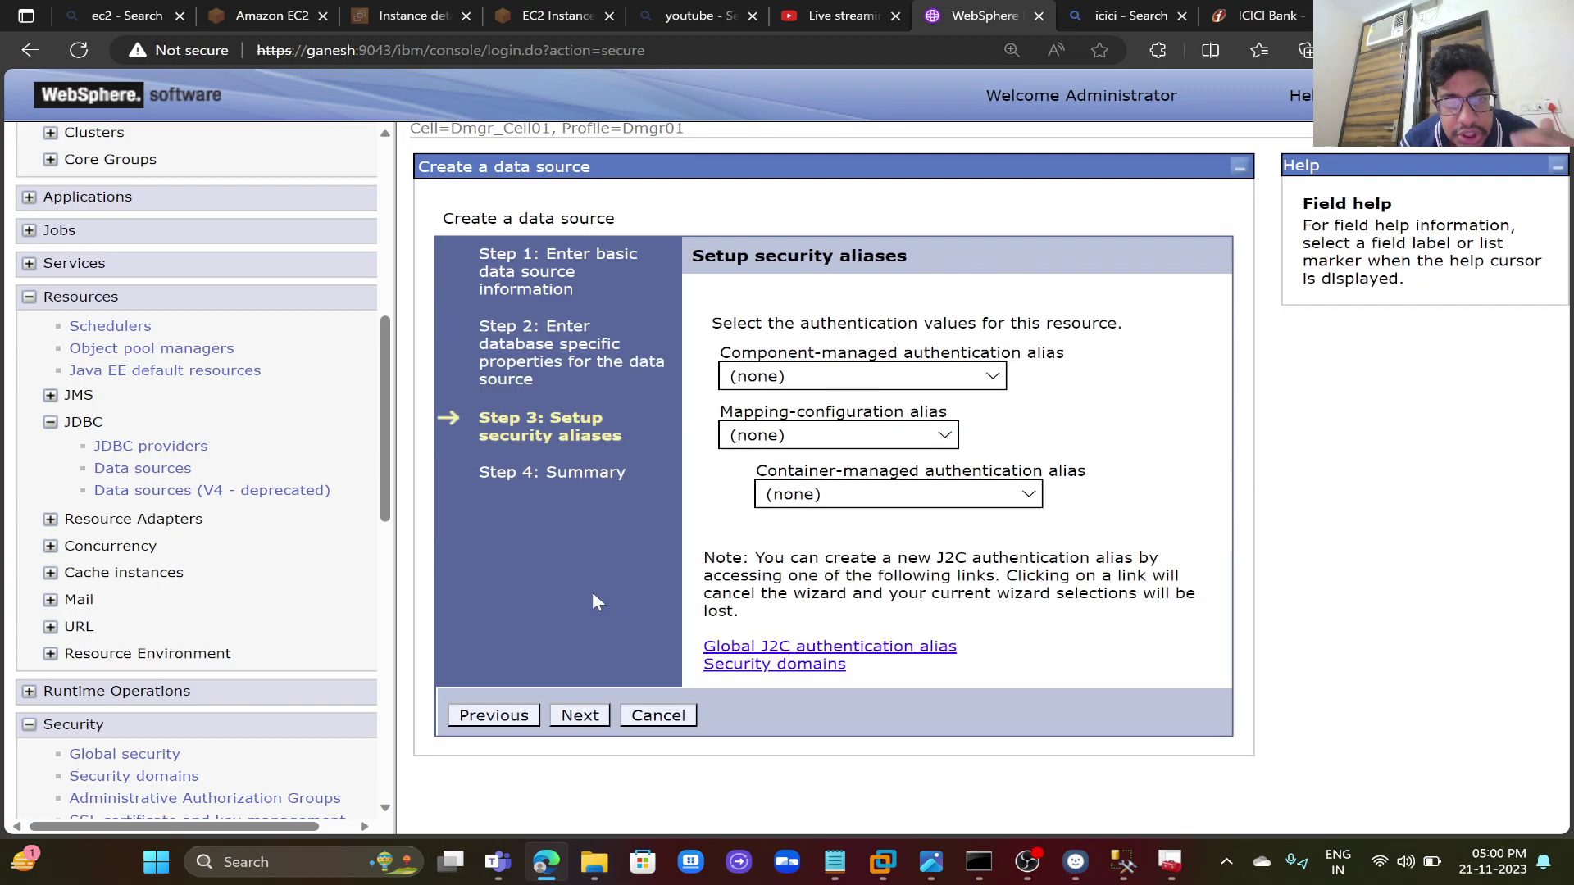
click(883, 377)
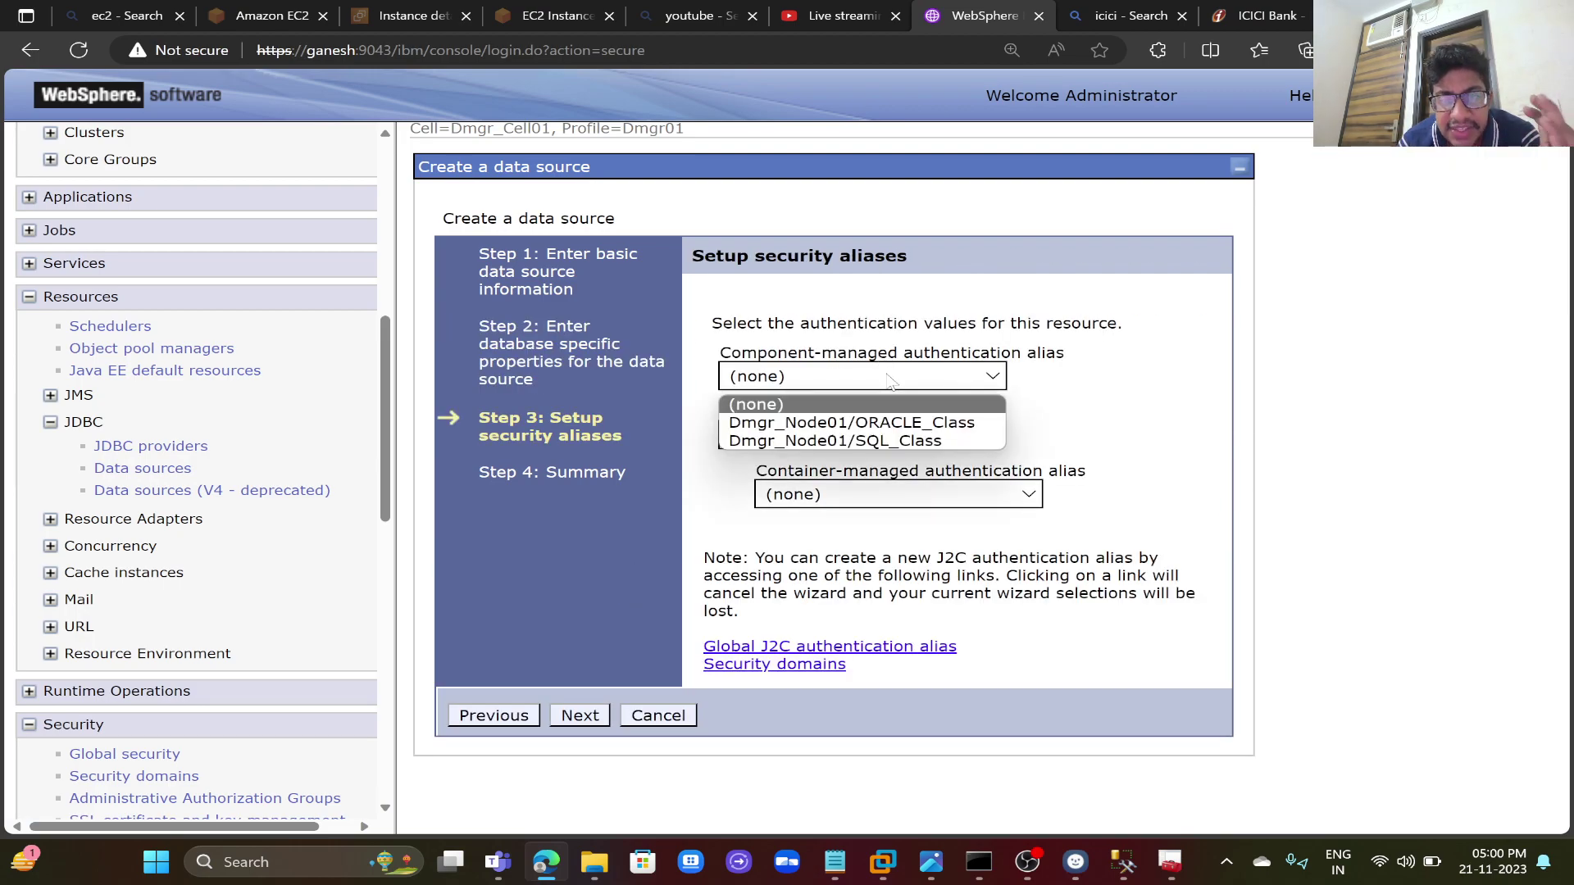
click(877, 443)
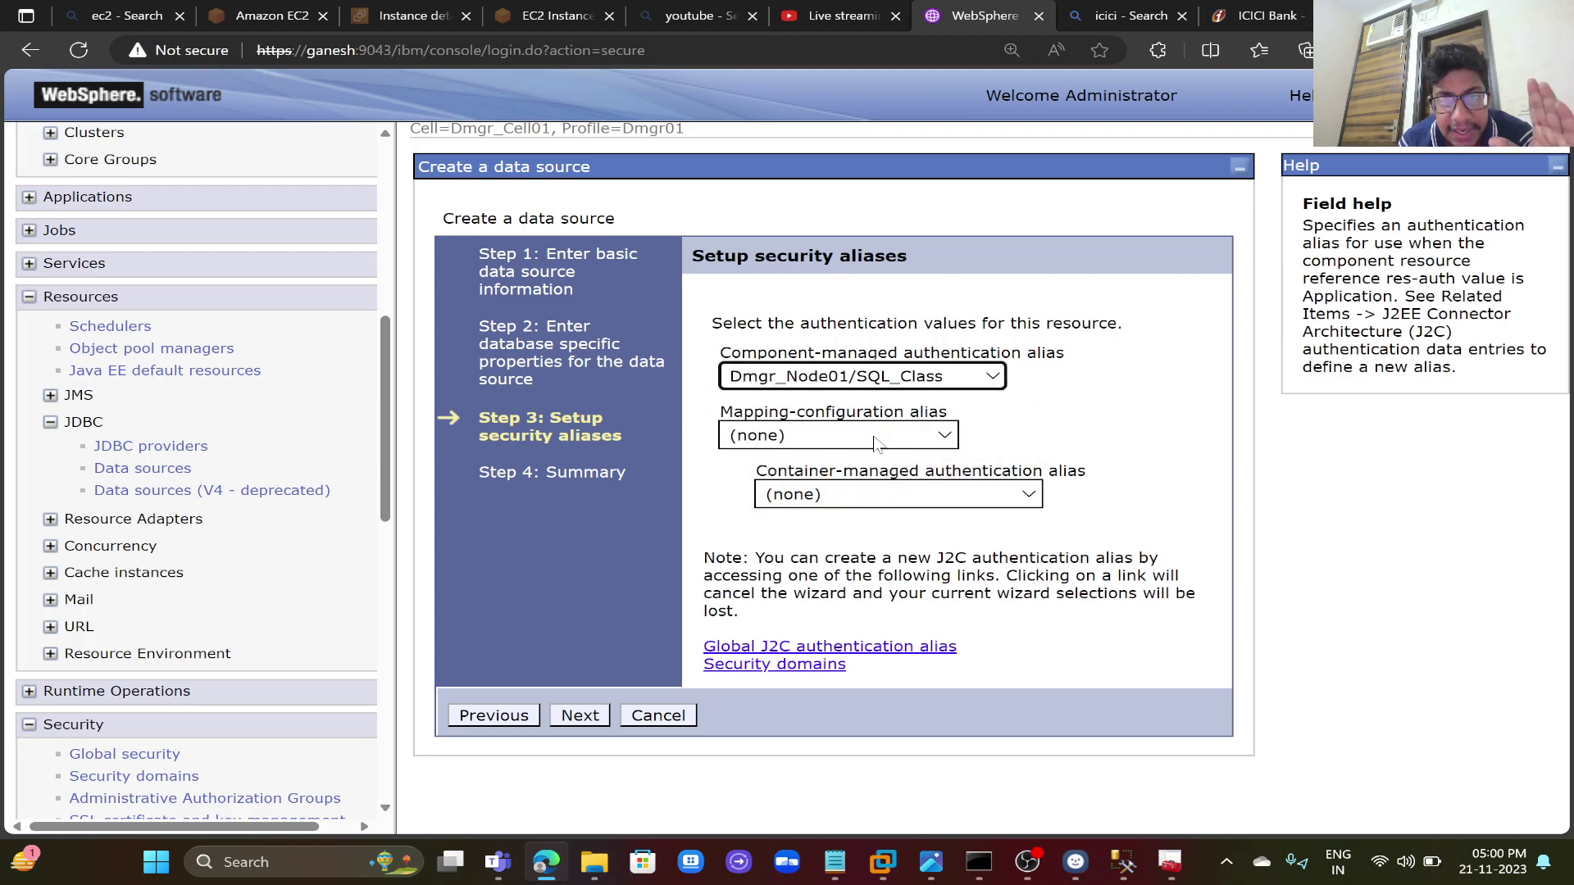
click(899, 498)
click(907, 561)
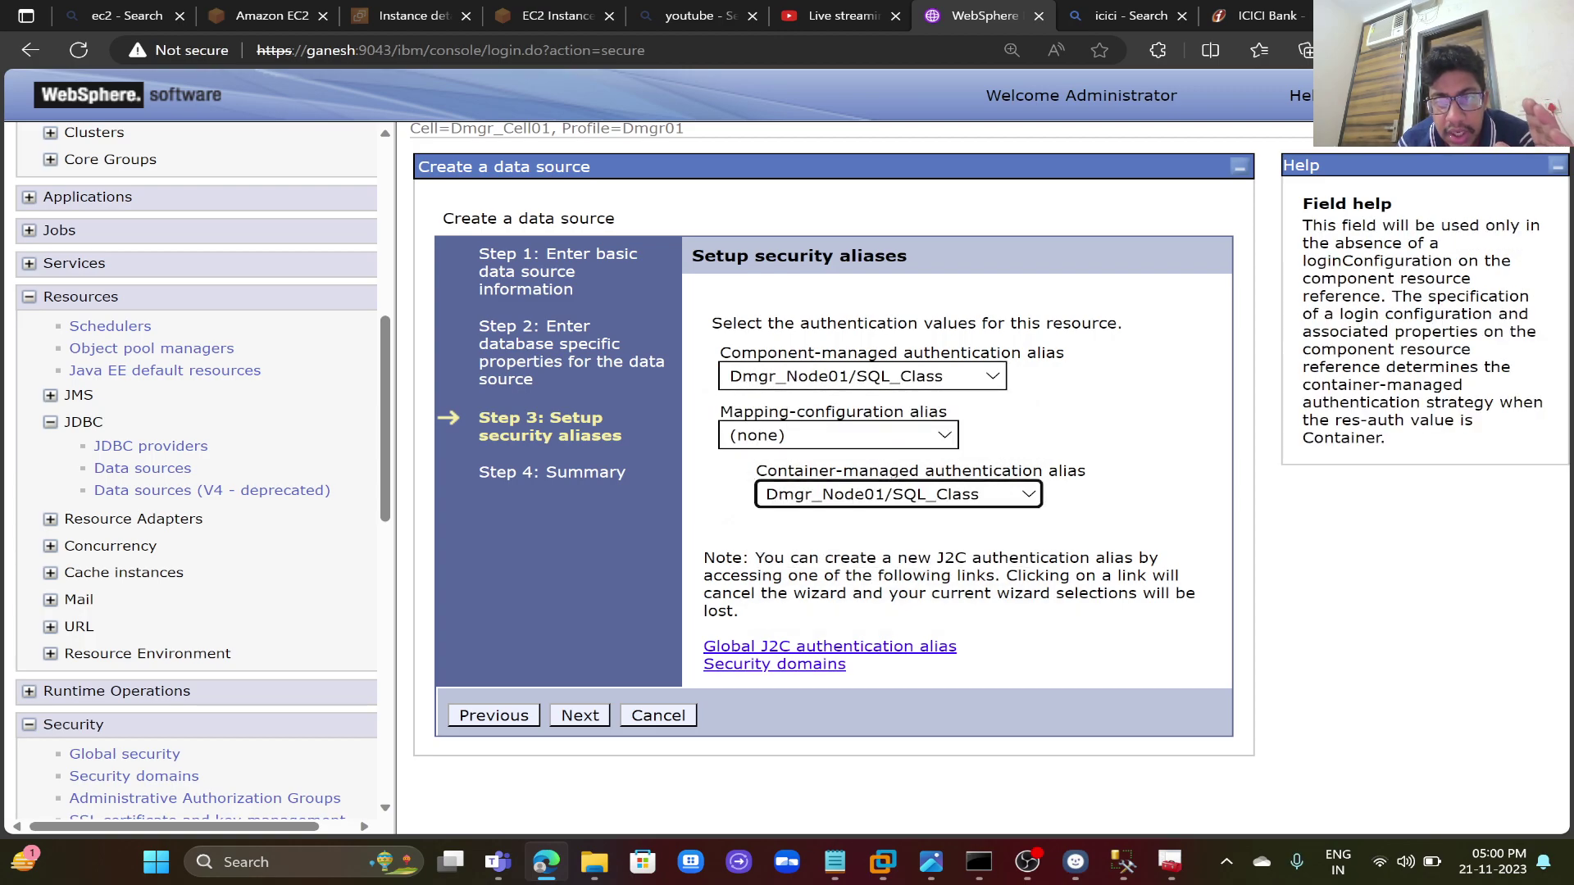
click(581, 715)
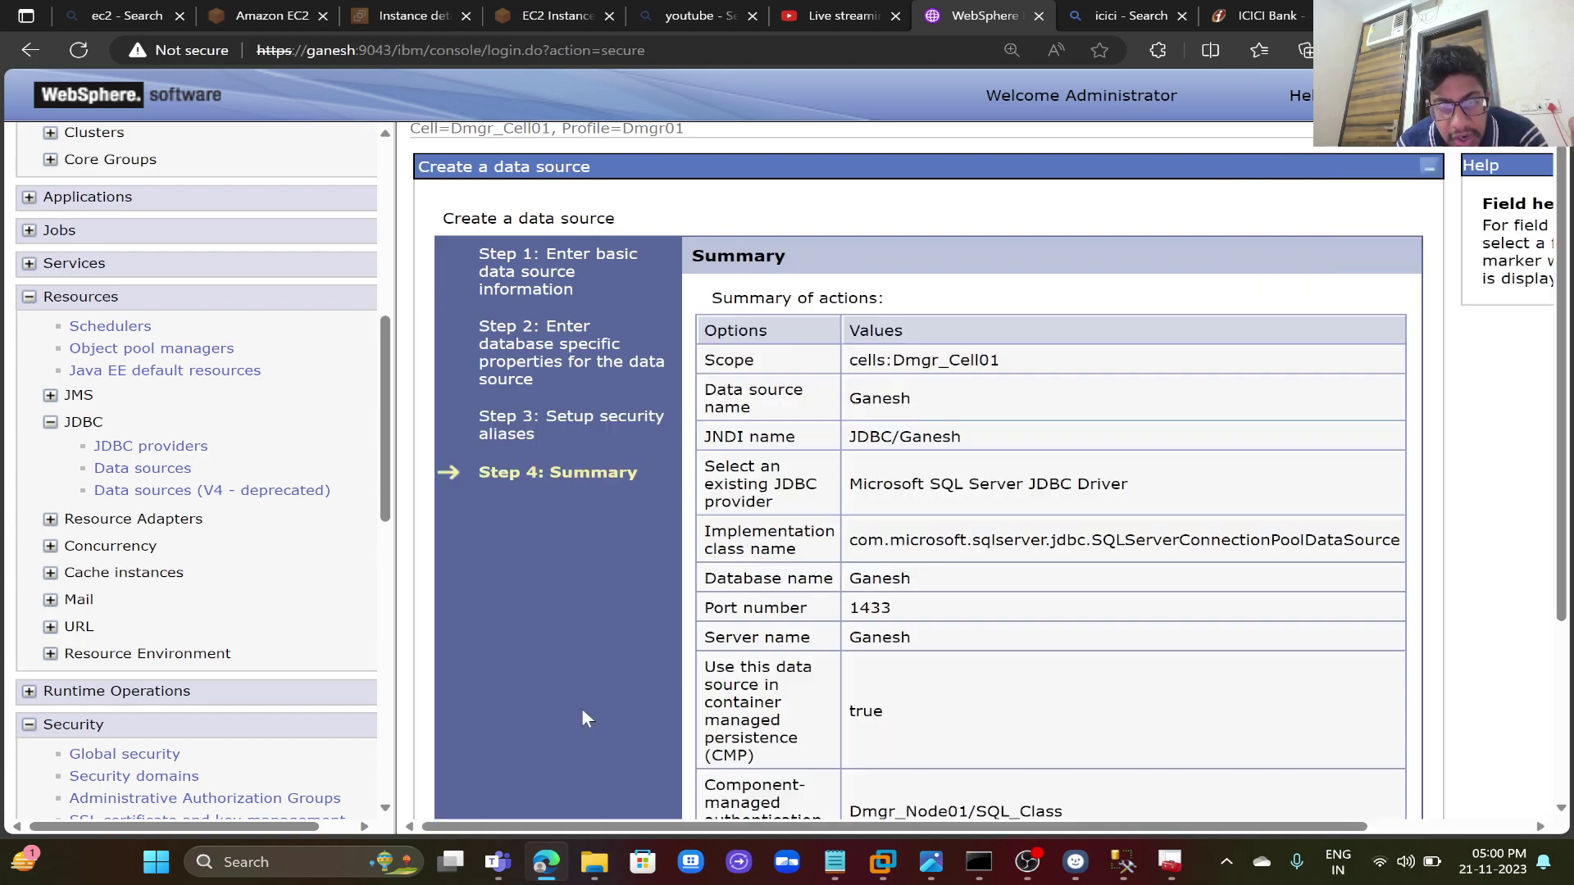
scroll(752, 666, down, 3)
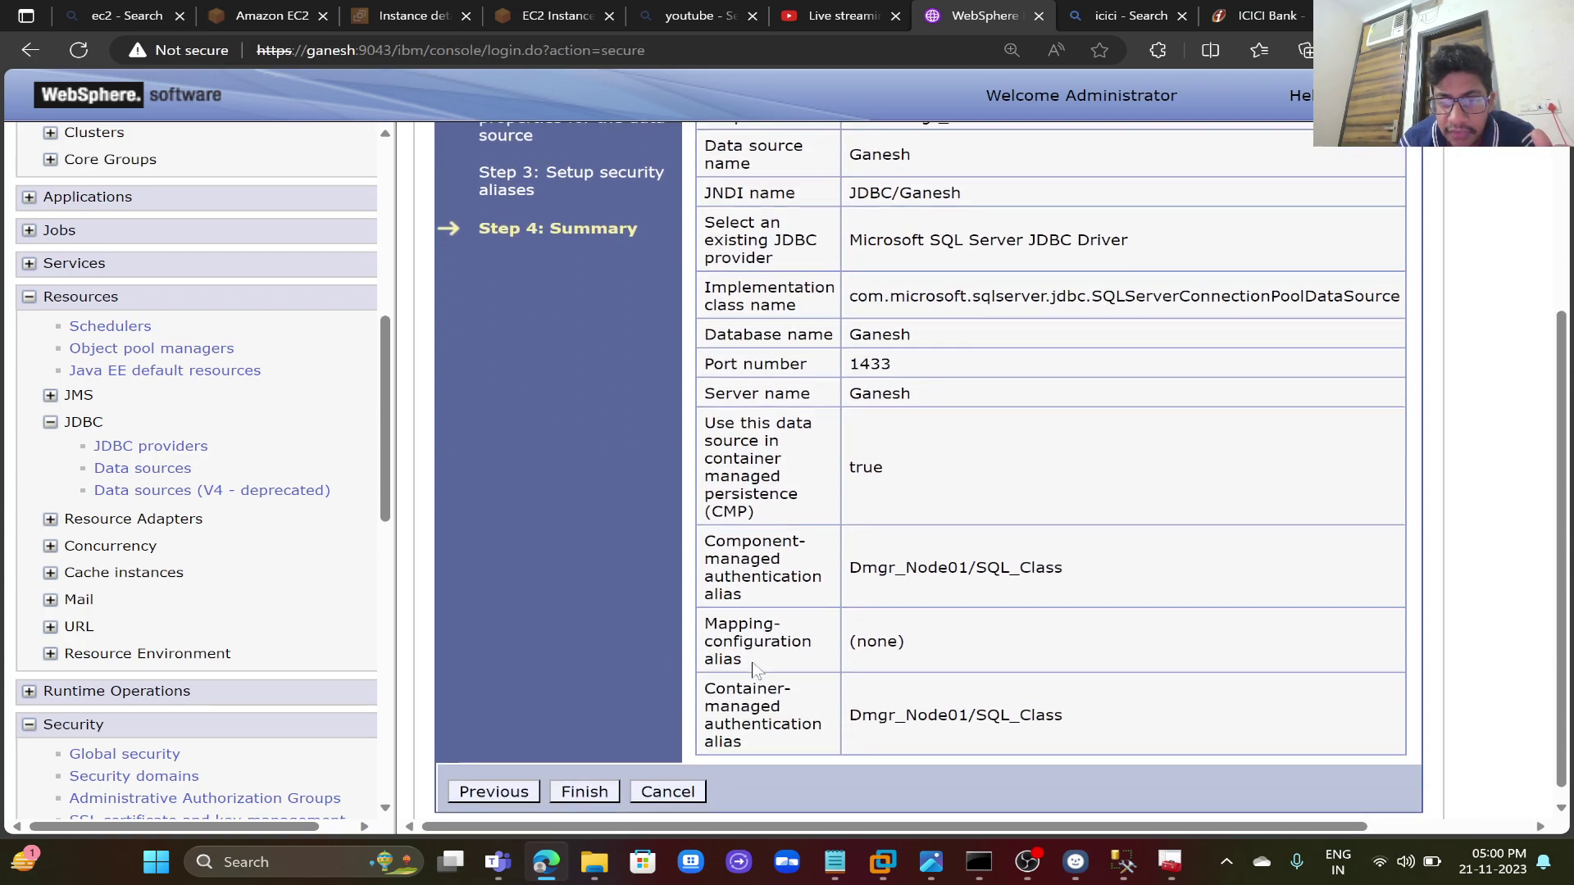
click(596, 781)
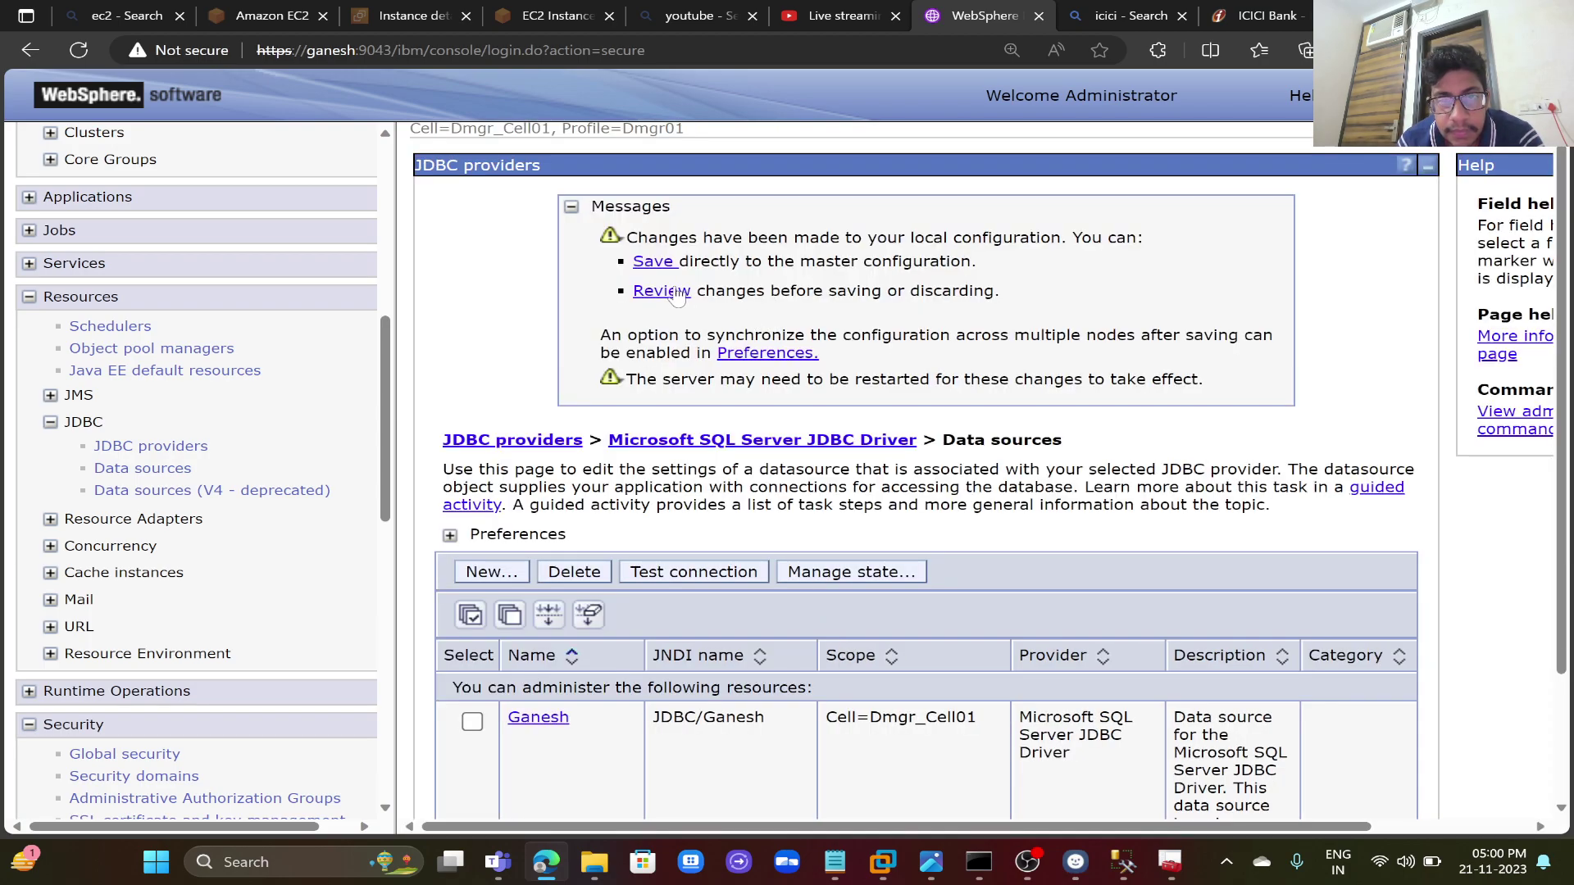
- Save the Ganesh data source to the master configuration, synchronized with the nodes
click(661, 291)
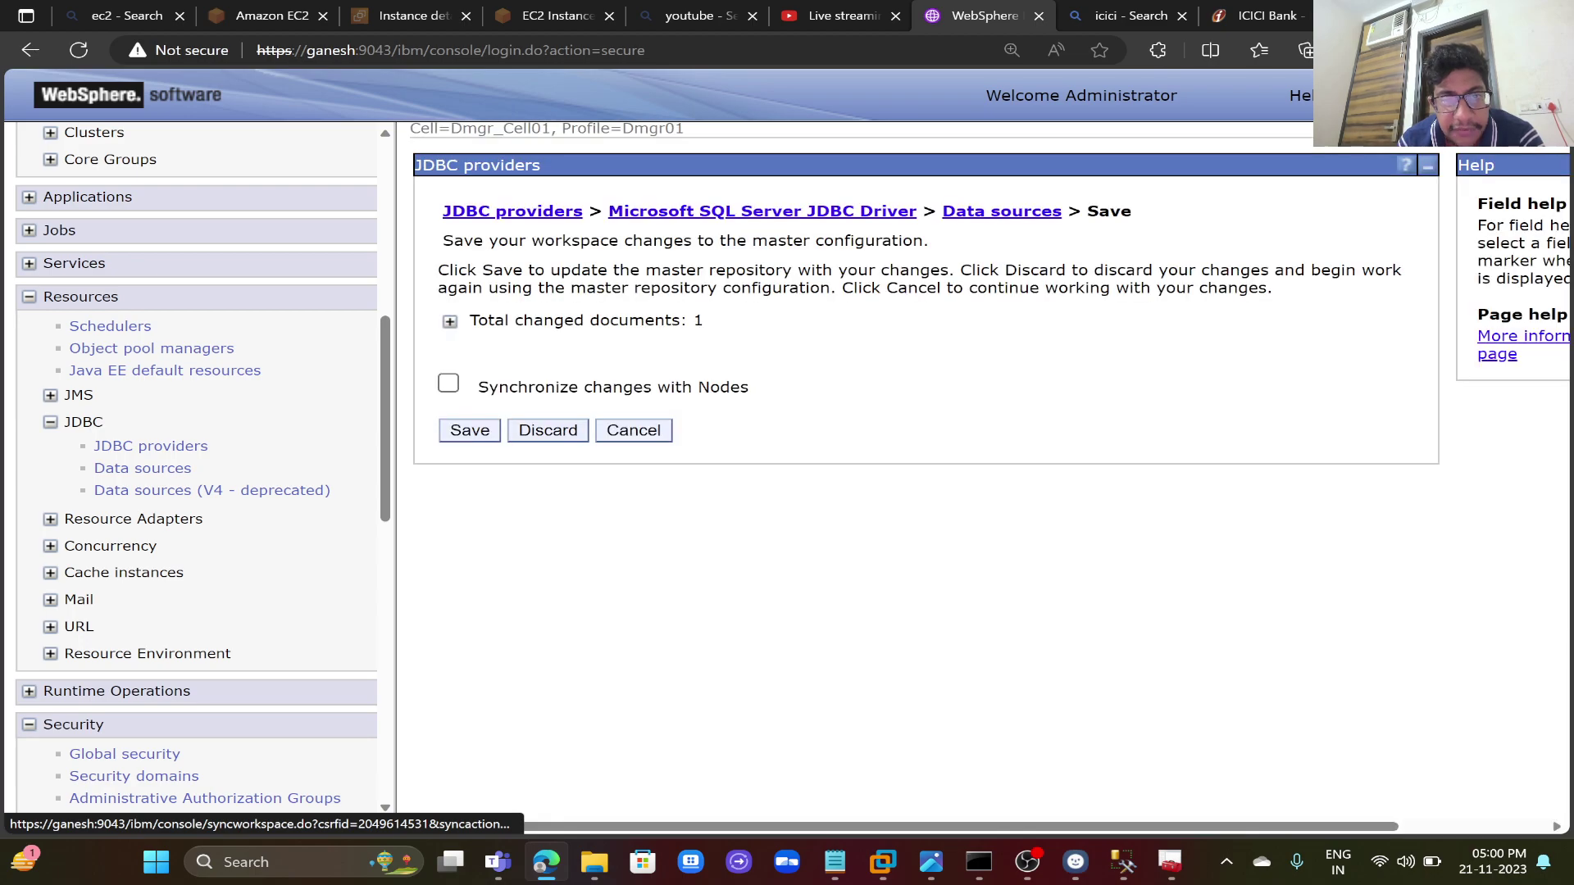
click(448, 383)
click(450, 322)
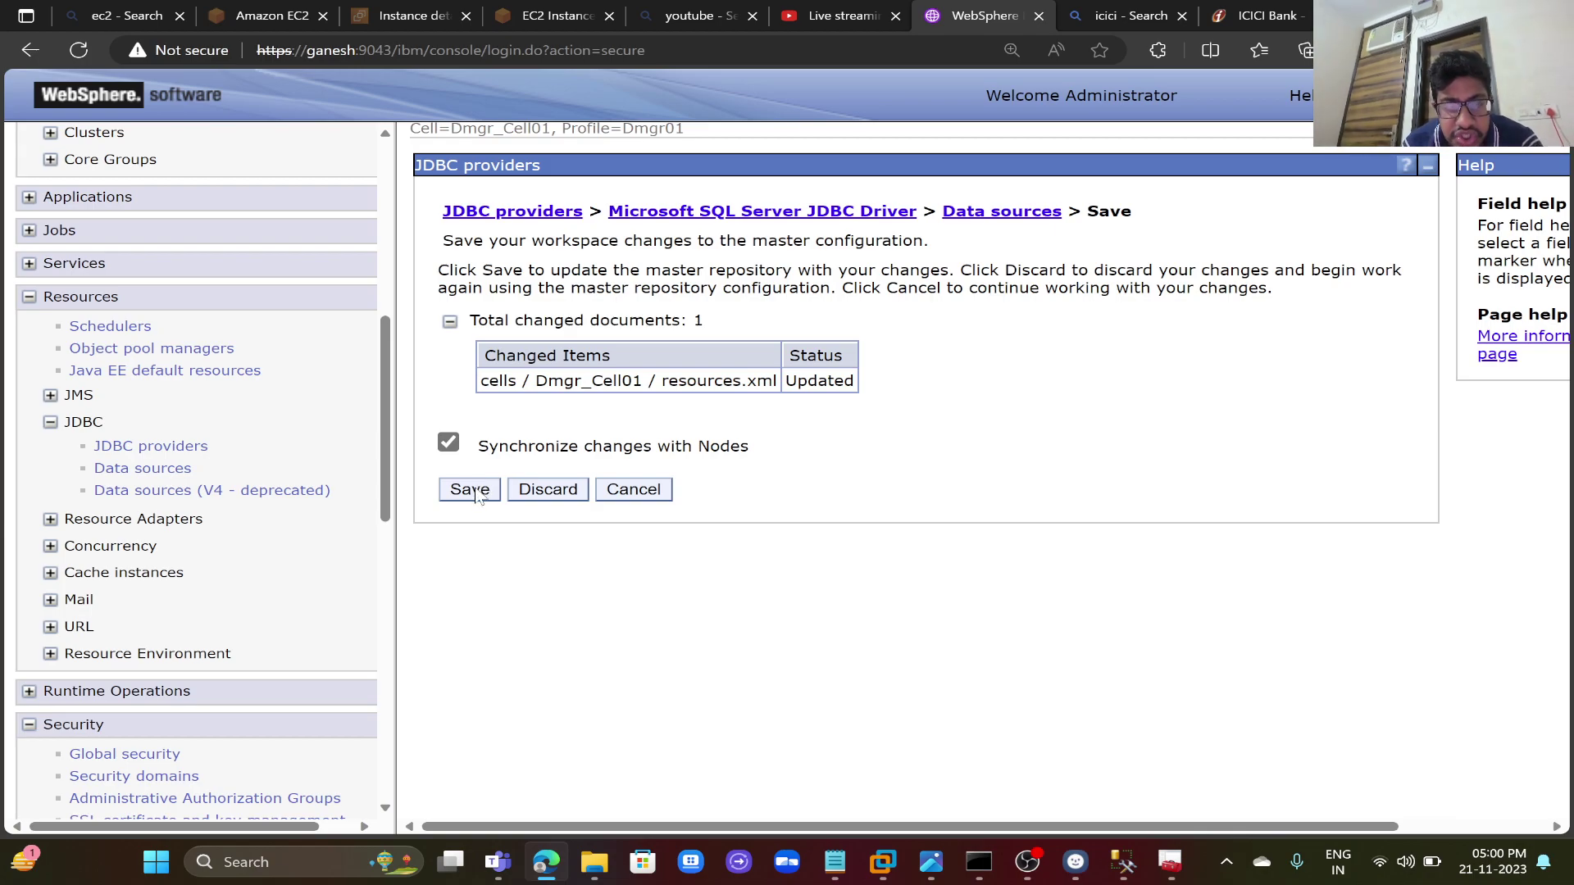
click(470, 490)
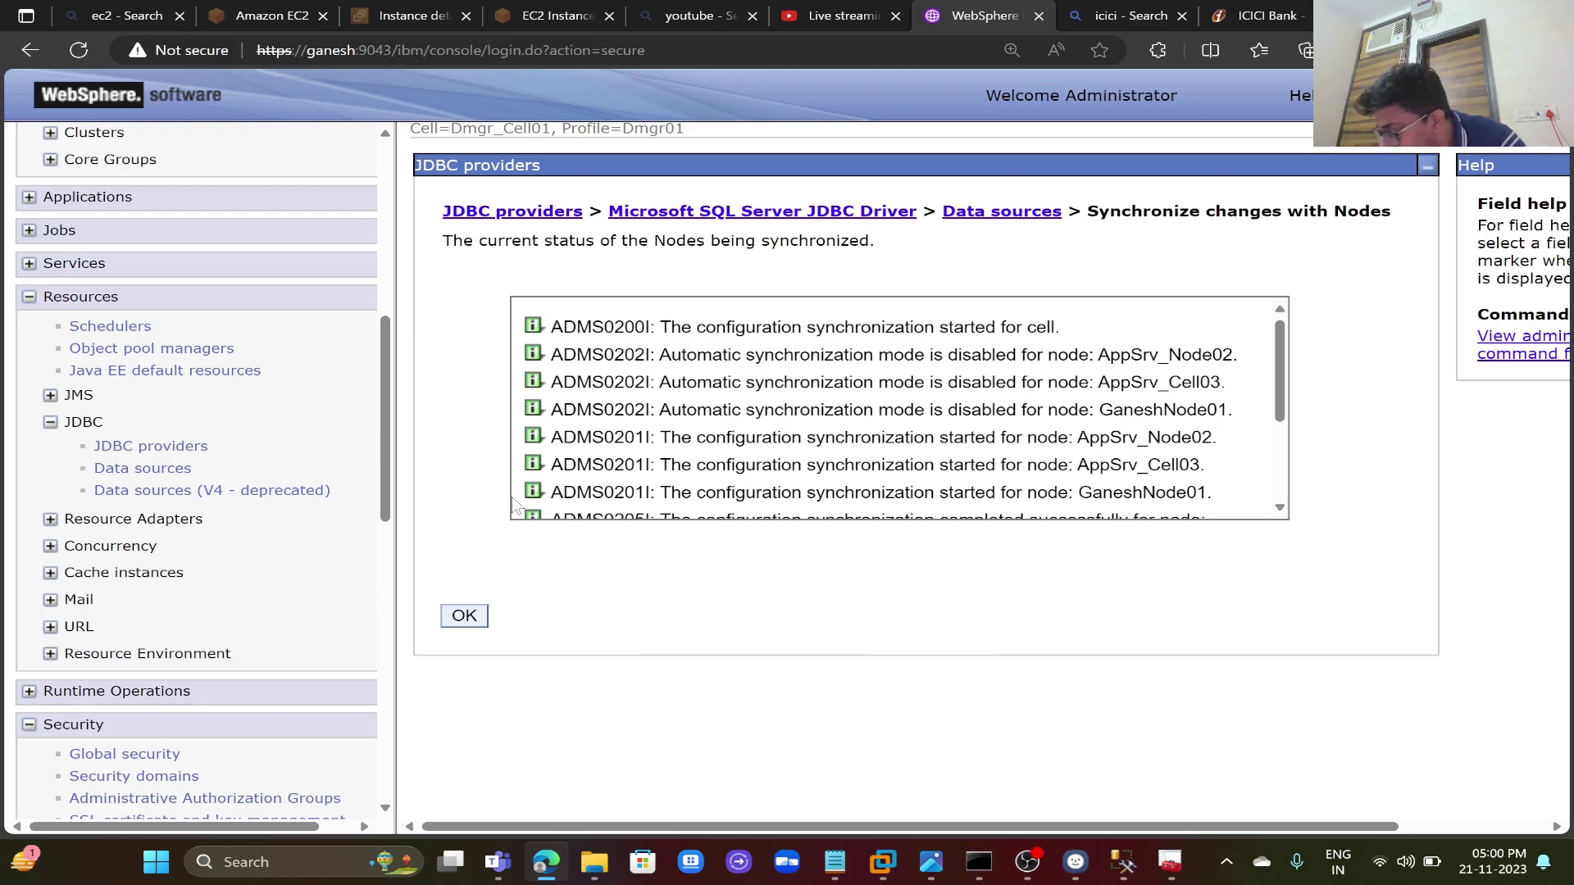
click(483, 621)
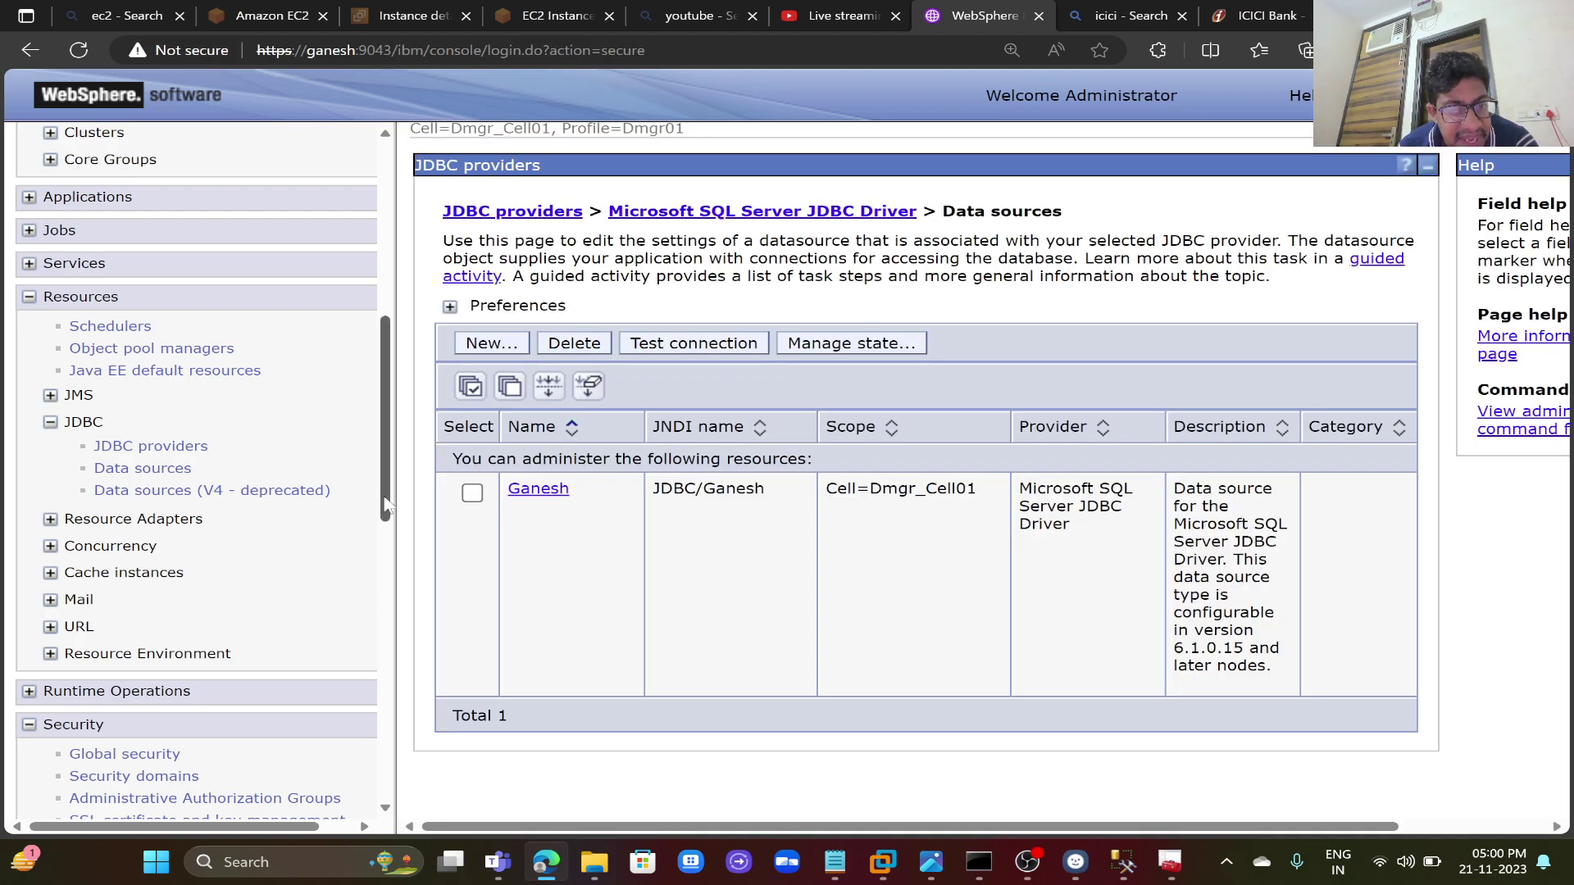
drag(385, 507, 375, 710)
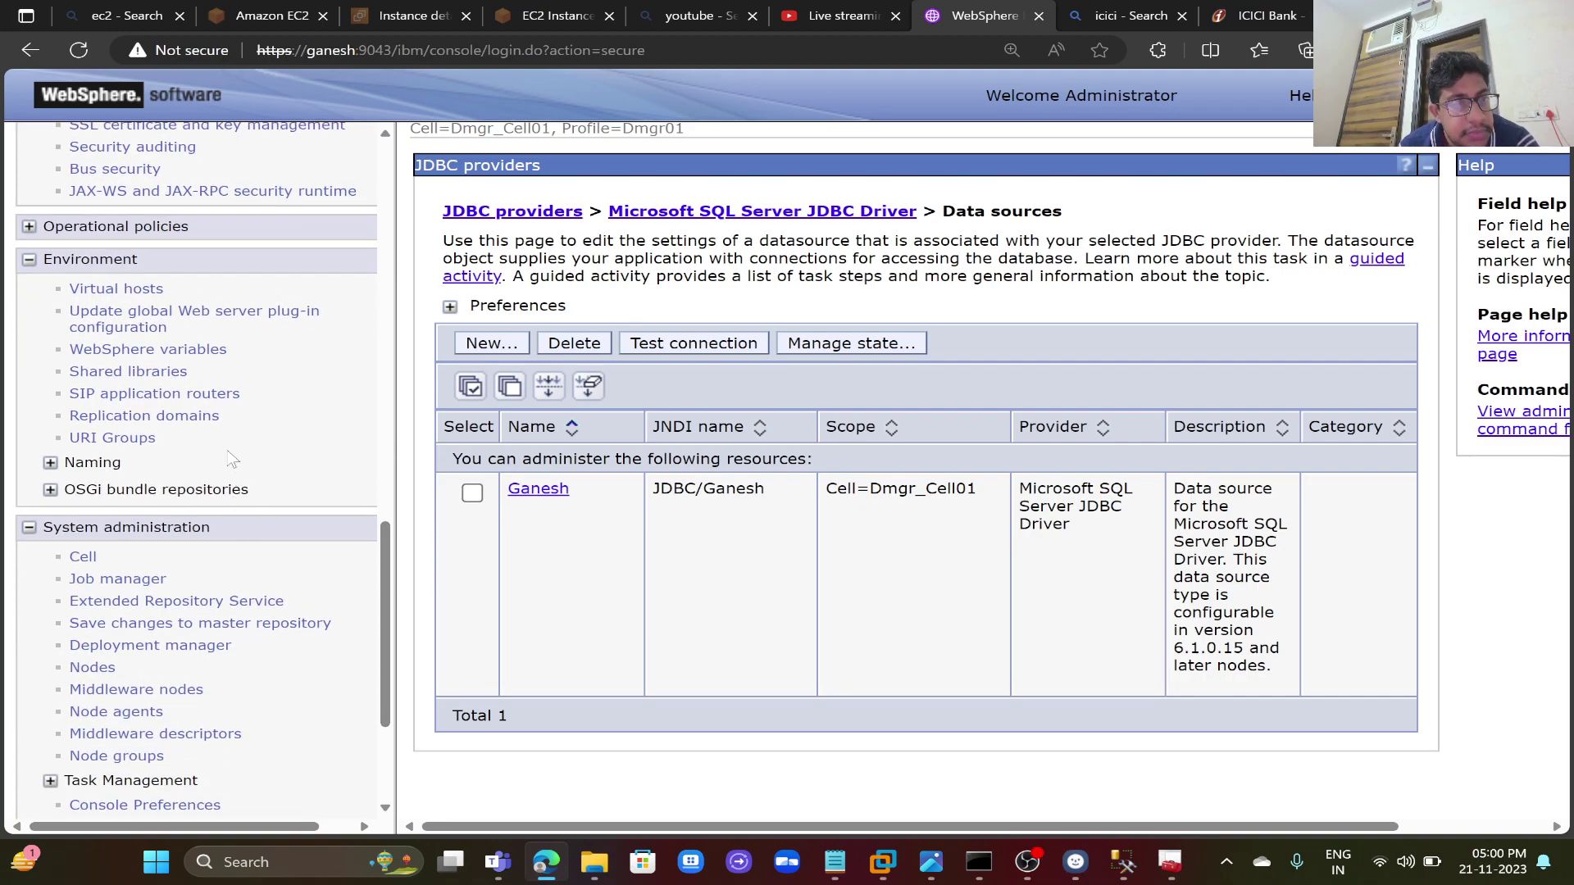
- Apply the MSSQLSERVER_JDBC_DRIVER_PATH WebSphere variable settings
click(211, 358)
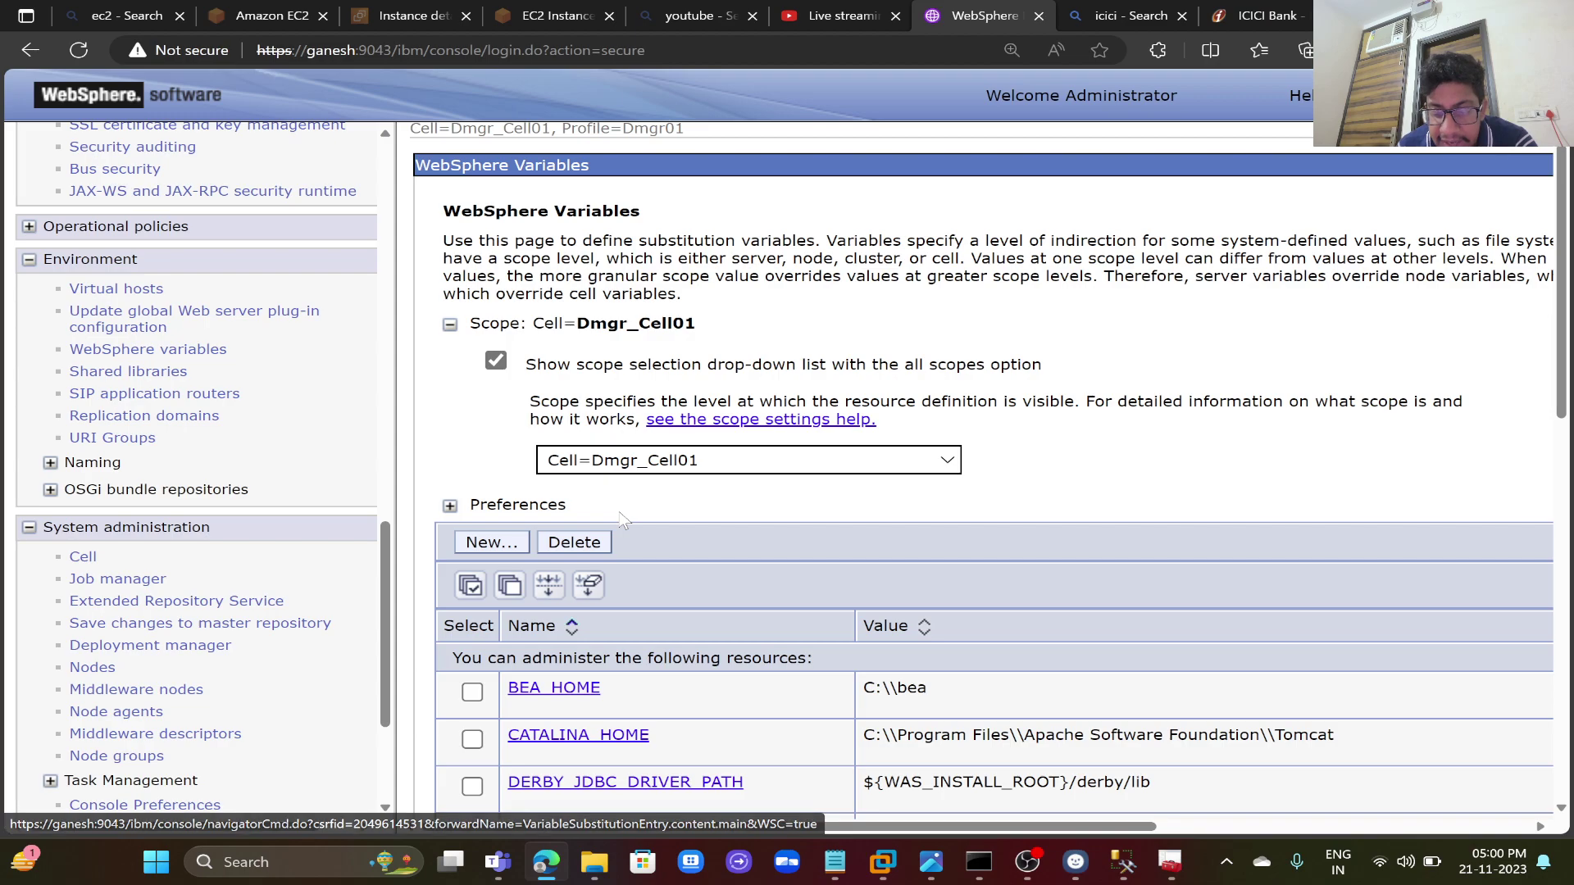
scroll(623, 518, down, 10)
scroll(623, 519, down, 1)
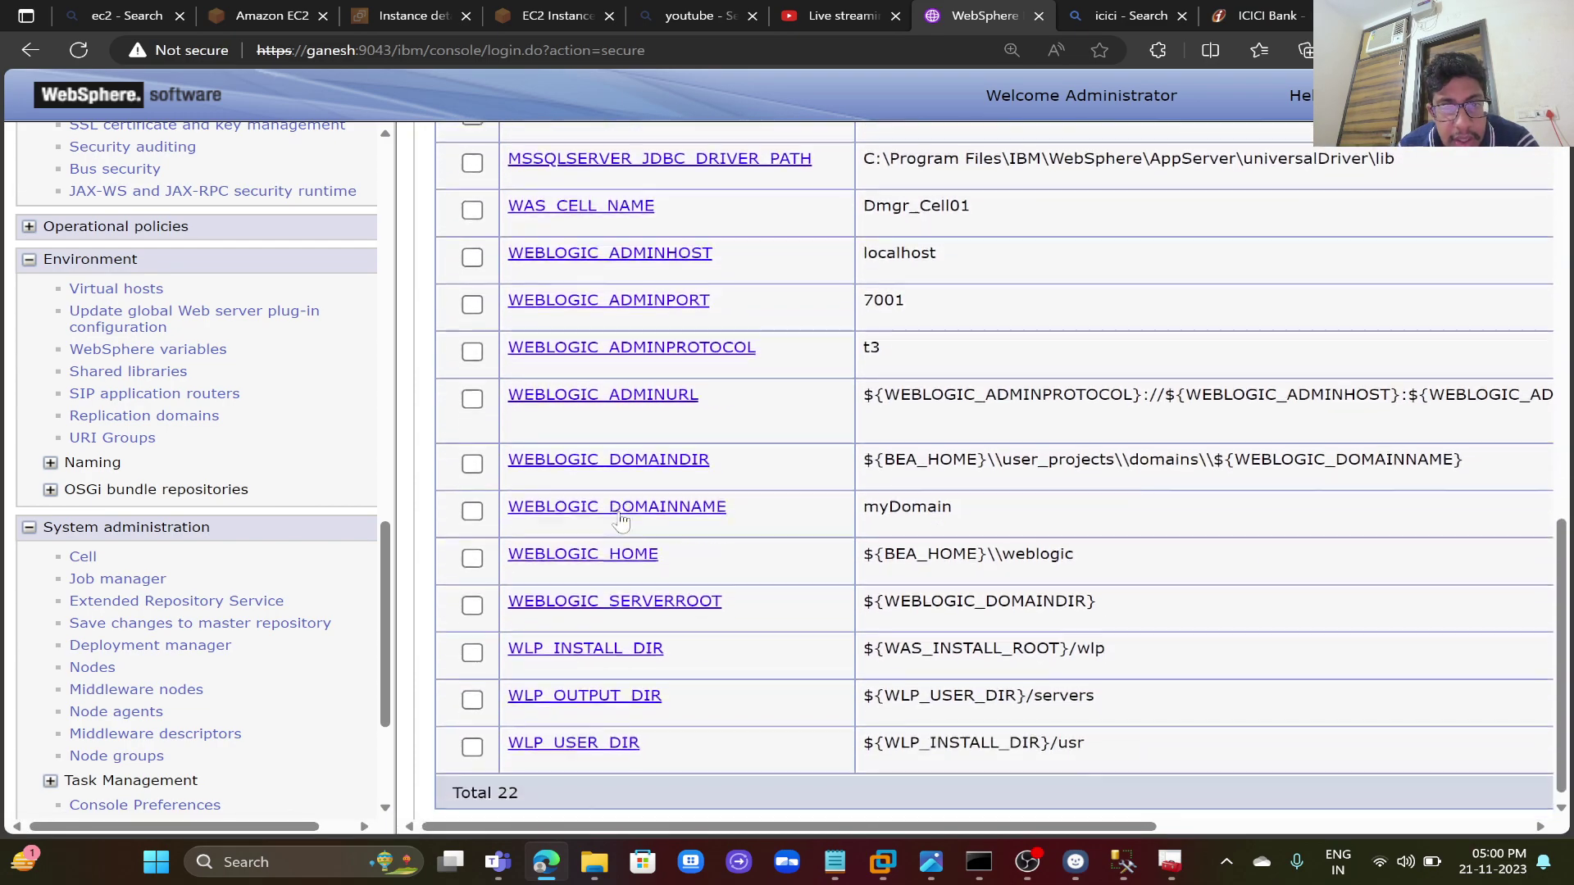
scroll(623, 519, up, 4)
scroll(623, 519, up, 1)
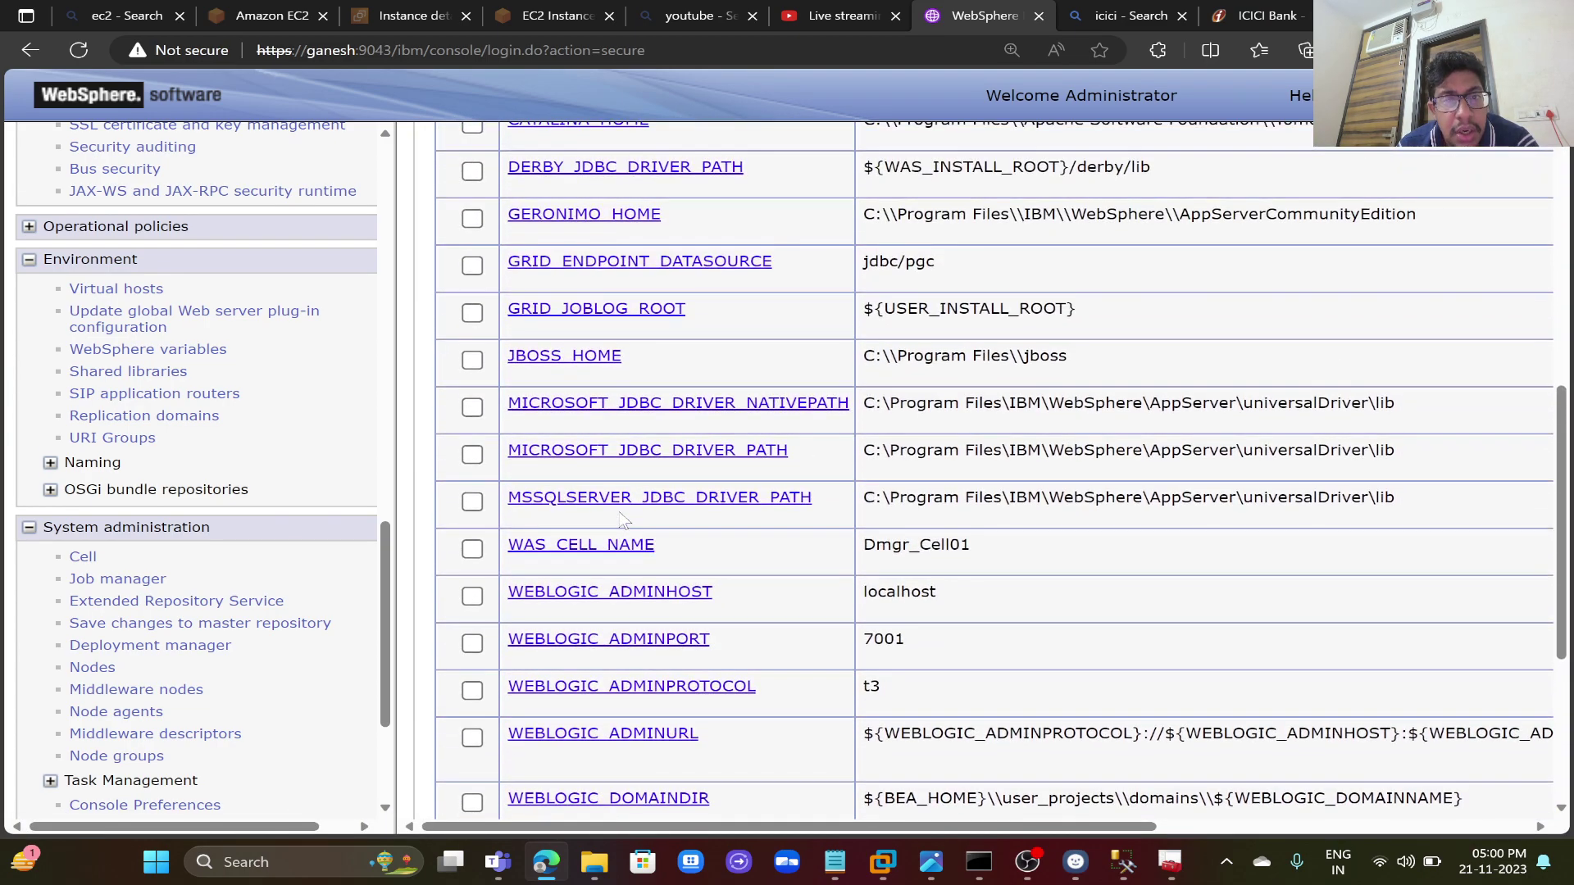
click(678, 502)
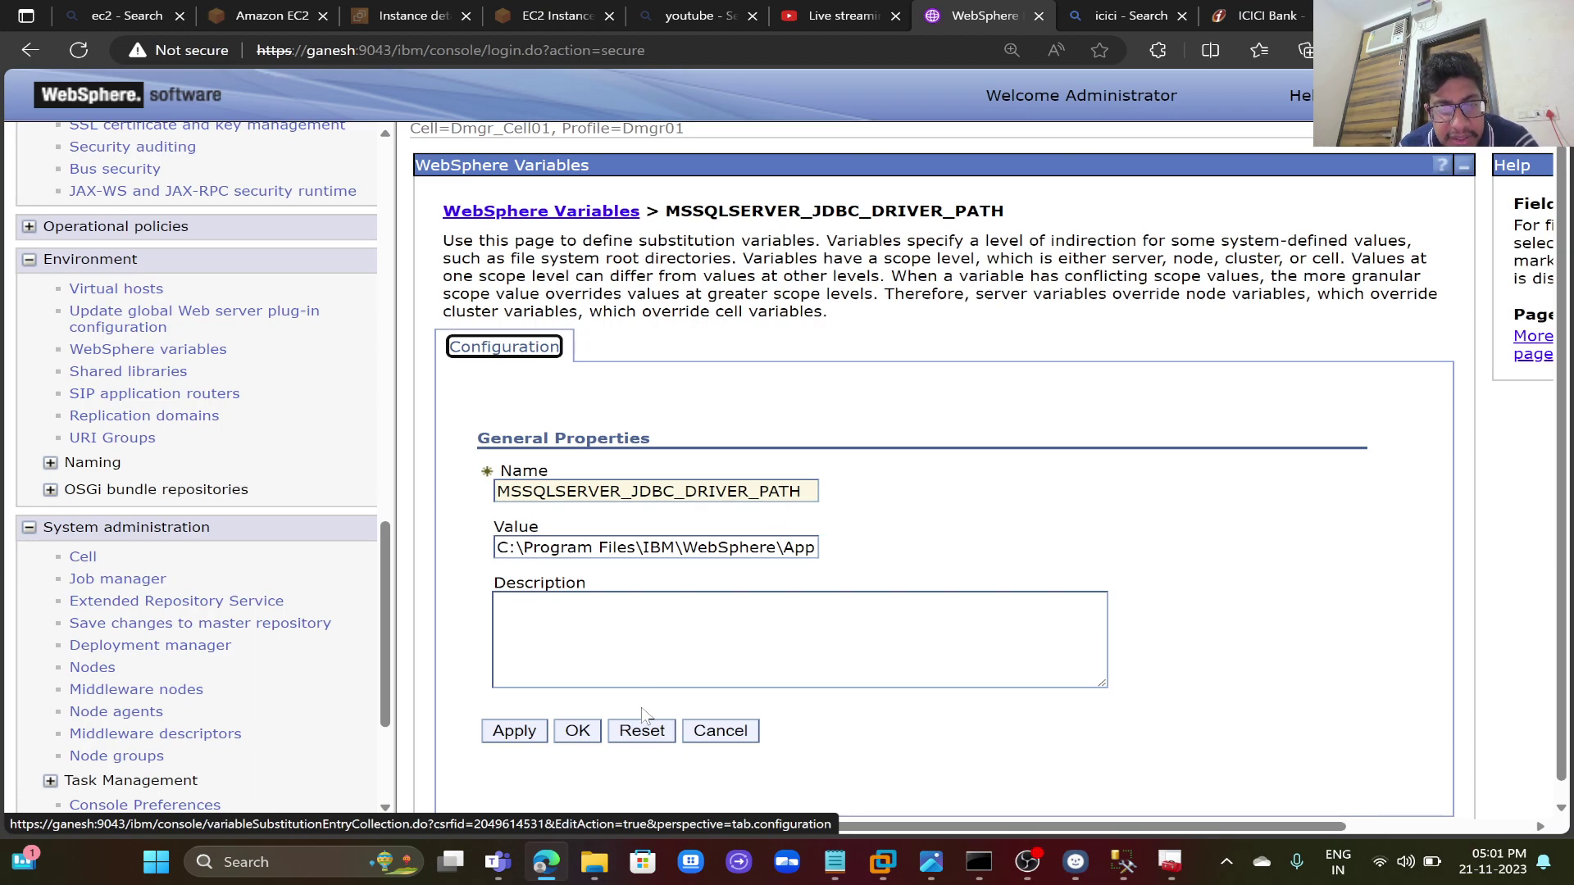
click(529, 732)
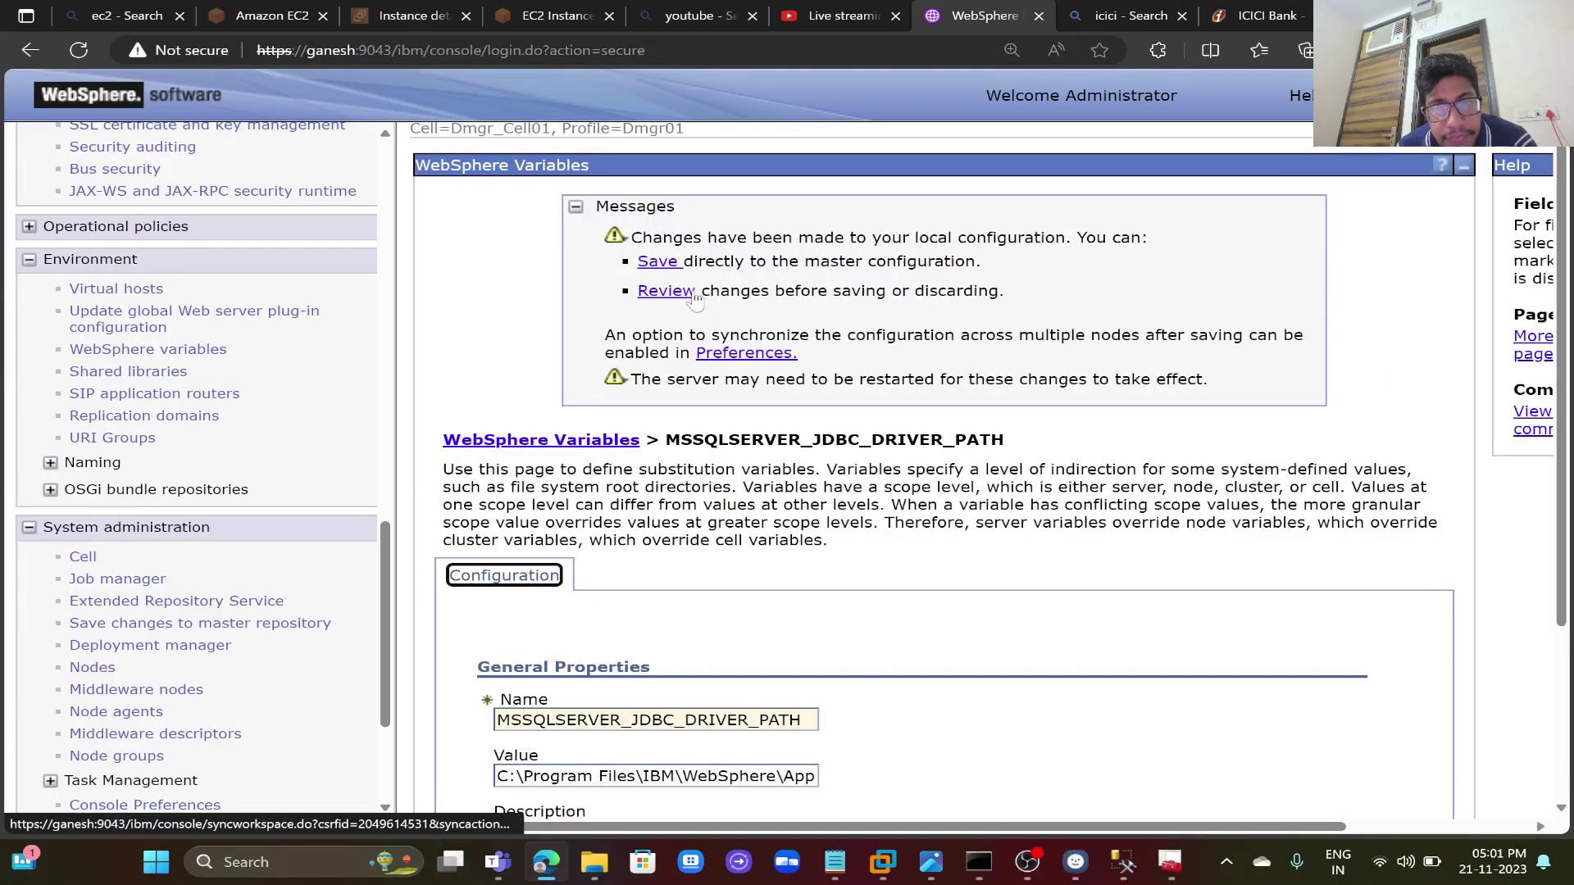
- Save the variable change to the master configuration, synchronized with the nodes
click(681, 292)
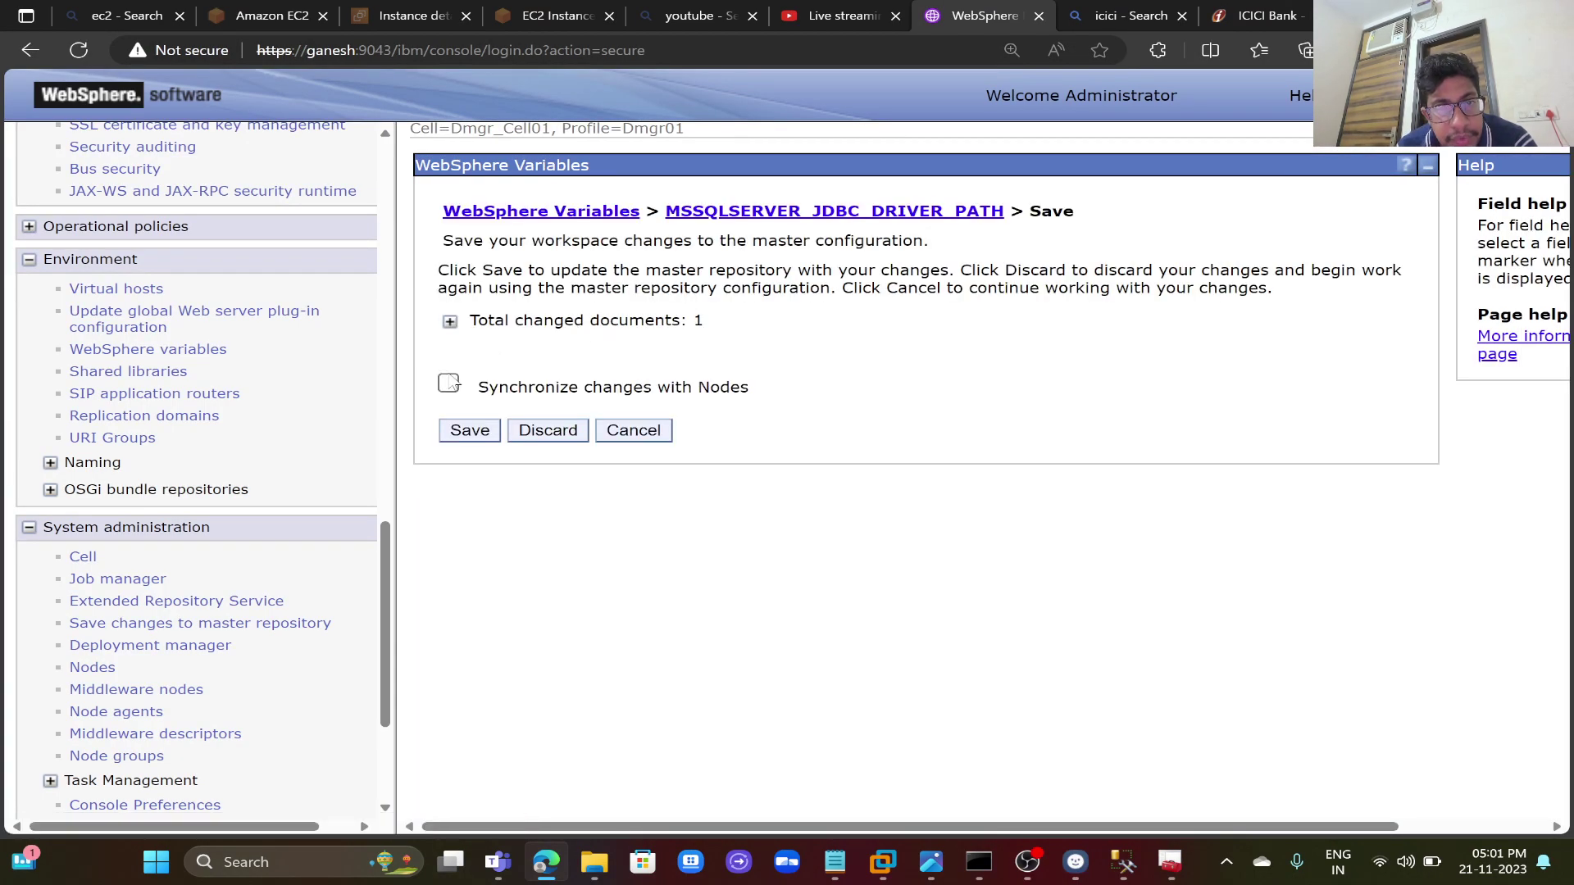
click(448, 383)
click(450, 322)
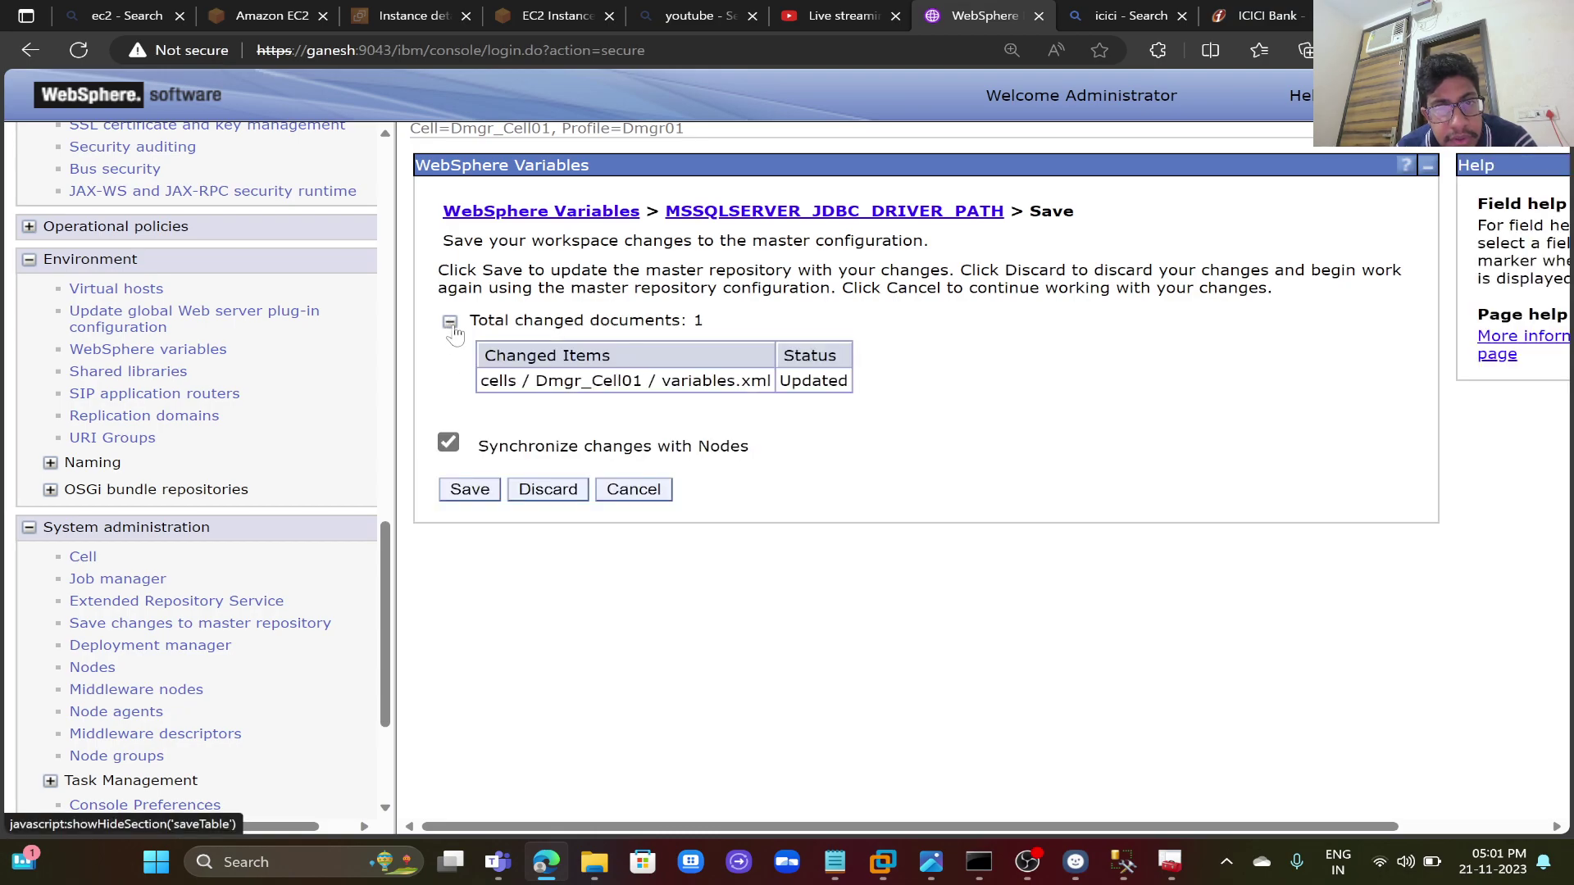
click(469, 492)
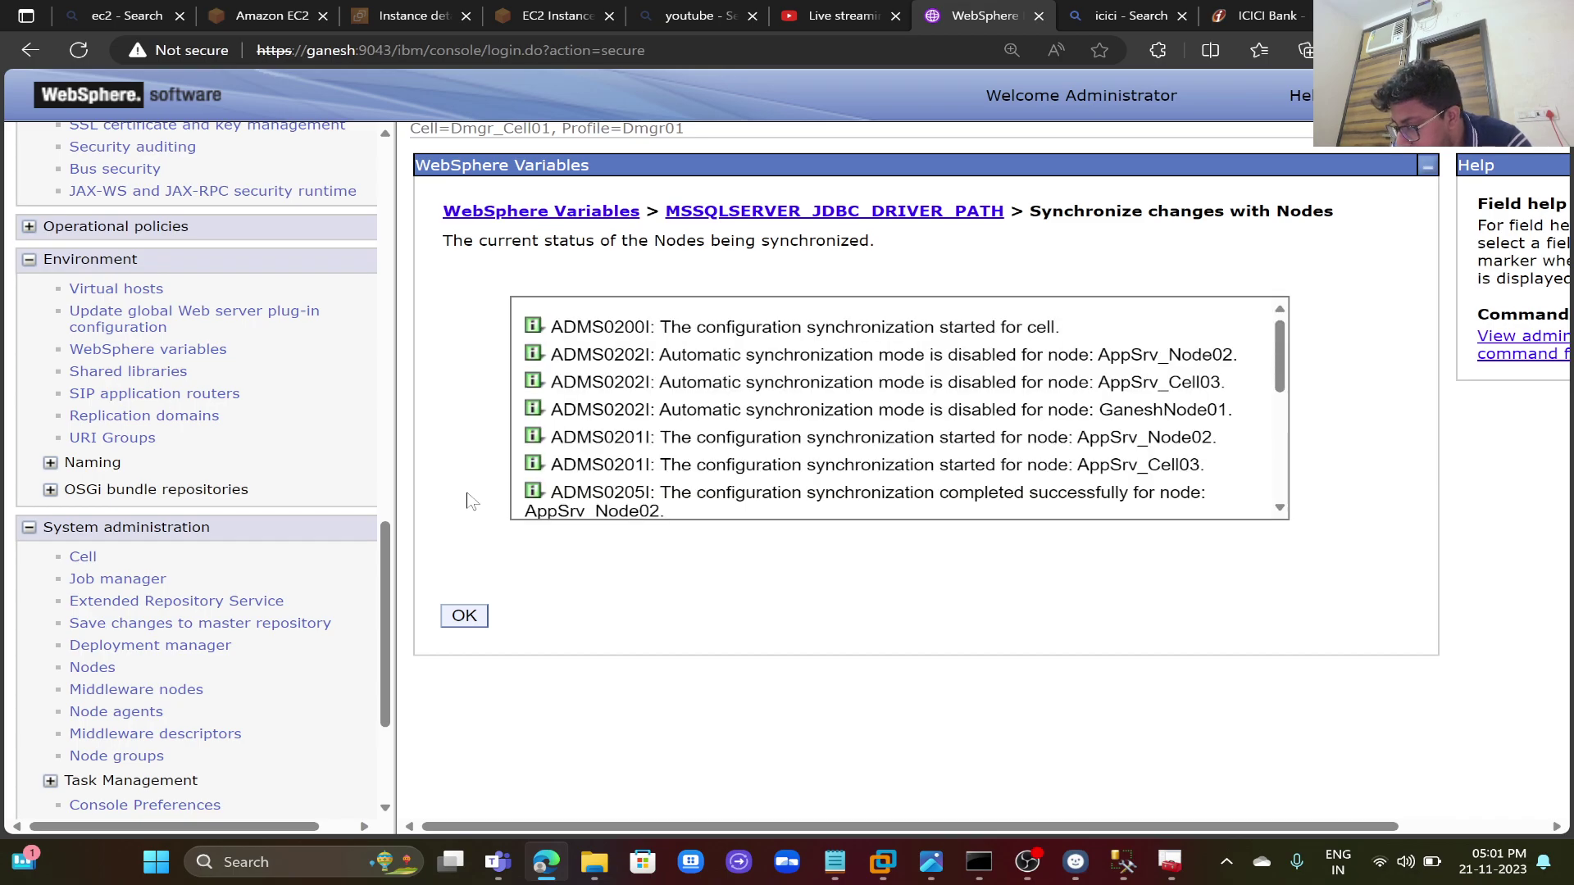
click(470, 617)
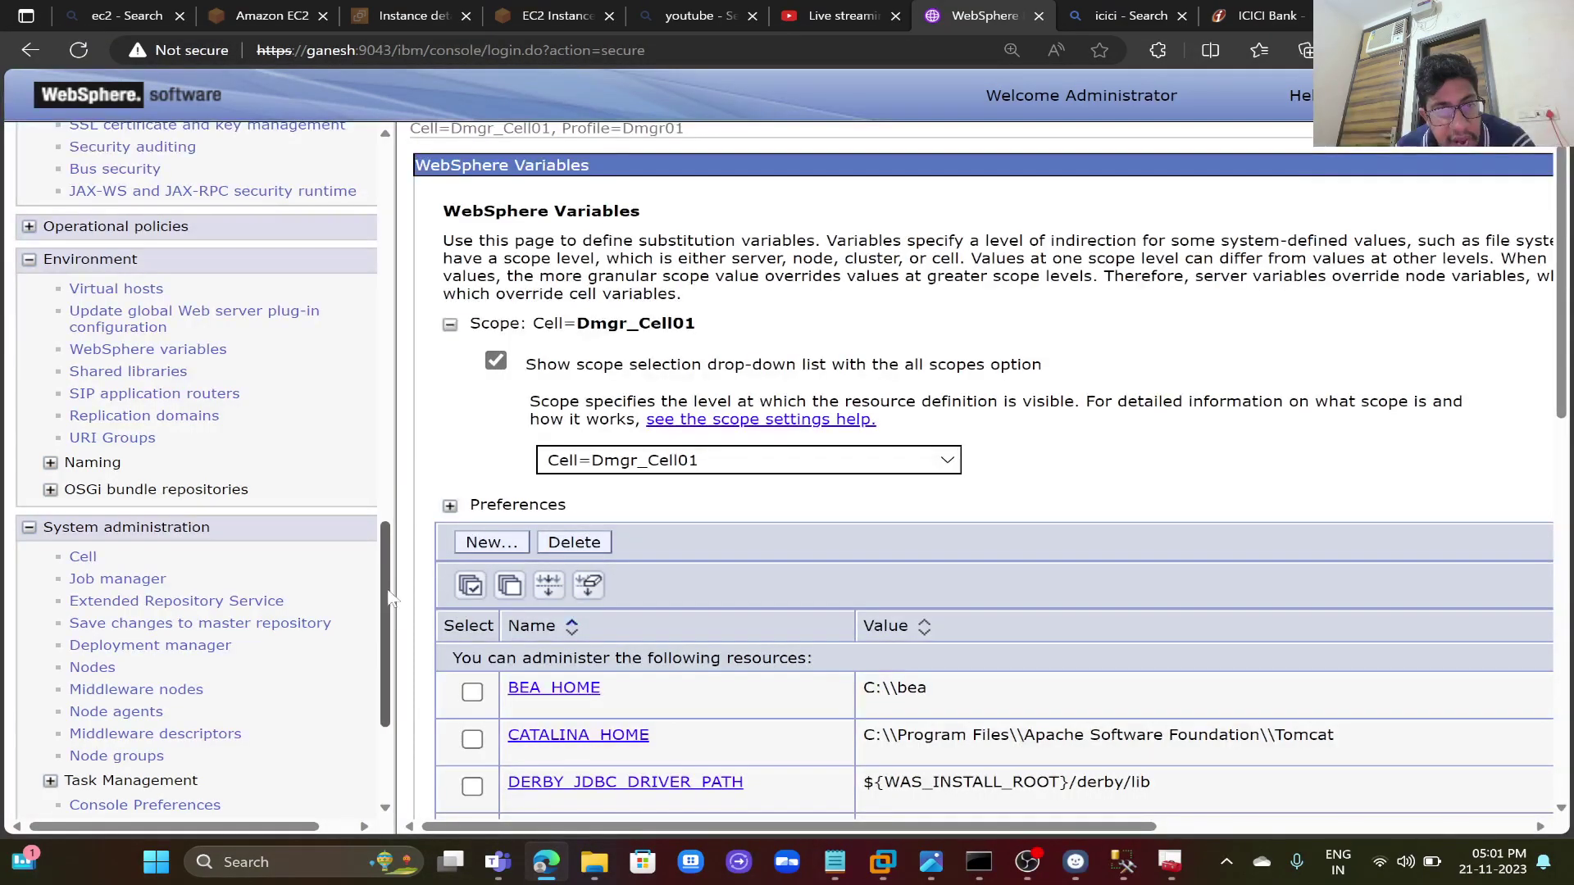
- Select all three node agents and restart all servers on them
drag(382, 601, 380, 719)
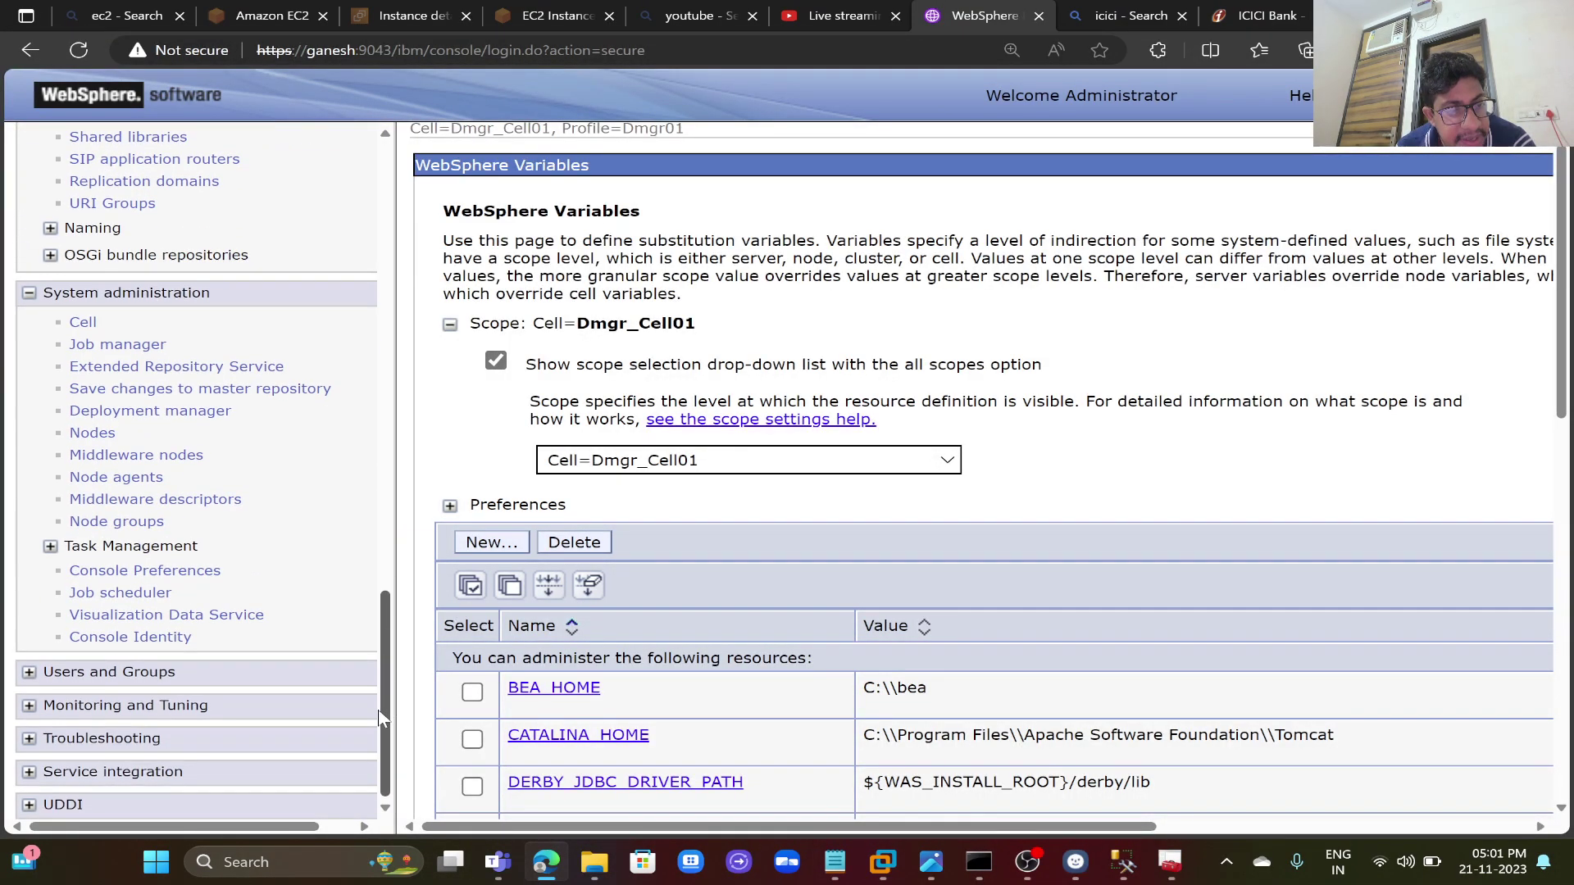
click(131, 478)
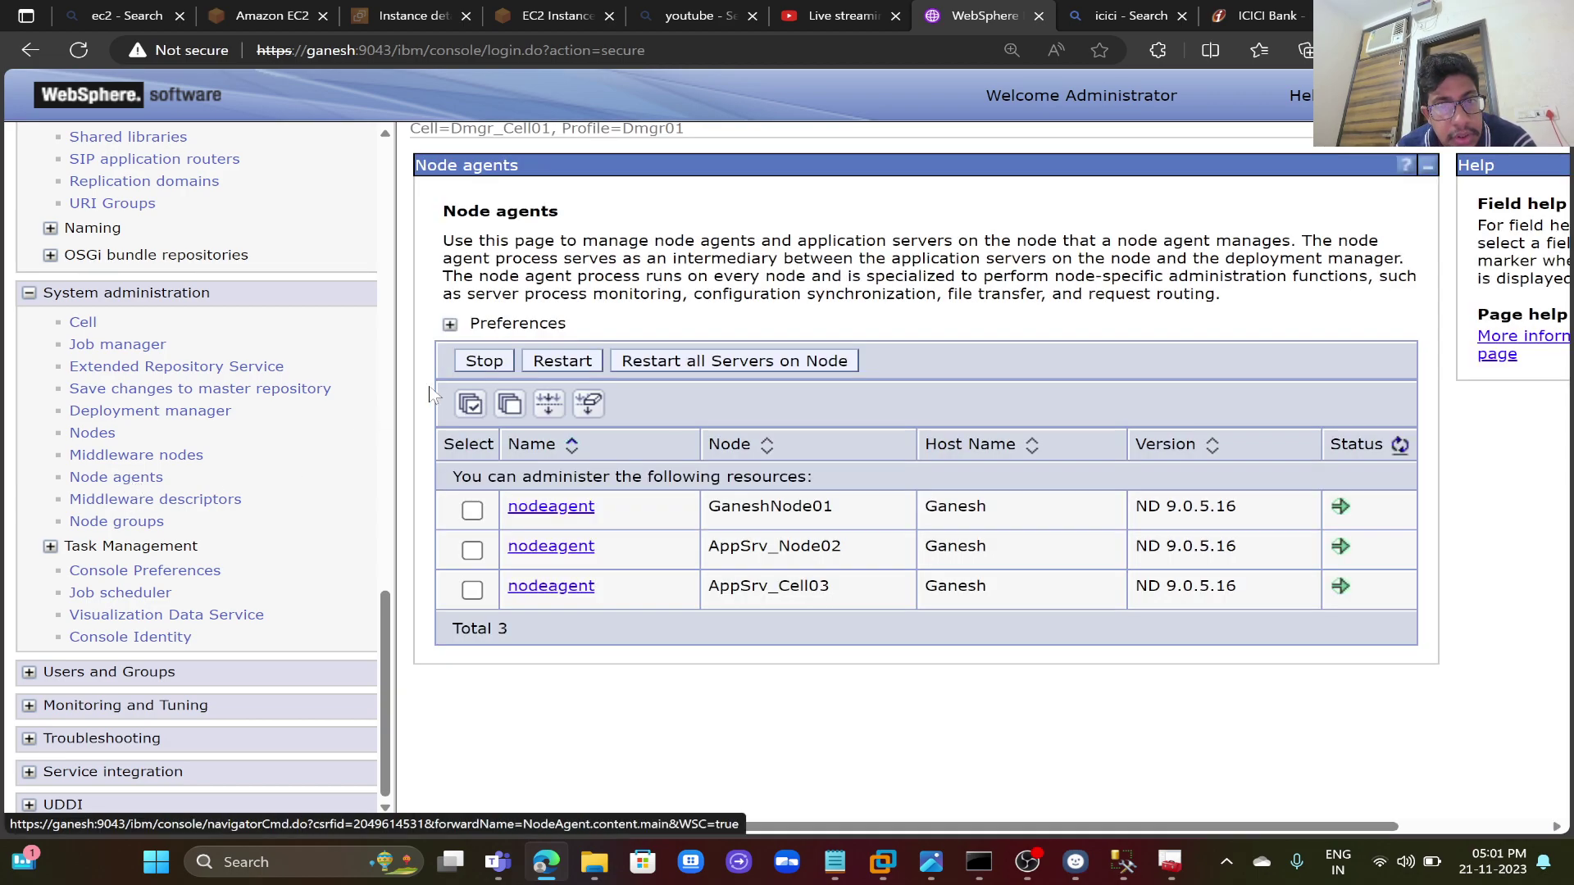
click(470, 406)
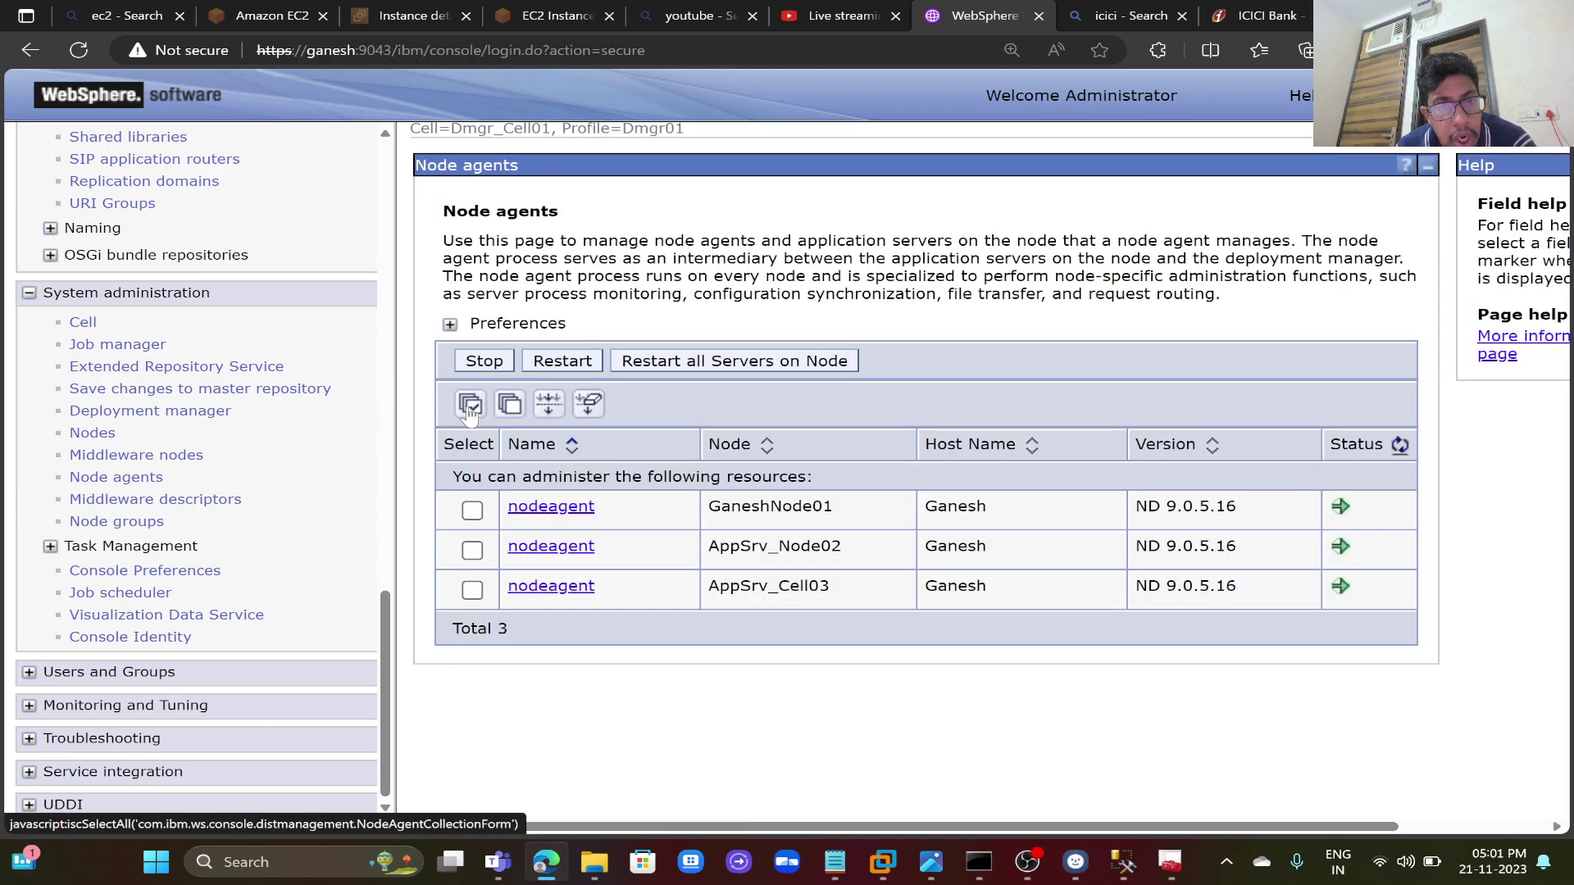
click(672, 369)
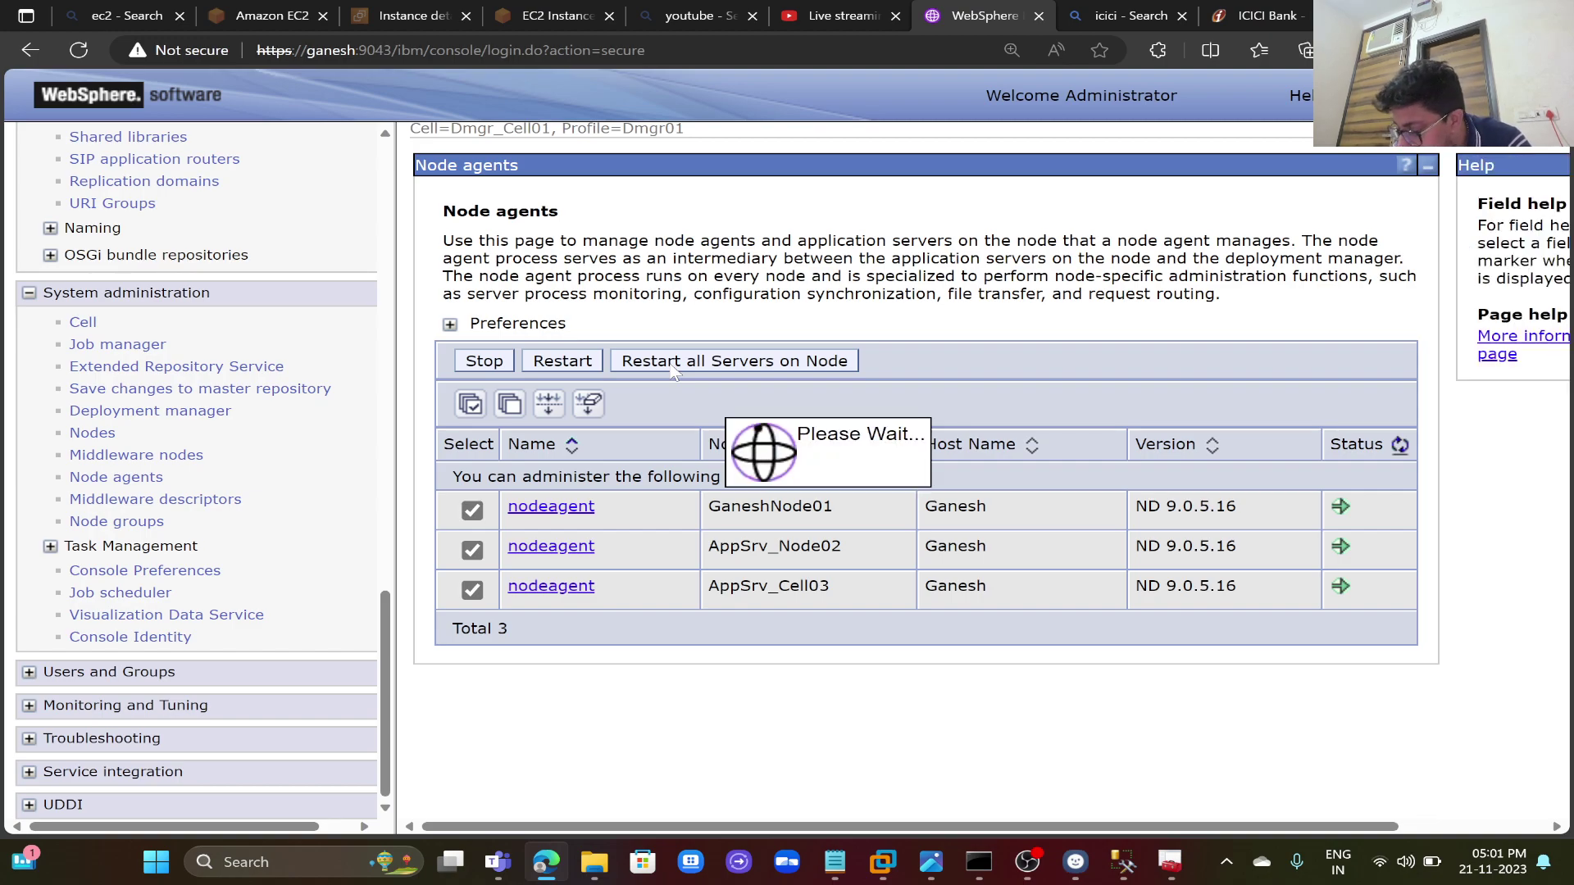
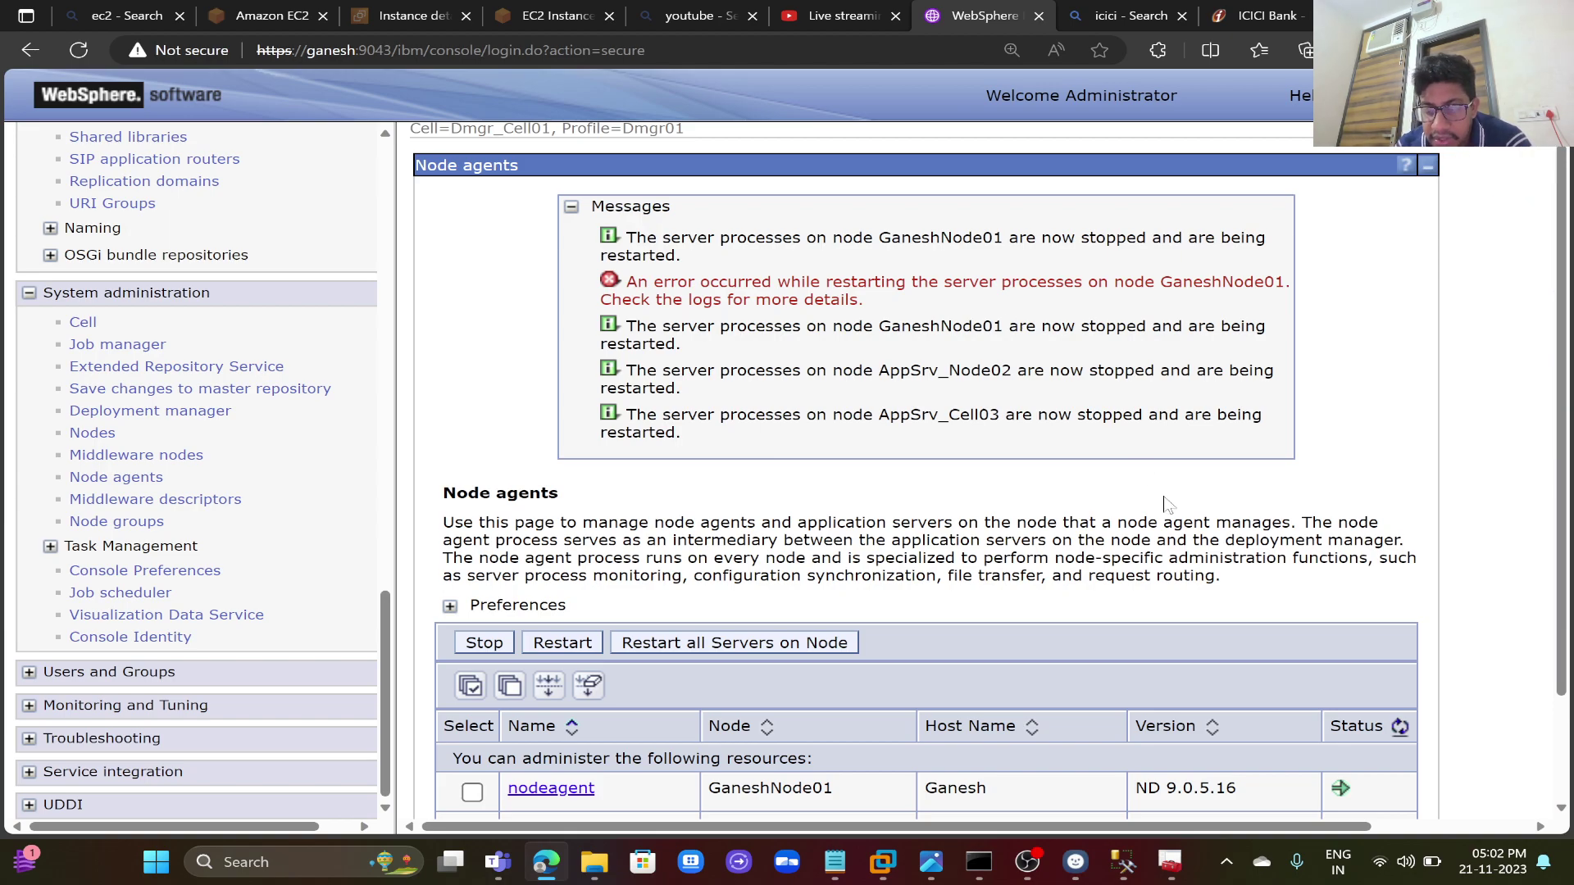
- Refresh the Node agents statuses until all three ND 9.0.5.16 node agents show running
scroll(1167, 504, down, 2)
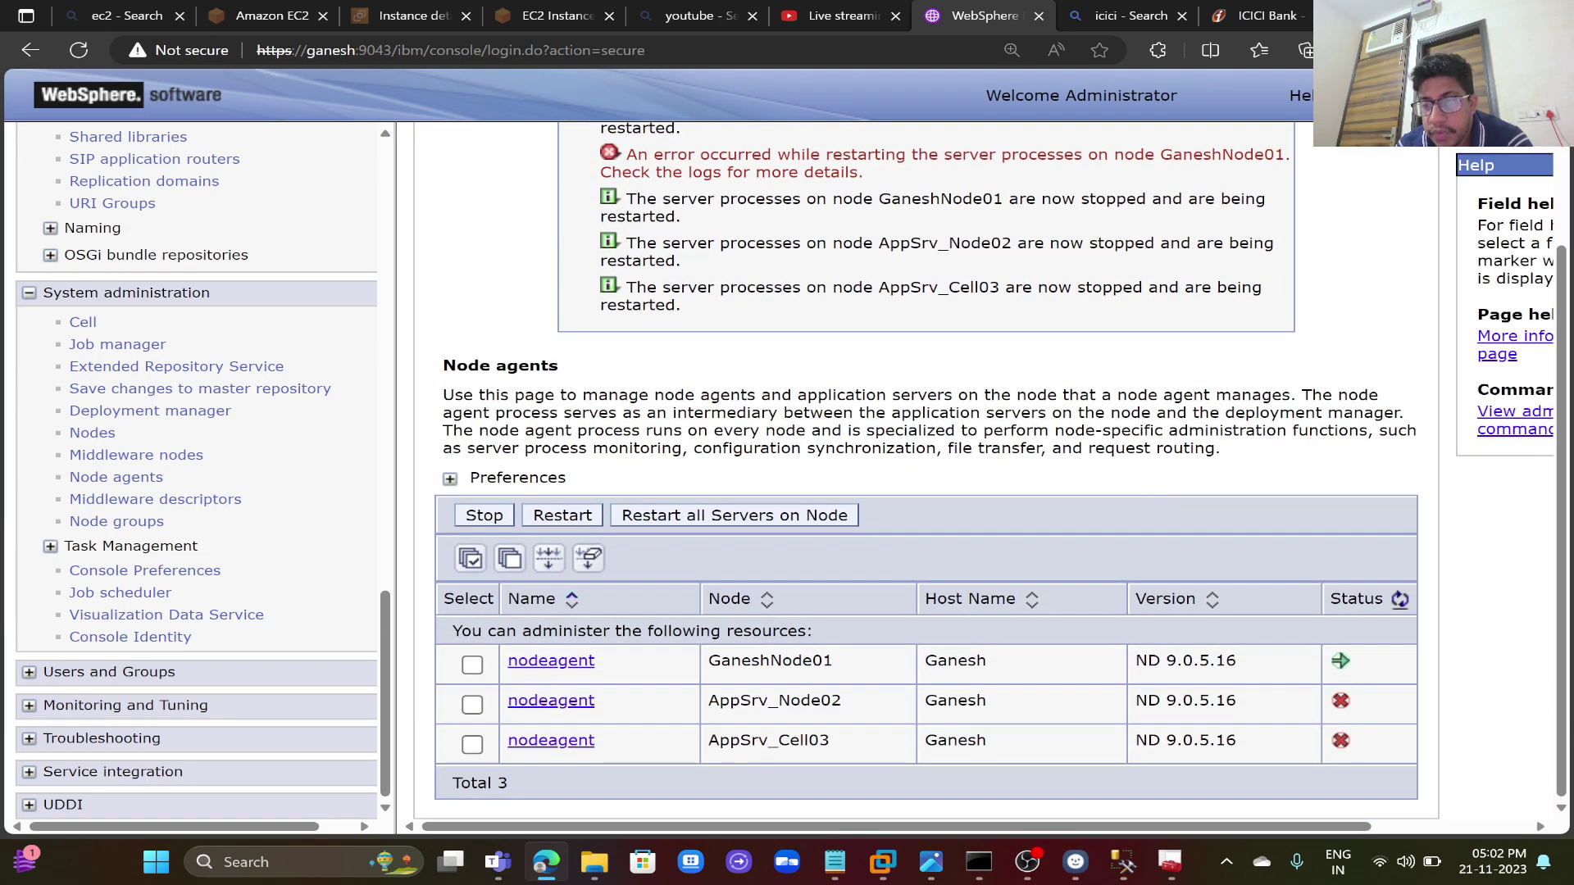
click(1400, 600)
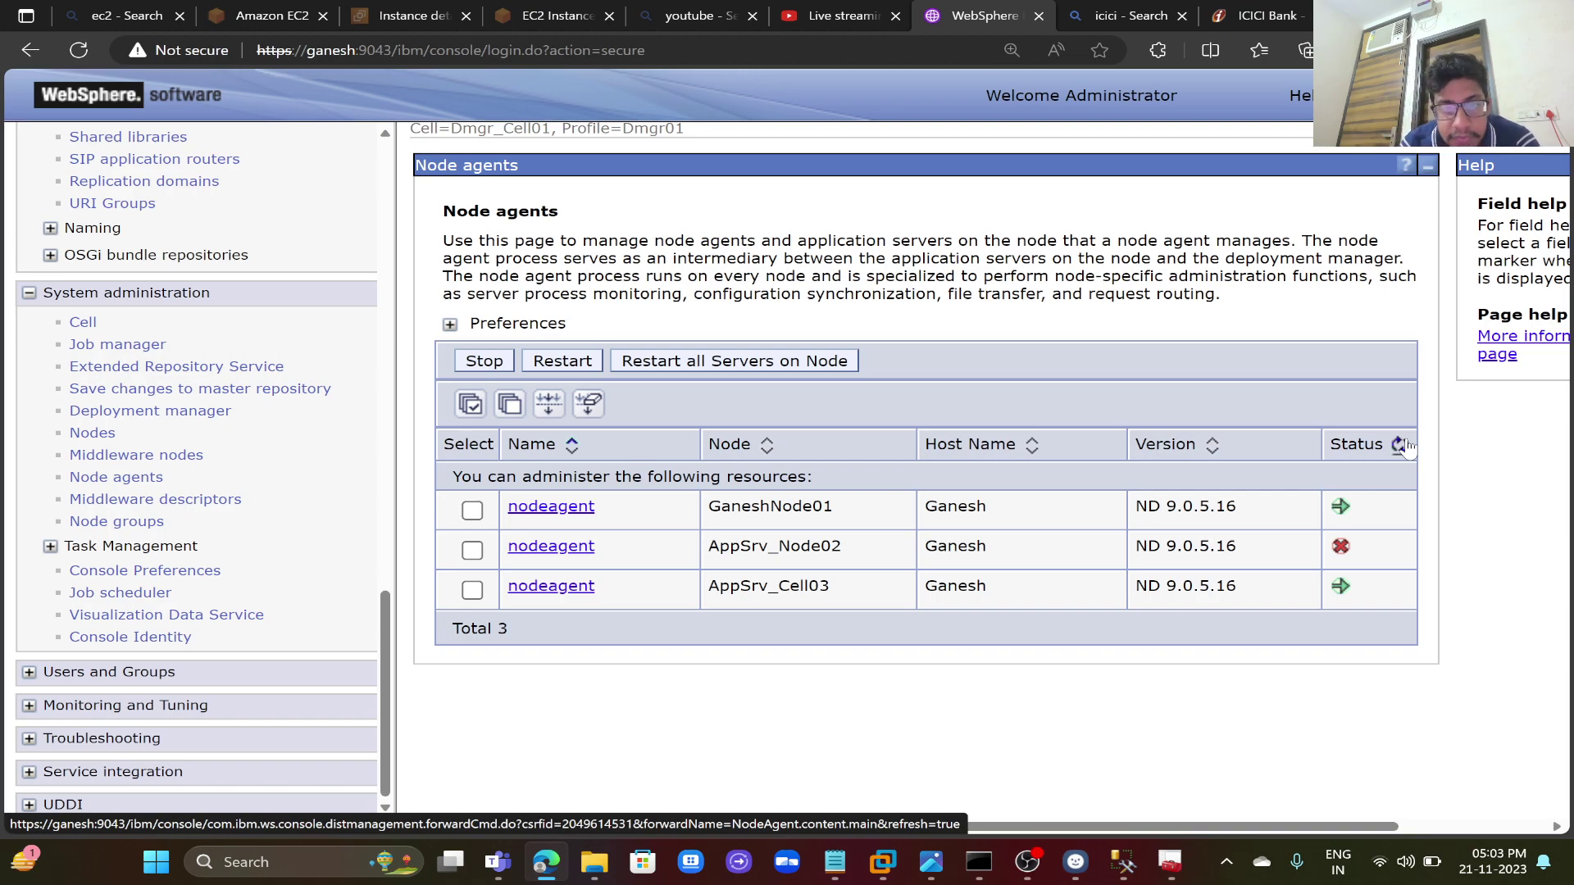
click(1402, 445)
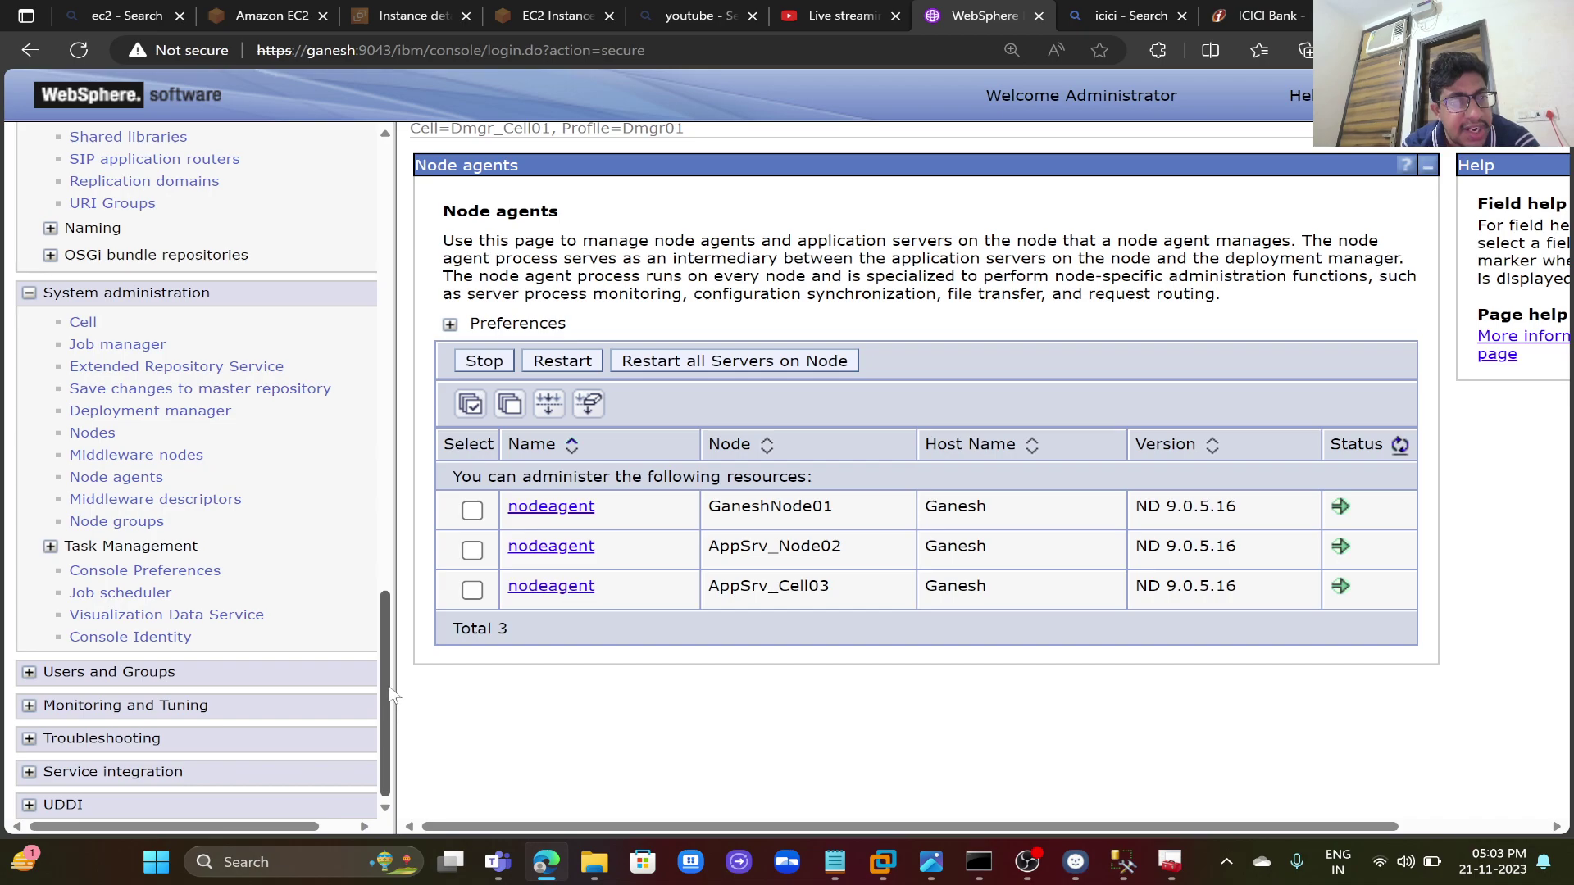
drag(391, 664, 390, 420)
scroll(188, 361, up, 8)
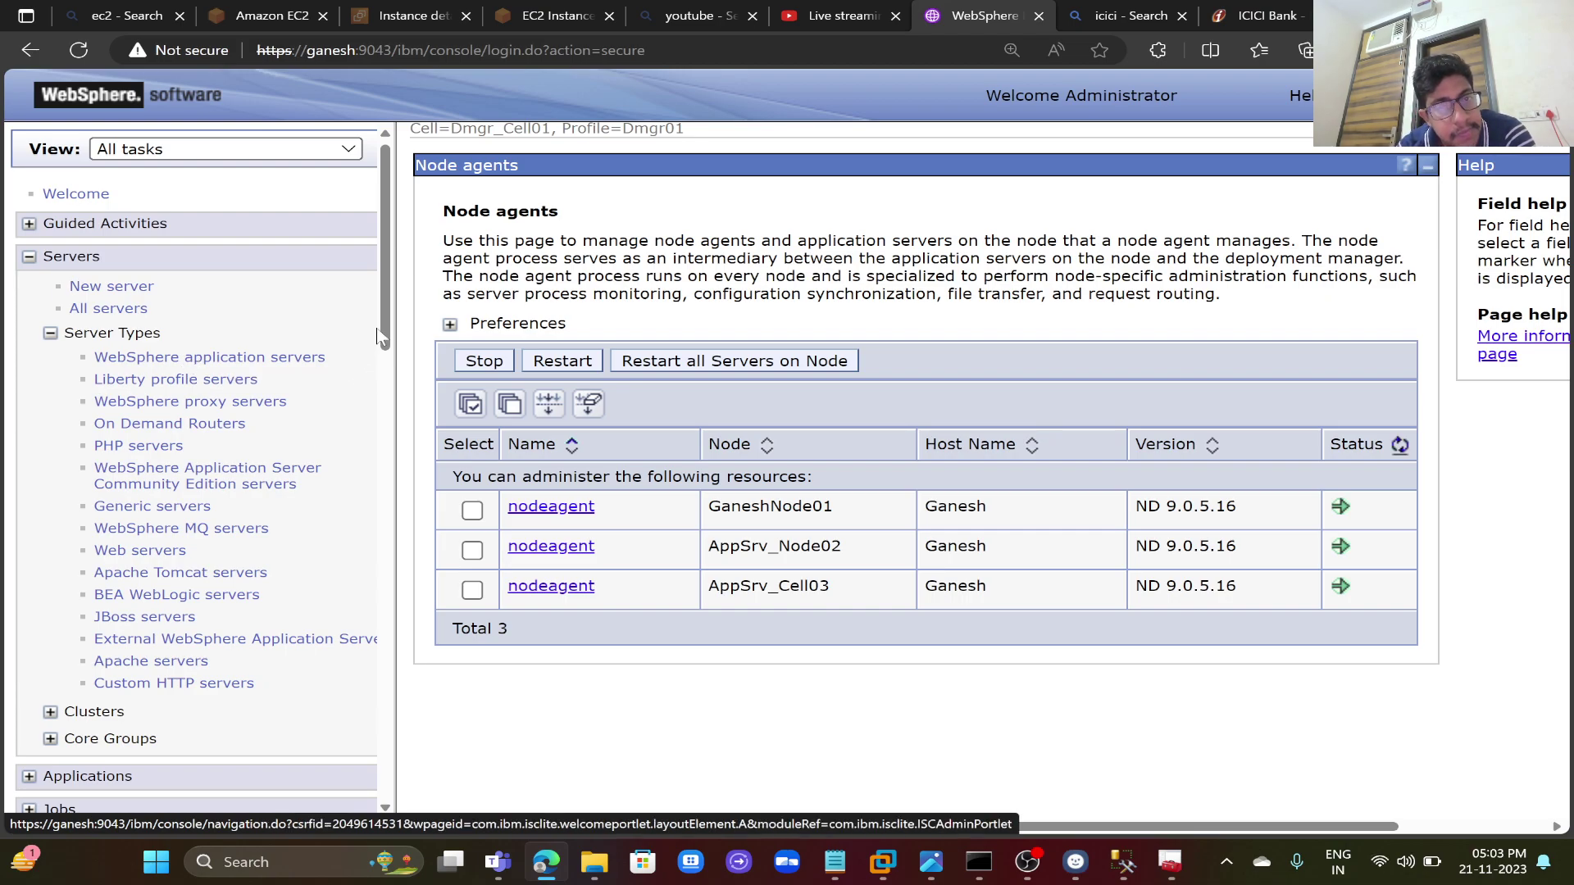
- Test the connection of the Ganesh data source under Microsoft SQL Server JDBC Driver, then open its JVM logs
drag(381, 325, 381, 491)
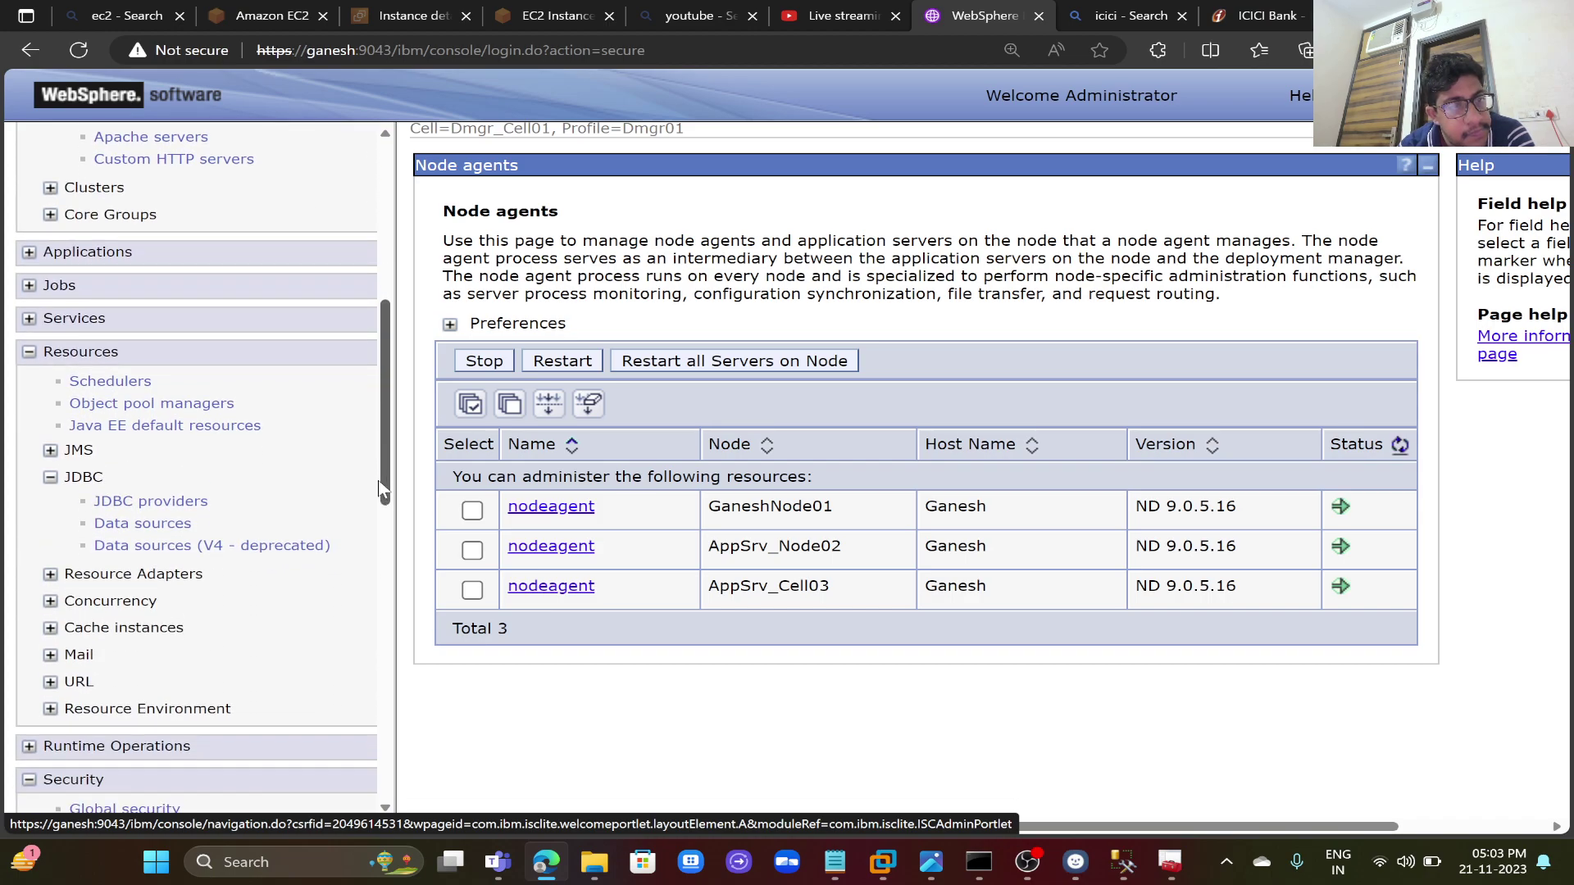
click(158, 503)
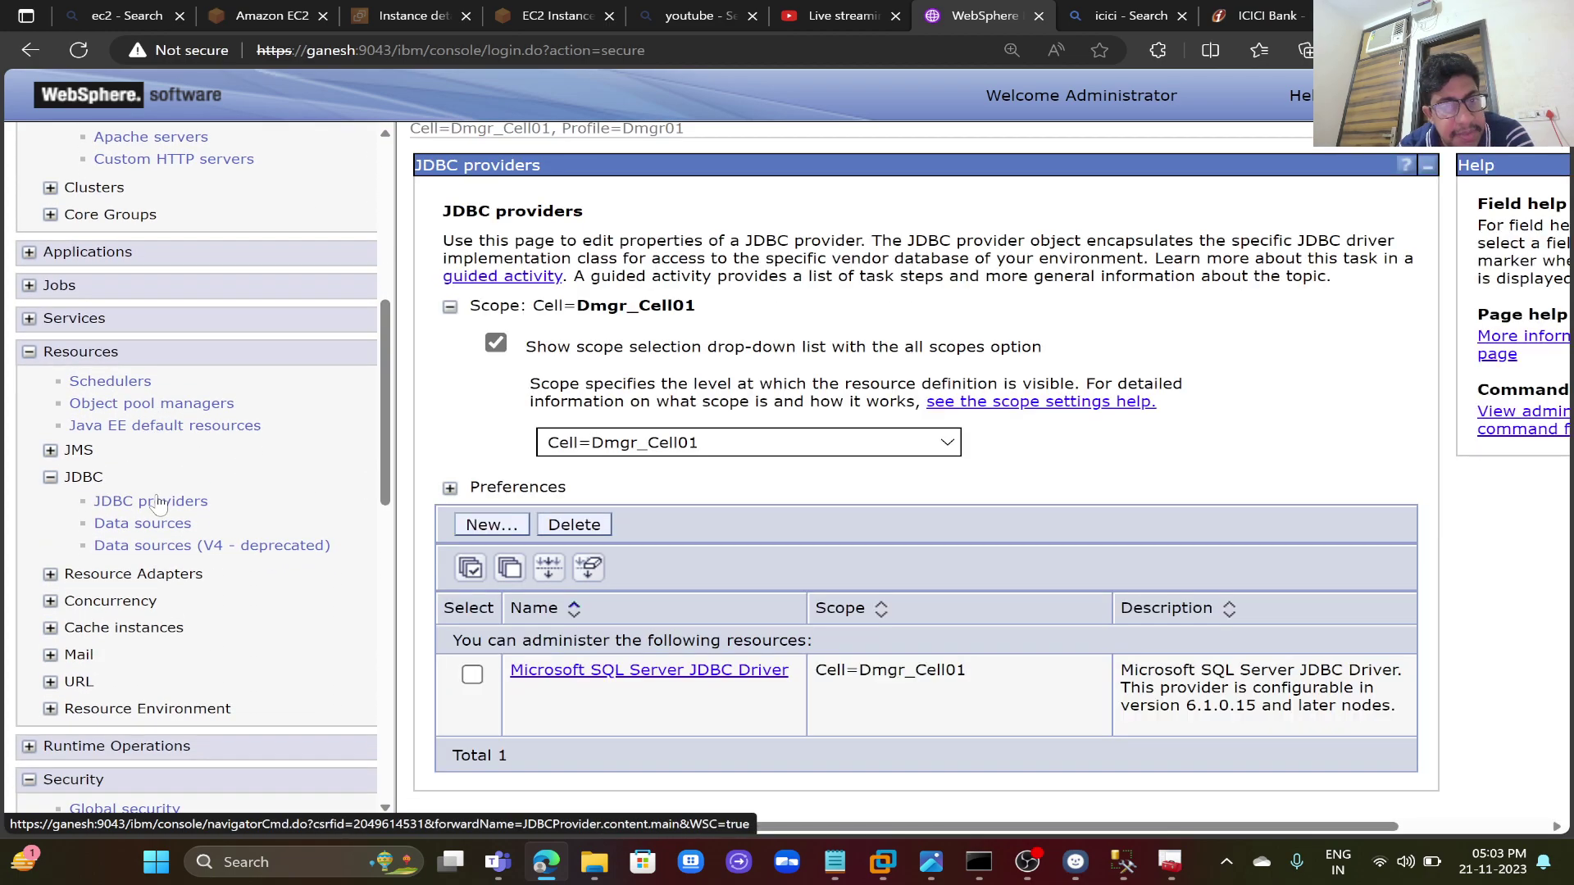
click(564, 672)
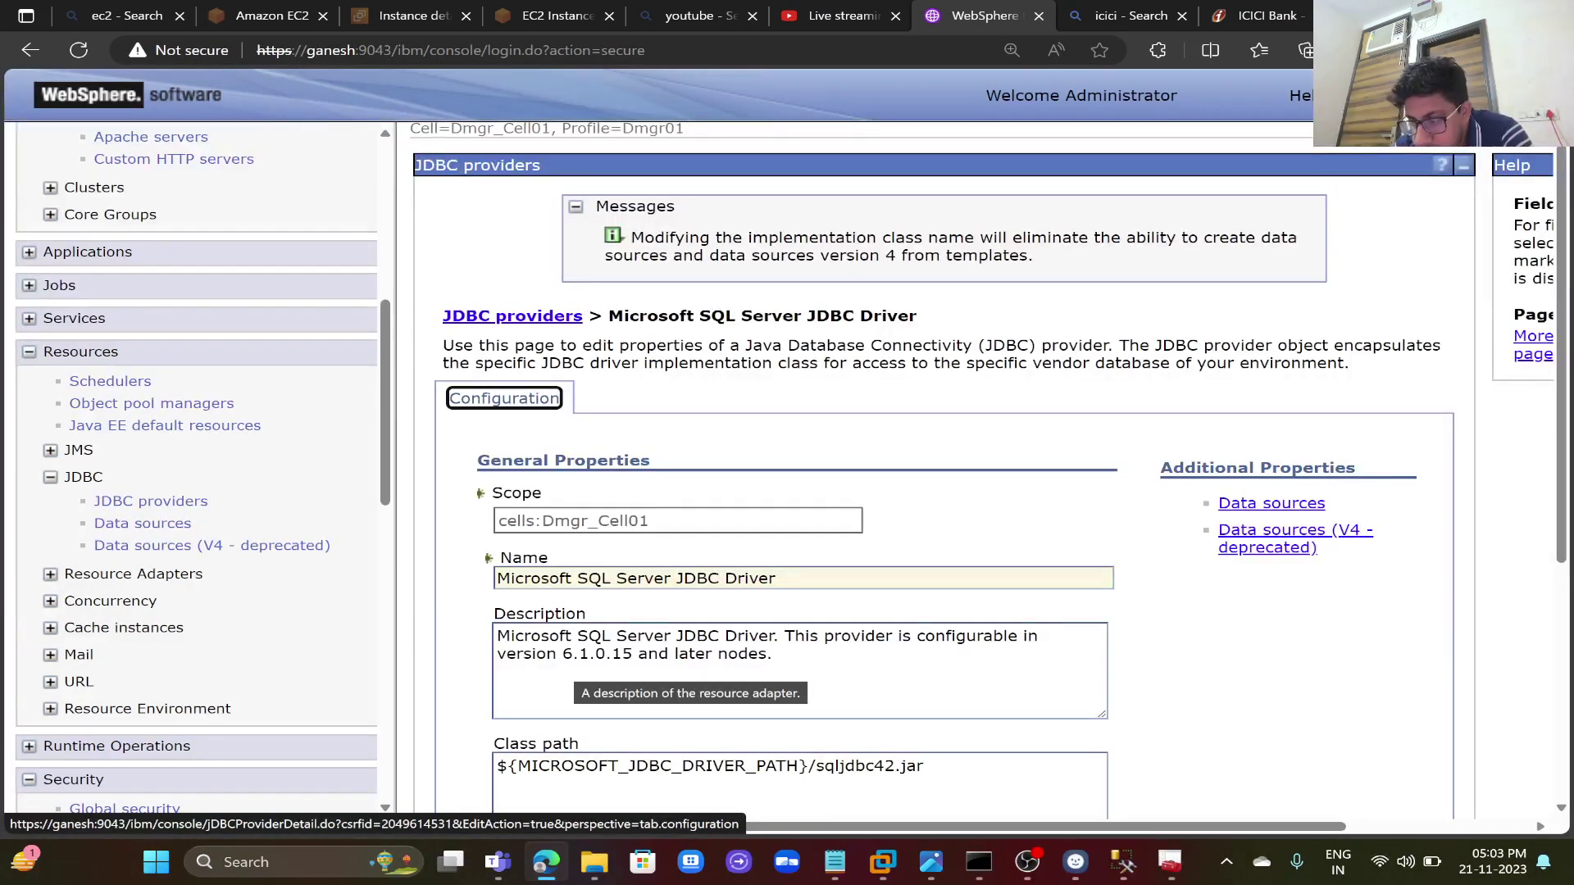
click(1271, 504)
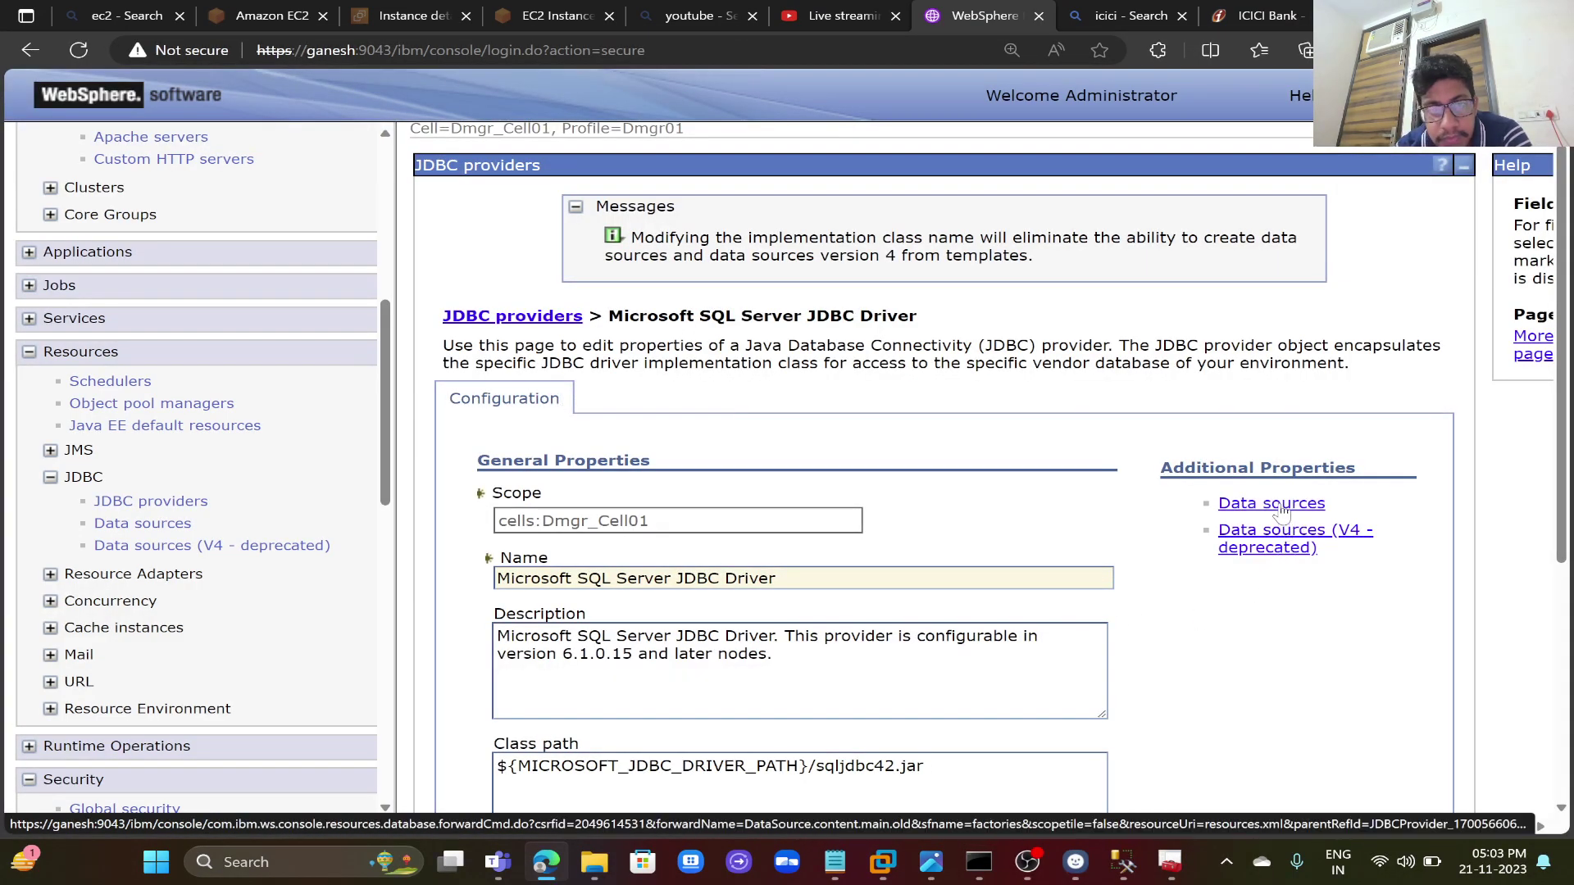
click(472, 493)
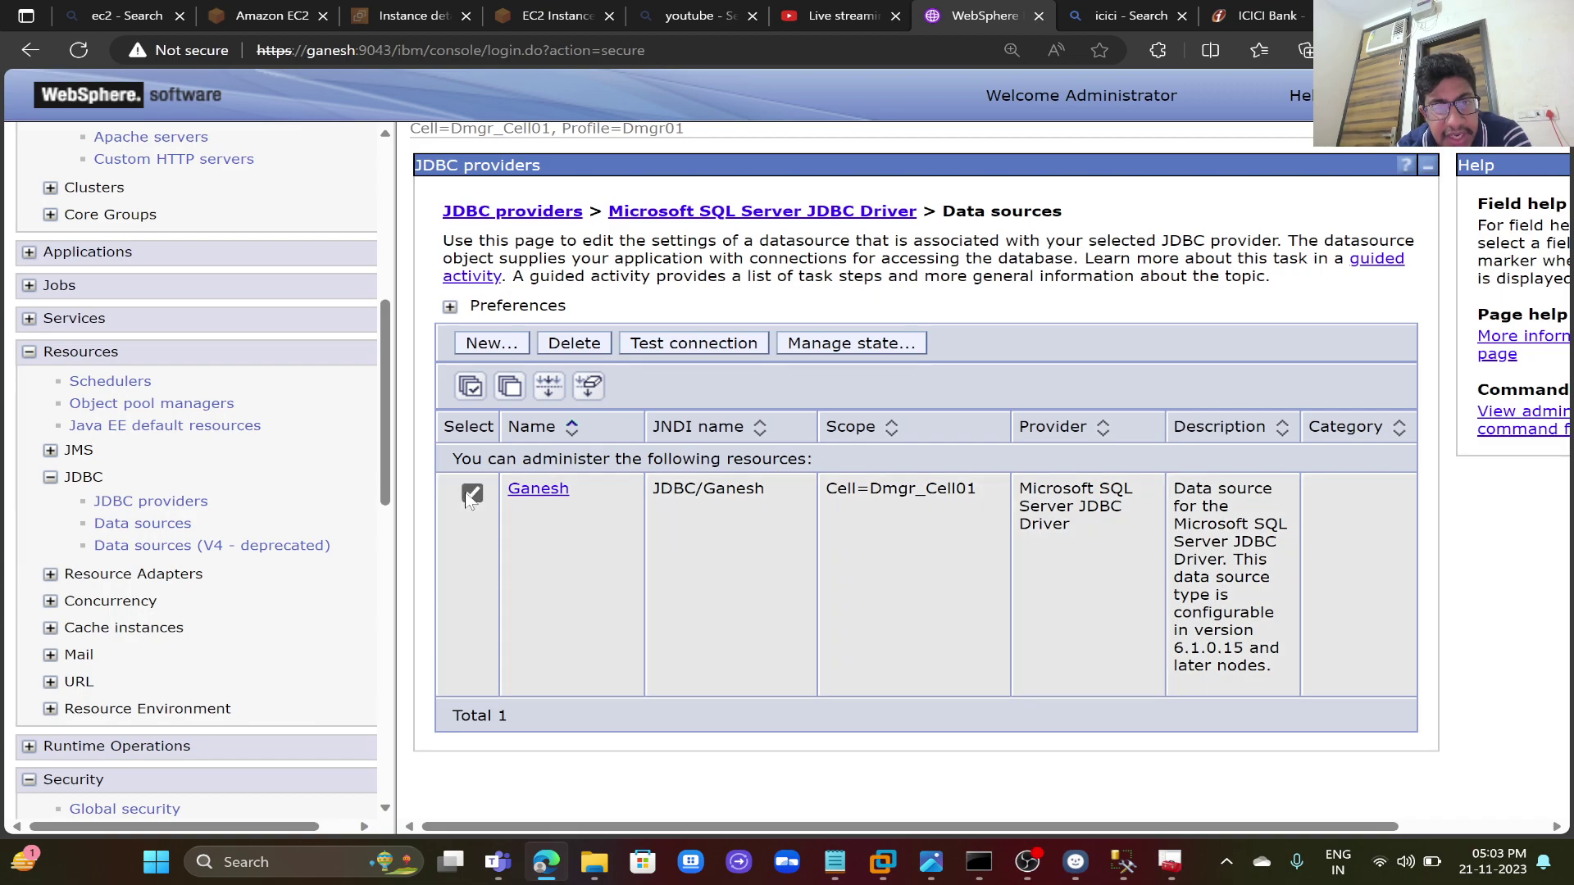
click(732, 347)
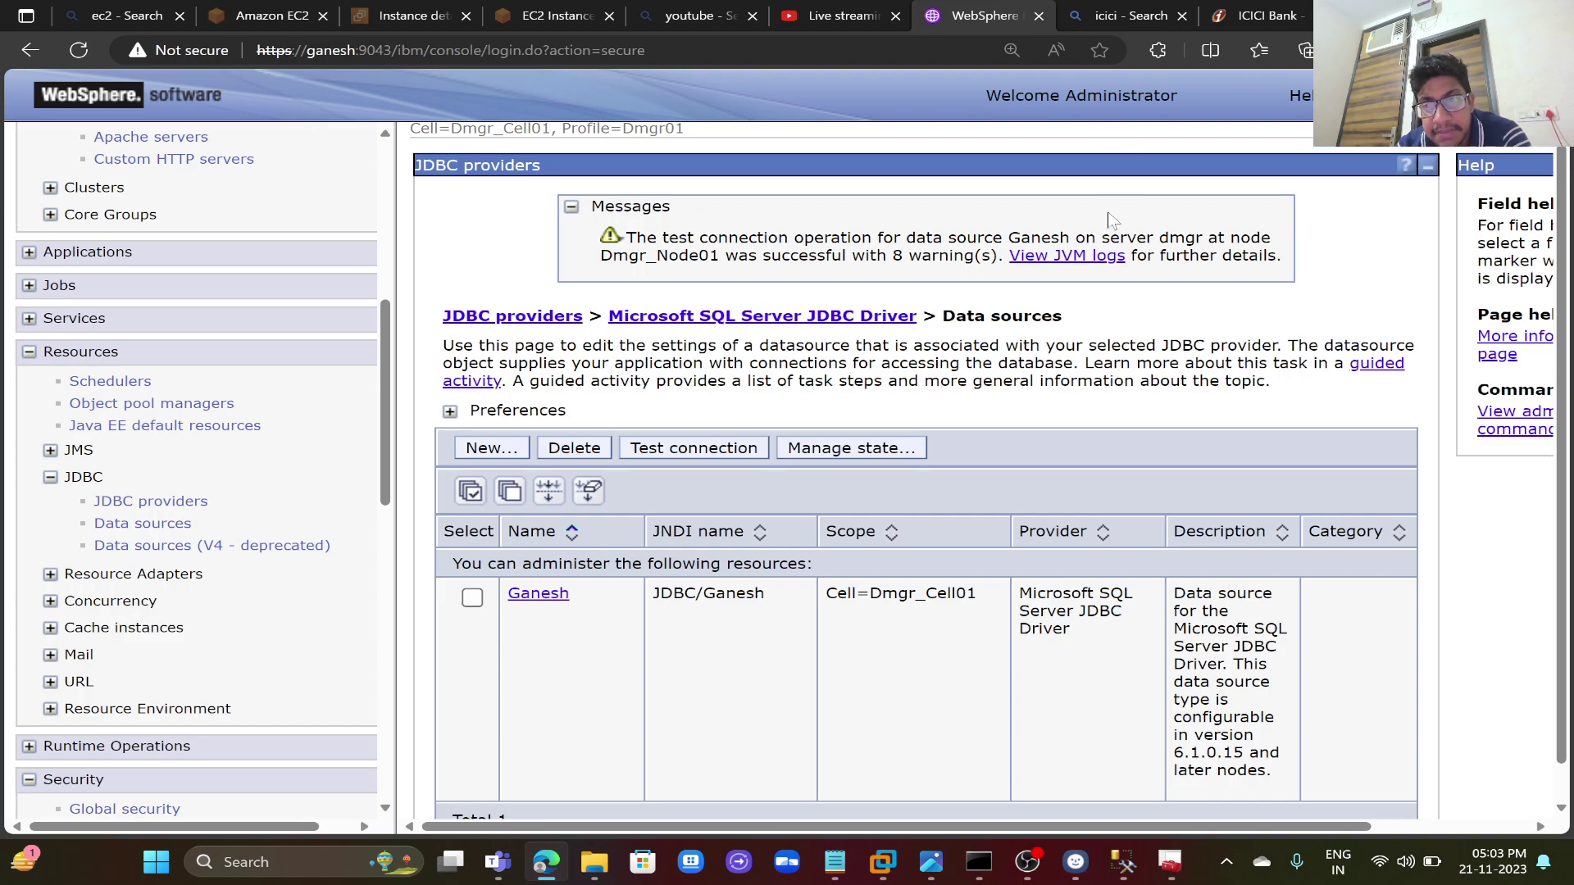
click(1095, 258)
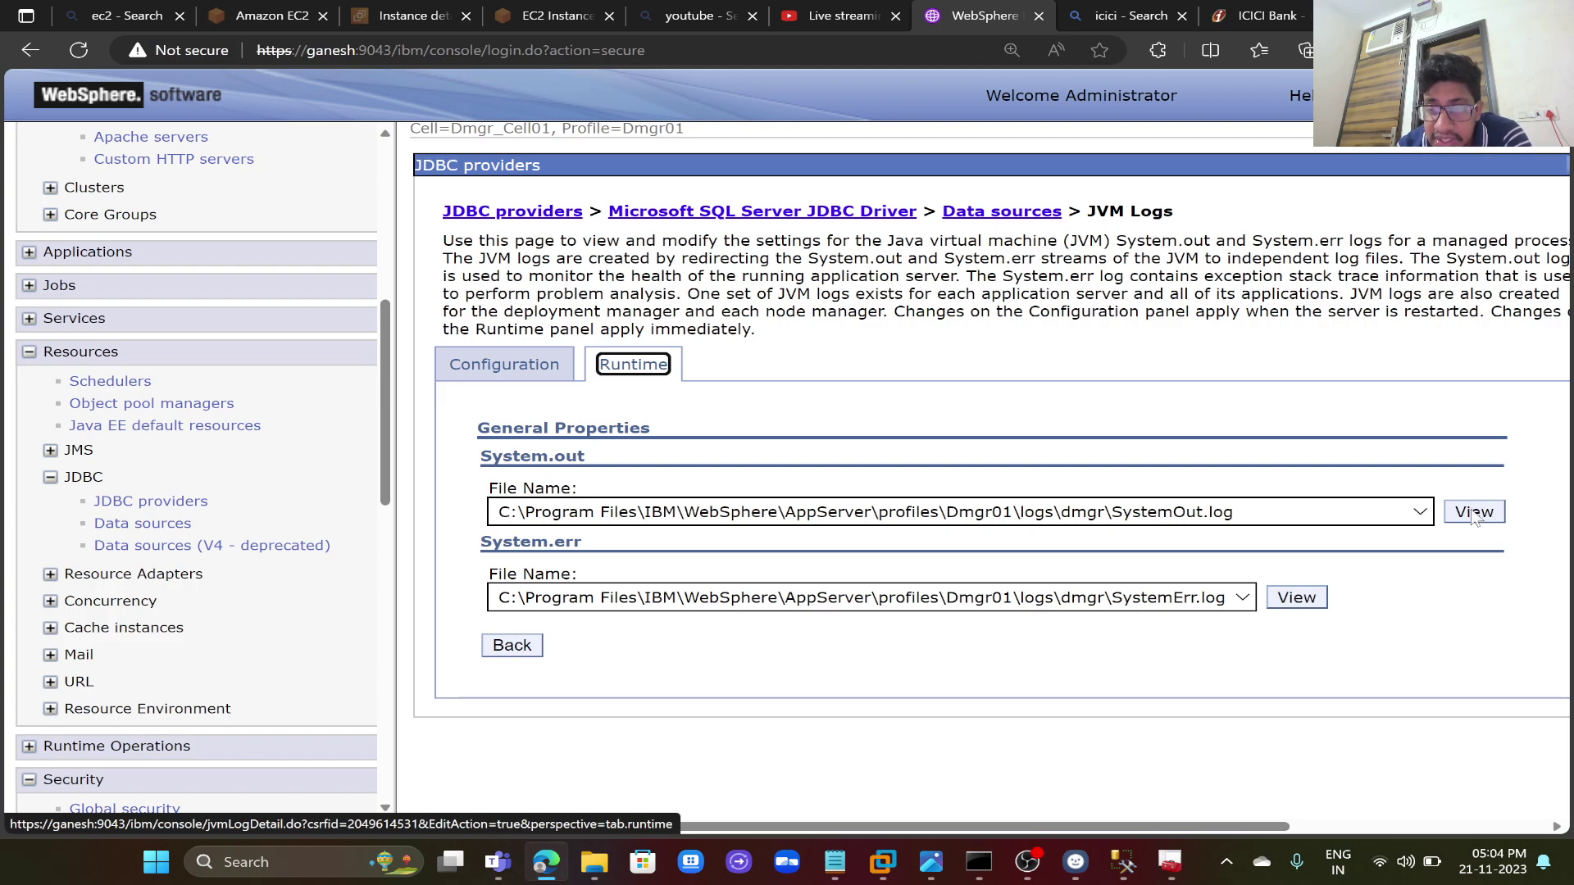
- View and scroll through the dmgr SystemOut.log, then close the Oracle DataSource Notepad notes
click(1473, 512)
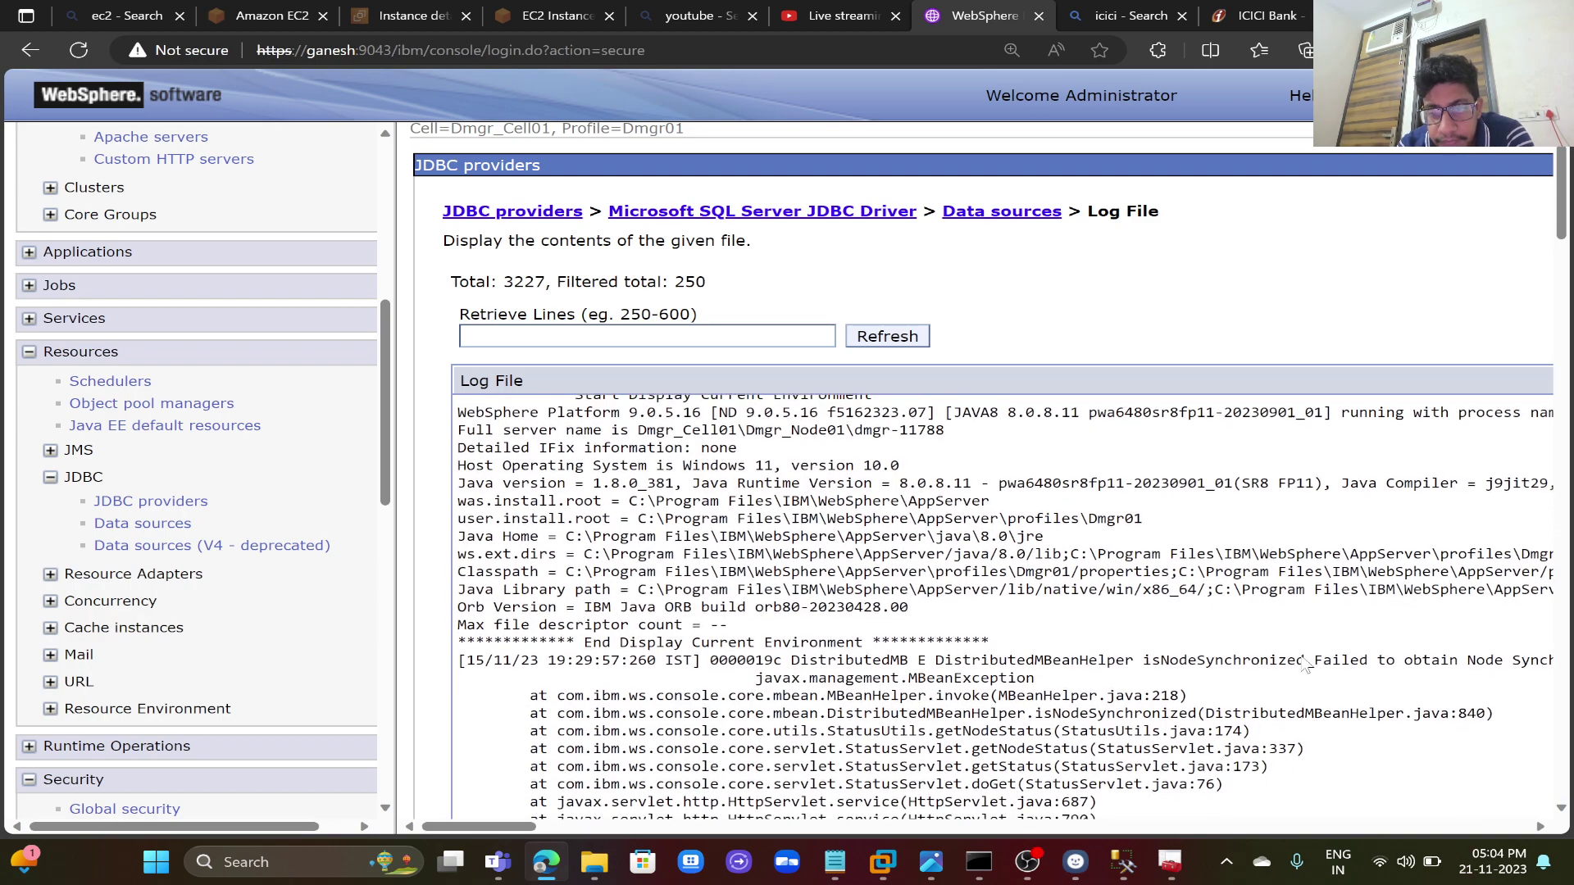
scroll(1303, 662, down, 2)
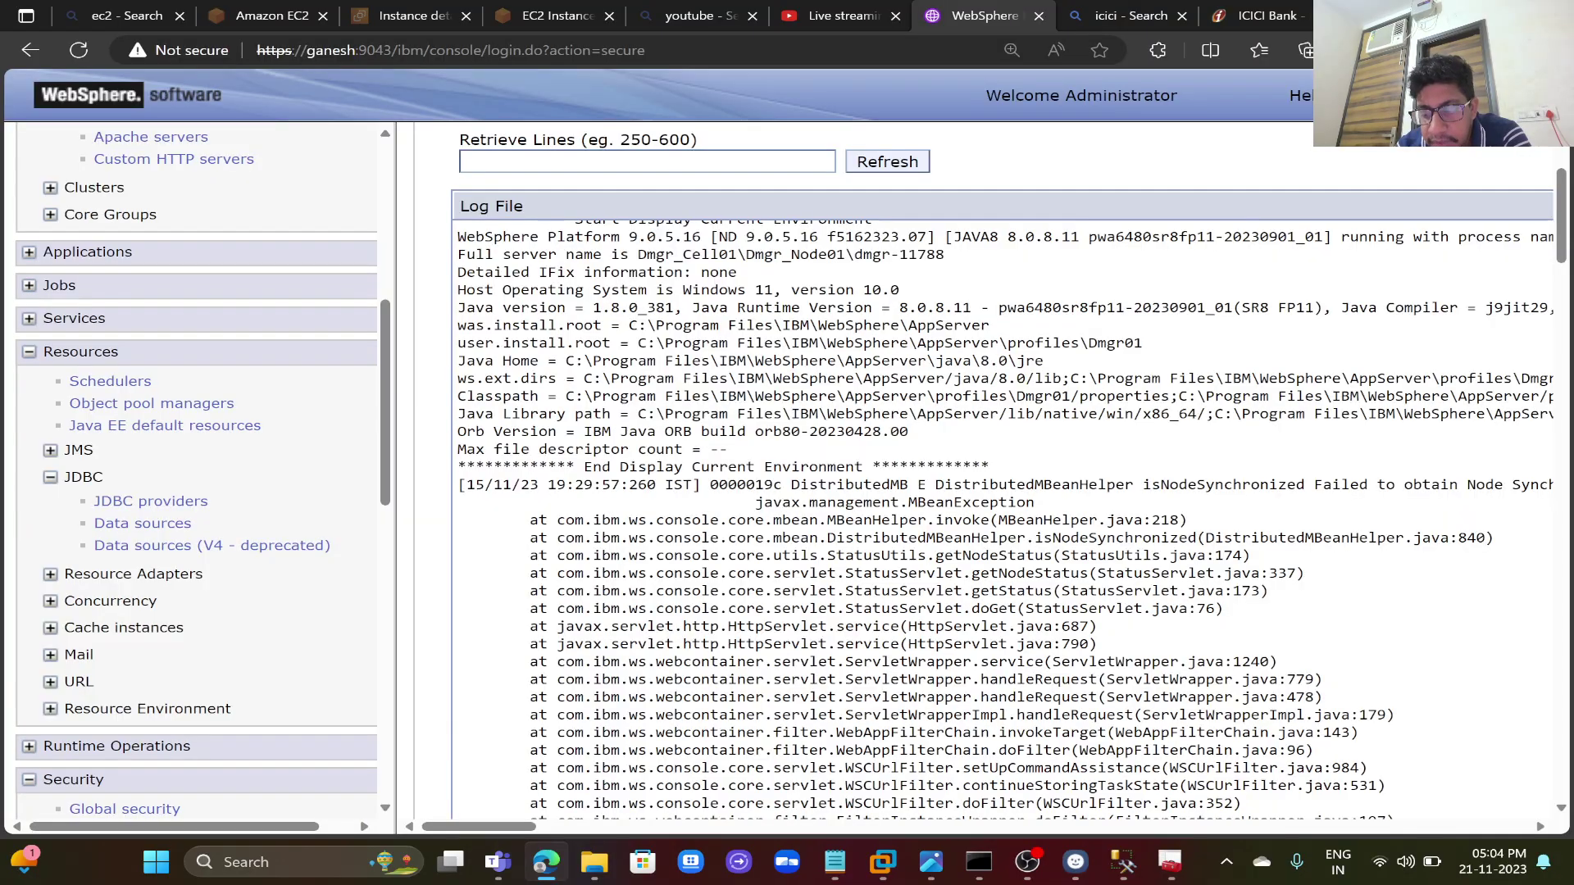
scroll(1304, 662, down, 10)
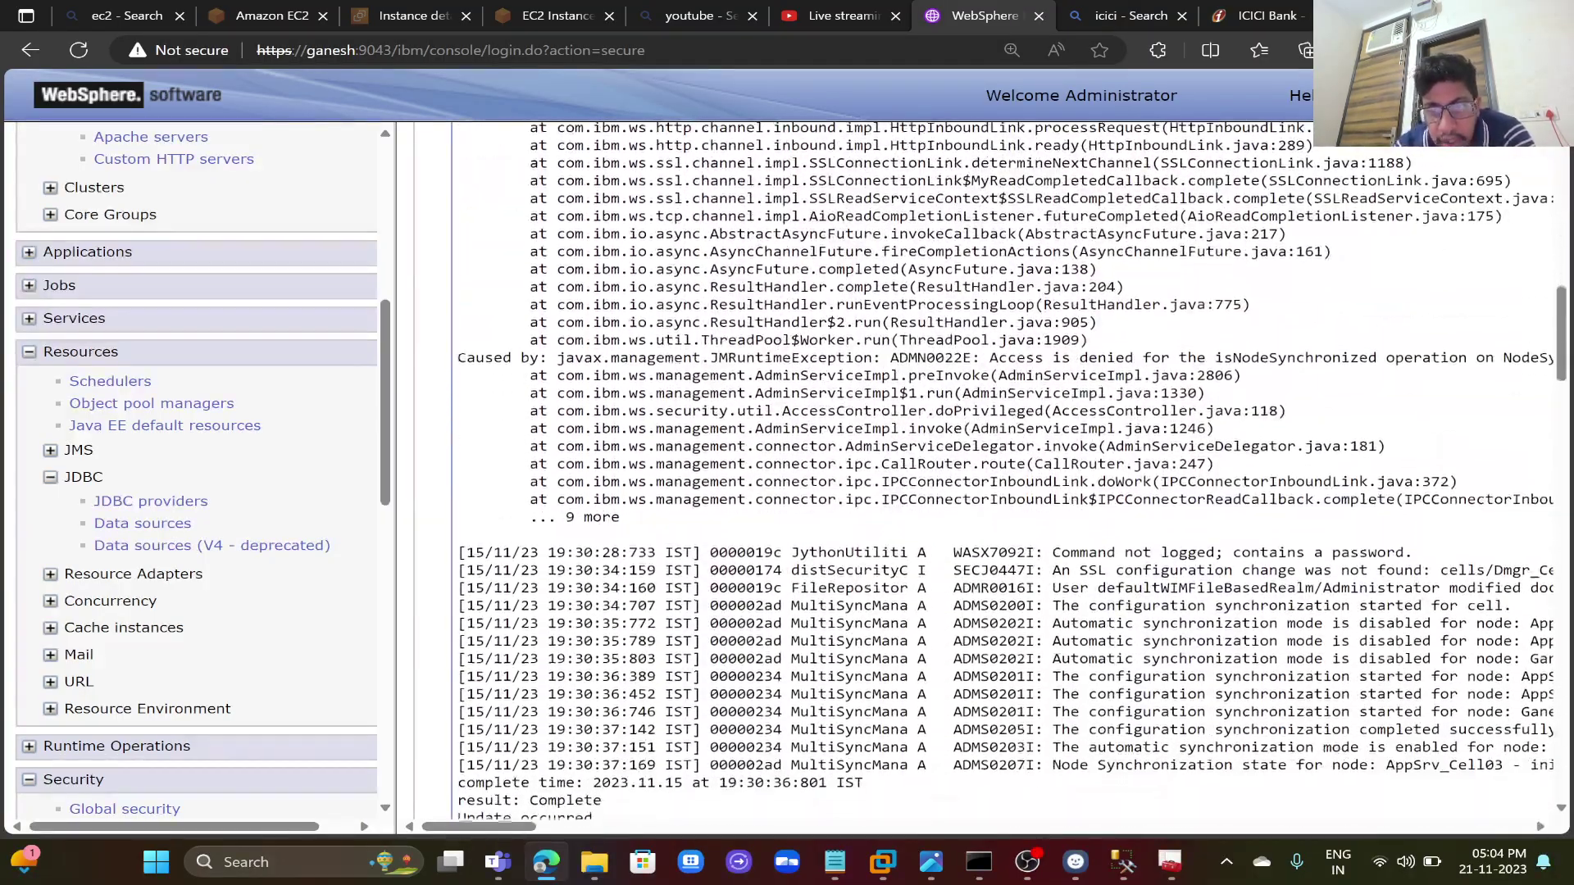
scroll(1008, 469, down, 7)
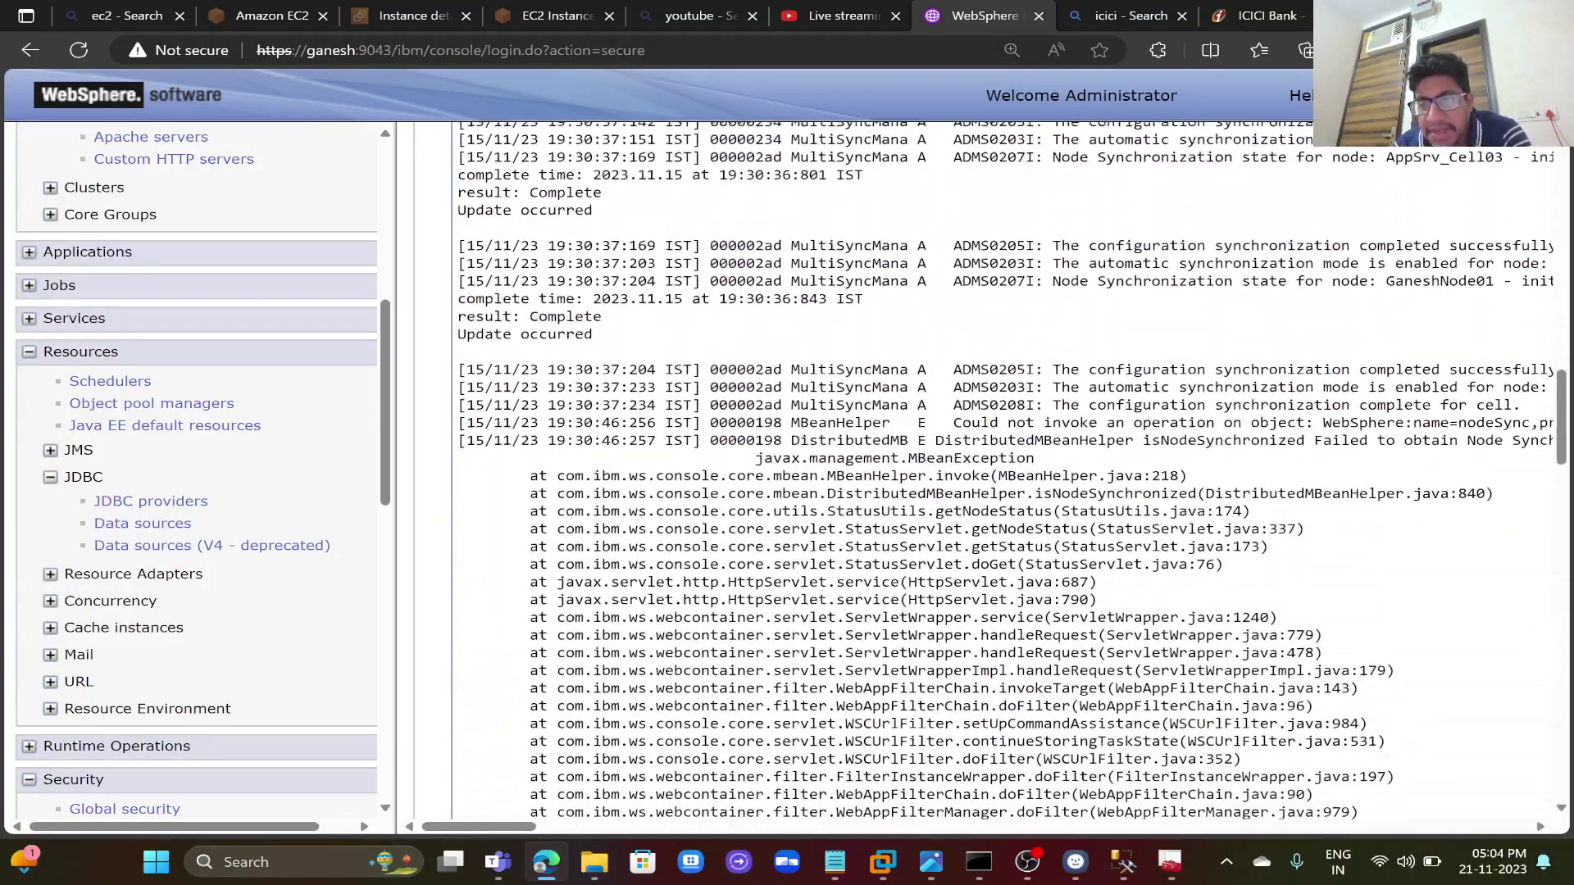
scroll(1006, 470, down, 15)
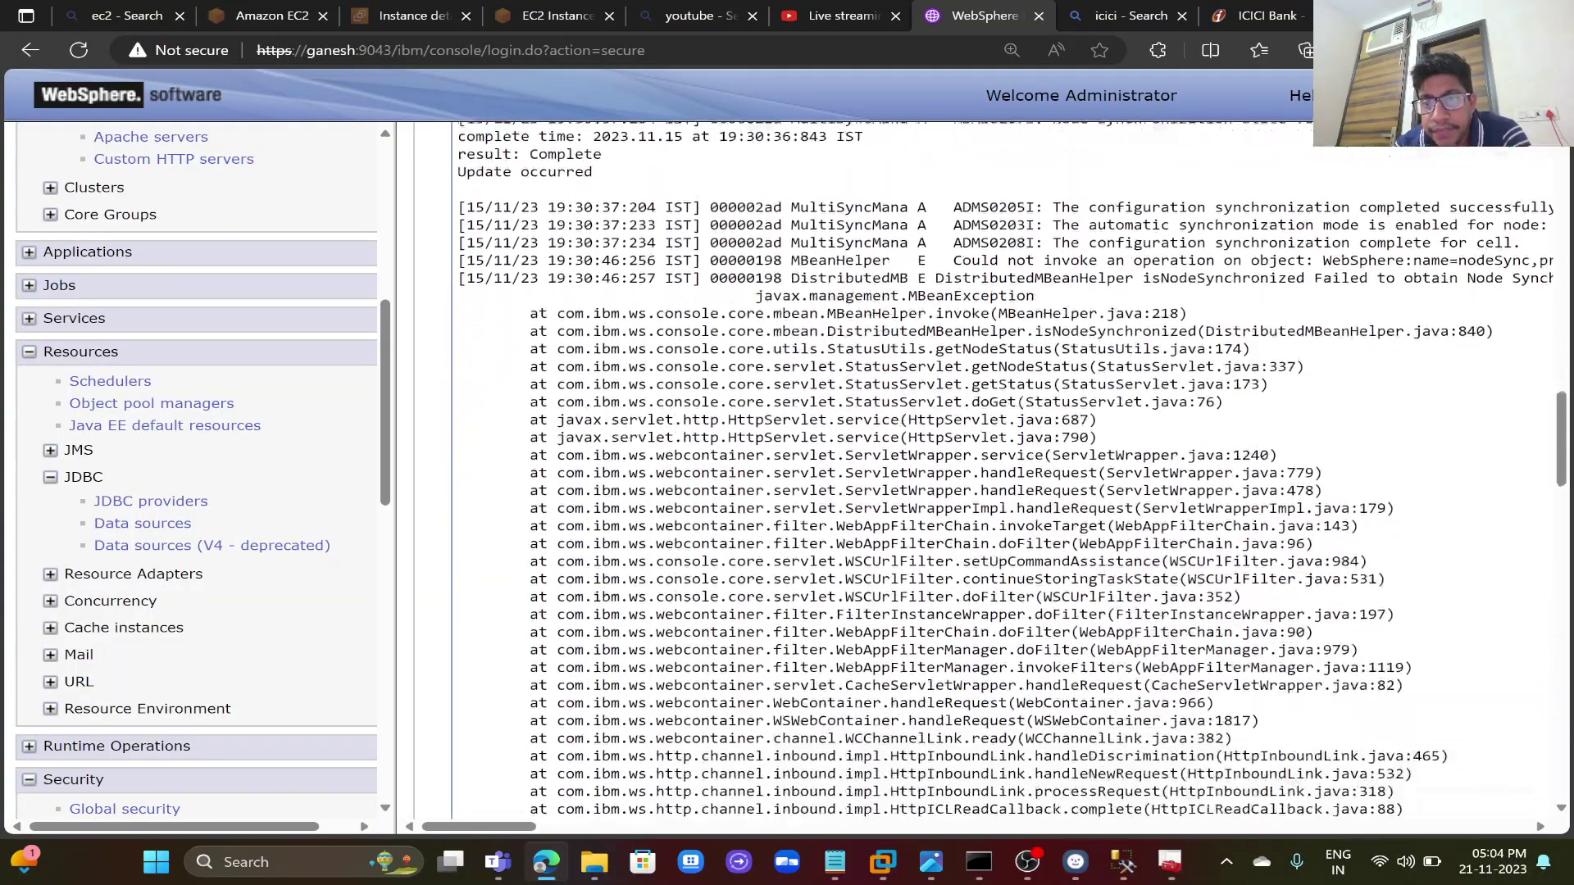
scroll(1006, 470, down, 15)
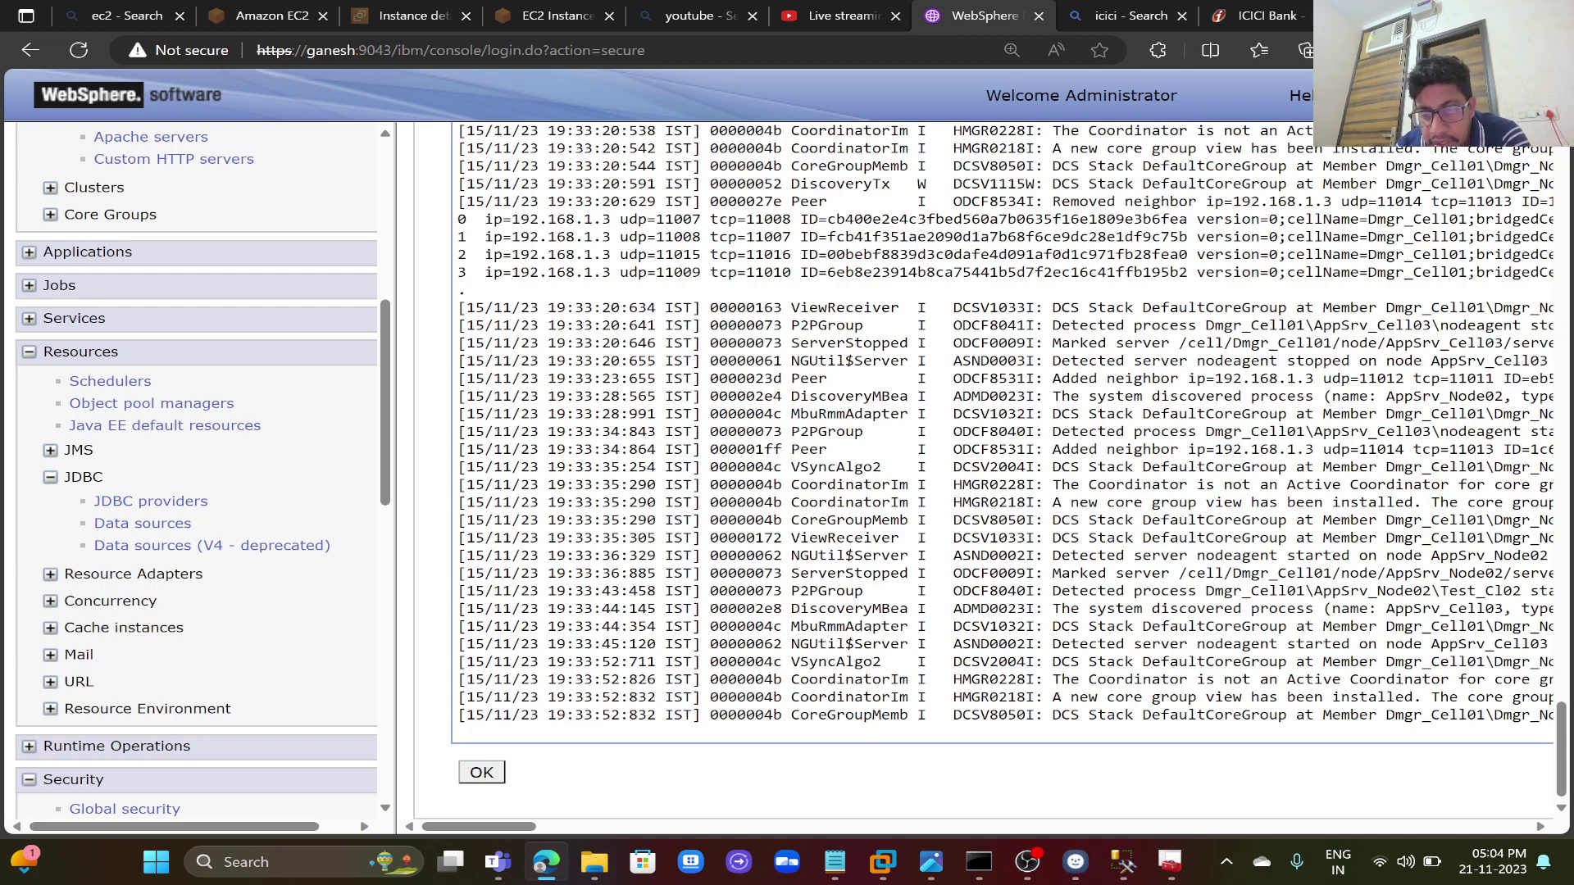
click(834, 860)
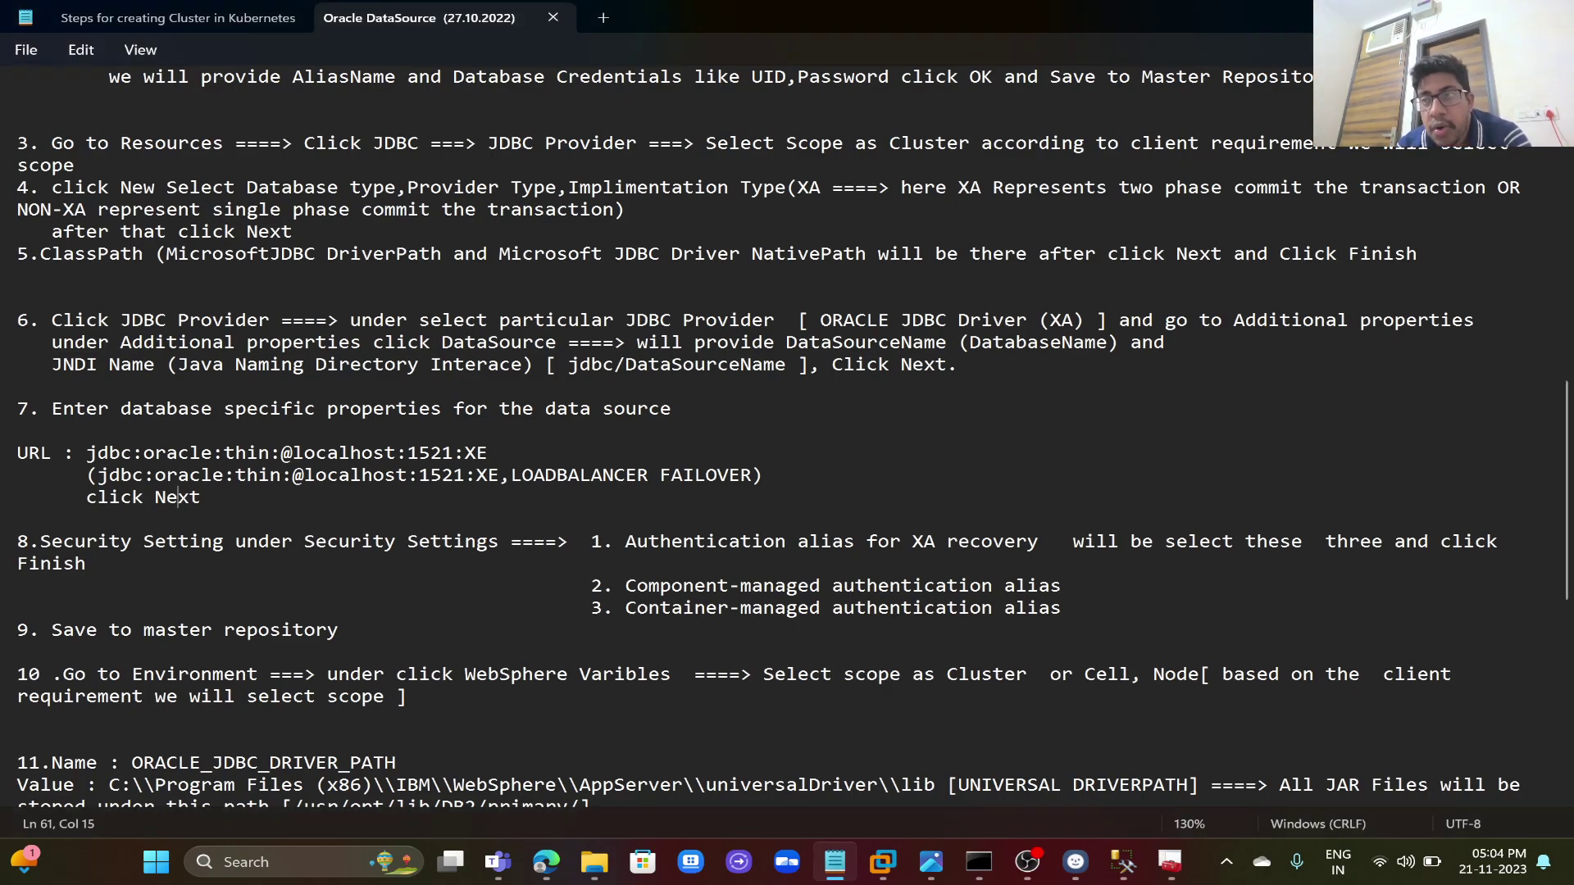
key(alt+F4)
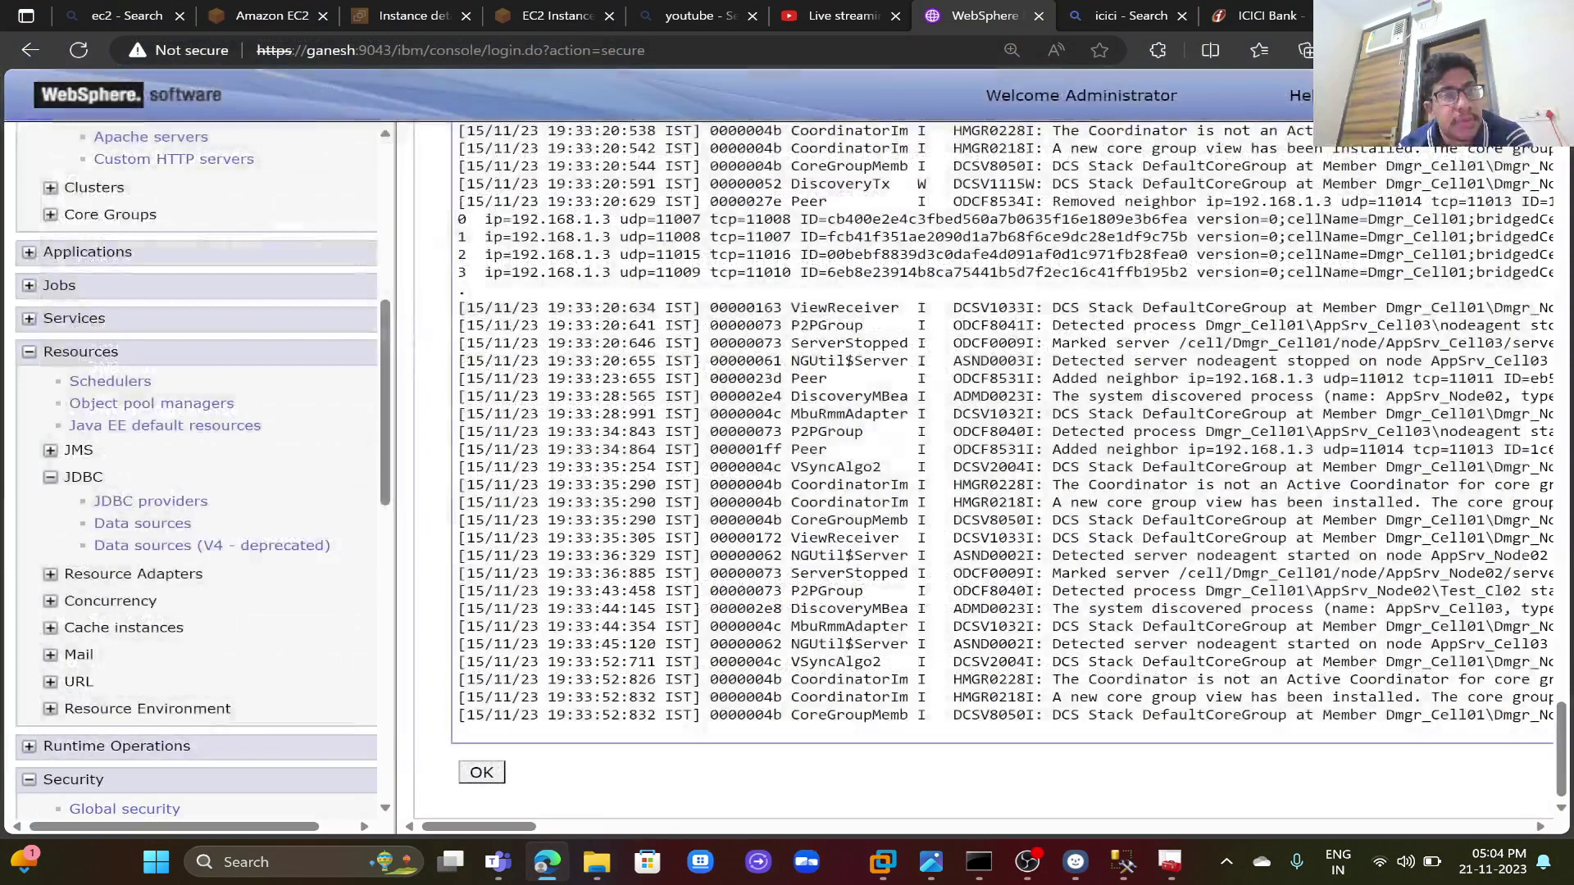
- Return from the log to Data sources and open the Ganesh data source configuration
click(482, 771)
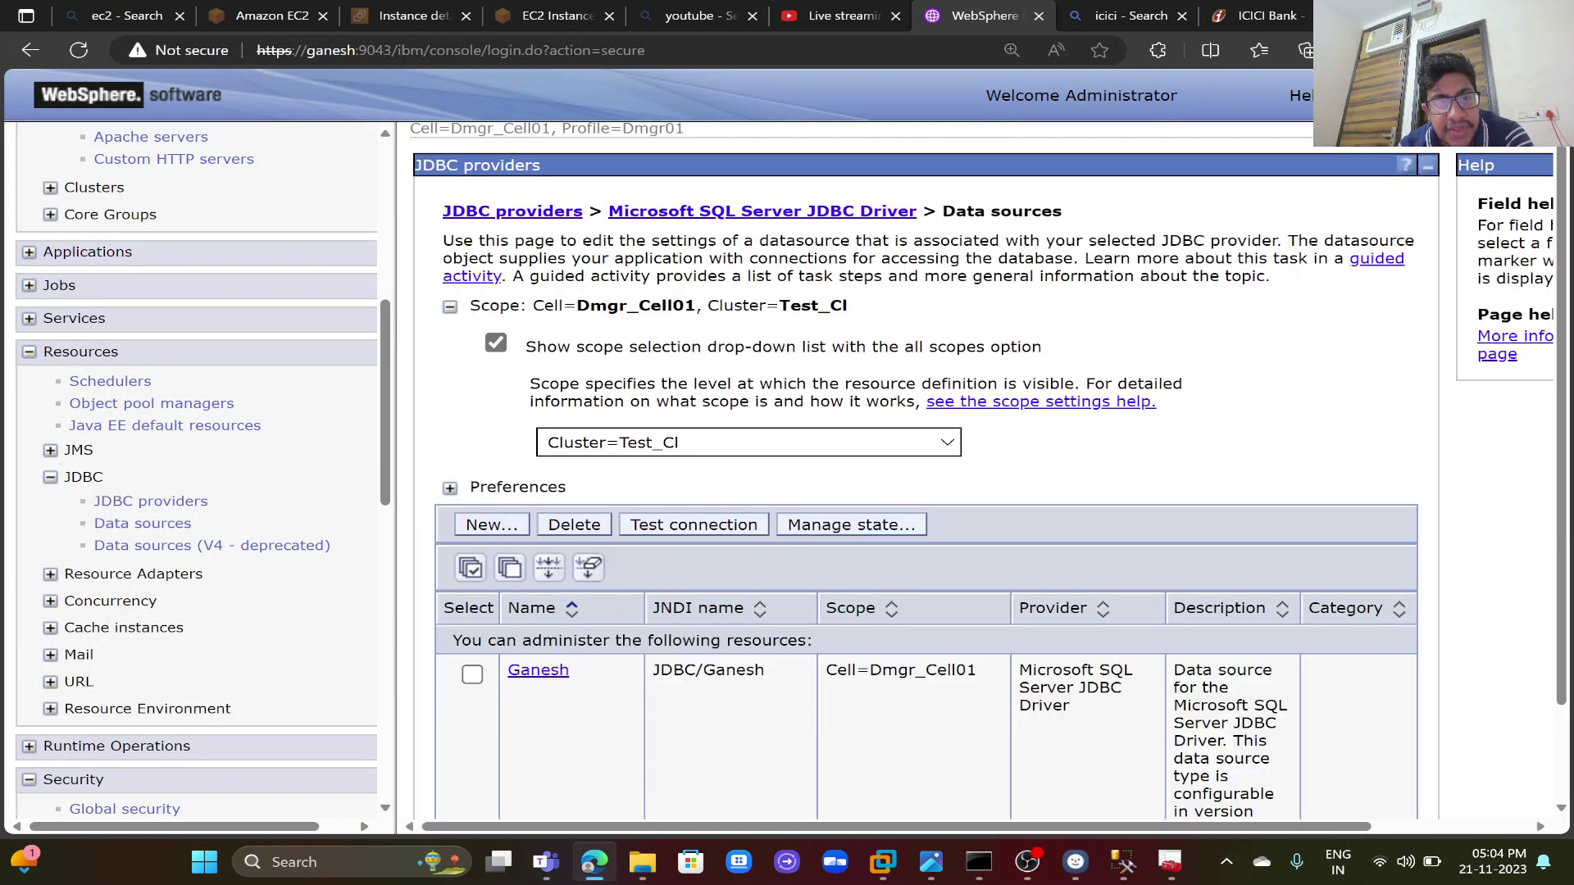
click(541, 670)
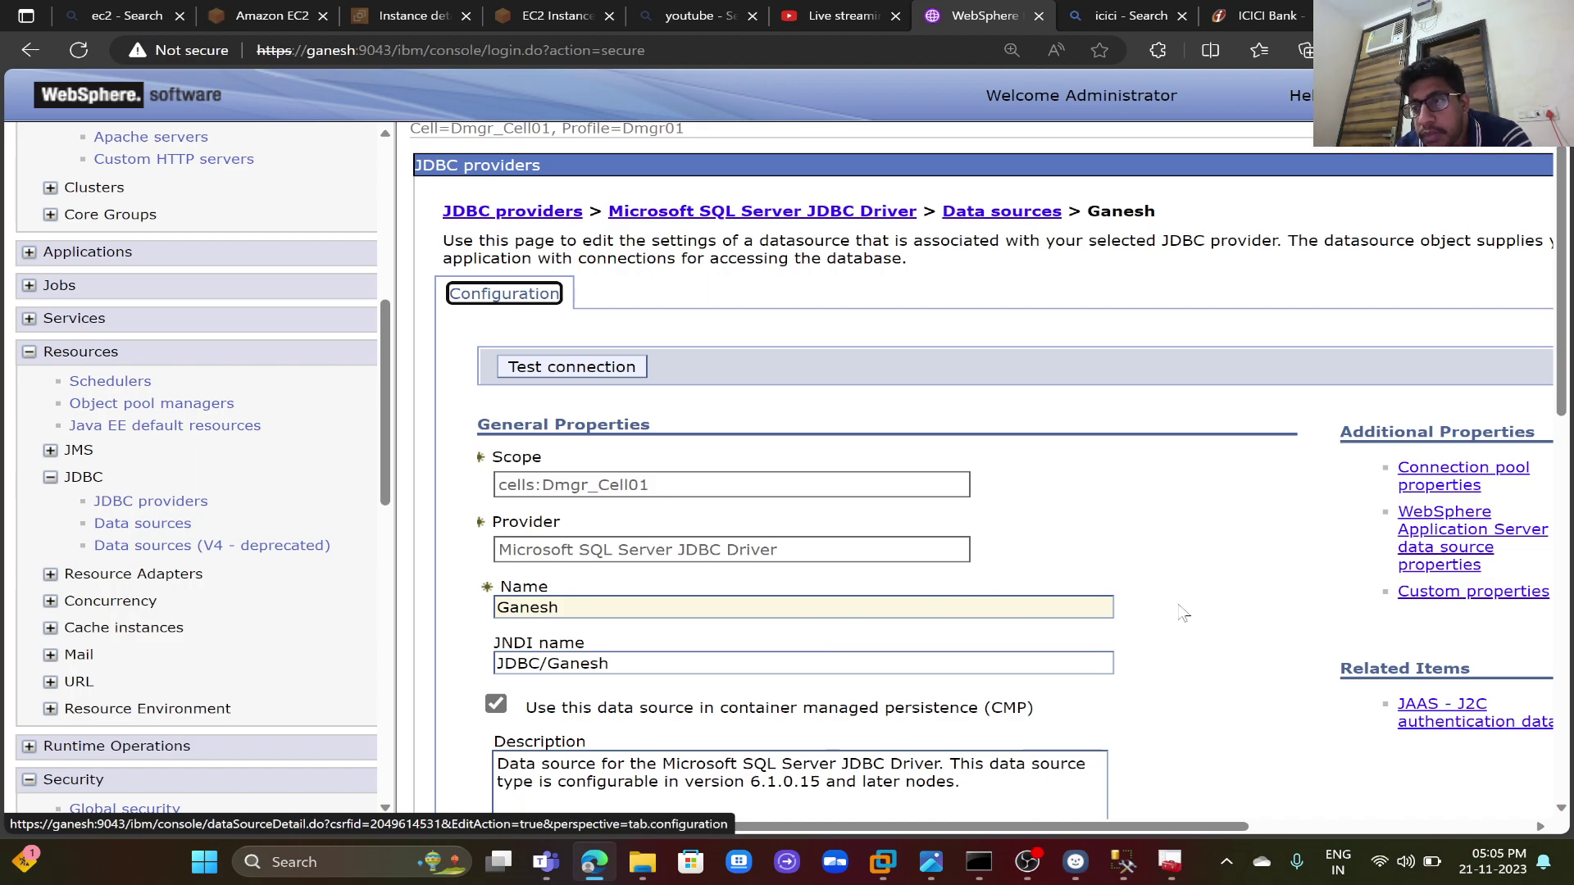
click(1431, 486)
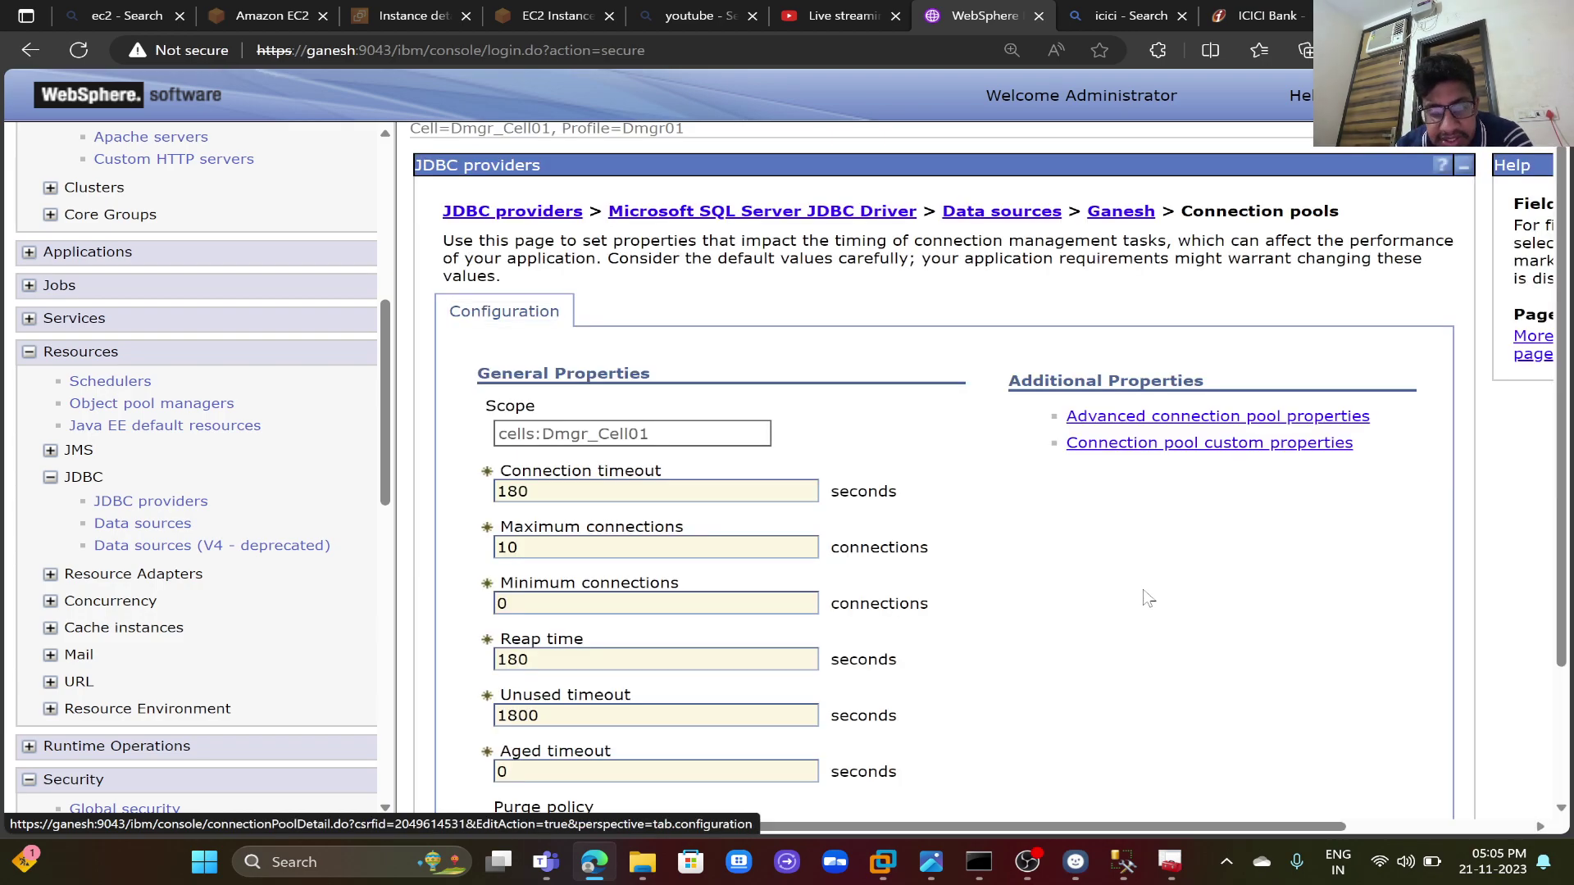
scroll(1147, 599, down, 1)
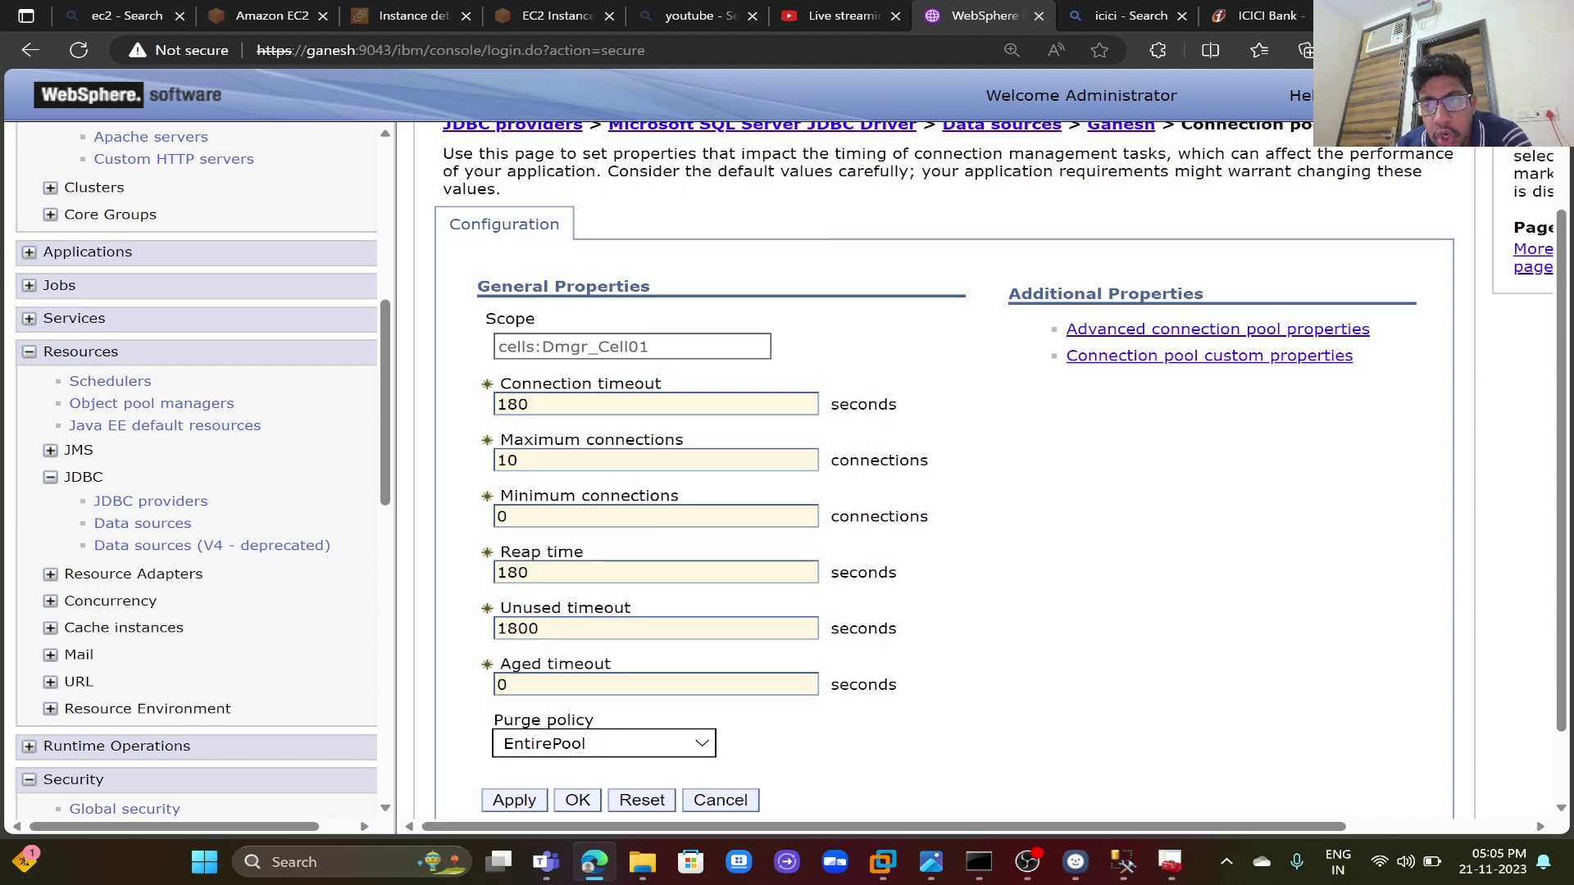
click(1198, 331)
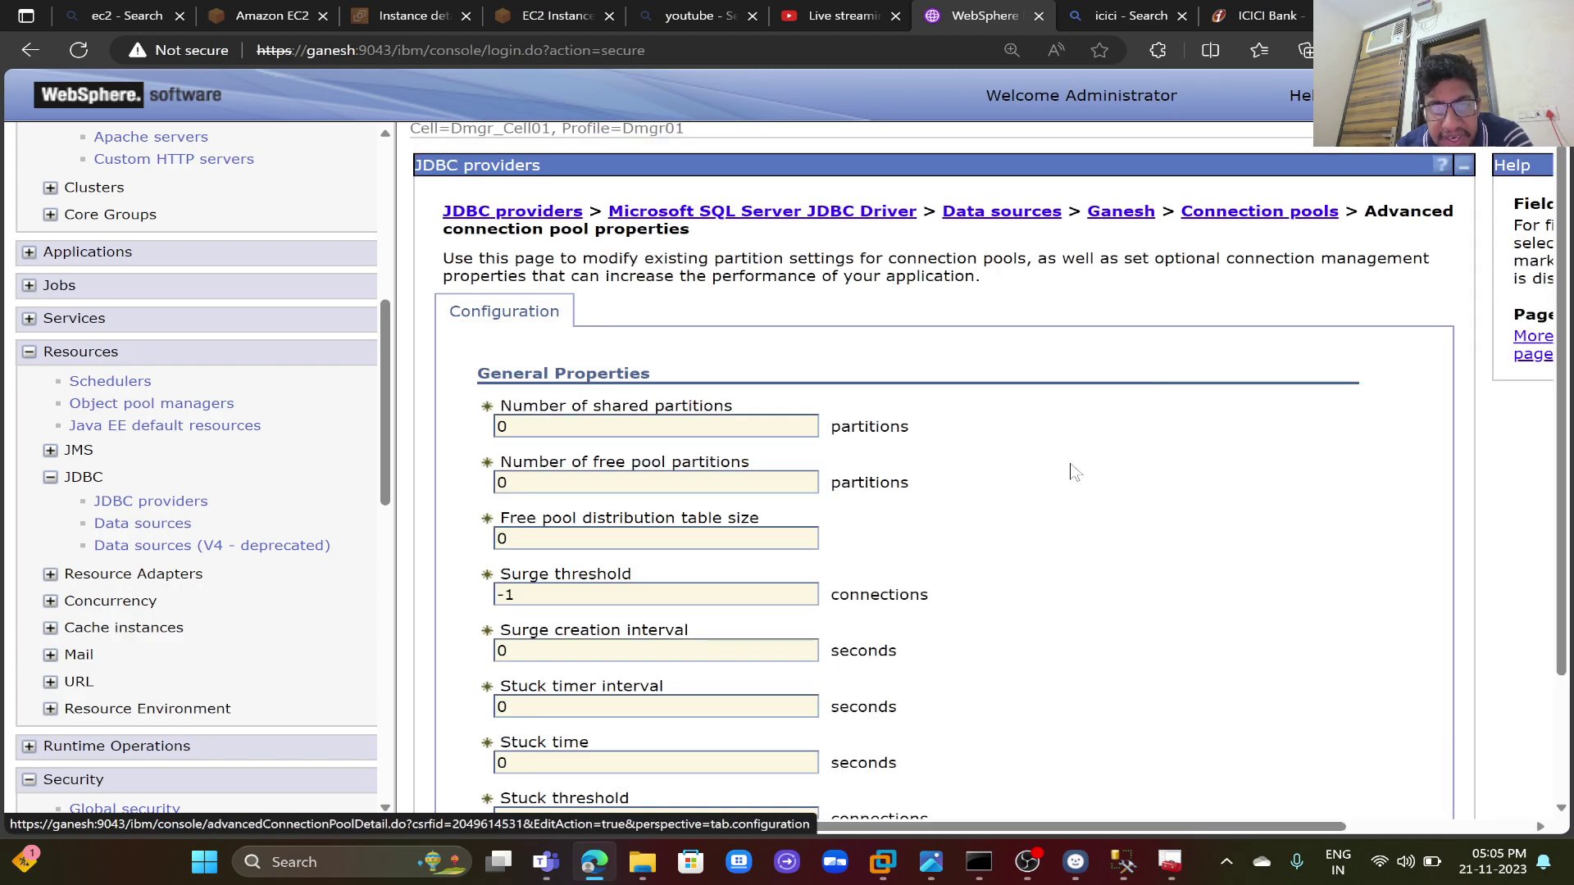
scroll(1074, 473, down, 2)
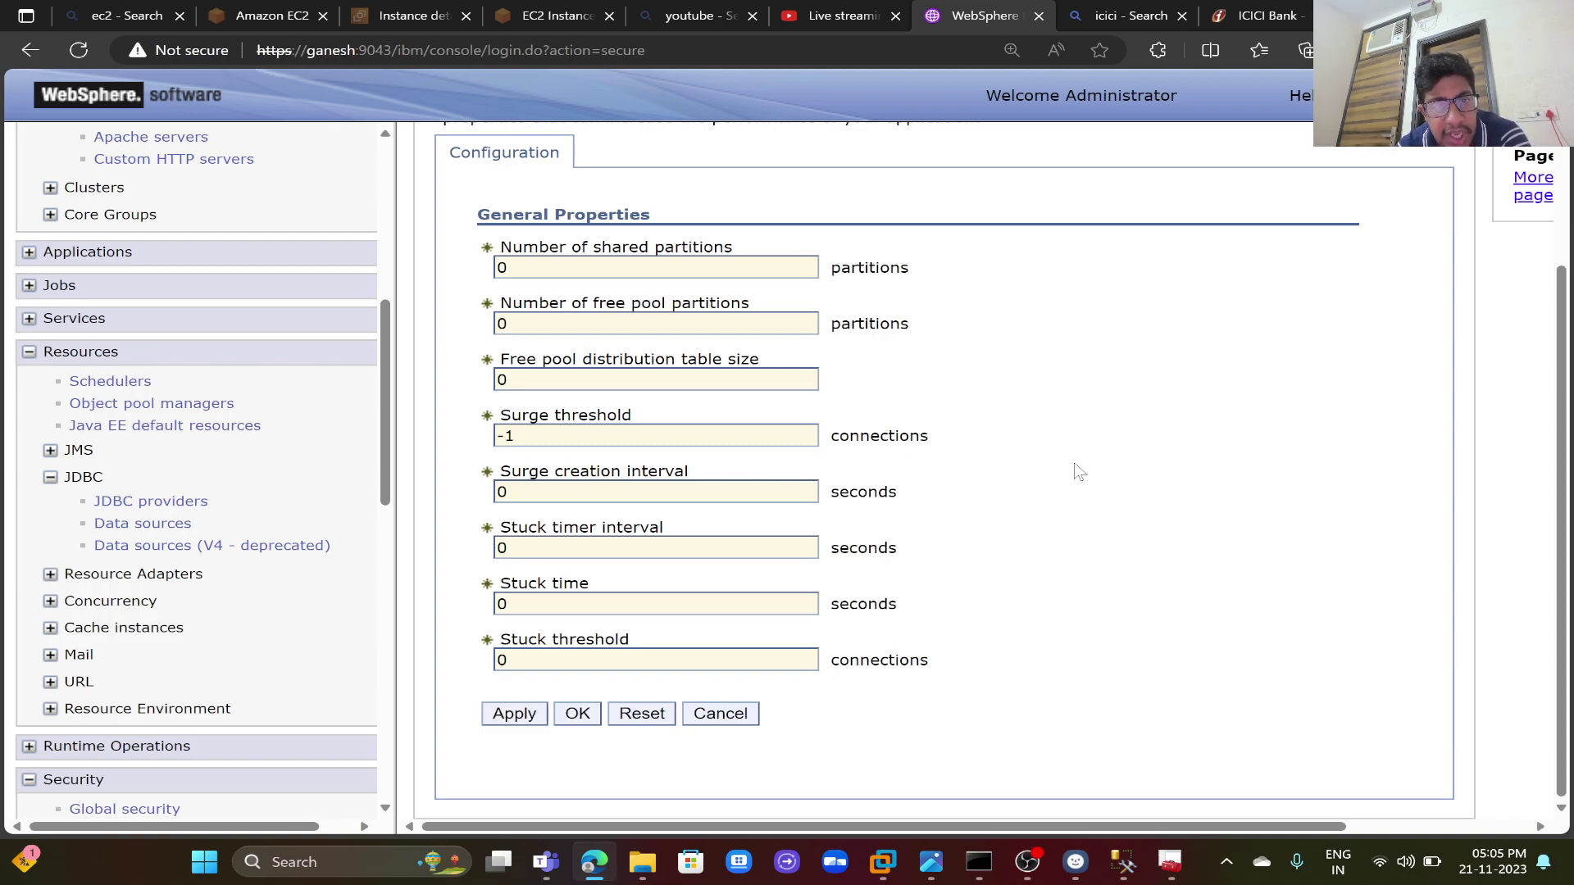
click(736, 719)
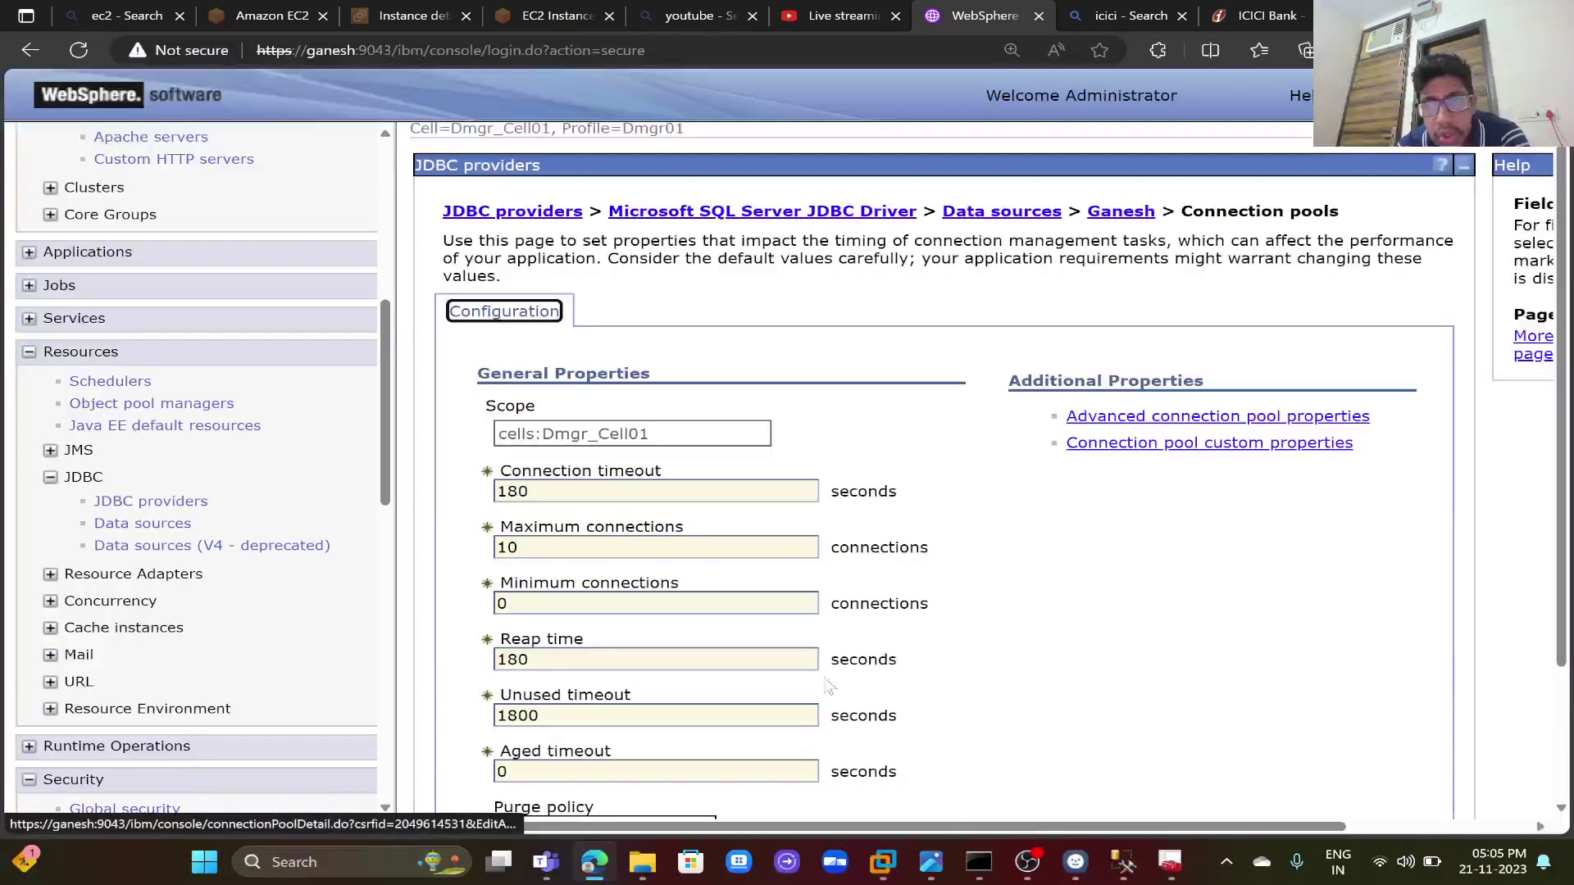
click(1292, 447)
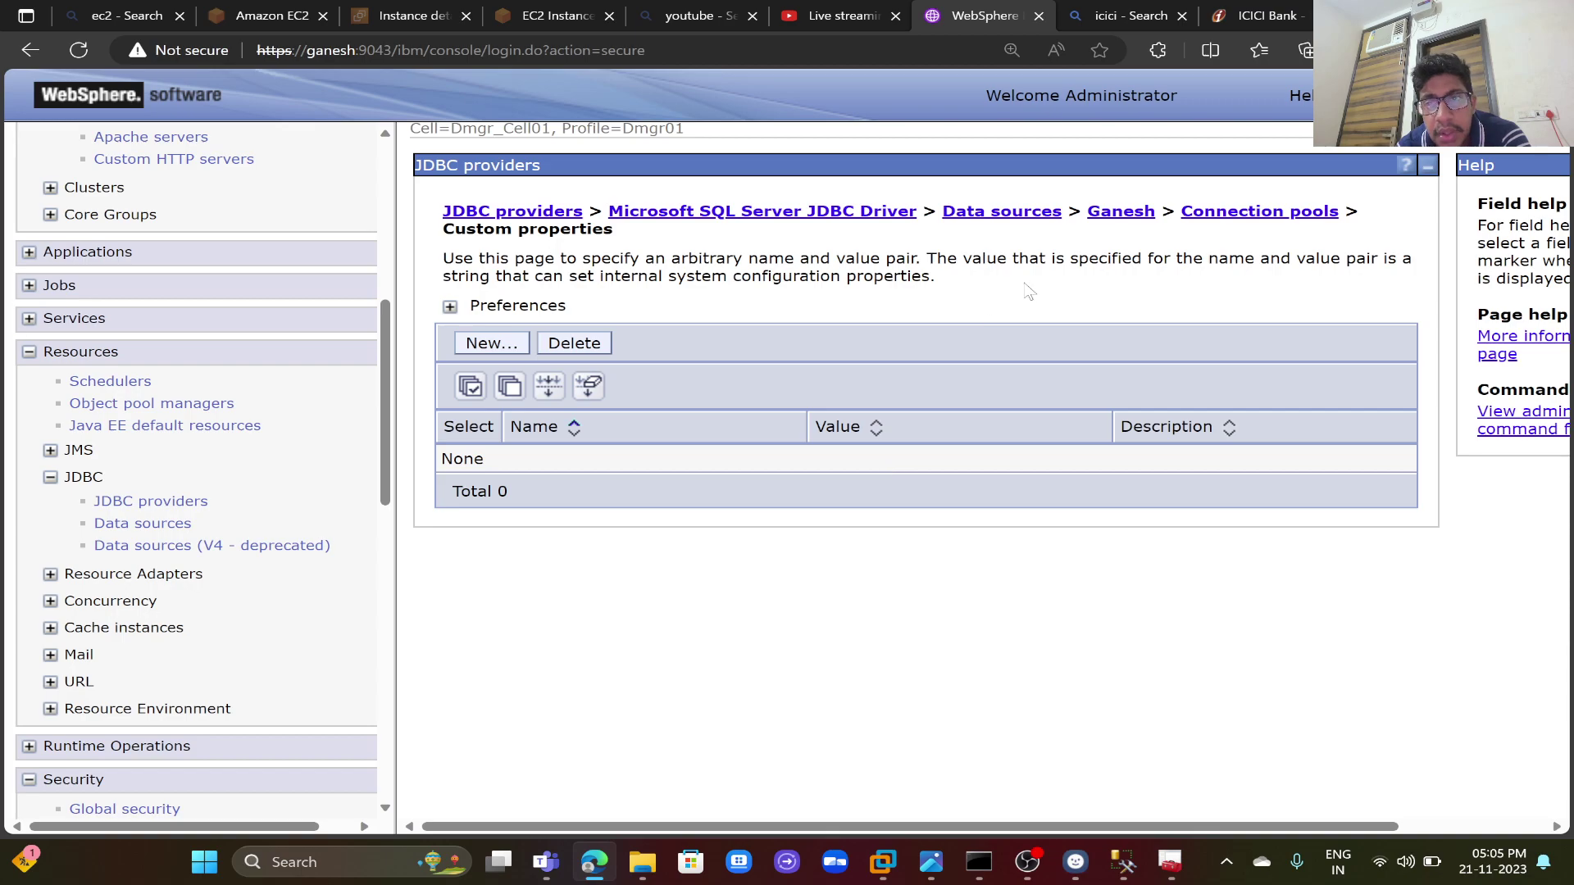
click(1130, 212)
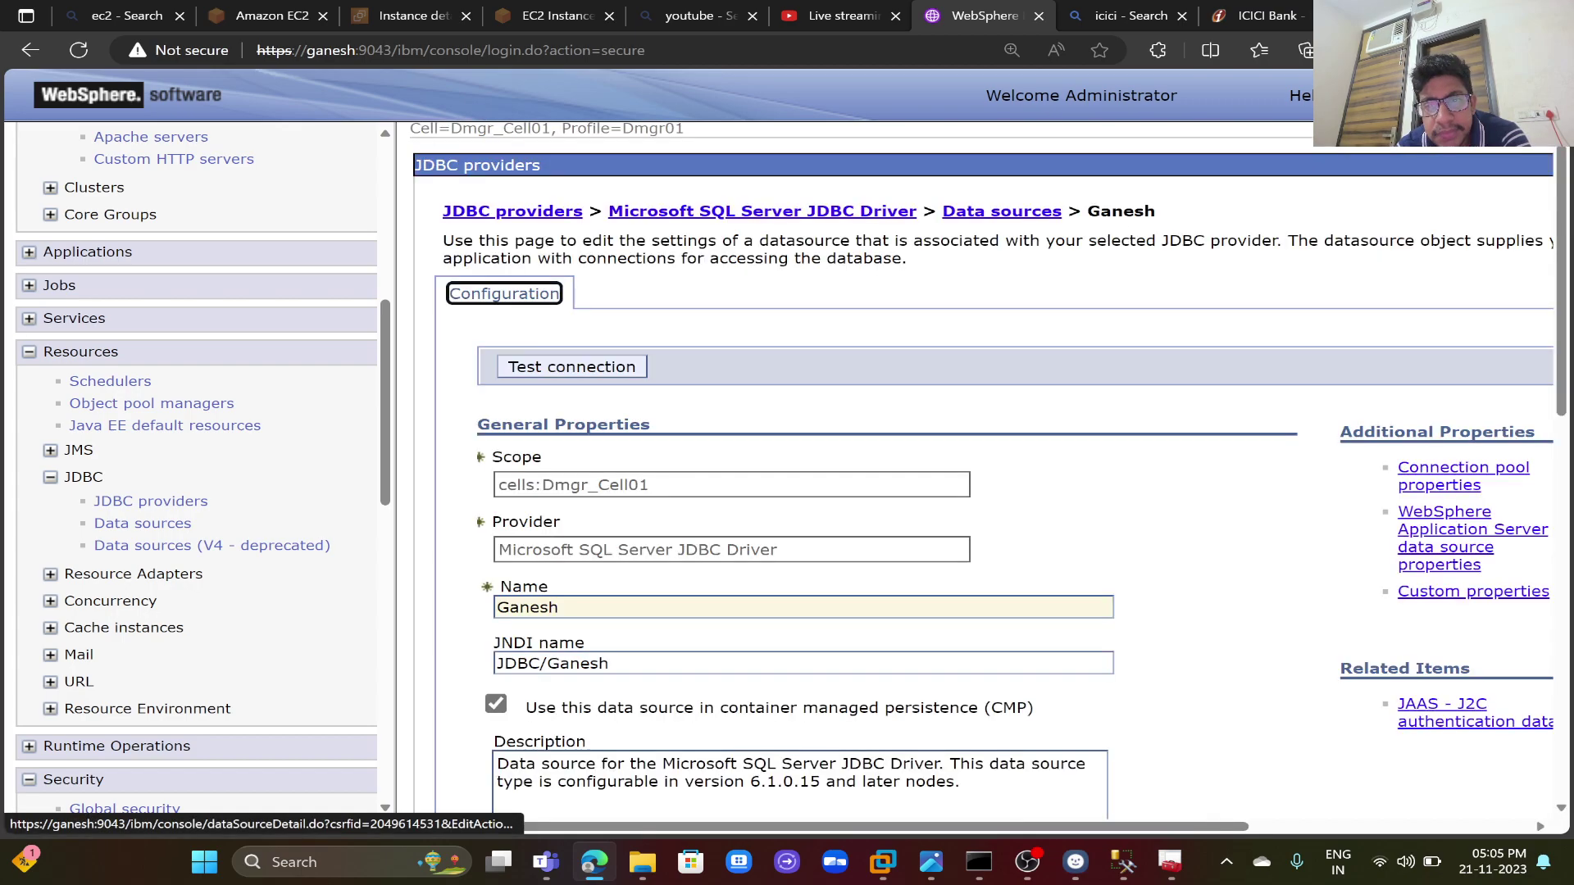
- Open the Ganesh data source's custom properties and scroll through pages 1 and 2
click(1422, 600)
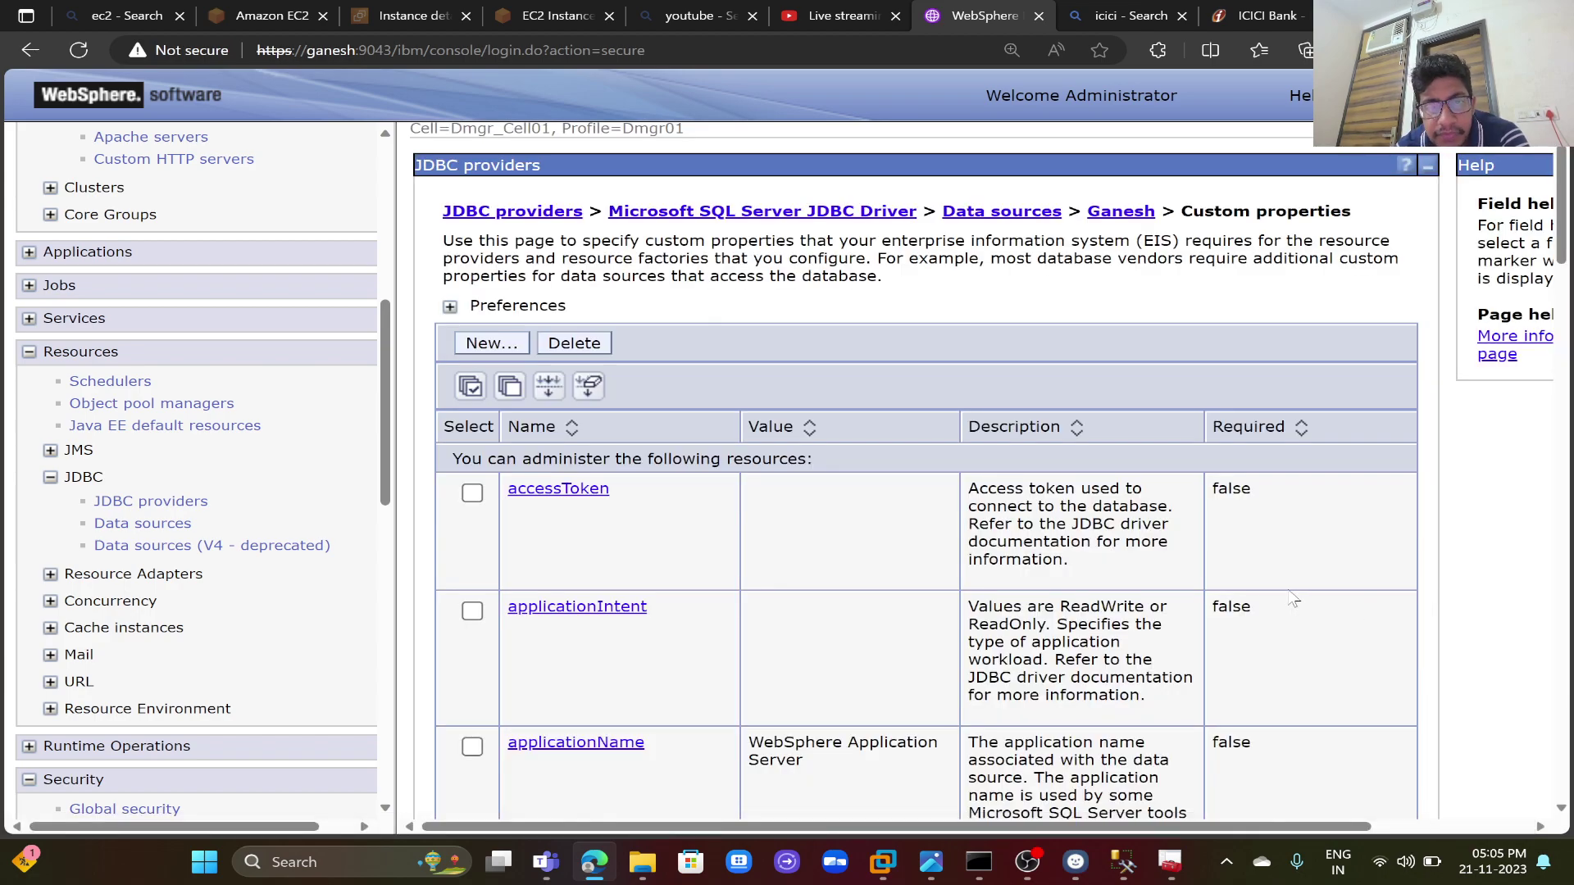
scroll(1292, 599, down, 10)
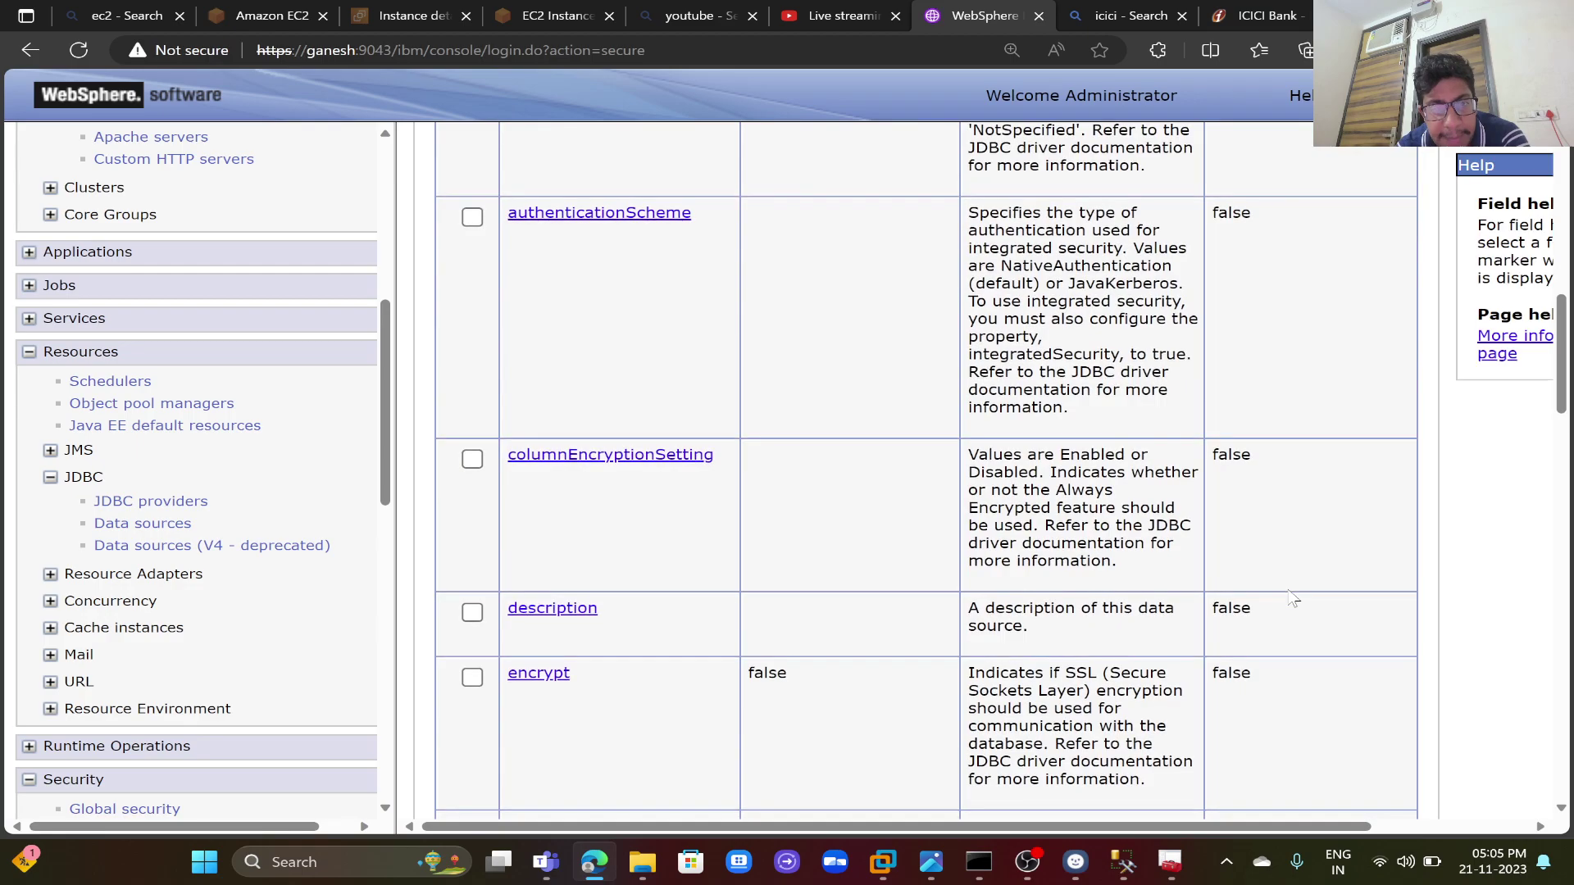
scroll(1292, 600, down, 10)
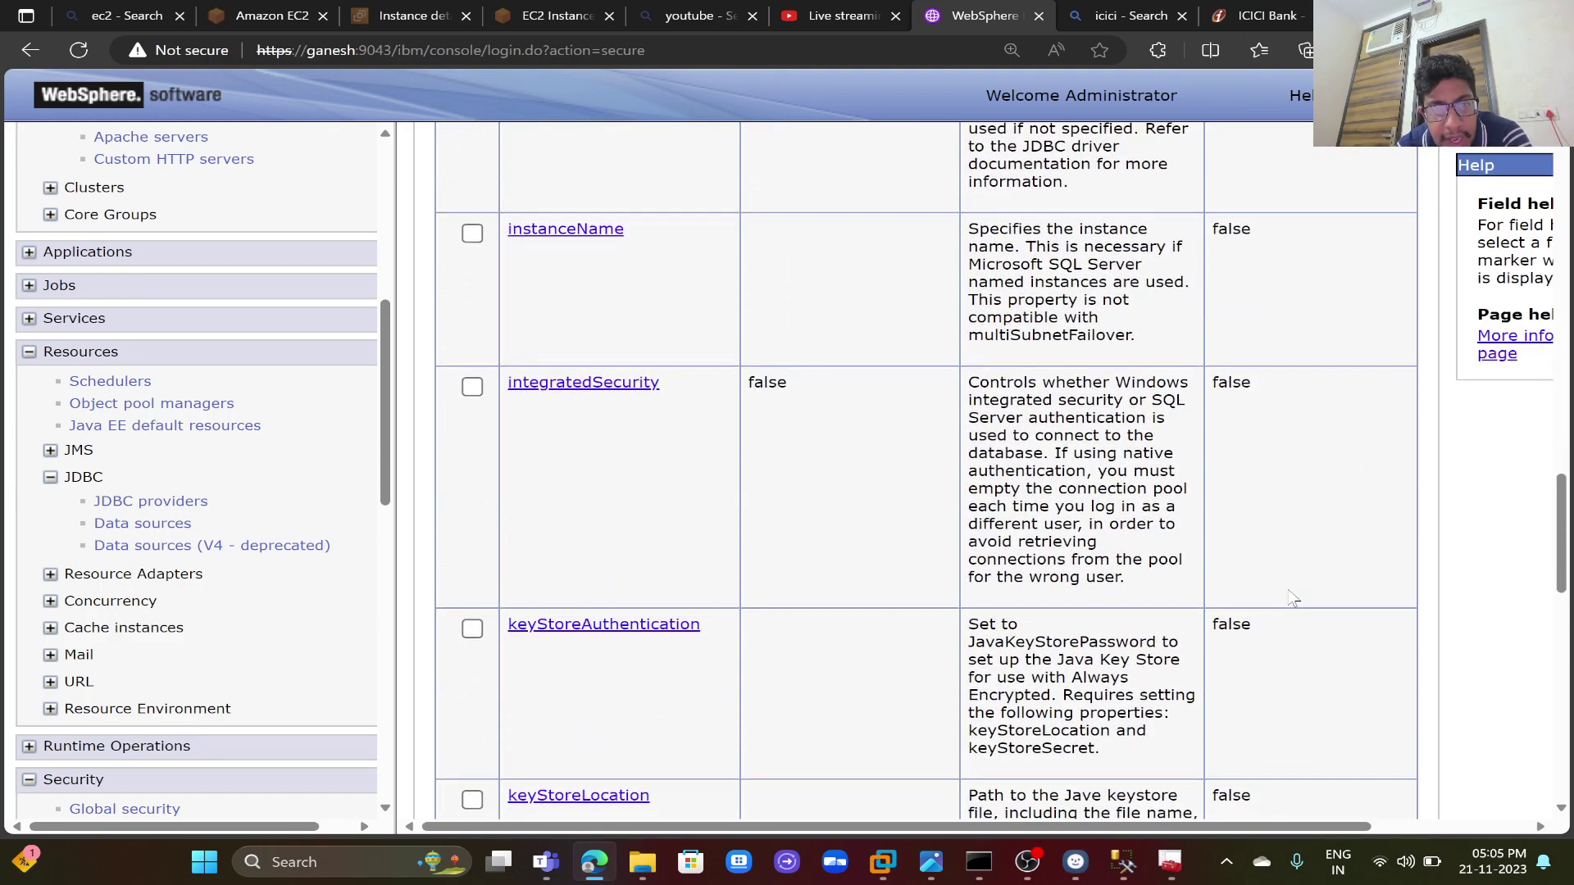
scroll(1292, 599, down, 10)
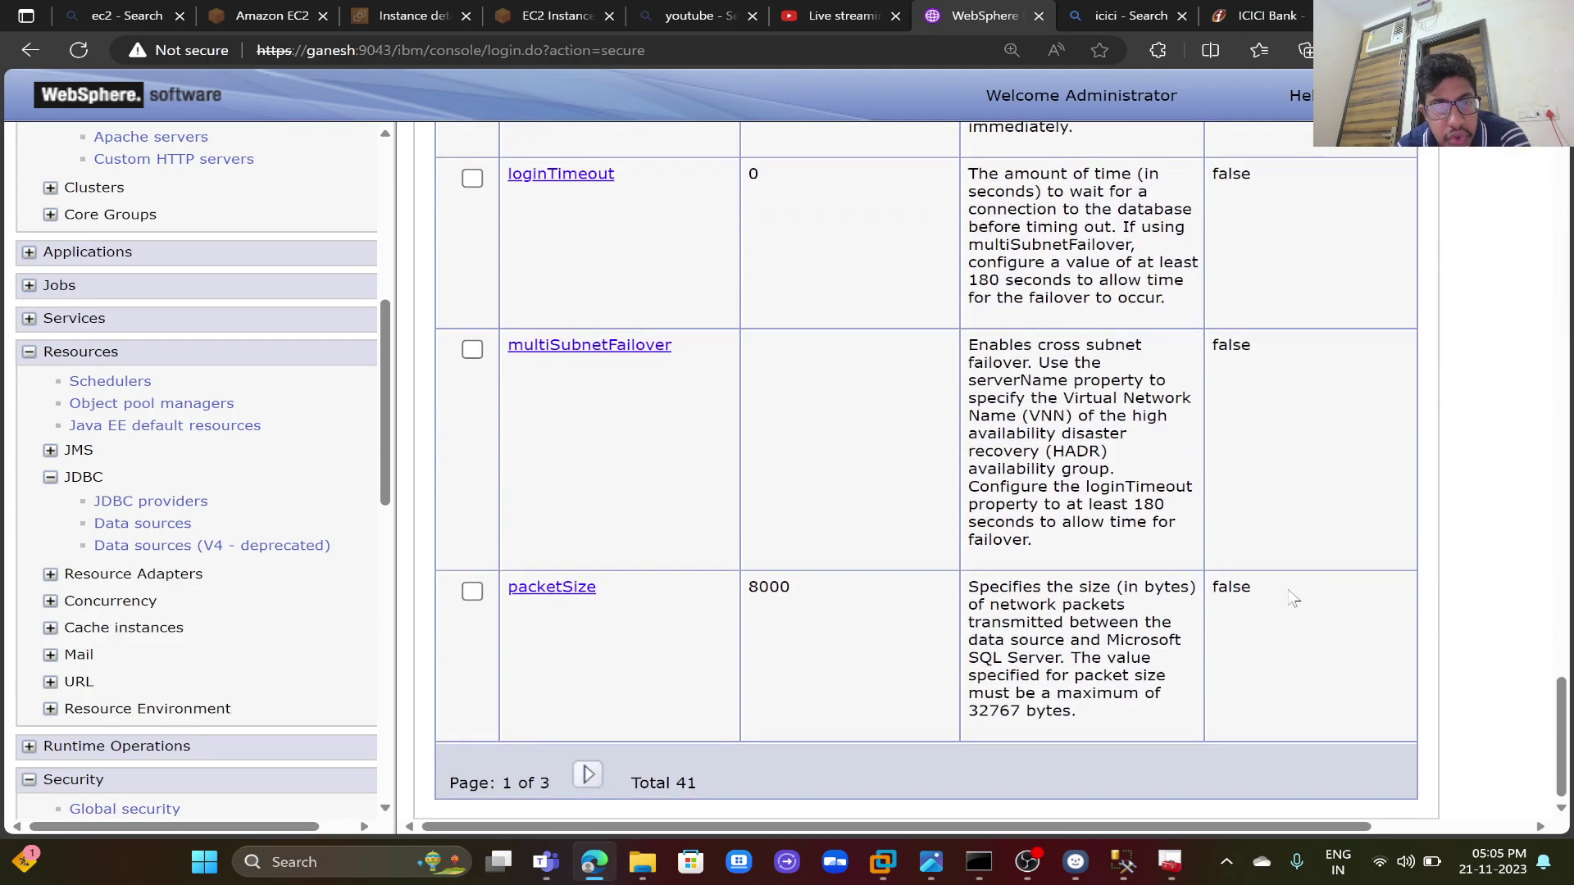
click(591, 775)
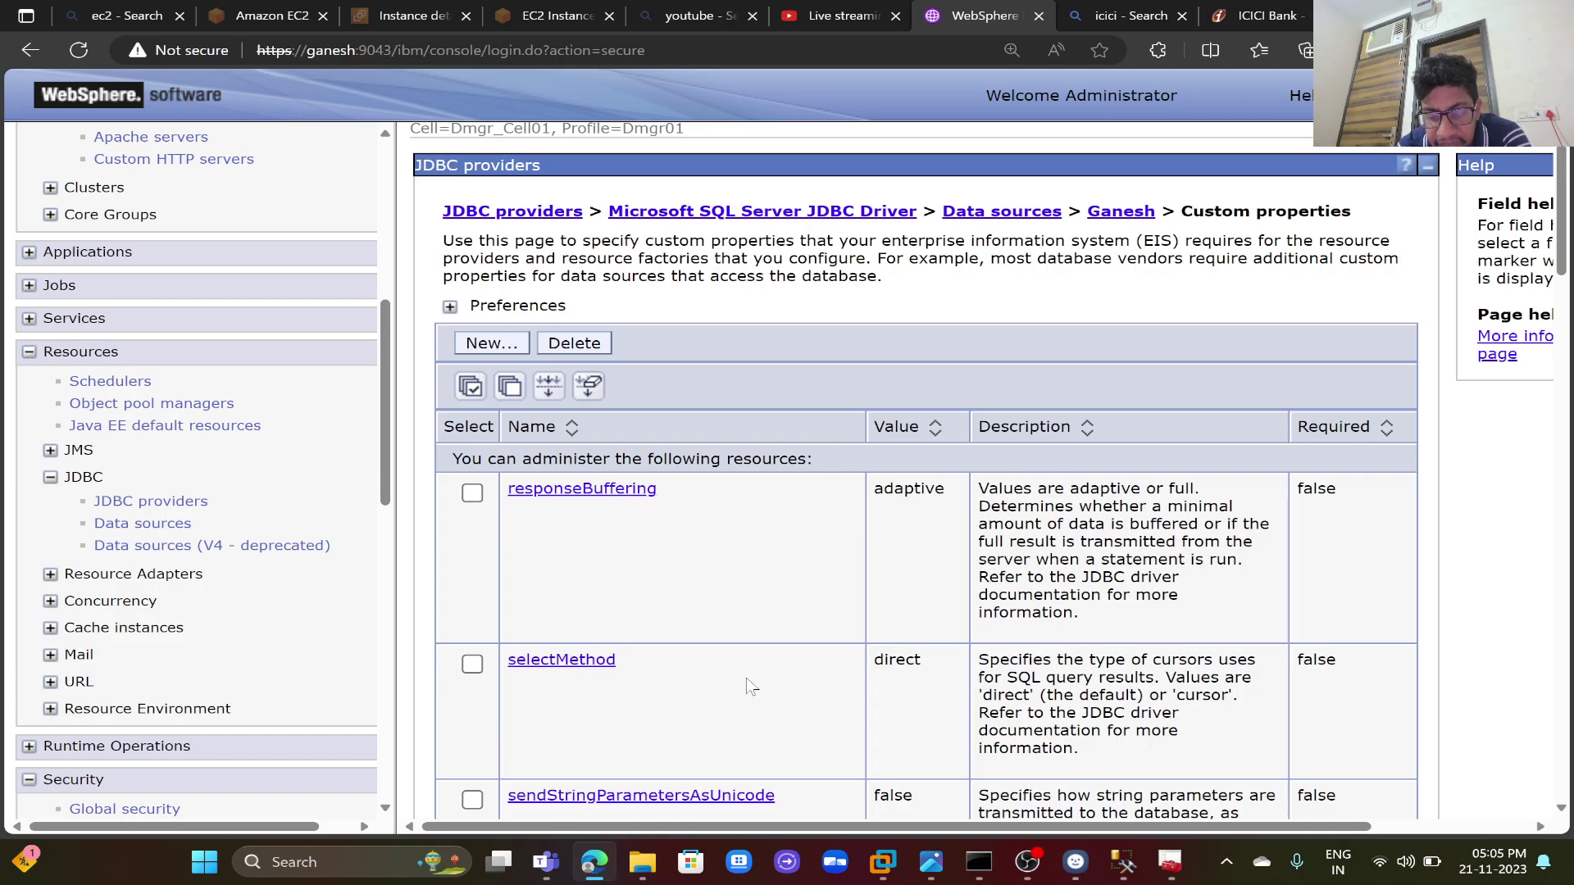
scroll(751, 687, down, 20)
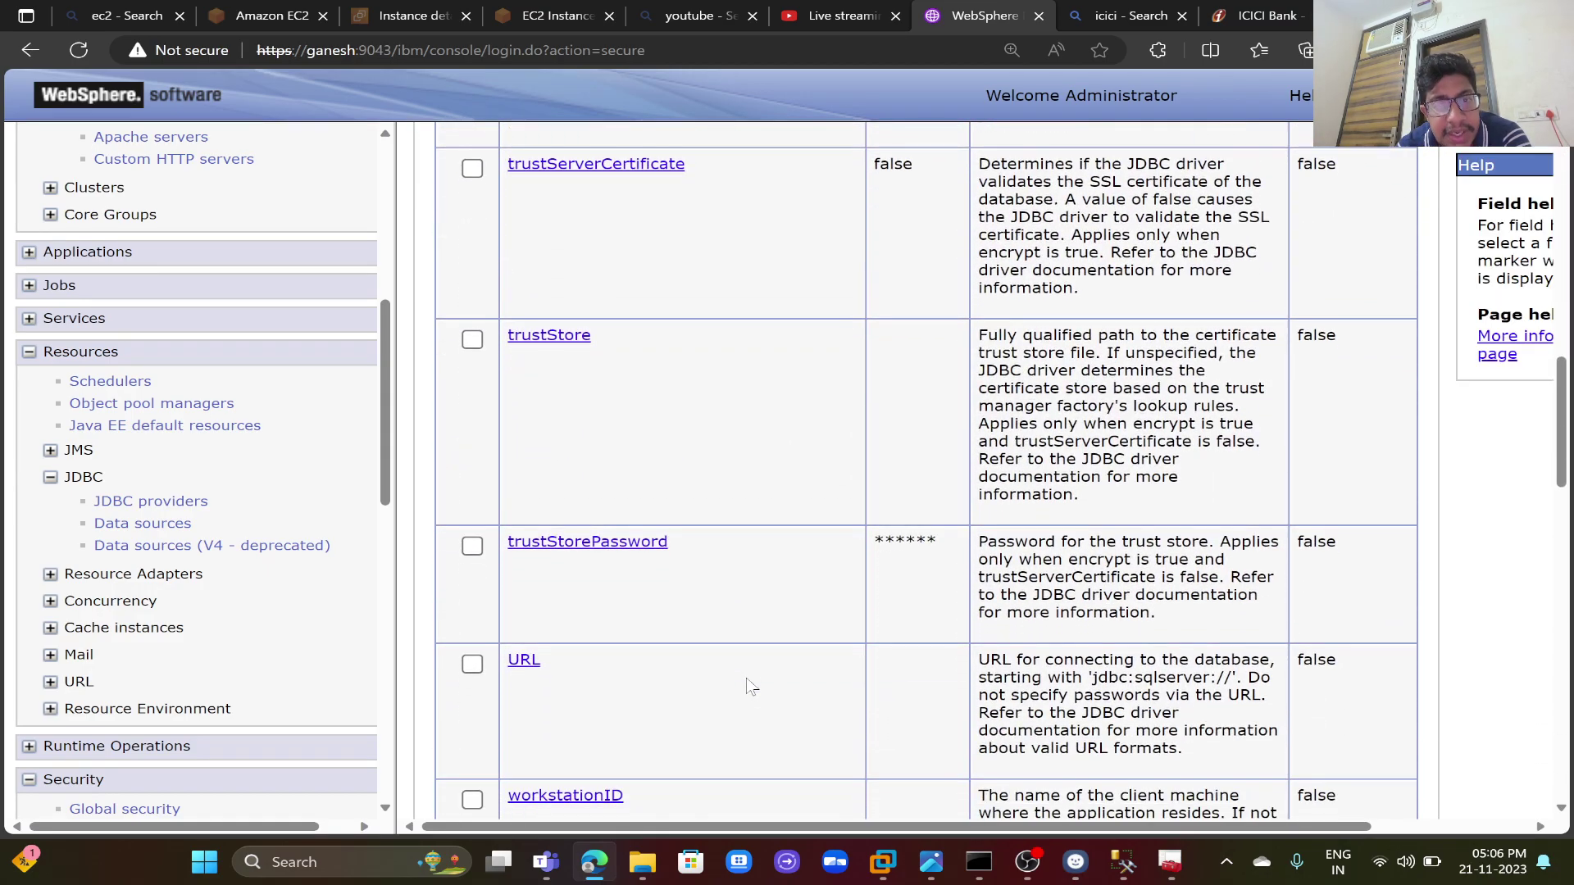
scroll(751, 687, down, 10)
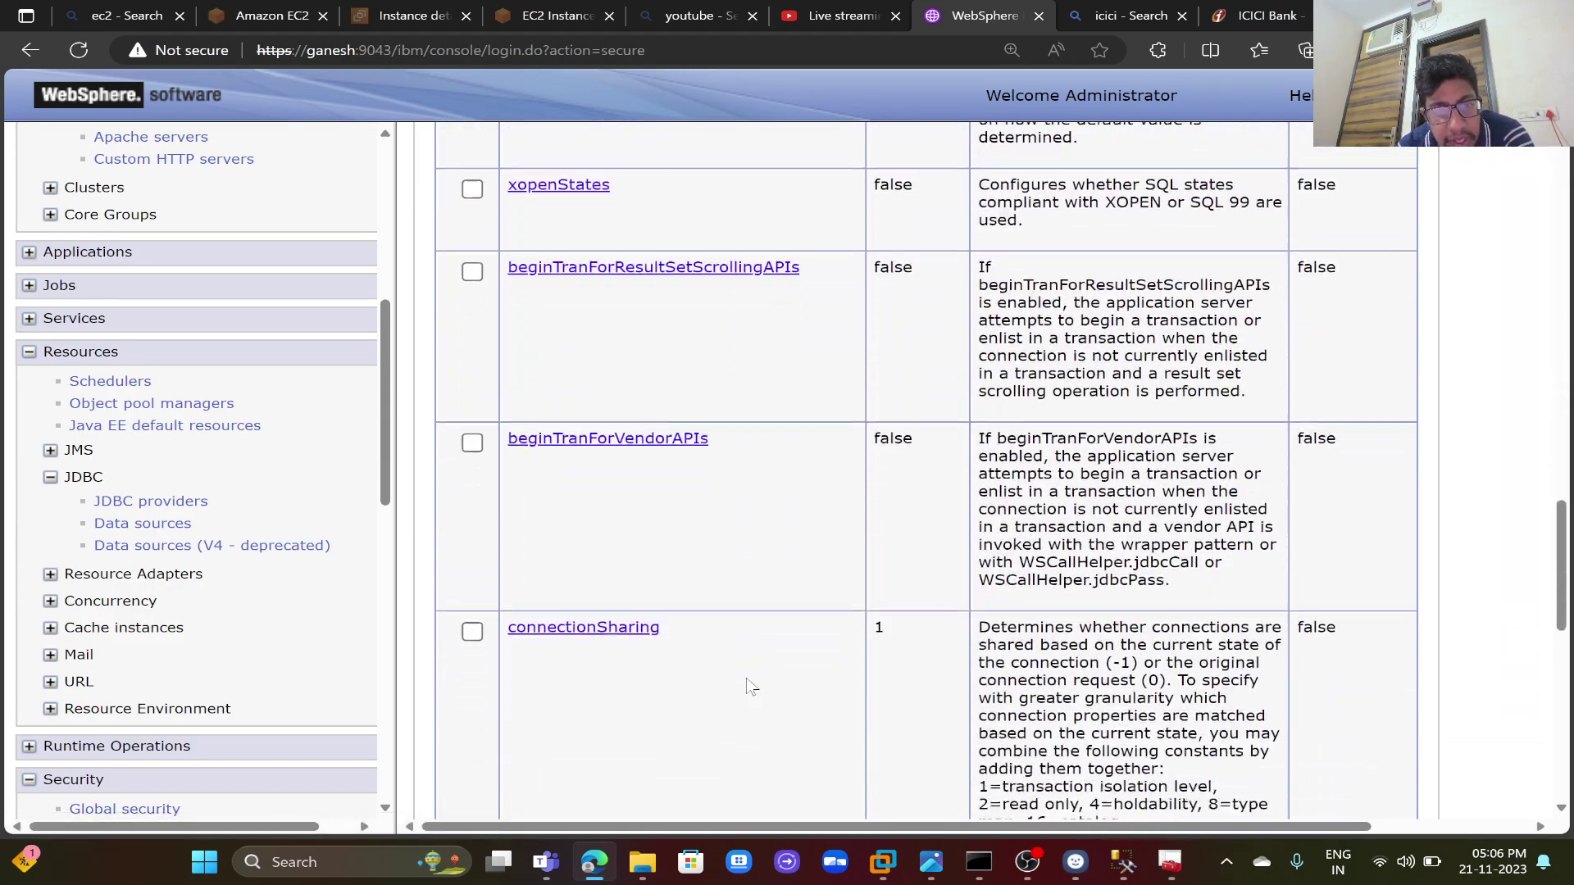
scroll(751, 687, down, 15)
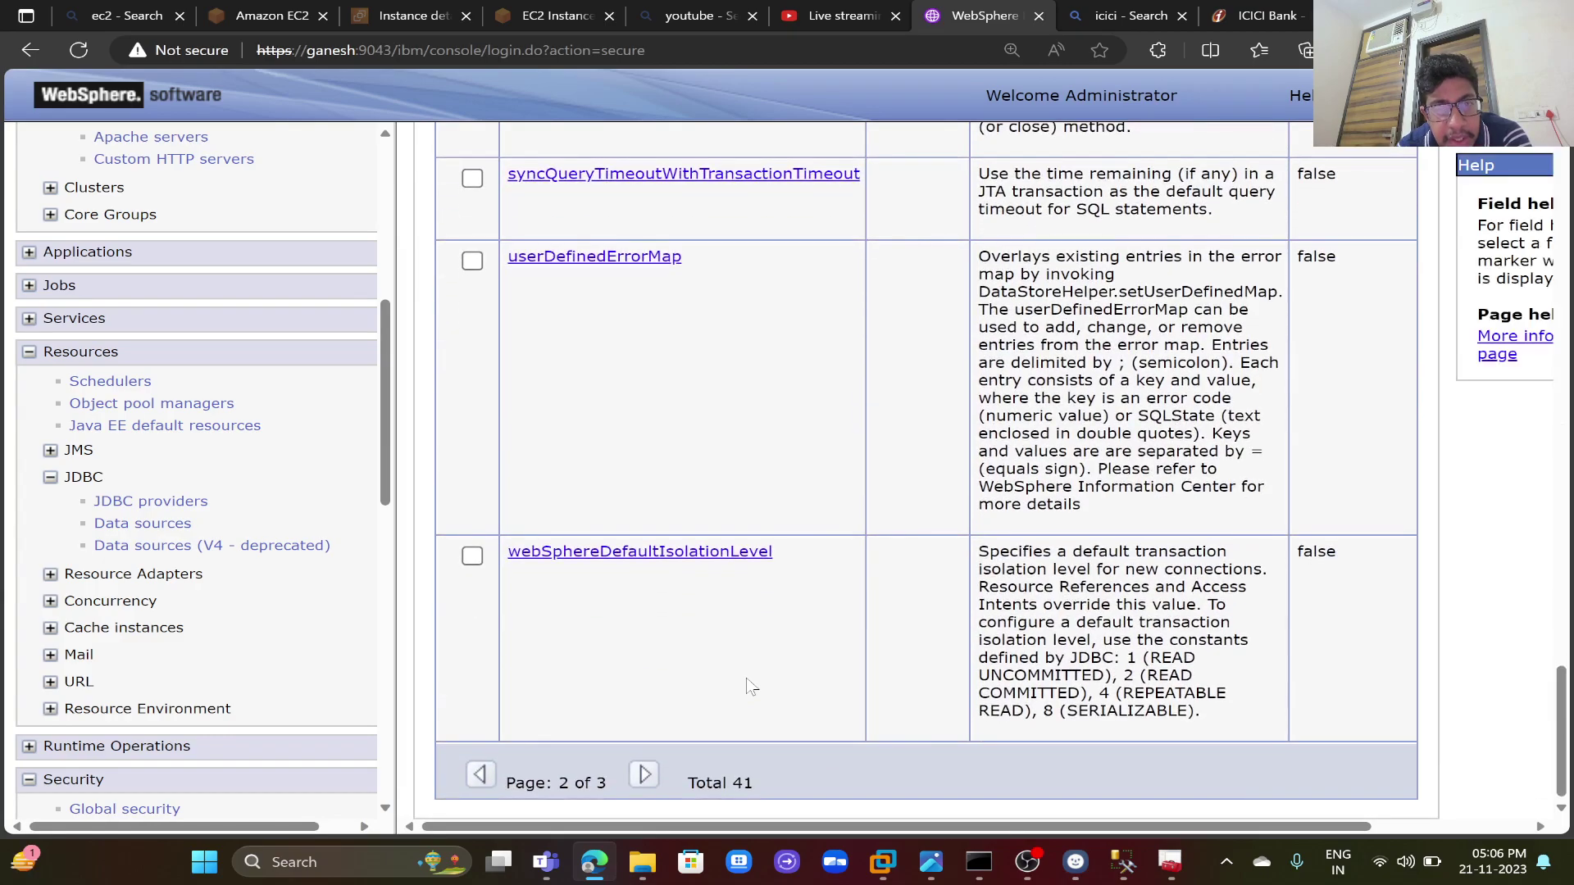
- View page 3 of the custom properties, then return to page 2 and review it
click(644, 774)
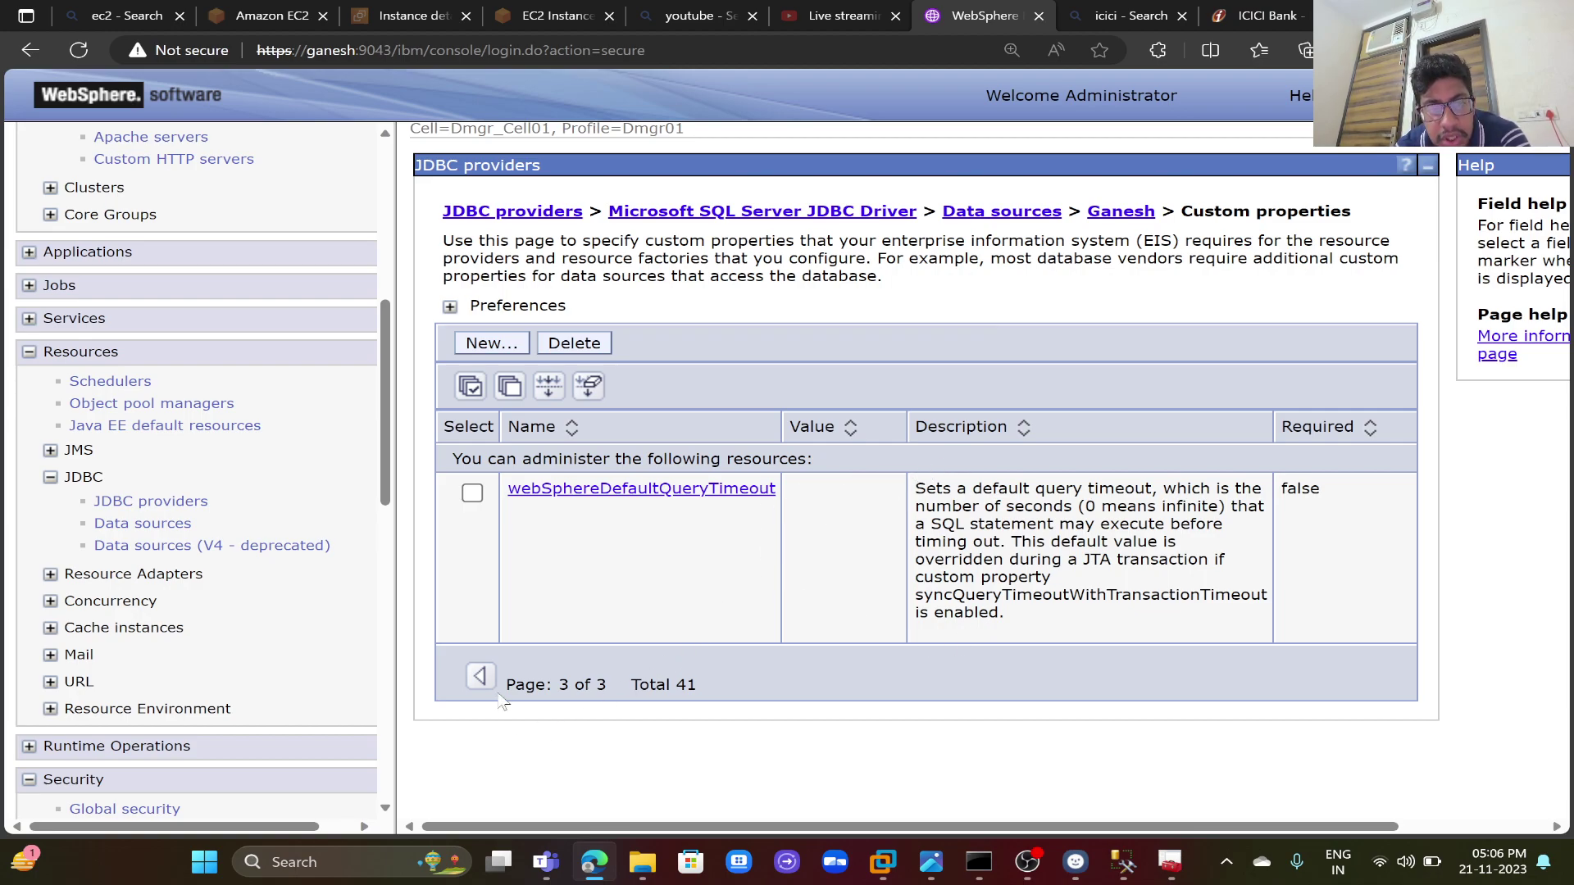
click(480, 677)
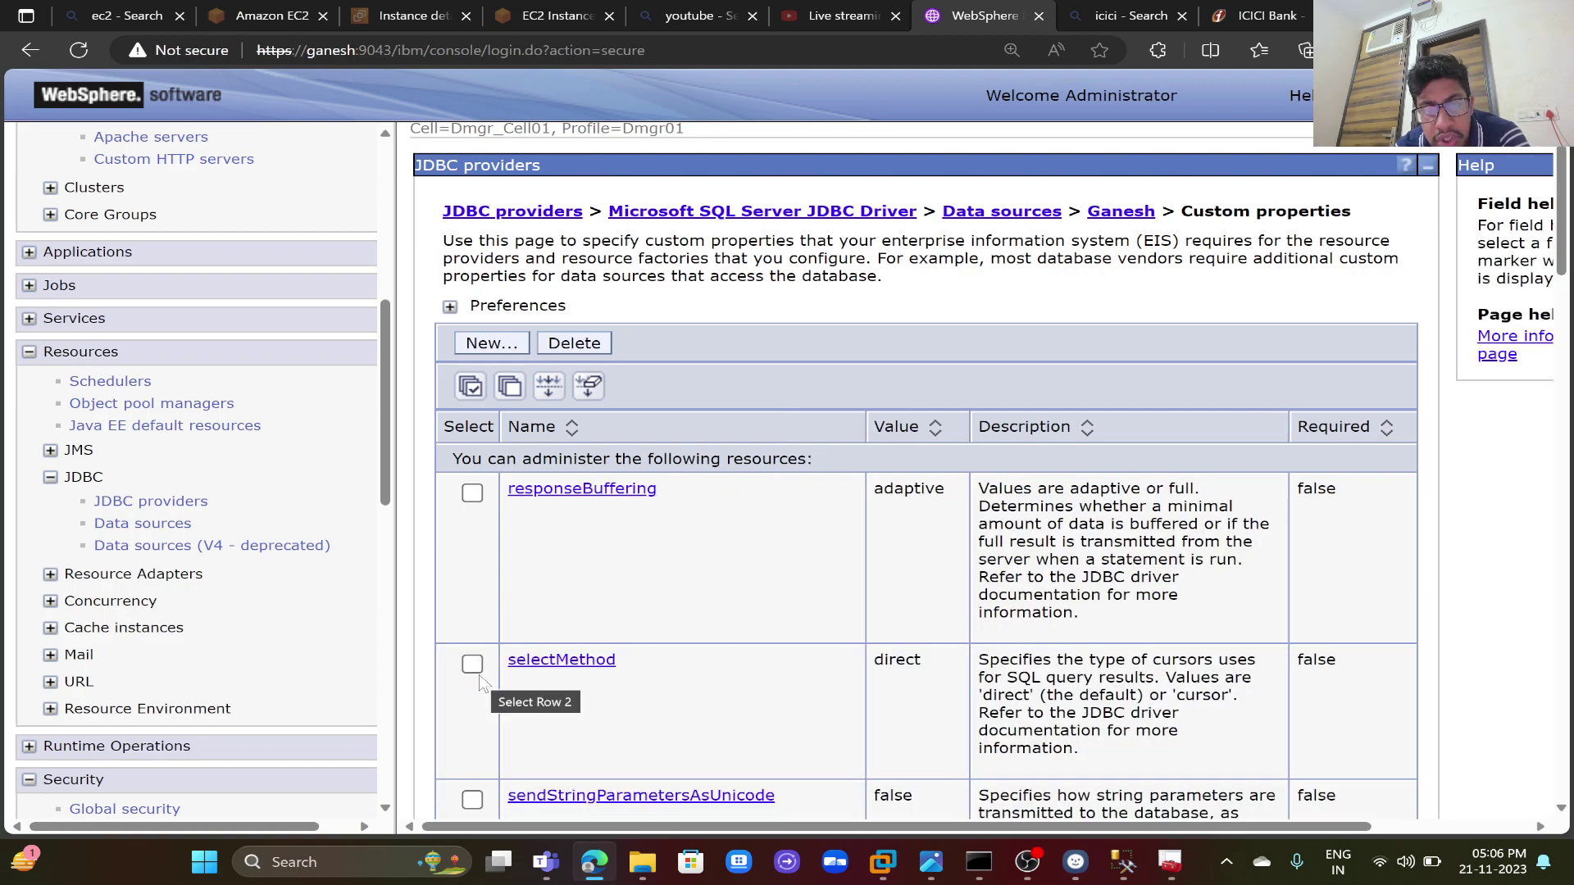
scroll(664, 605, down, 15)
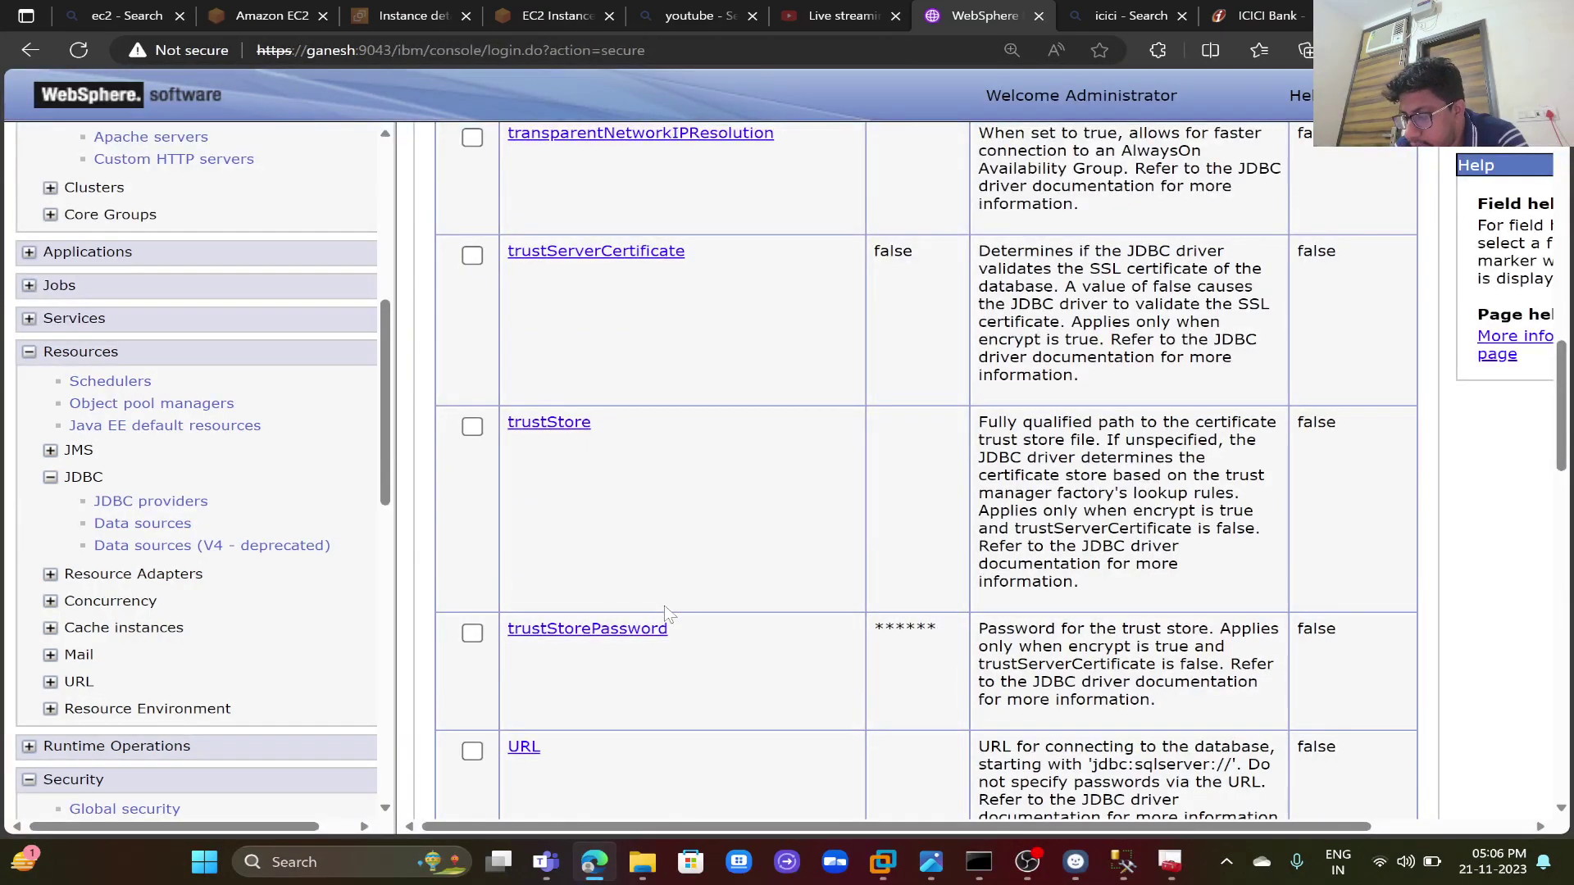
scroll(665, 607, down, 15)
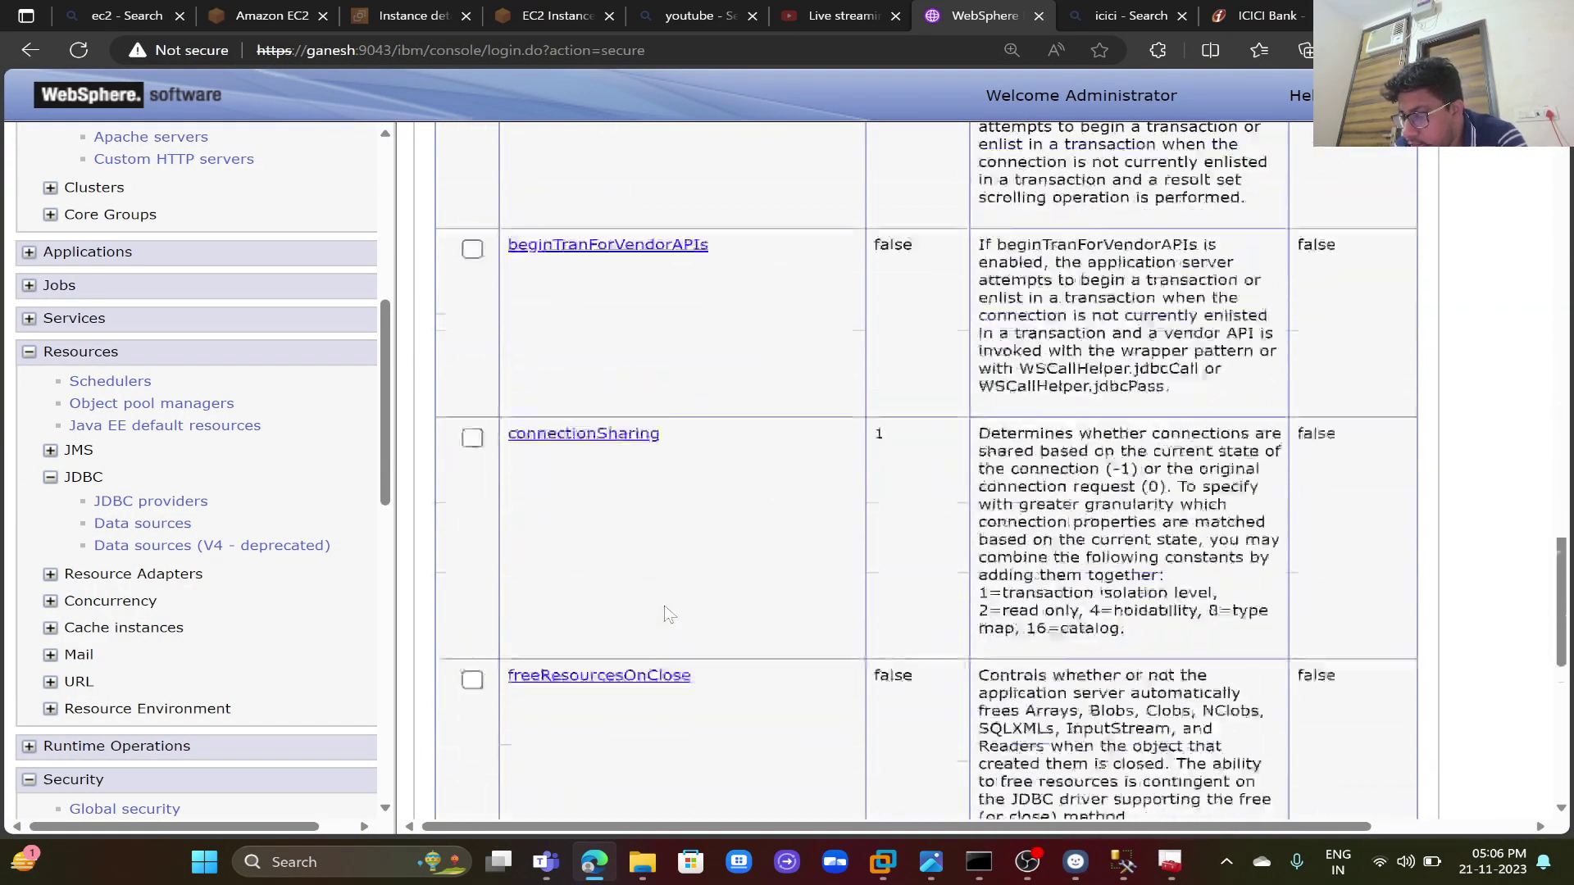
scroll(668, 614, down, 2)
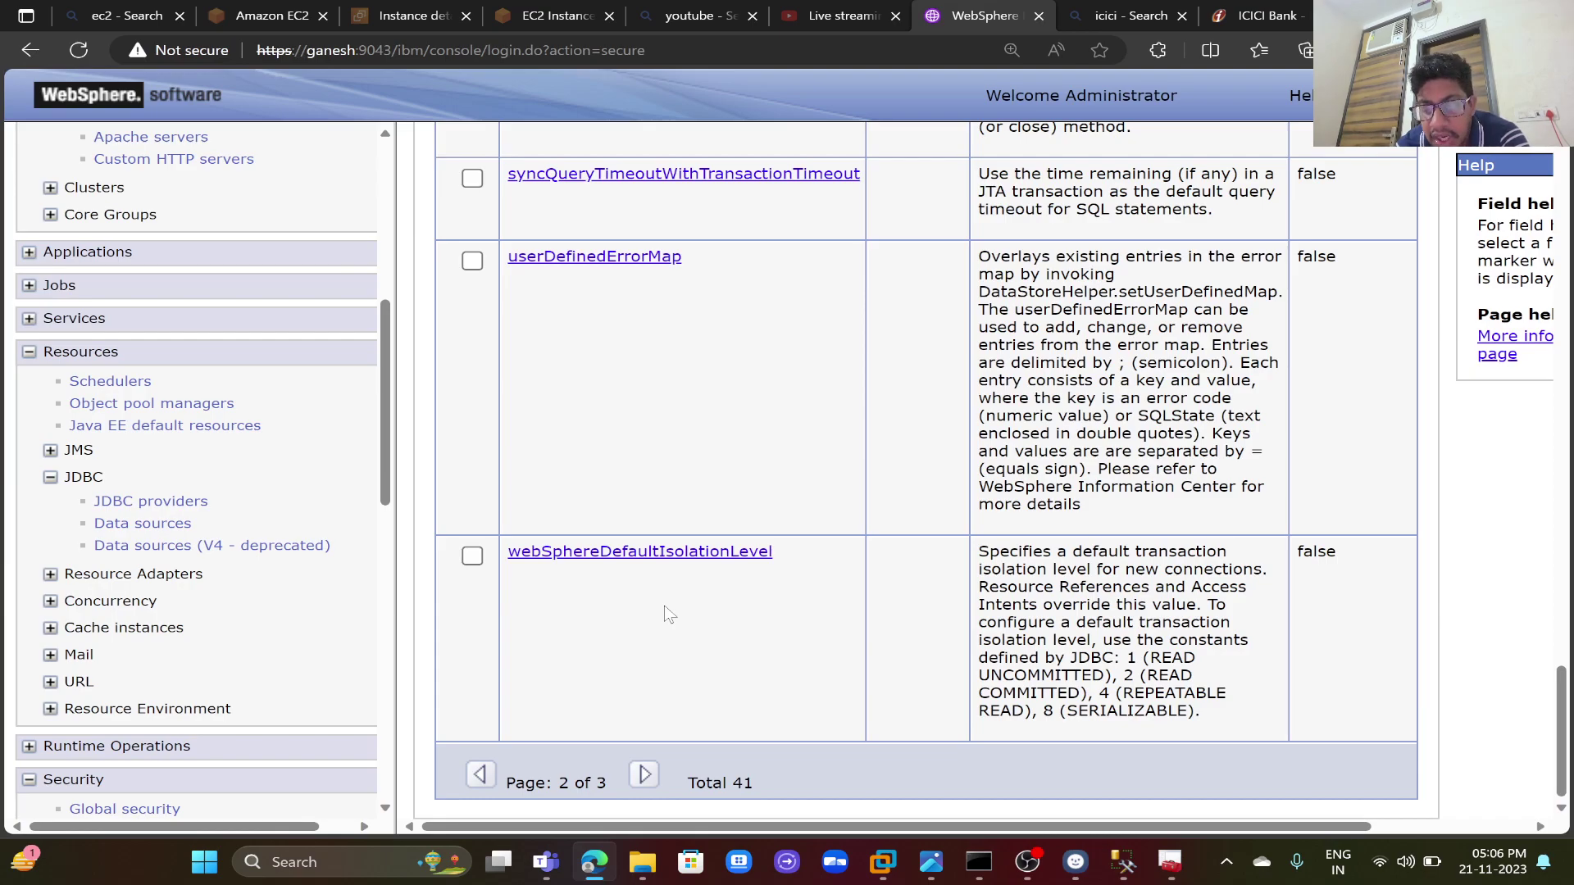
scroll(666, 608, up, 10)
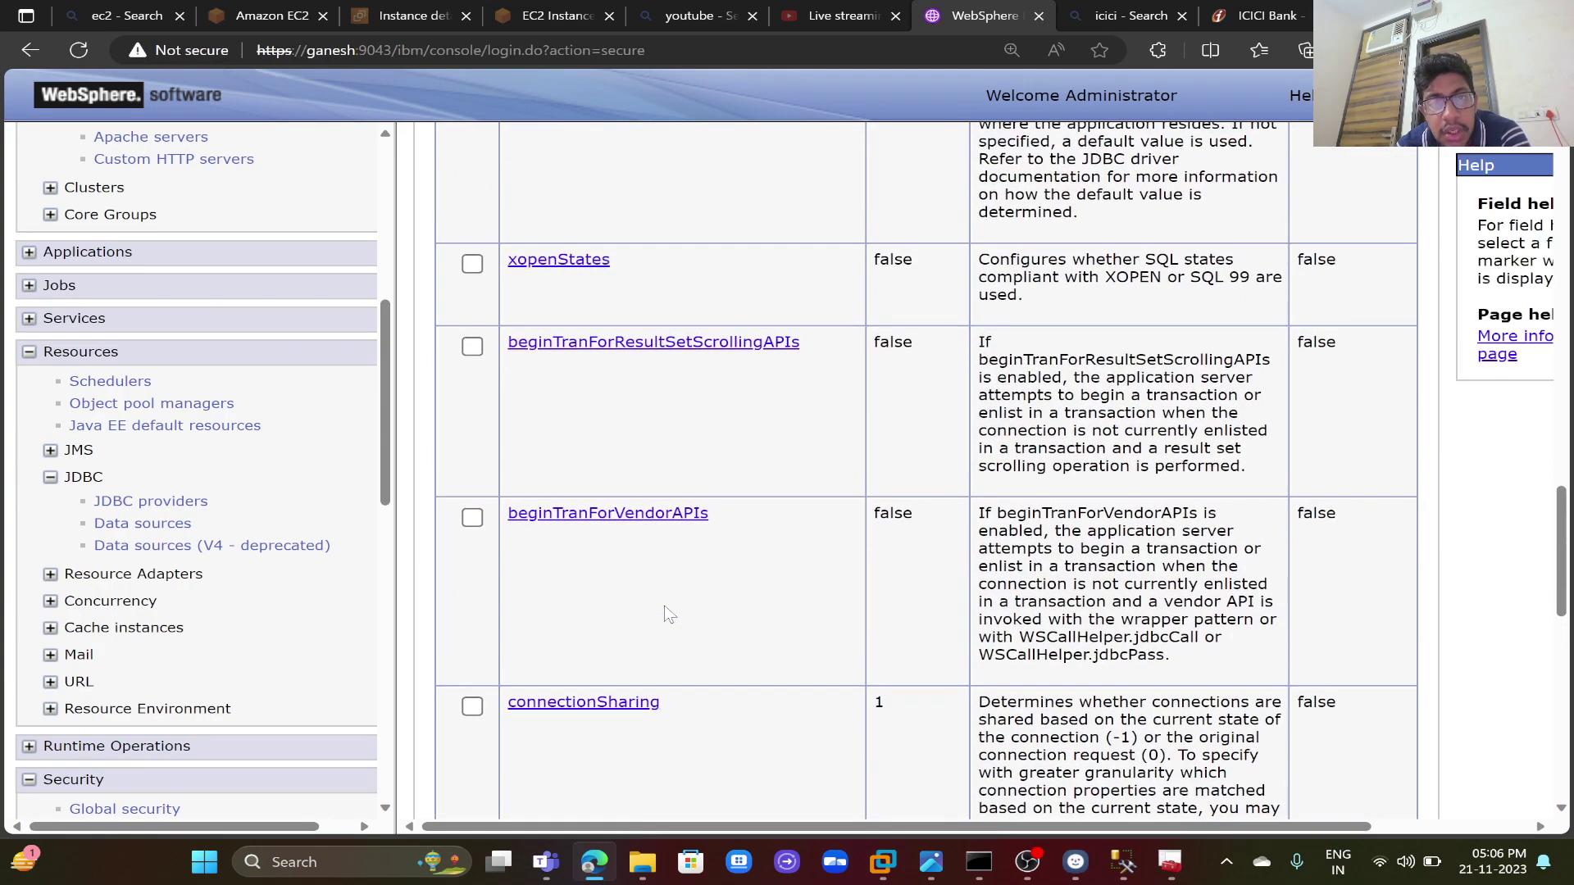
scroll(665, 611, up, 6)
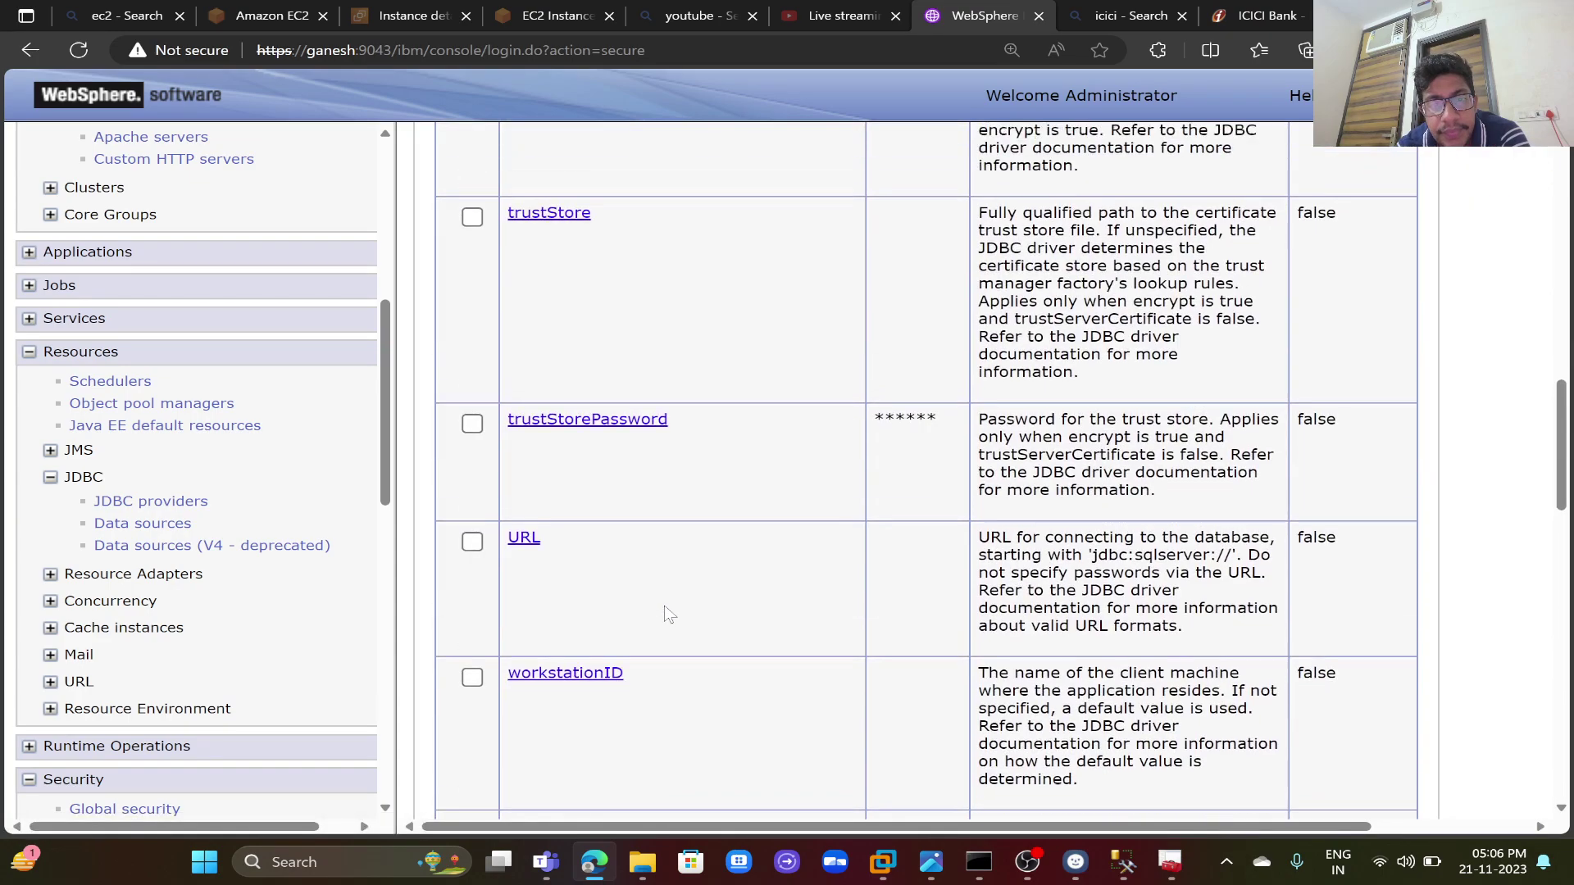
scroll(665, 614, up, 3)
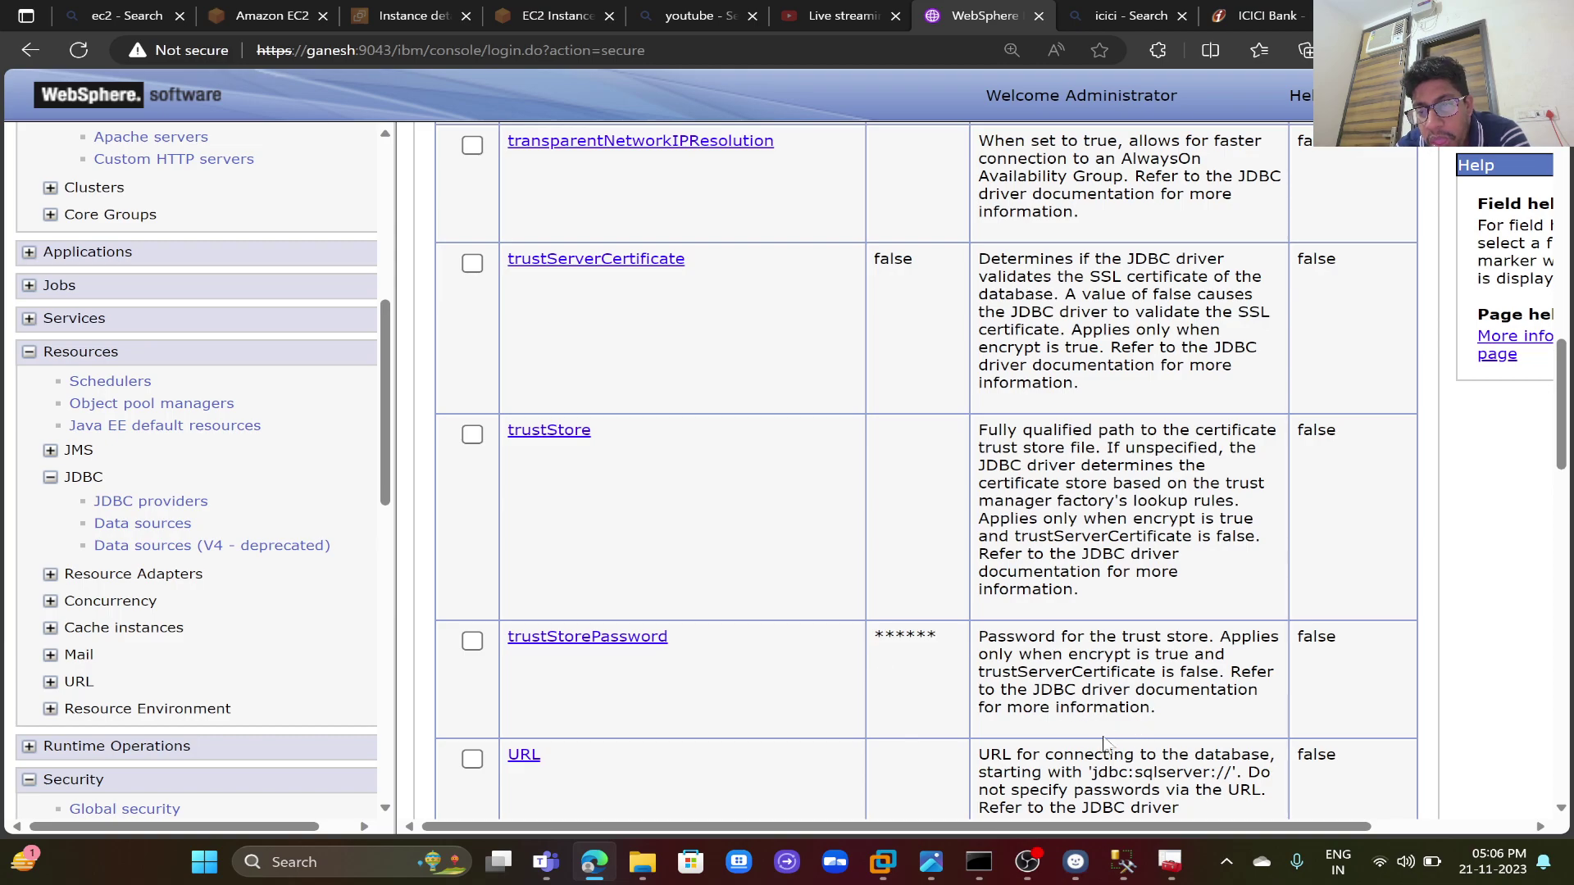
scroll(926, 467, up, 3)
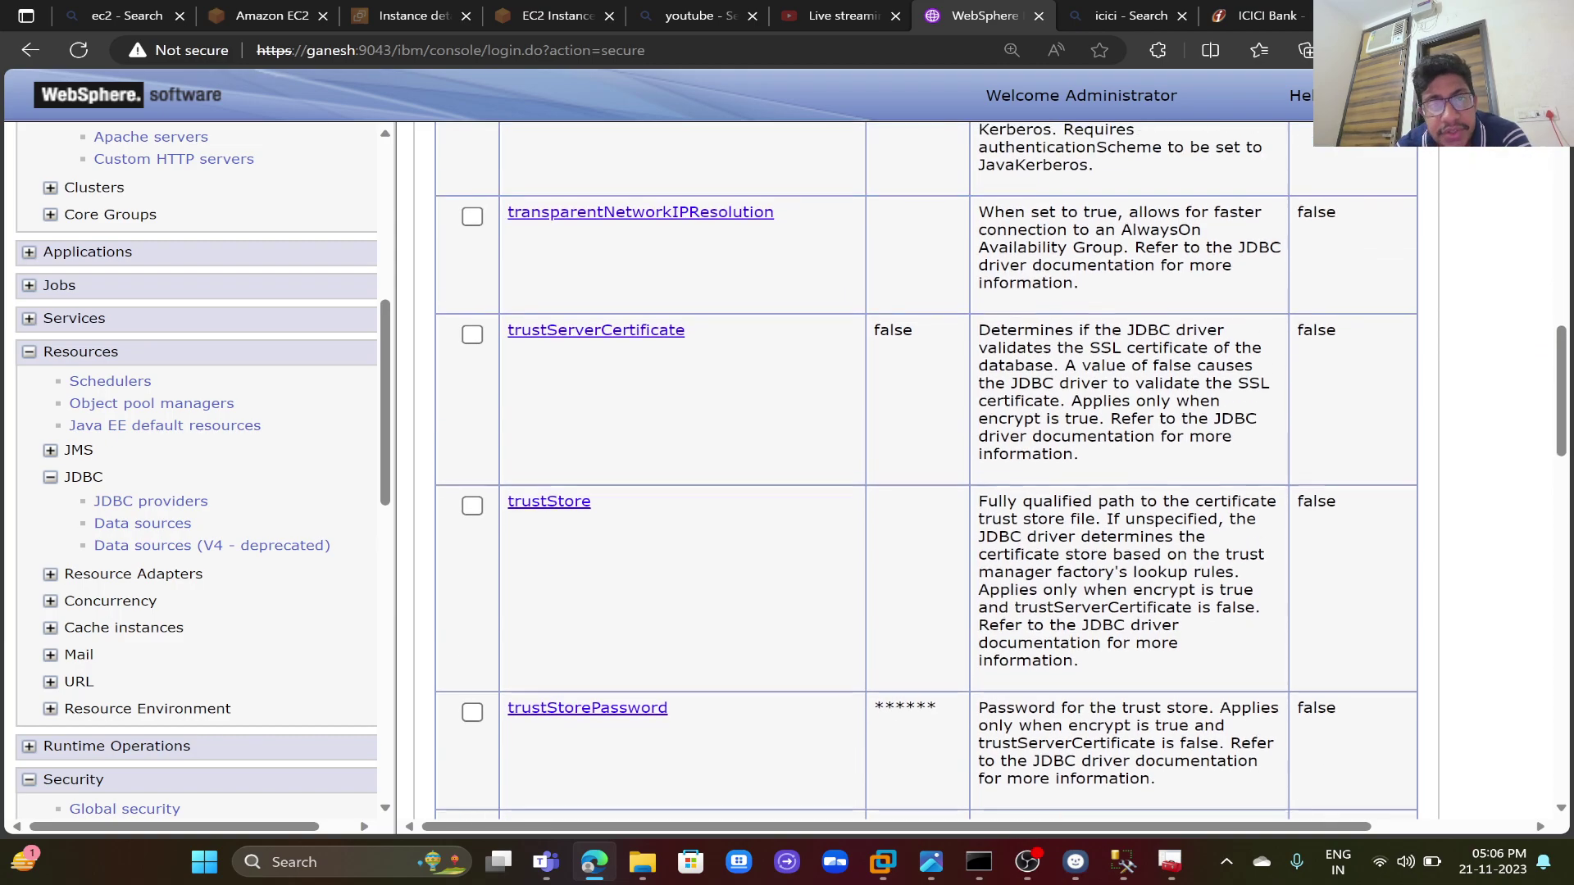
scroll(926, 467, up, 10)
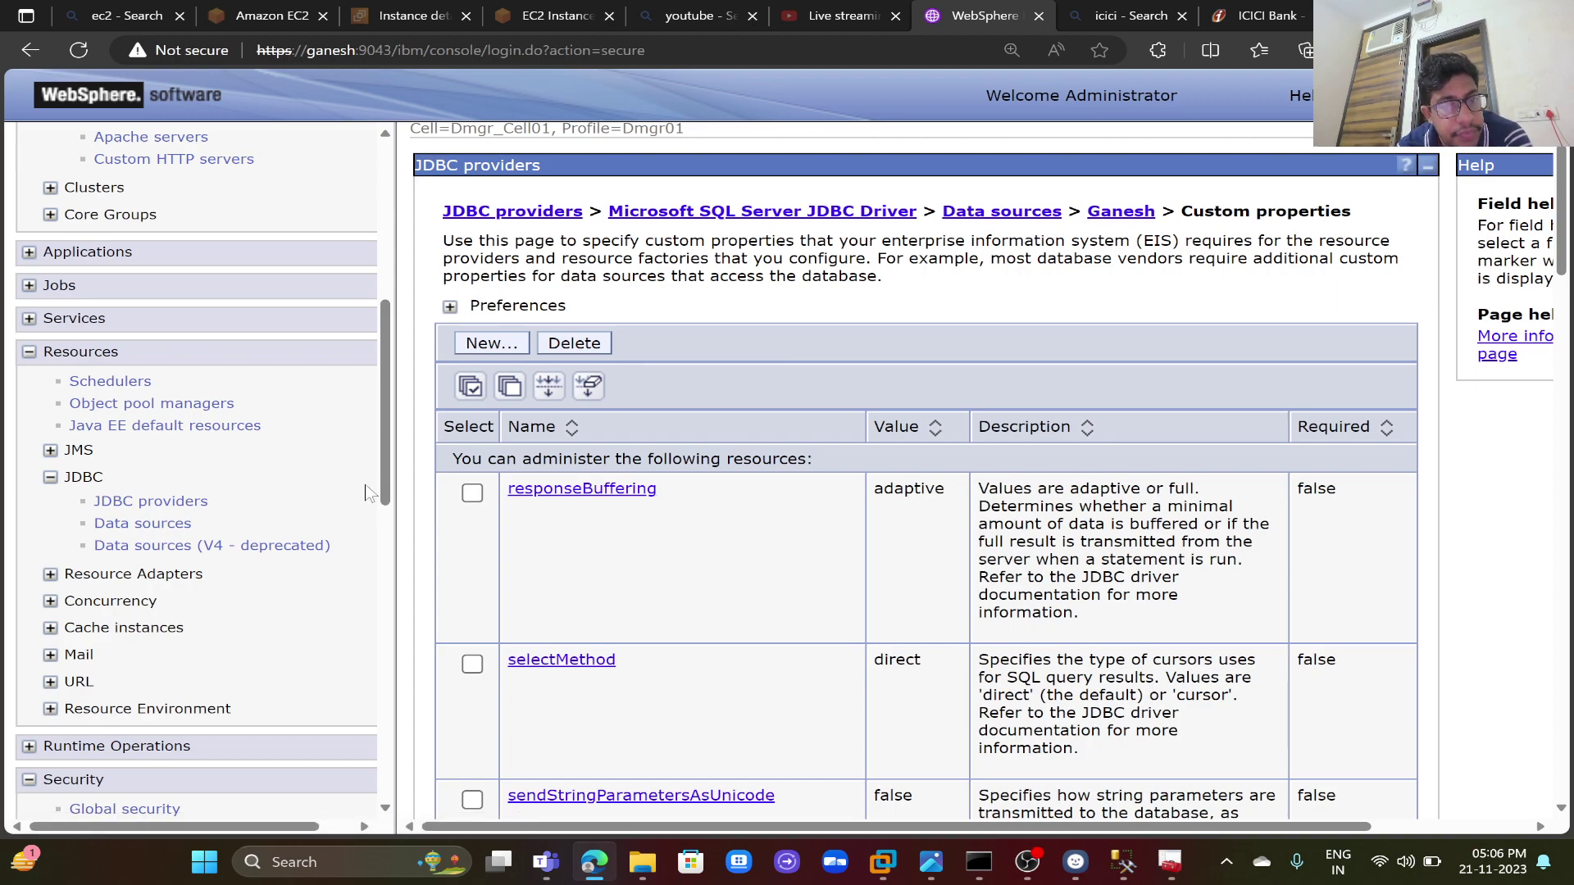
- Open Security > Global security from the navigation tree
drag(384, 490, 452, 789)
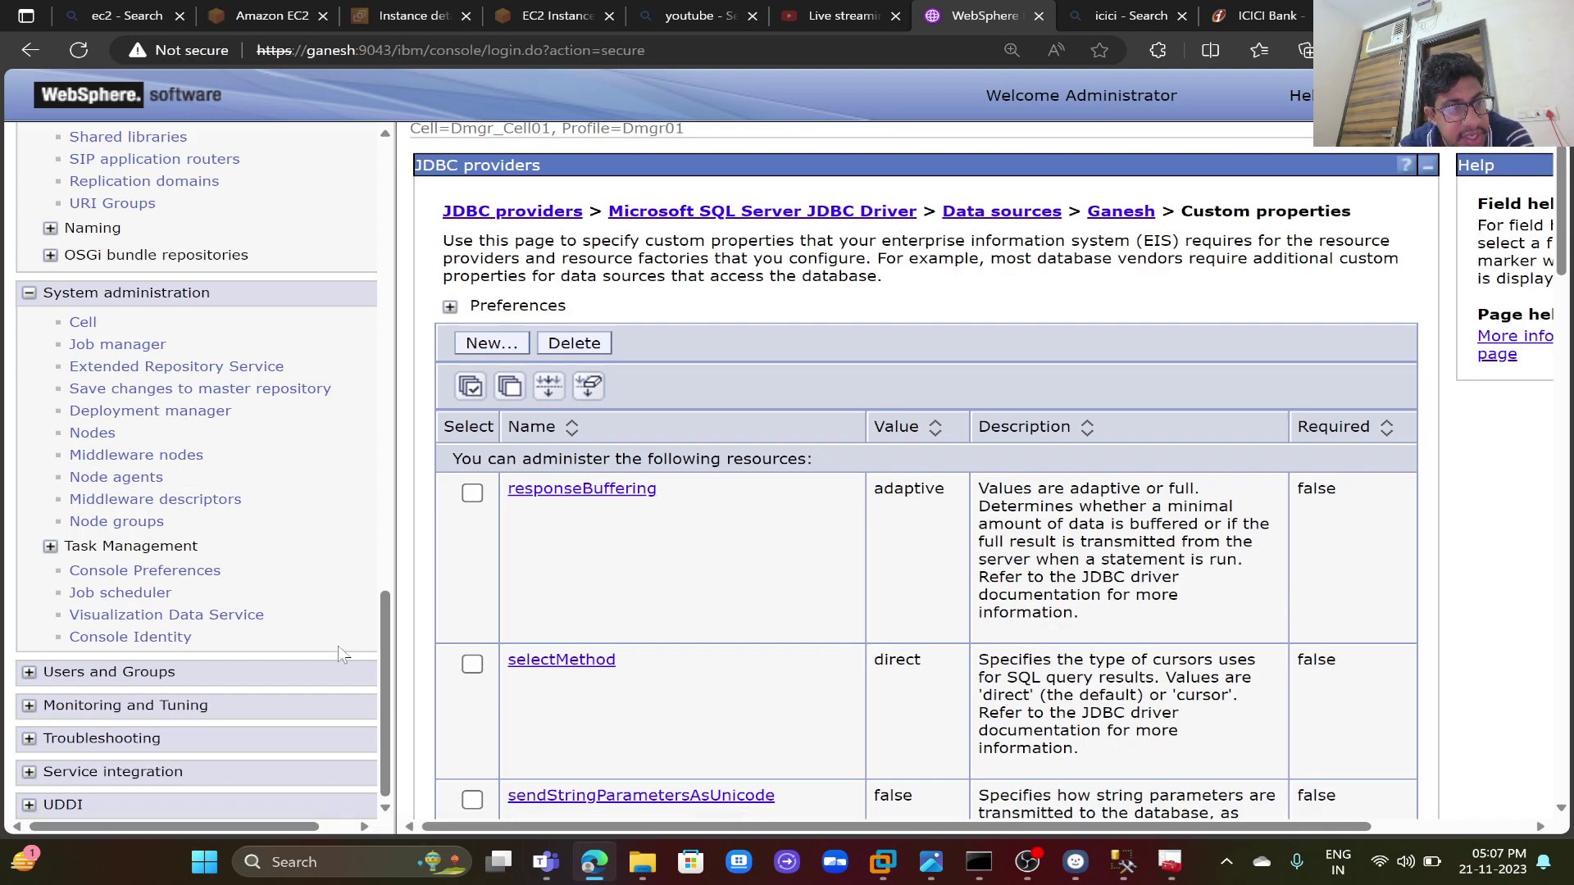
drag(389, 680, 441, 504)
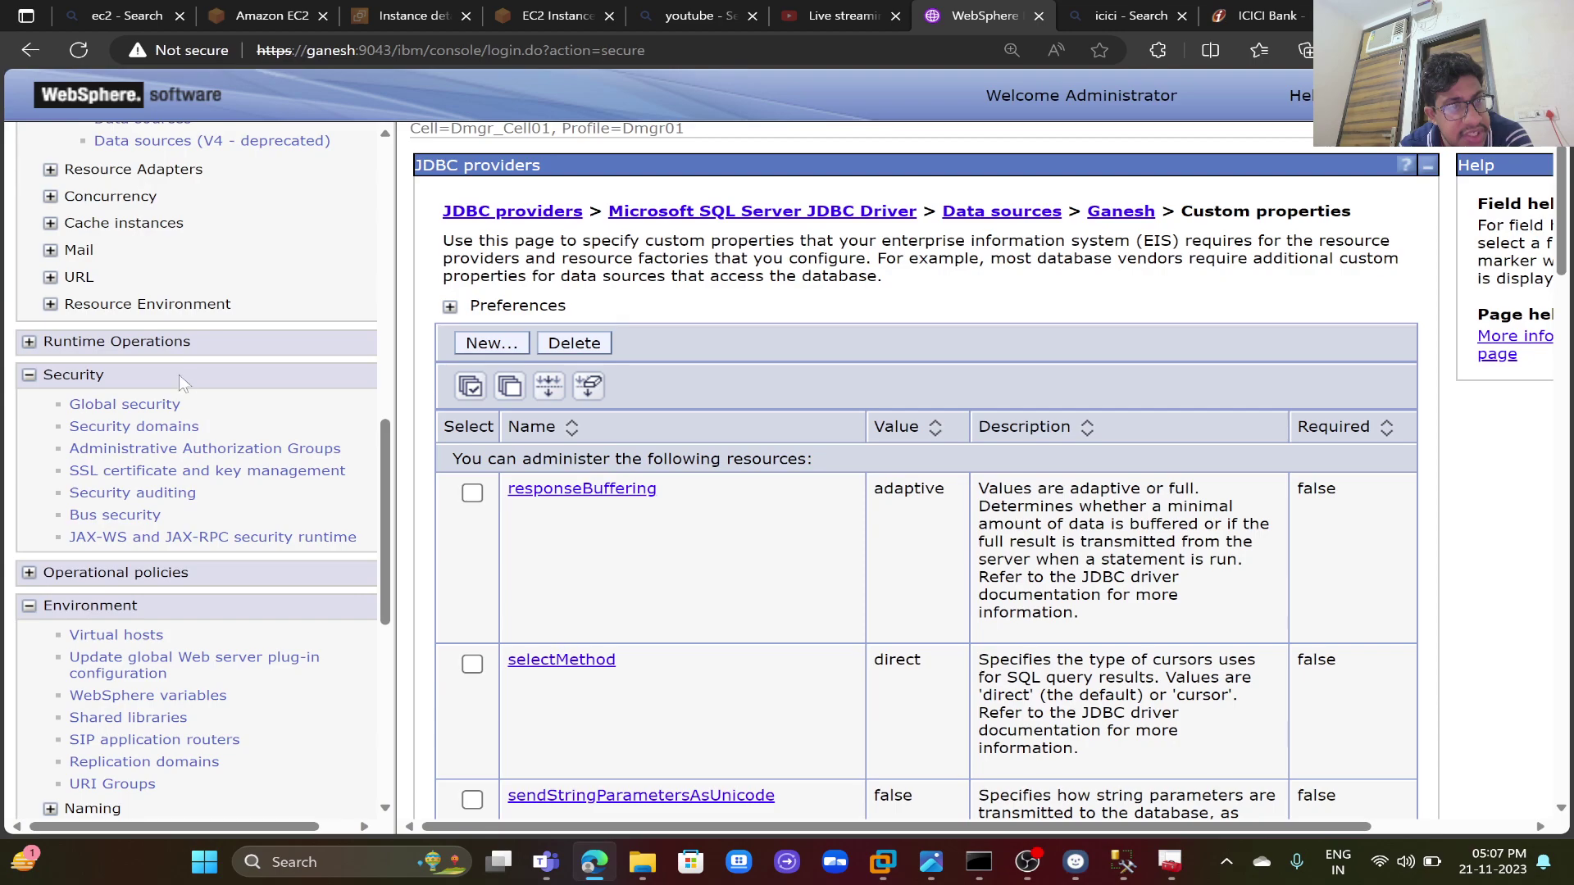
click(127, 405)
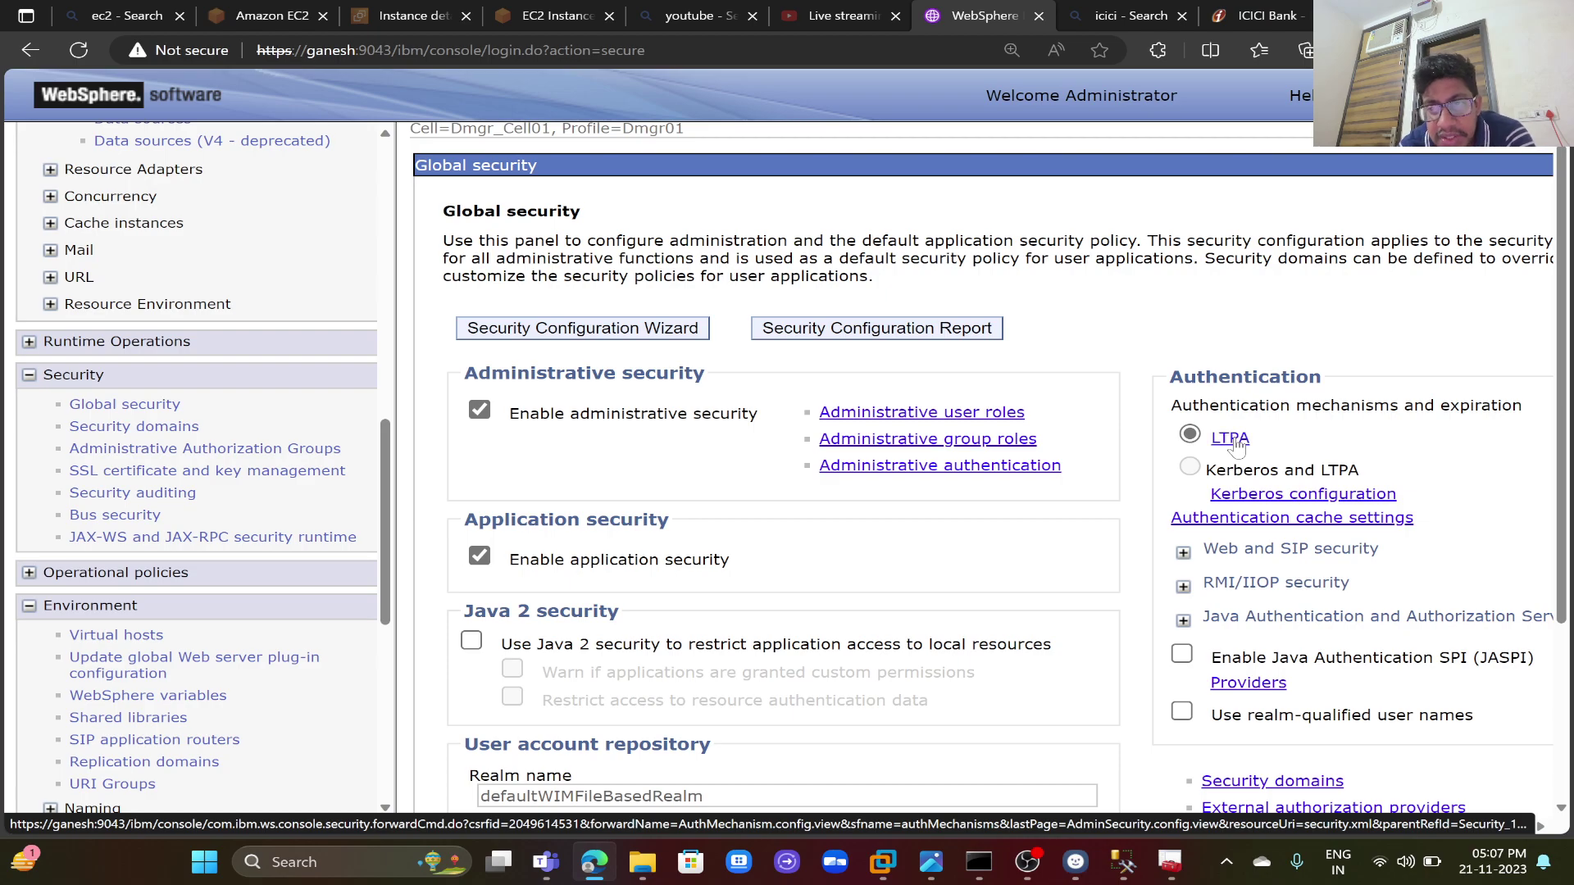
- On the LTPA page, enter and confirm the cross-cell single sign-on password
click(1231, 439)
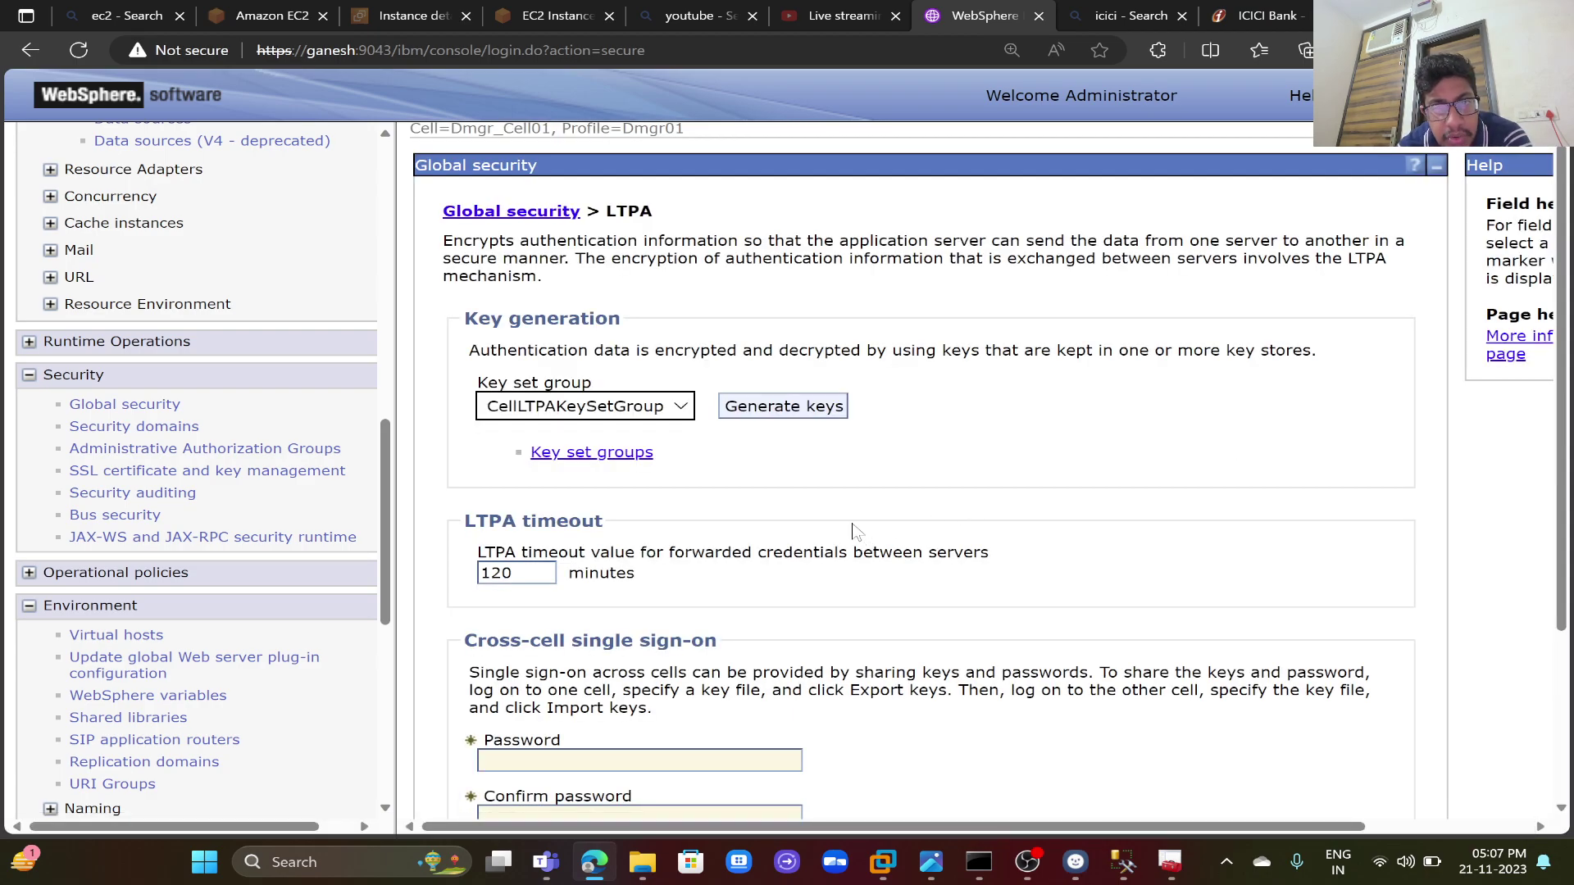
scroll(852, 531, down, 3)
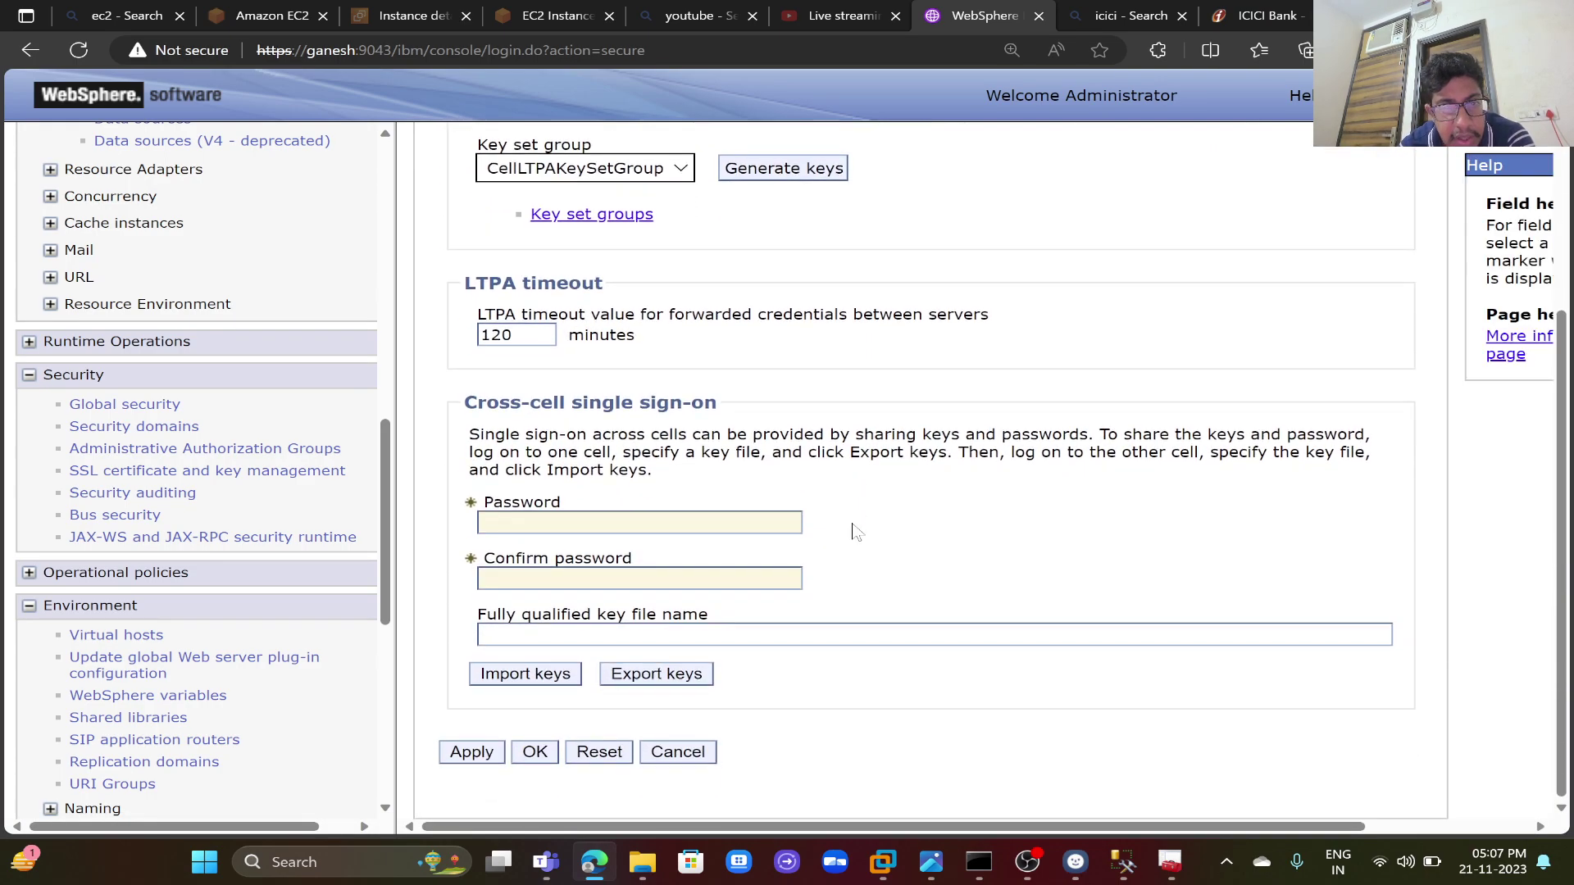
click(640, 523)
text(•)
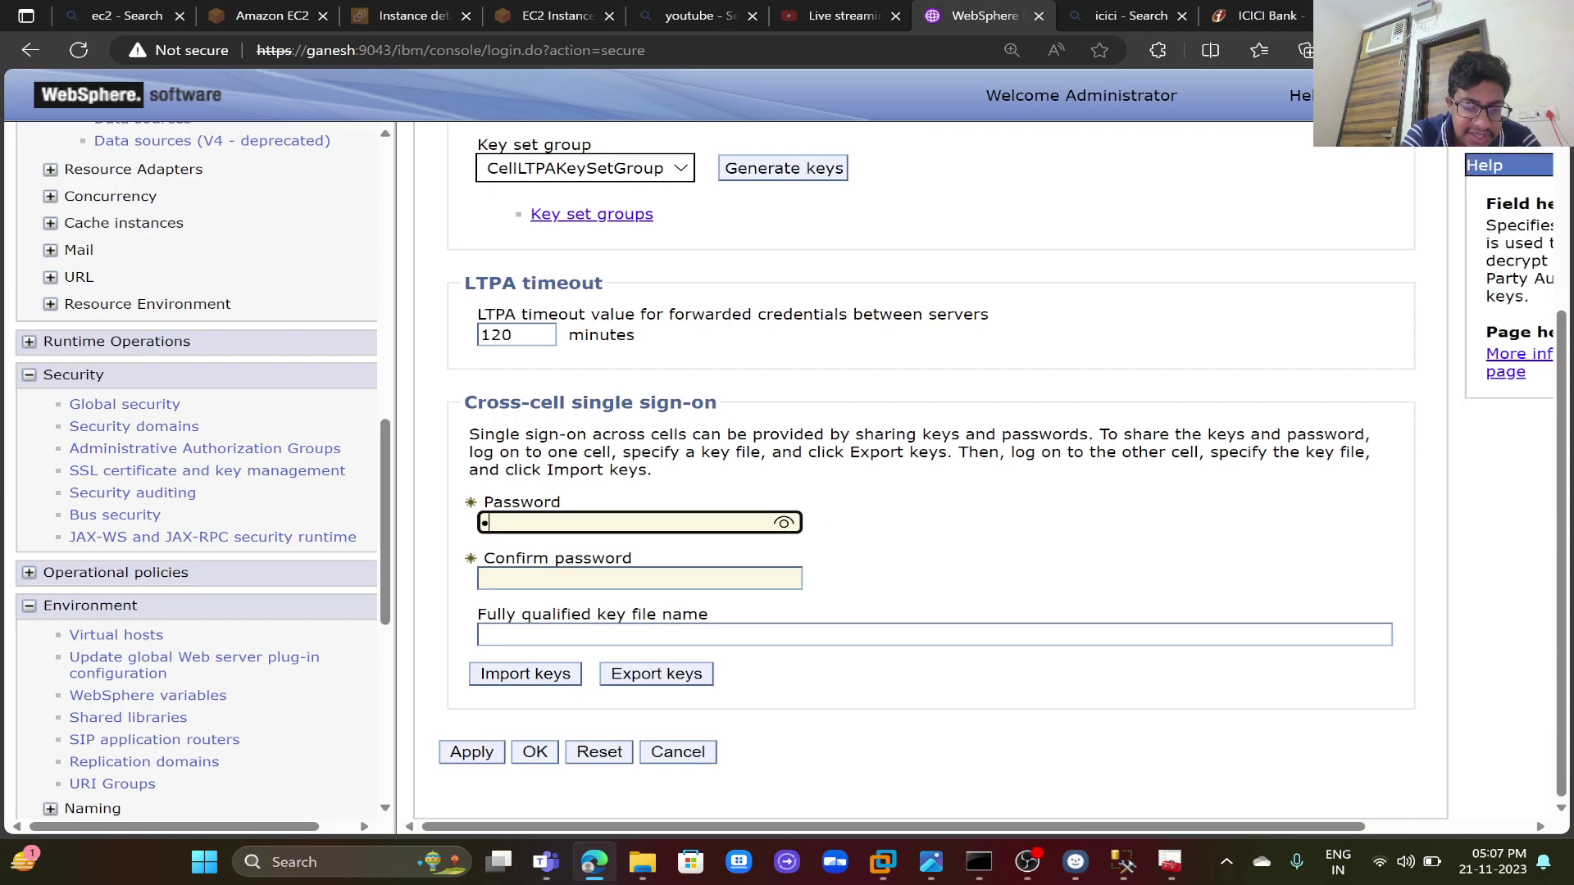
text(•••••••)
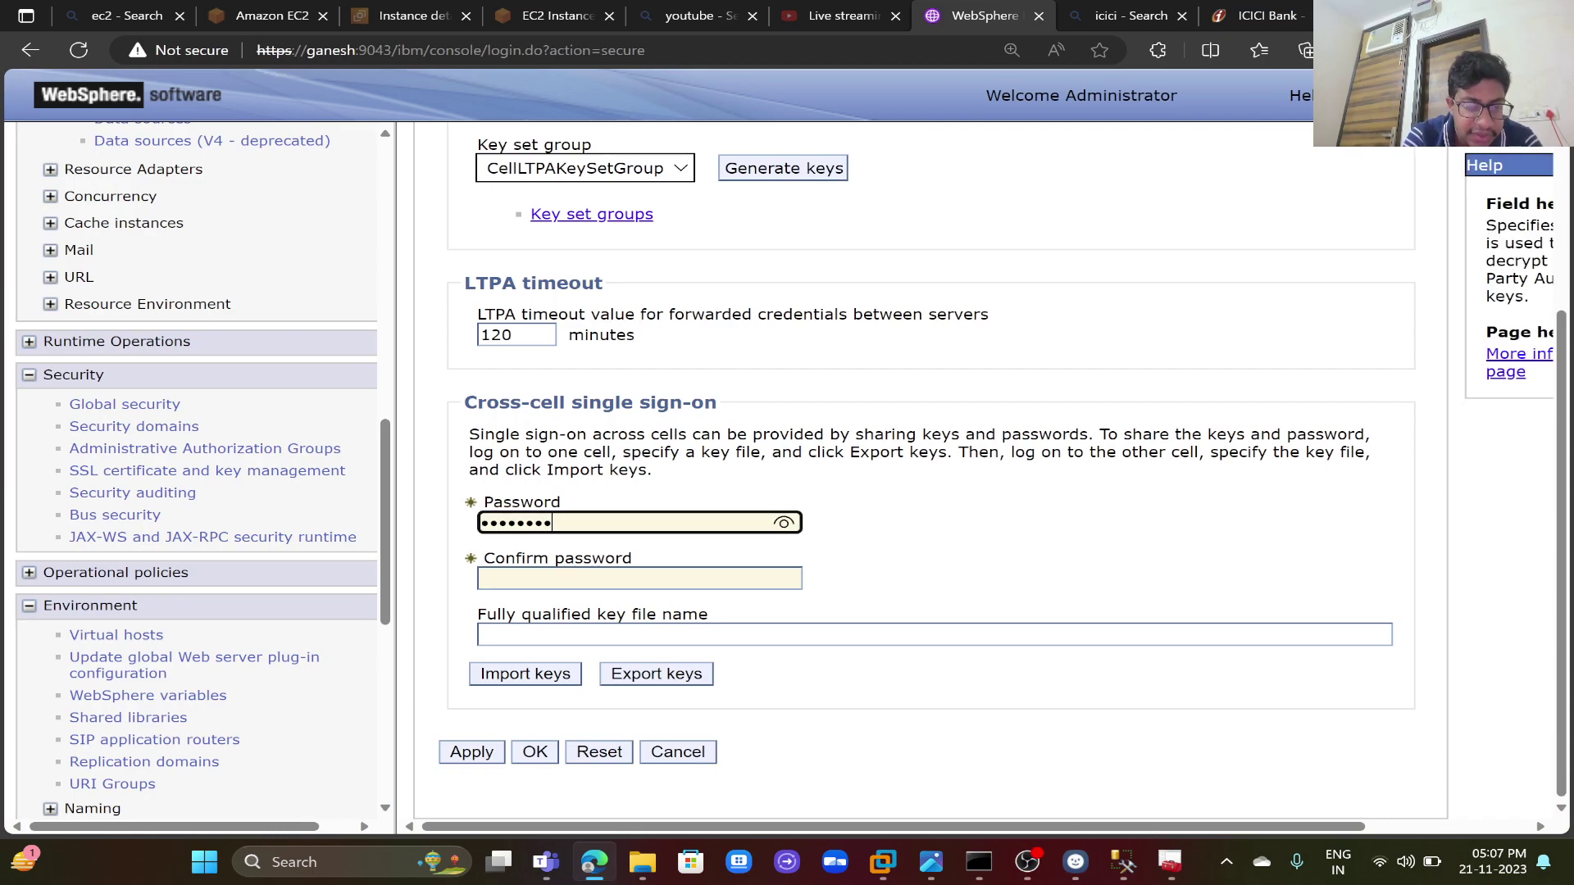
text(•)
key(Tab)
text(••)
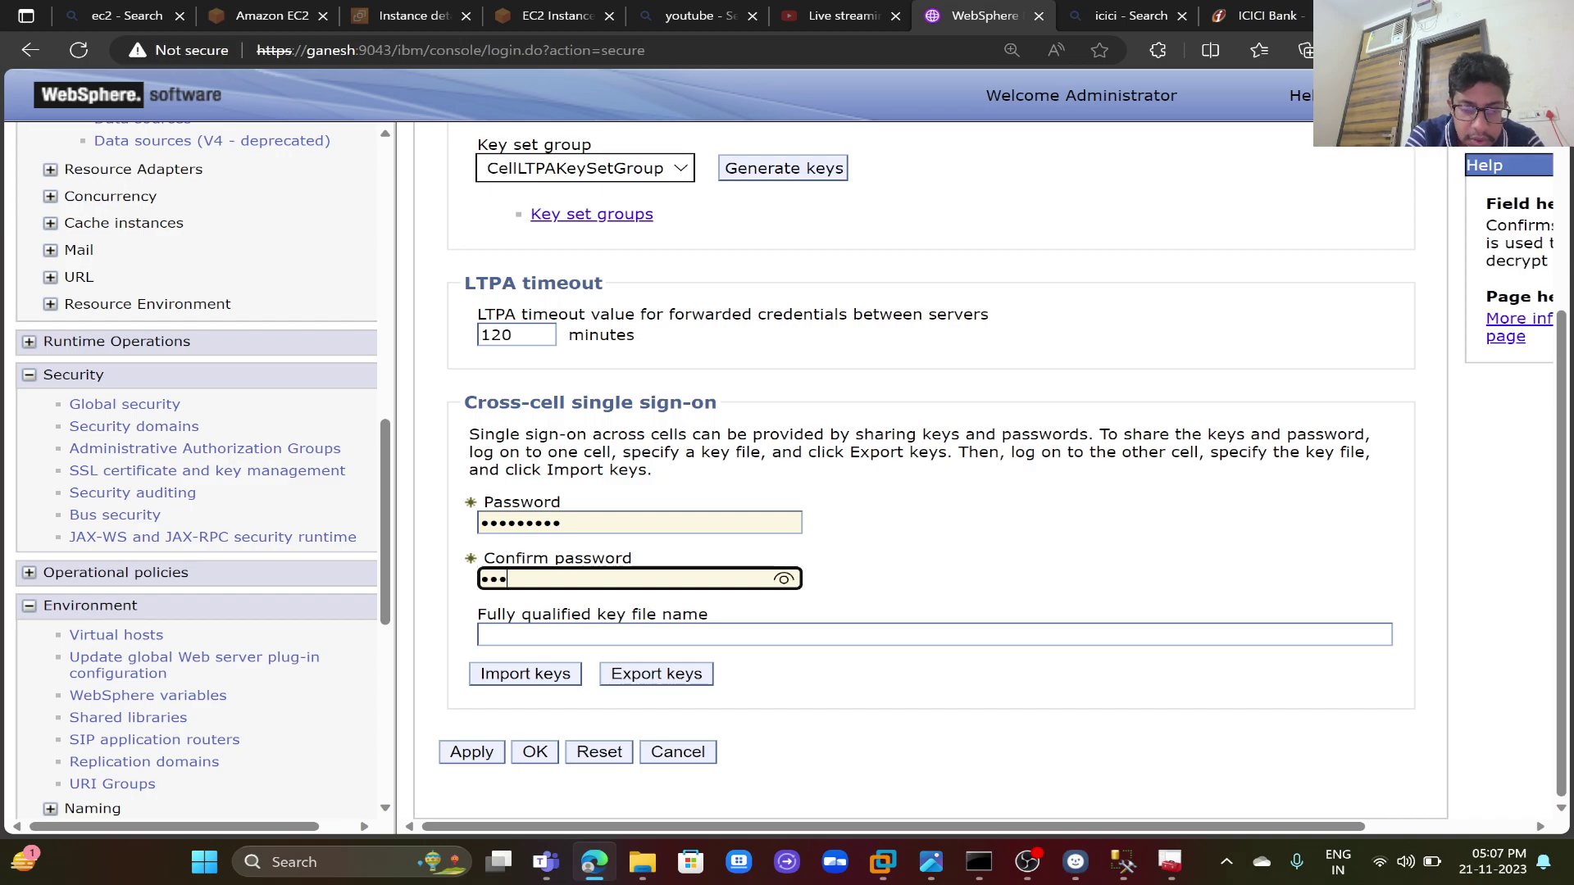
text(•)
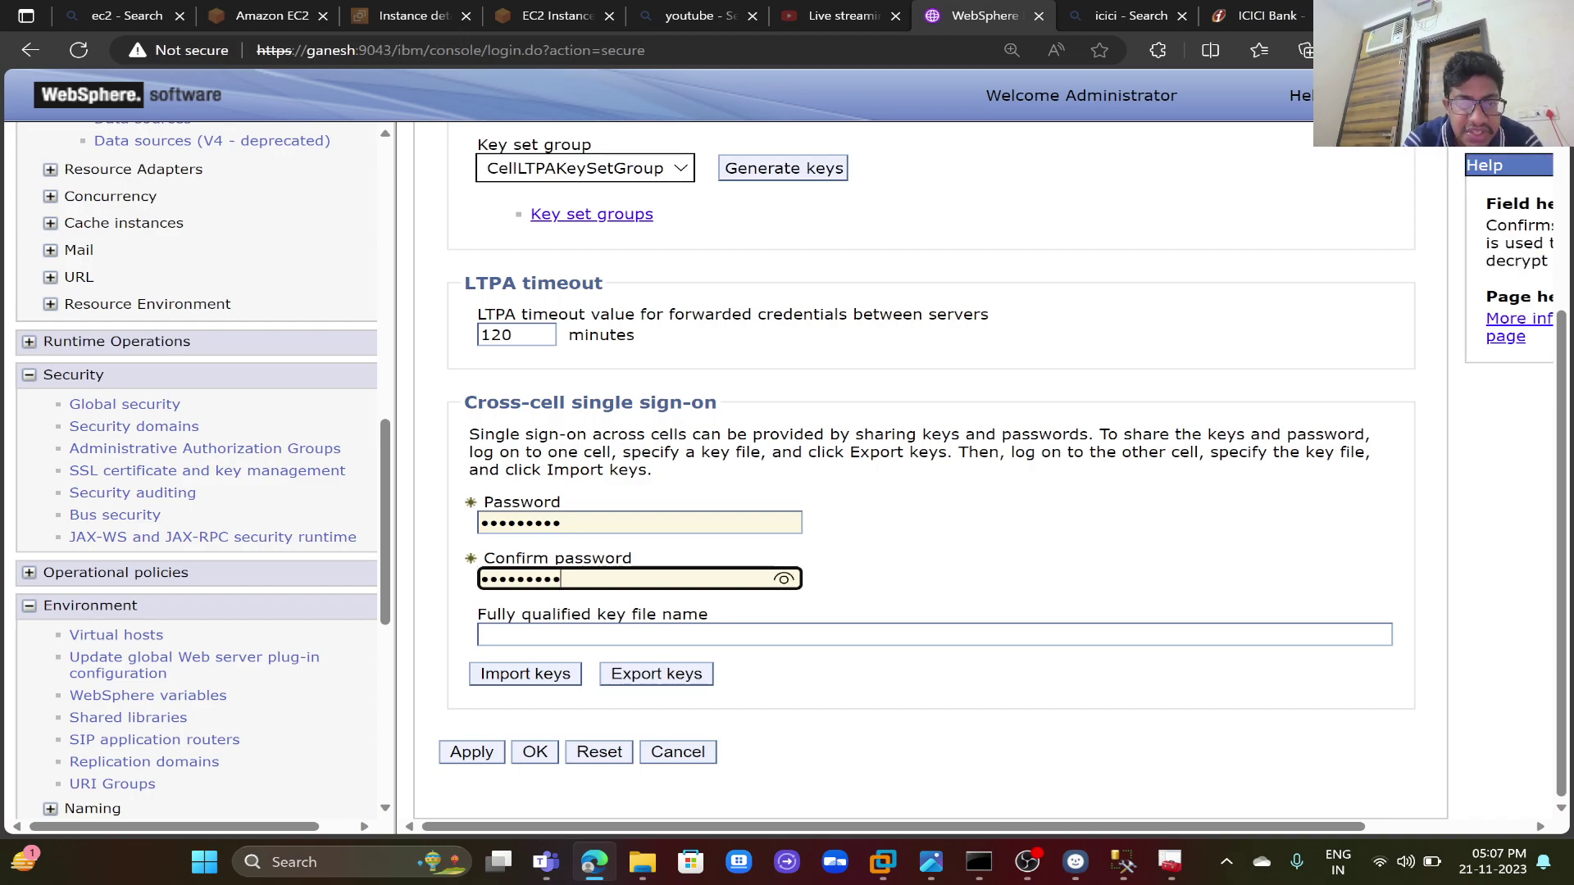
key(Tab)
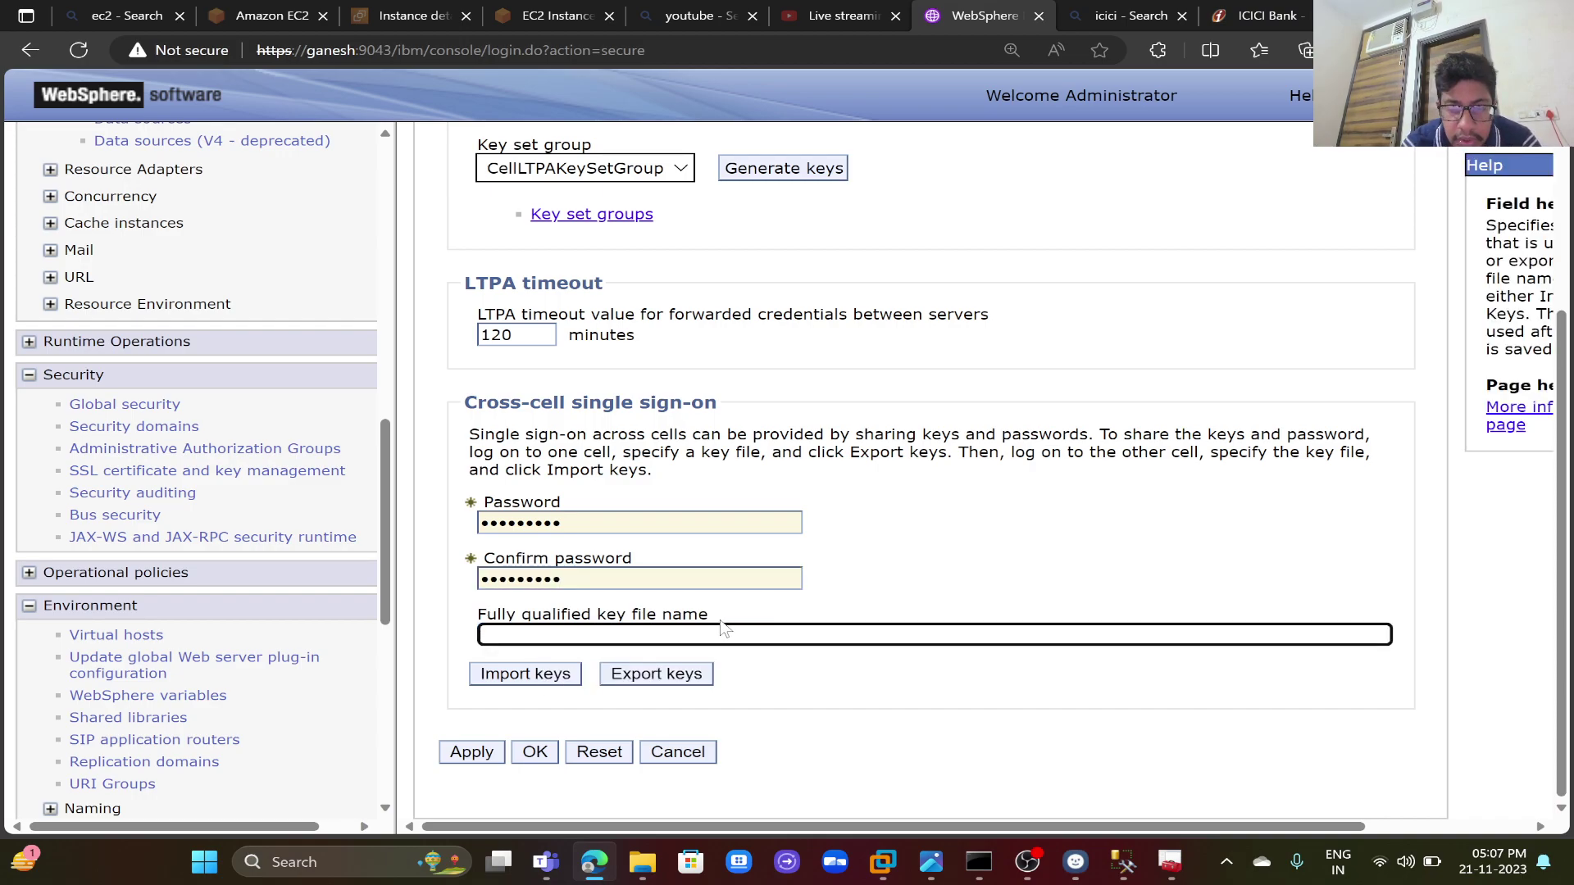
- Start the fully qualified key file name, then turn to File Explorer for the drive path
click(722, 626)
text(/o)
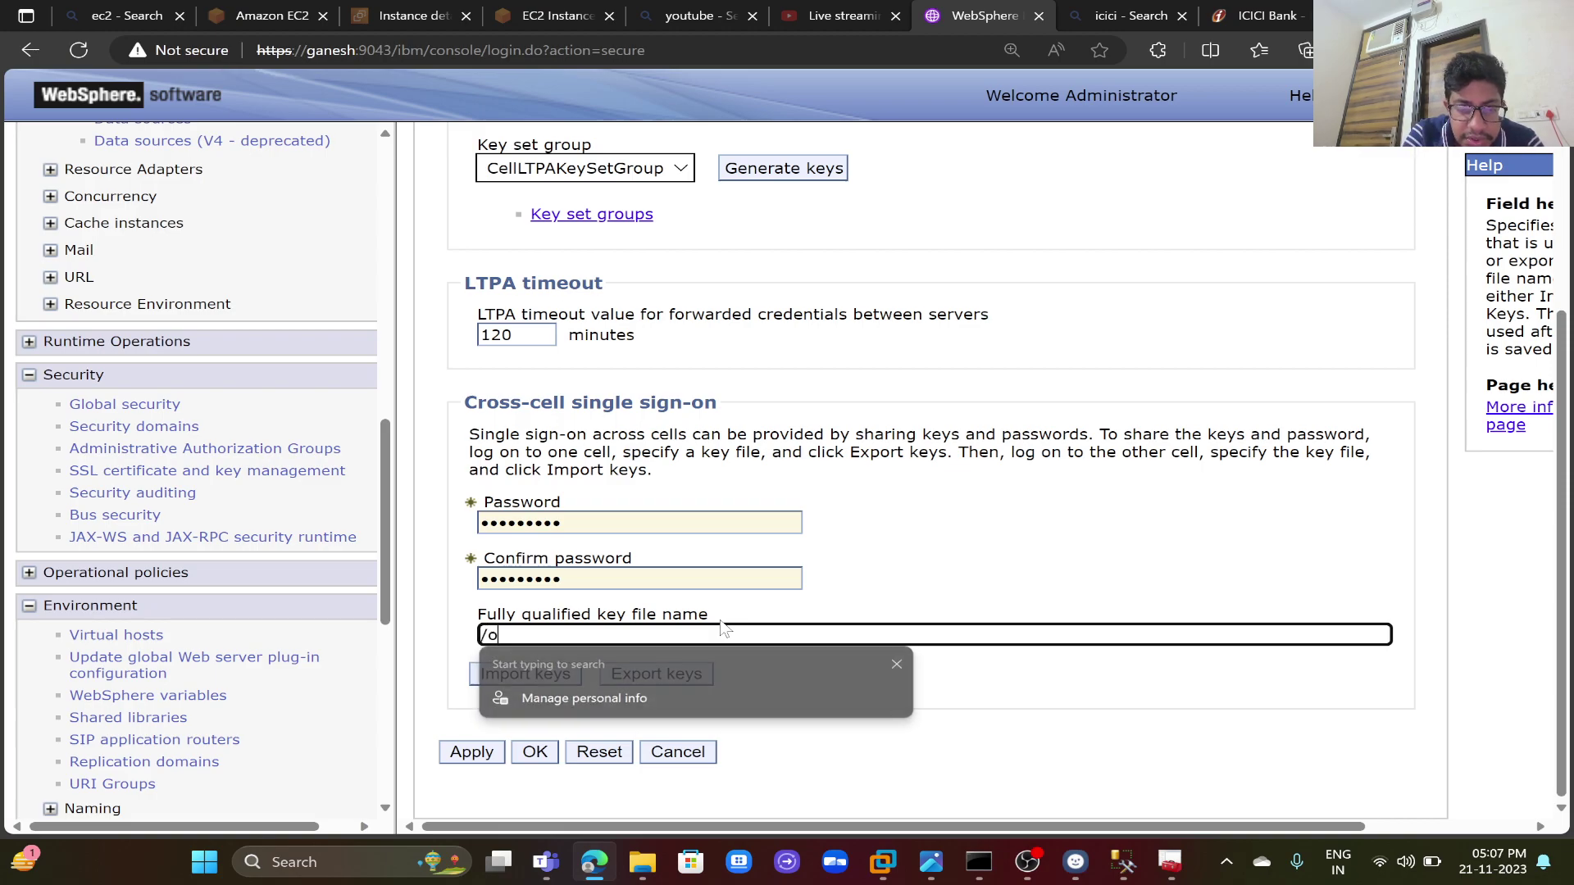
key(BackSpace)
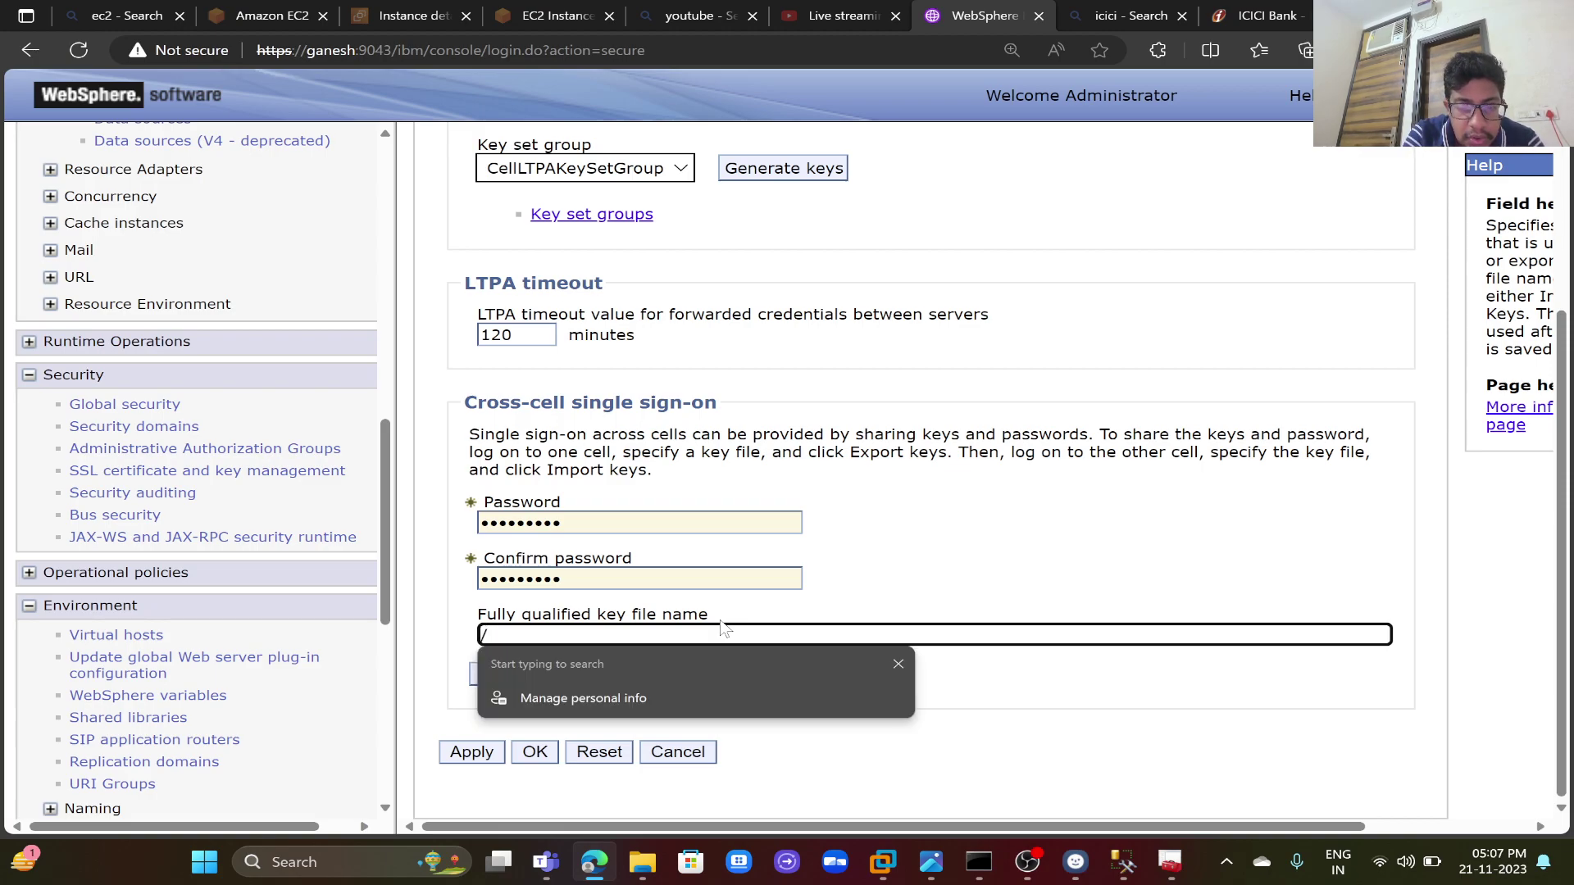
text(usr/)
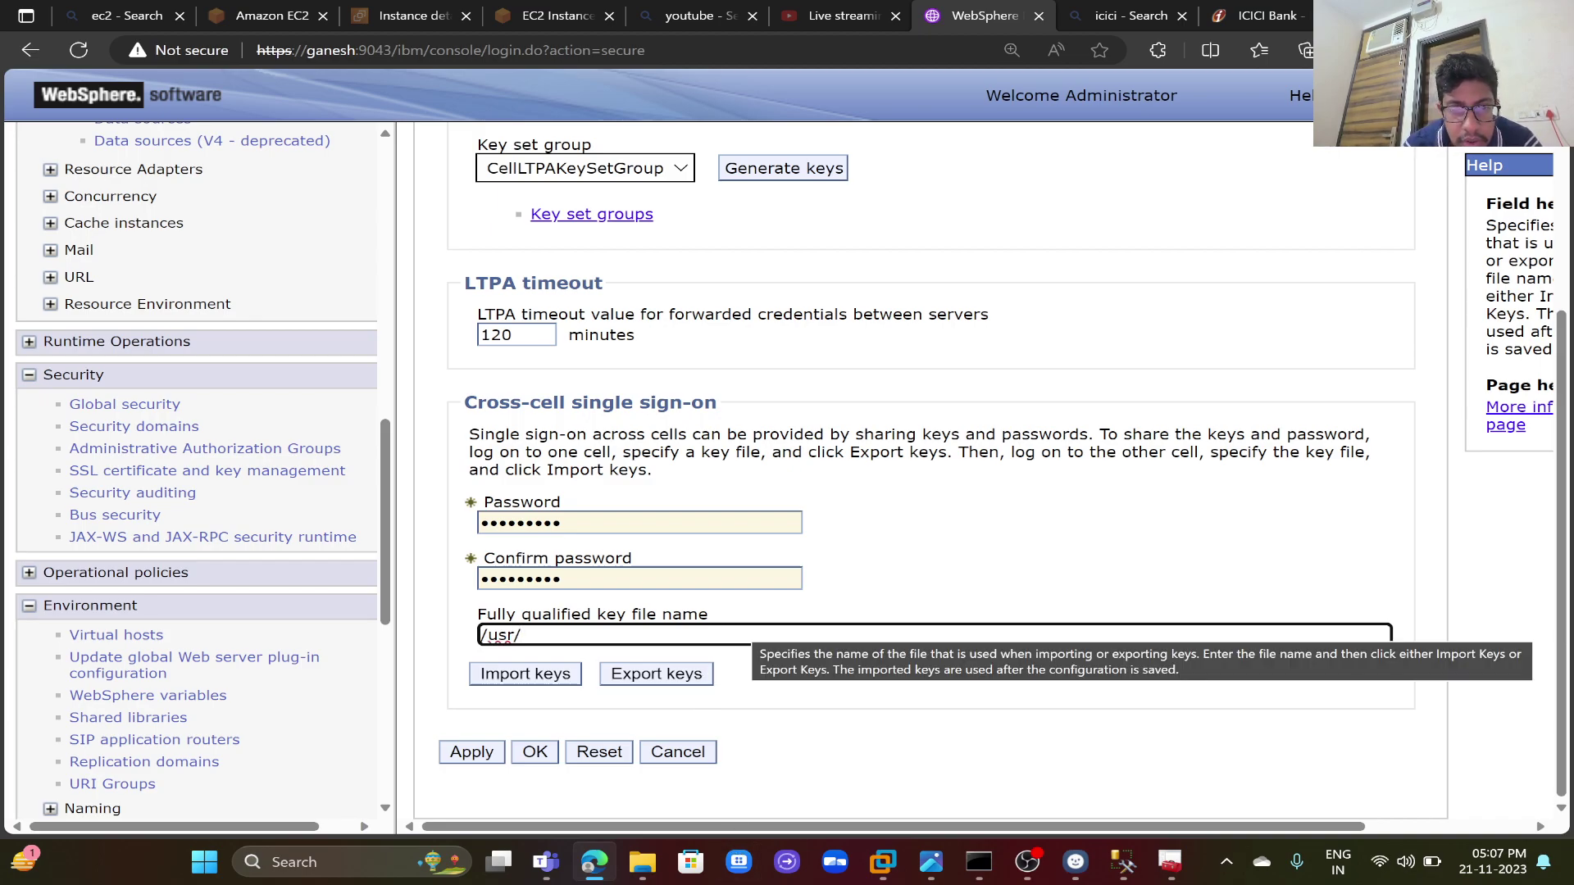
key(BackSpace)
key(BackSpace)
key(BackSpace)
key(BackSpace)
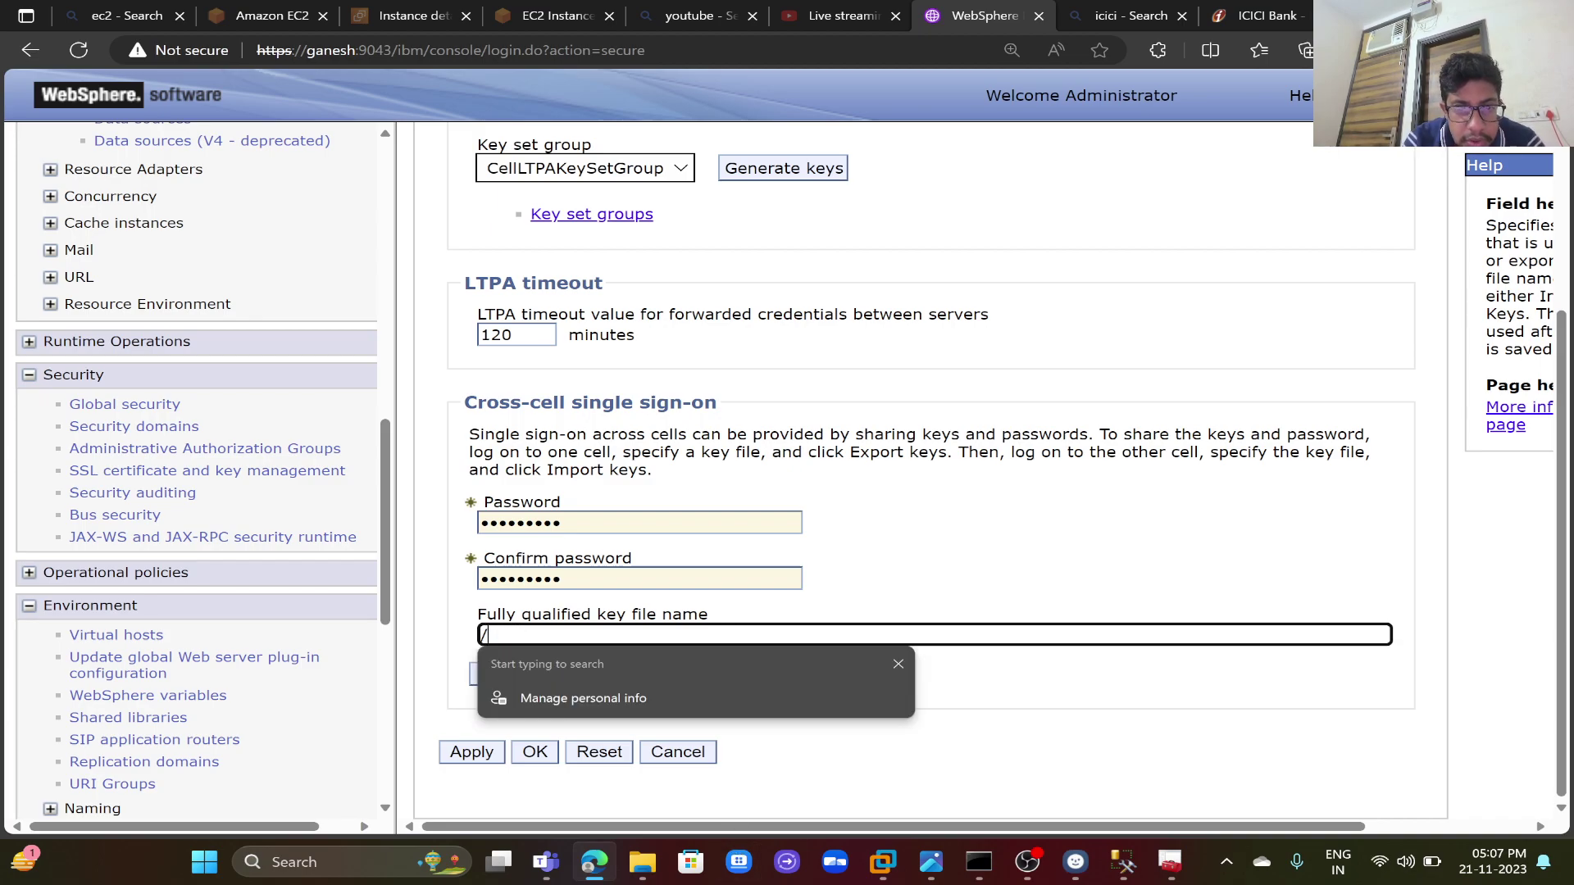
click(643, 862)
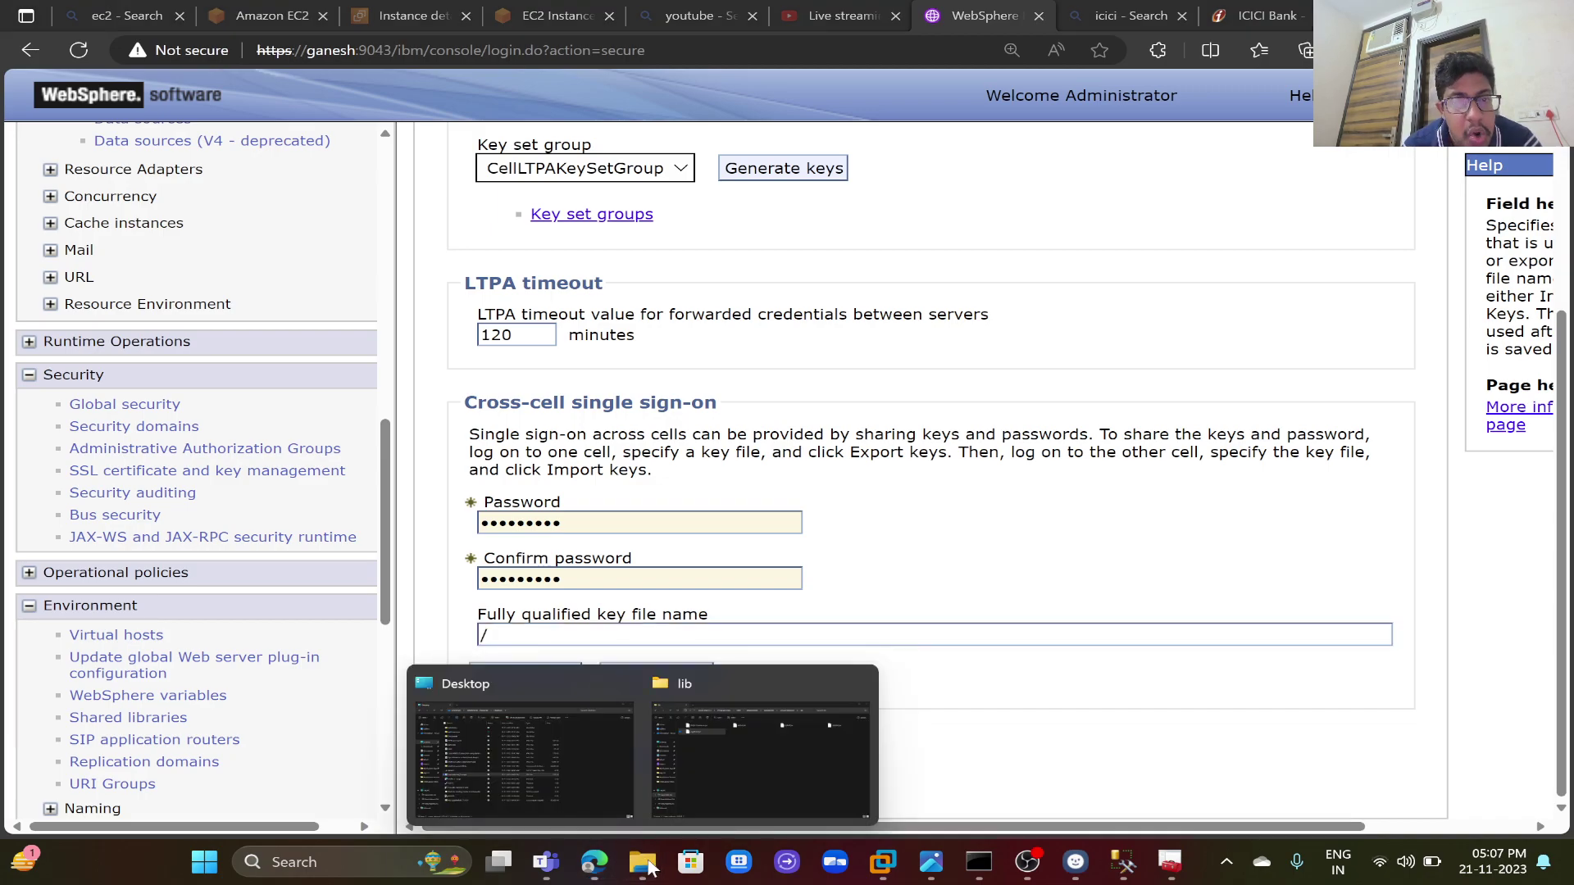
- Open New Volume (D:) in File Explorer, copy its D:\ path, and return to the console
click(602, 774)
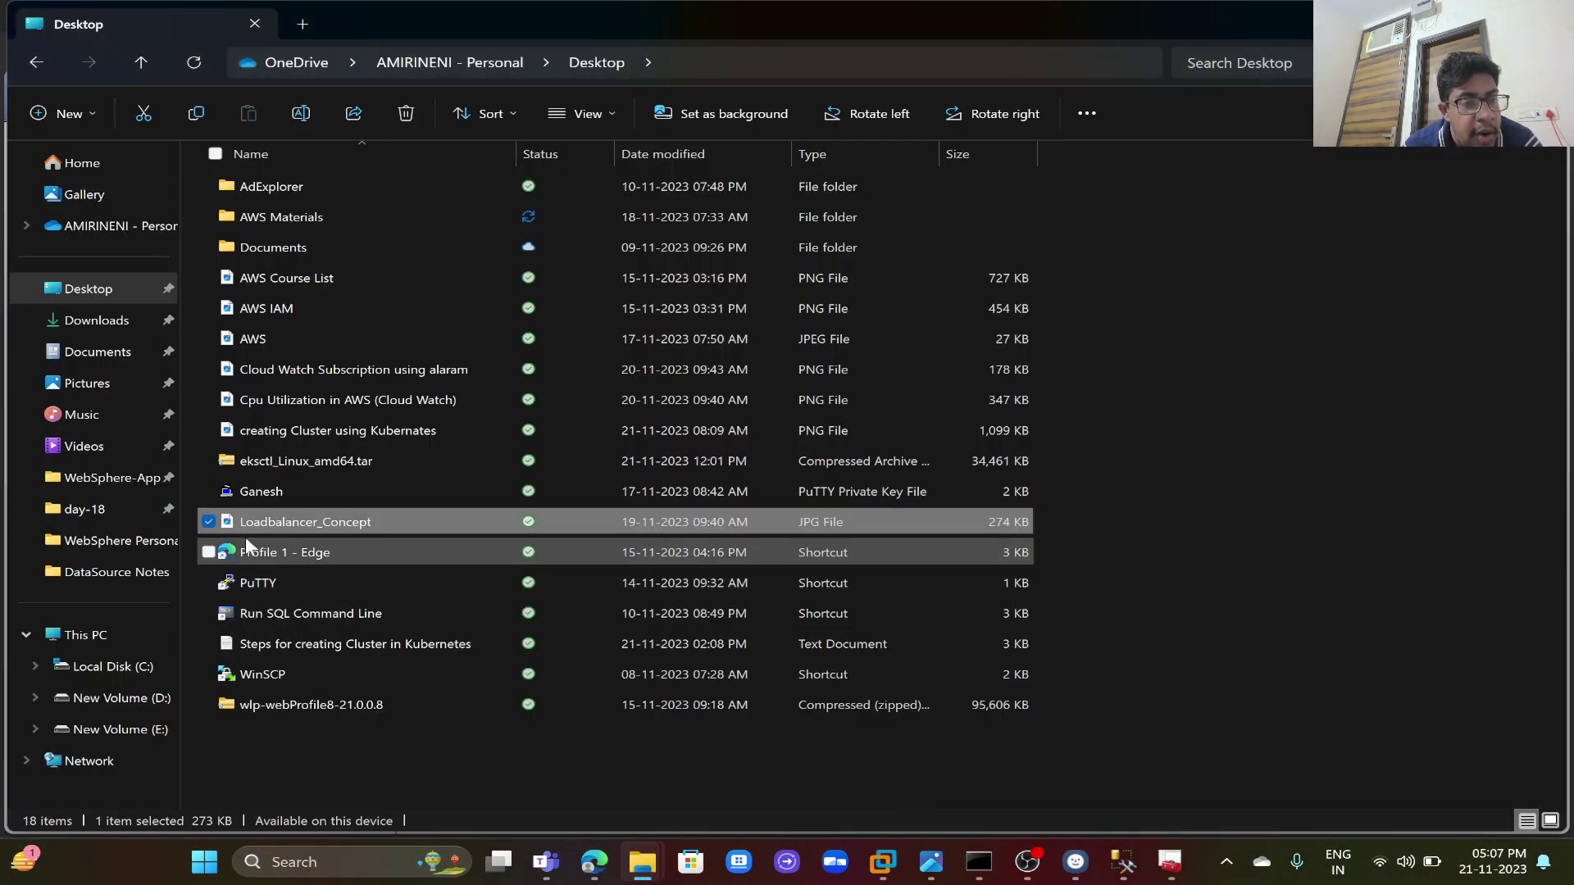
click(169, 698)
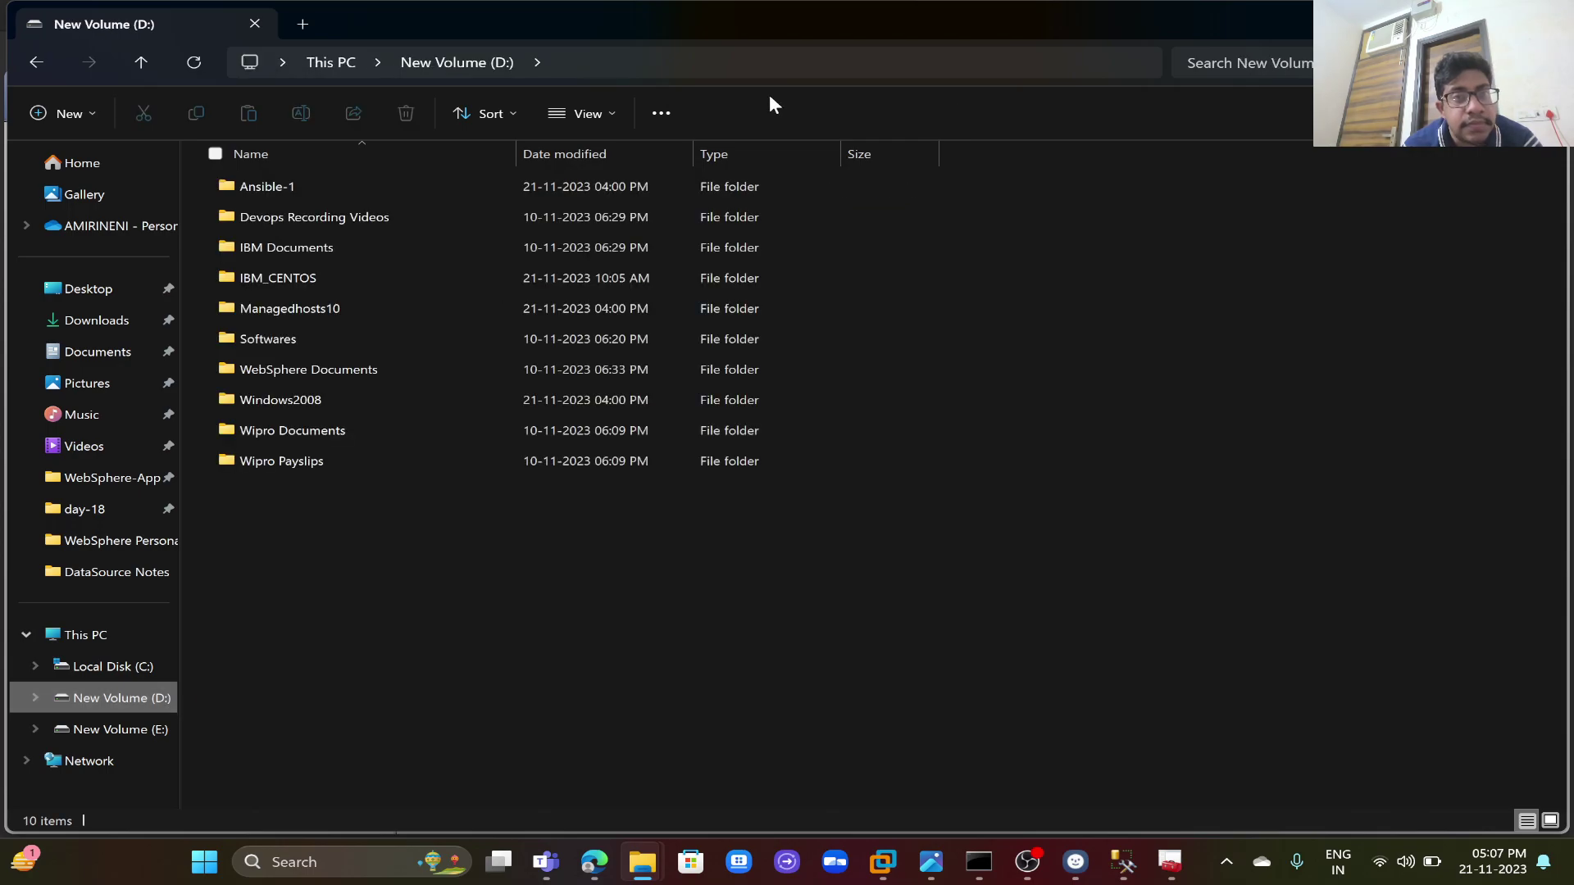
click(750, 69)
key(ctrl+c)
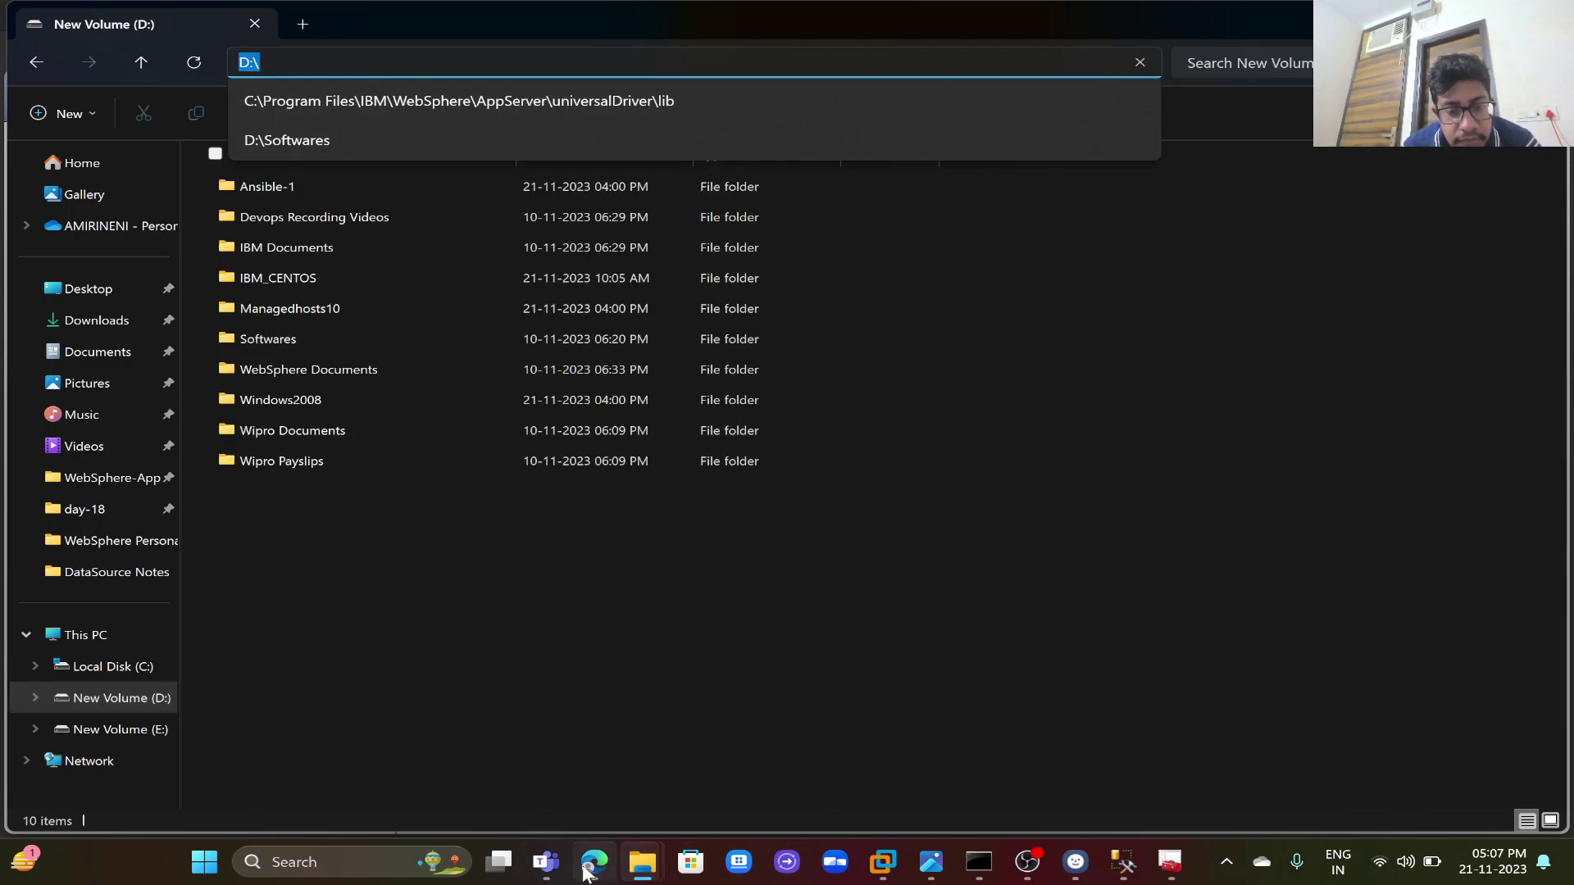
click(592, 862)
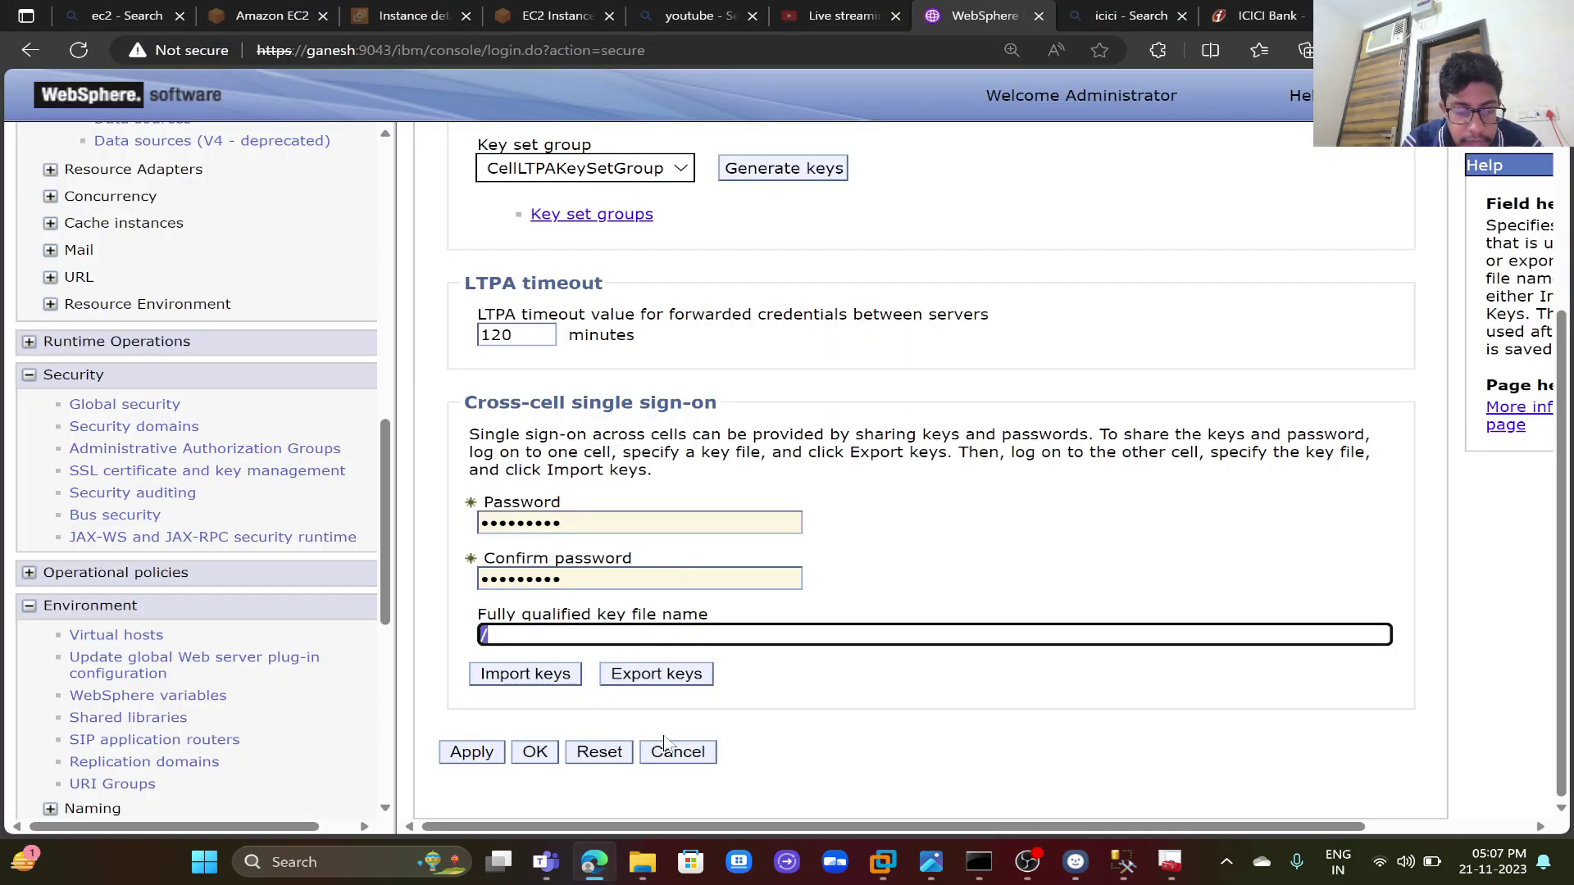
- Export the LTPA keys to the key file D:\LTPA.key
key(ctrl+v)
text(op)
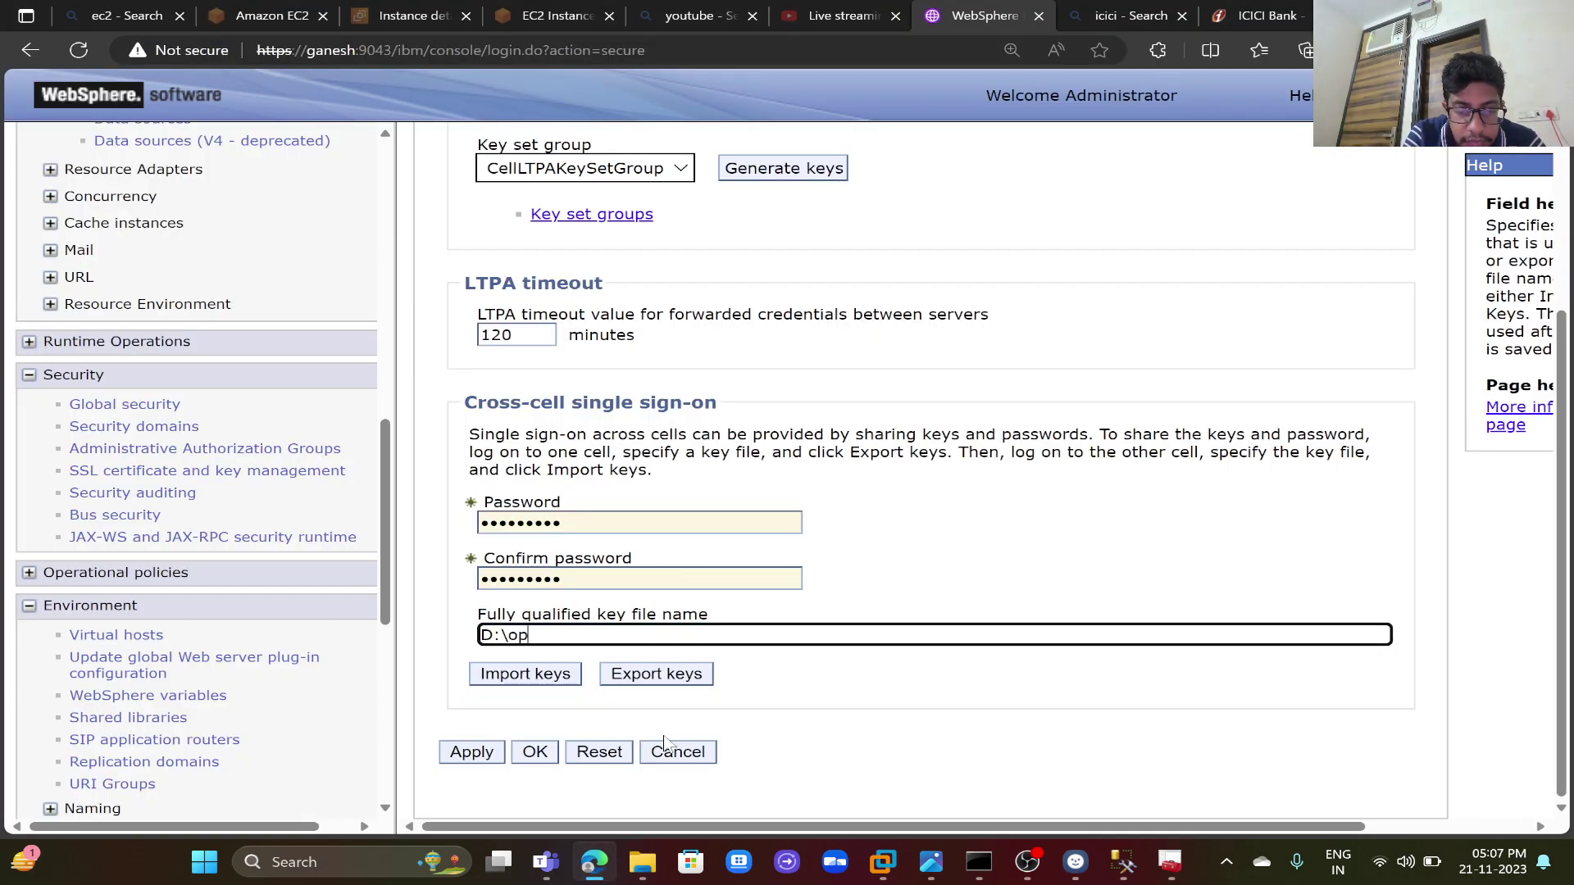
text(t\I)
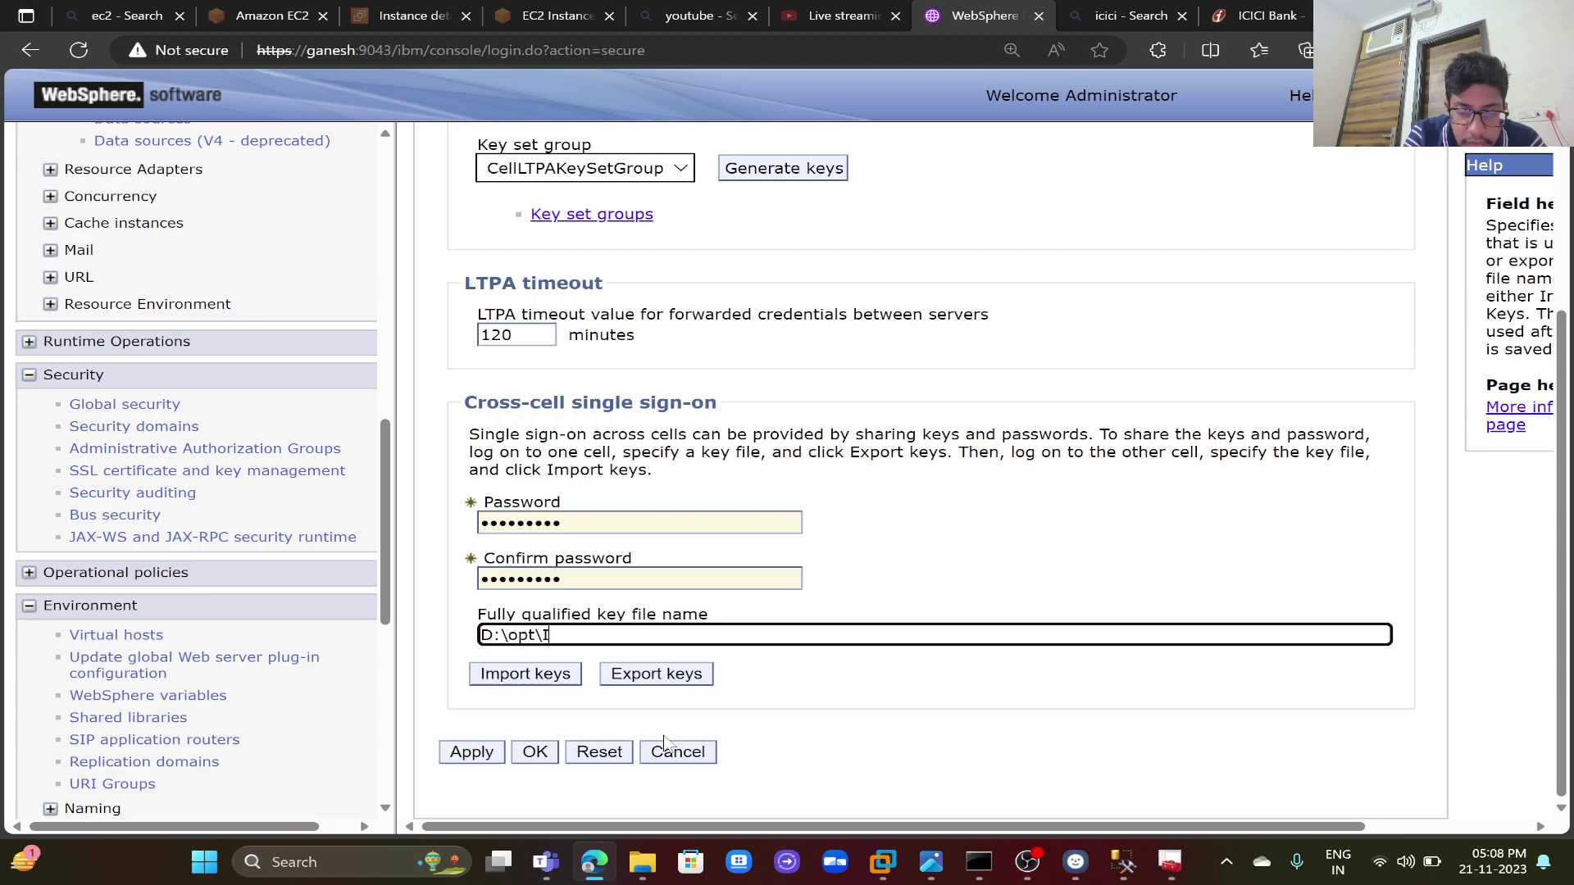
text(BM\LT)
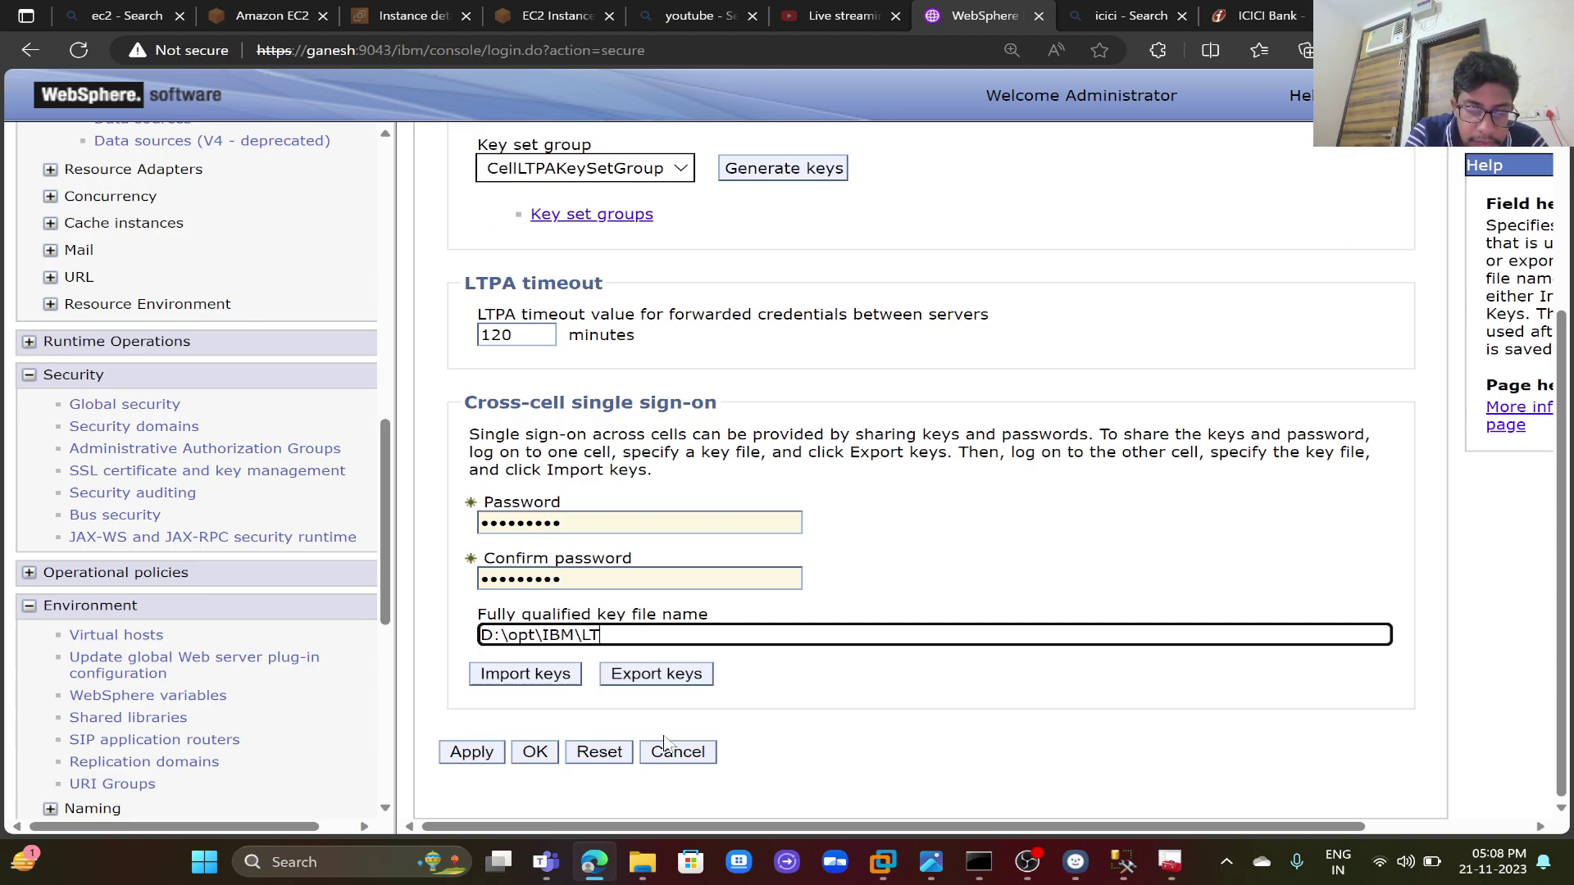
text(PA.key)
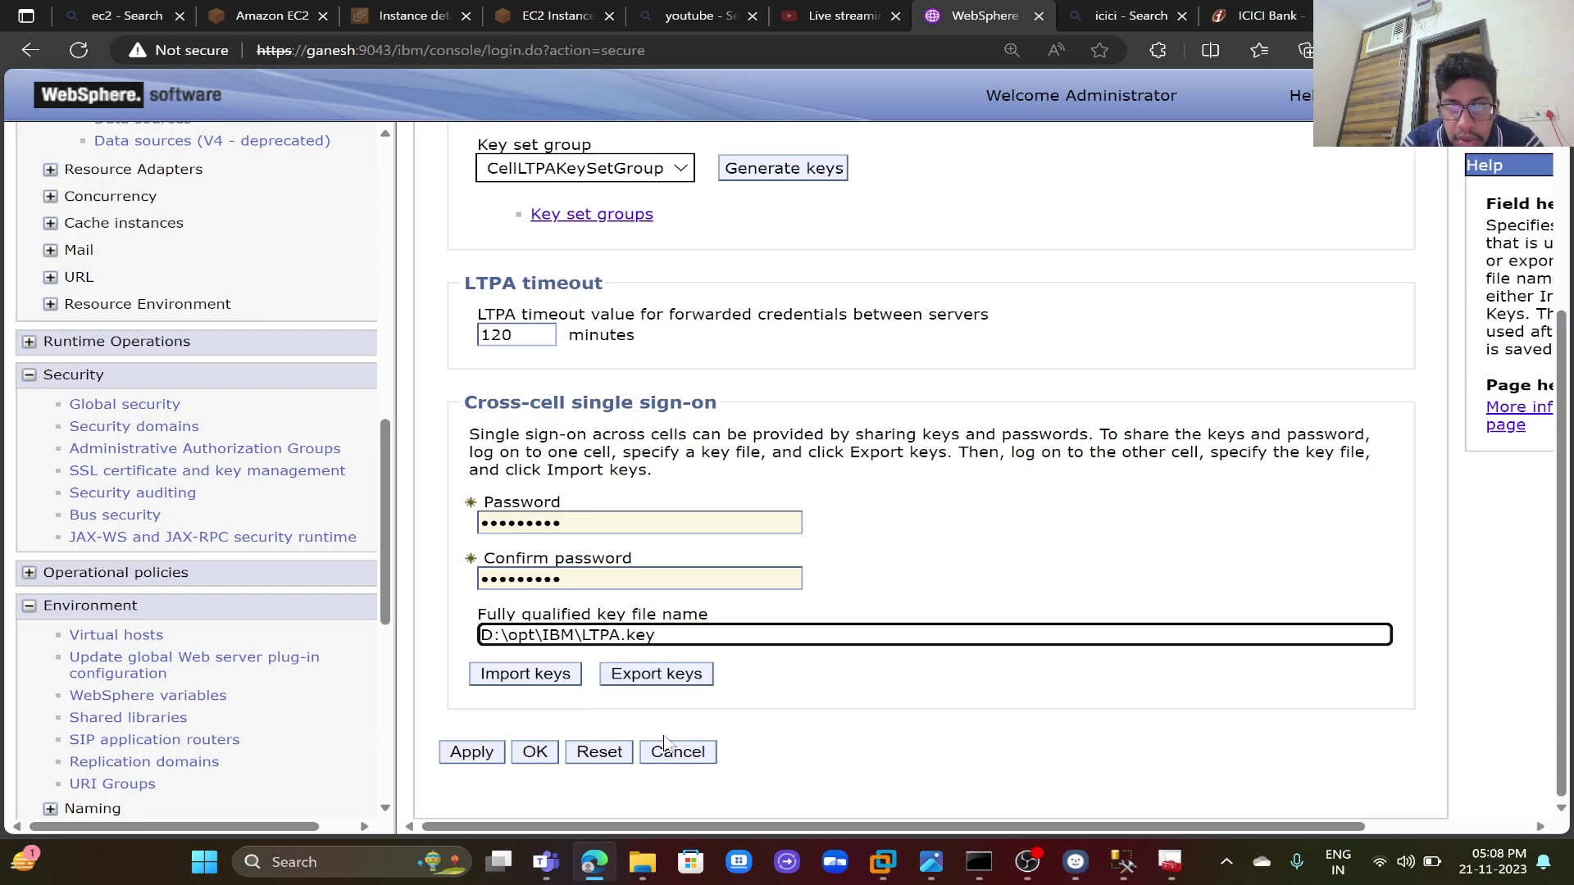
key(BackSpace)
key(BackSpace)
key(BackSpace)
key(BackSpace)
key(BackSpace)
key(BackSpace)
key(BackSpace)
key(BackSpace)
key(BackSpace)
key(BackSpace)
key(BackSpace)
key(BackSpace)
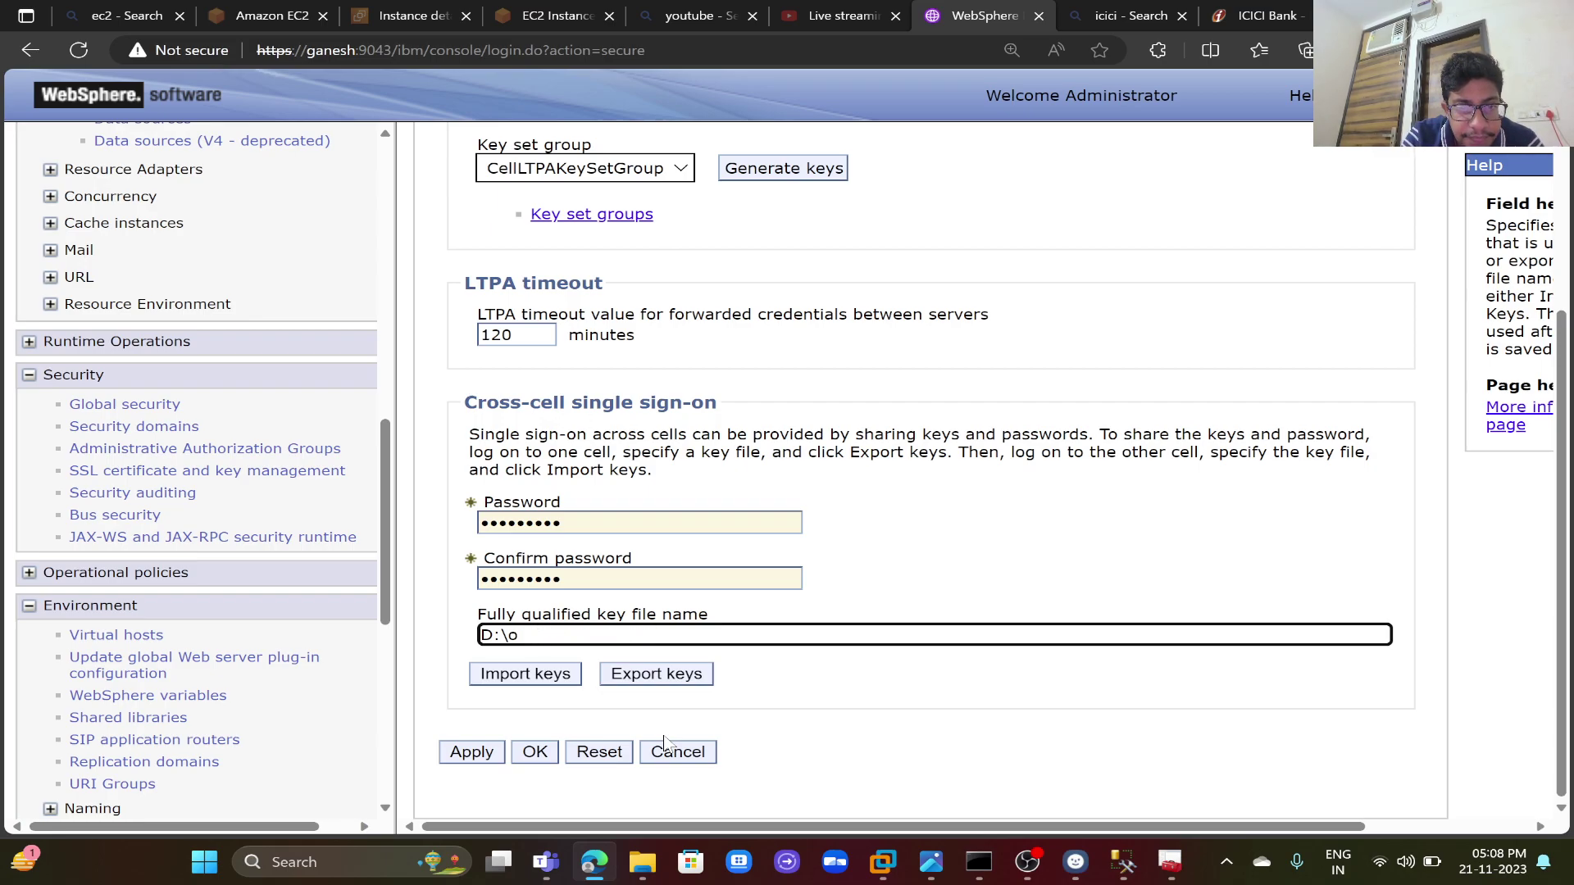
text(LT)
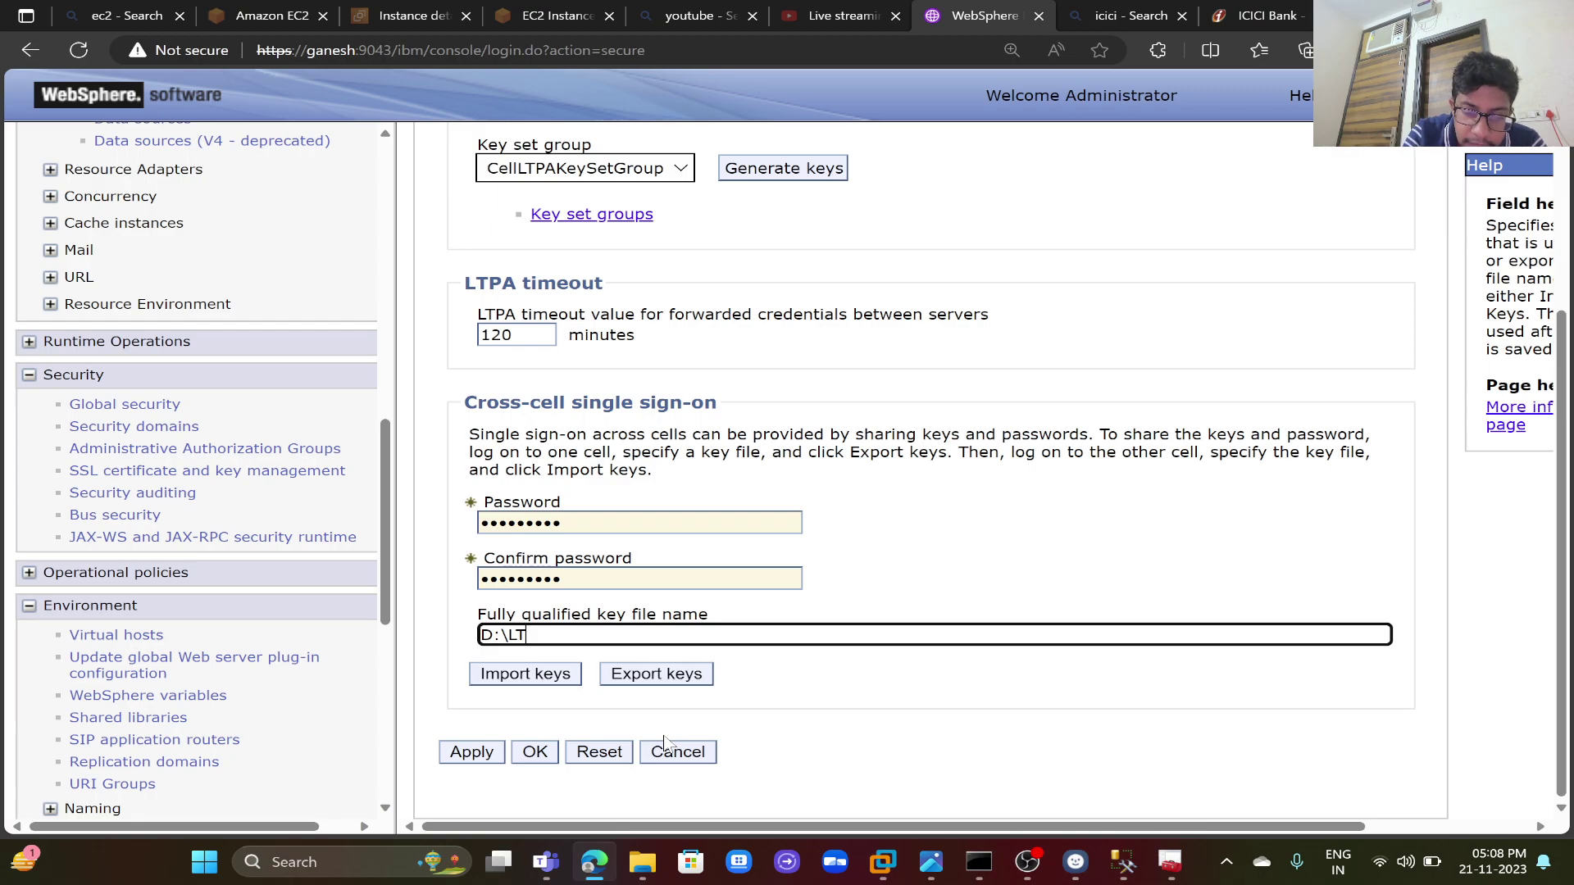
text(PA.key)
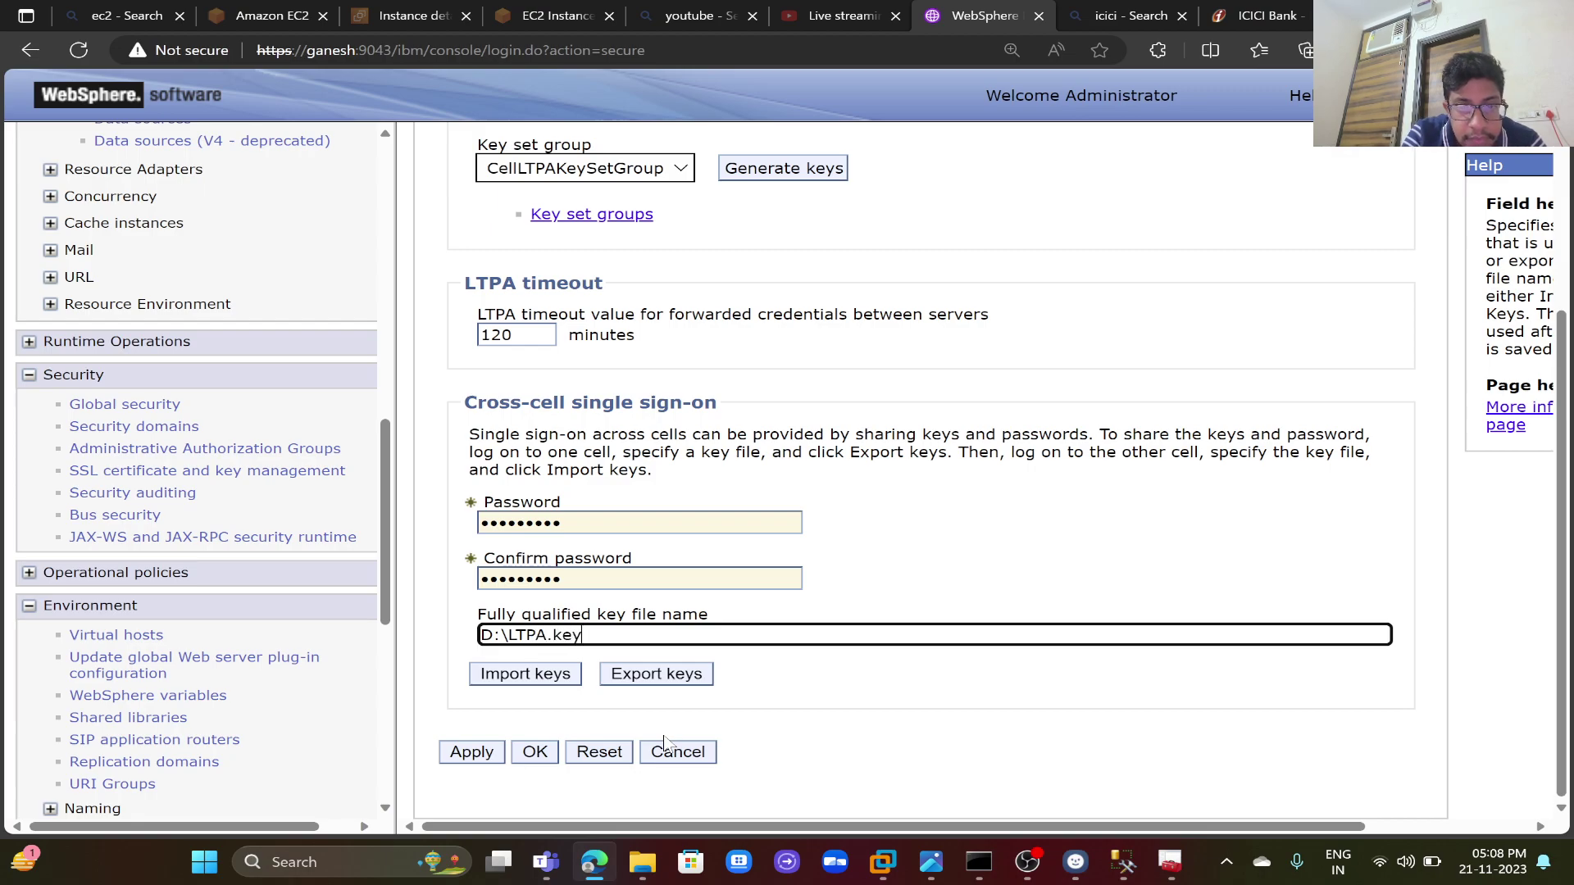
click(663, 681)
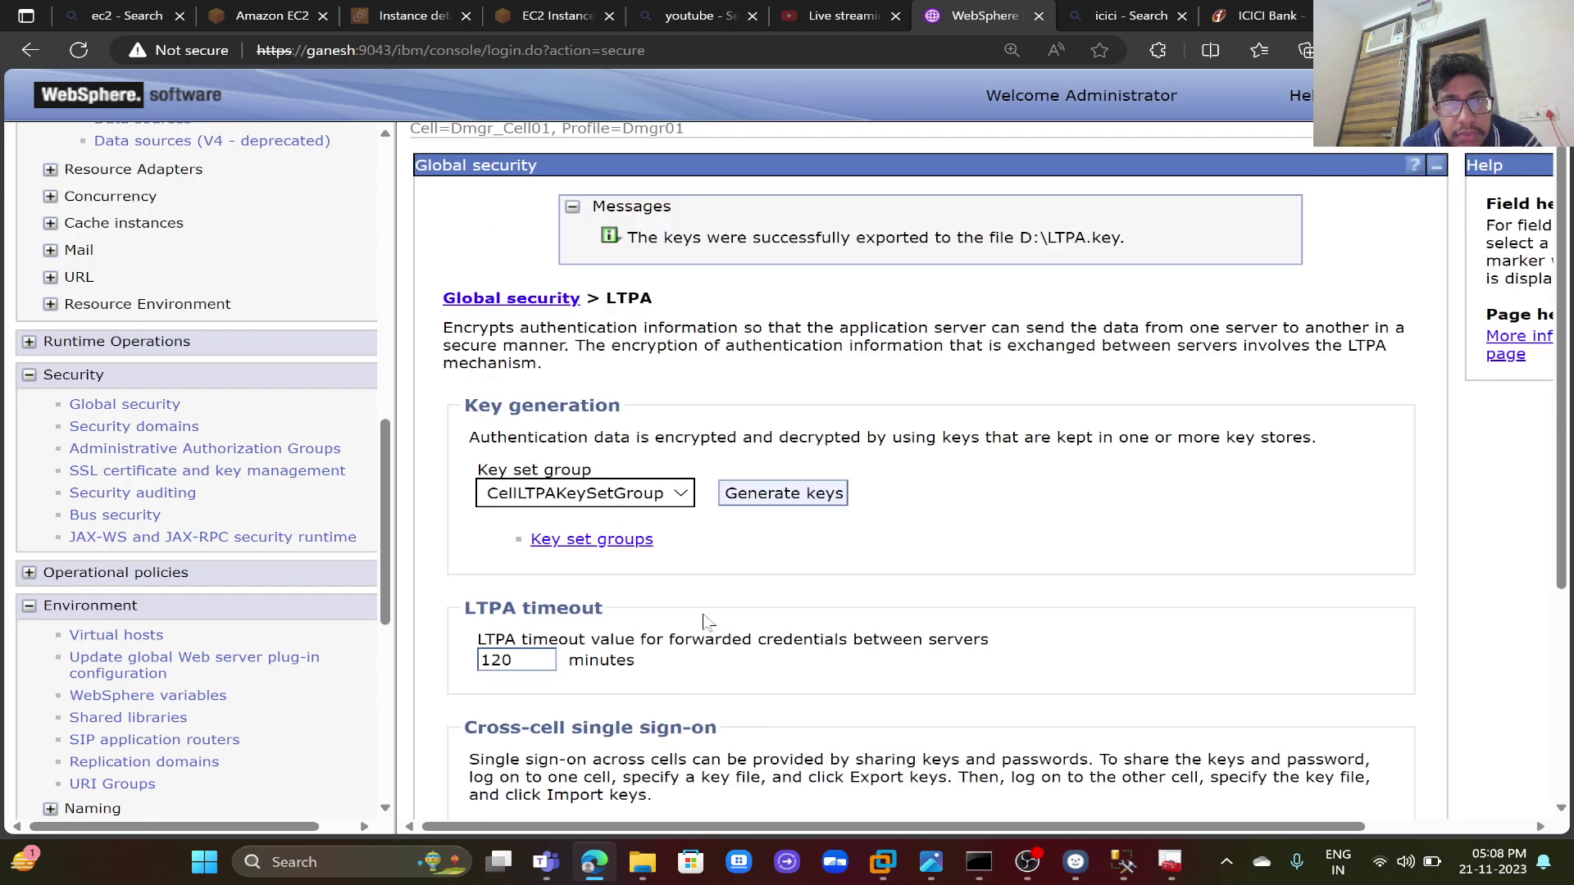
- Locate the exported LTPA.key file on drive D: and open it
mouse_move(643, 861)
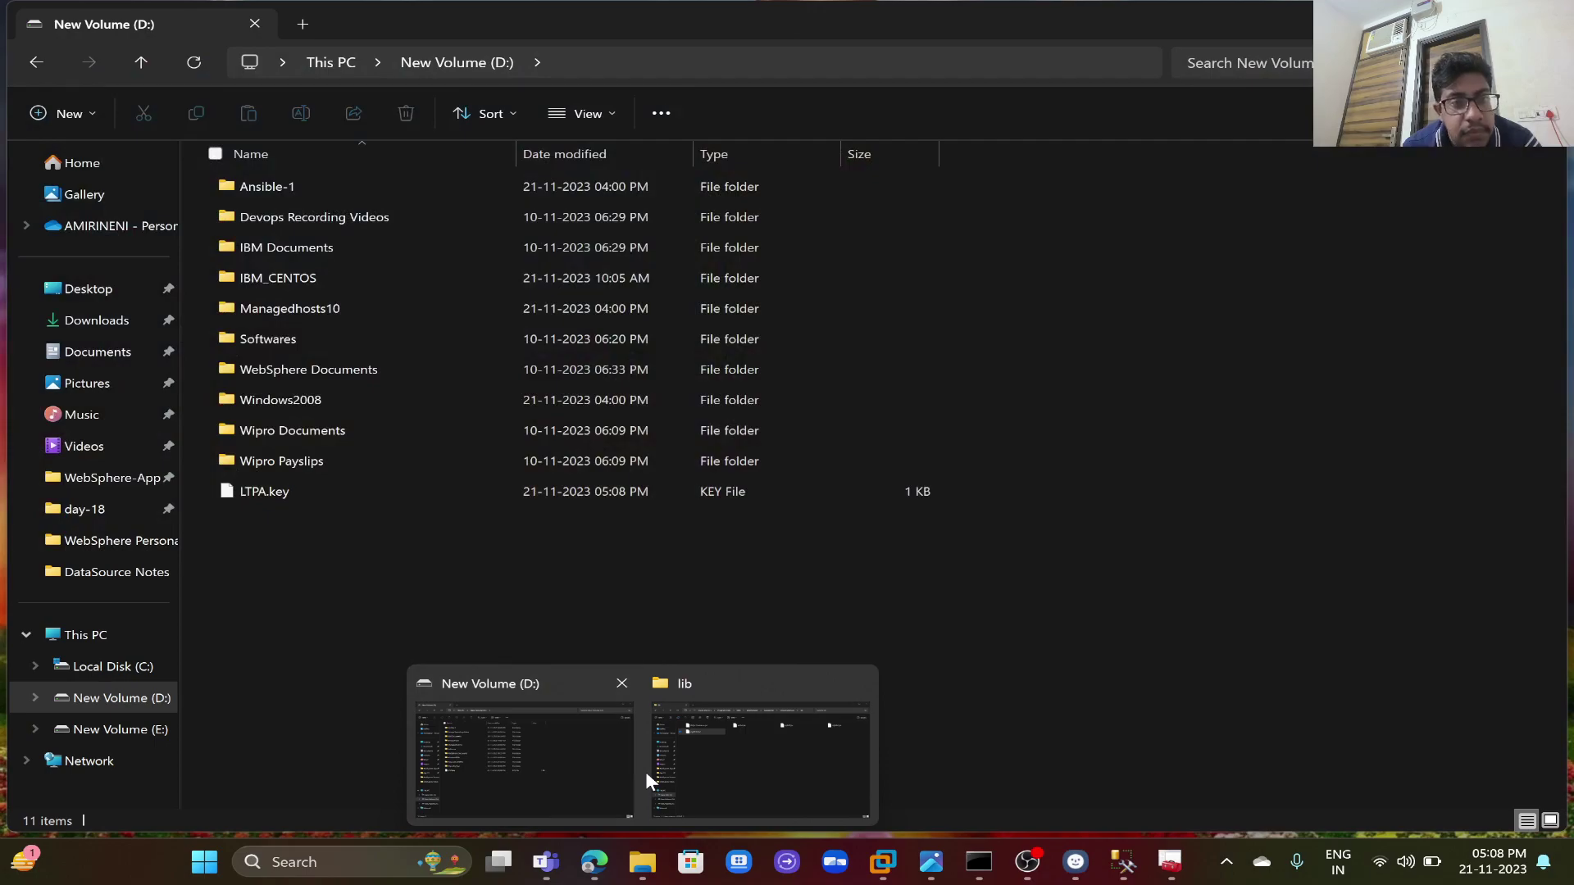
click(646, 770)
click(294, 488)
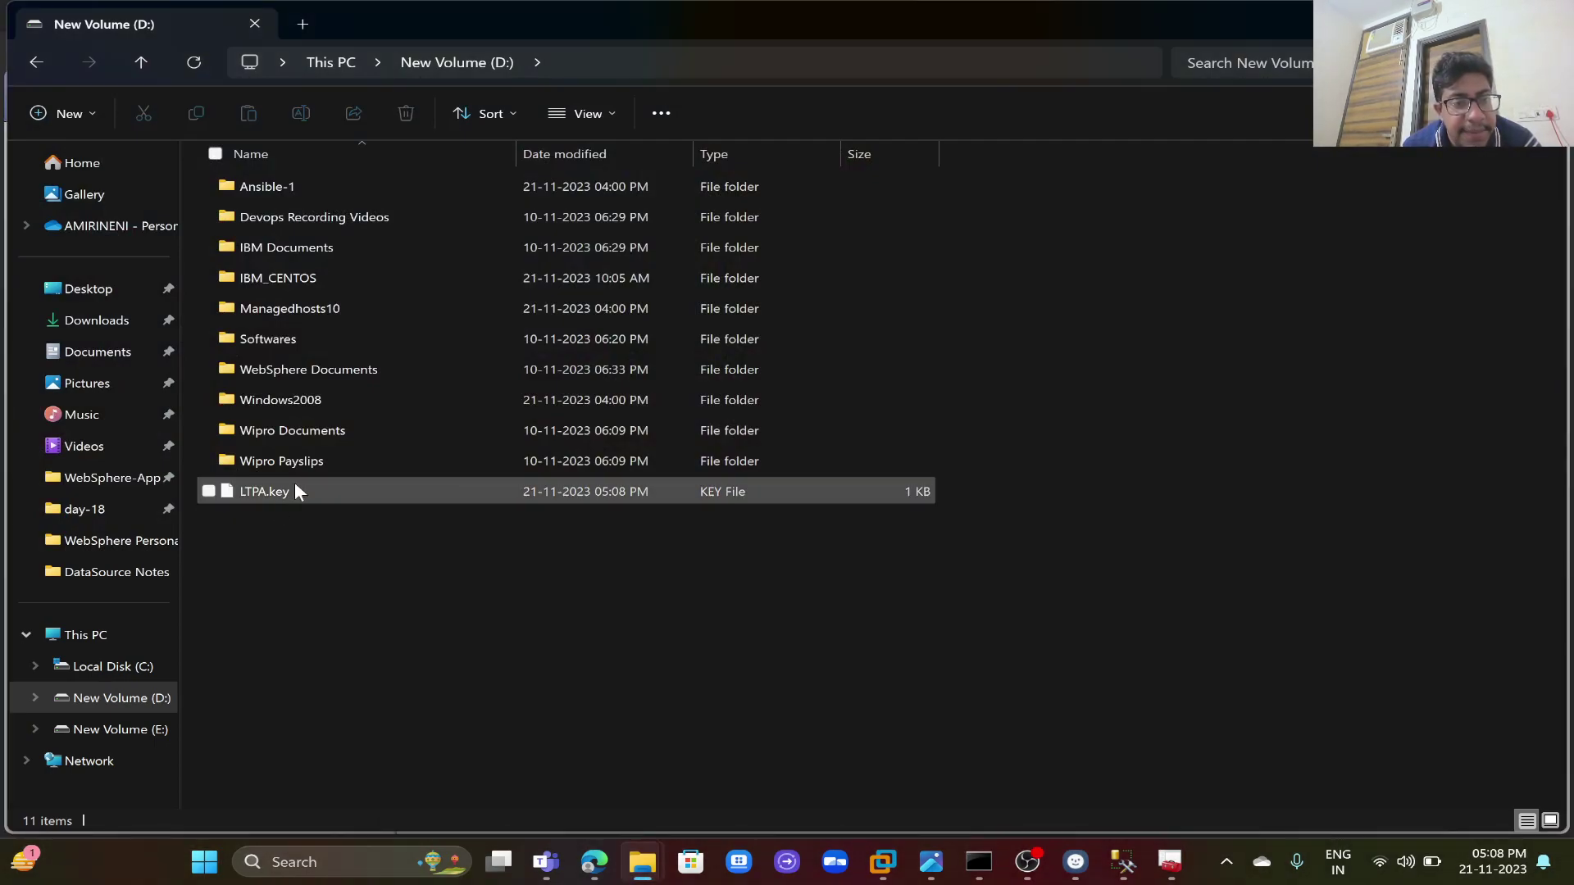
double_click(293, 490)
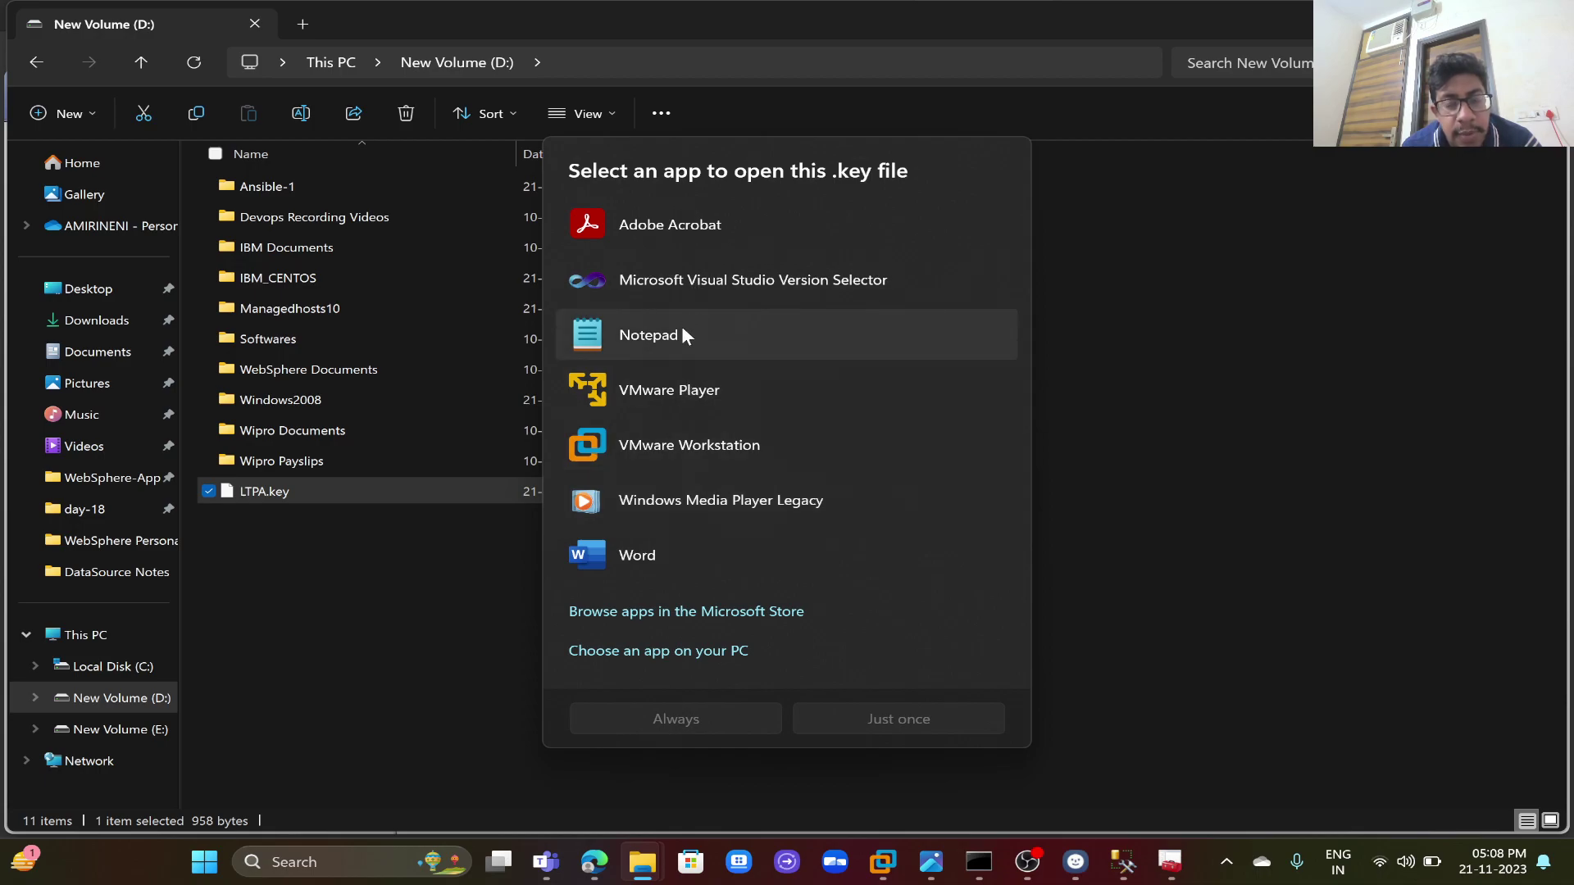
- Open LTPA.key in a maximized Notepad window with the text zoomed in twice
double_click(681, 326)
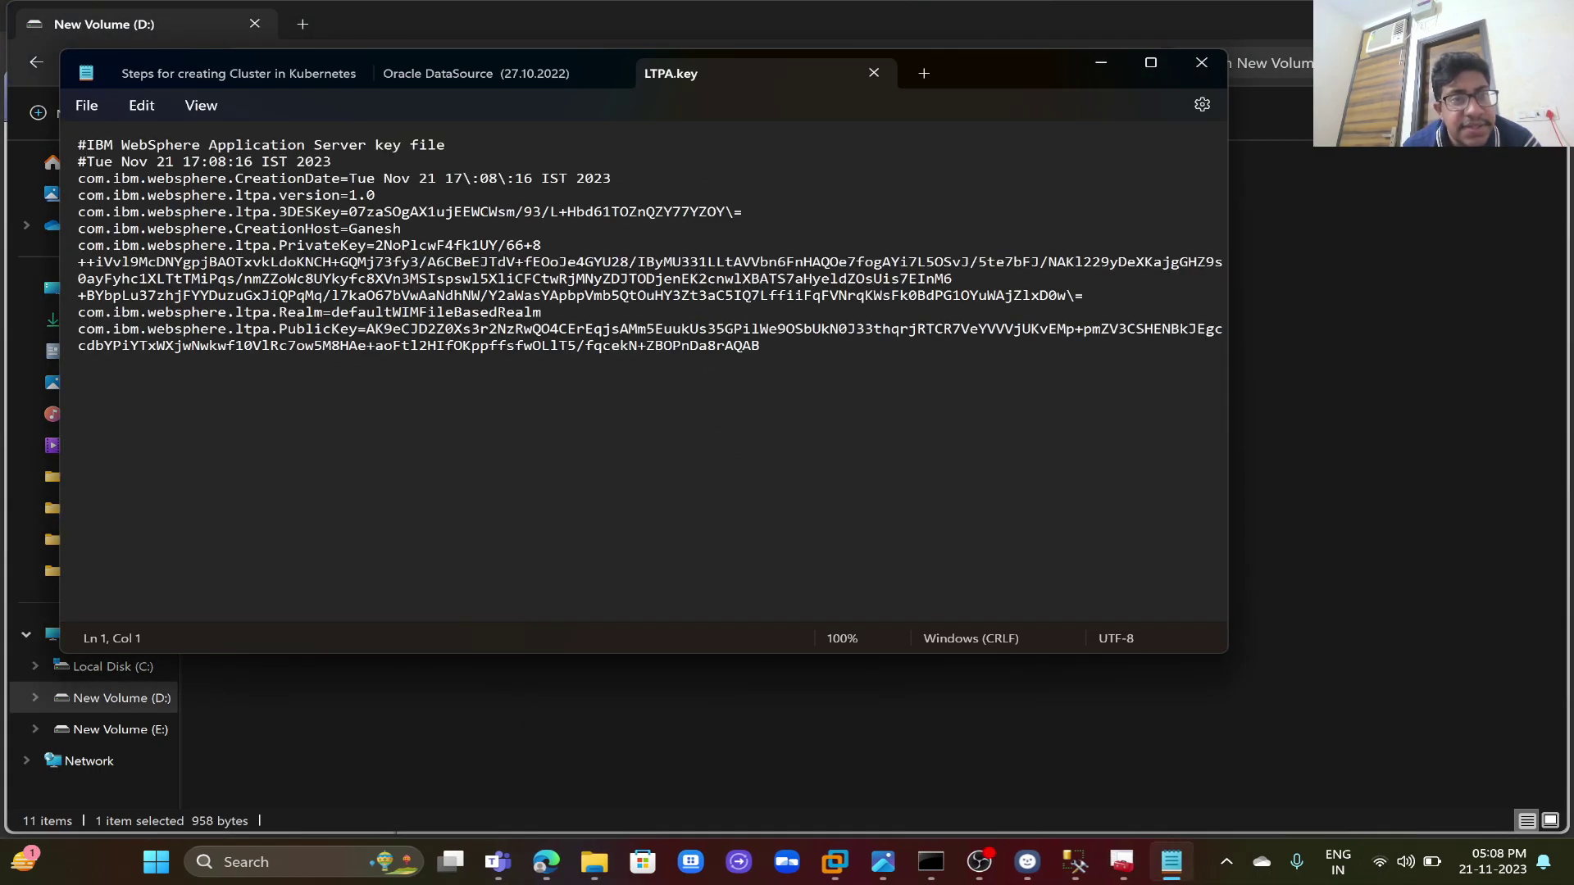
click(1150, 66)
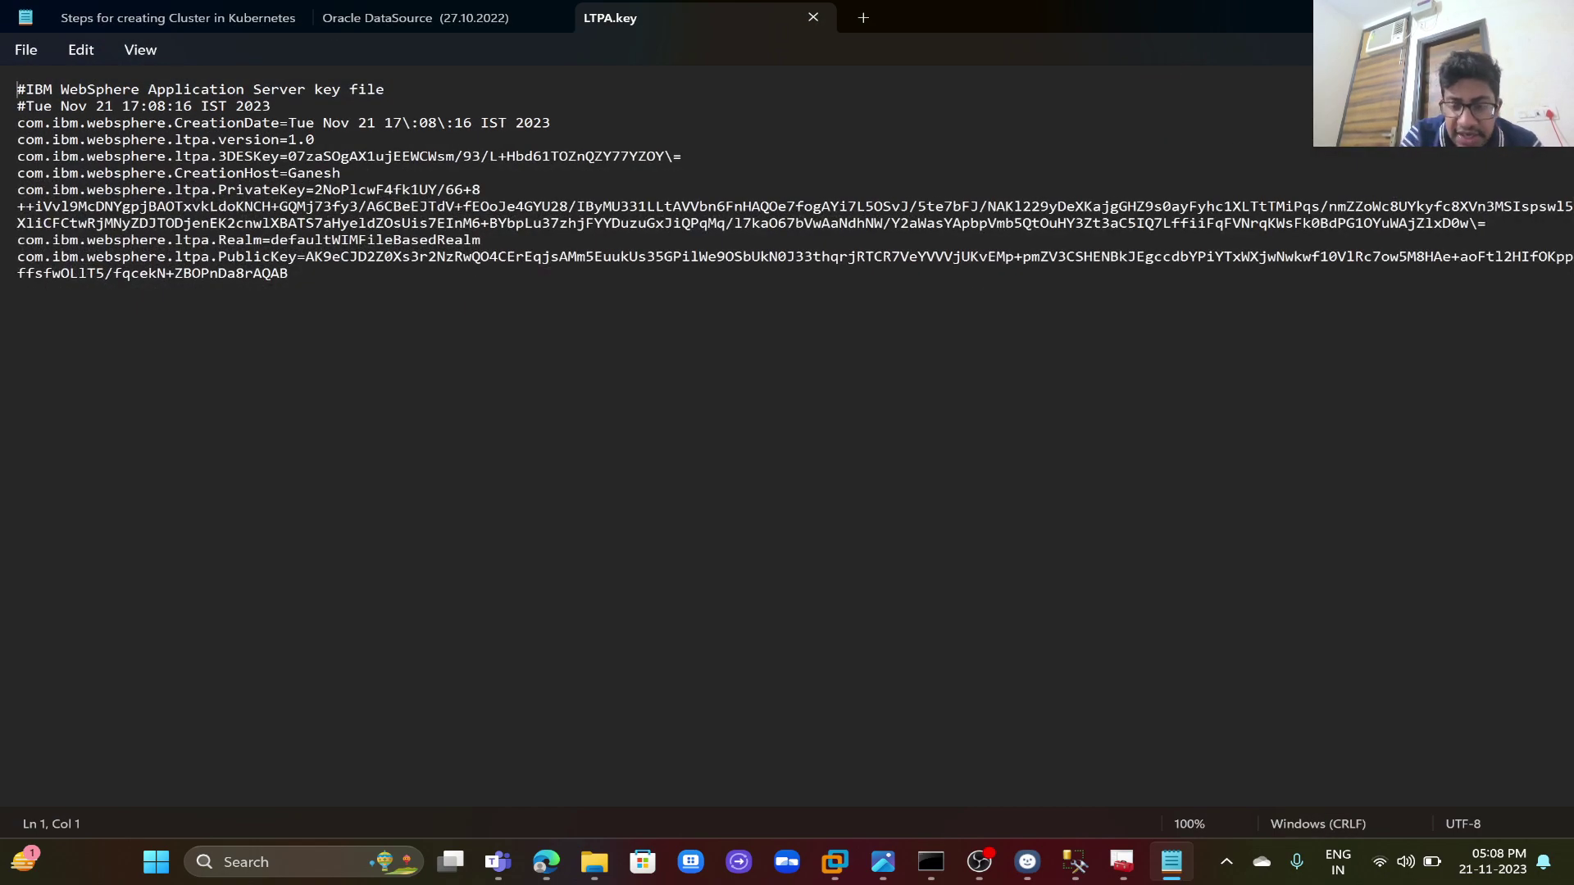
key(ctrl+plus)
key(ctrl+plus)
key(ctrl+plus)
key(ctrl+plus)
key(ctrl+plus)
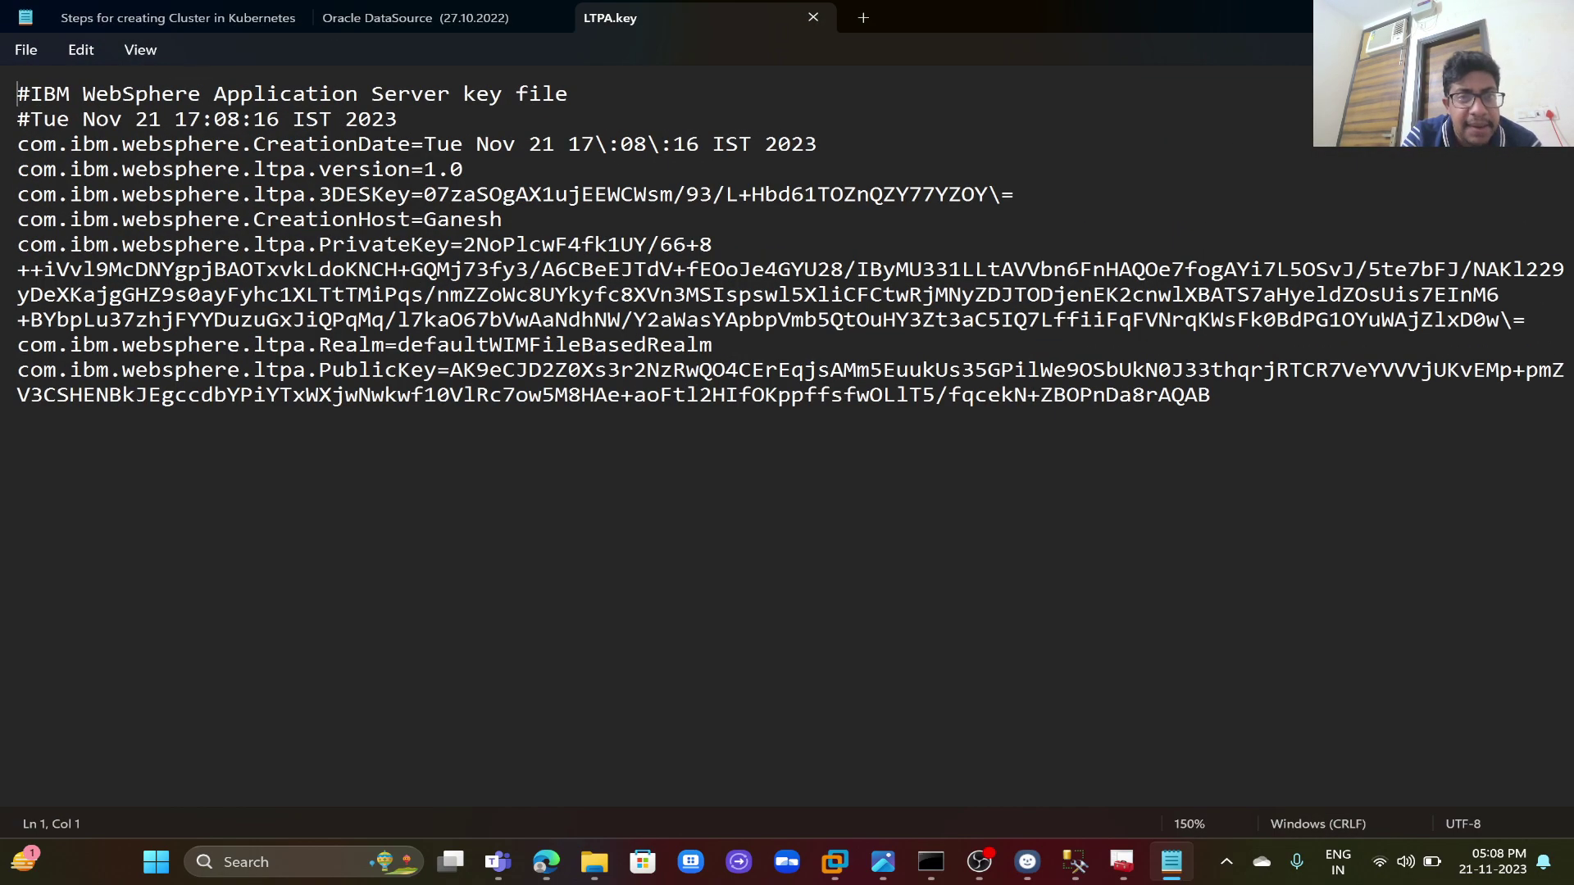
key(ctrl+plus)
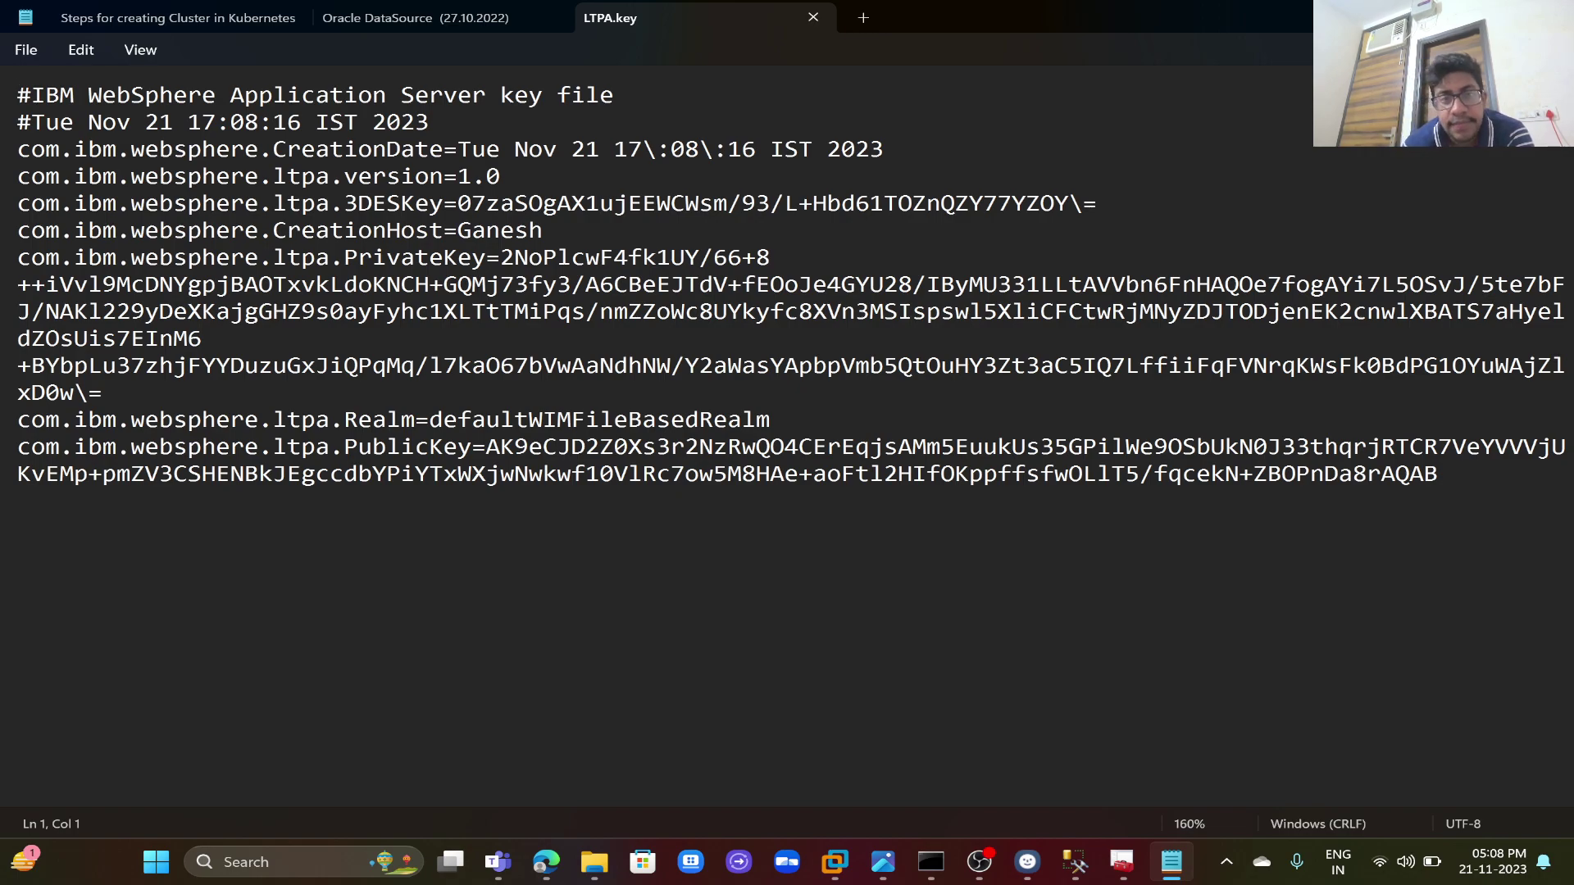
- Highlight the CreationHost line, the defaultWIMFileBasedRealm realm and the PublicKey value
click(516, 230)
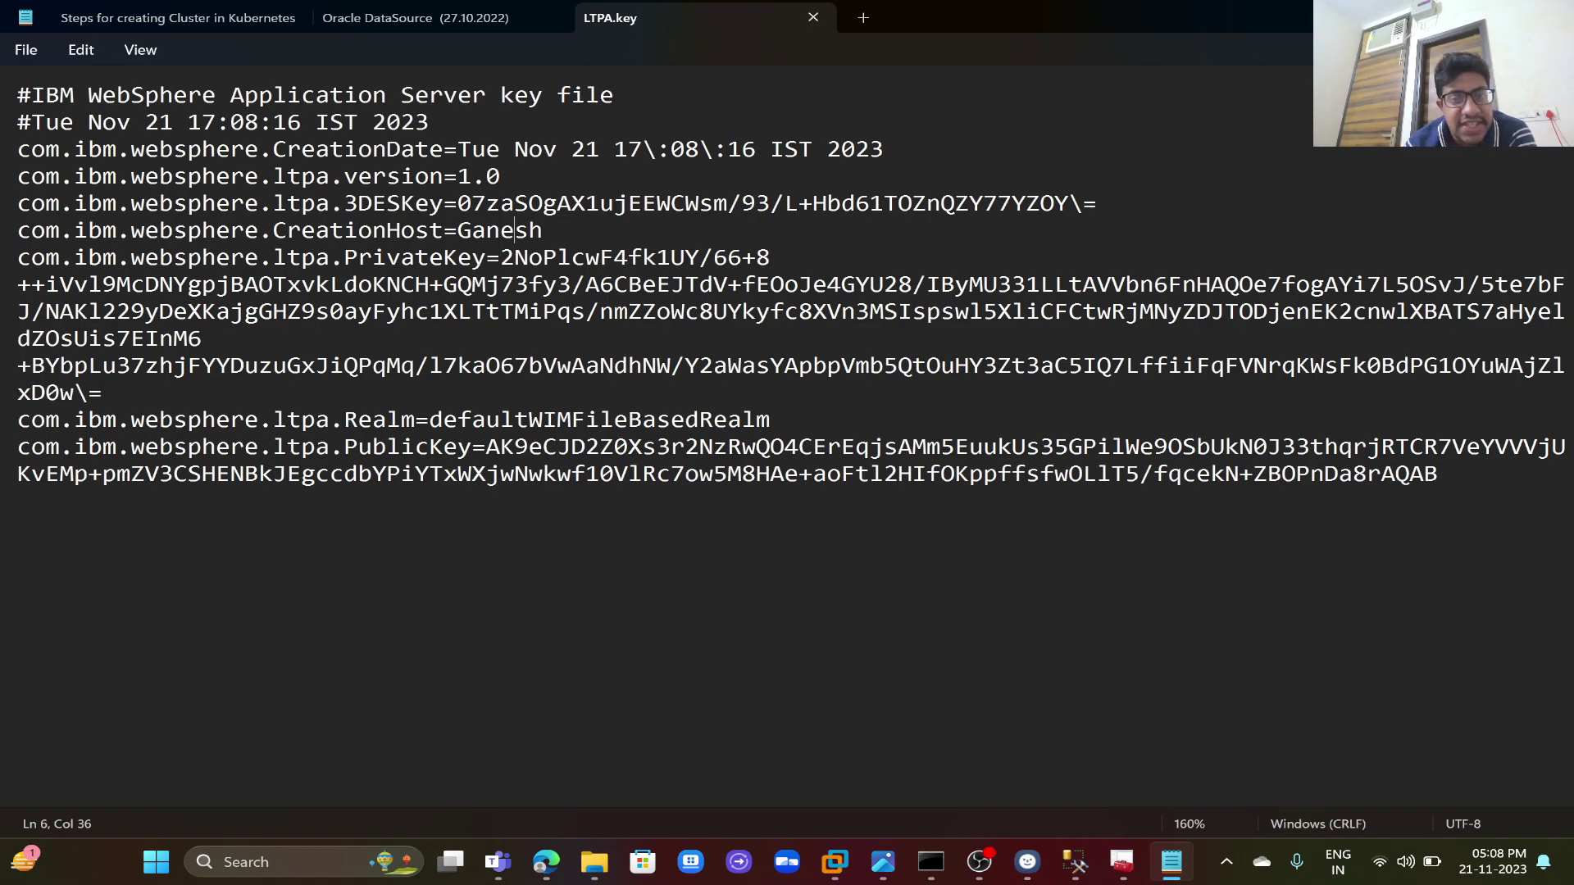
double_click(602, 420)
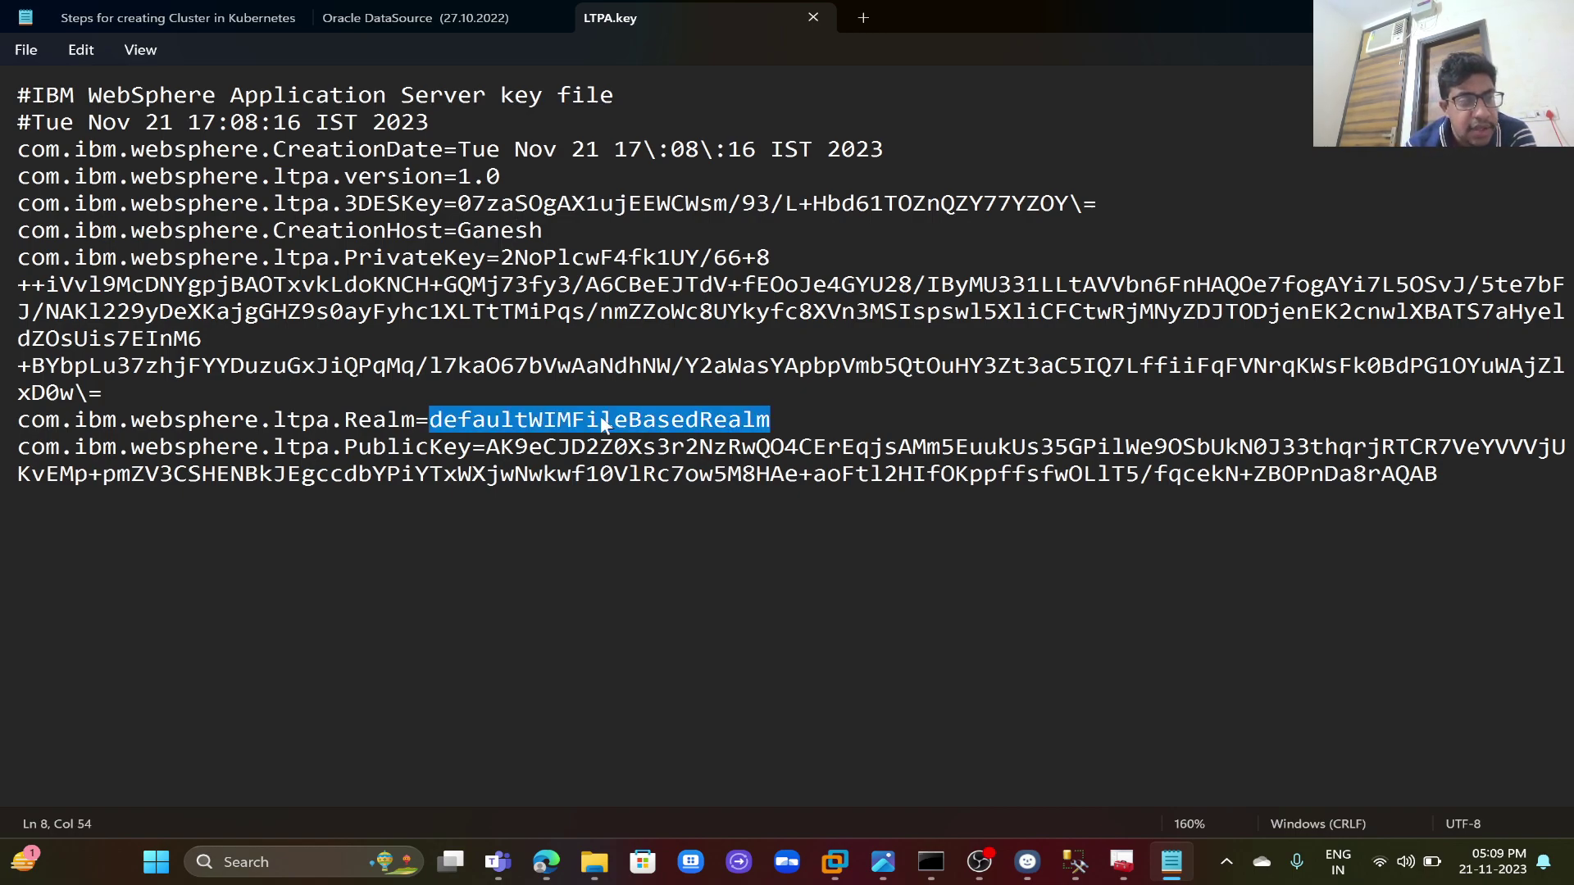
double_click(503, 449)
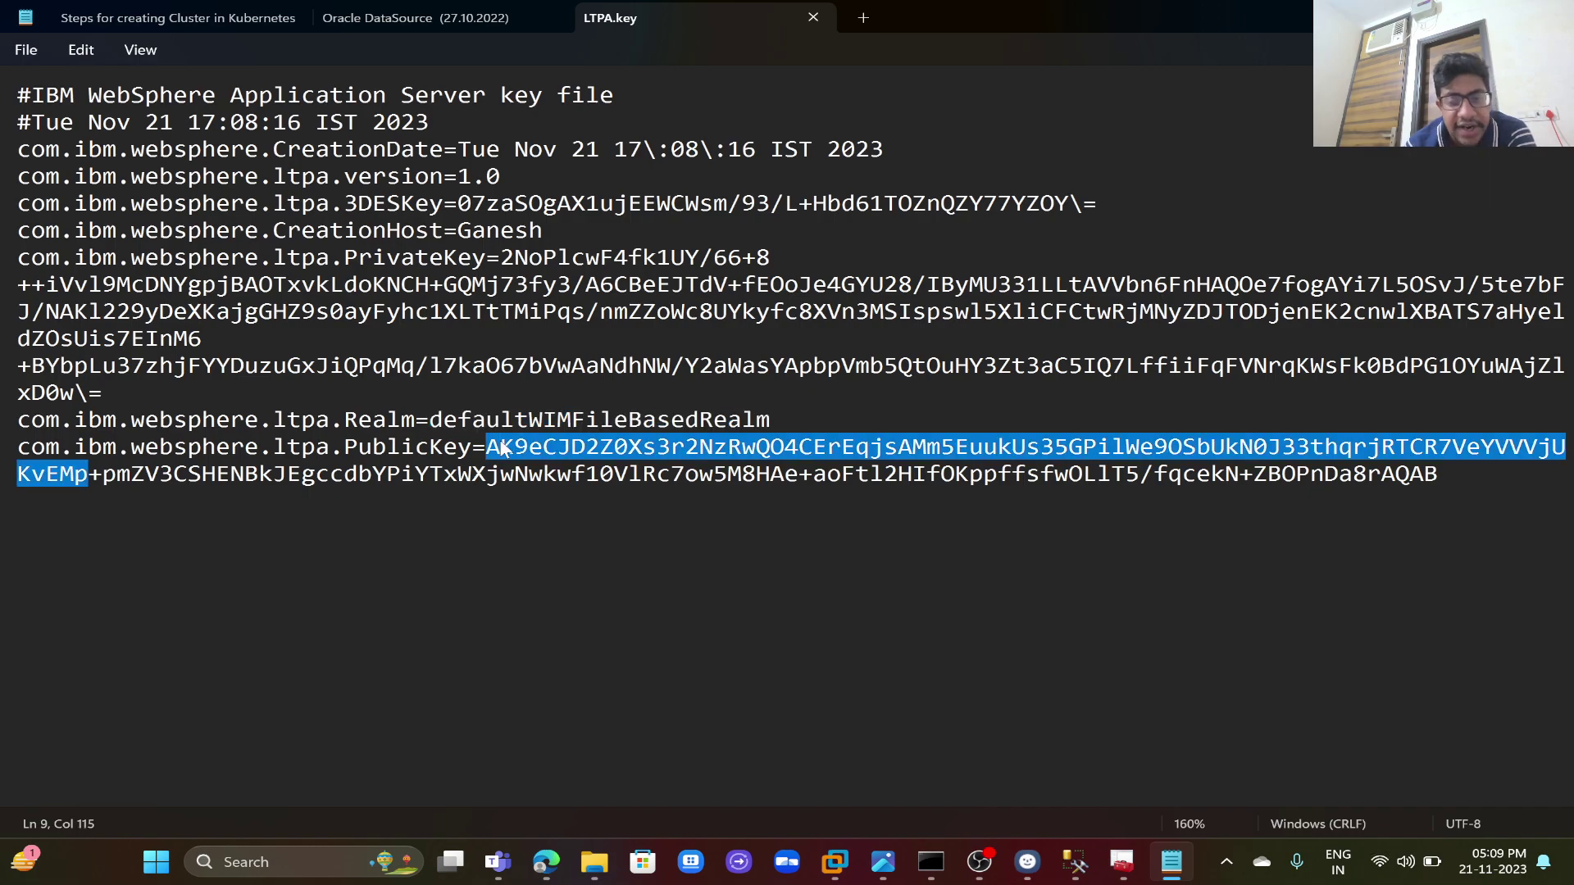
- Check the Active Directory users on the Windows Server 2008 R2 x64 VM, then return to the WebSphere LTPA page
mouse_move(834, 861)
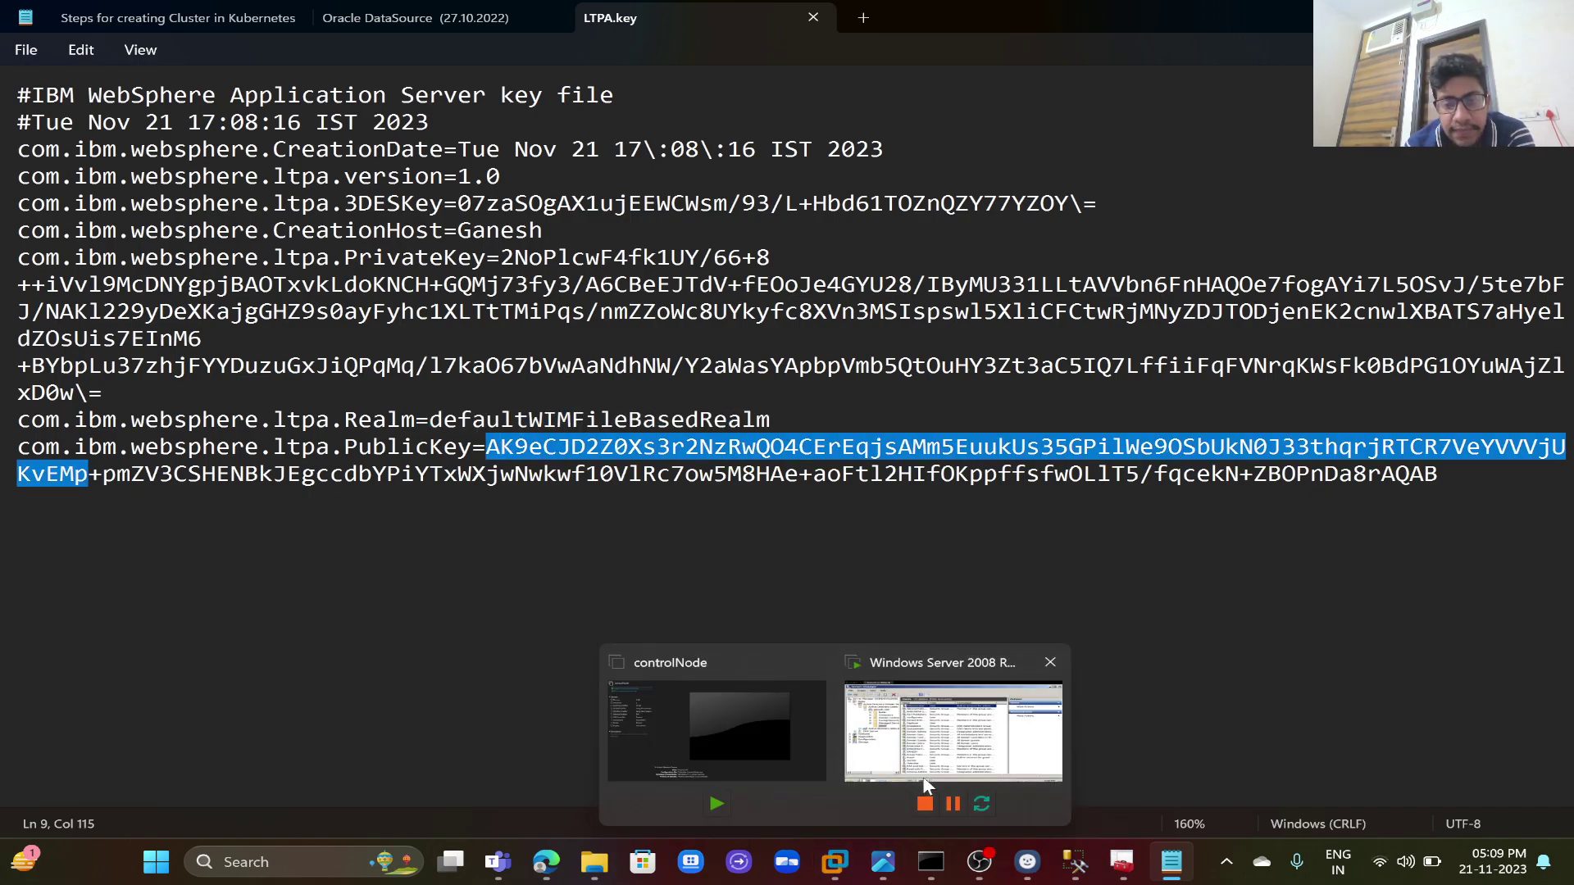
click(943, 738)
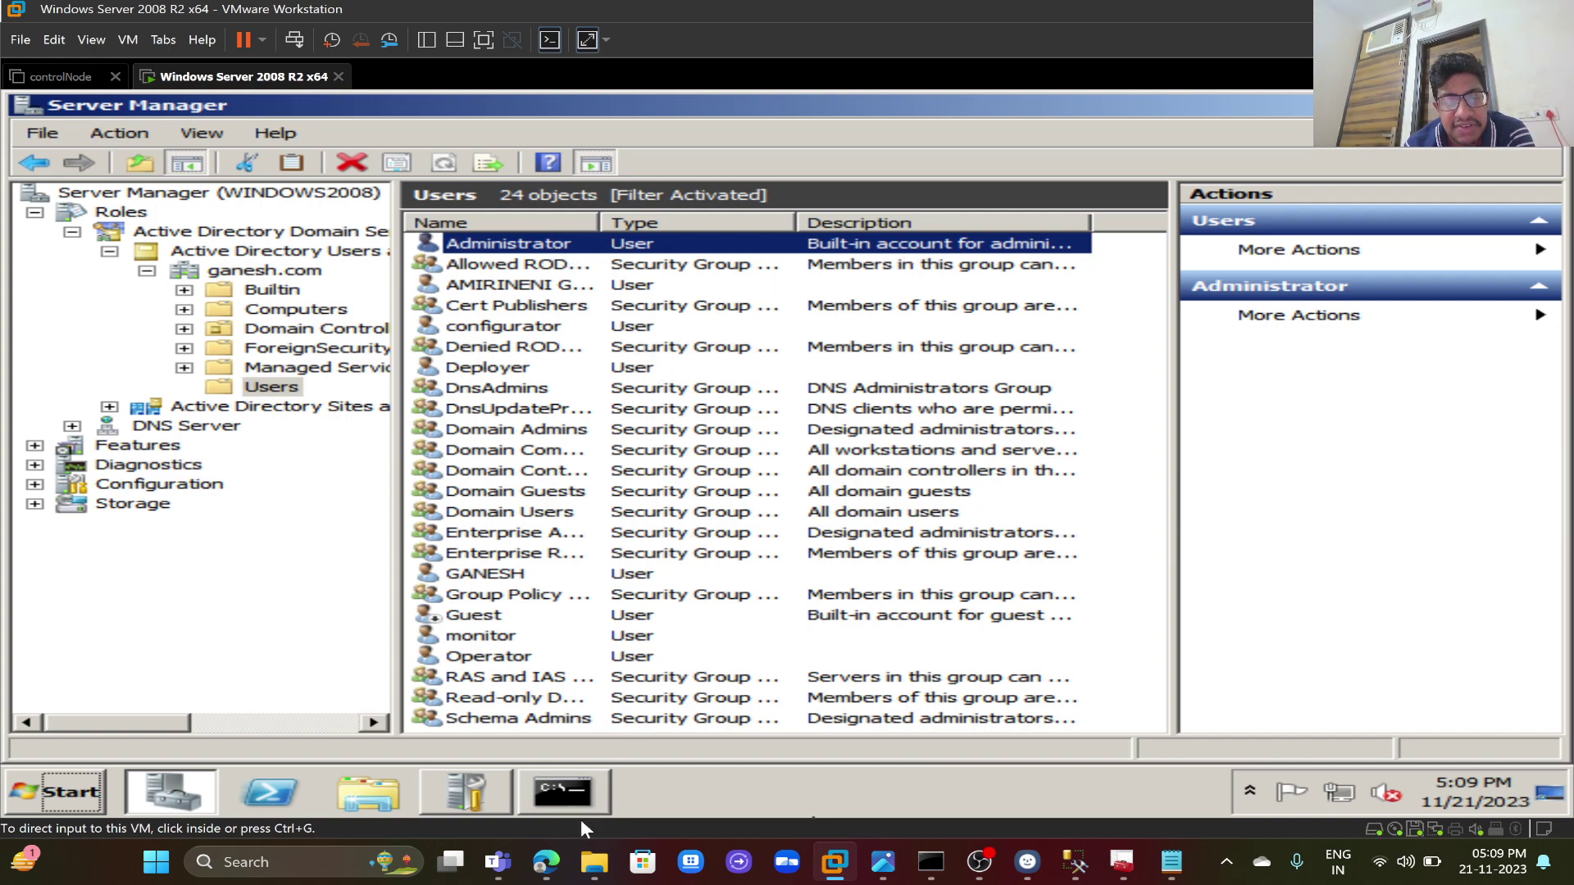
click(547, 862)
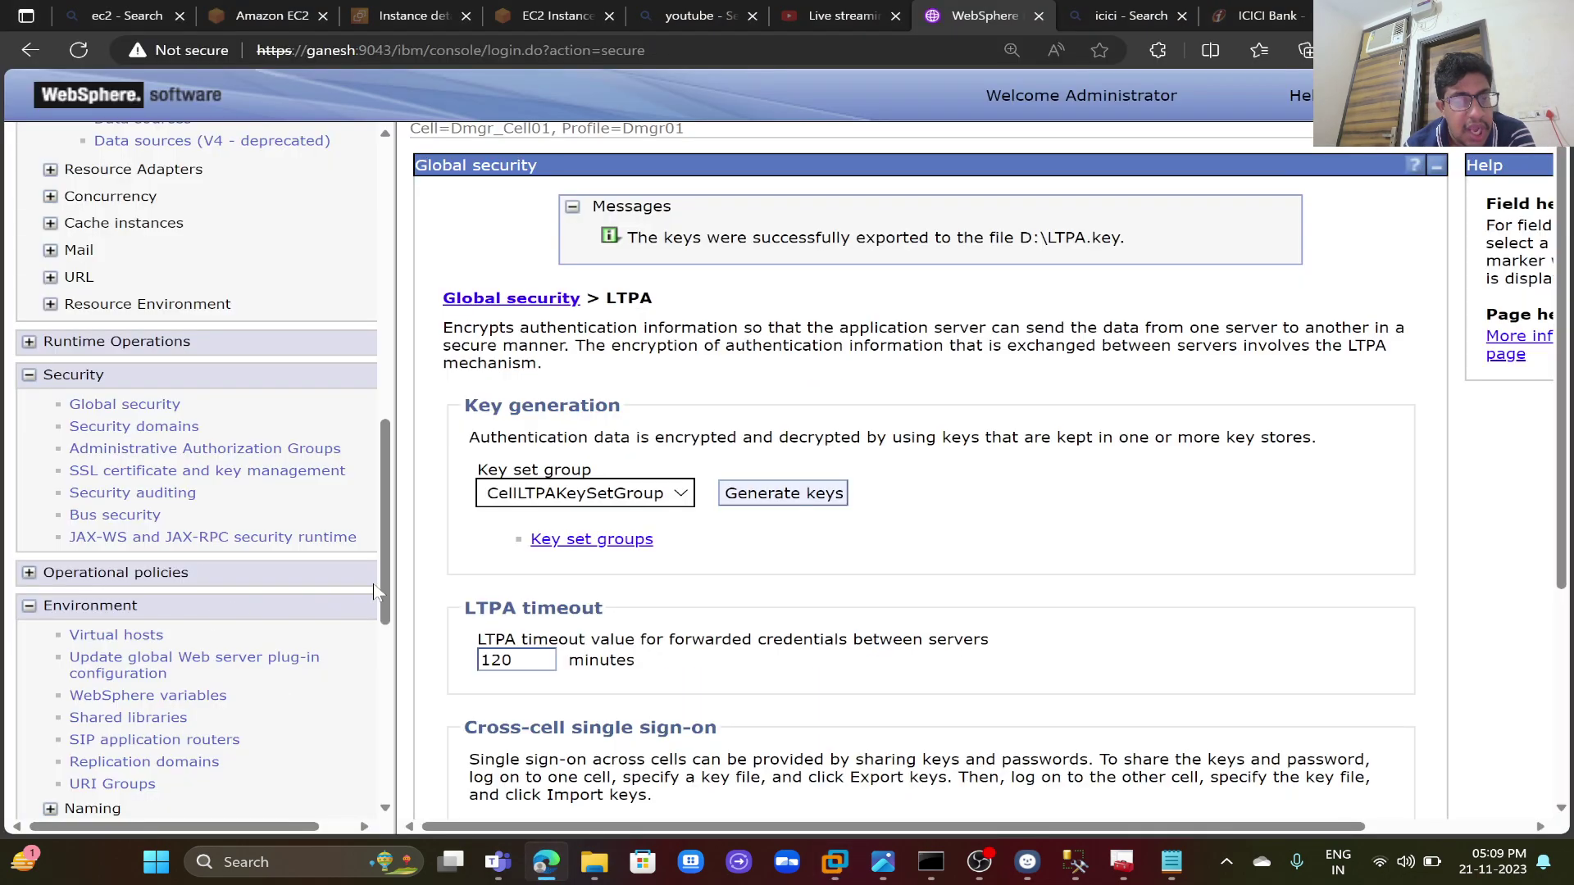
drag(383, 594, 360, 742)
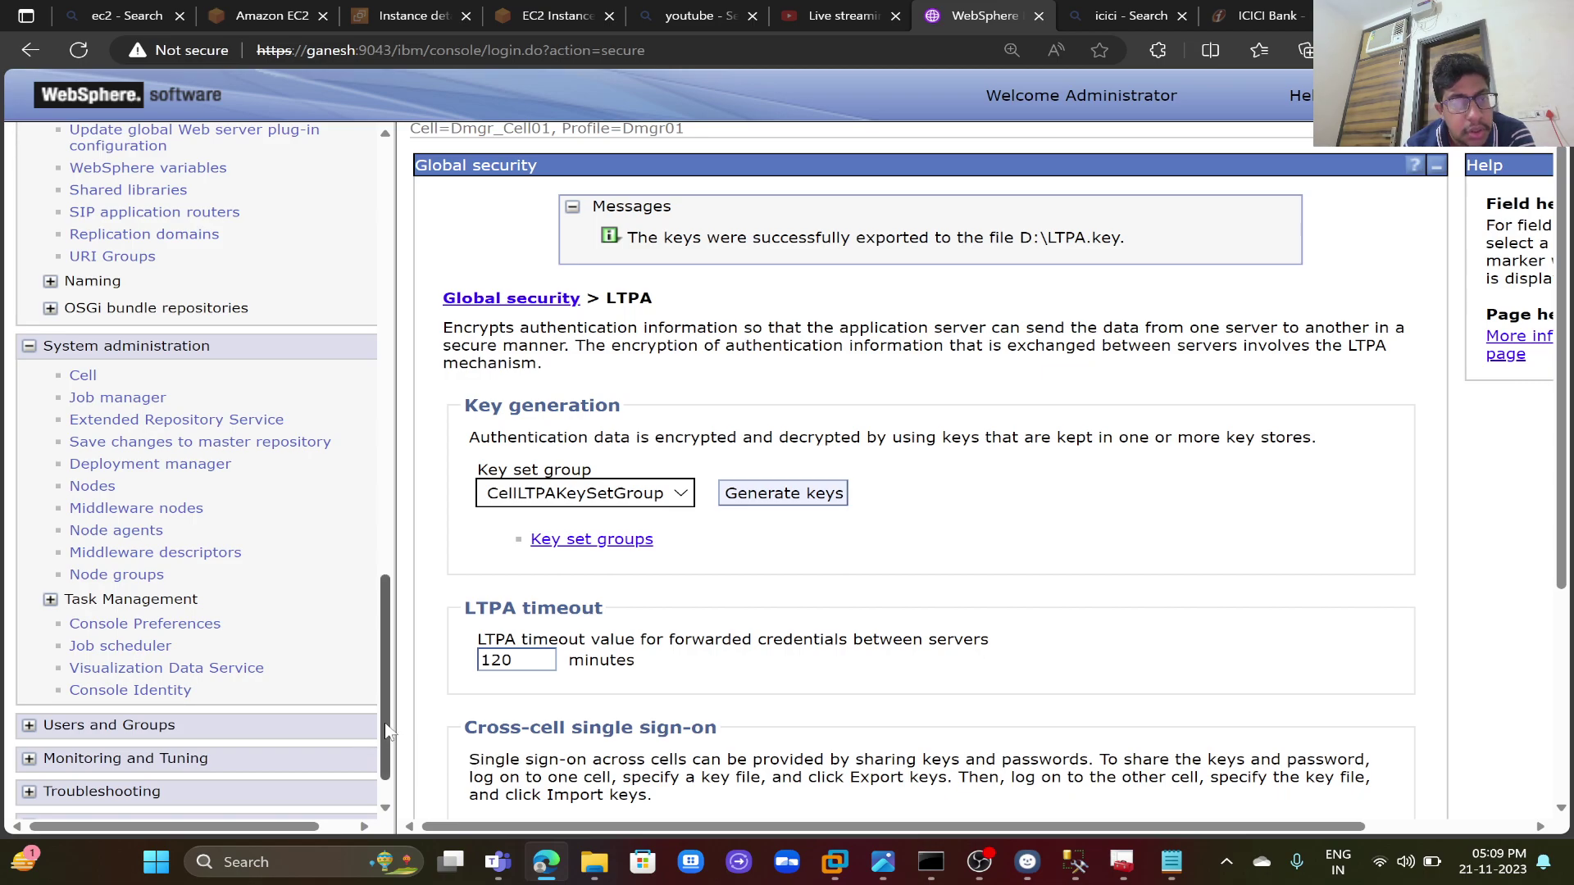
drag(389, 729, 402, 628)
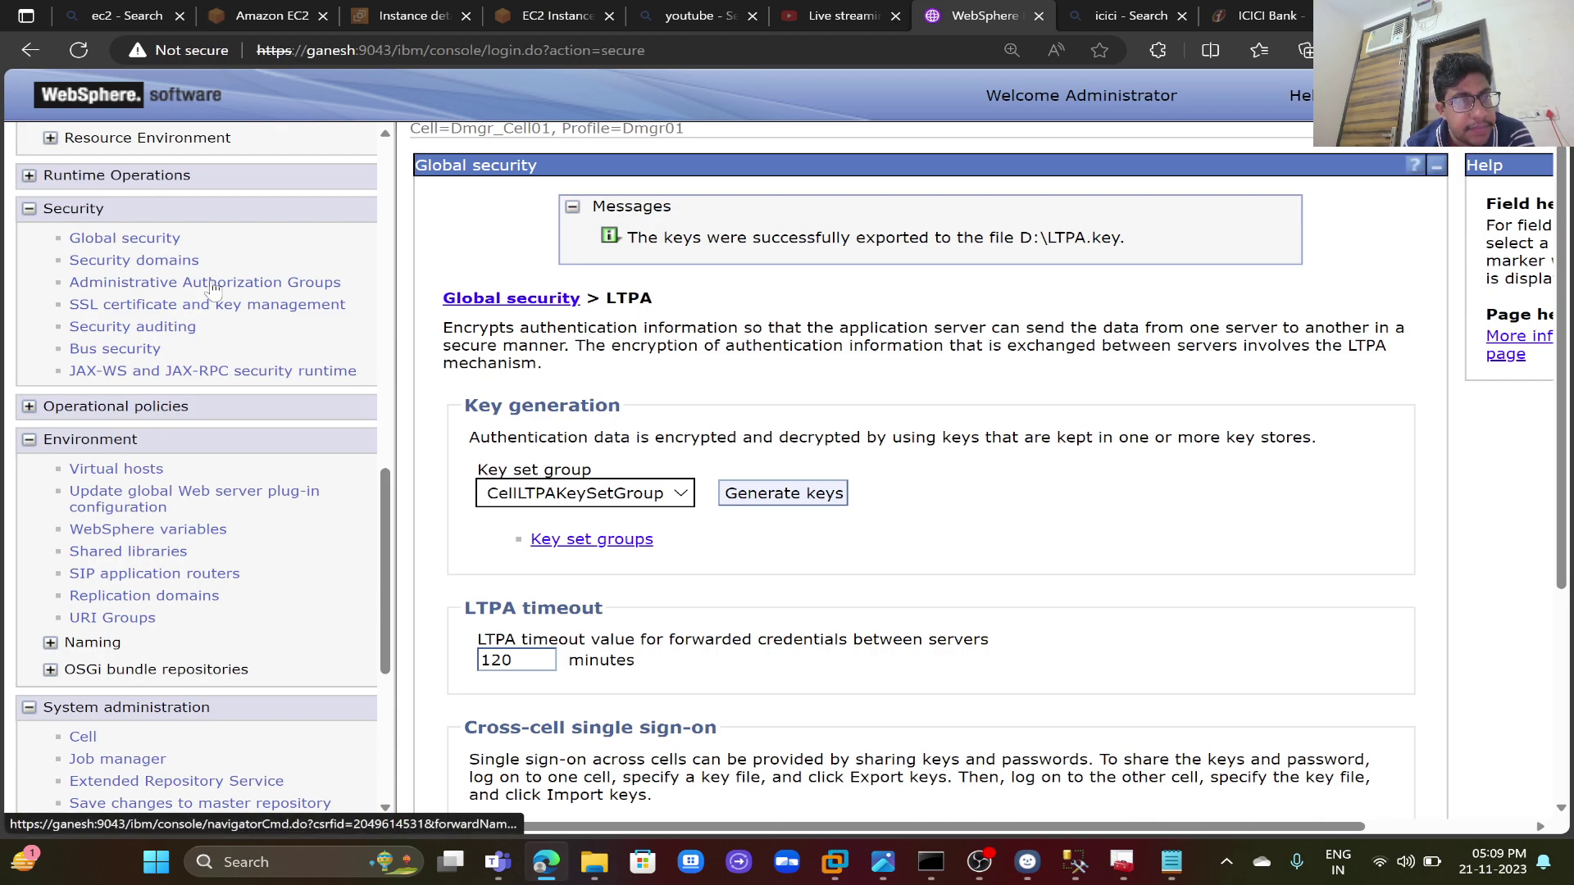
click(163, 239)
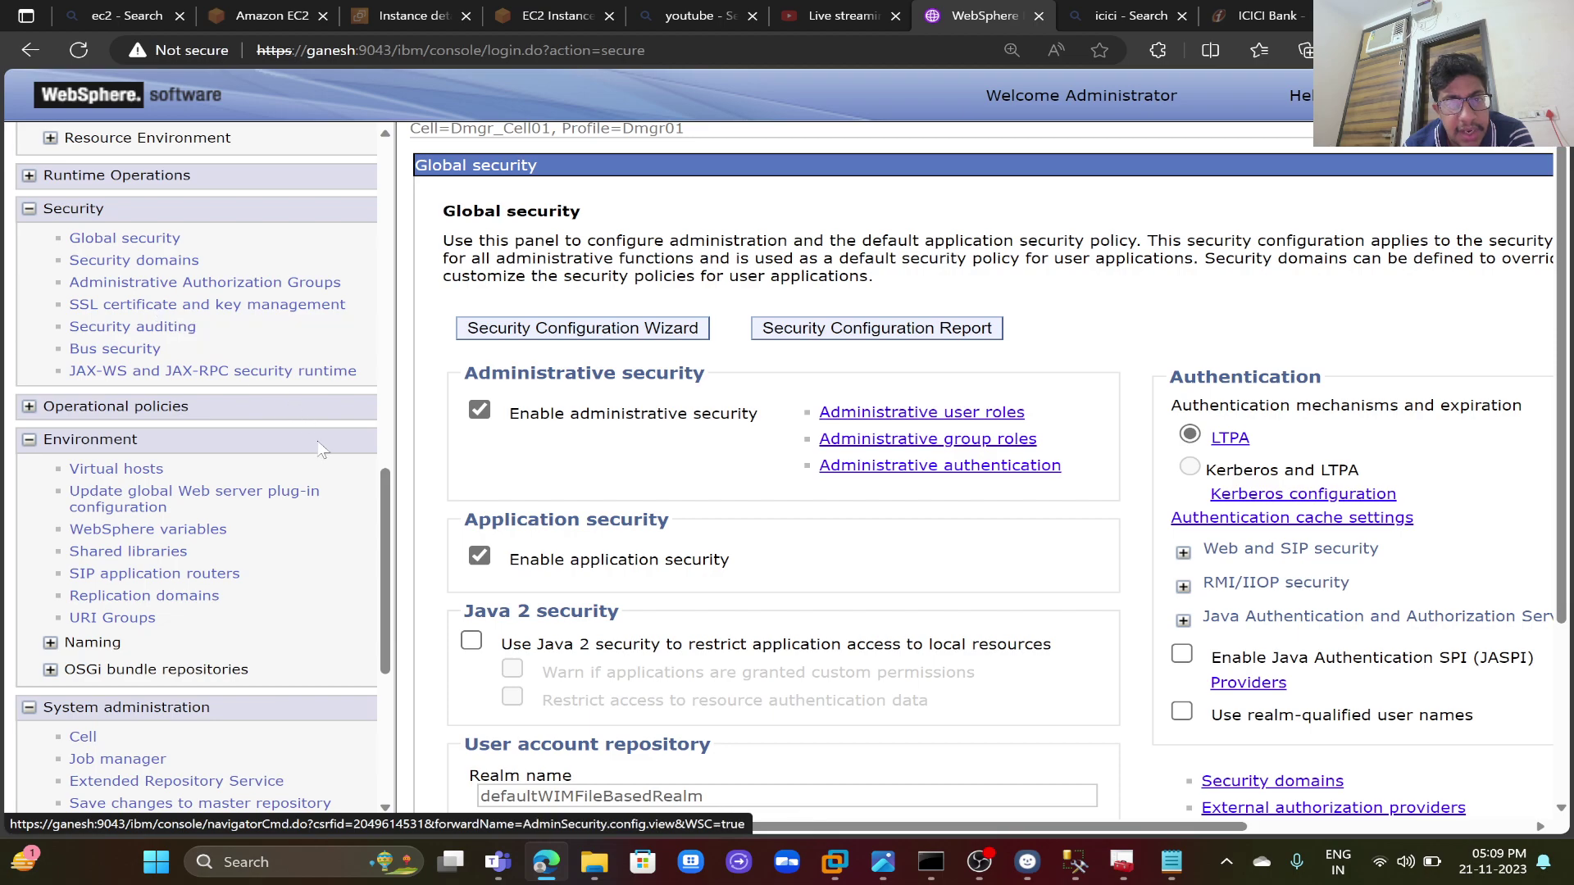
scroll(436, 473, down, 2)
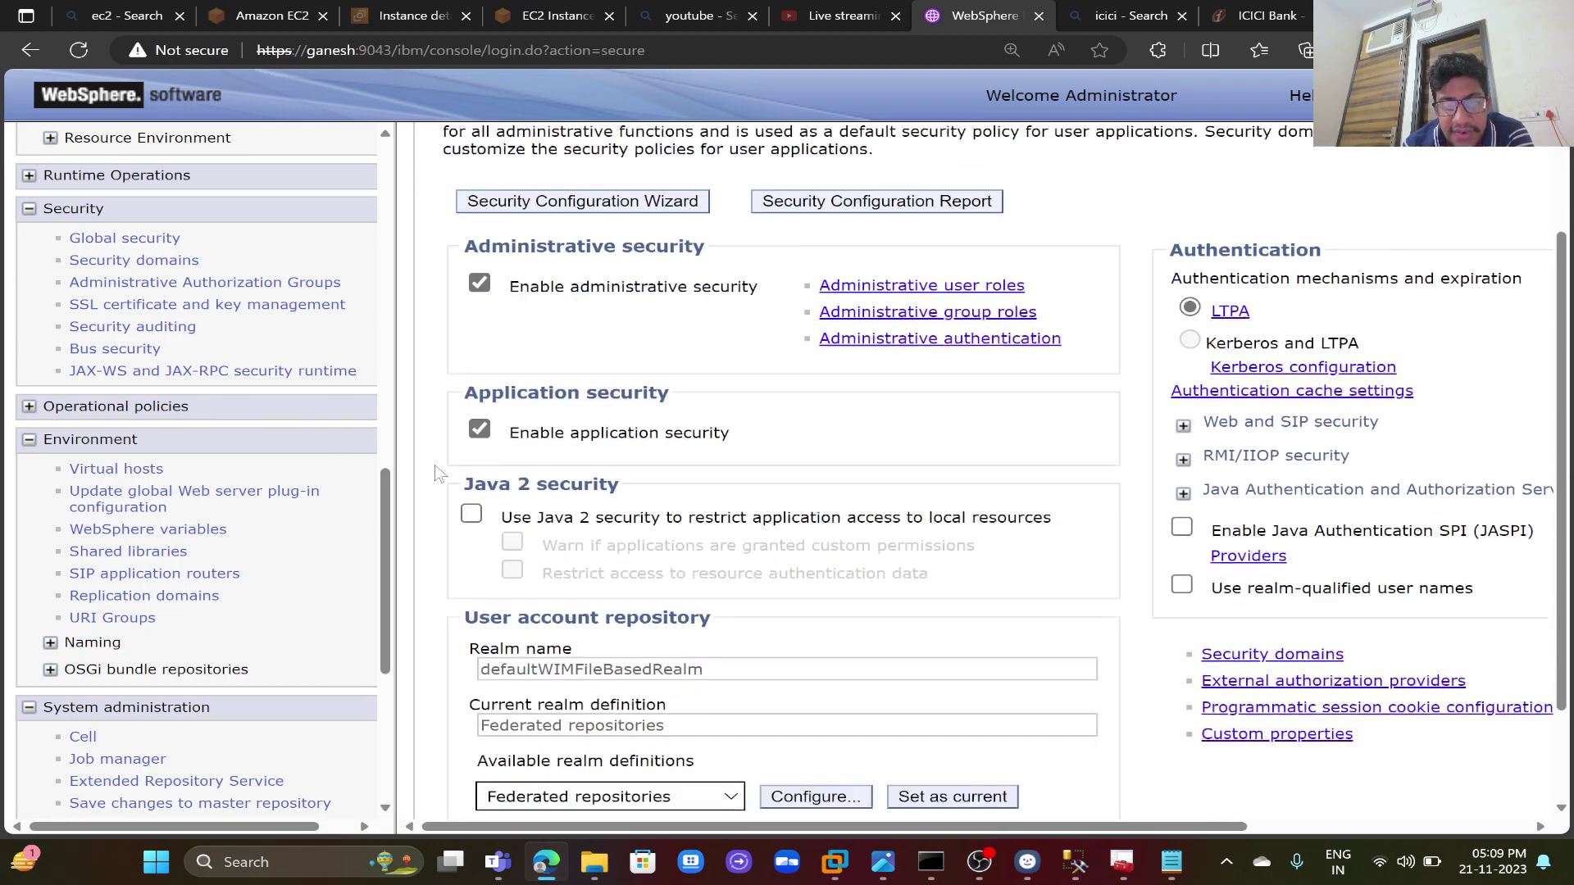
scroll(439, 473, down, 2)
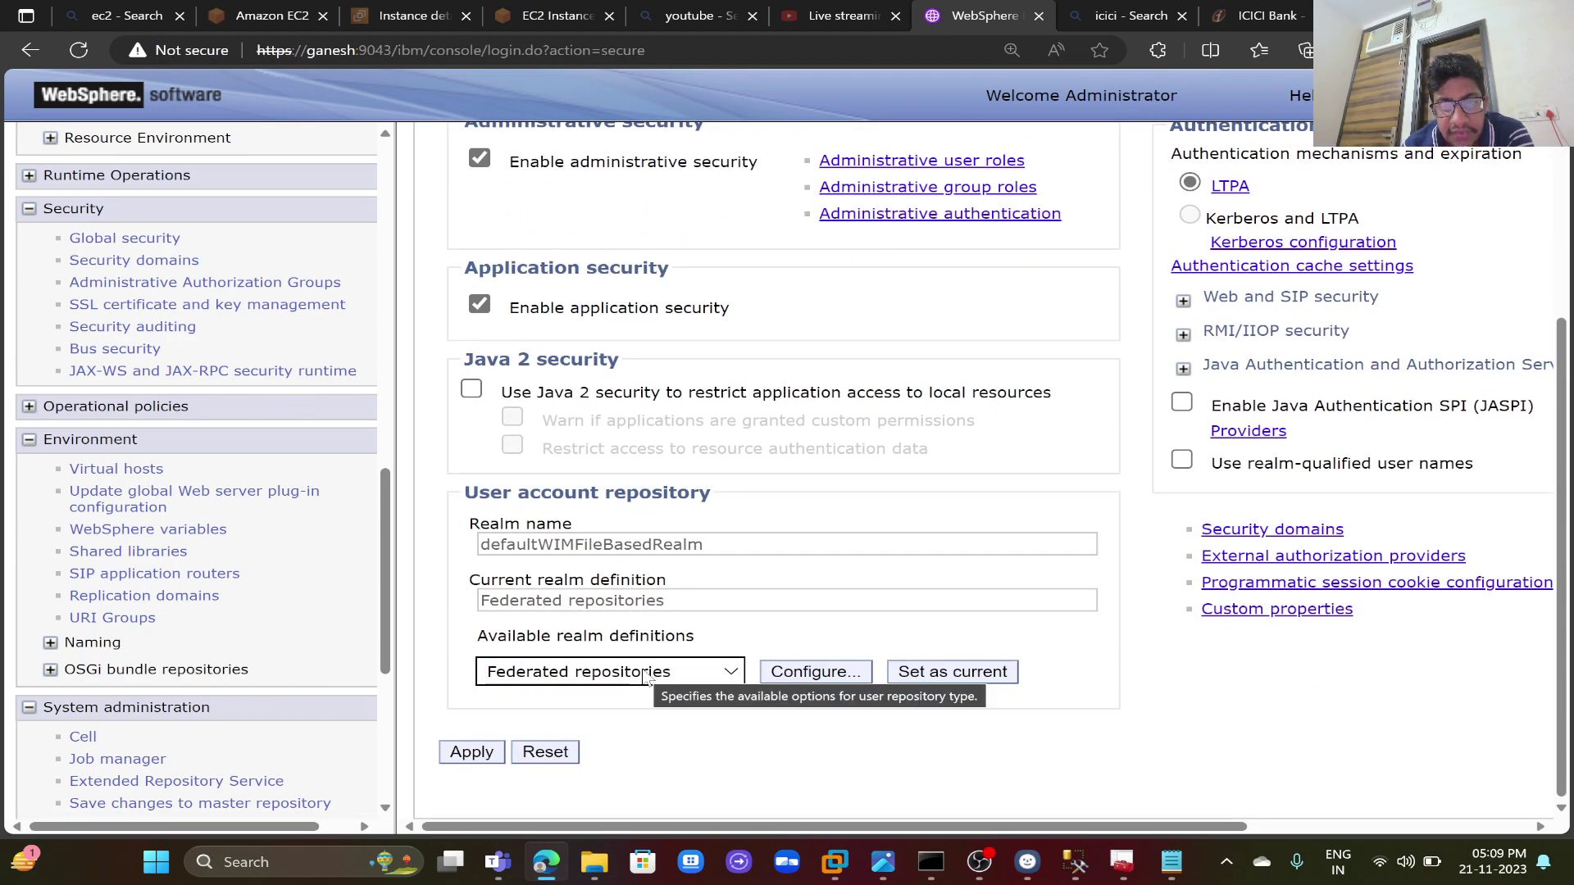
- Open the realm's federated repositories settings, start a new LDAP repository, then cancel back
click(791, 674)
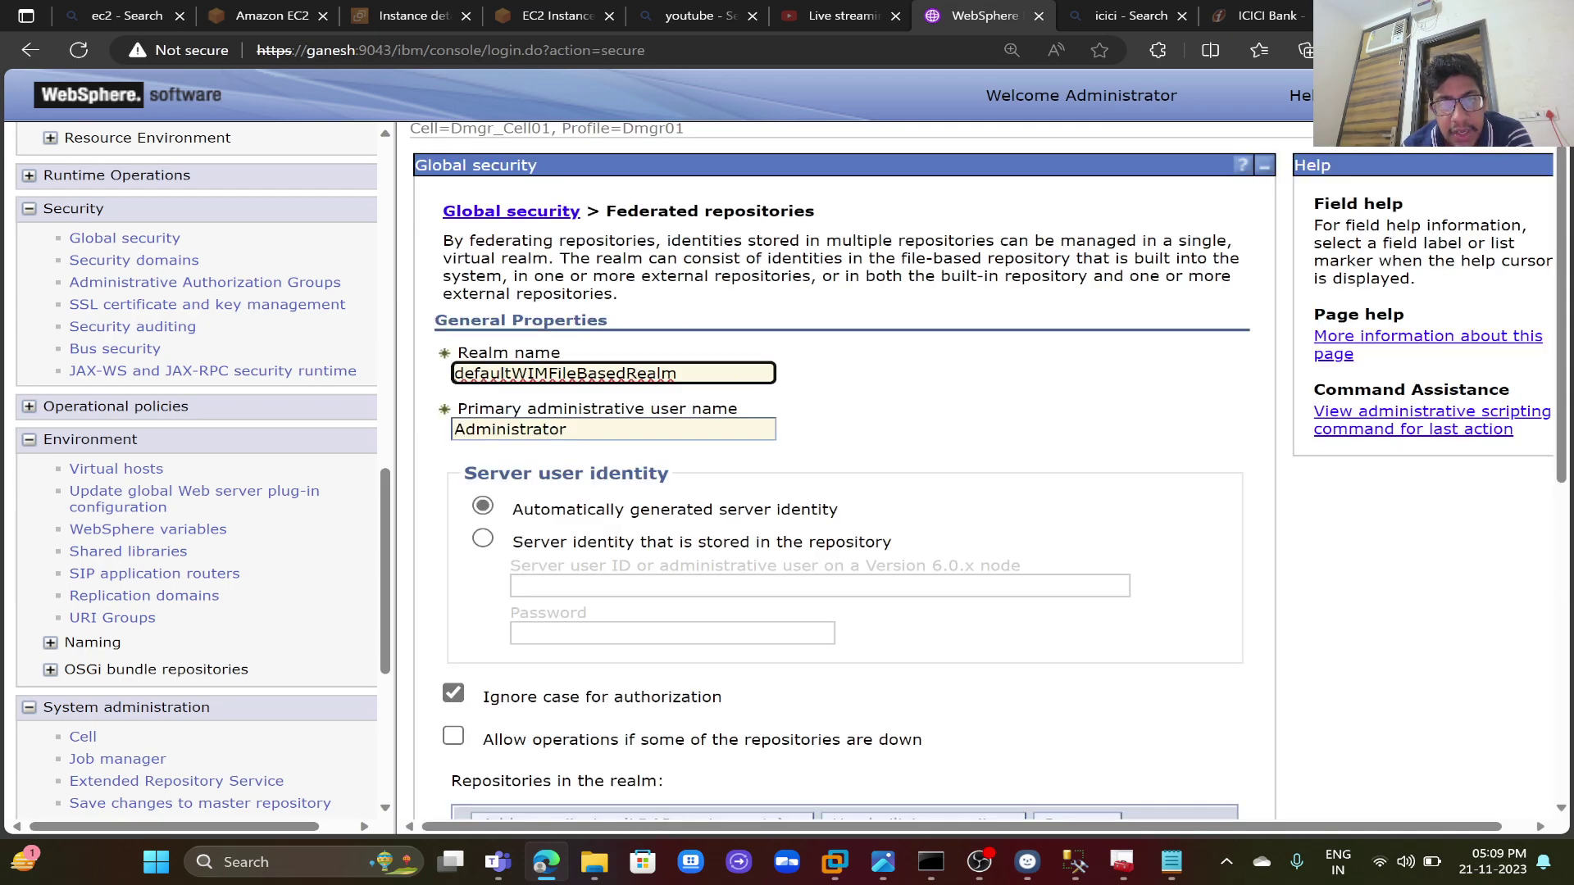
click(872, 430)
scroll(872, 430, down, 3)
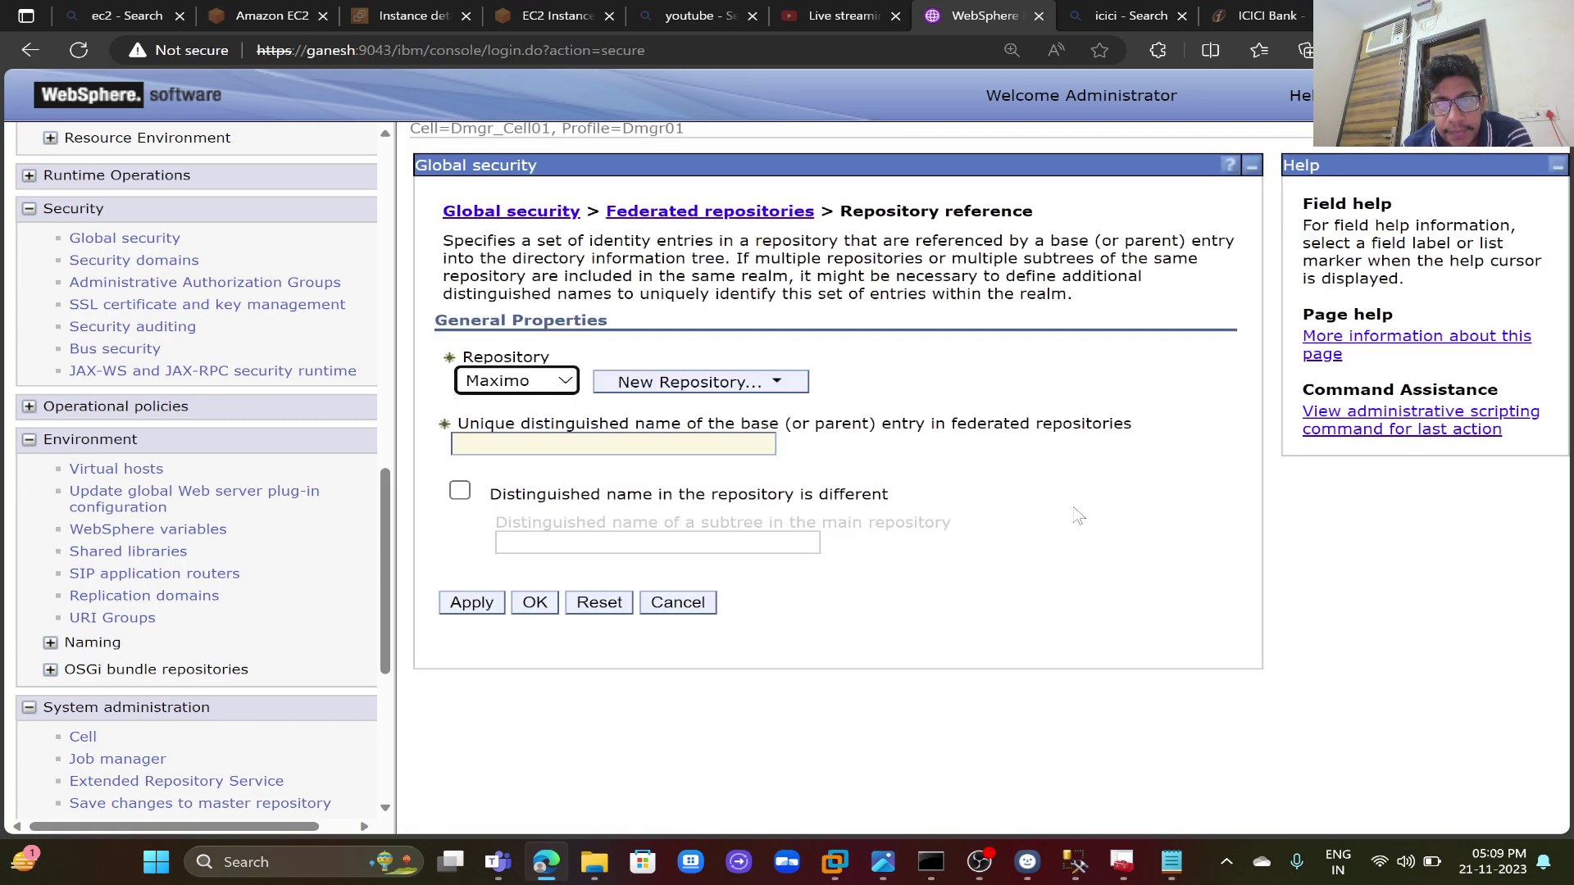
click(732, 383)
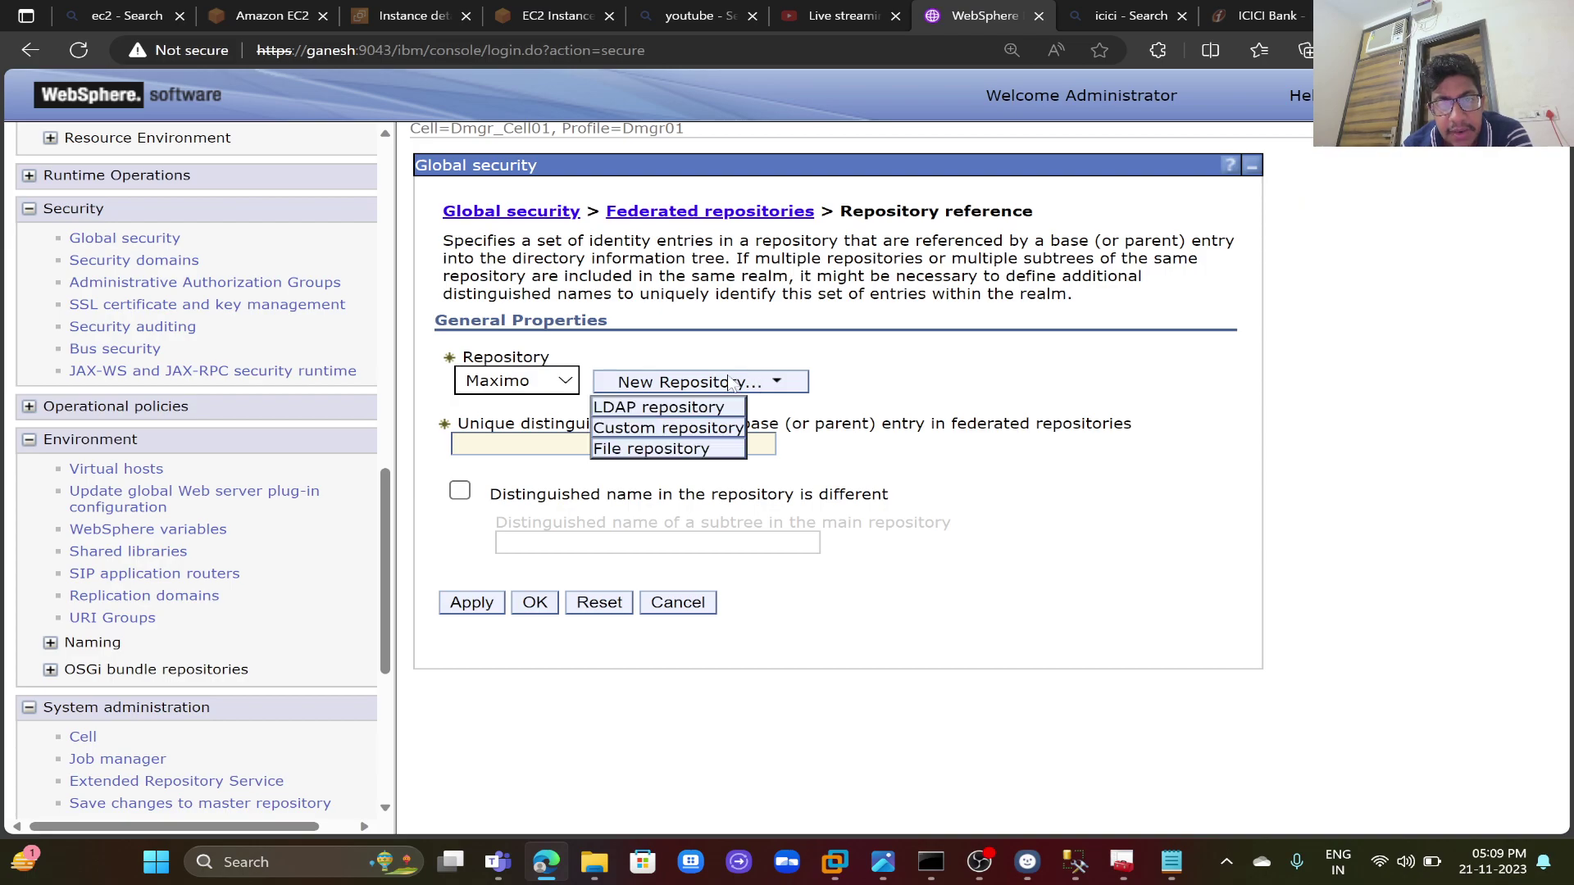
click(696, 409)
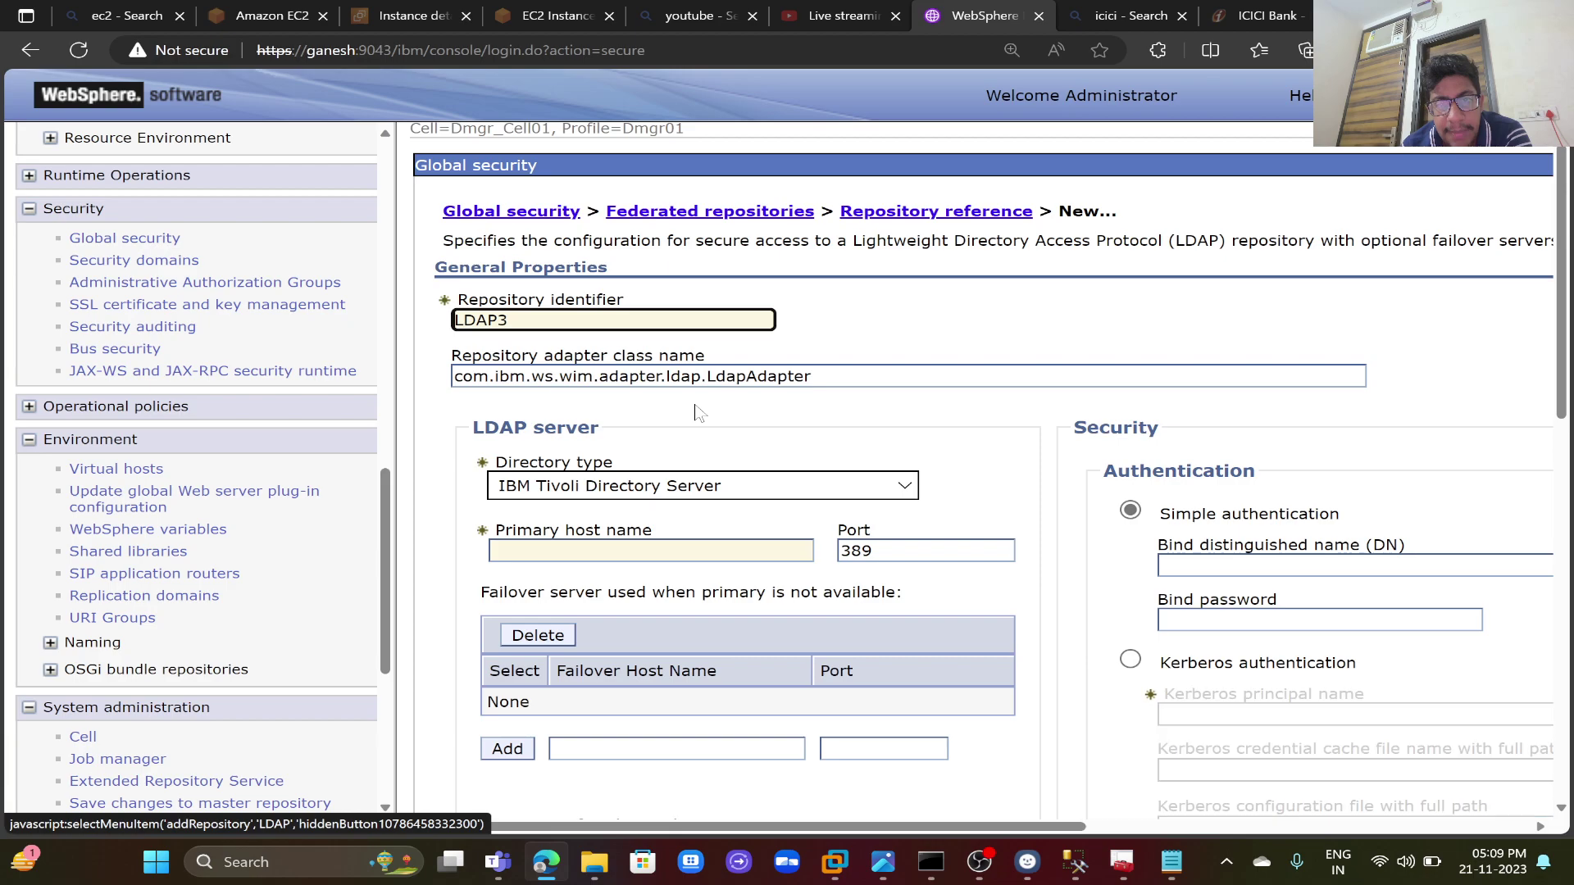
scroll(882, 459, down, 5)
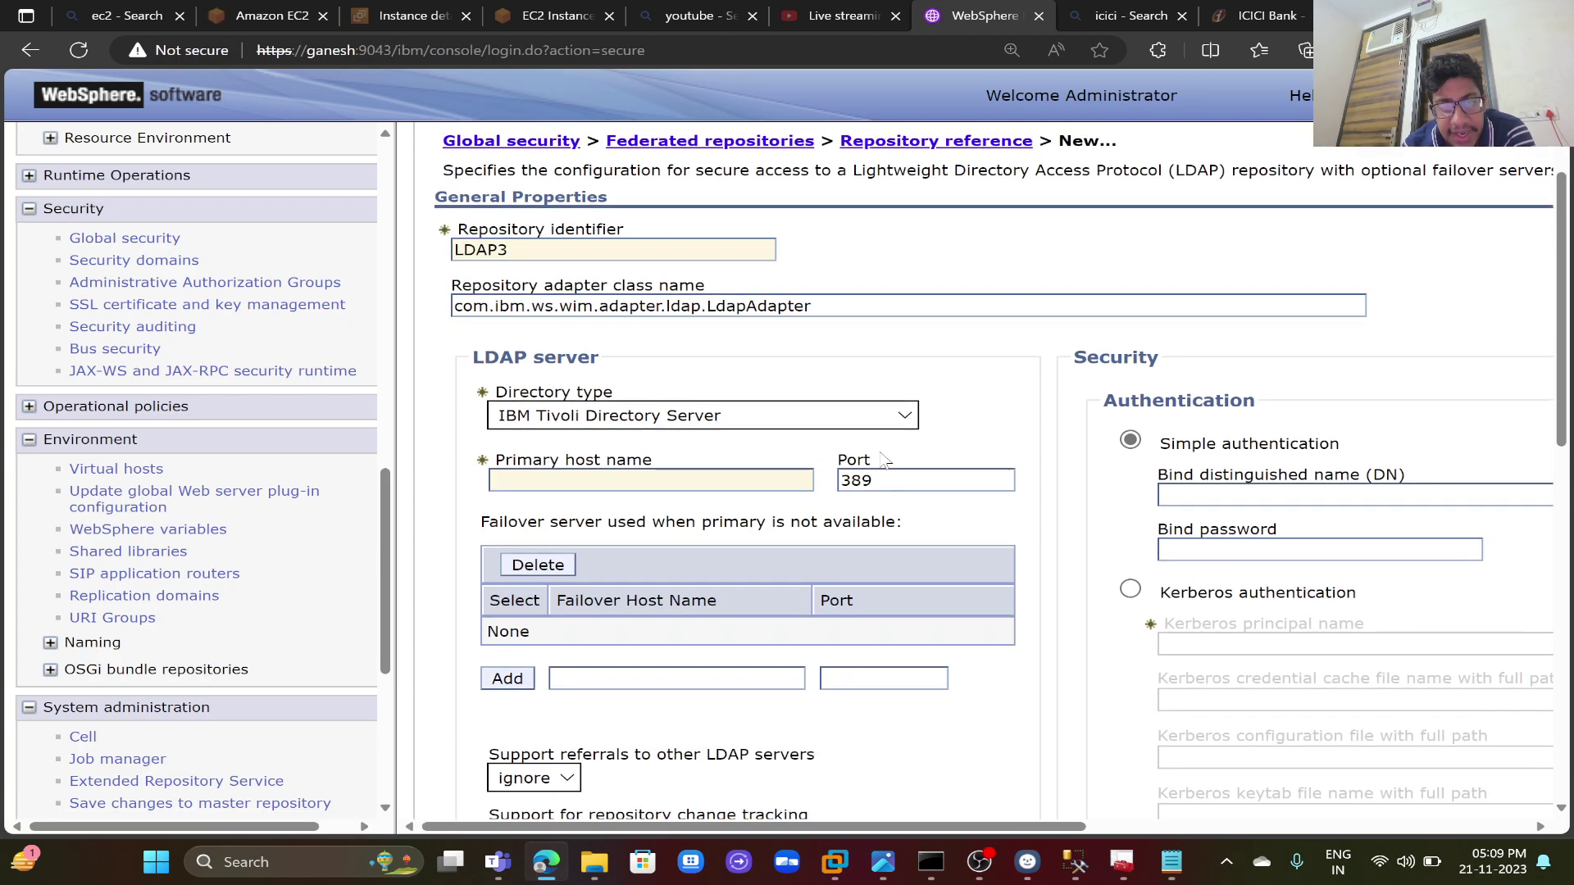
scroll(882, 459, down, 6)
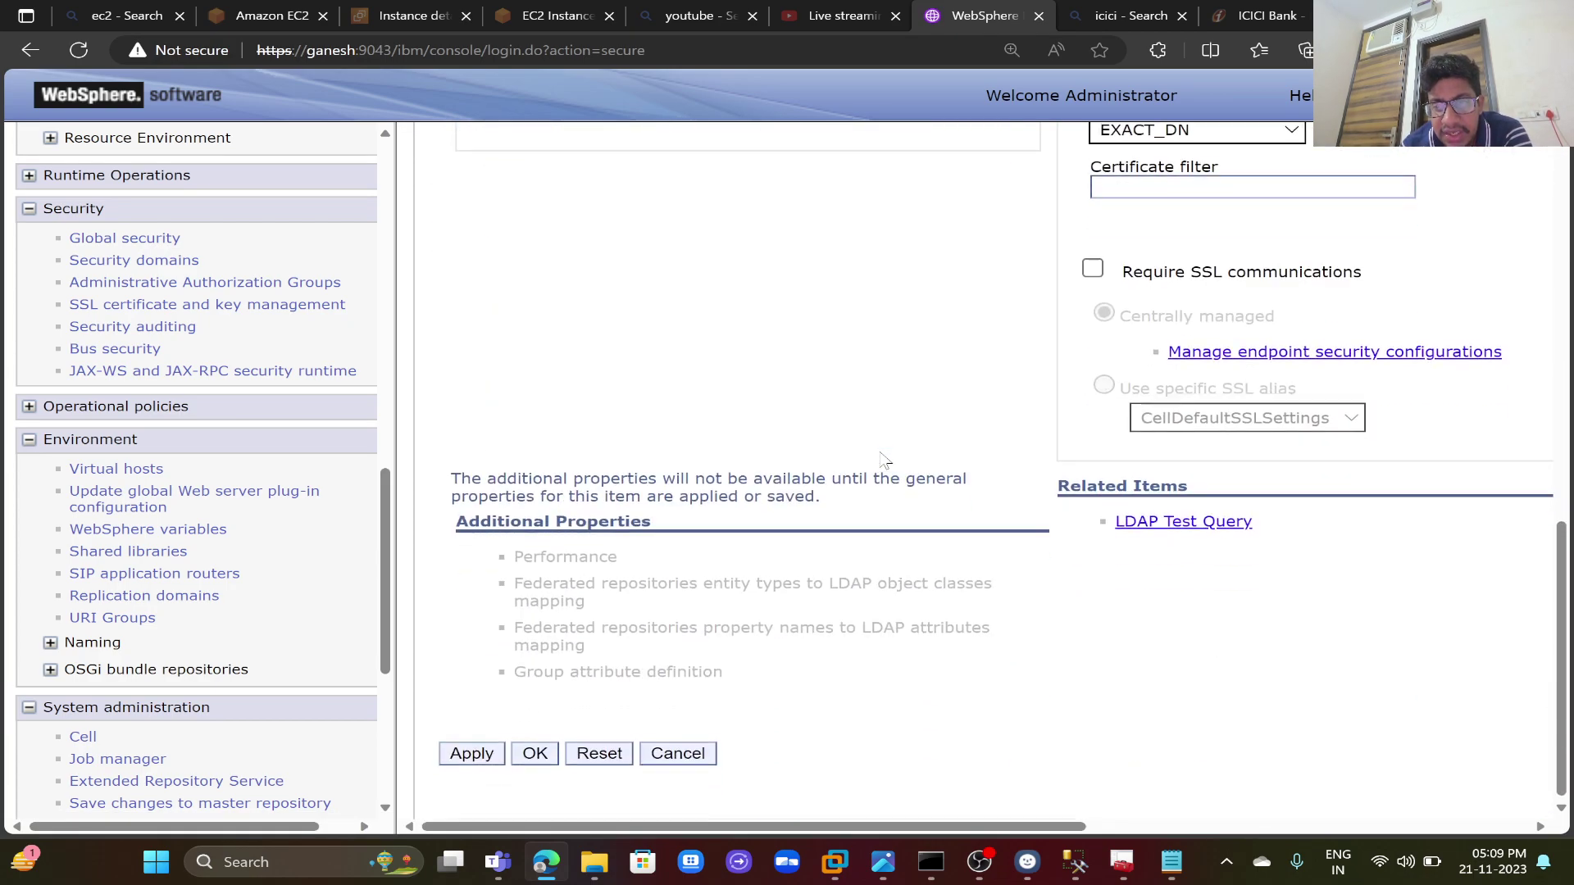
click(710, 753)
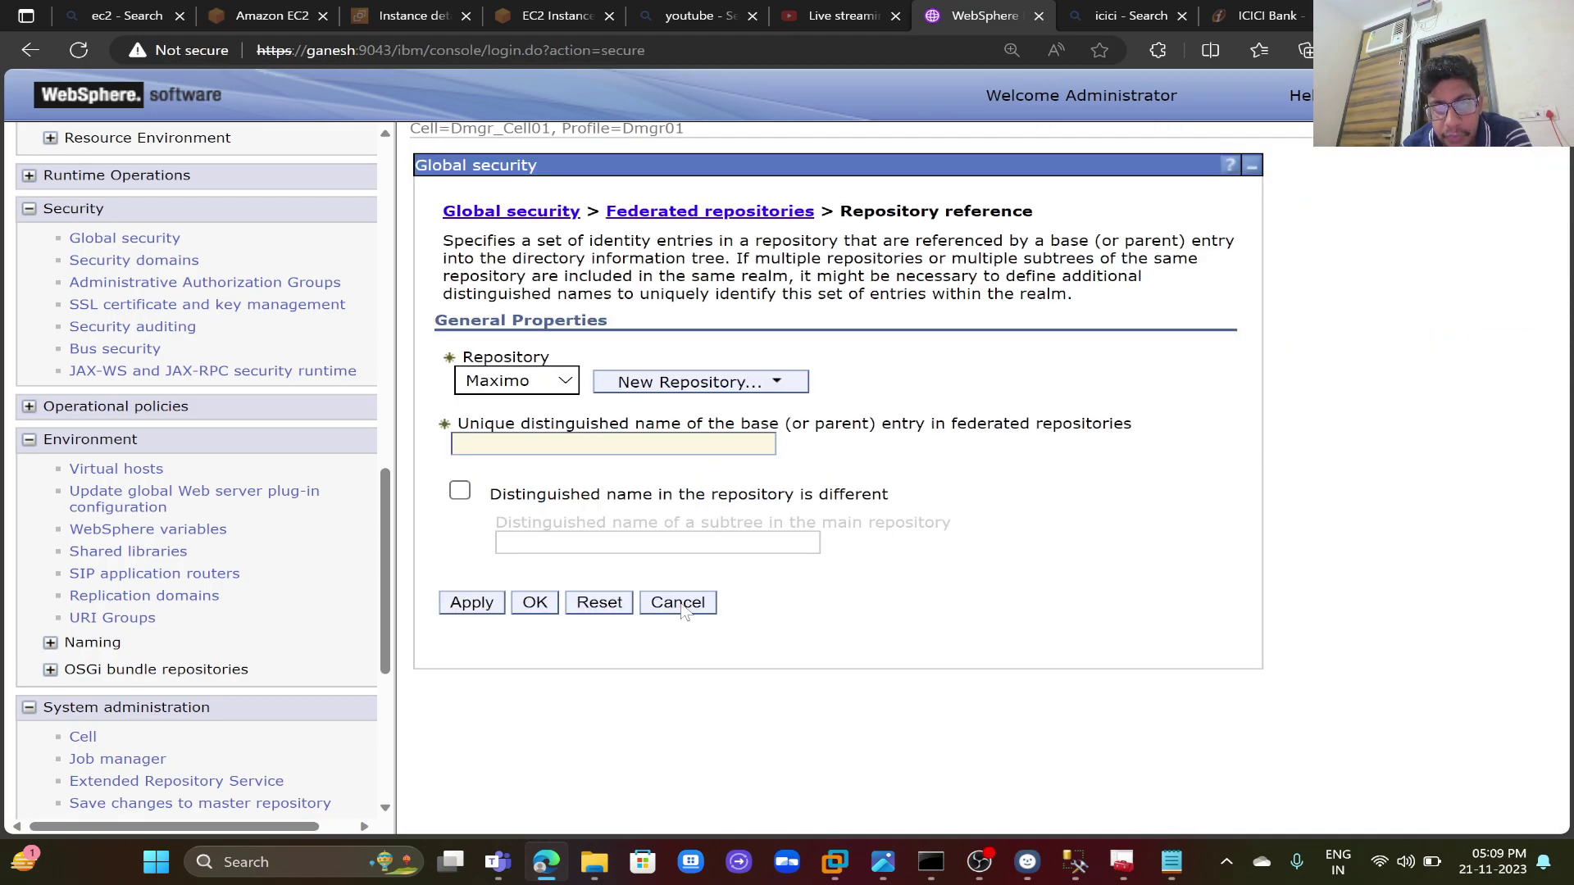
click(680, 605)
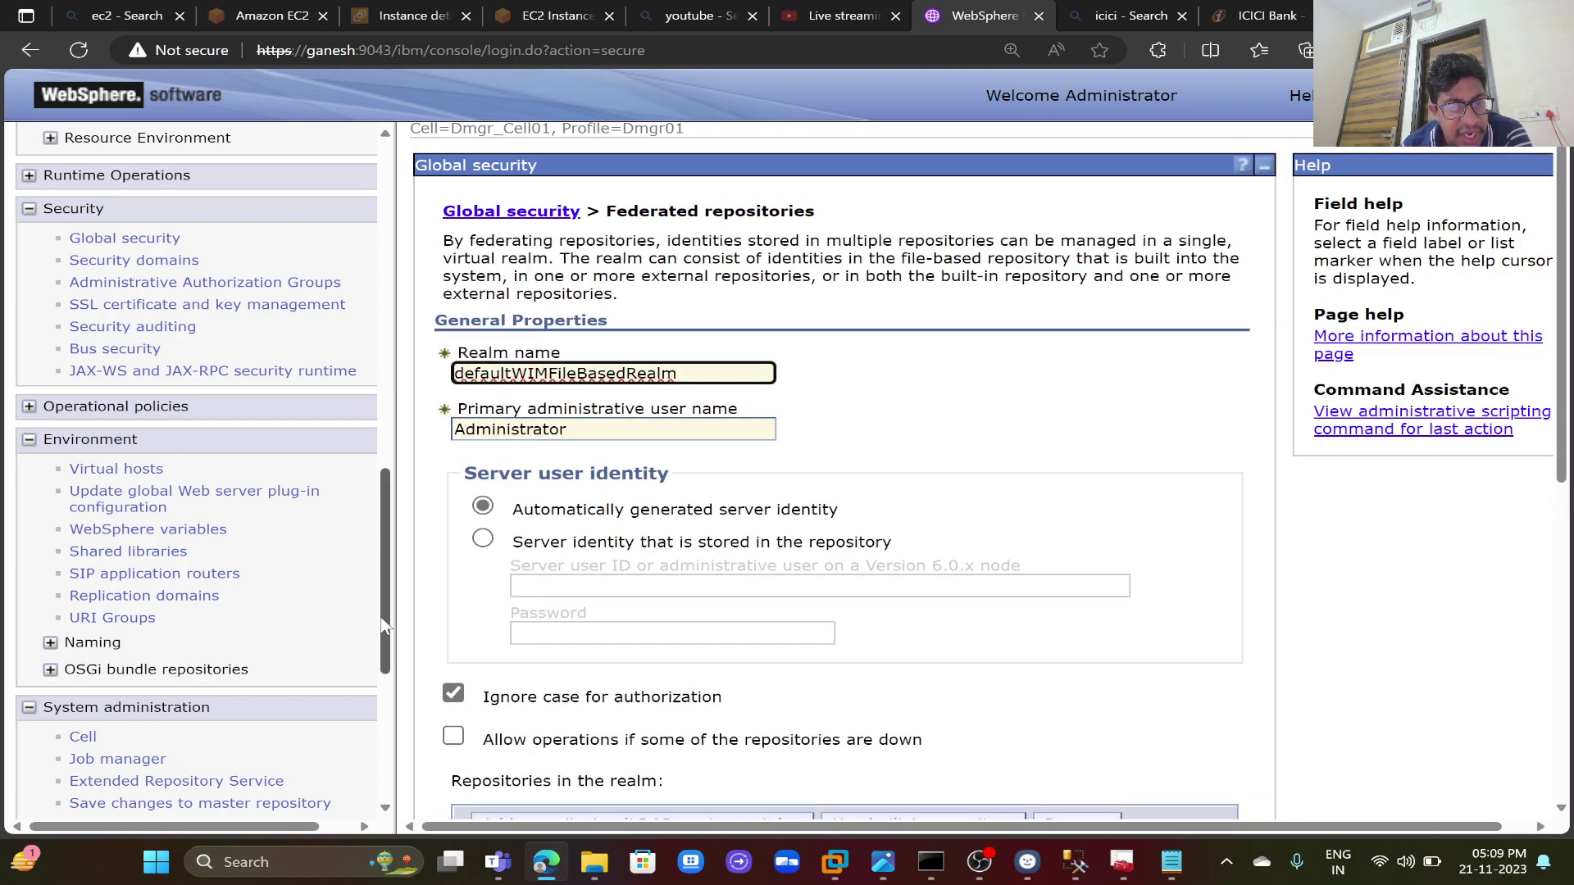
- Expand Users and Groups in the navigation tree to show user management options
scroll(277, 784, down, 5)
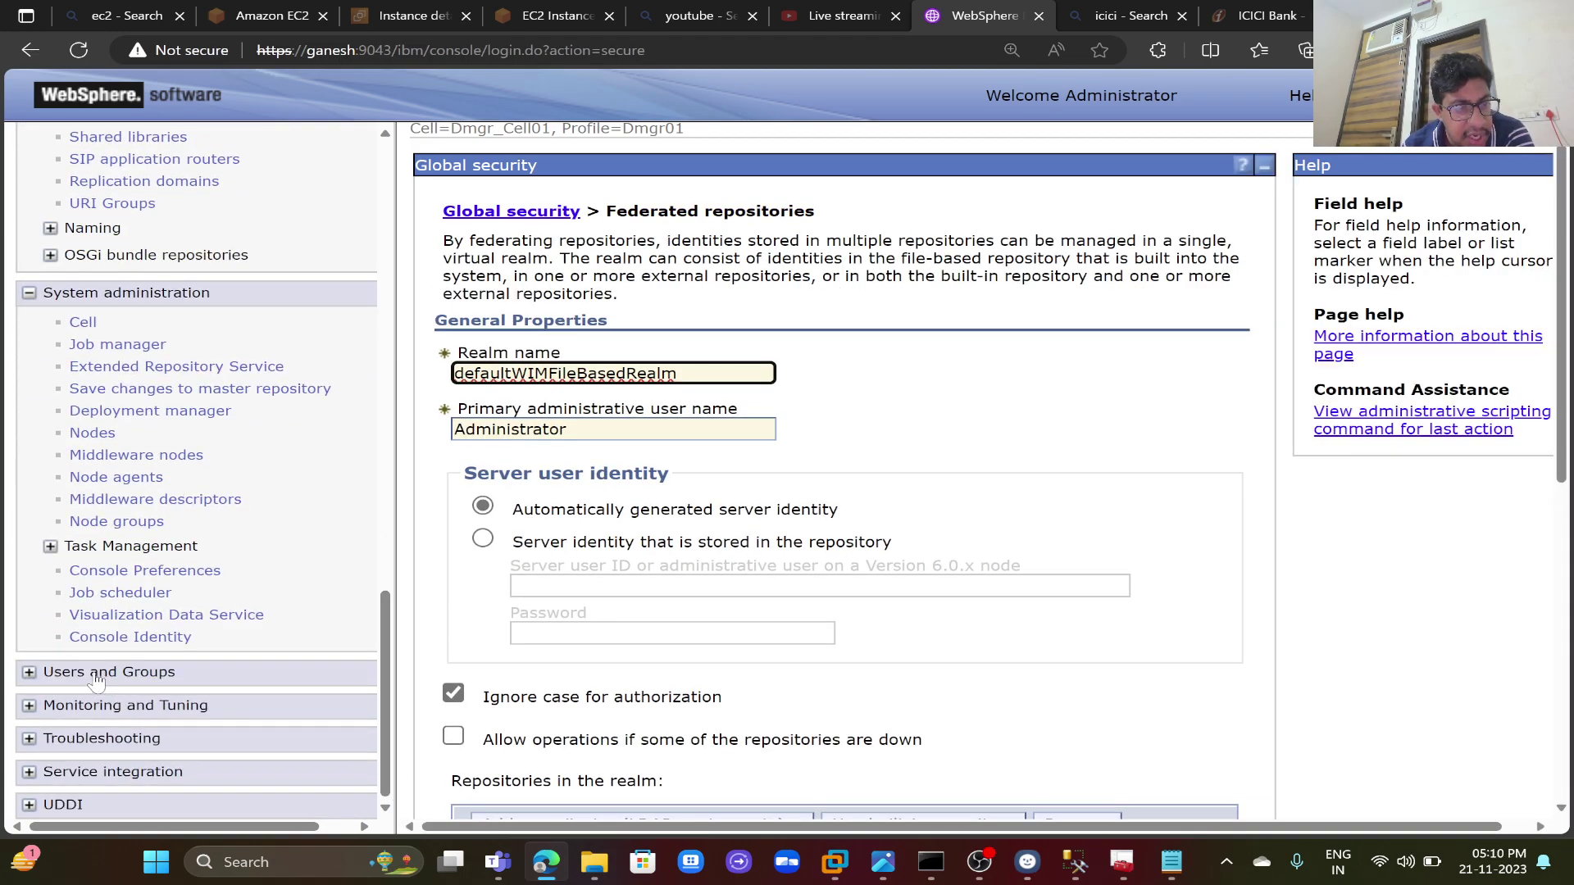
click(93, 675)
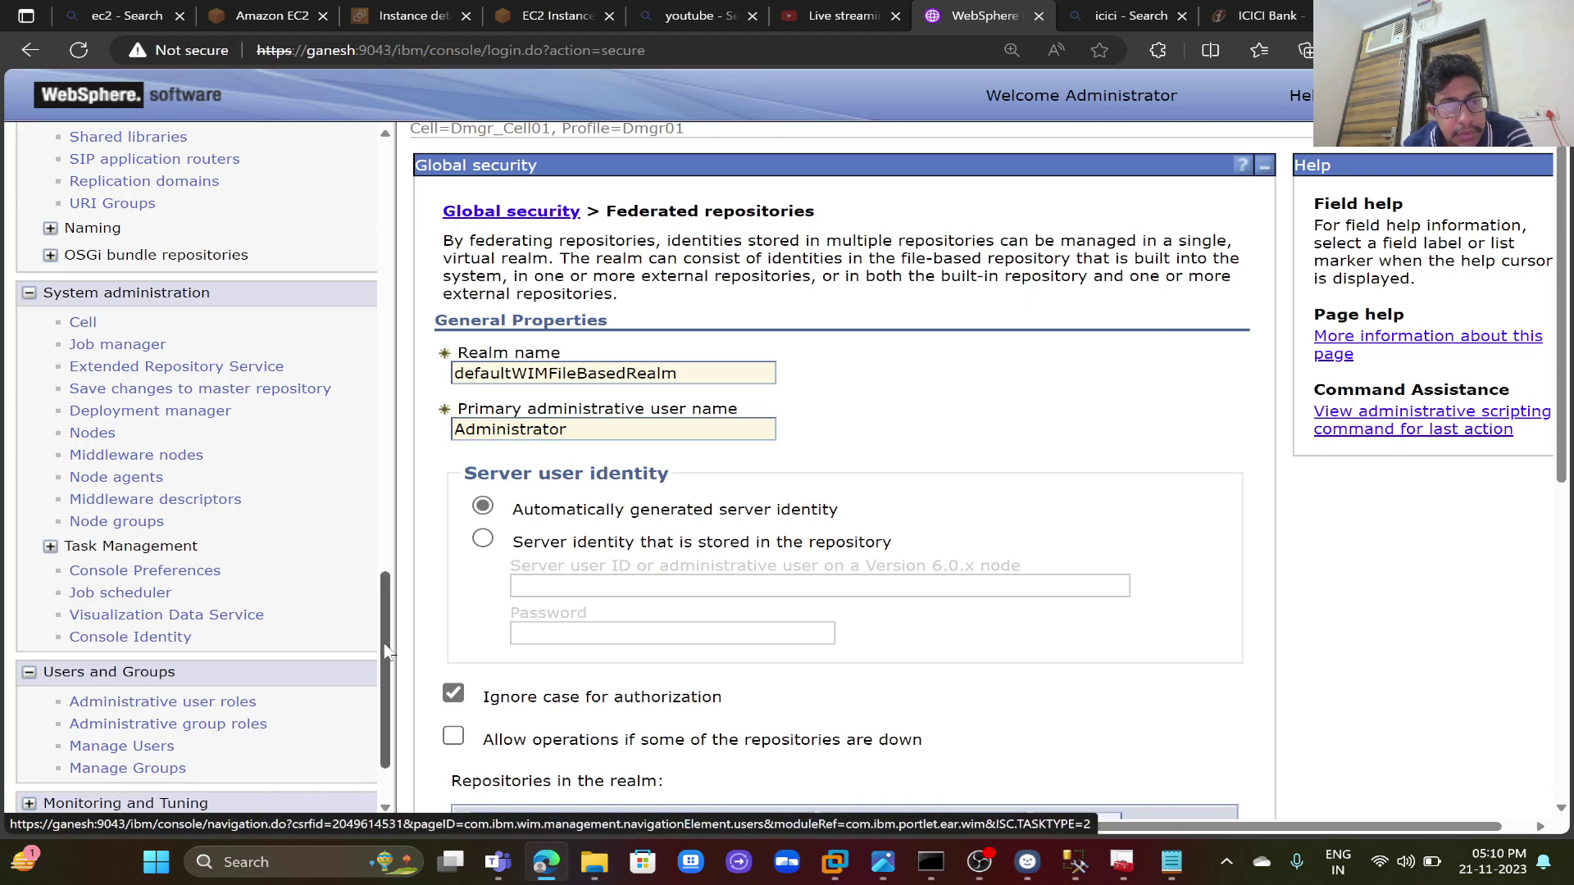
drag(387, 649, 382, 687)
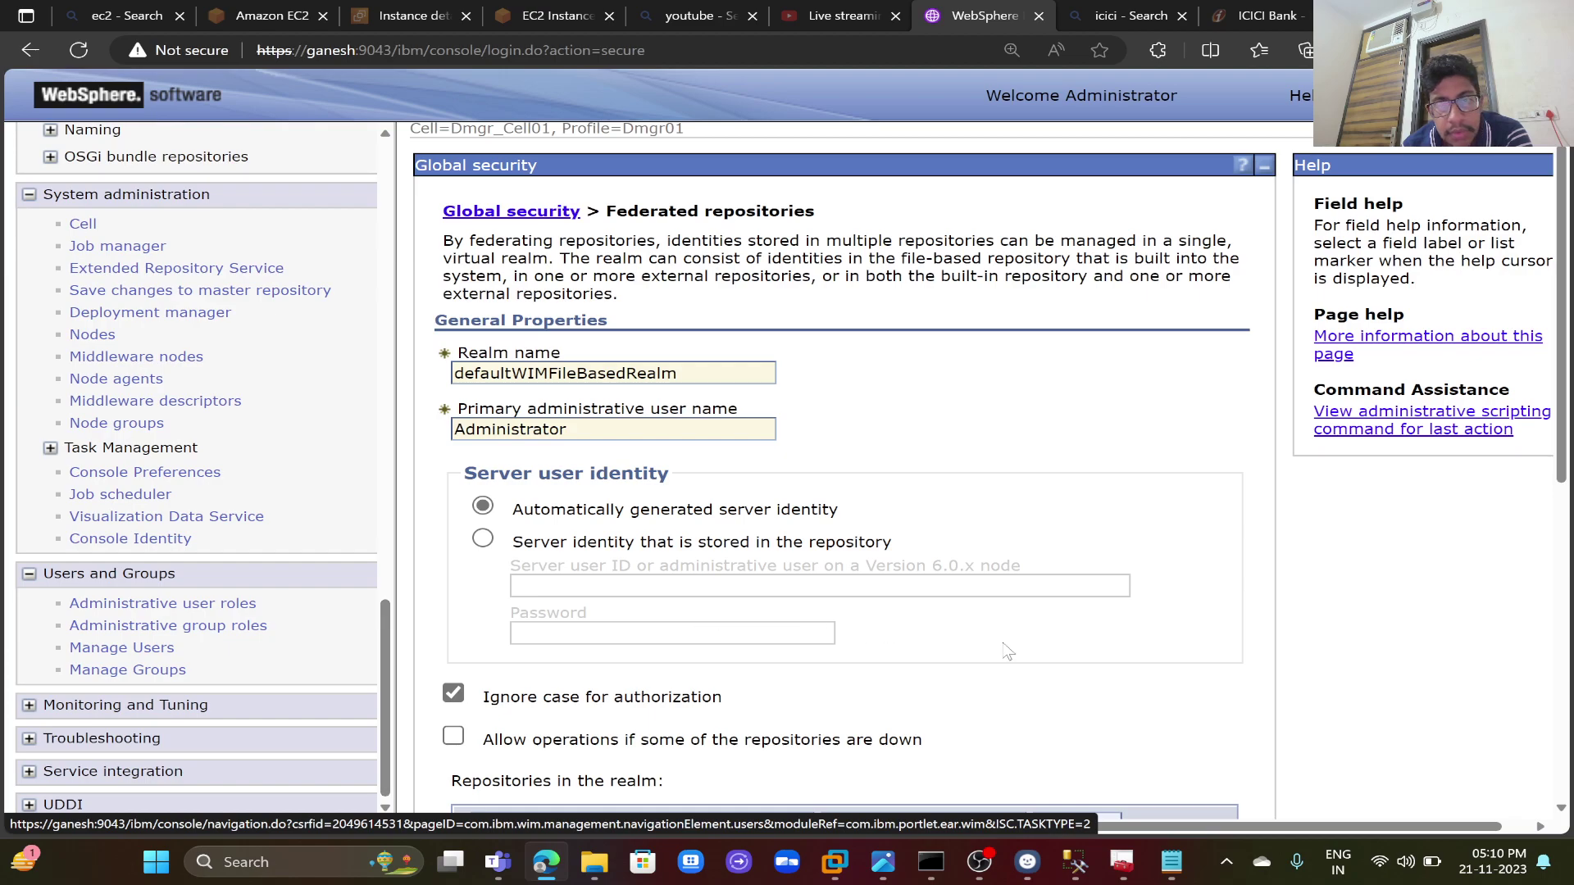
scroll(1074, 668, down, 3)
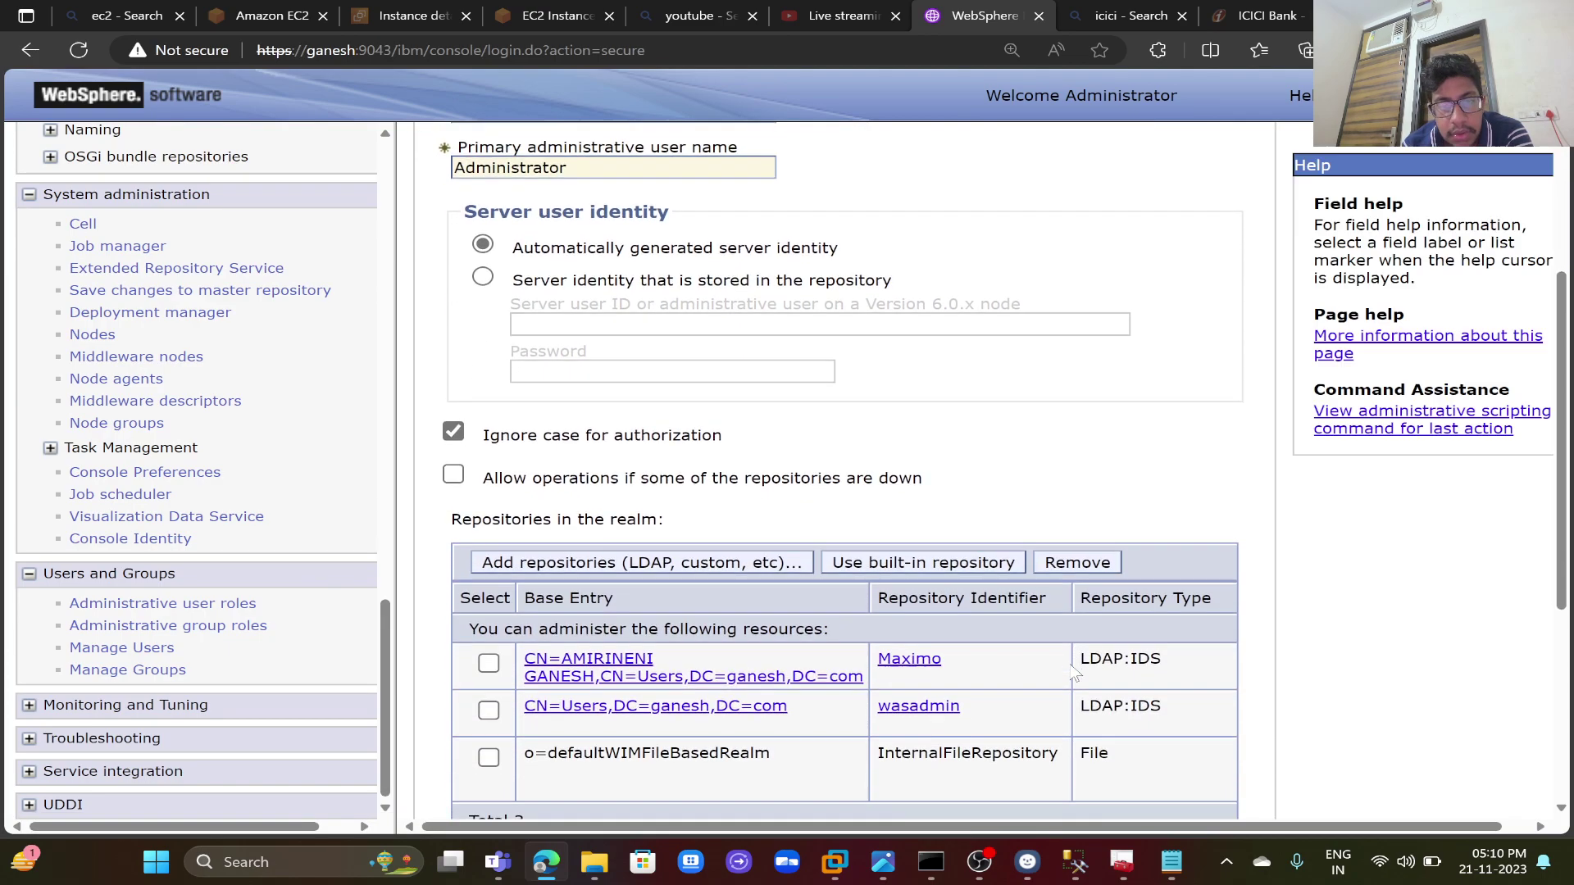
scroll(1074, 668, down, 4)
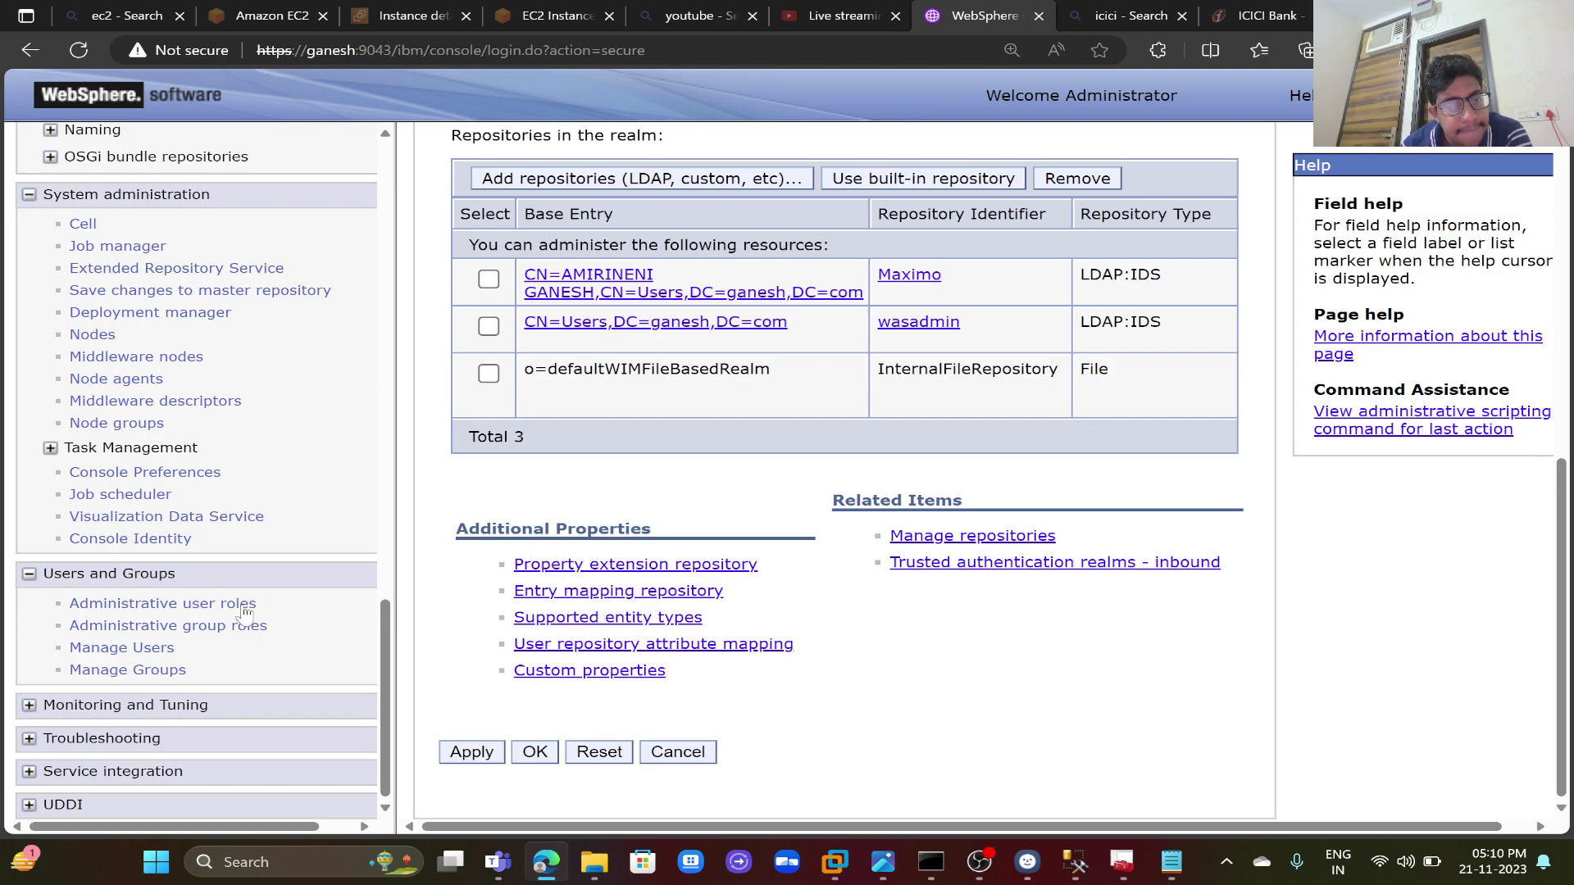
- Look at Manage Users and the Administrative user roles Add page, then return to Manage Users
click(147, 650)
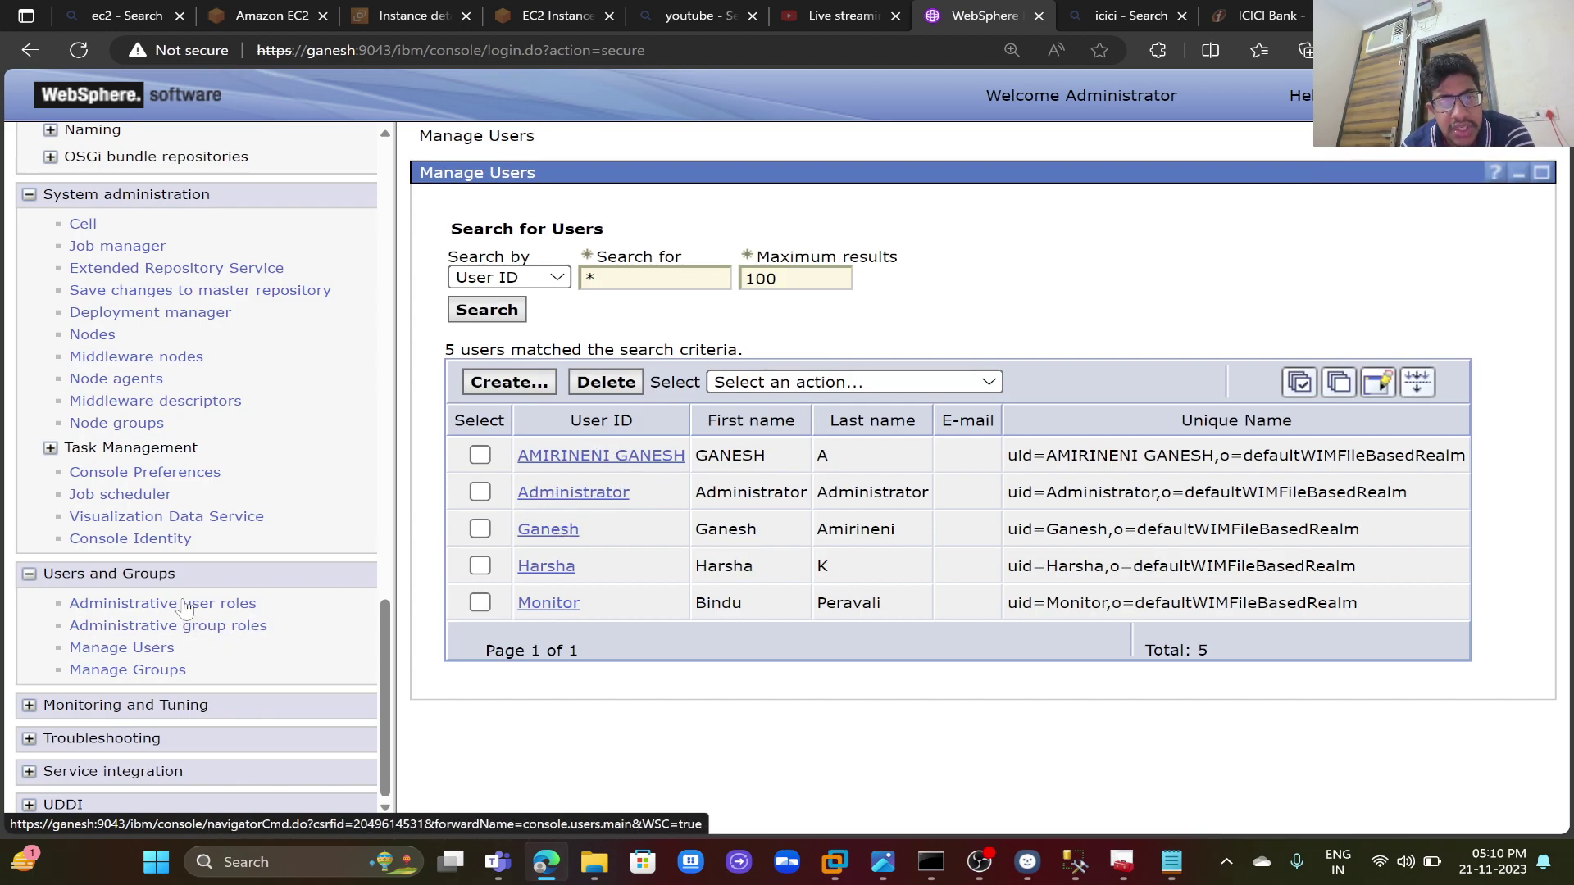
click(185, 606)
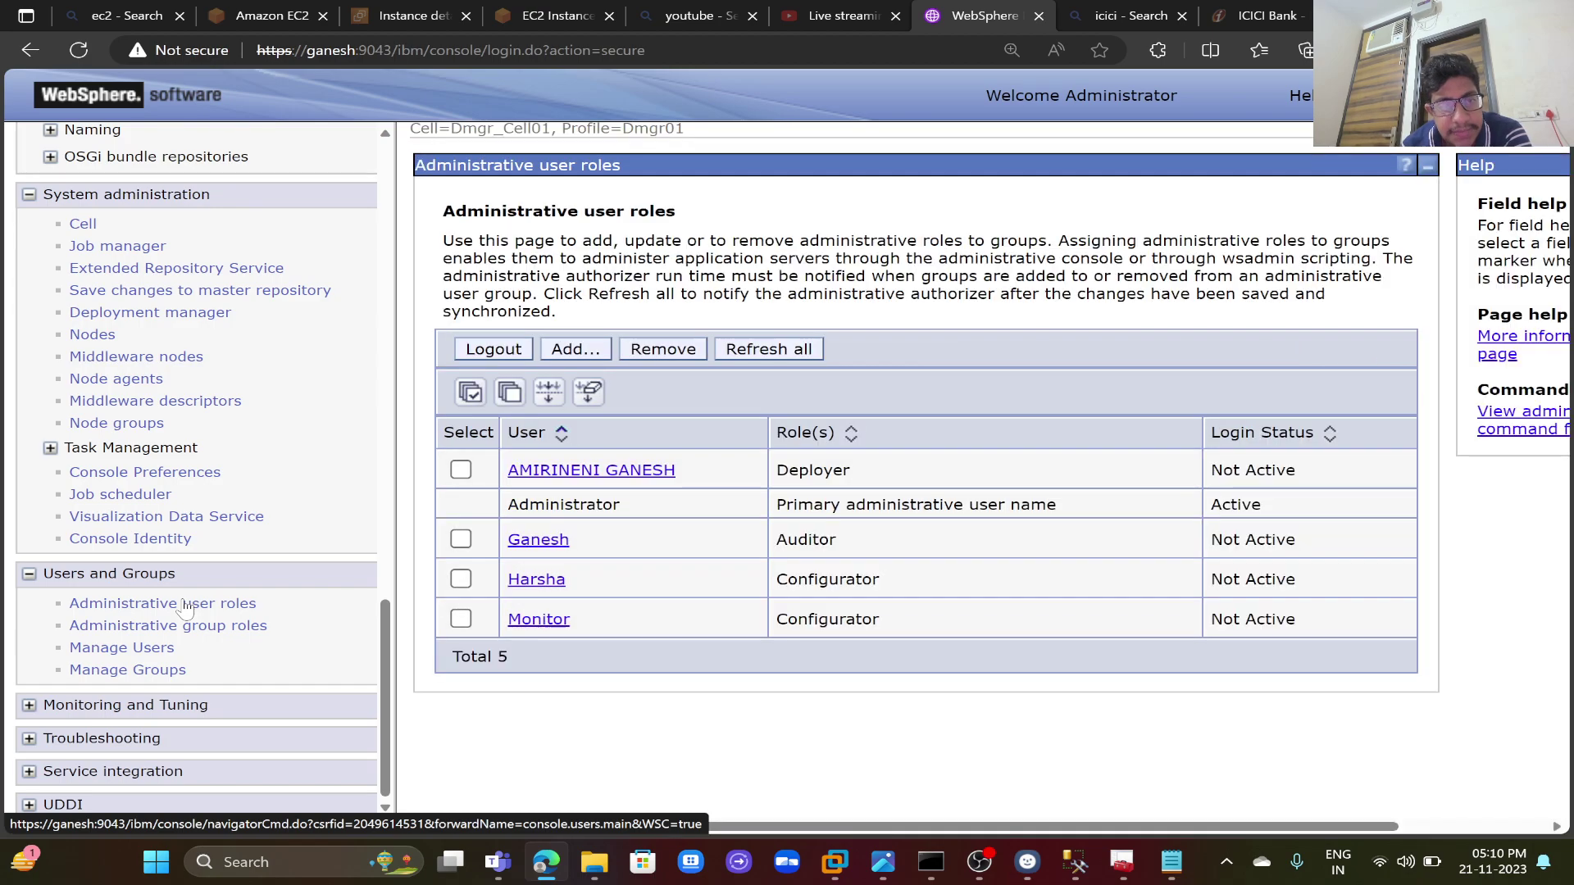
click(578, 351)
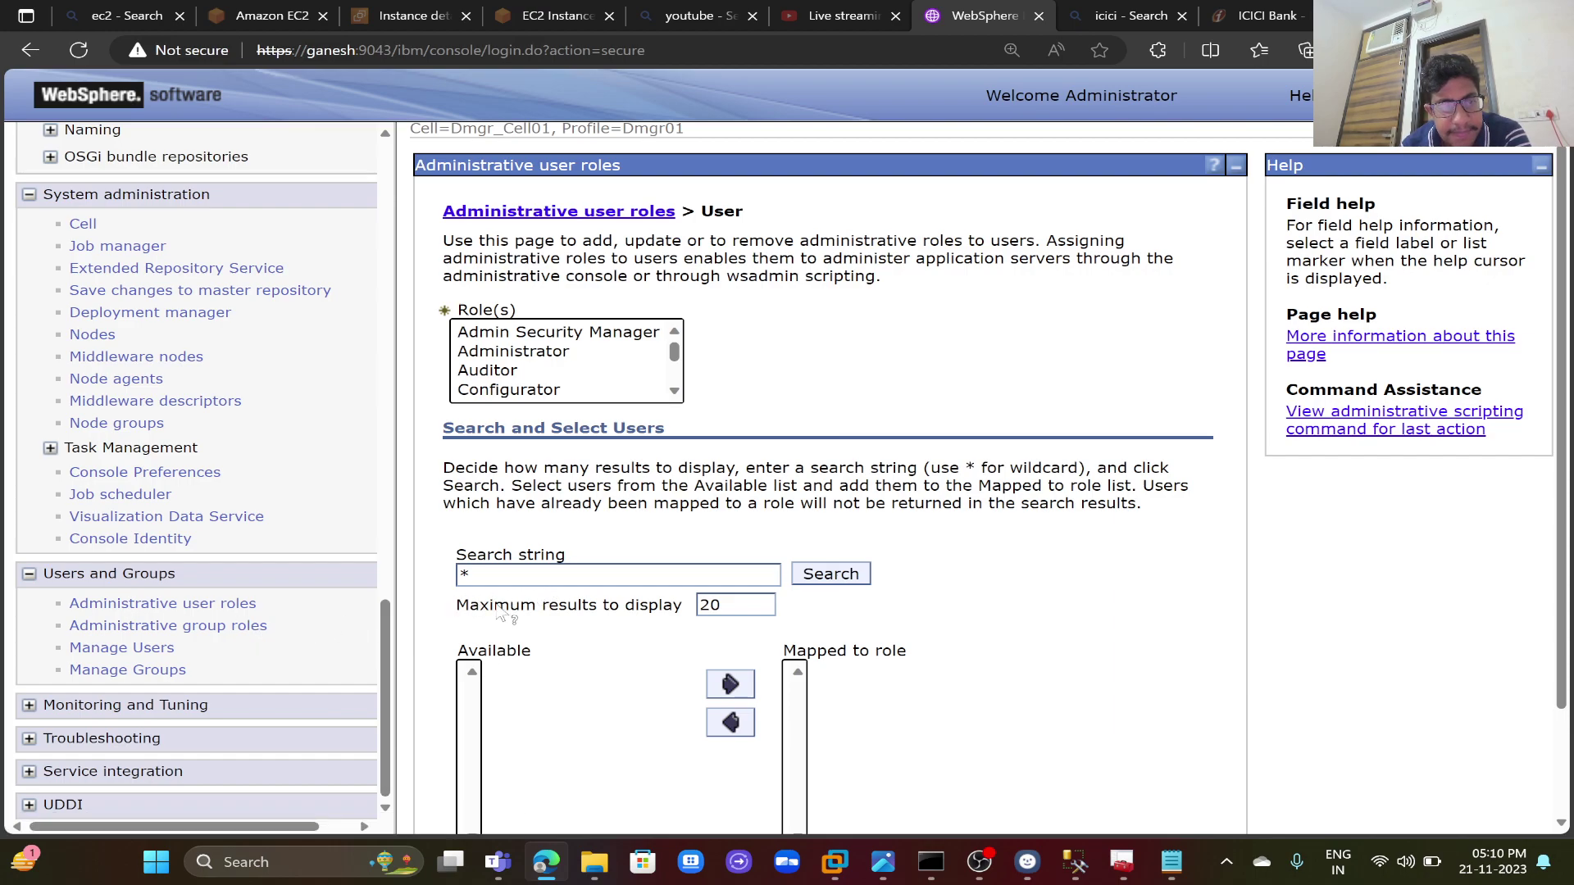
click(160, 649)
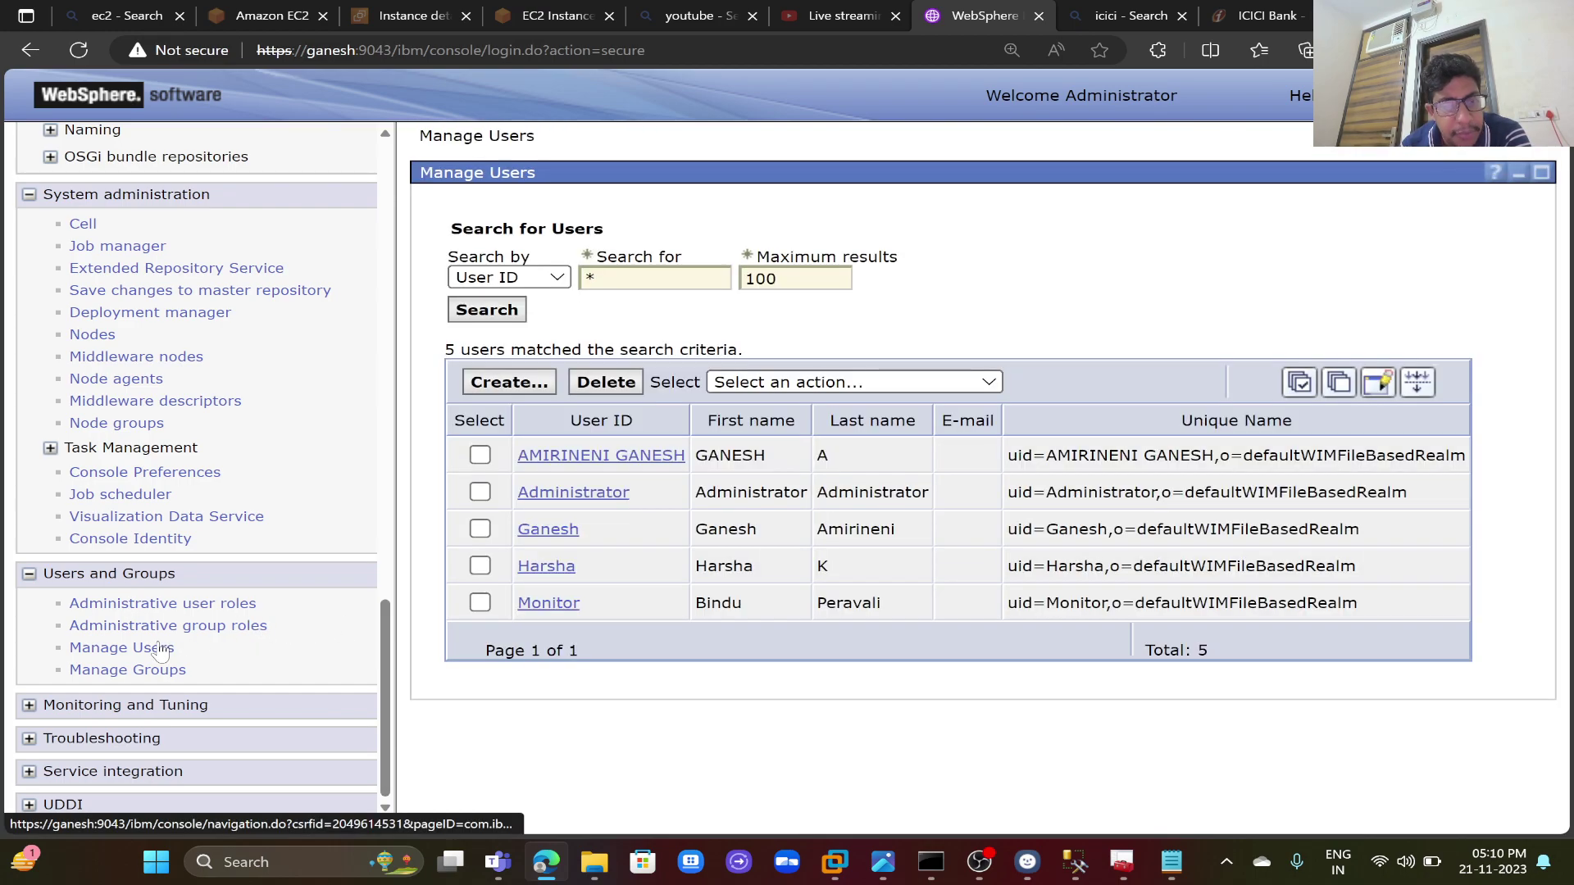
- Start a new console user and enter last name WebSphere plus a password and its confirmation
click(510, 384)
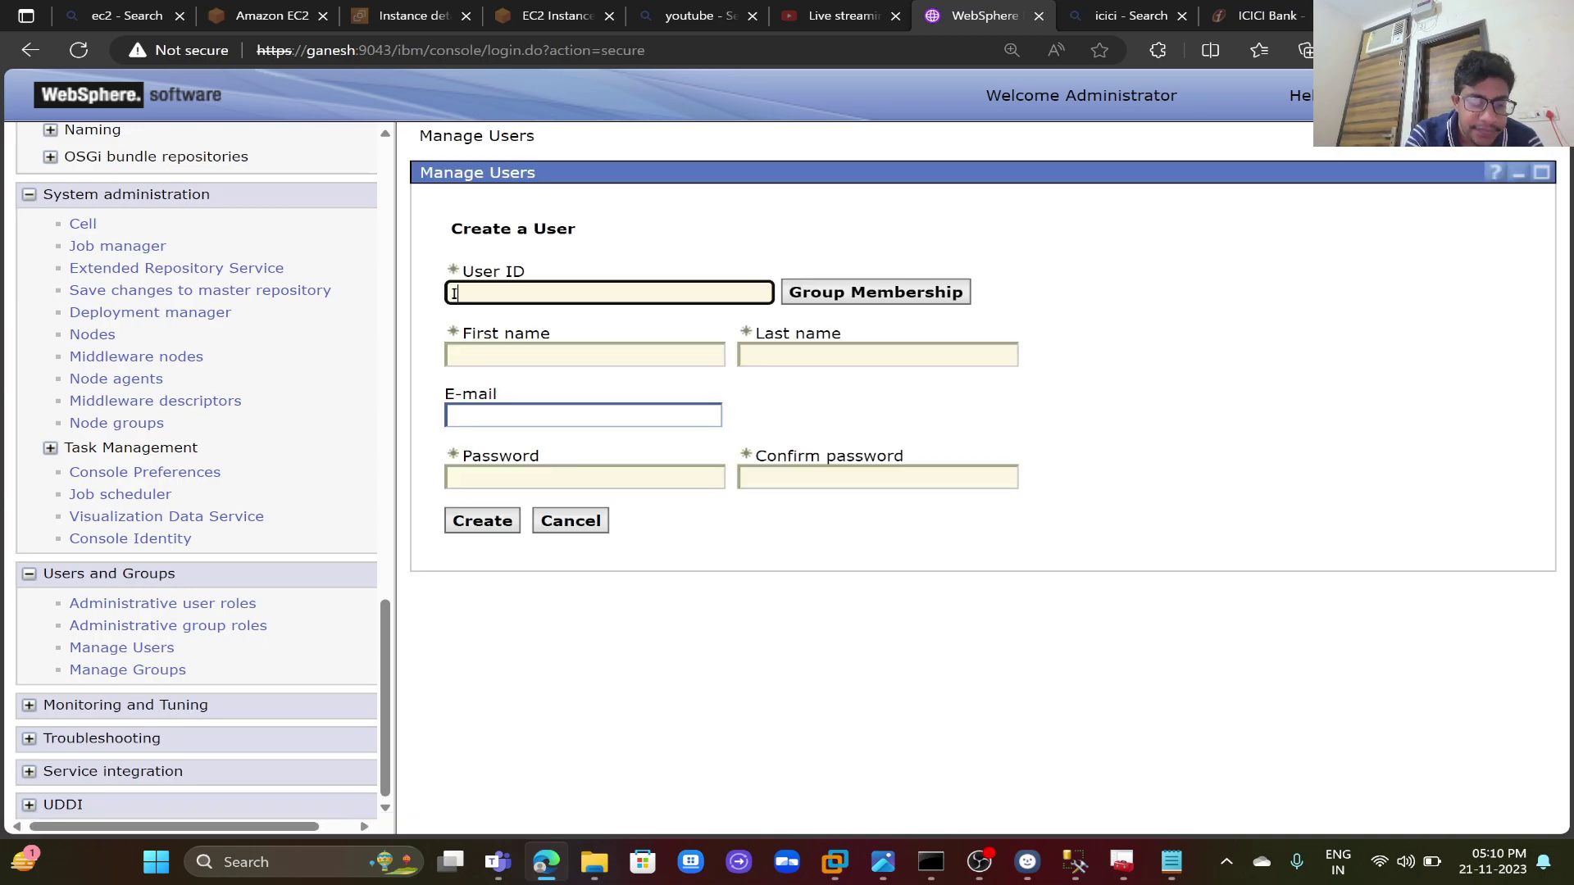
key(Tab)
key(Tab)
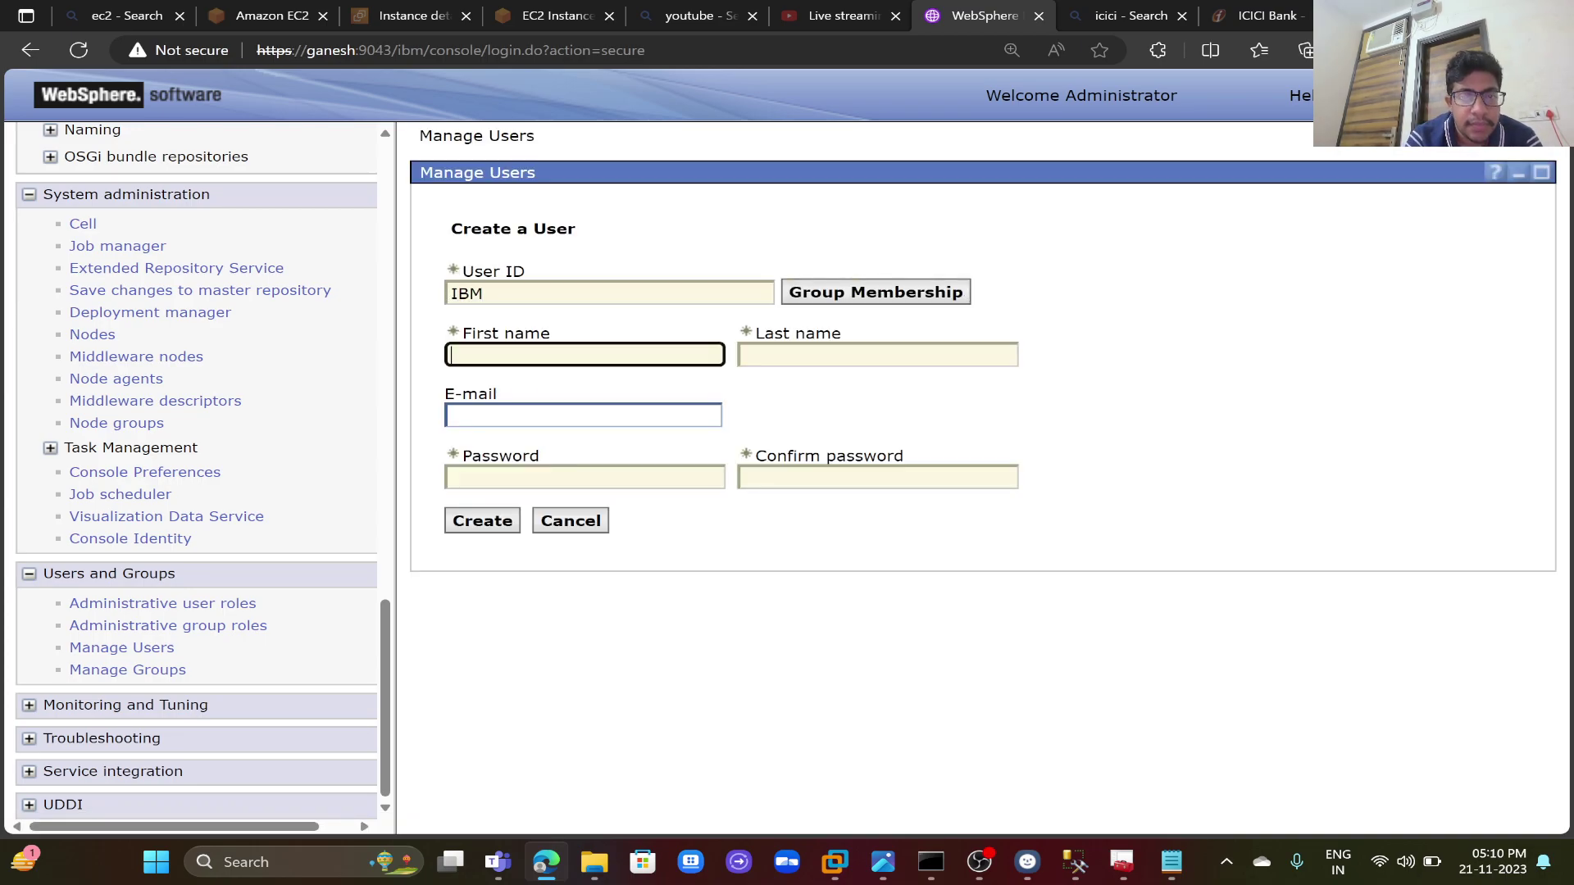
key(Tab)
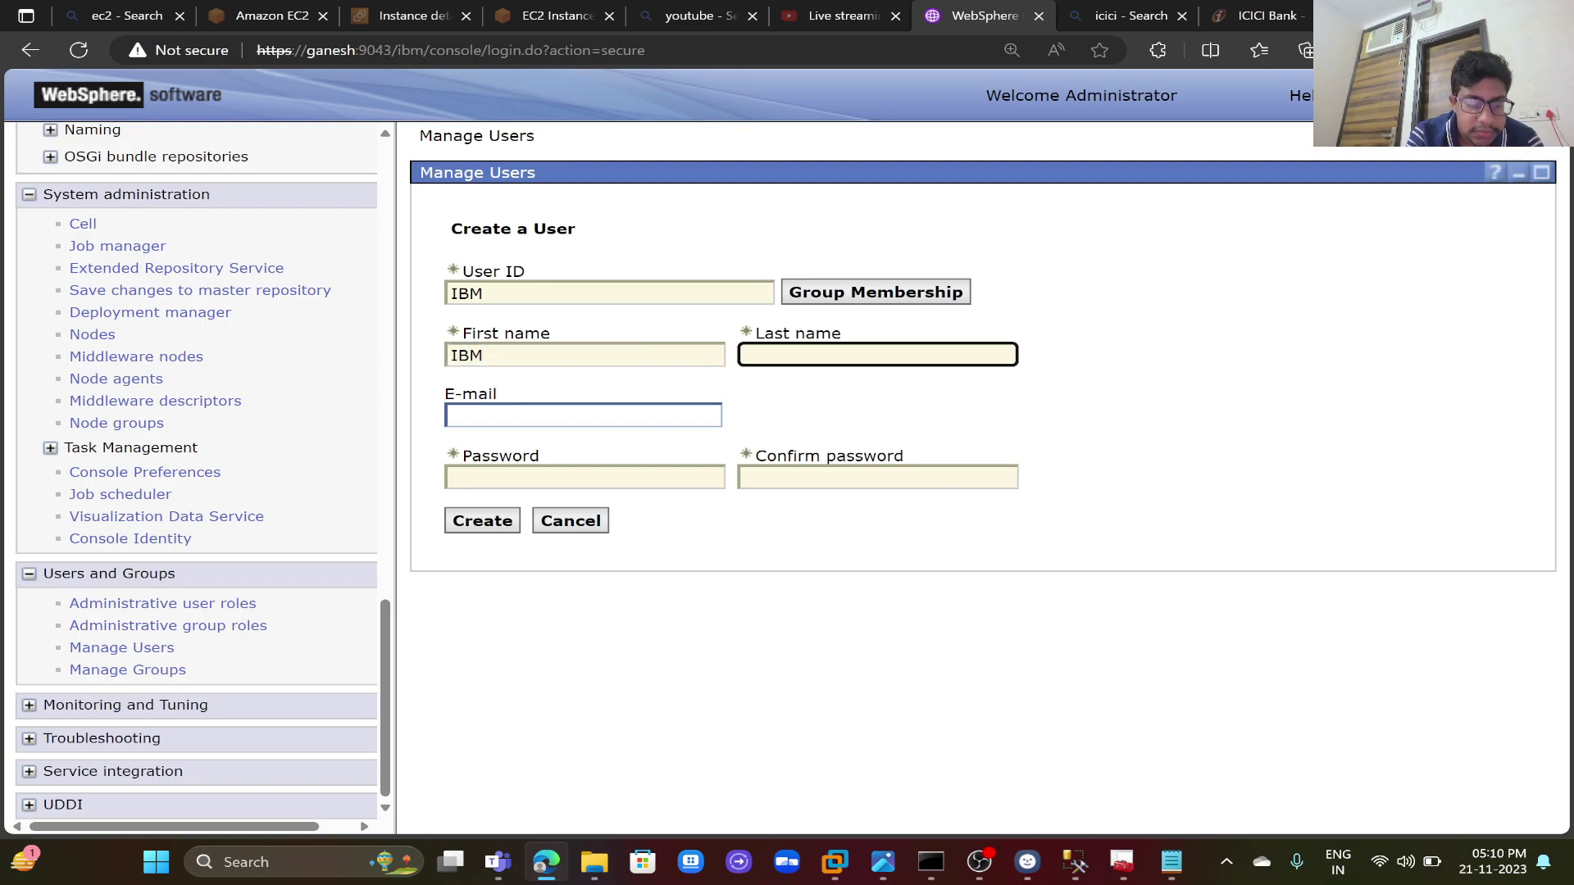
text(WE)
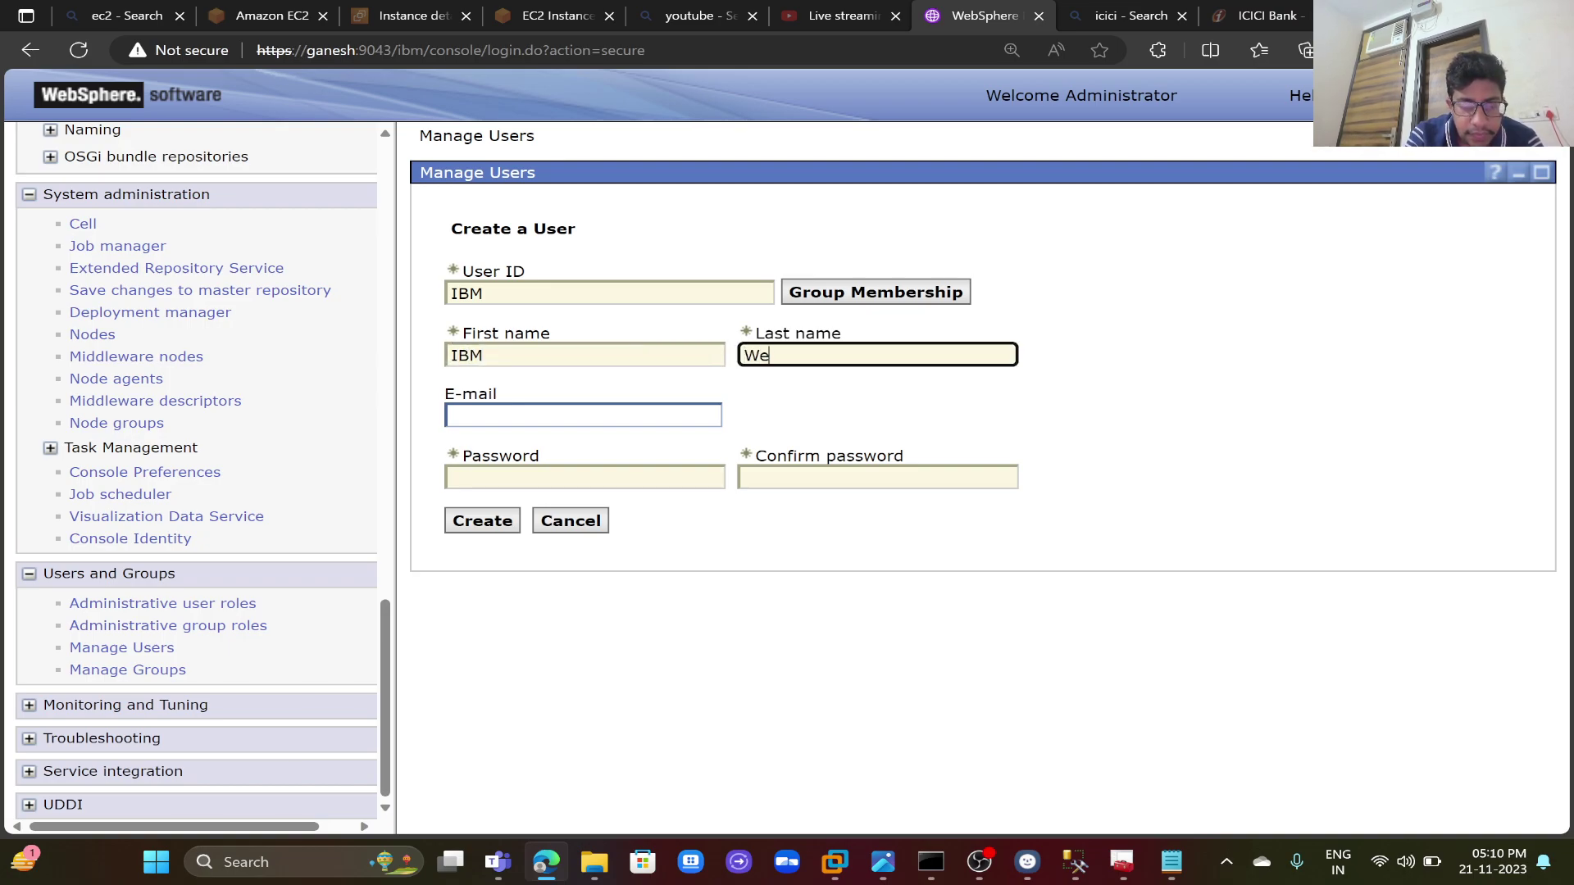
text(bSphere)
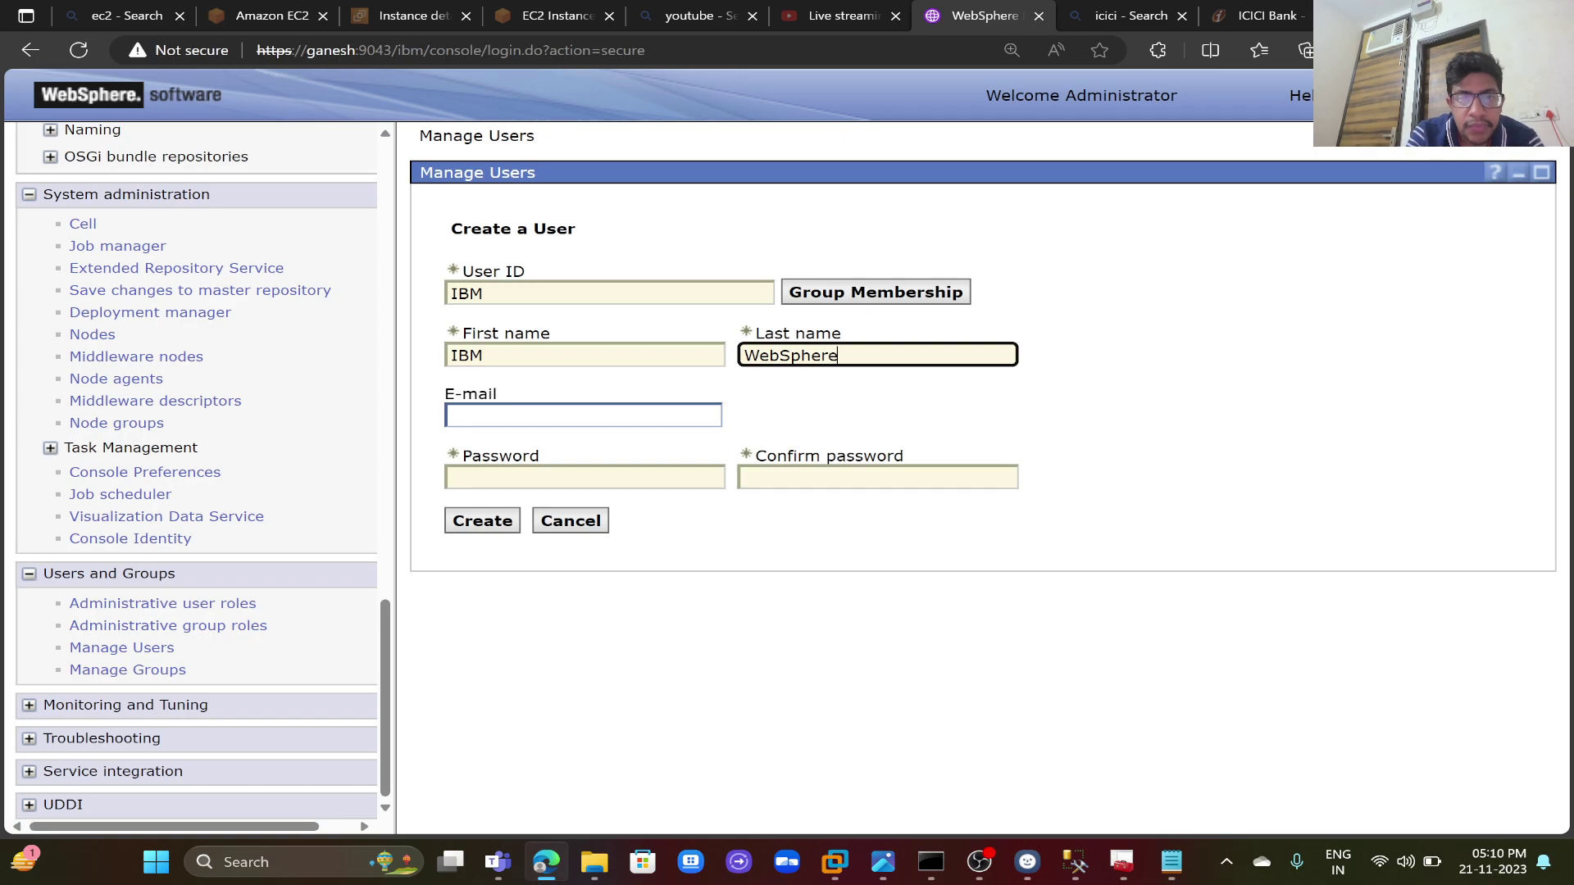
key(Tab)
key(Tab)
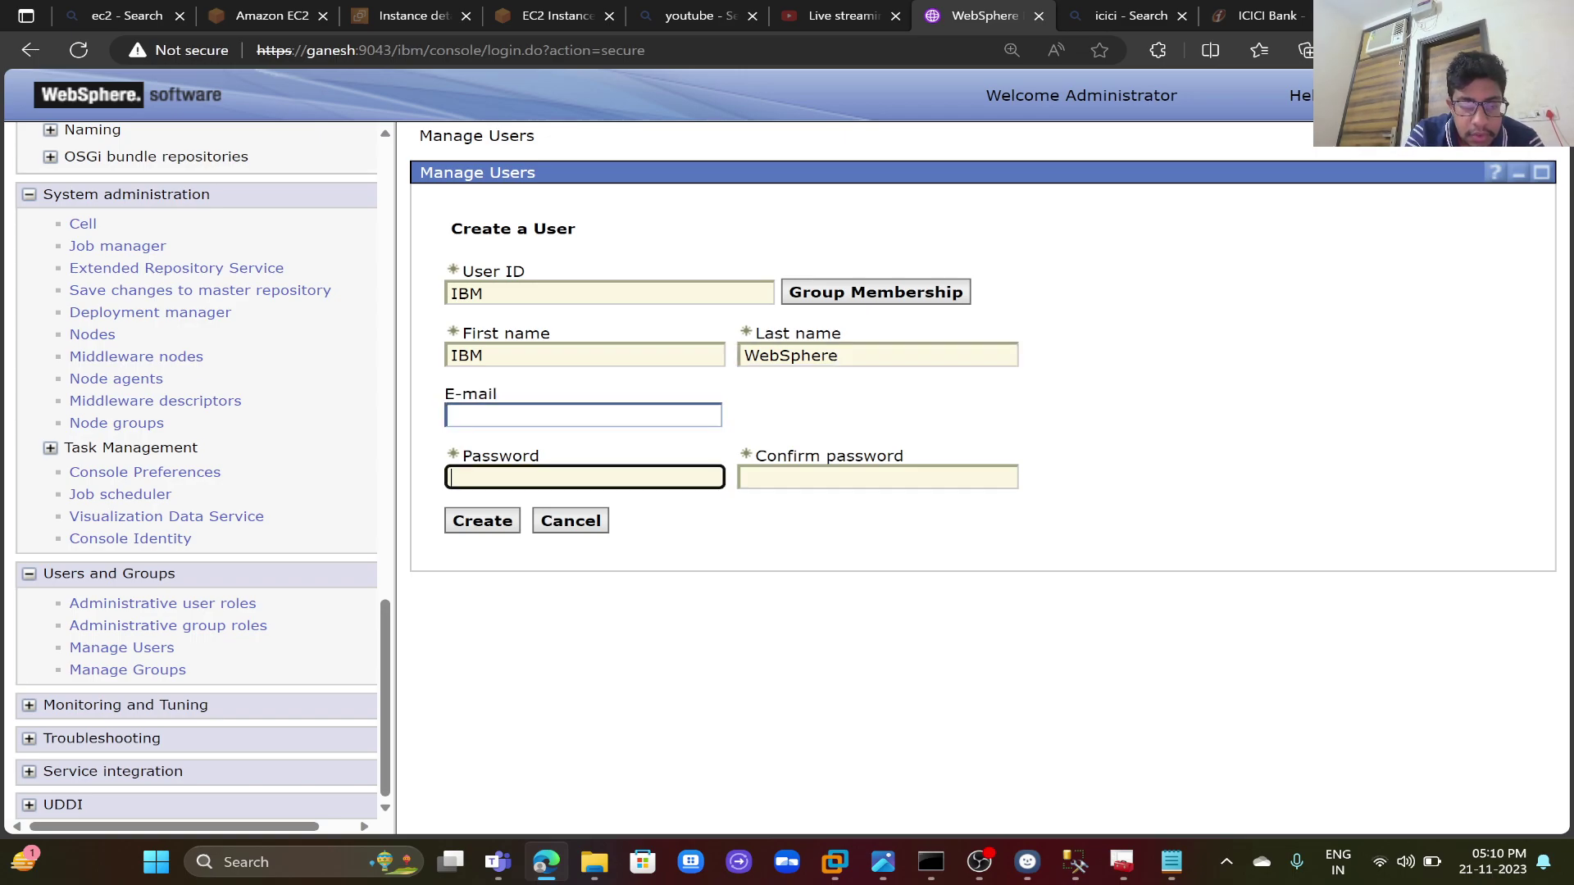
text(ibm)
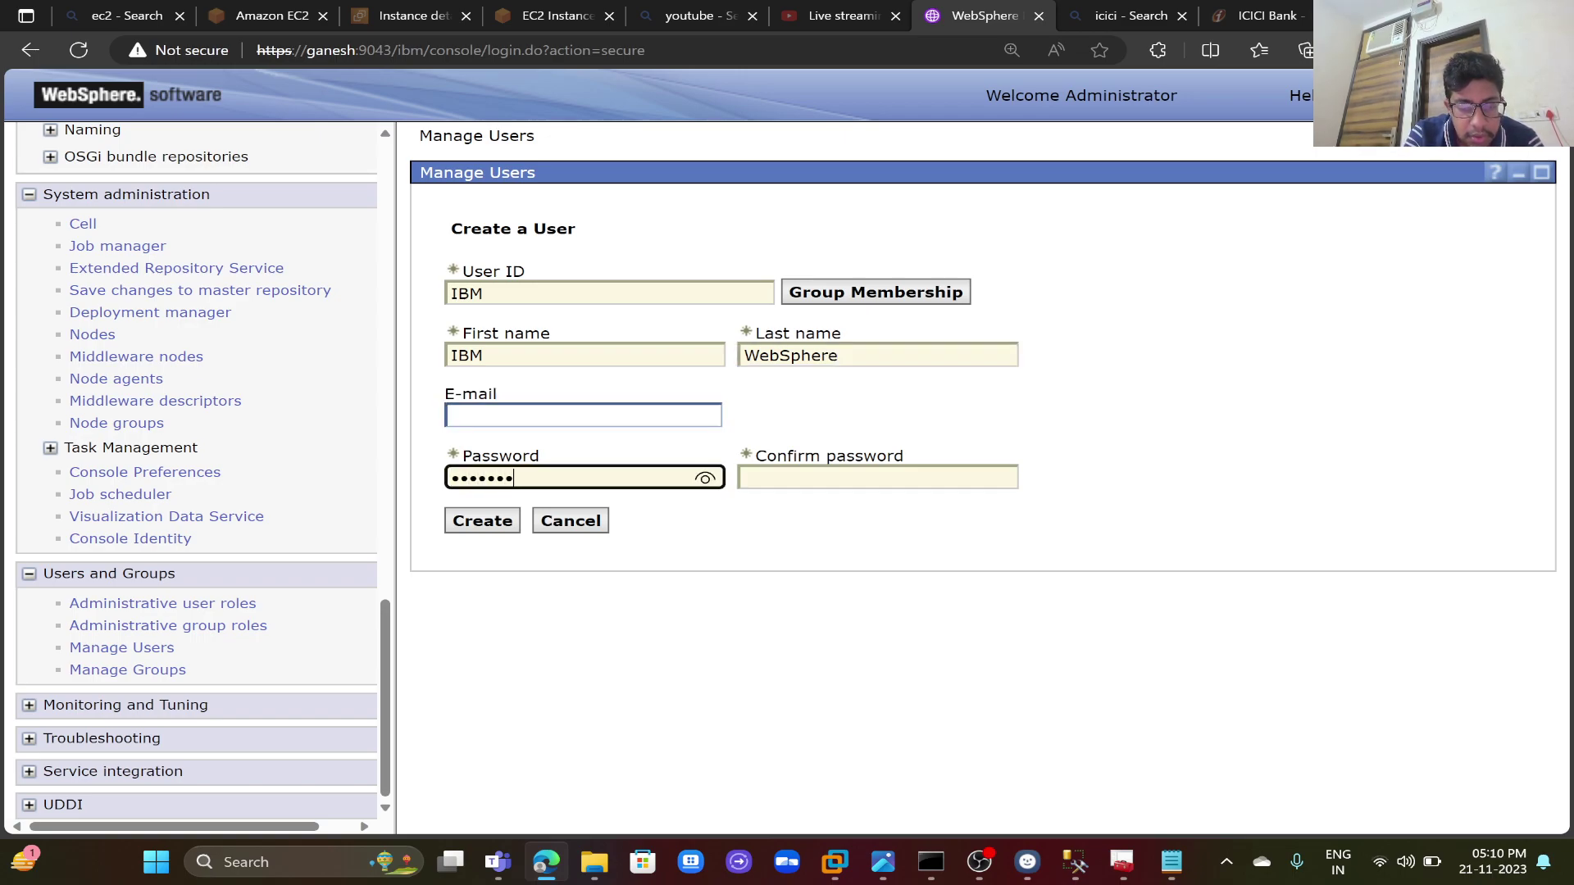
key(Tab)
text(ibmweb)
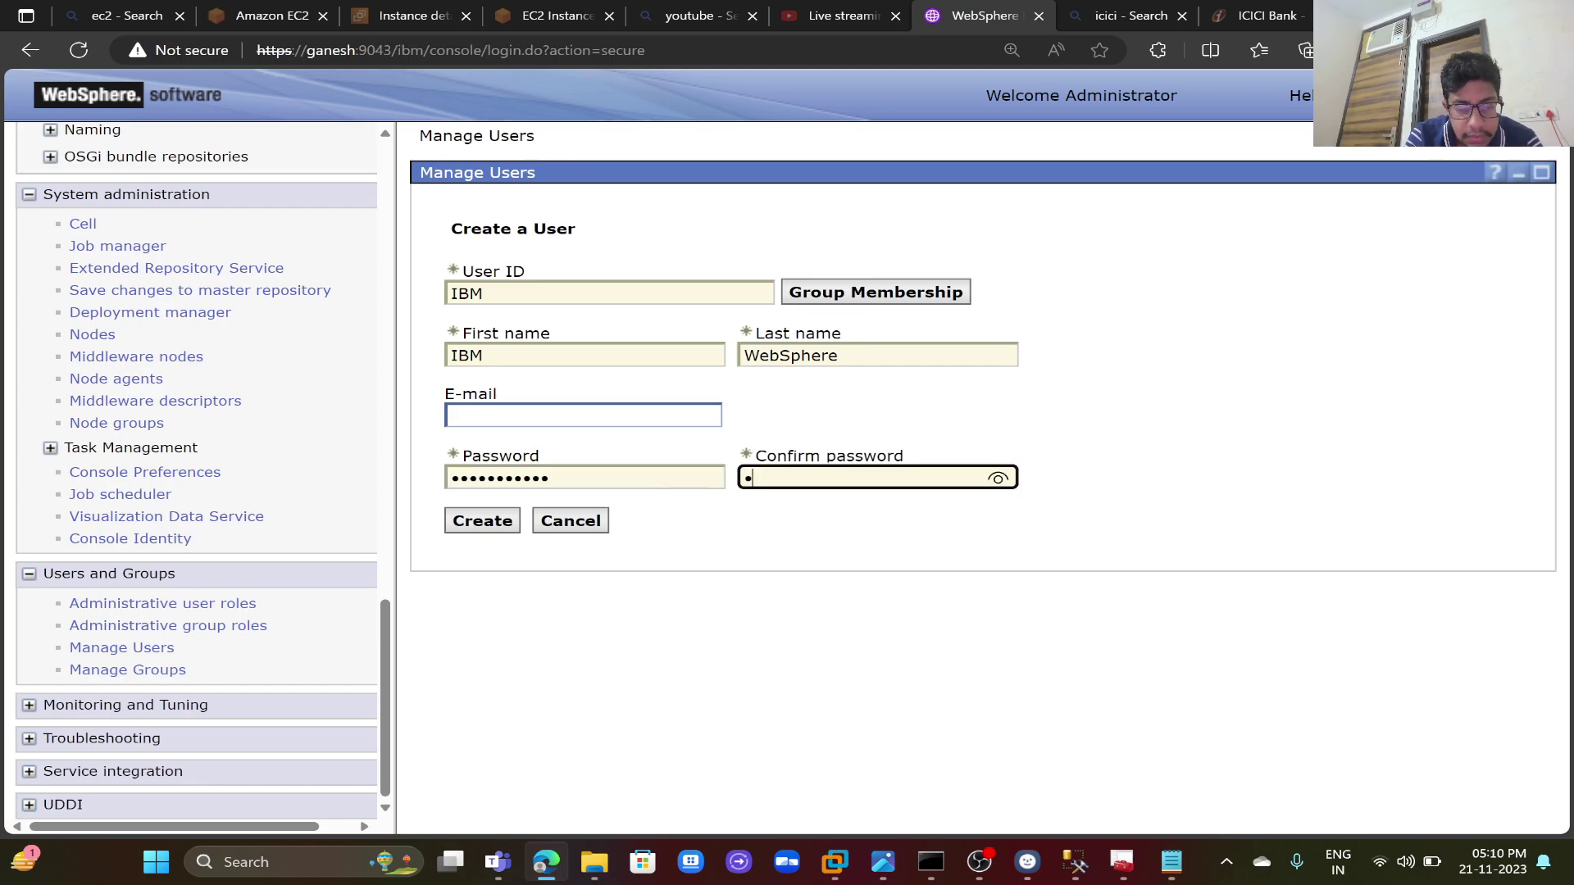
text(sph)
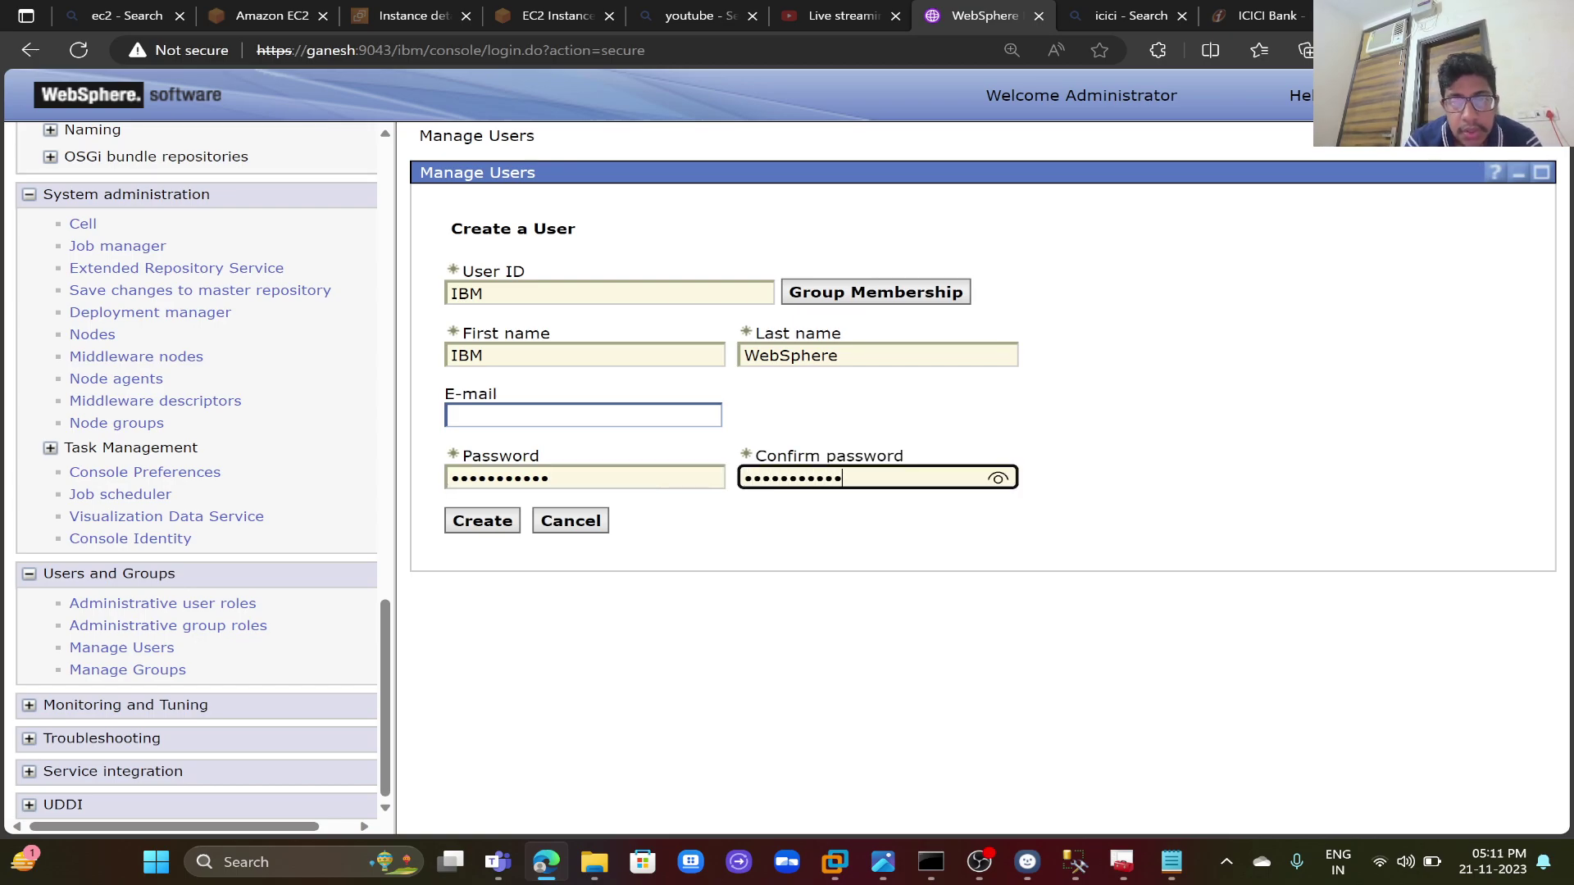
- Reveal the confirmed password to check it and create user IBM
click(998, 480)
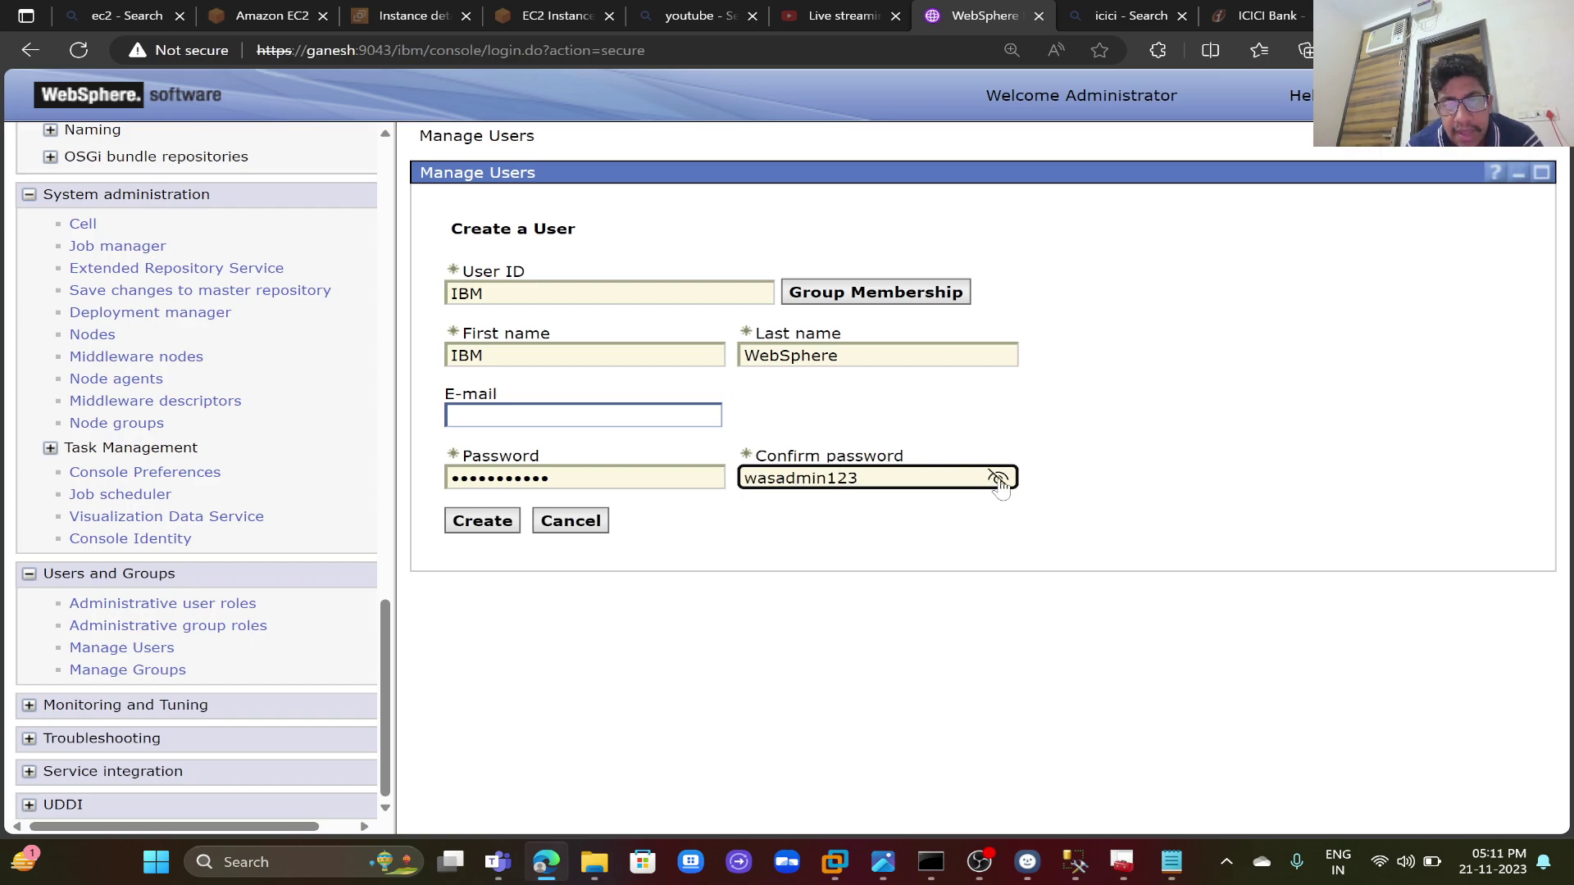
click(469, 526)
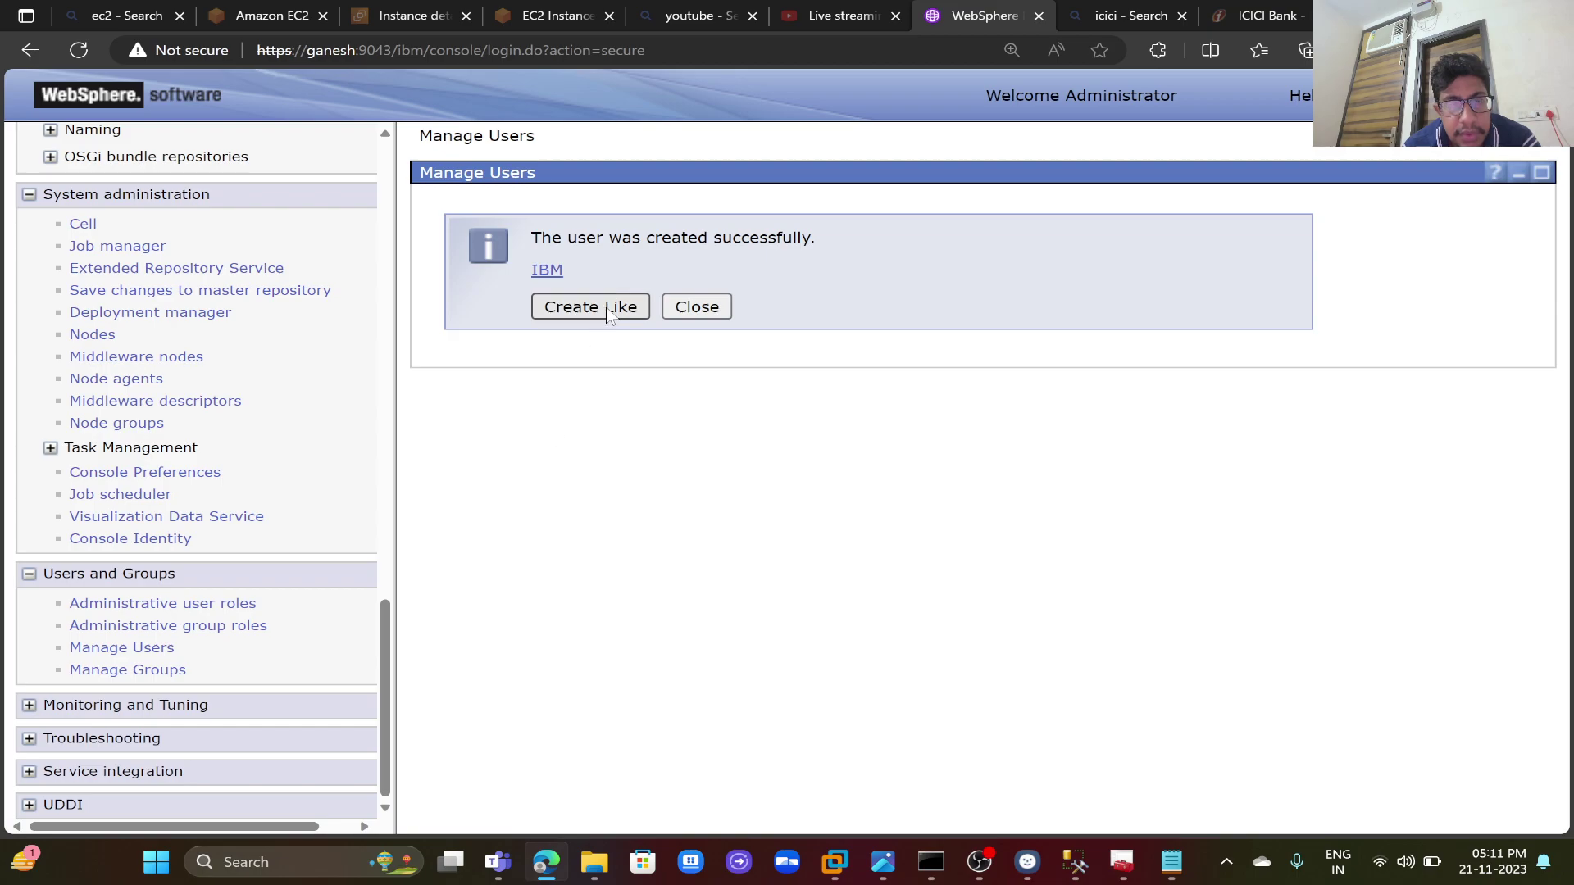
click(608, 310)
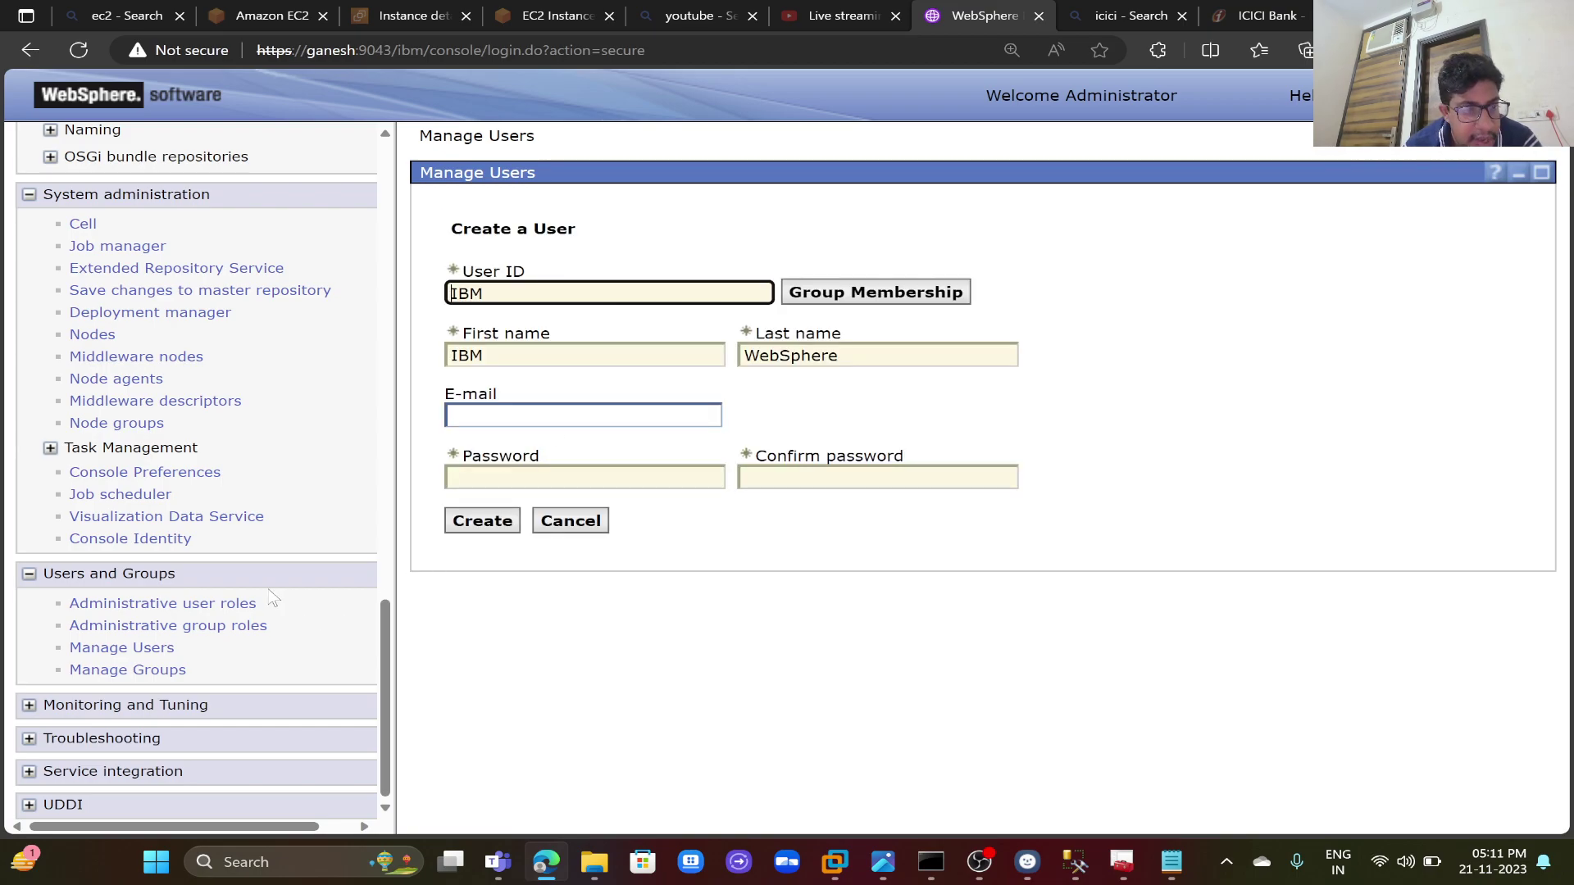
- Map user IBM to the Configurator administrative role and confirm with OK
click(239, 610)
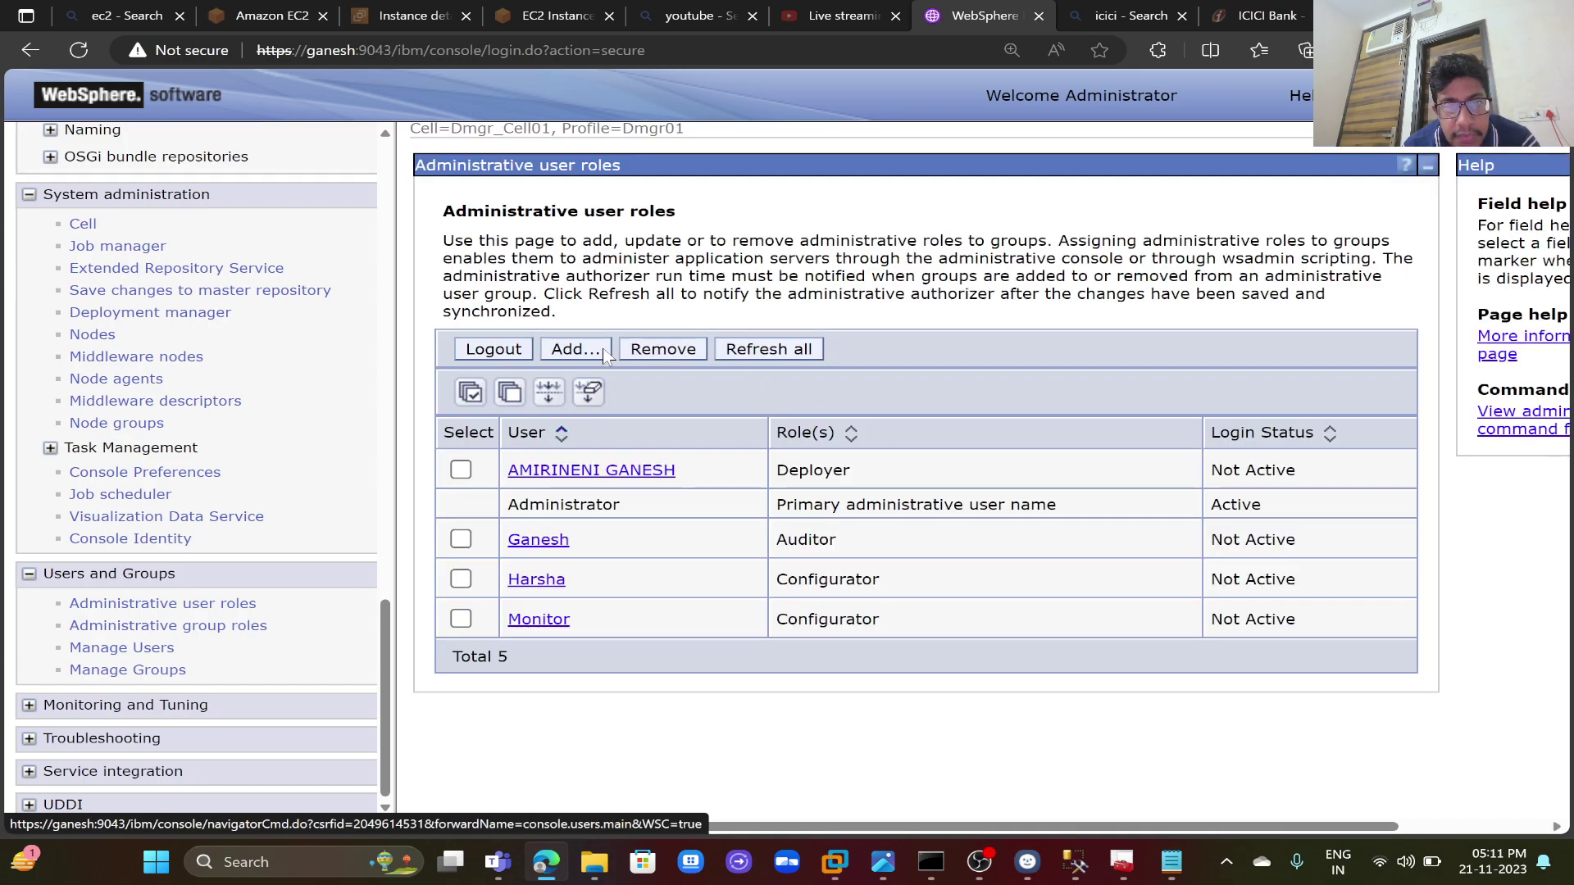
click(604, 355)
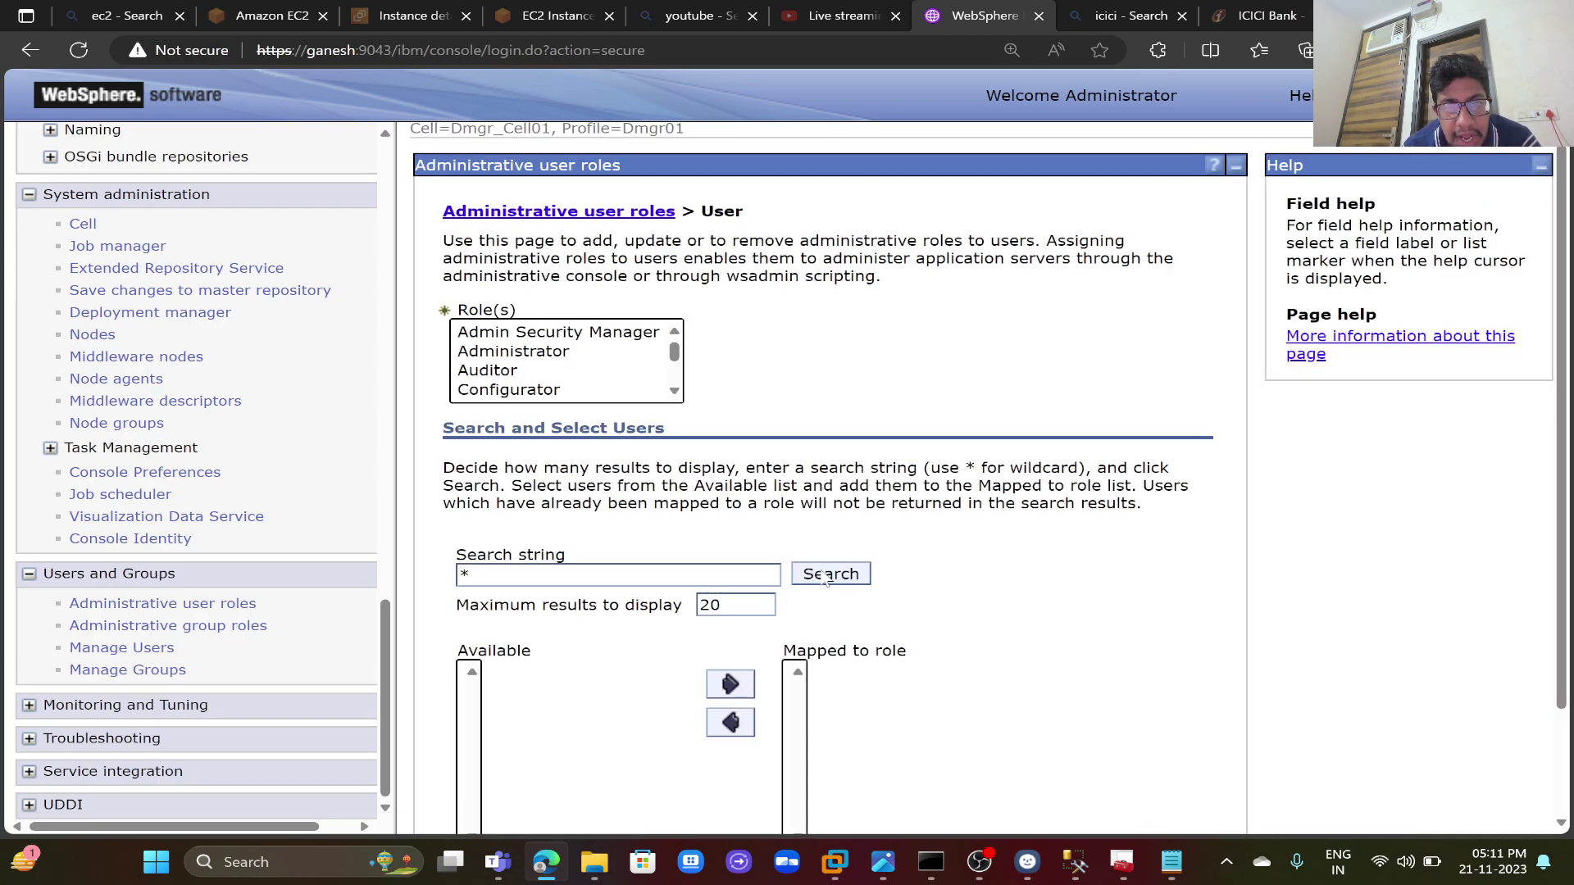
click(828, 576)
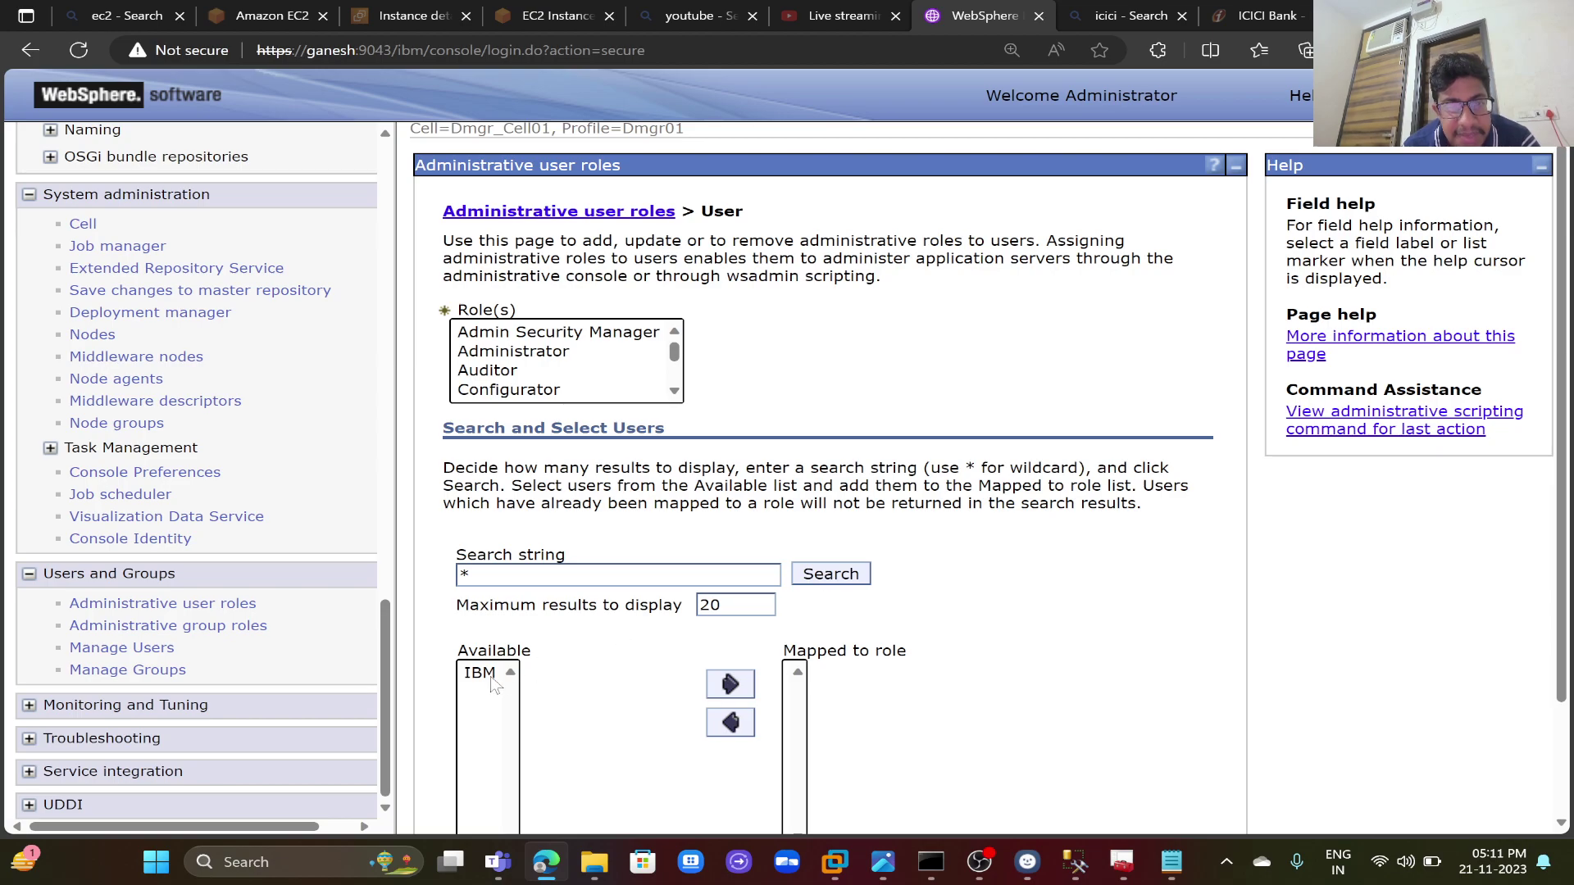
click(492, 677)
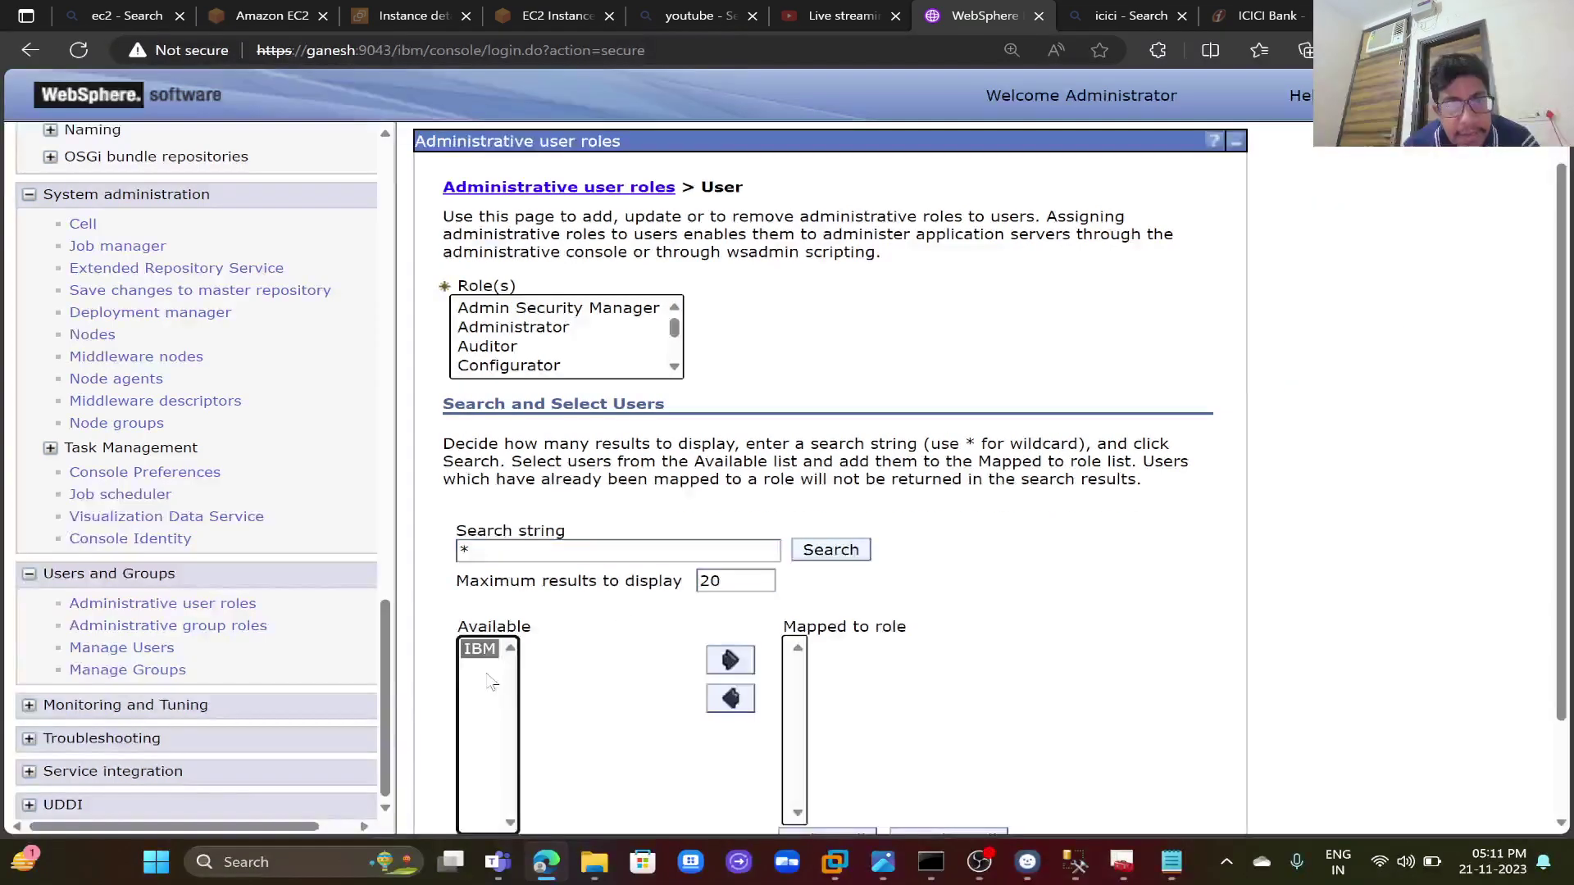
click(534, 367)
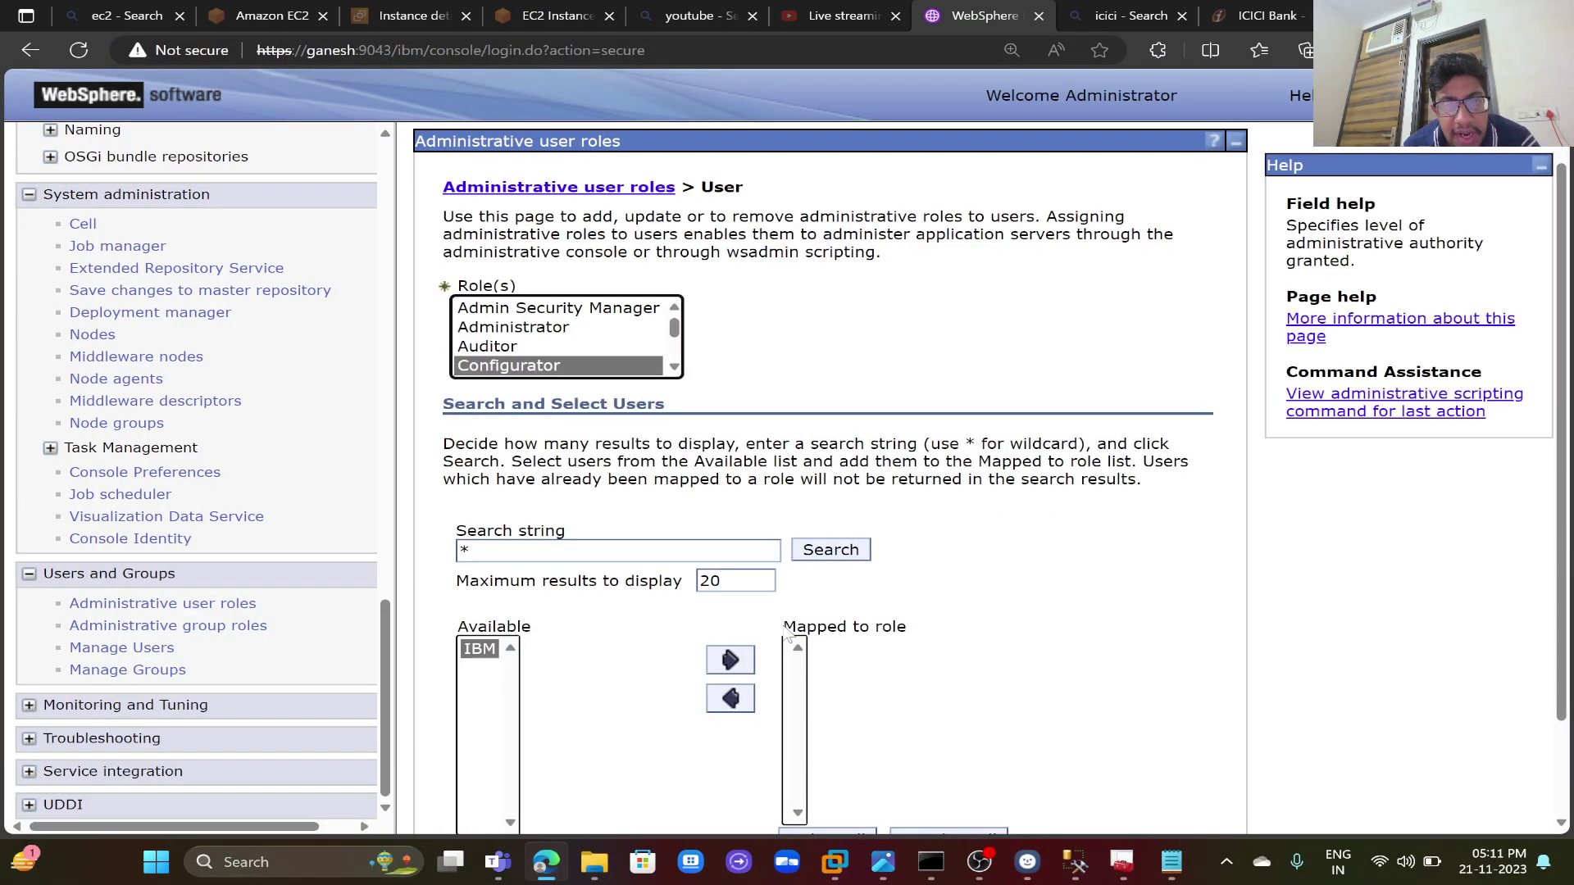
click(730, 660)
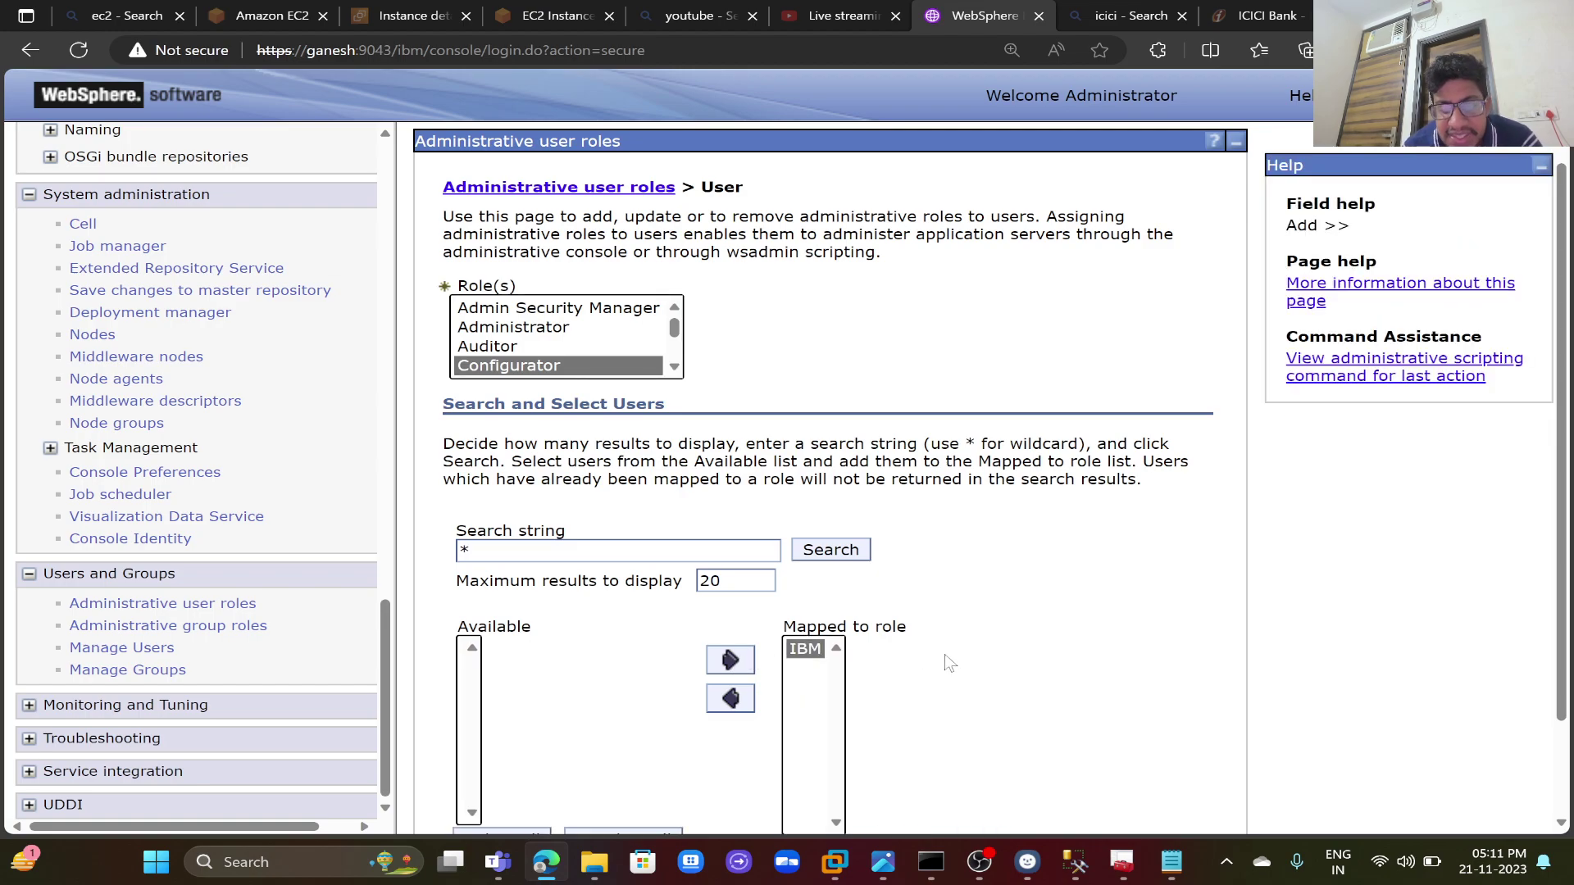
scroll(948, 663, down, 2)
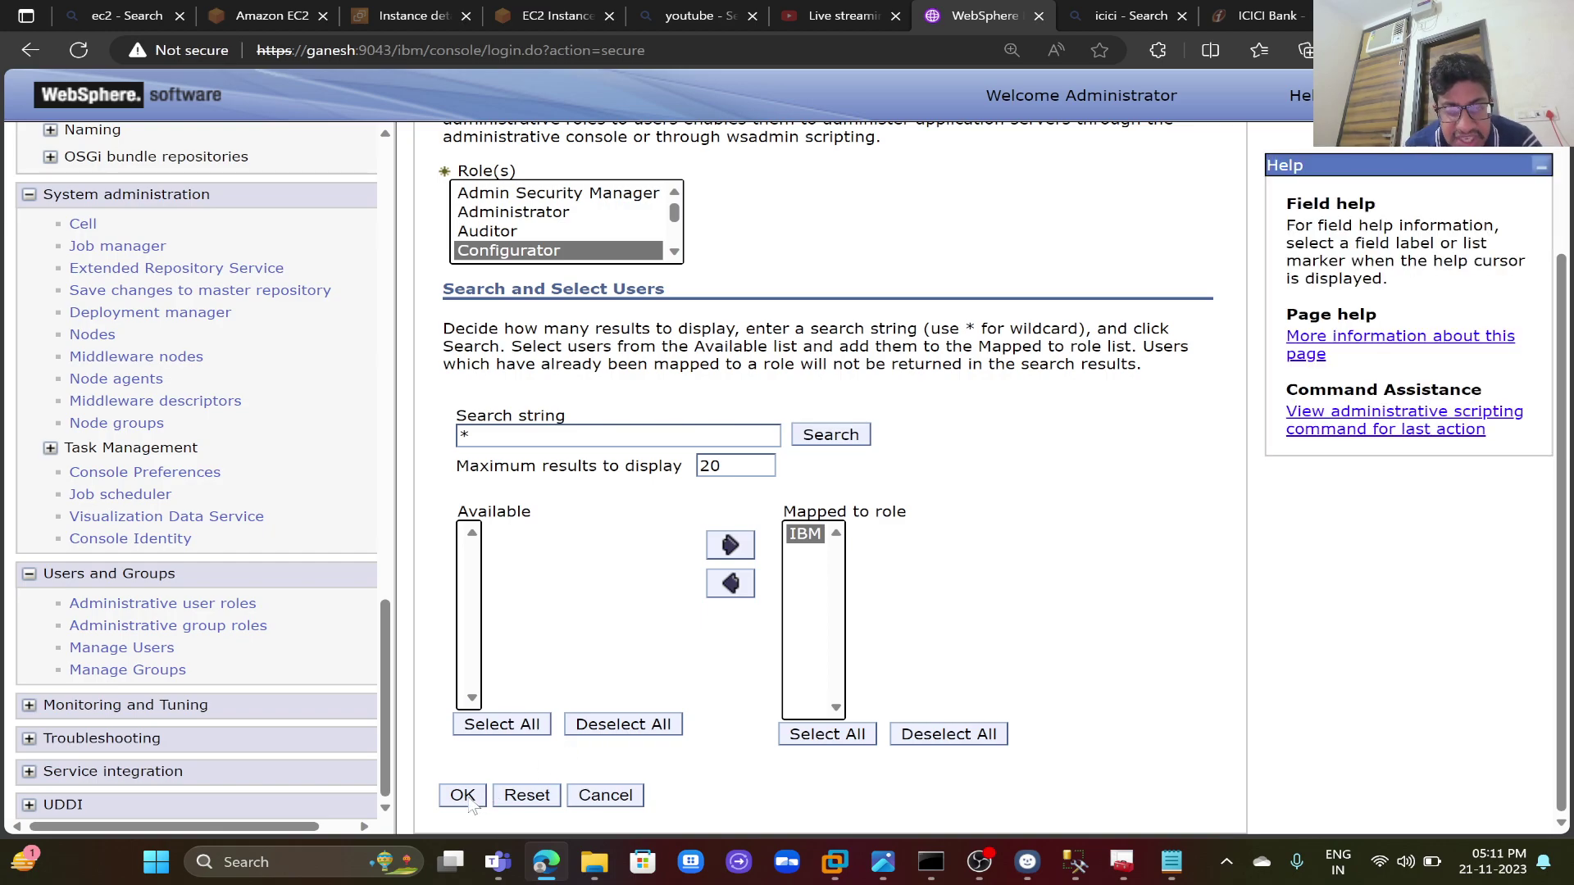
click(464, 796)
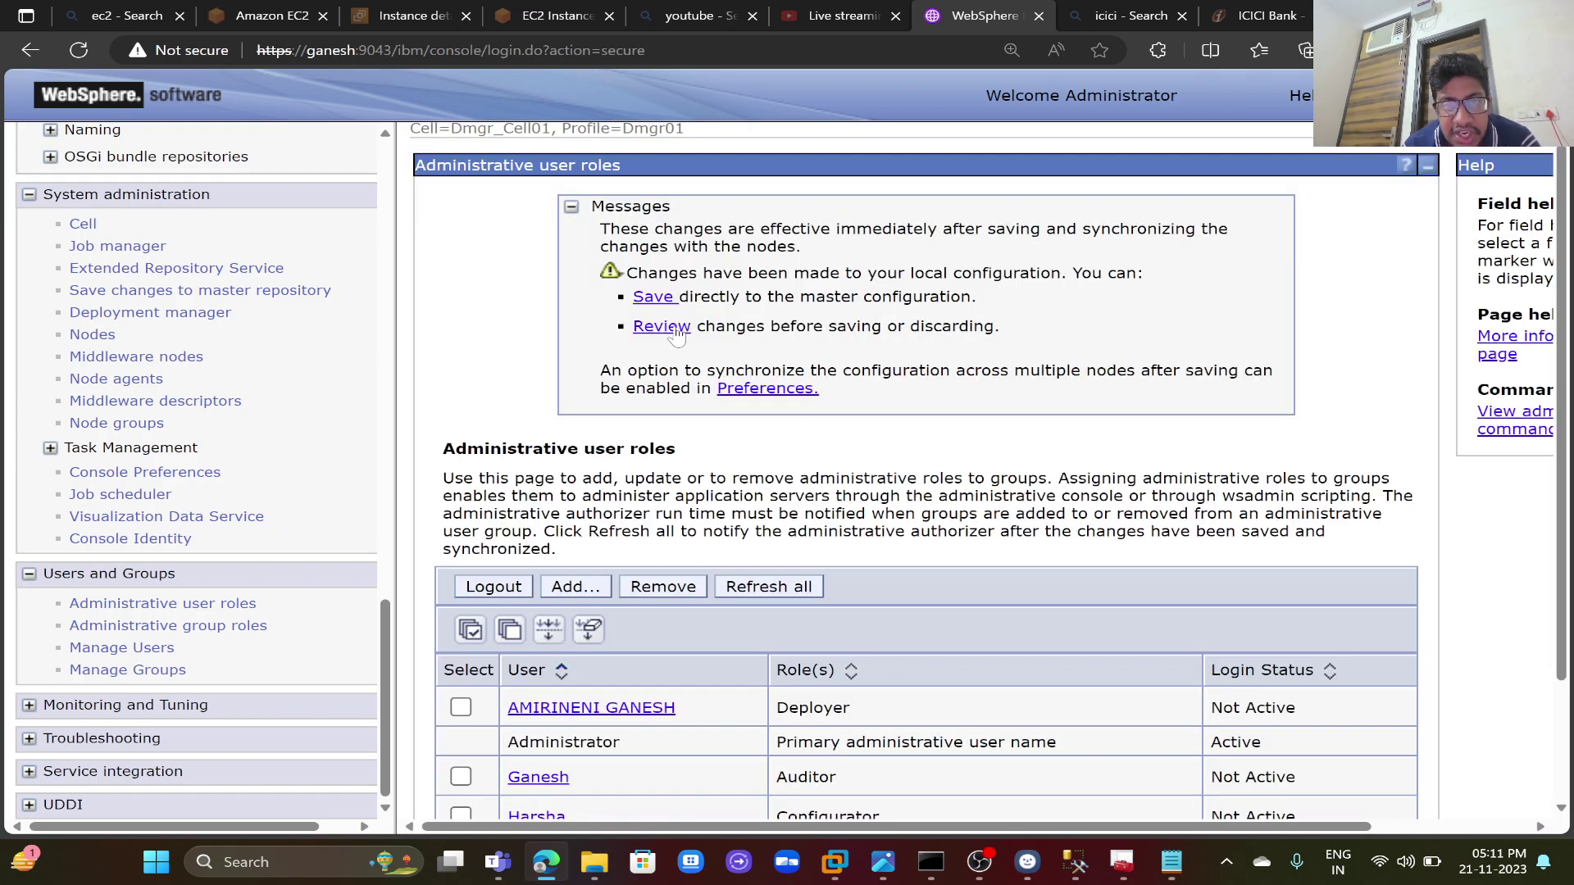
- Save the IBM Configurator mapping to the master configuration with node synchronization, then log out
click(675, 330)
click(447, 384)
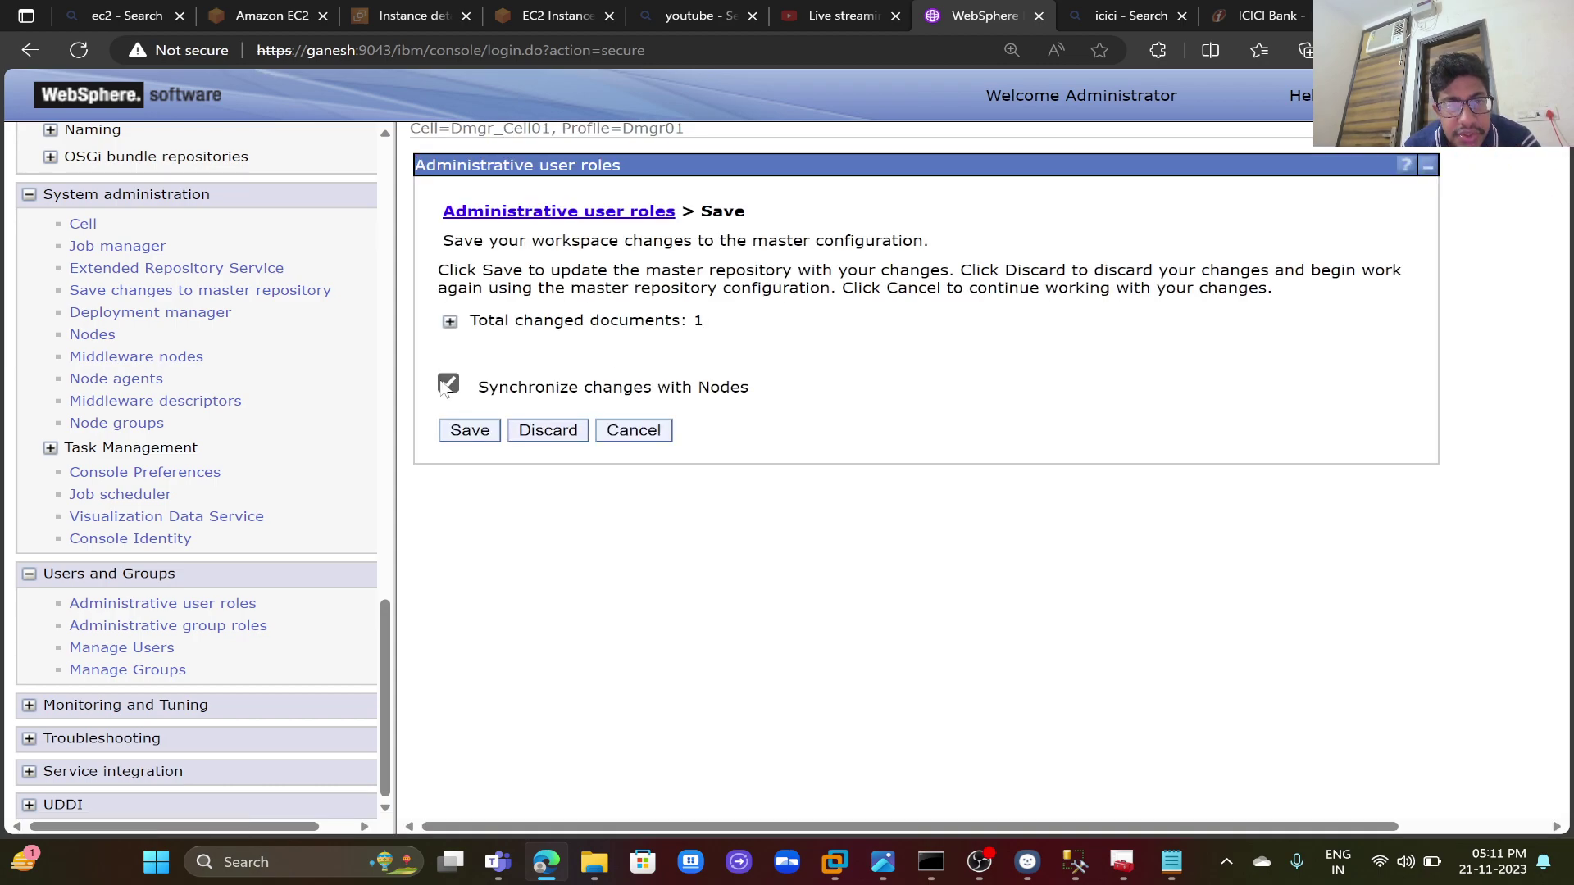
click(558, 321)
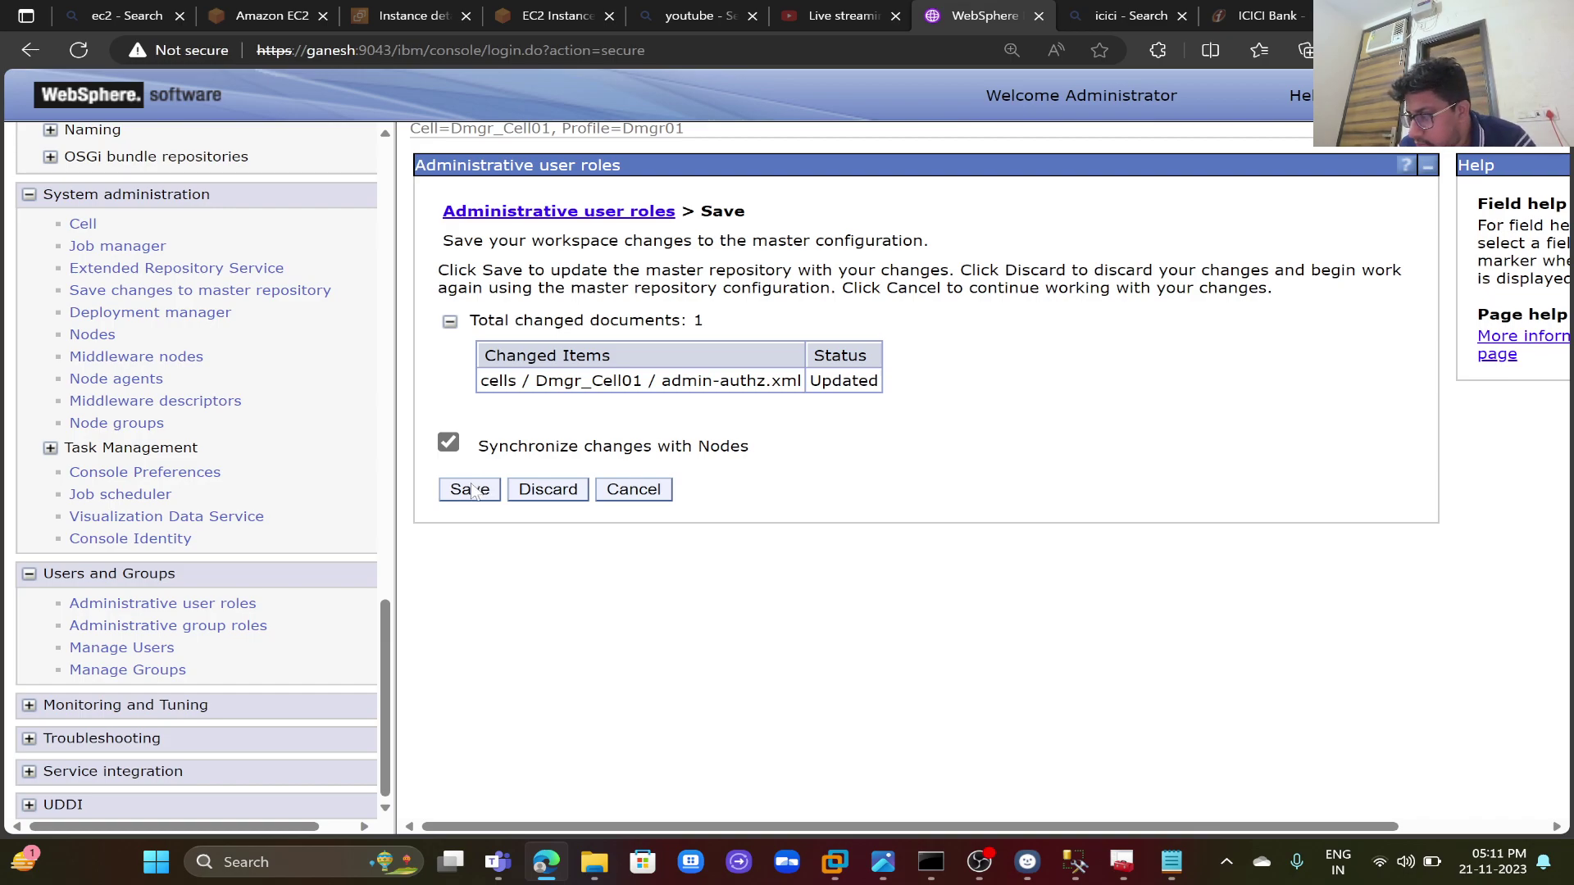
click(470, 490)
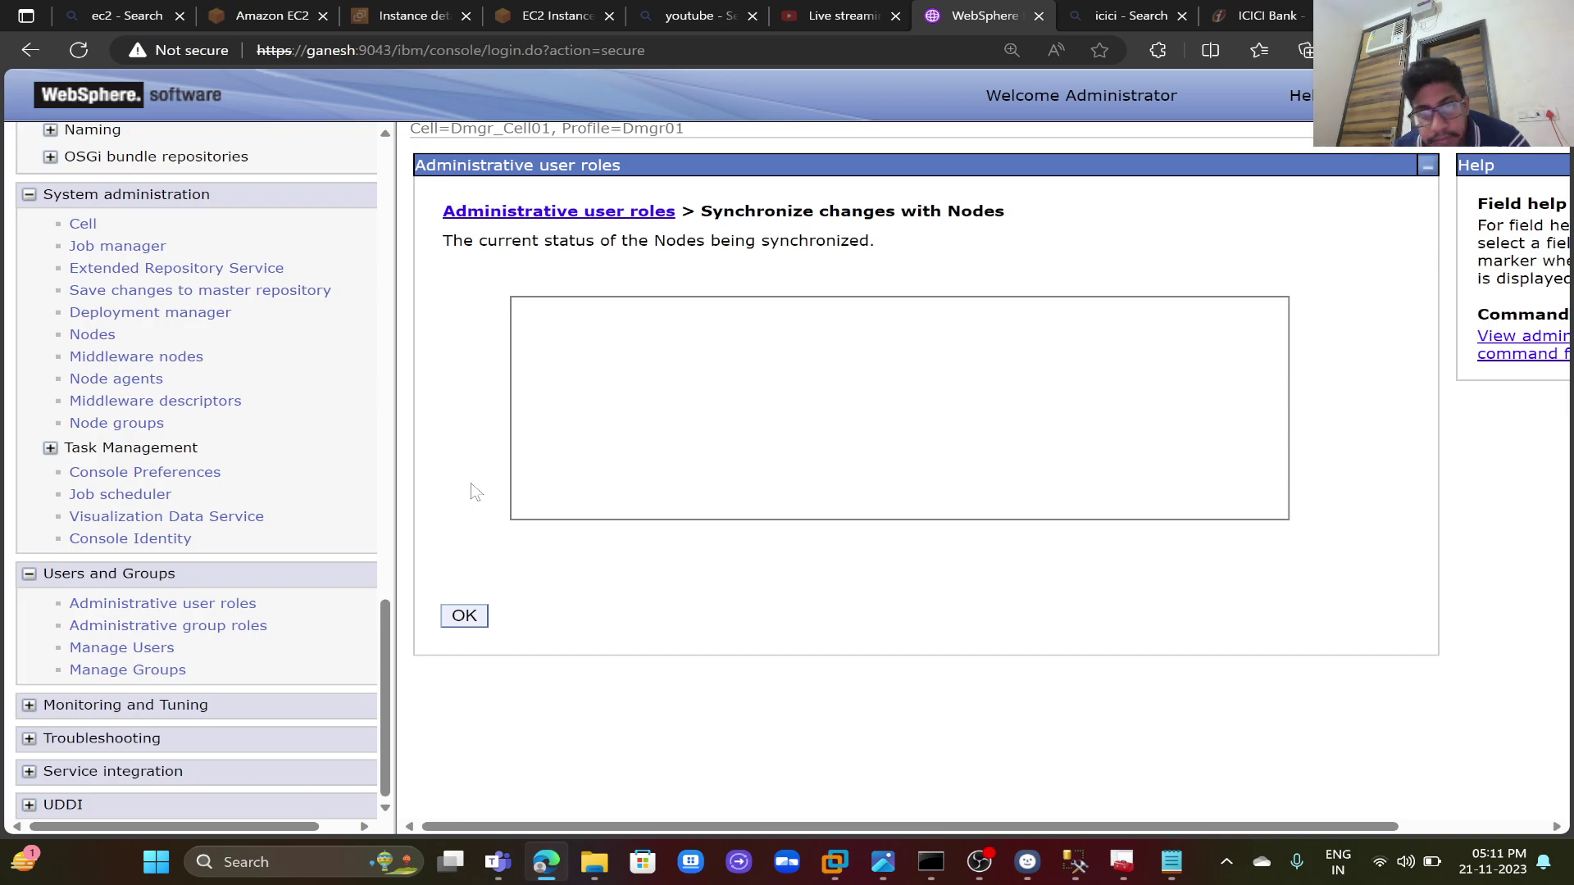
click(464, 616)
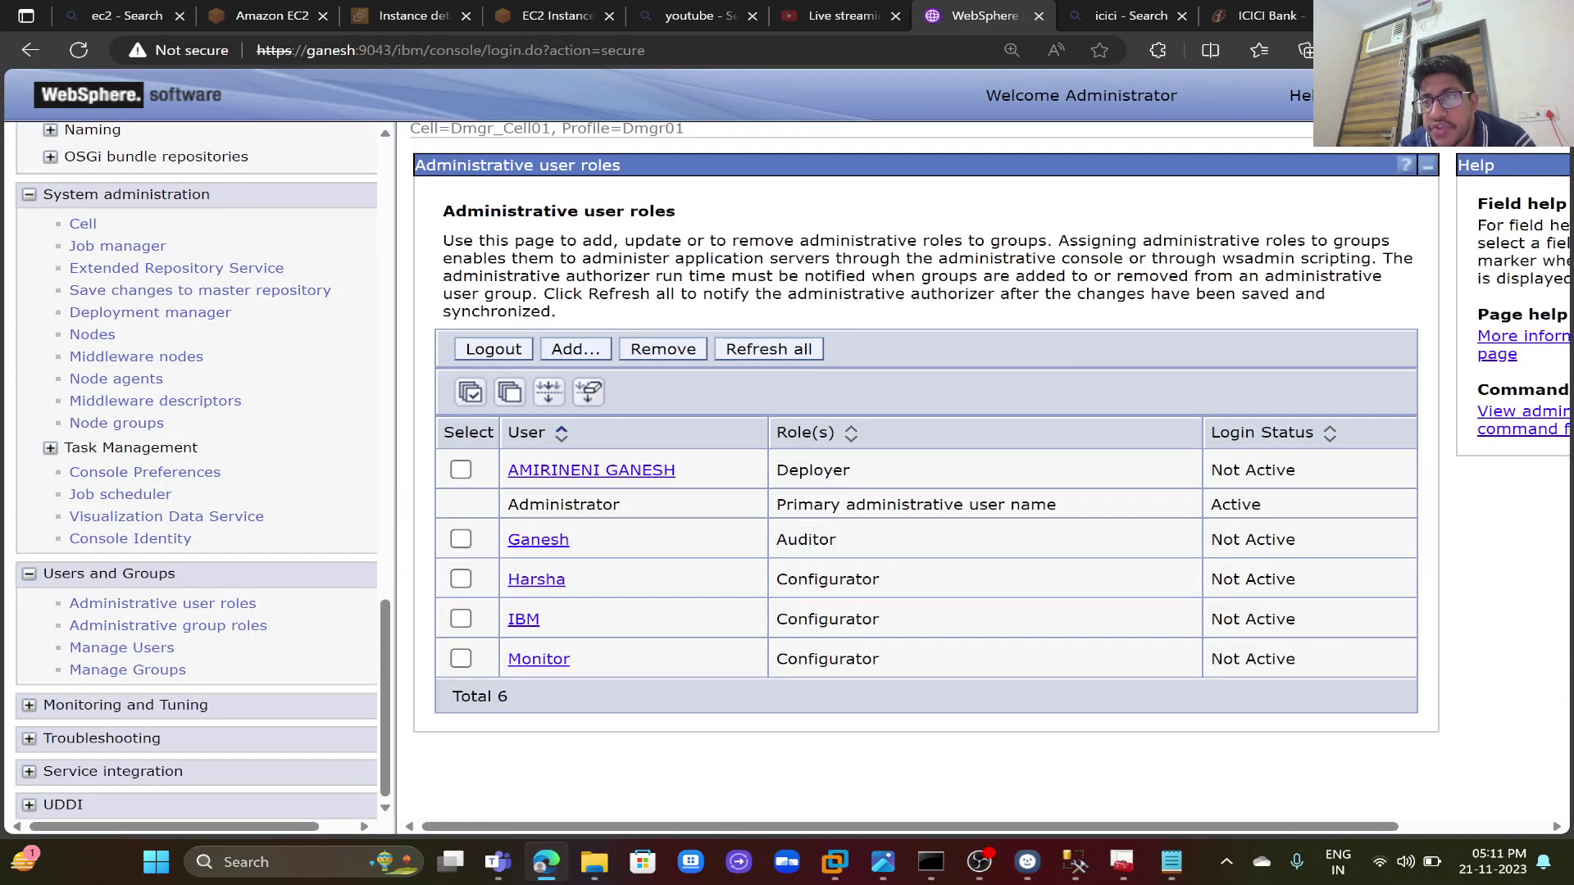
click(494, 349)
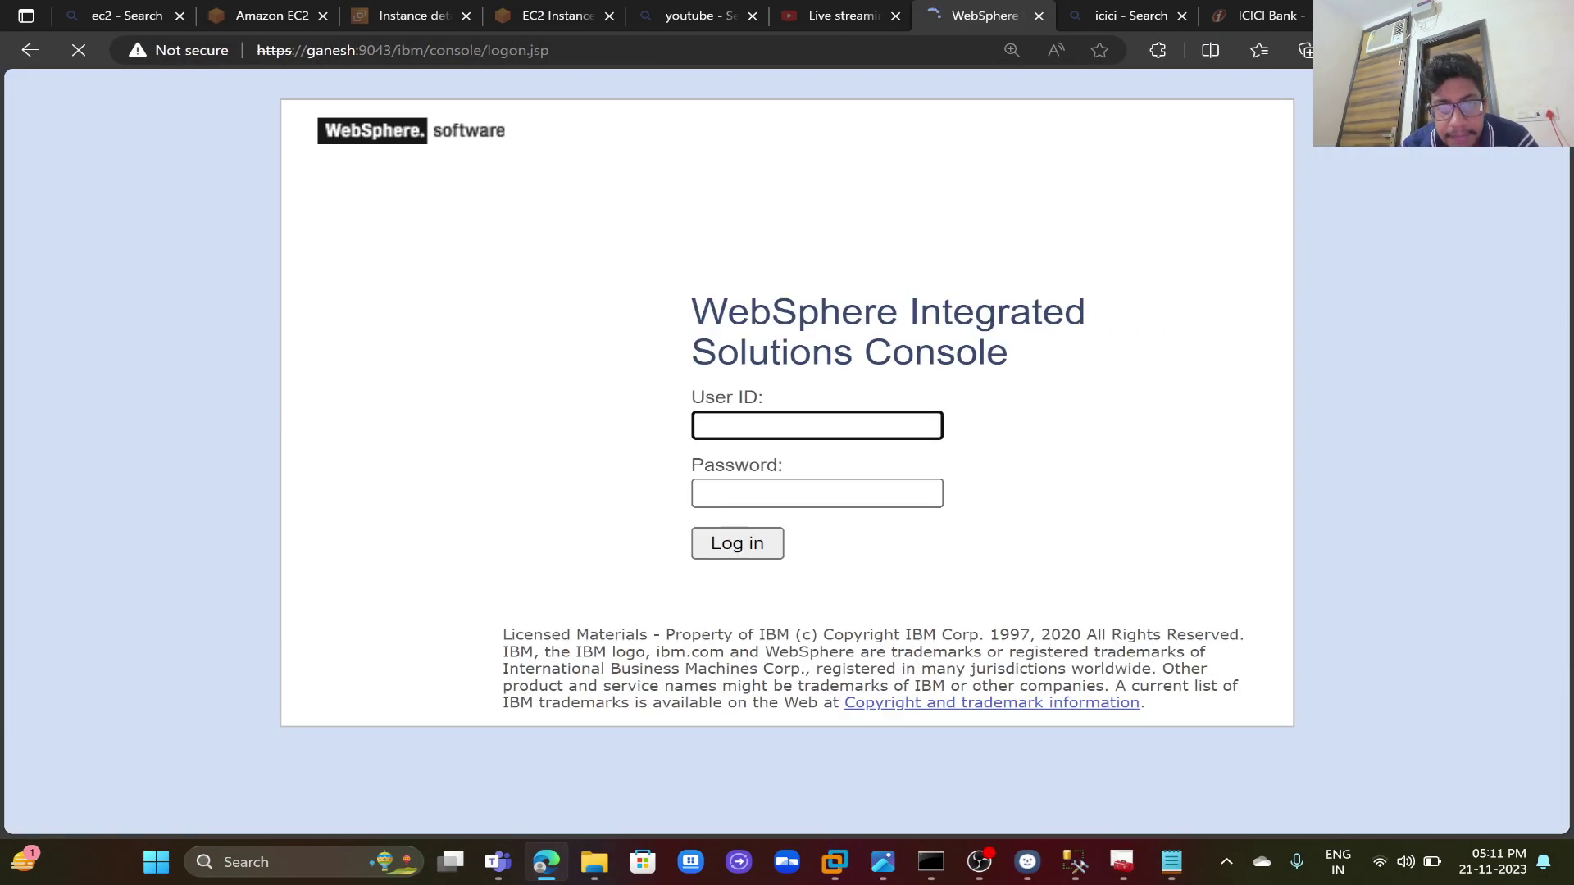
- Log into the console as user IBM with its password
text(IBM)
key(Tab)
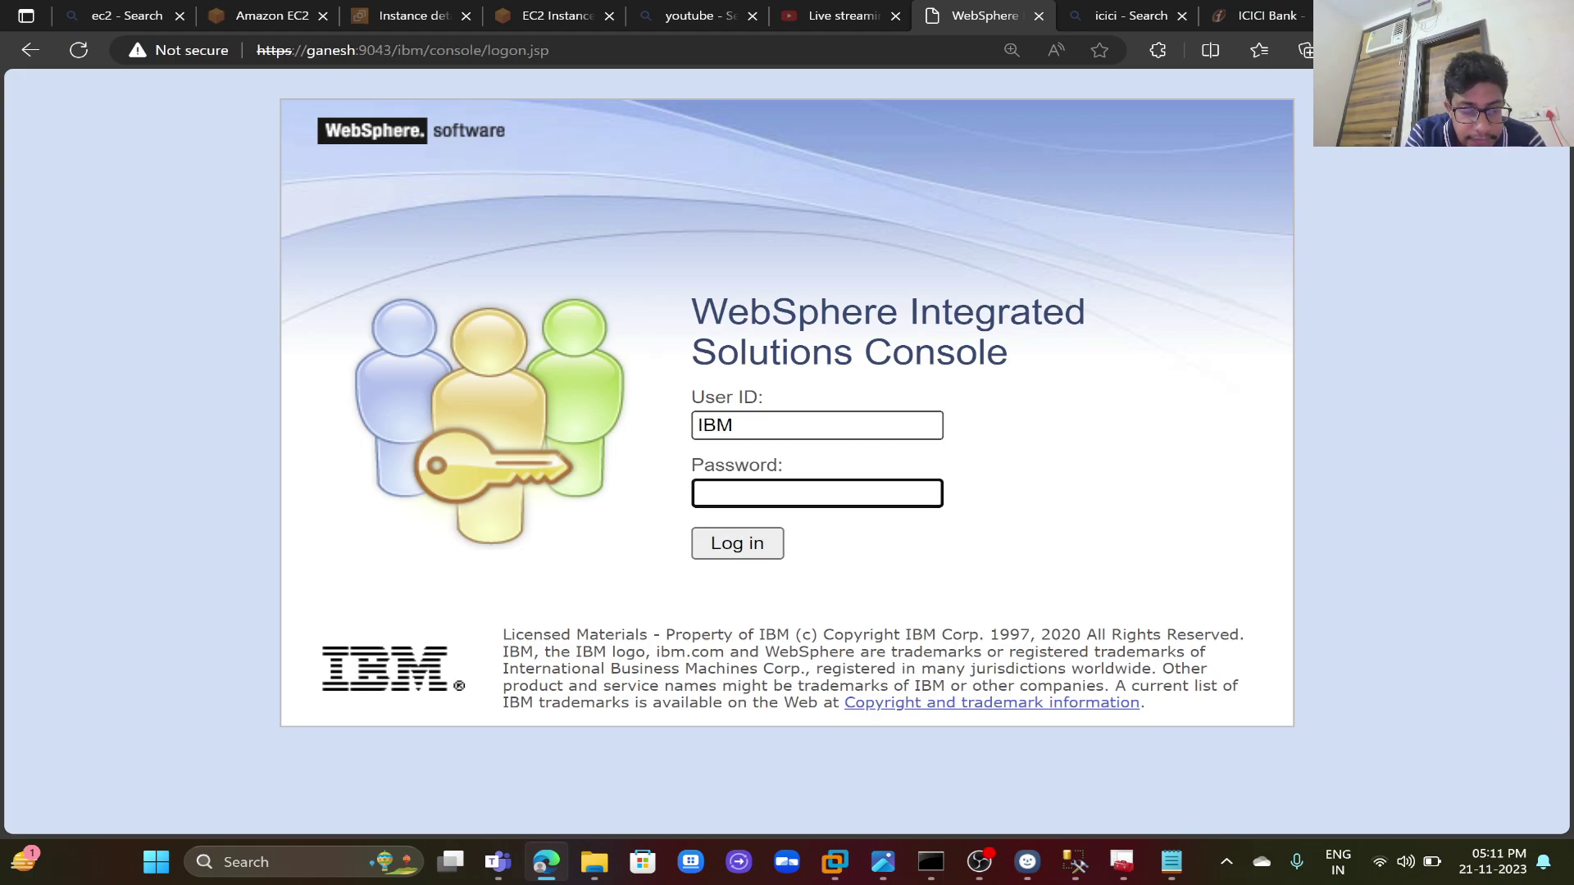
text(IB)
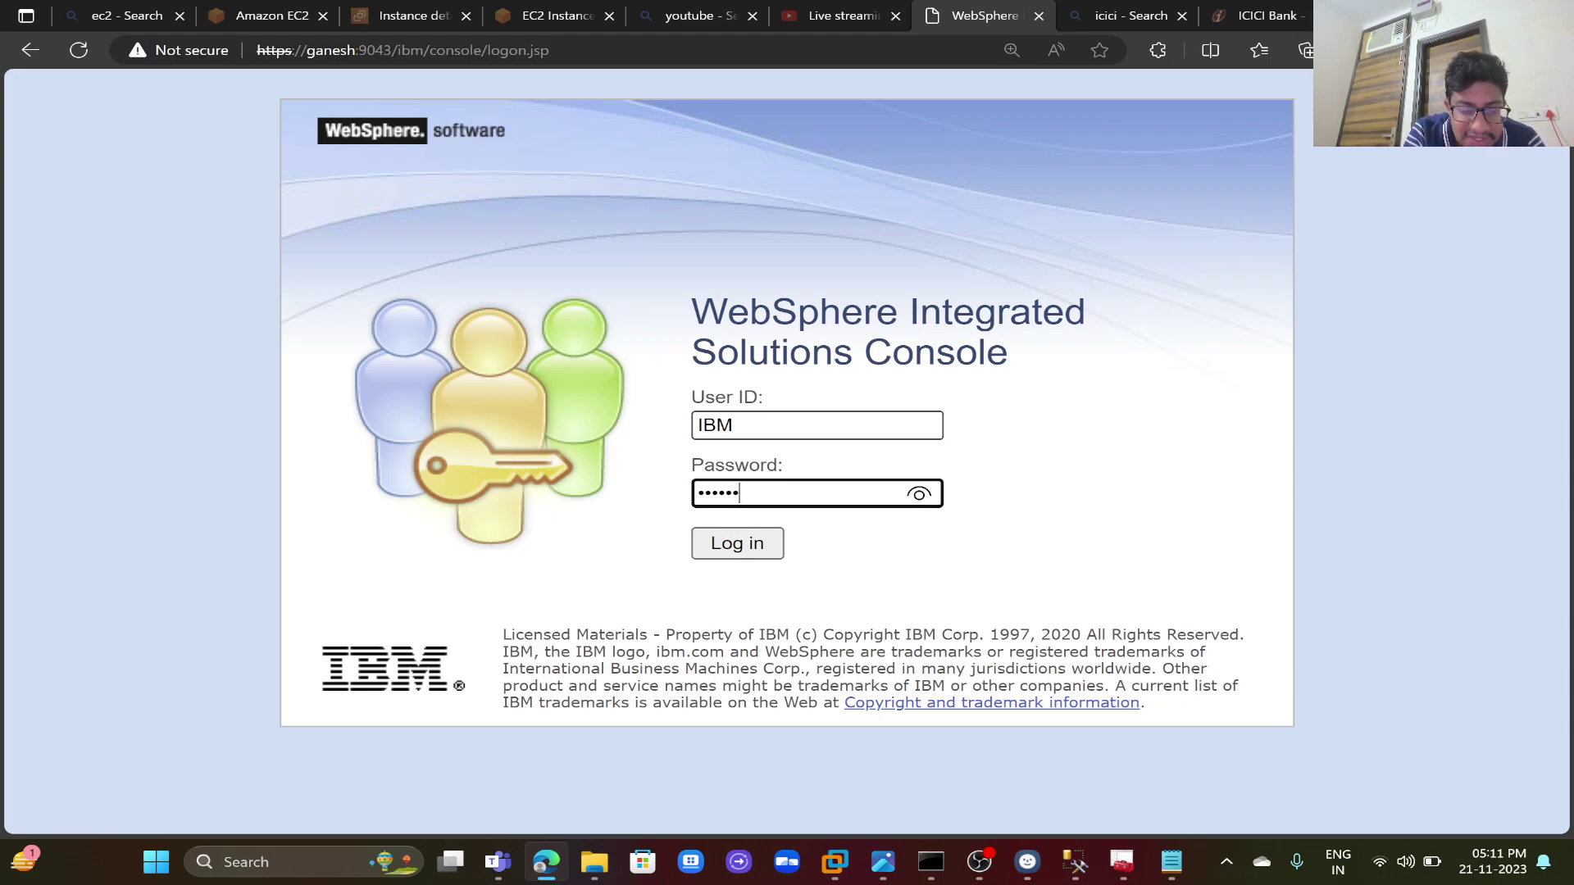
key(Return)
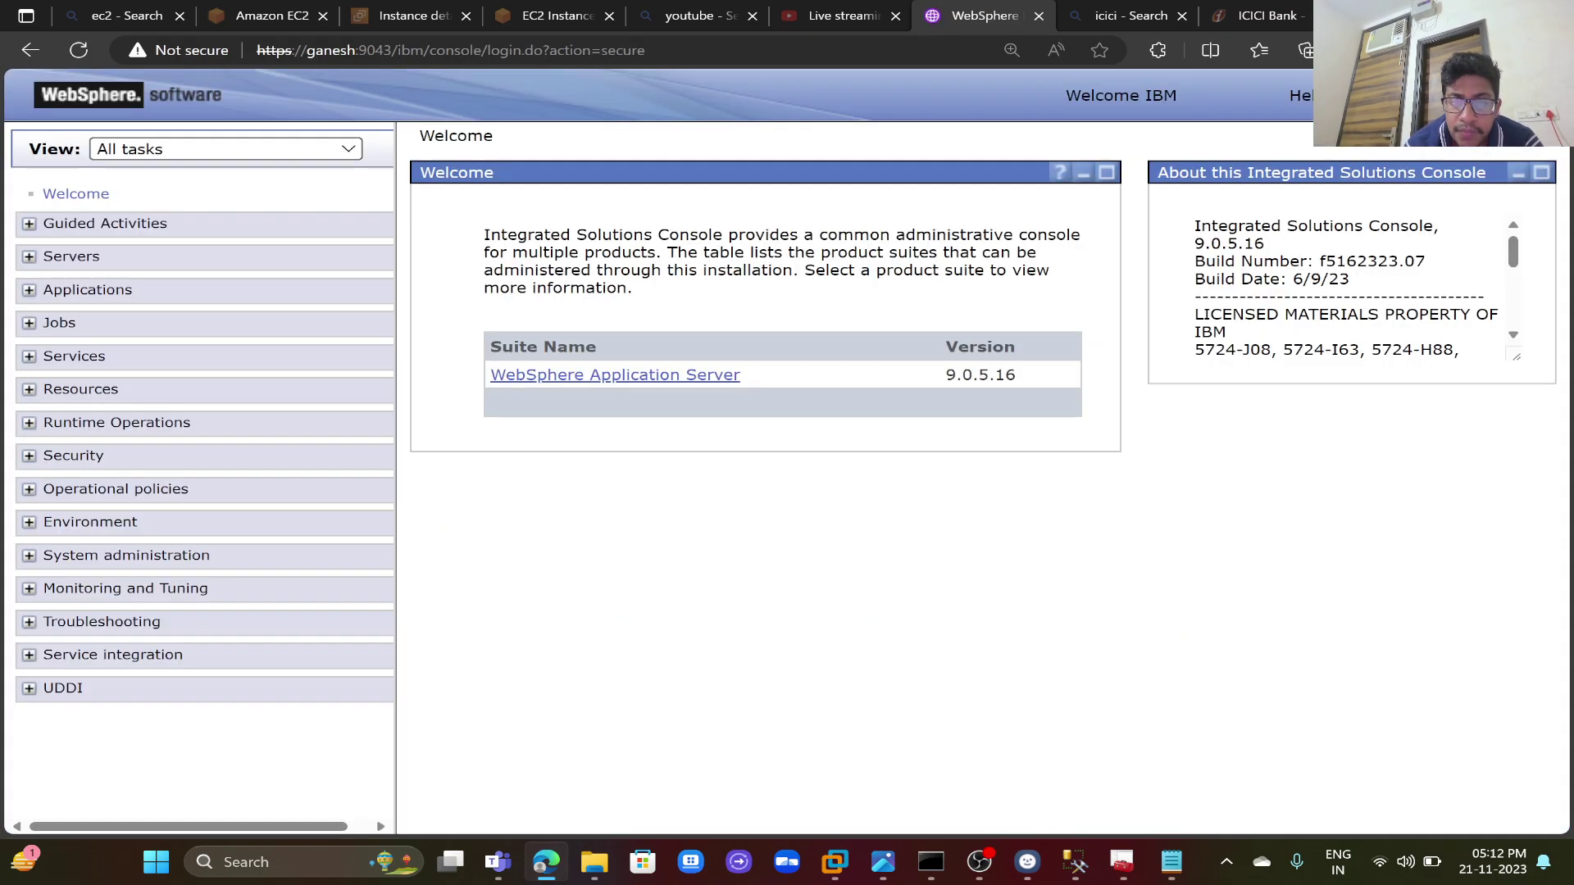
- Open Servers > Server Types > WebSphere application servers to list the application servers
key(ctrl+plus)
key(ctrl+plus)
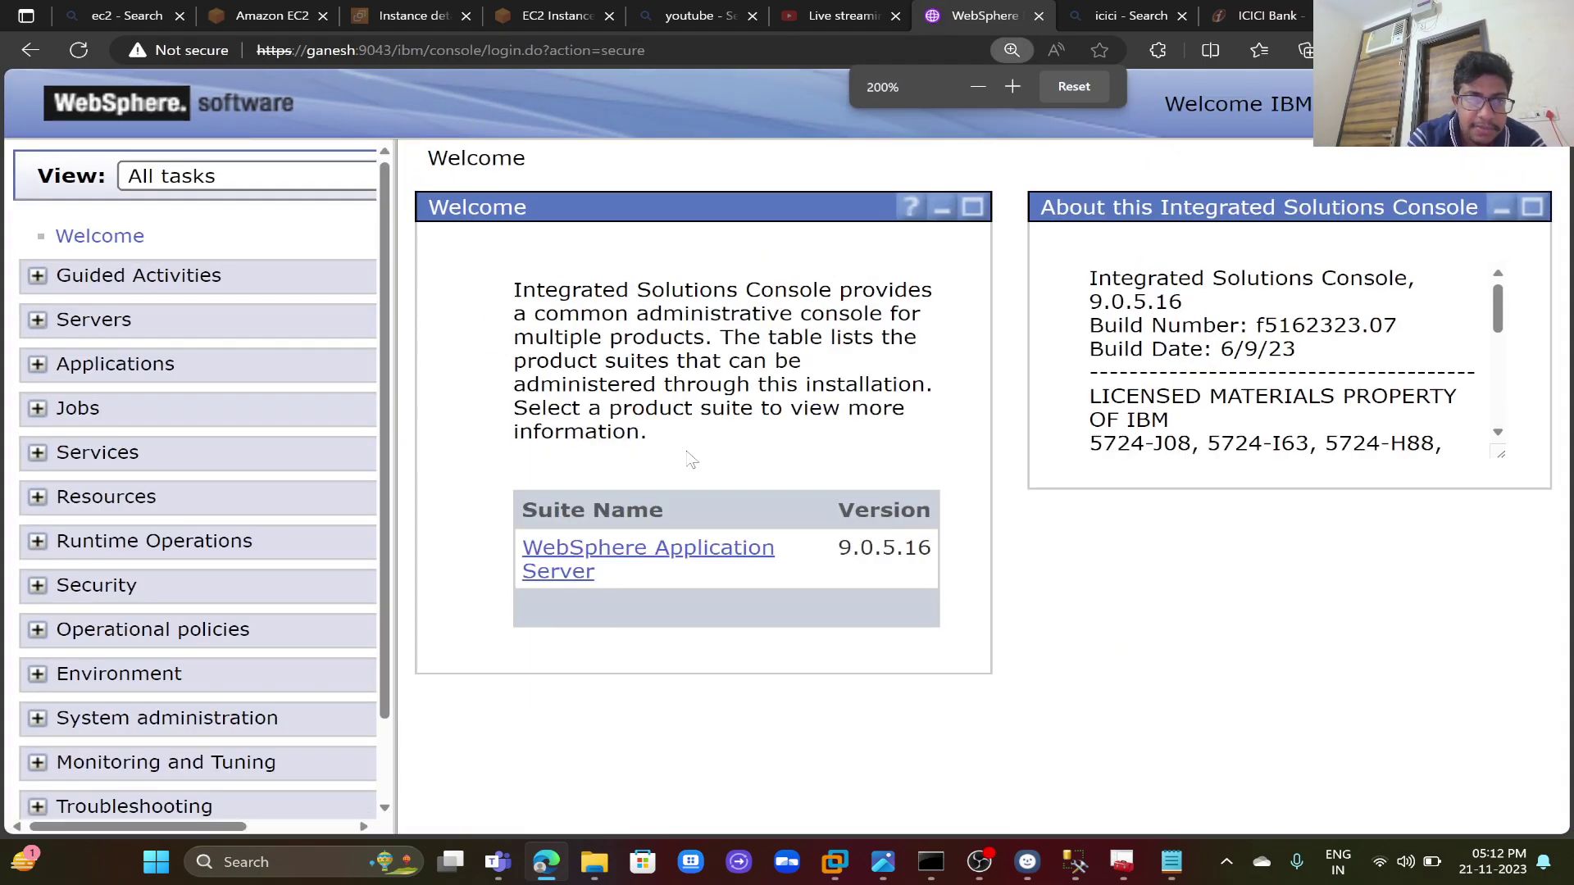
click(108, 321)
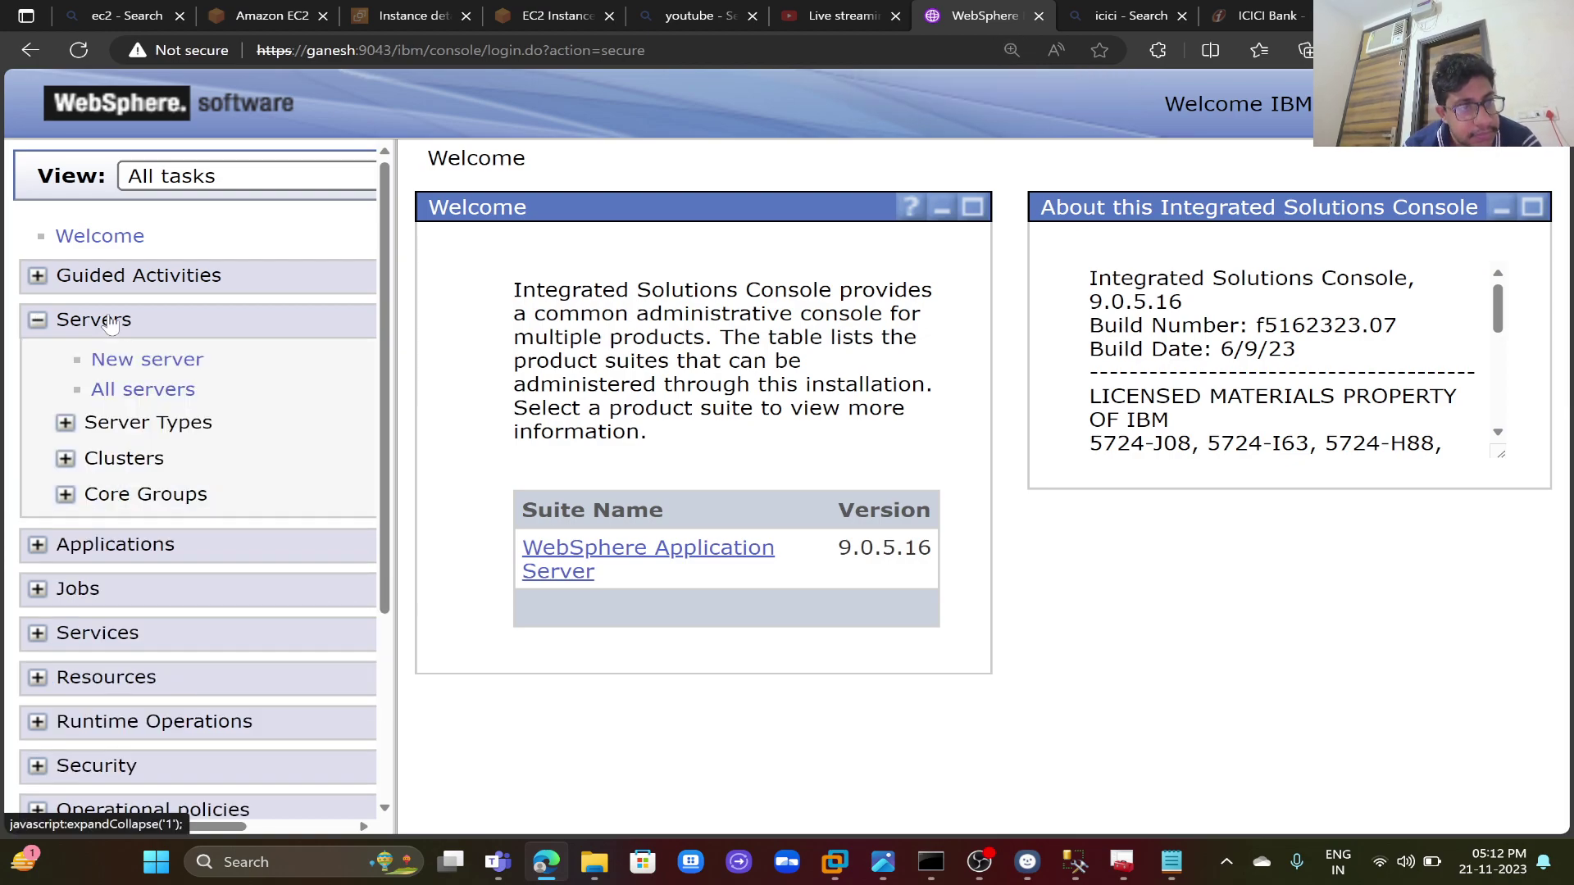
click(118, 425)
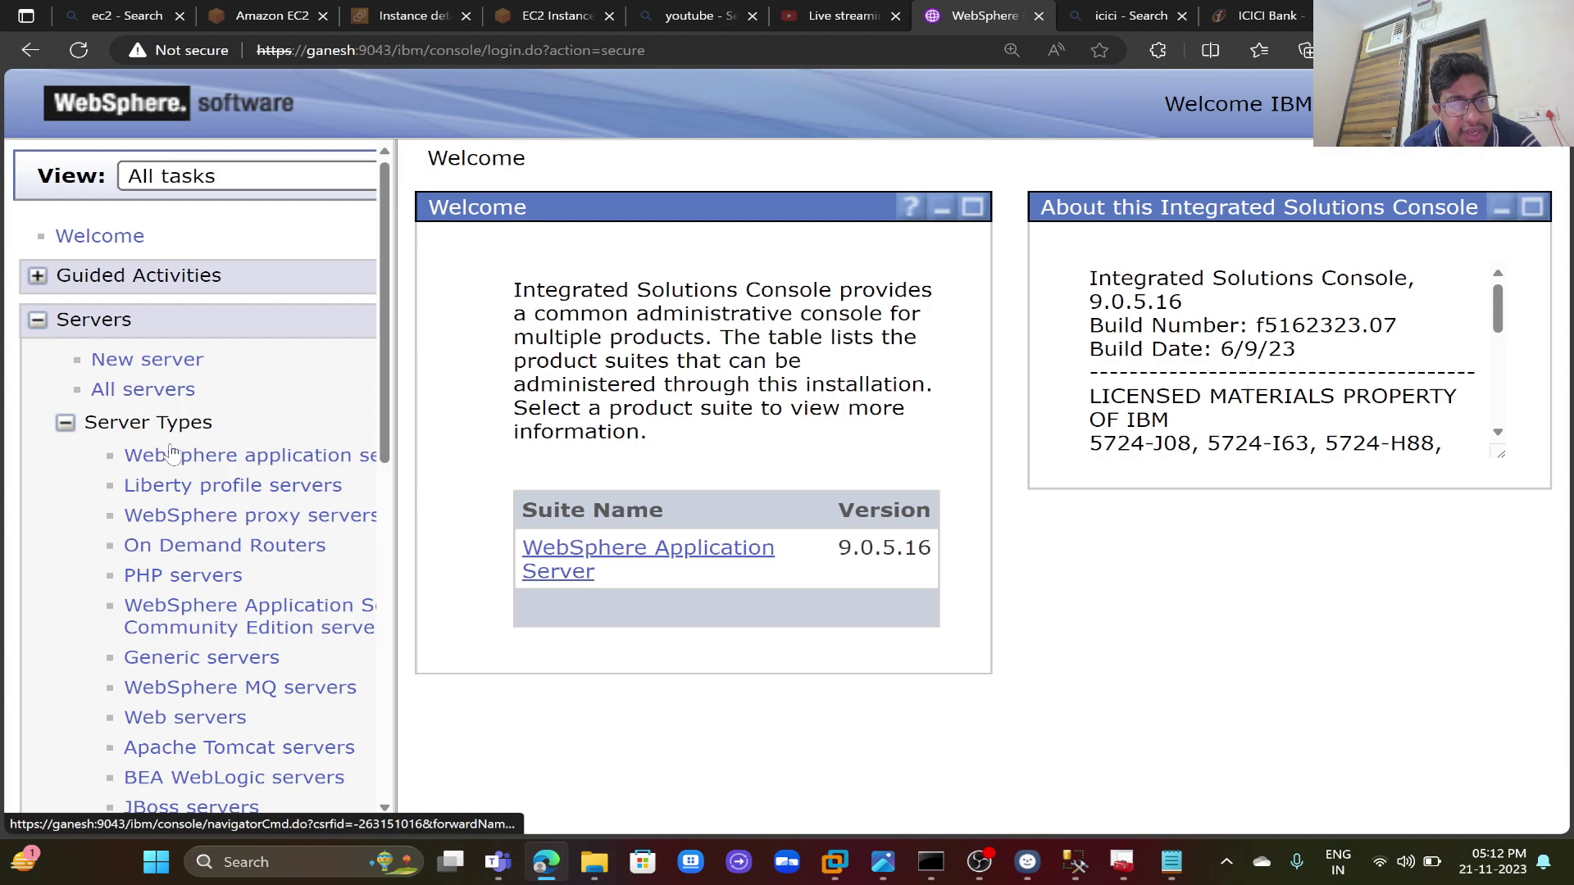
click(170, 453)
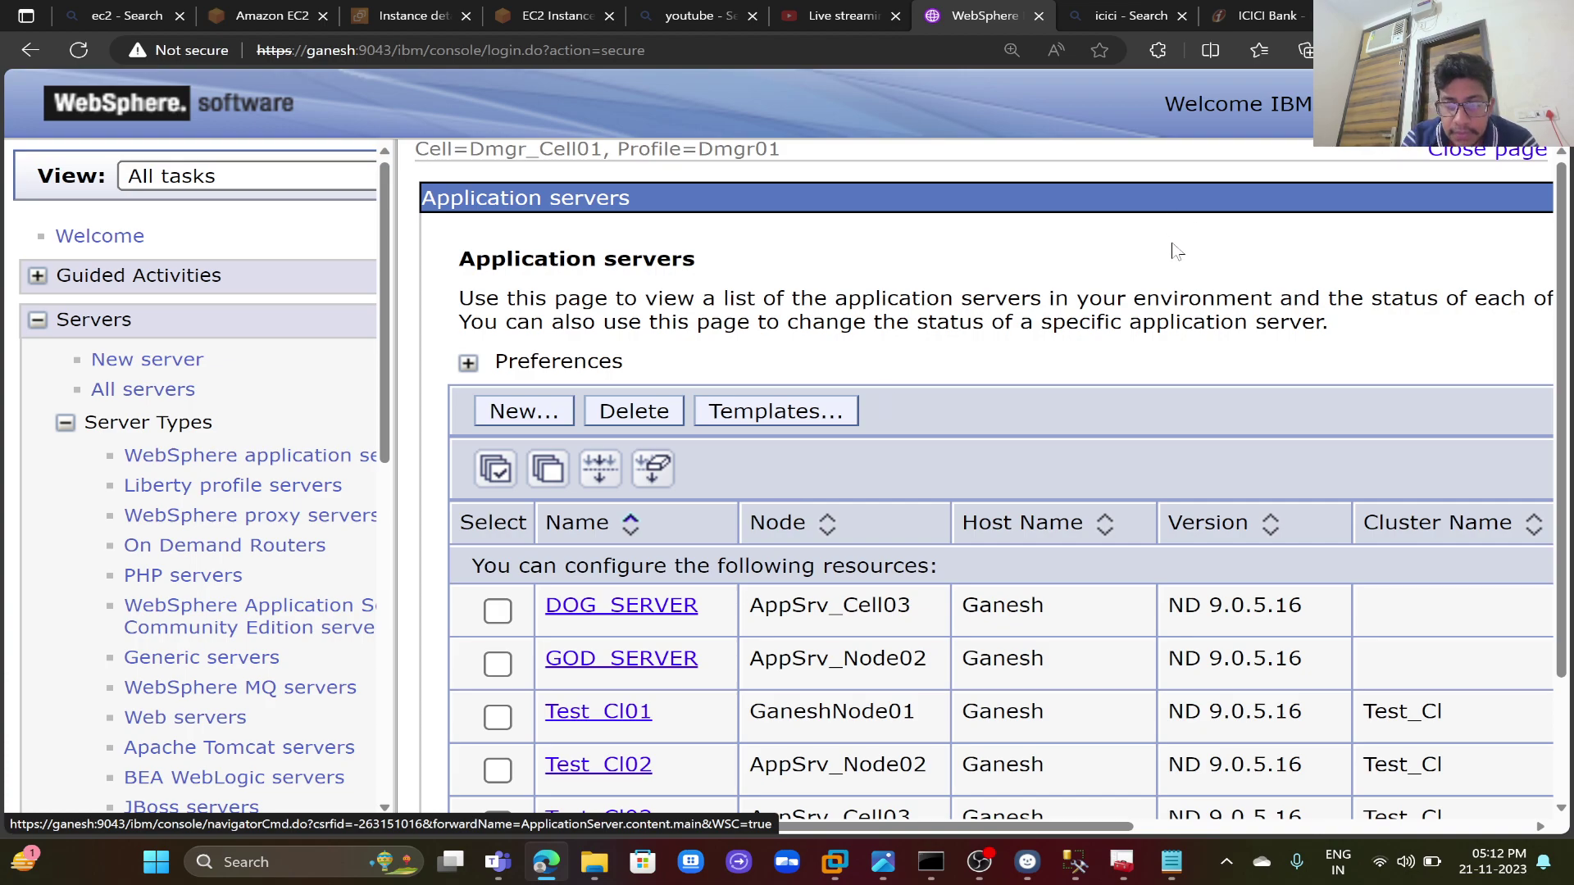
key(ctrl+minus)
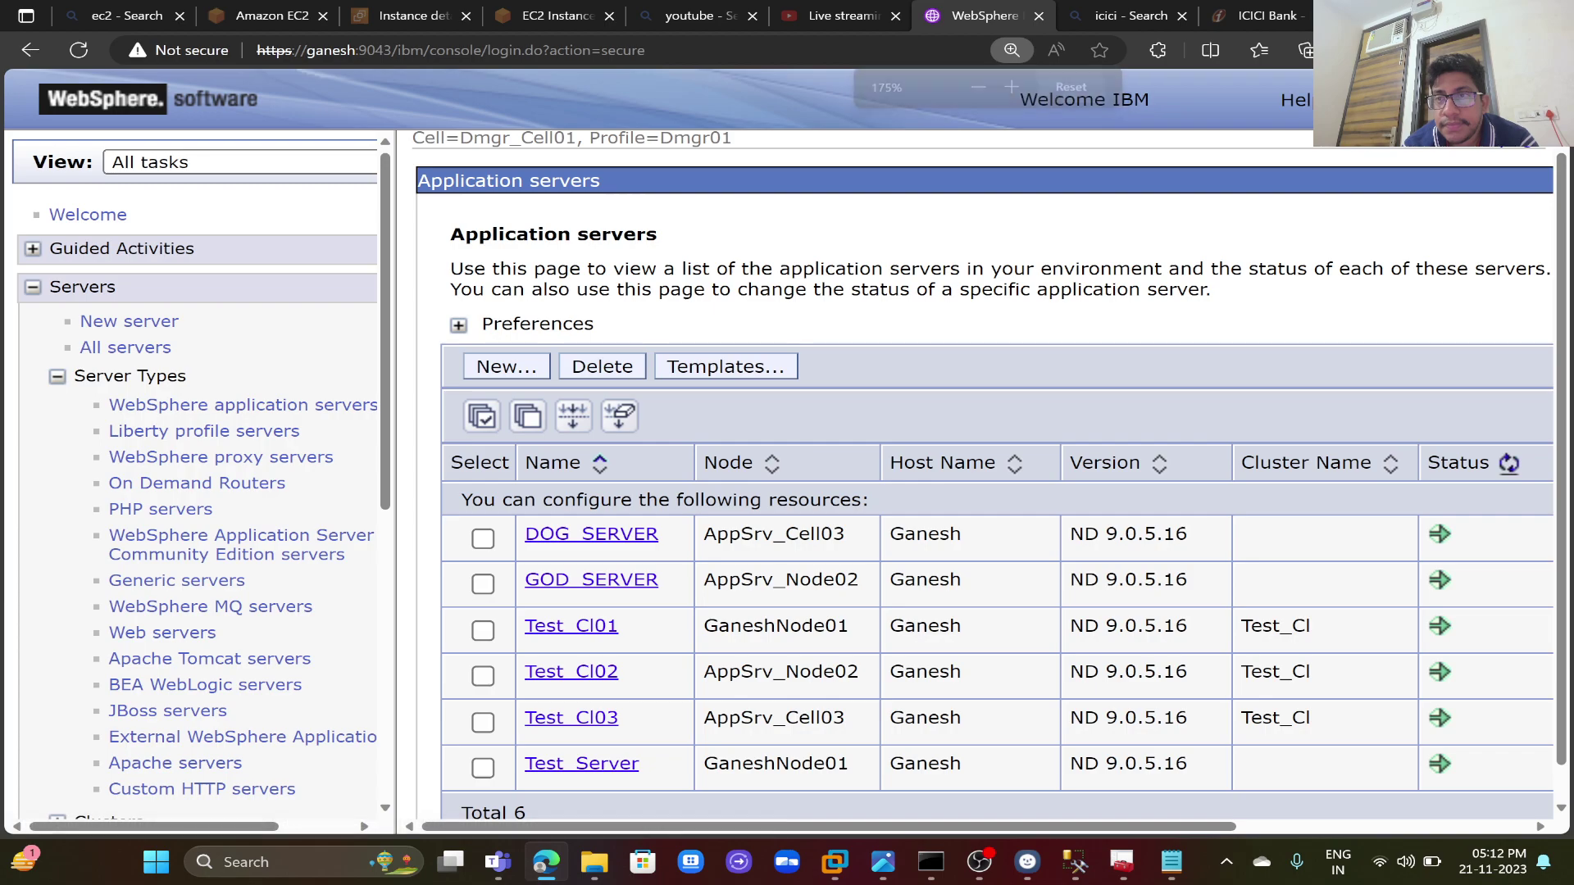
- Log out of the IBM session and log back in as Administrator
click(1361, 99)
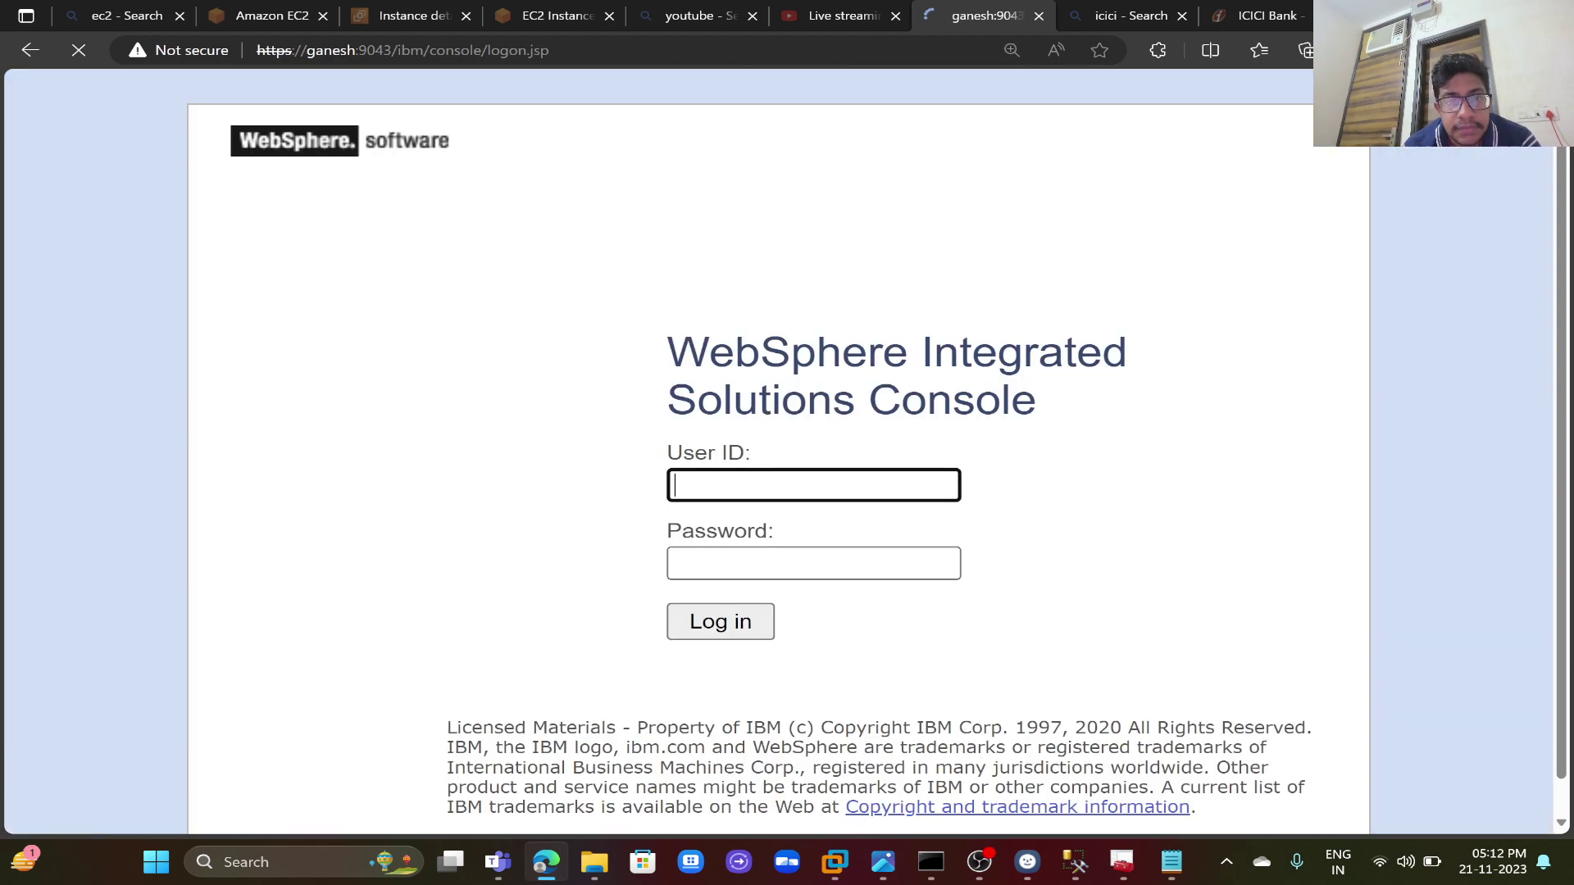
text(A)
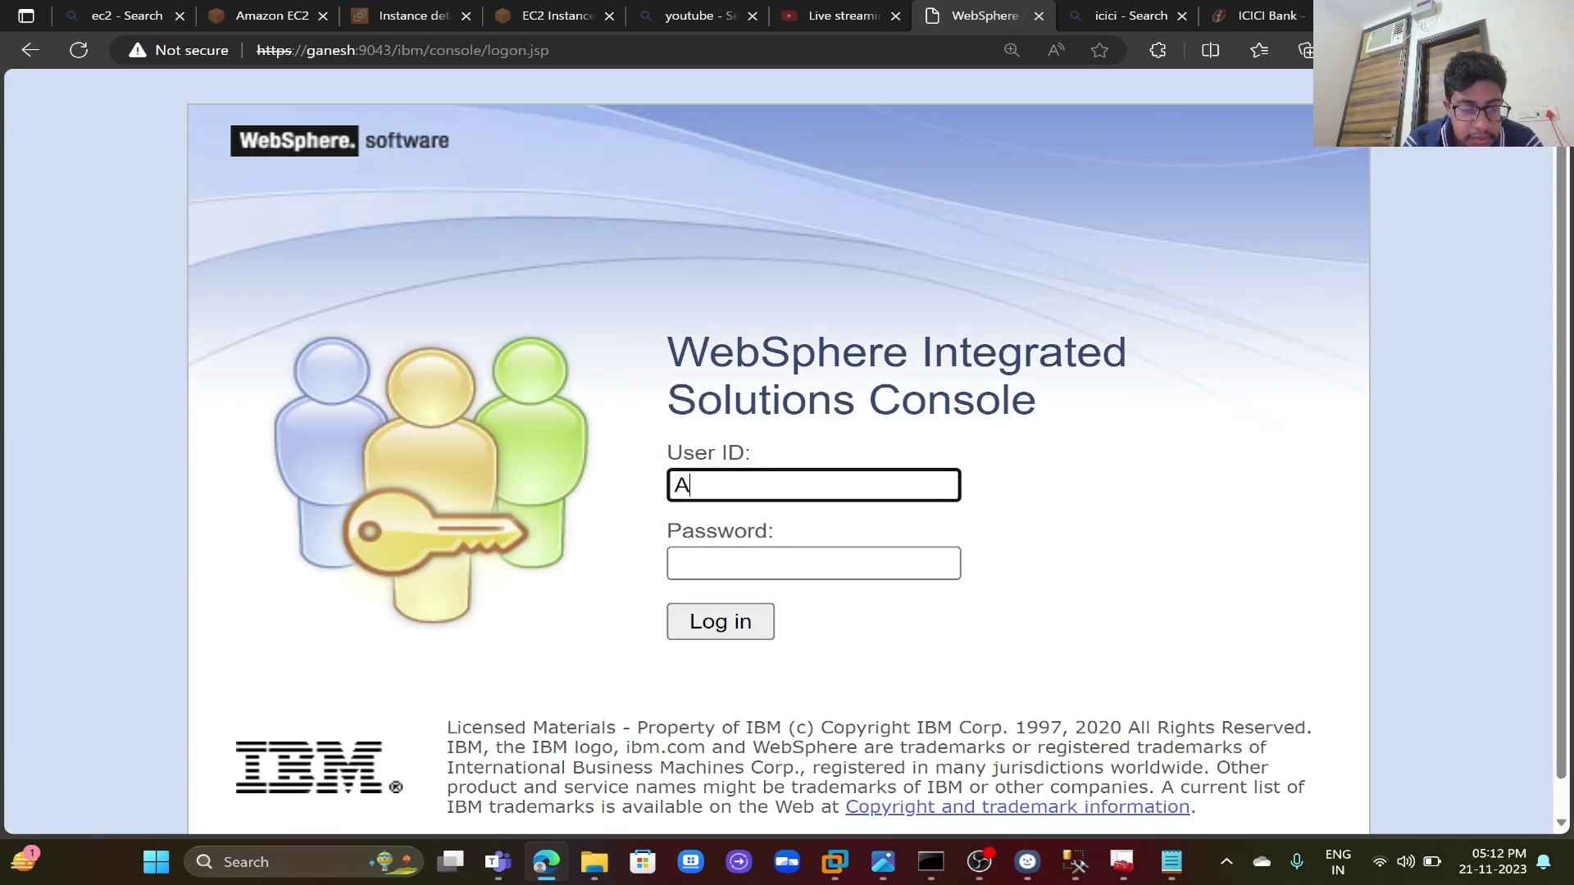
text(dministrator)
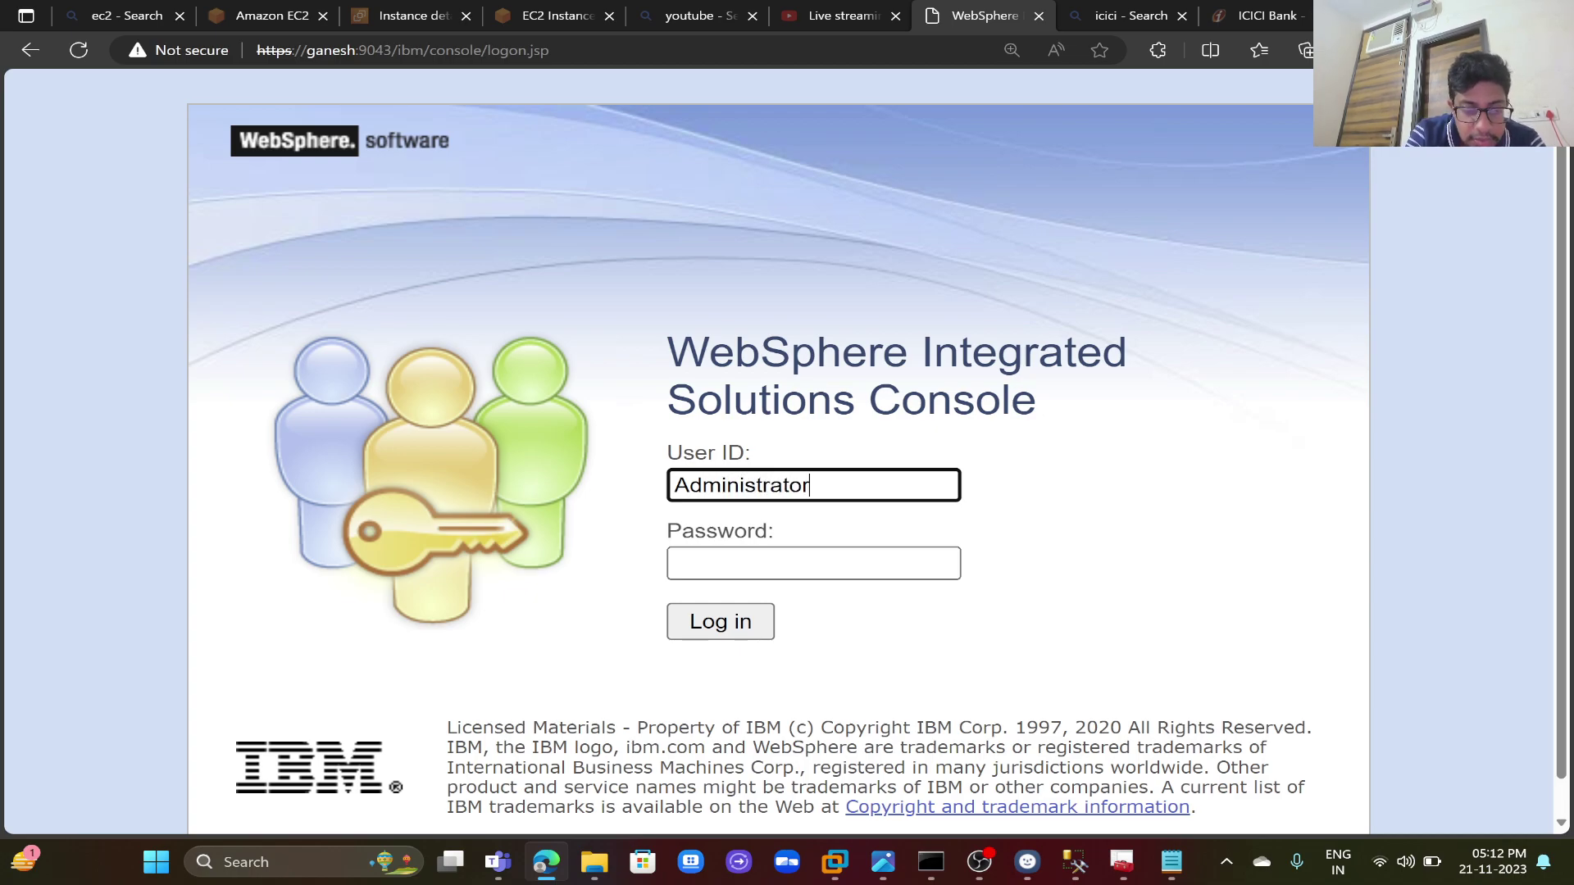
key(Tab)
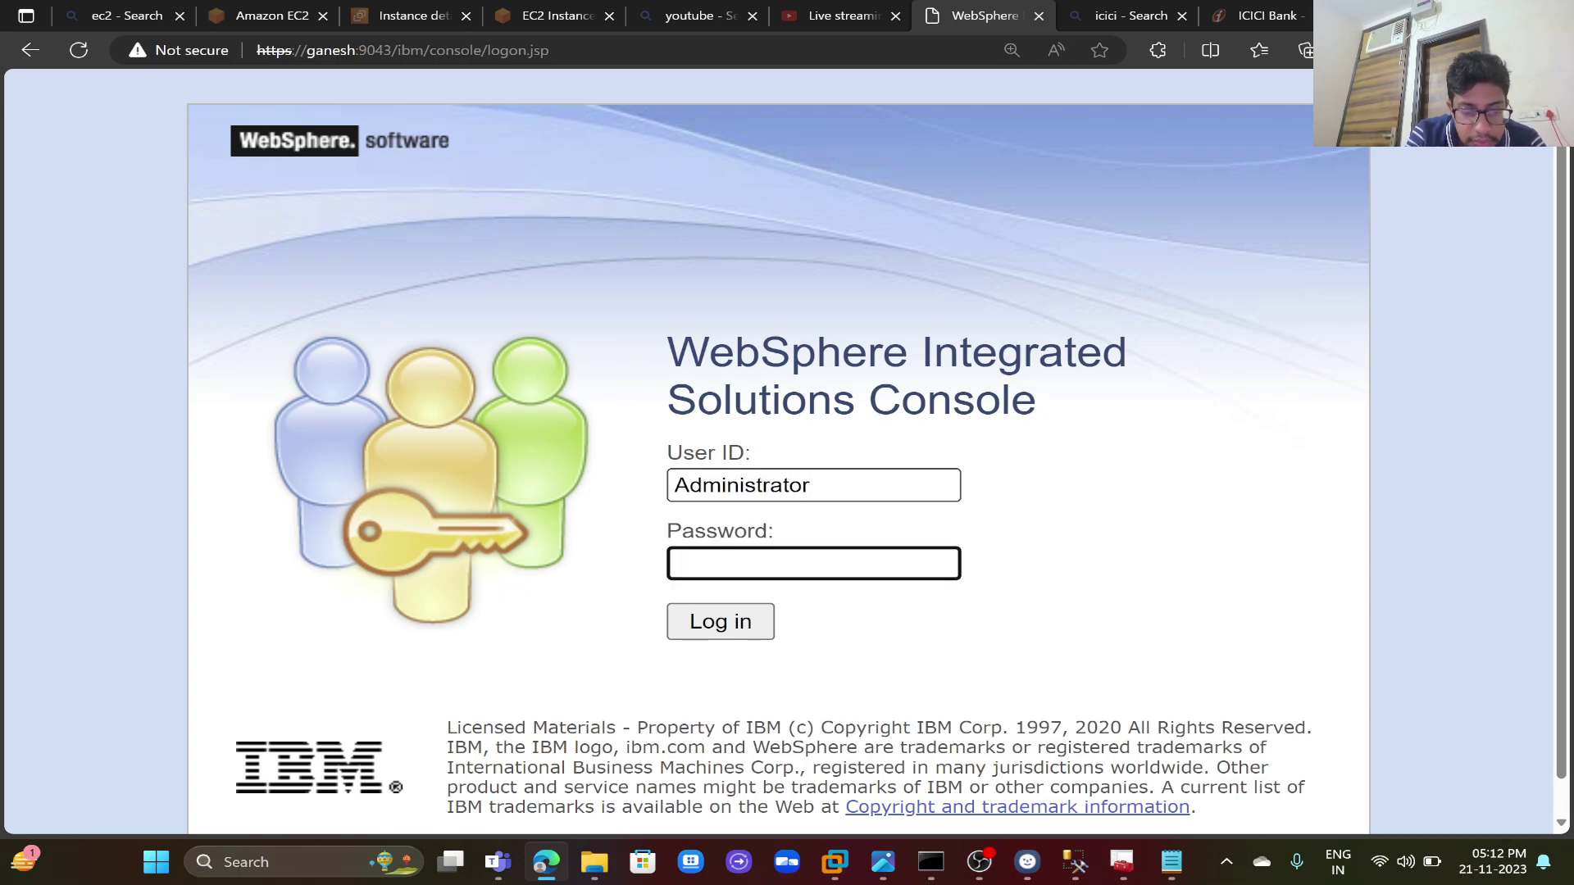
text(•••••••••)
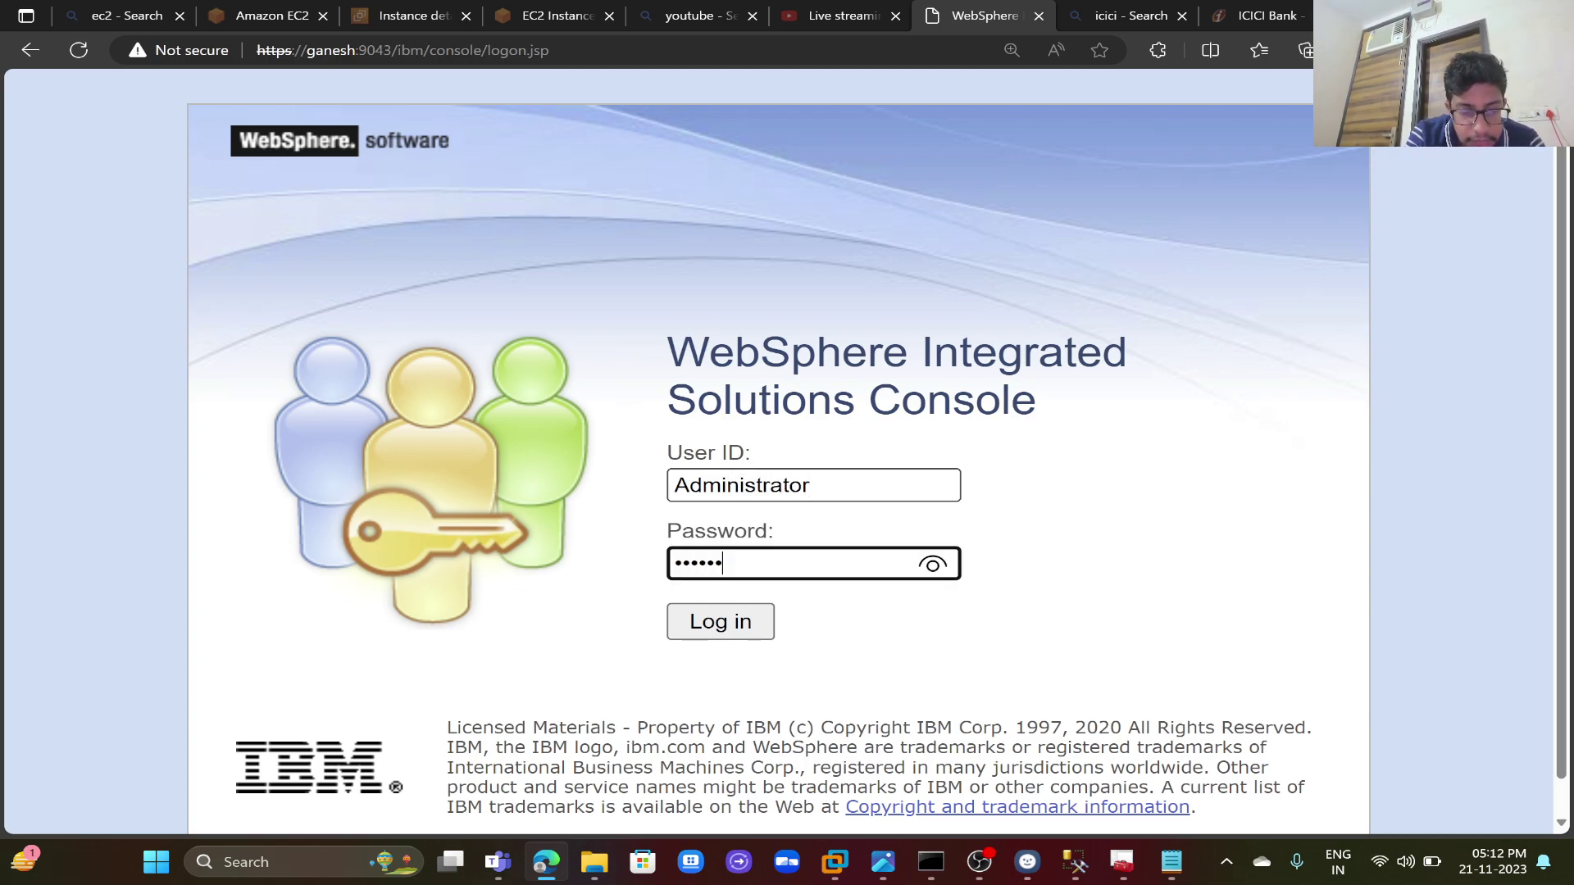
text(•)
key(Return)
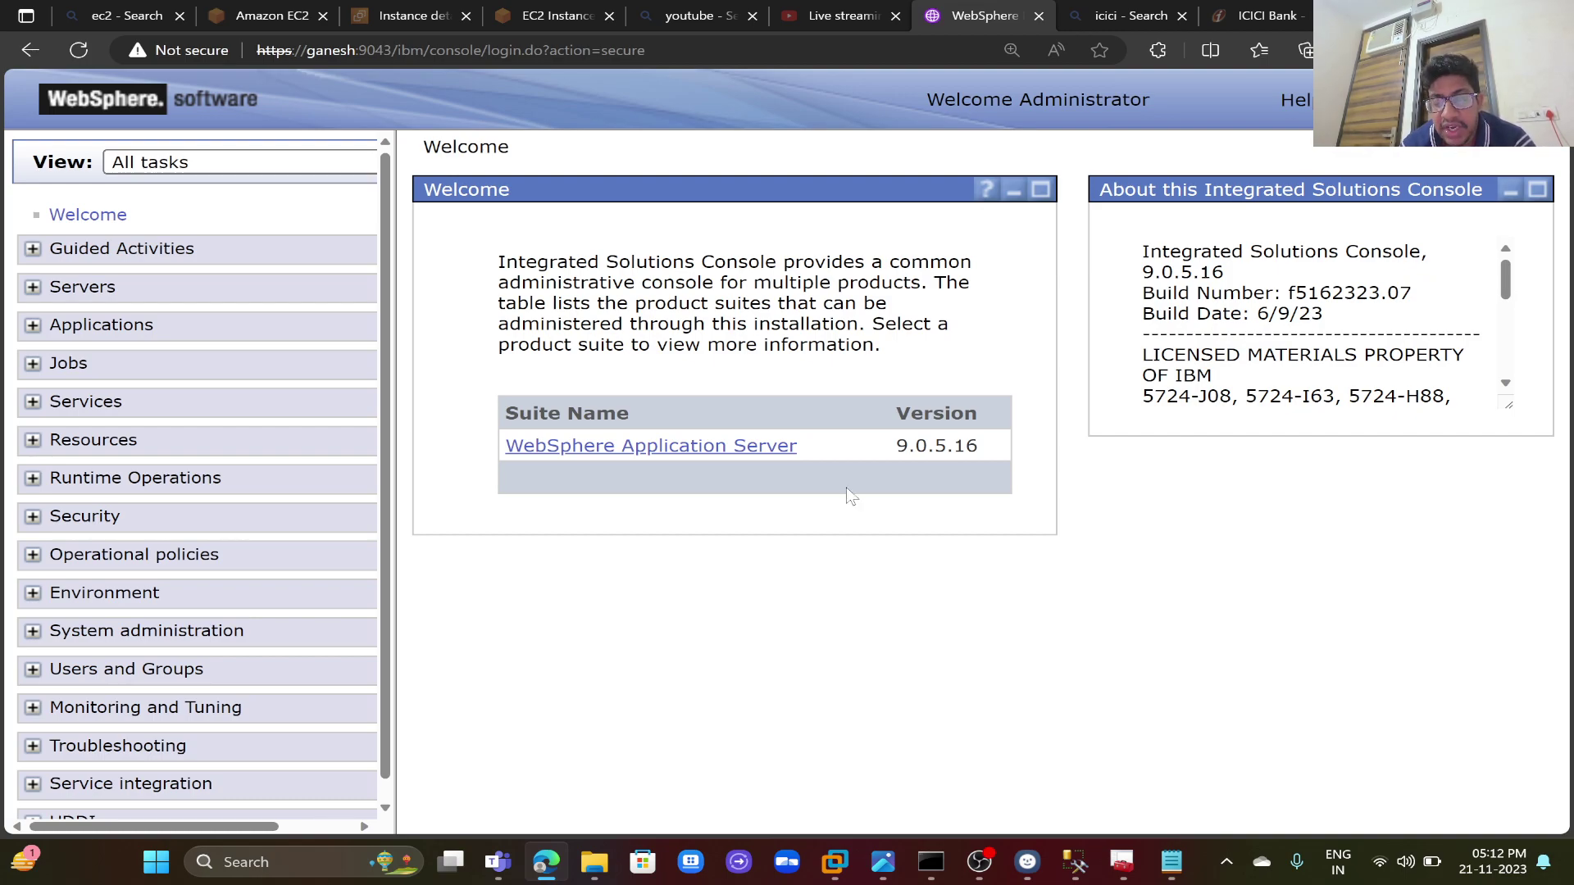
- Stop the live stream in OBS Studio and confirm Yes
click(981, 862)
click(1315, 582)
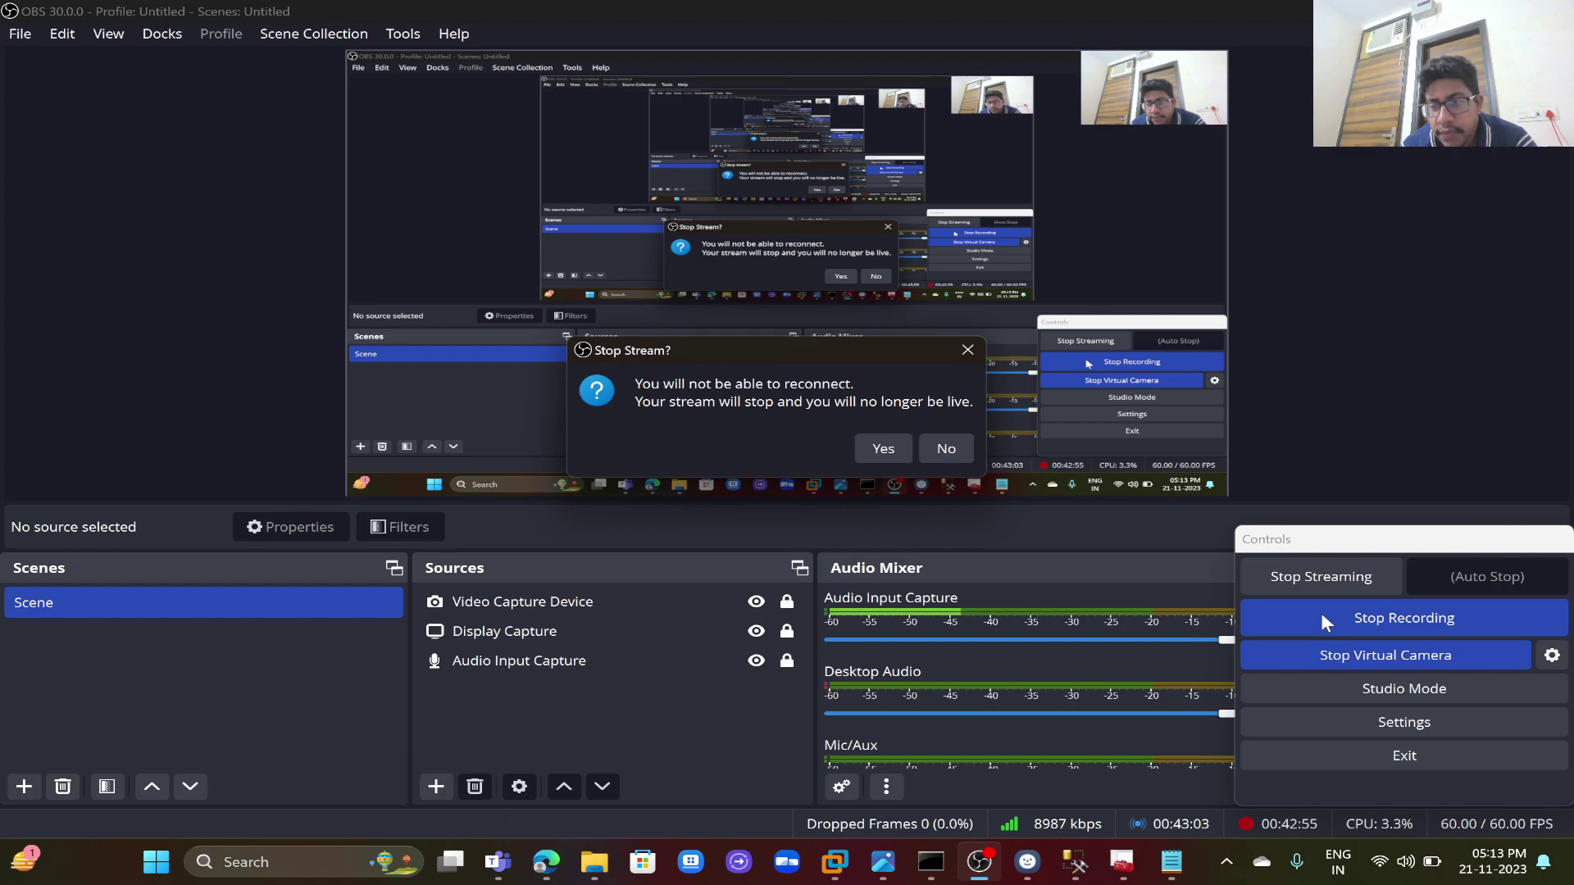
click(902, 451)
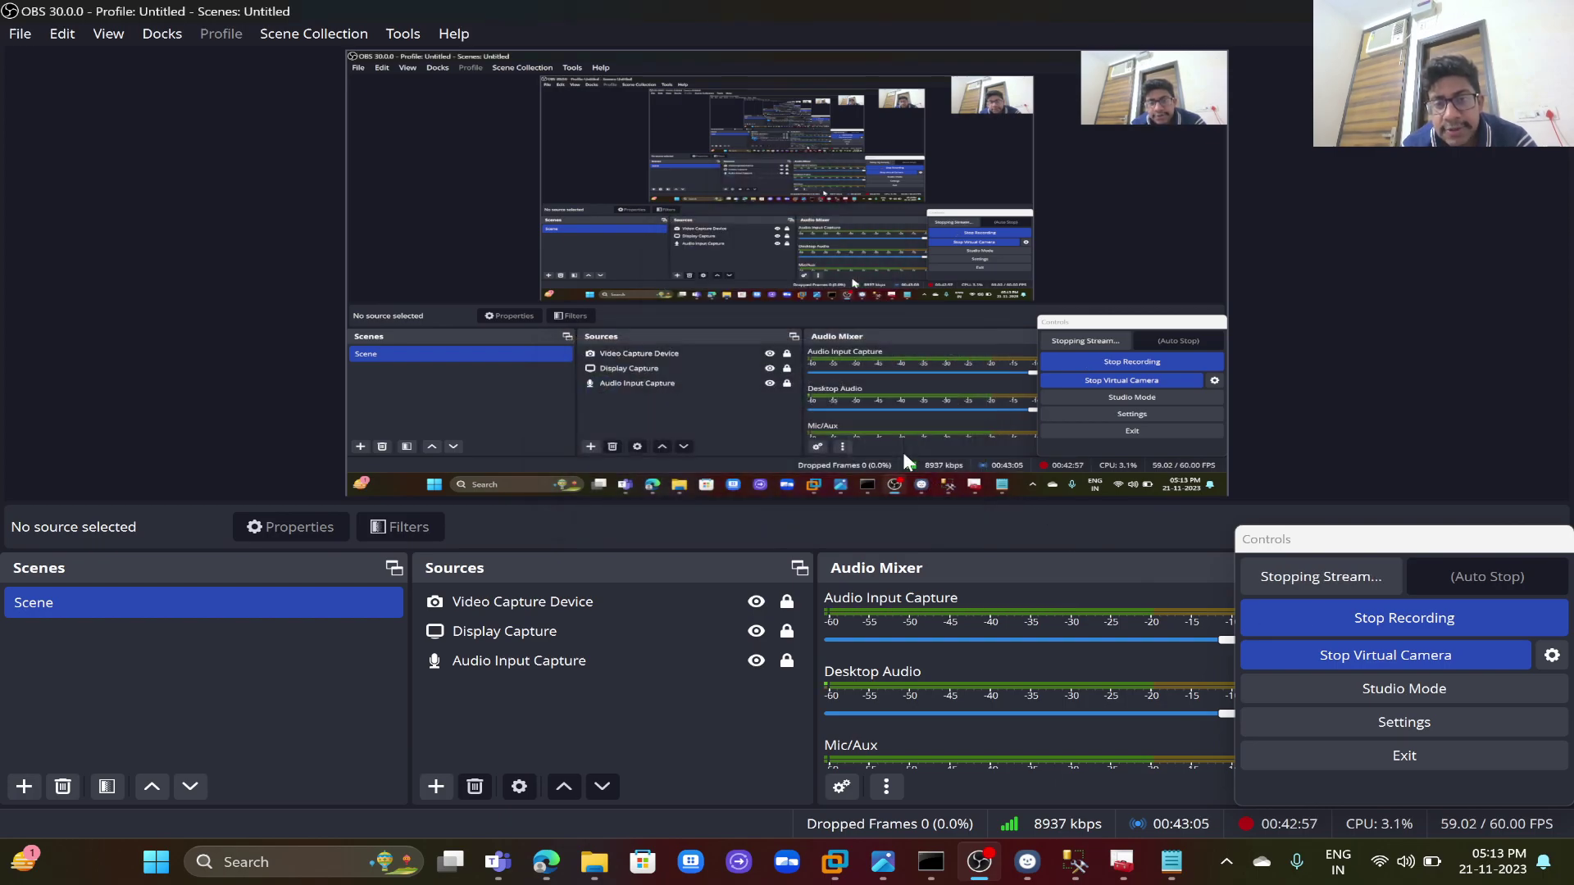